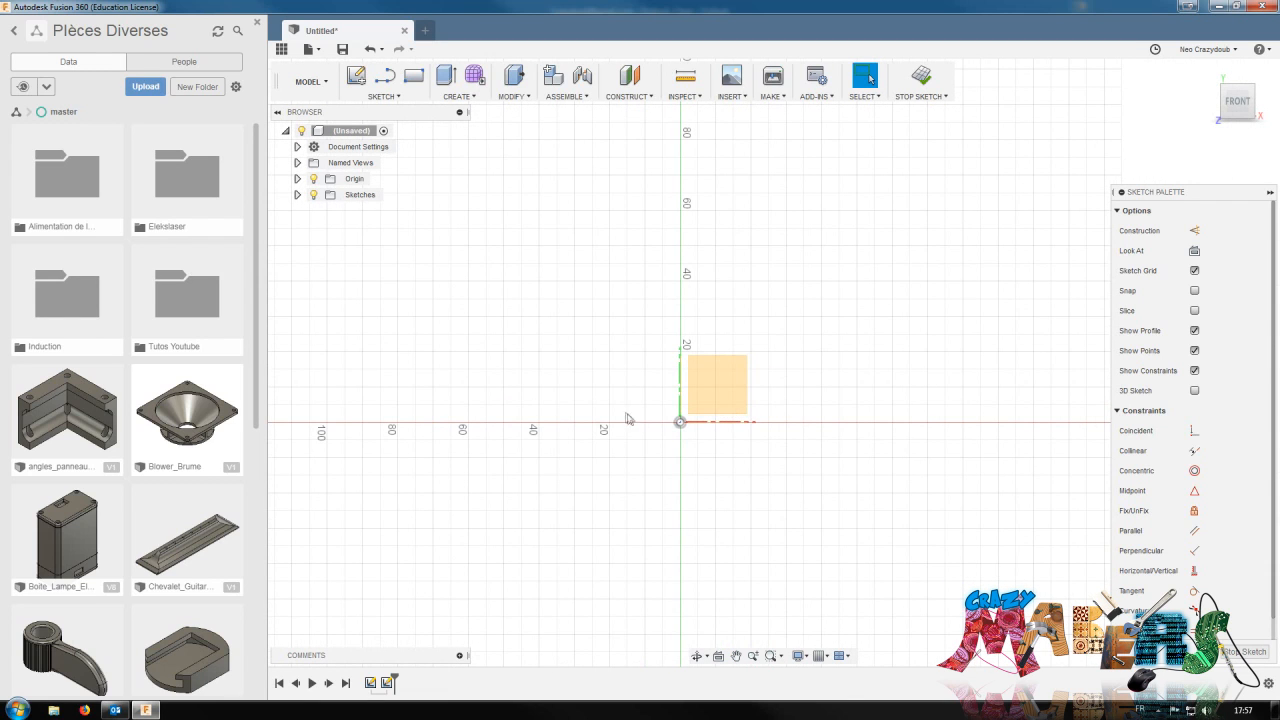
Sketch a rectangle about 50 mm wide above the horizontal axis, with its right edge on the vertical axis and a corner at the origin
key("r")
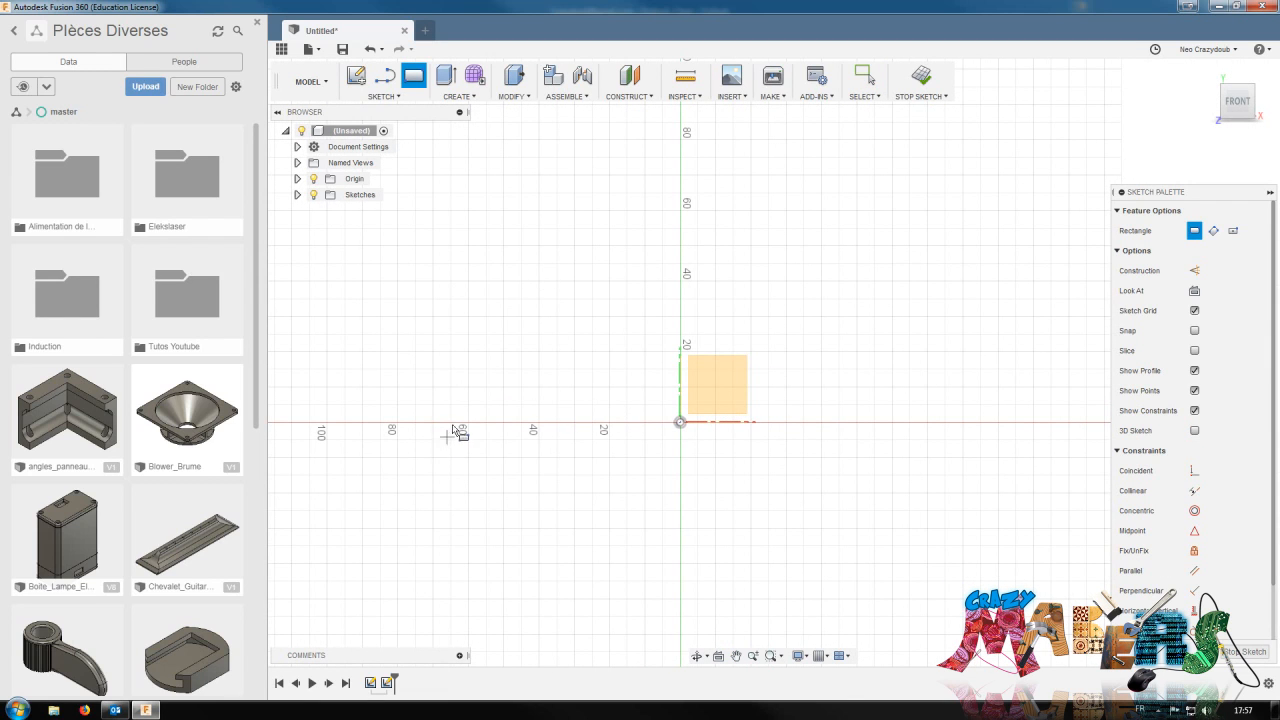
left_click(504, 422)
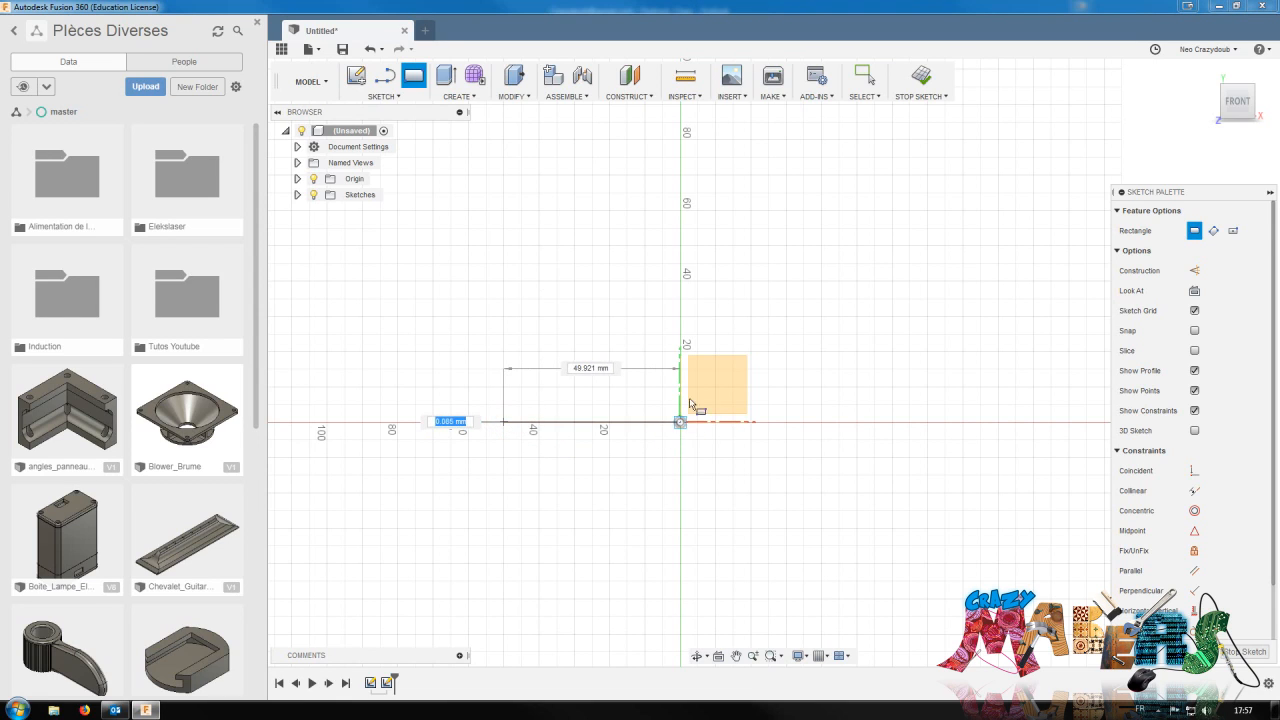
left_click(681, 324)
key("Escape")
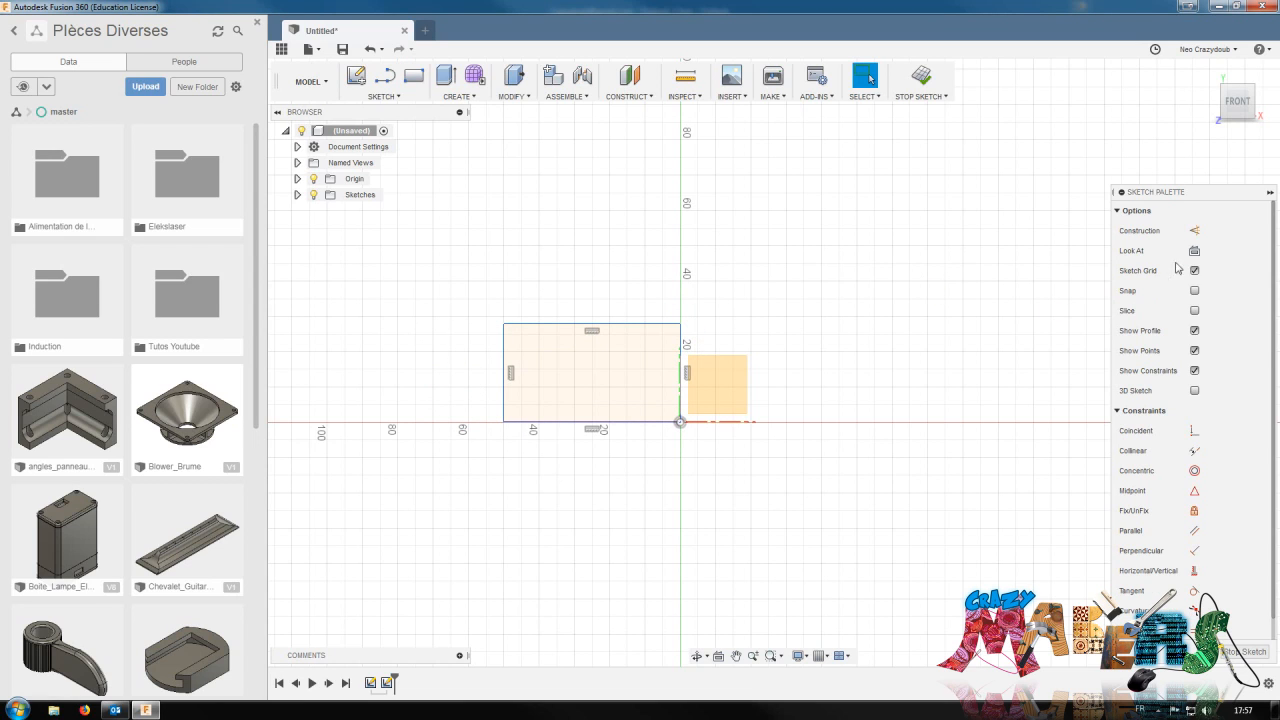
Draw a vertical construction line from the origin up along the vertical axis, extending past the rectangle's upper edge
left_click(1195, 231)
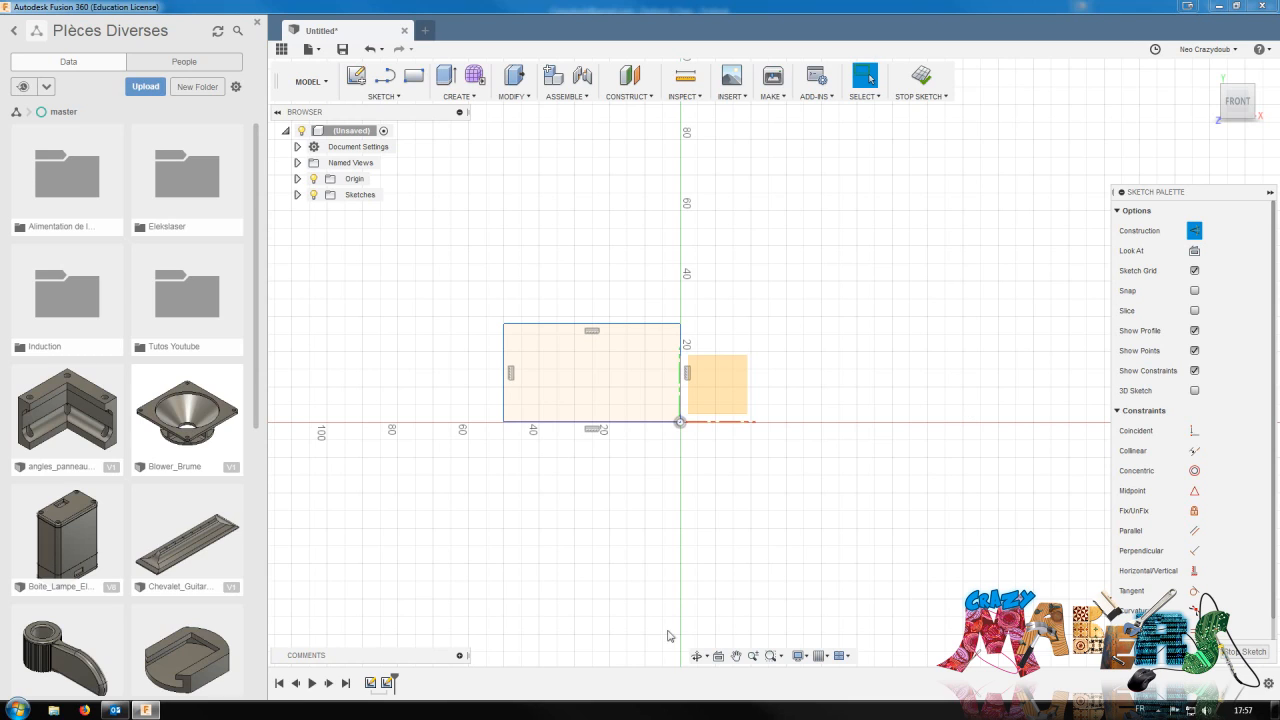
key("l")
left_click(681, 424)
left_click(680, 172)
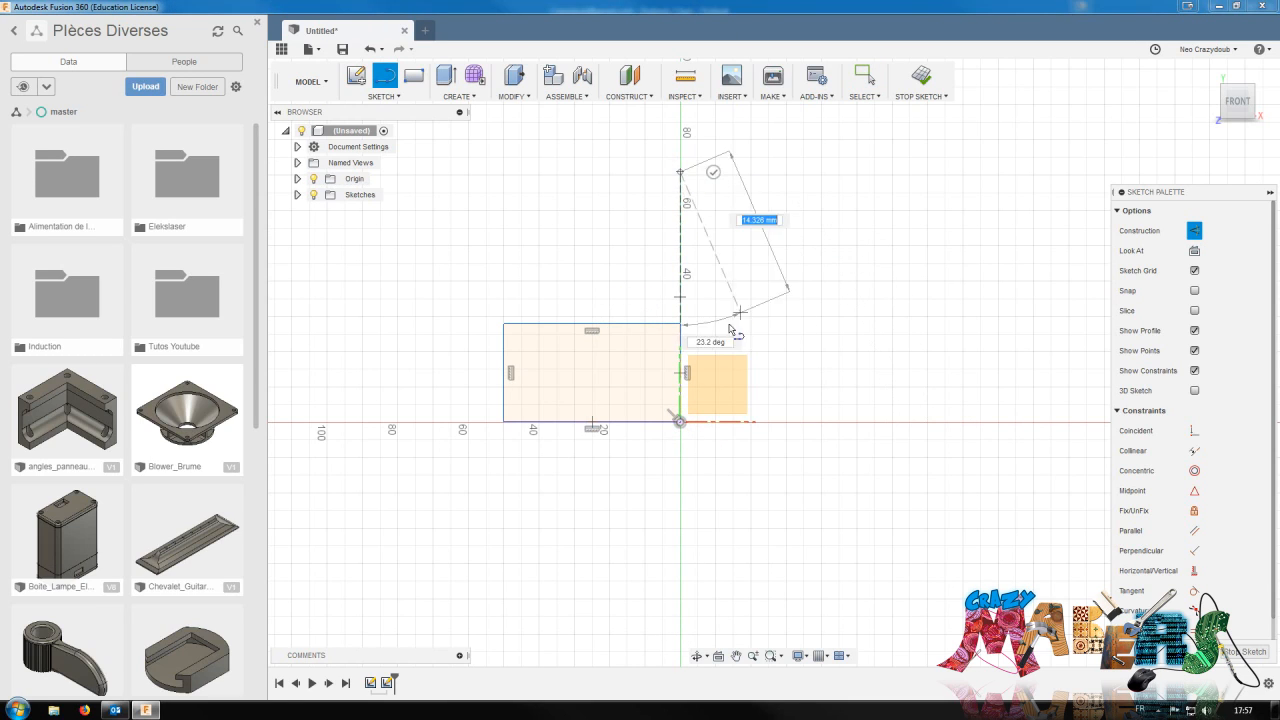
key("Escape")
Delete the rectangle's right edge that overlaps the vertical construction line
scroll(686, 338, "up", 4)
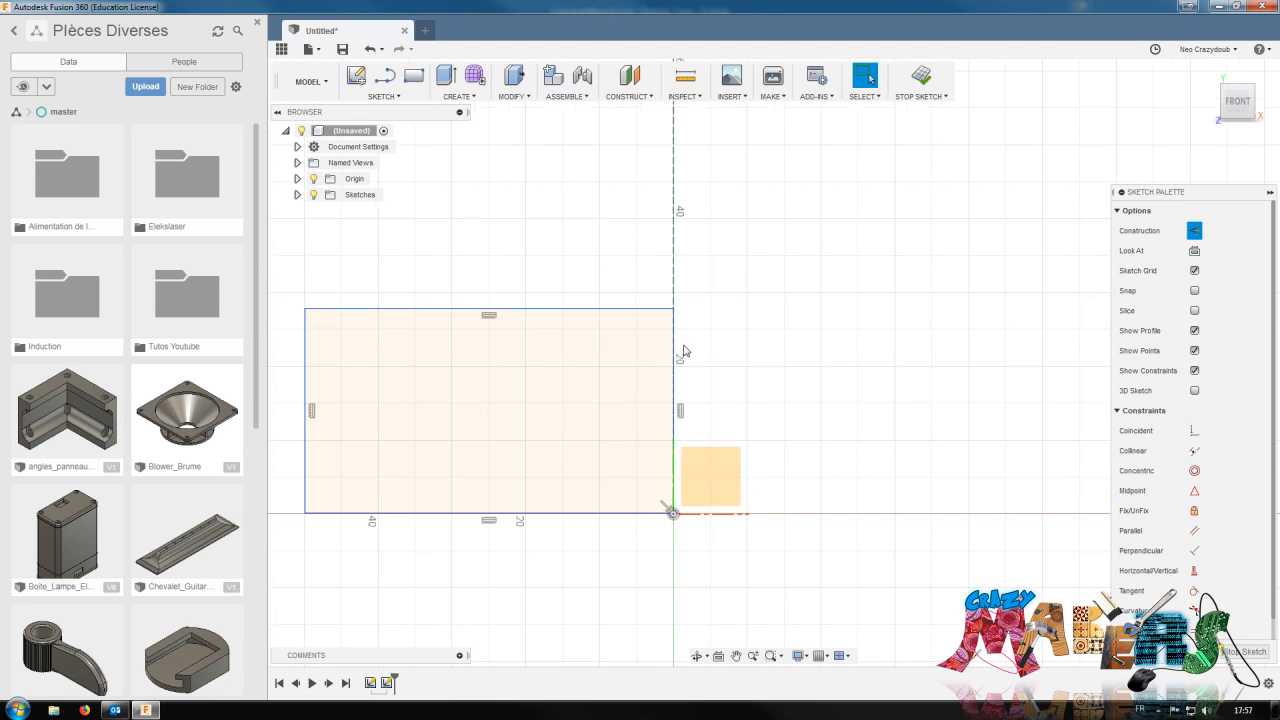
left_click(674, 346)
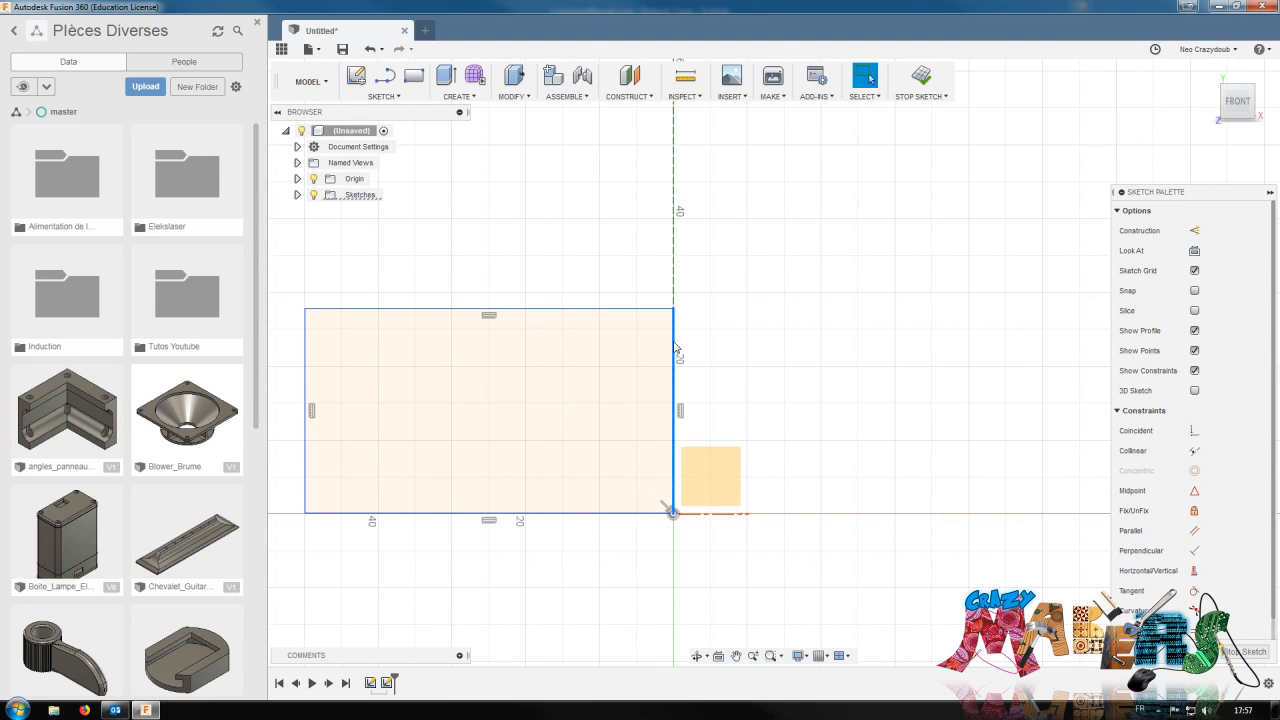
key("x")
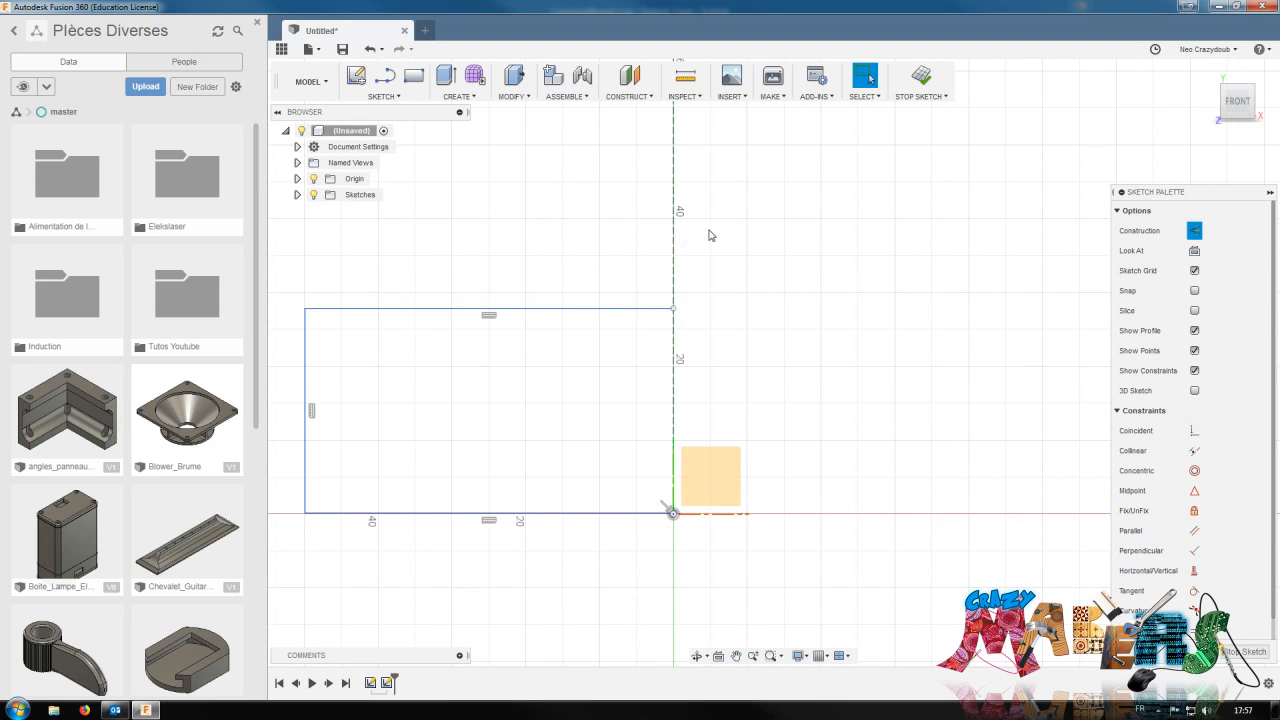
scroll(673, 244, "down", 3)
scroll(679, 330, "up", 5)
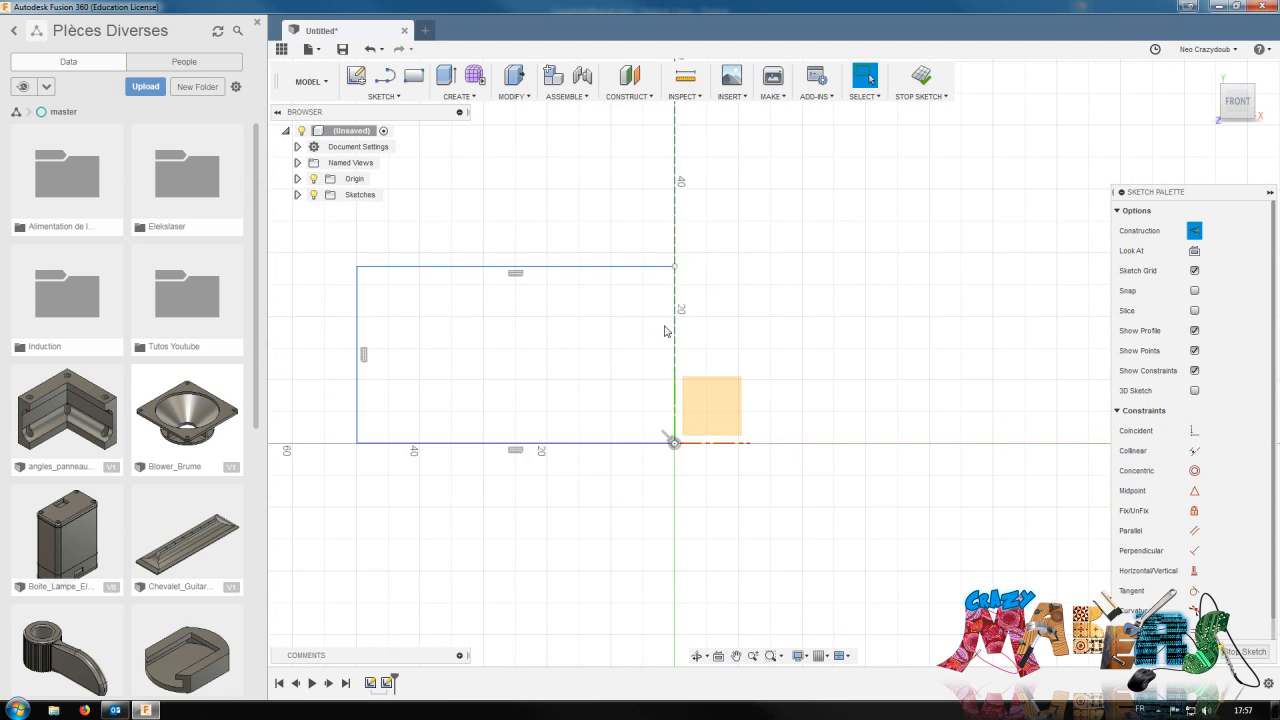
scroll(634, 351, "down", 2)
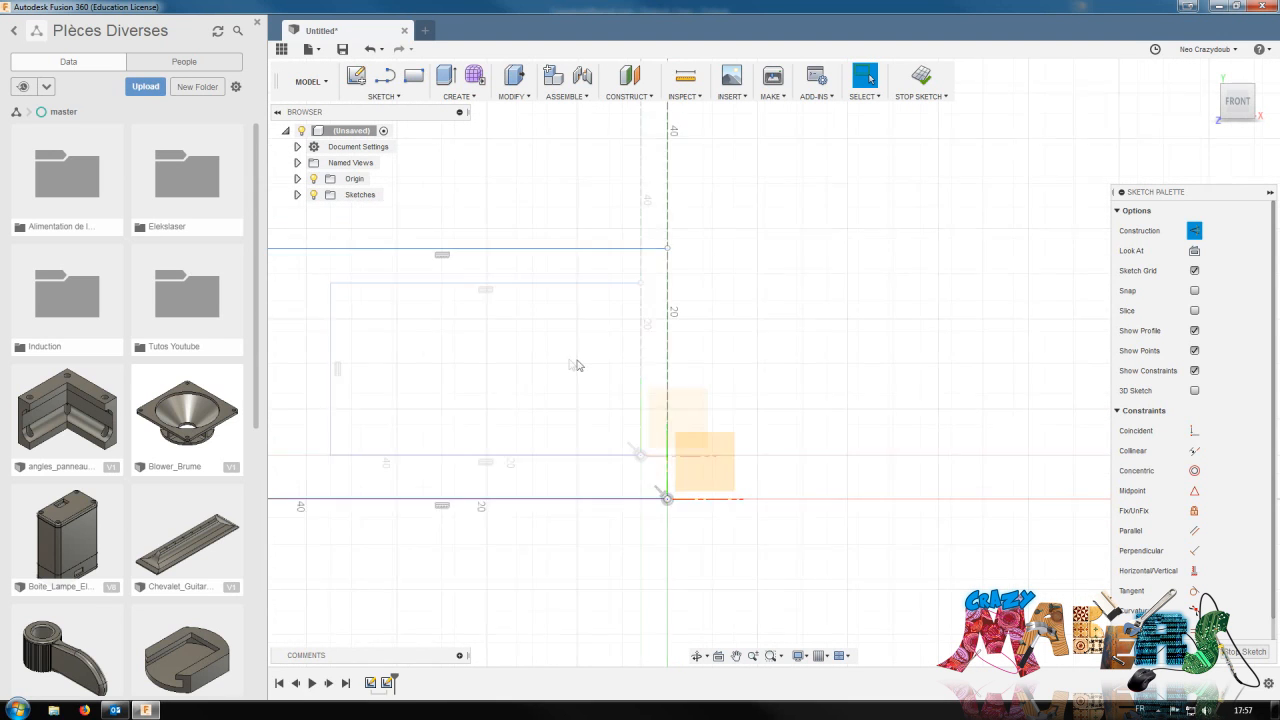
scroll(600, 449, "down", 1)
scroll(591, 443, "up", 5)
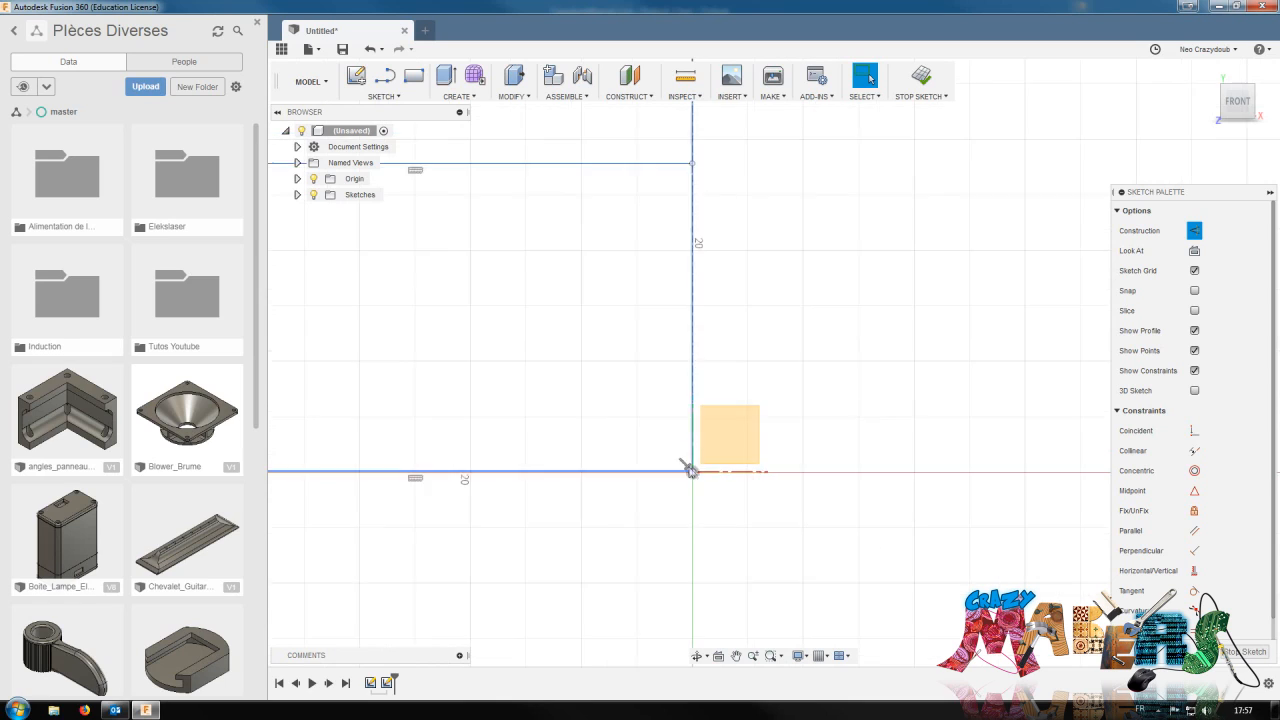
scroll(690, 469, "down", 4)
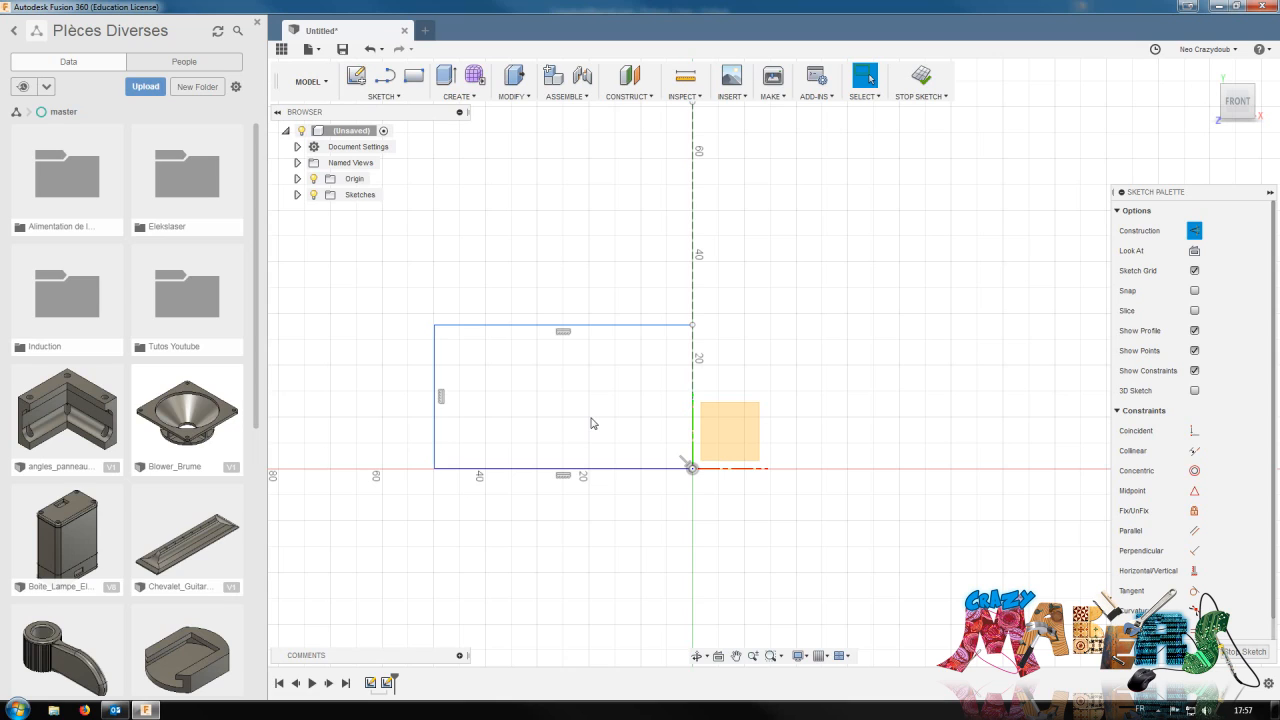
Draw a 19.5 mm diameter circle inside the rectangle as normal geometry and move it next to the vertical construction line
key("c")
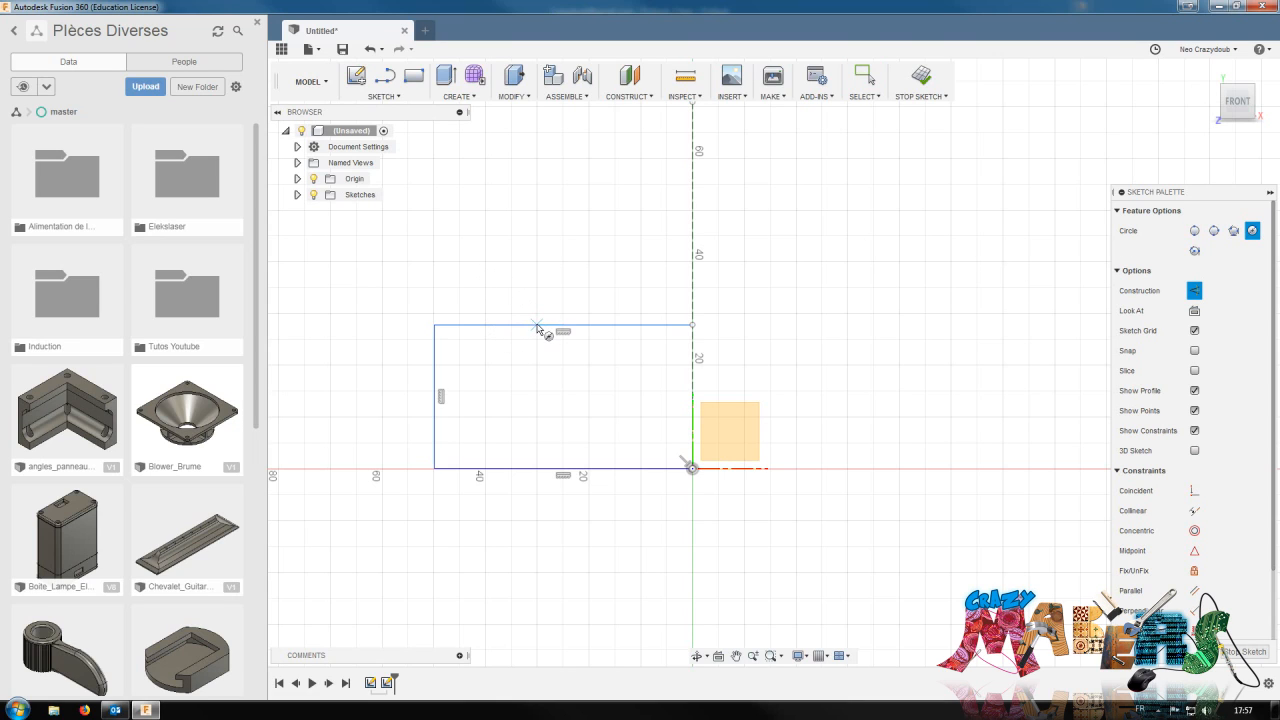
left_click(538, 390)
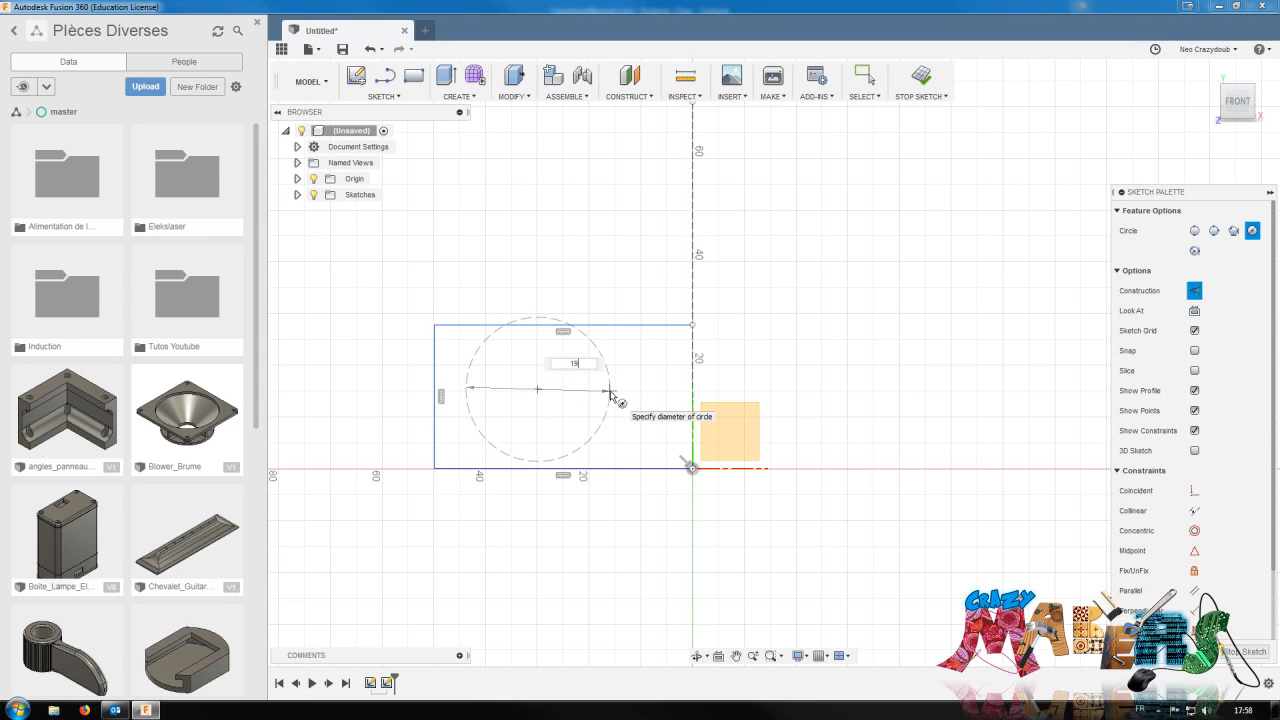
key("Tab")
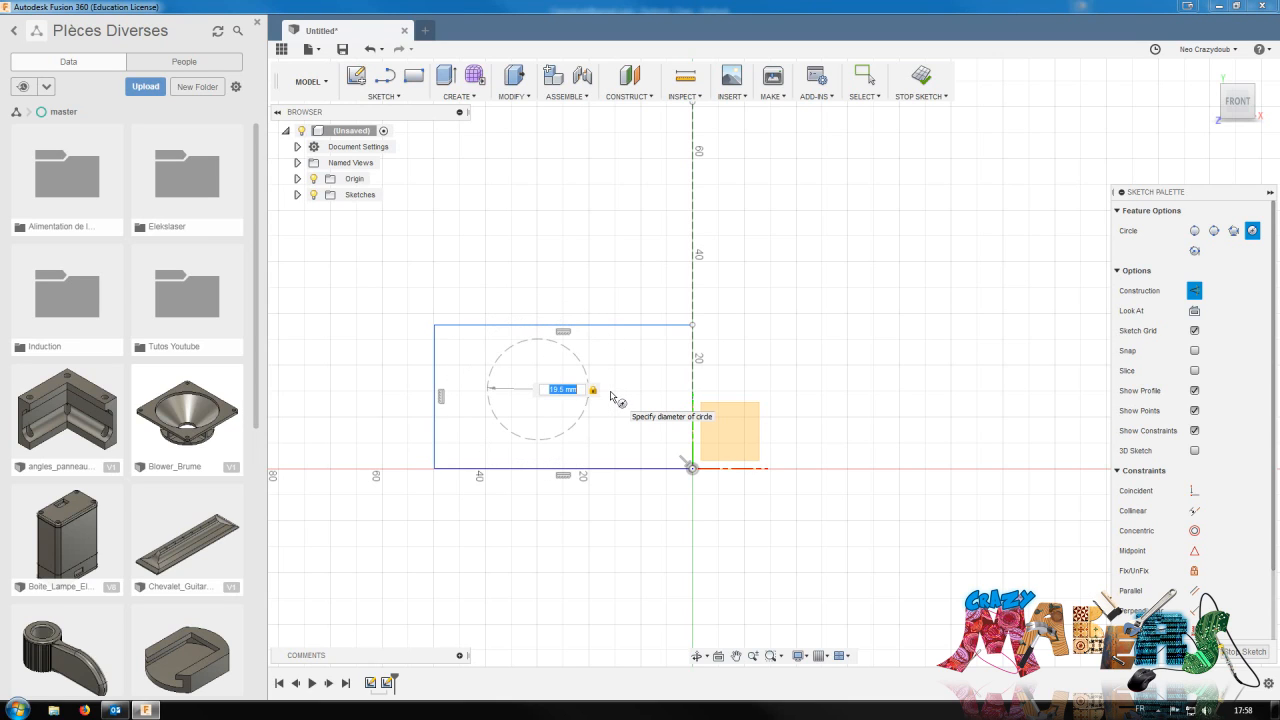
key("Return")
left_click(577, 360)
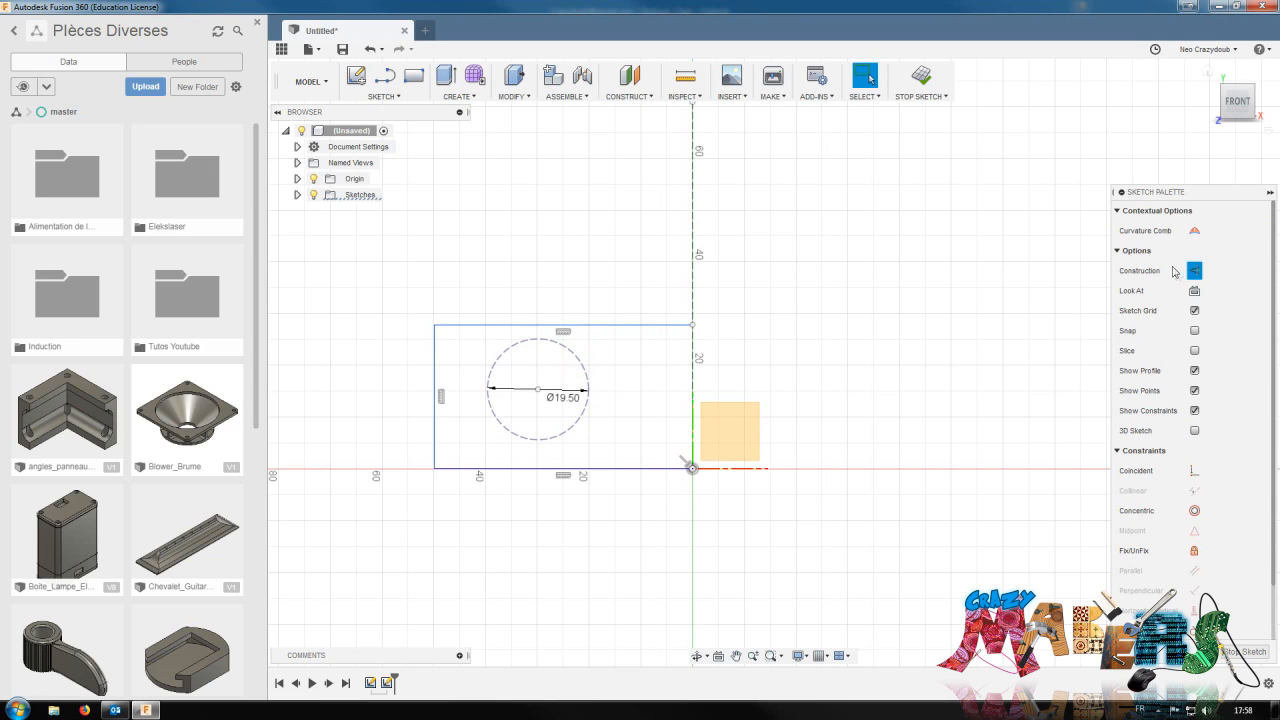
key("x")
mouse_move(583, 361)
left_mouse_down()
mouse_move(668, 390)
mouse_move(684, 410)
mouse_move(685, 398)
left_mouse_up()
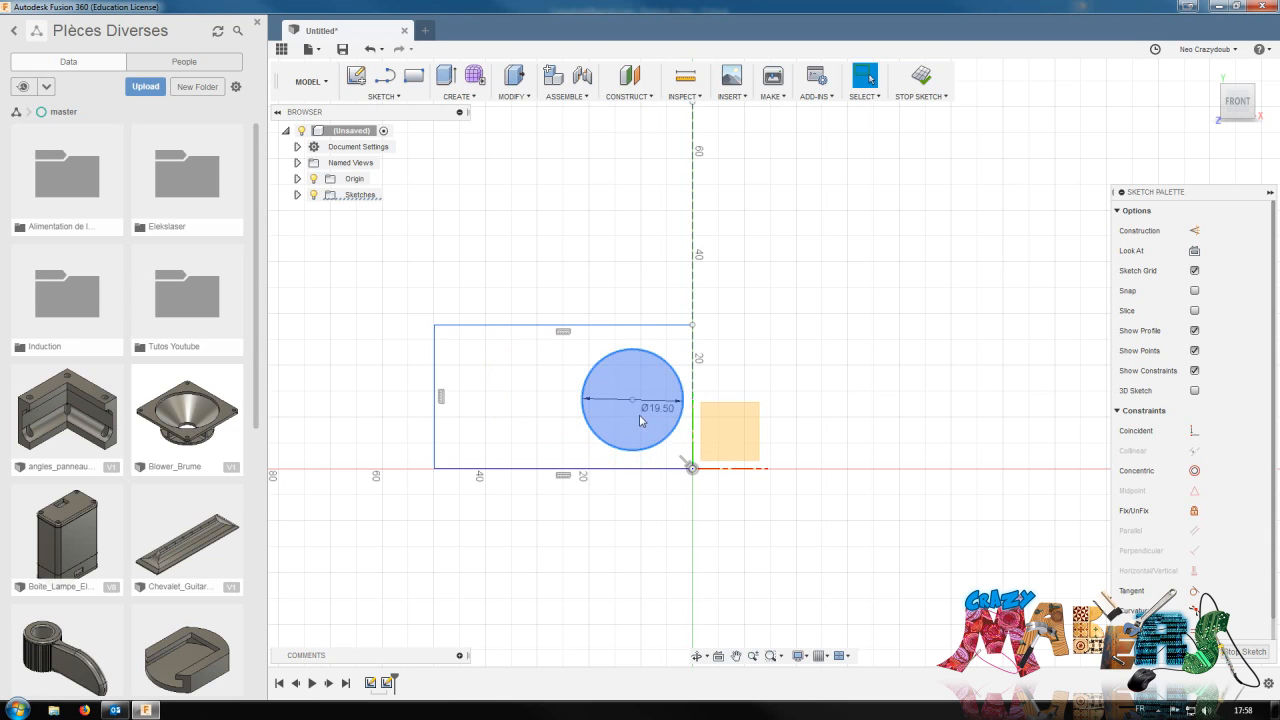
left_click(655, 448)
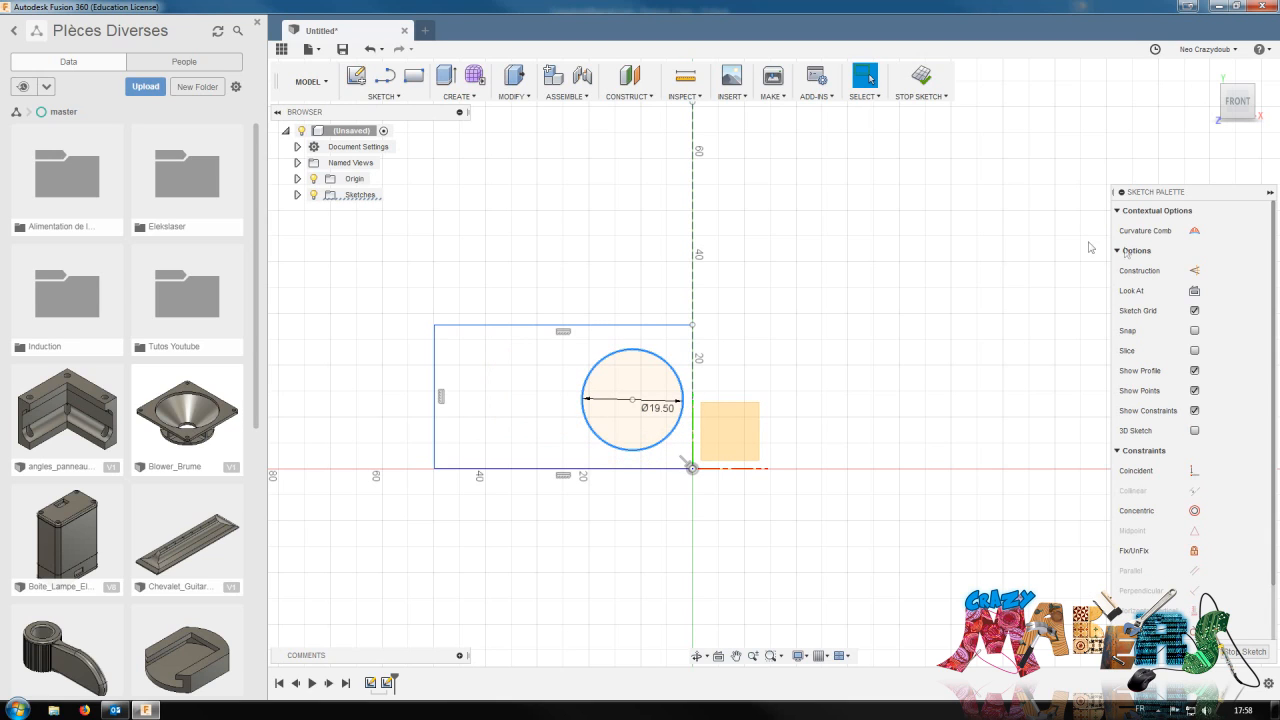
left_click(1194, 268)
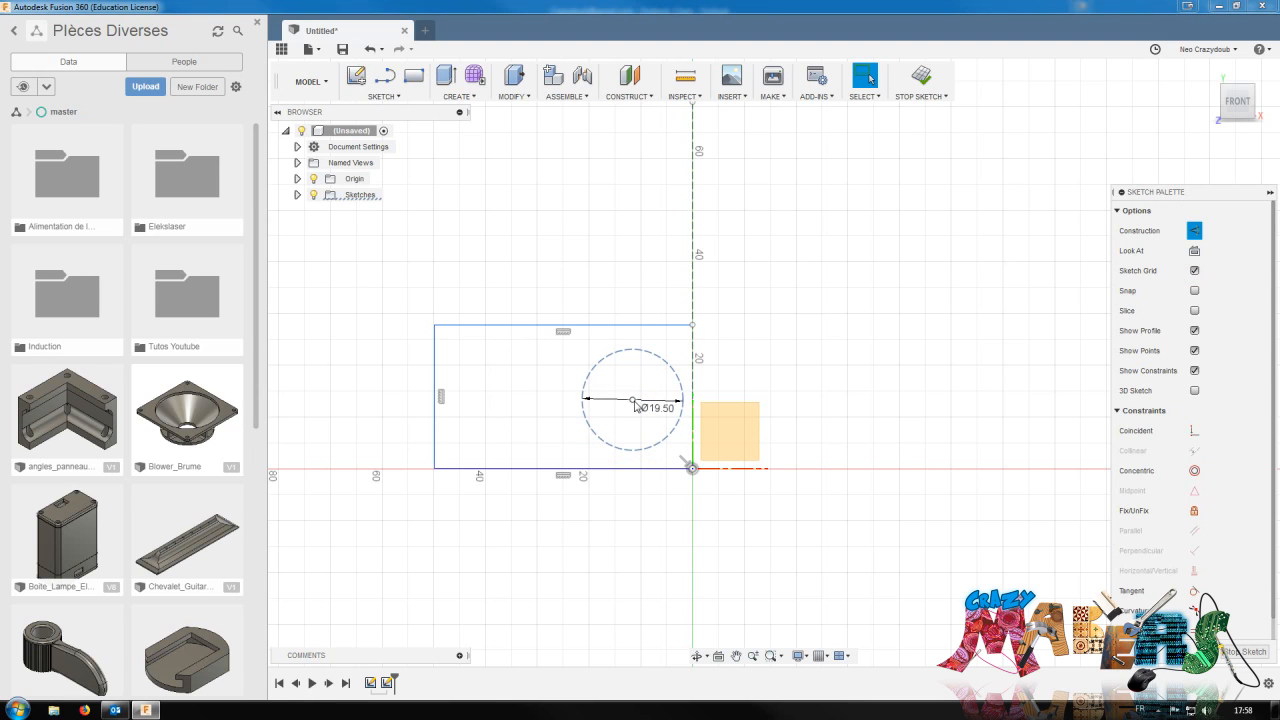
left_click(1193, 231)
left_click(785, 368)
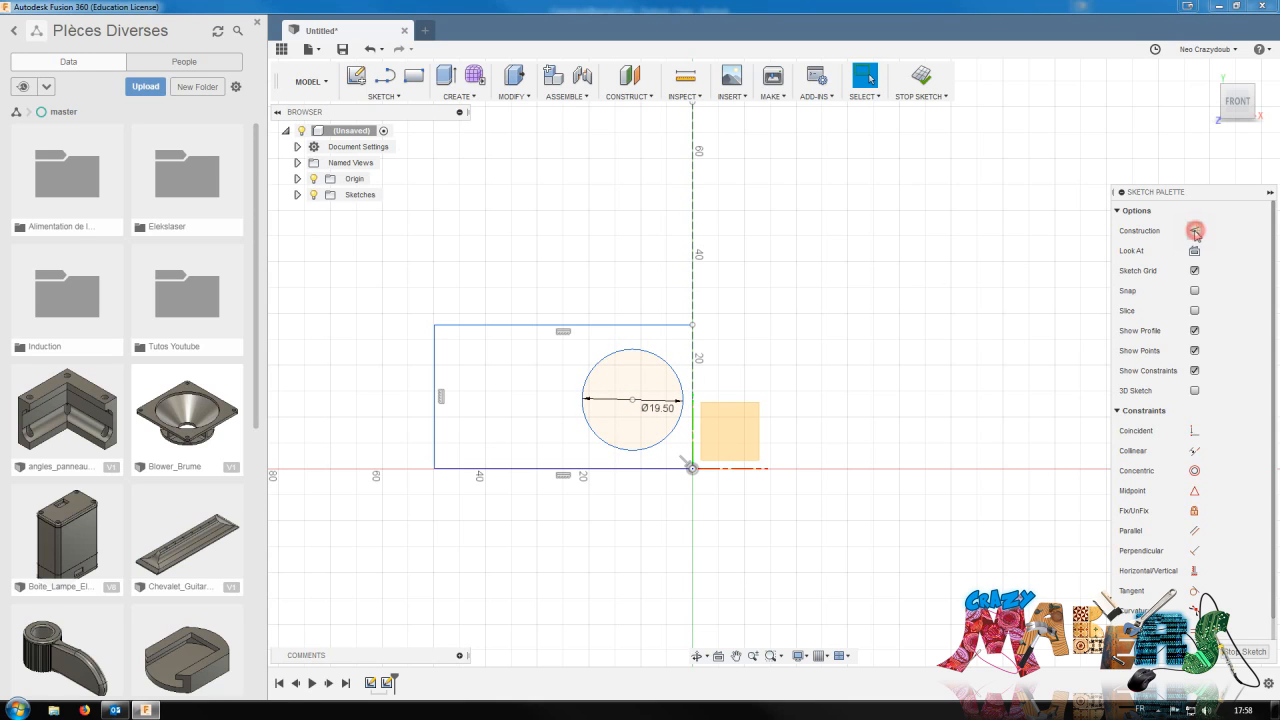
Draw a horizontal construction line about 38 mm long from the circle's centre to the rectangle's left edge
key("l")
left_click(632, 400)
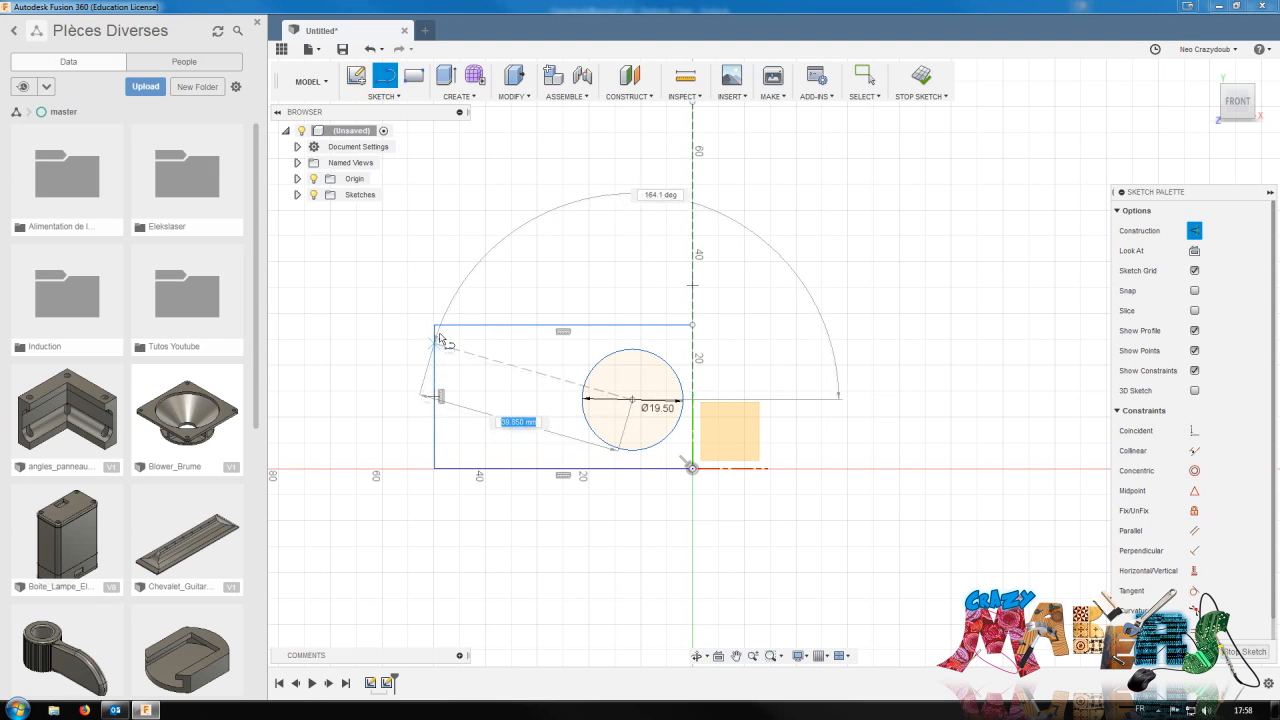
scroll(433, 407, "up", 6)
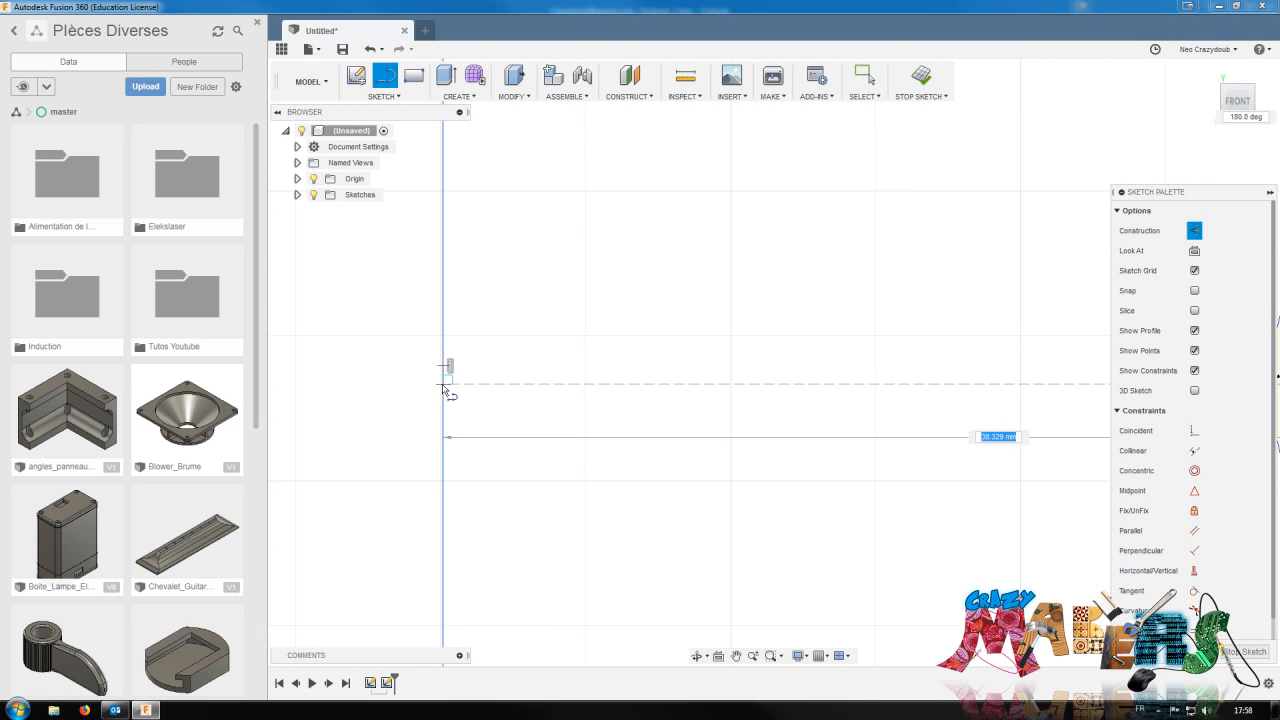
left_click(444, 387)
scroll(617, 451, "down", 8)
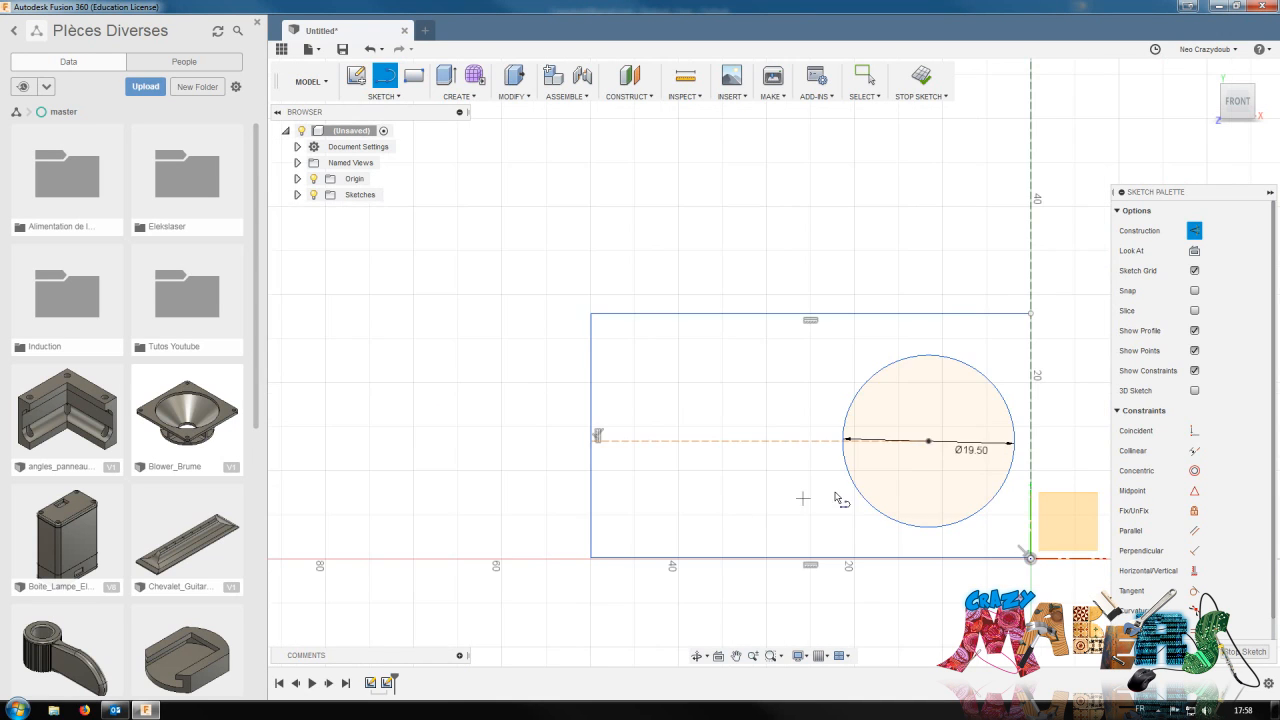
key("Escape")
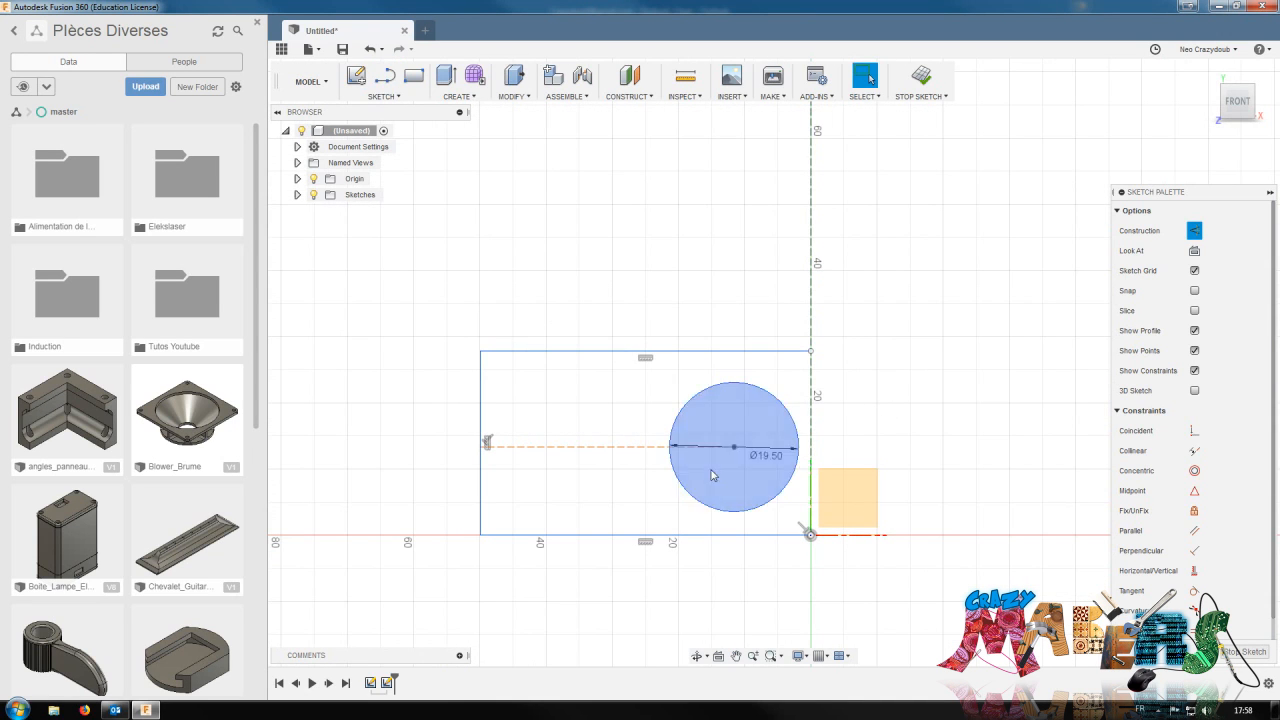
Draw a second 19.5 mm circle centred on the horizontal construction line near the rectangle's left edge and convert it to normal geometry
key("c")
left_click(556, 447)
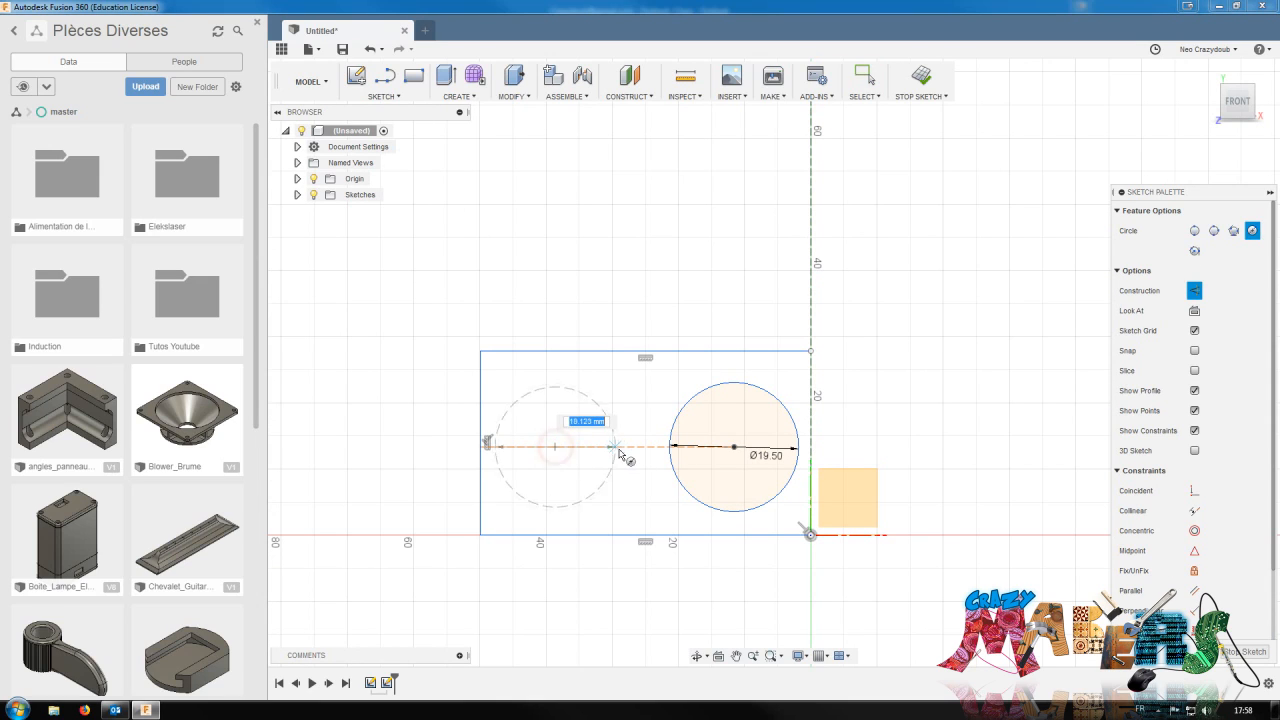
type("19.5")
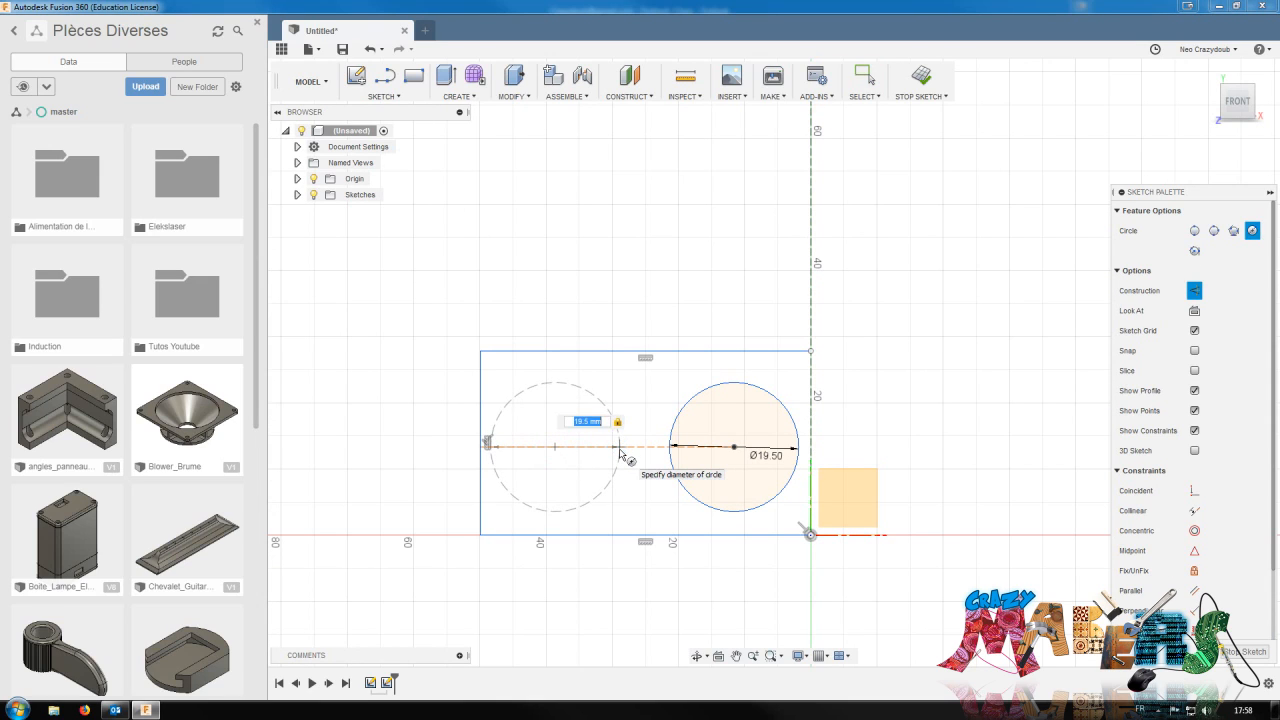
key("Return")
key("Escape")
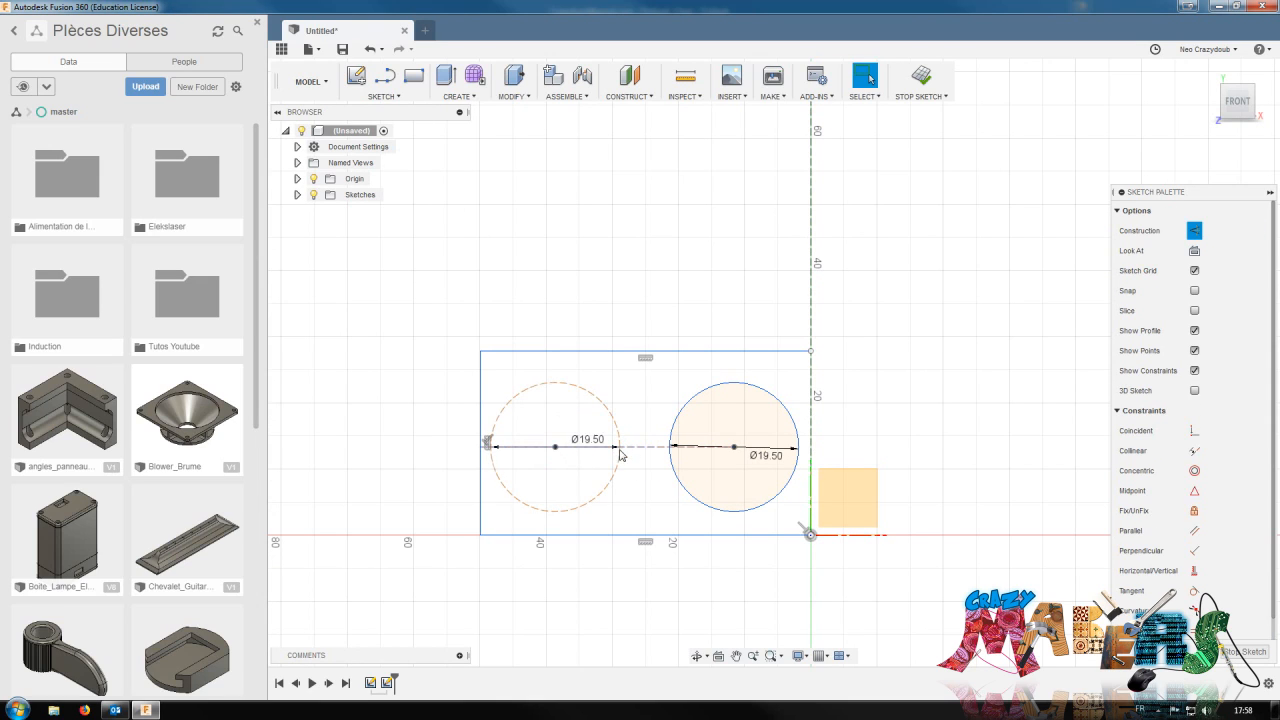
left_click(599, 401)
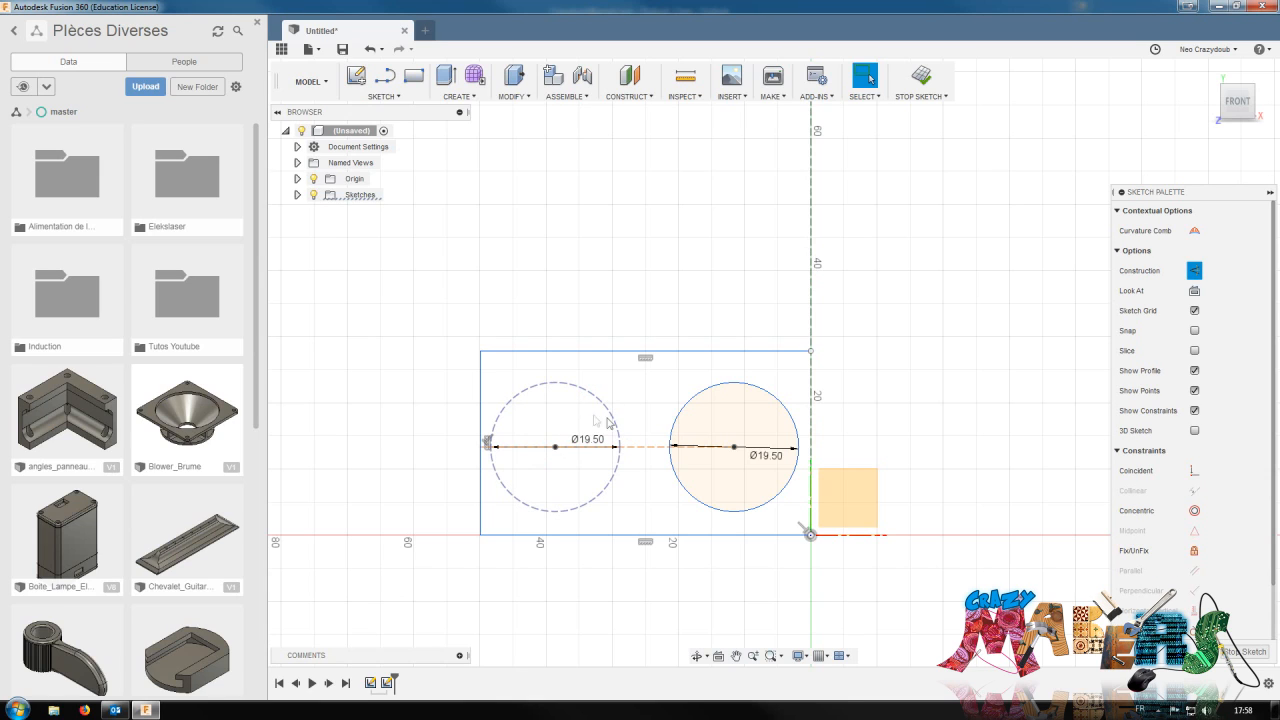
left_click(1194, 270)
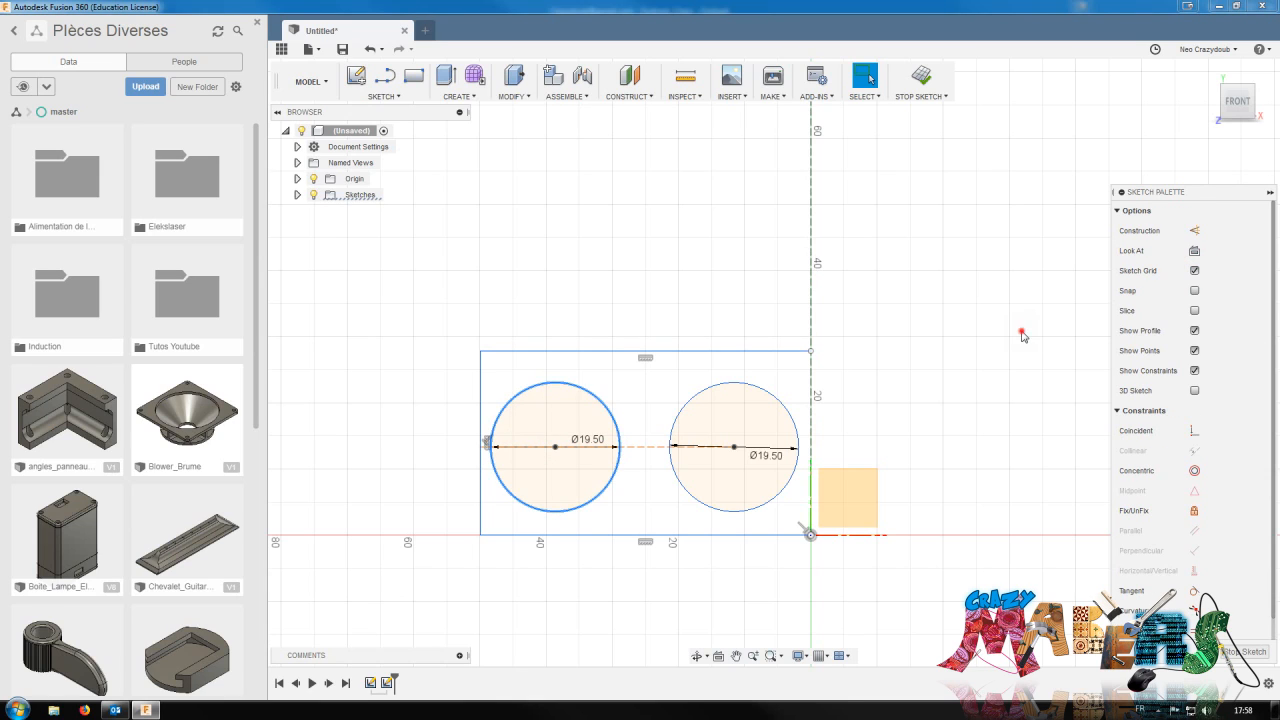
Move the right circle close to the left one and draw a narrow construction rectangle from the left circle's edge up to the outline's upper edge
left_click_drag(698, 393, 660, 396)
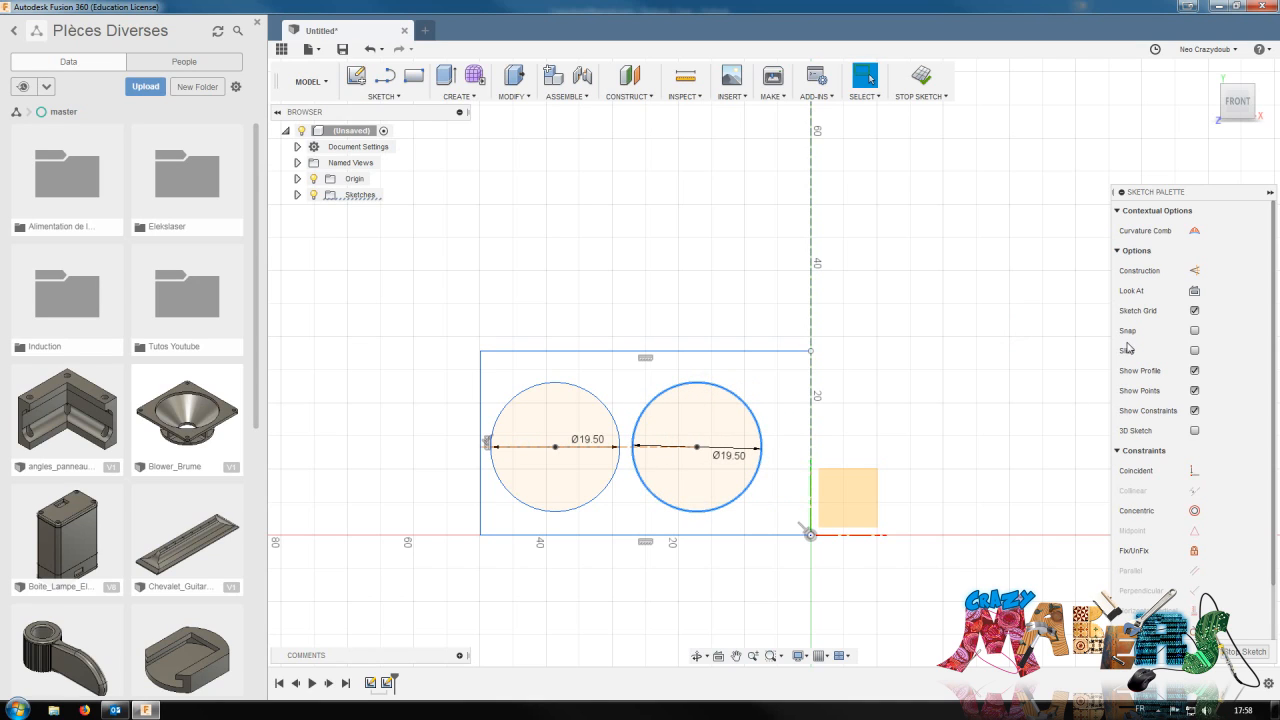
key("r")
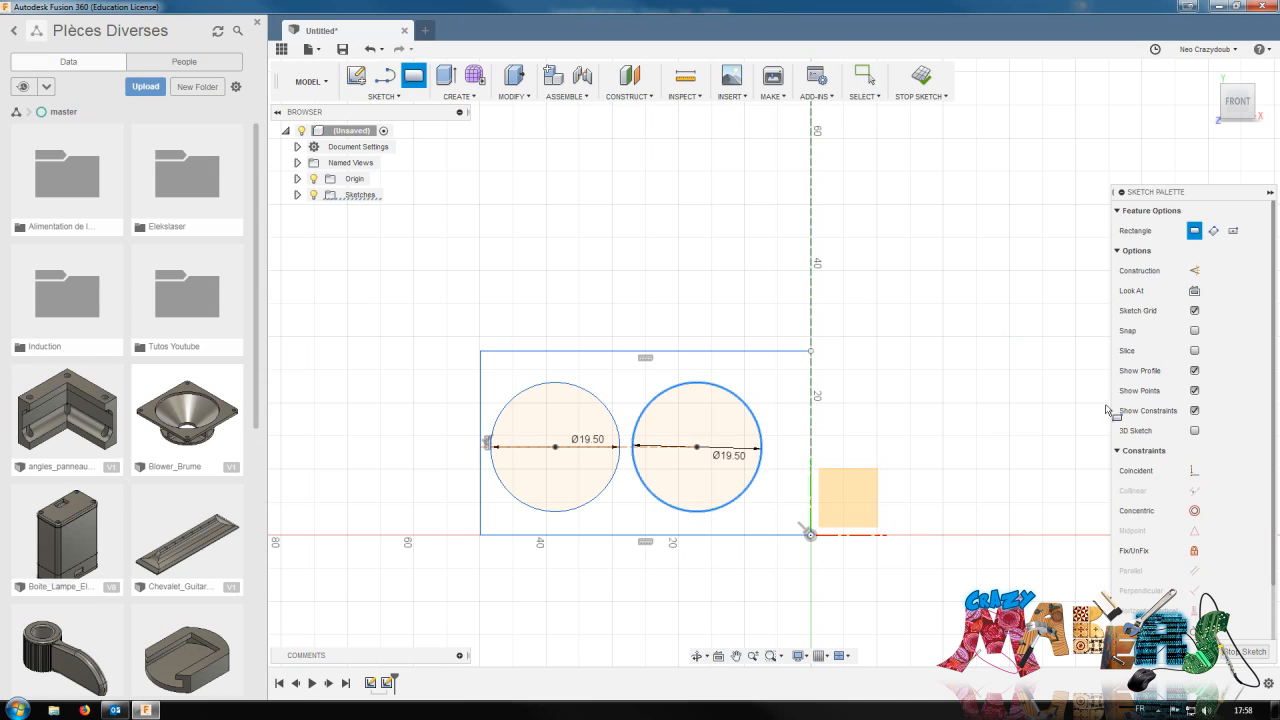
left_click(621, 448)
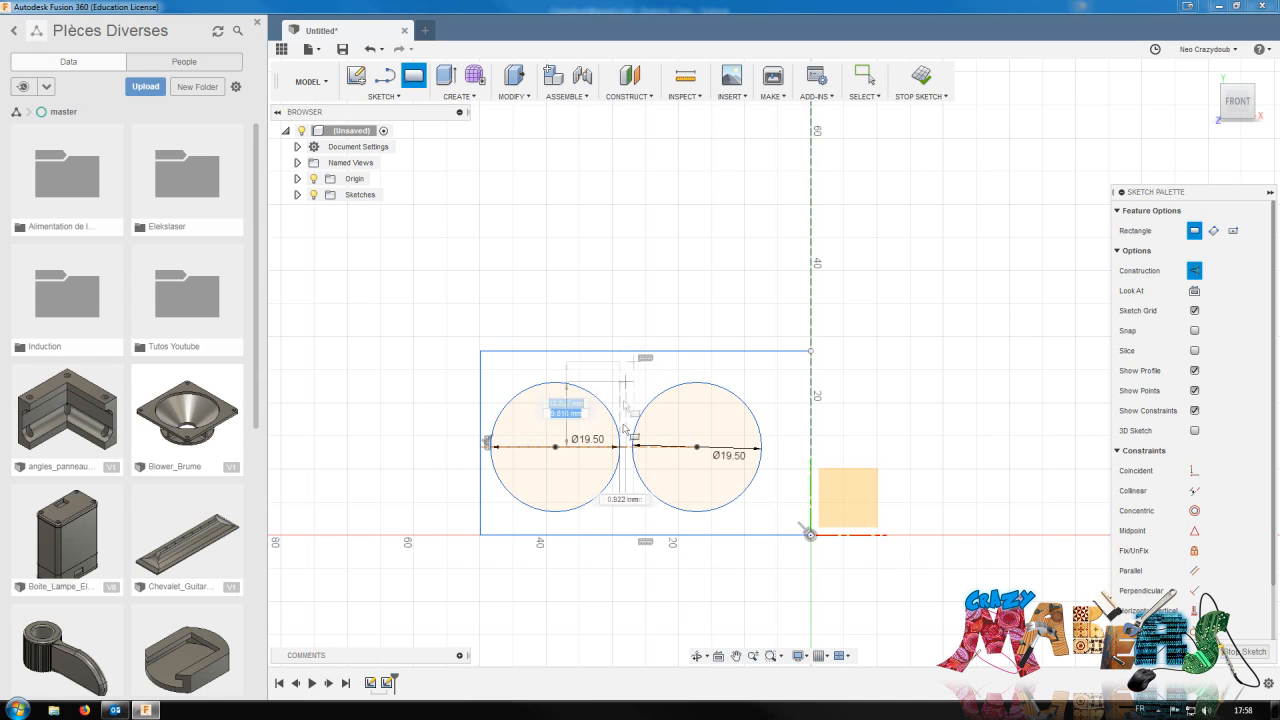
left_click(633, 370)
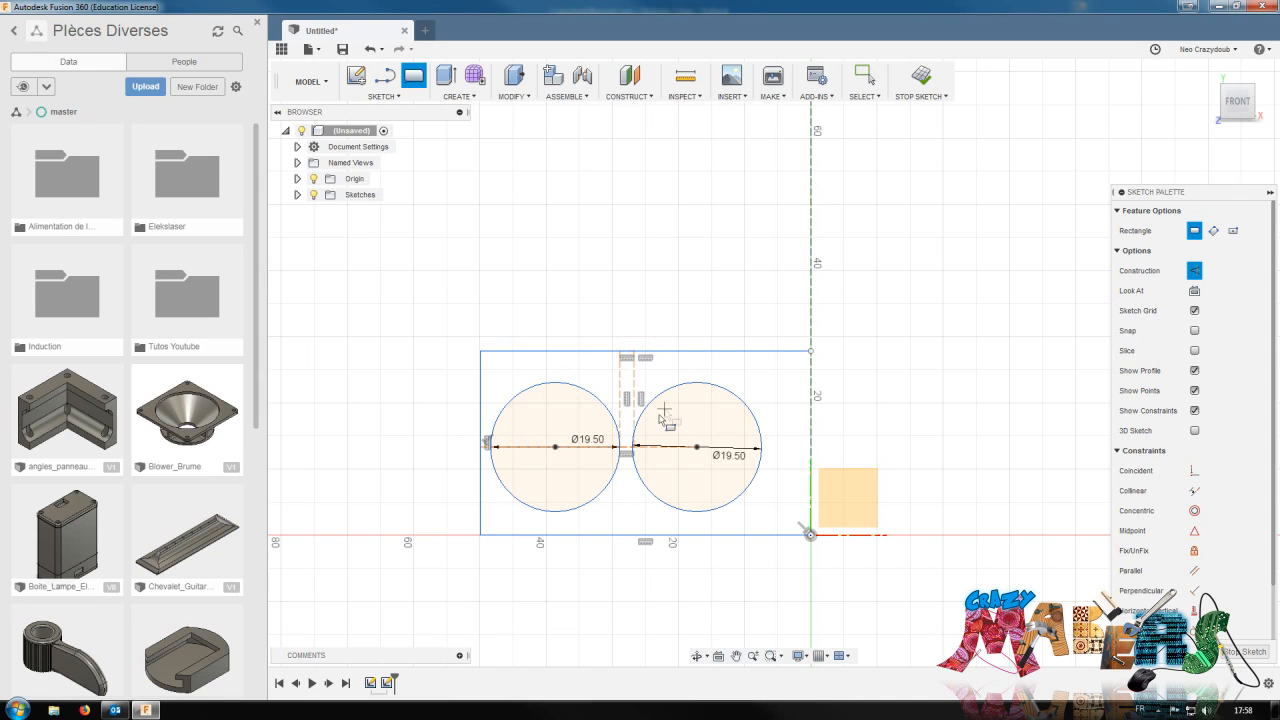
scroll(660, 415, "up", 5)
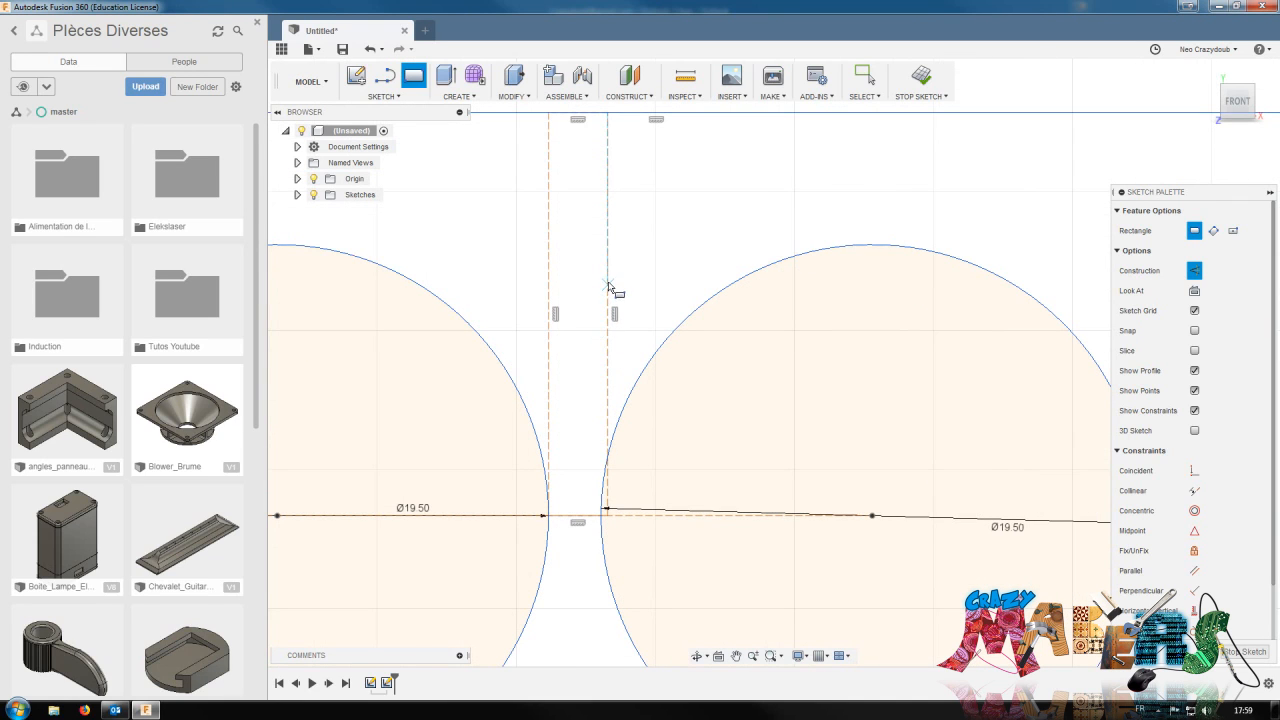
key("Escape")
scroll(612, 279, "down", 3)
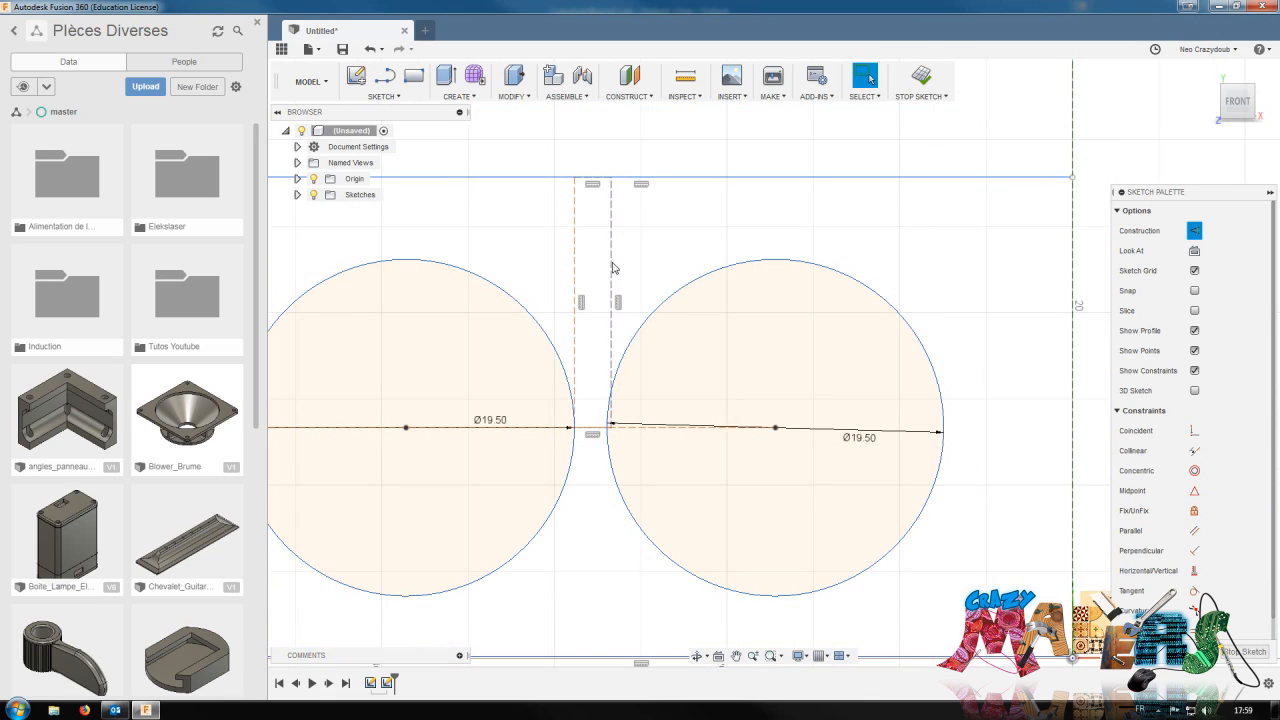
Convert the narrow construction rectangle between the circles to normal geometry and turn construction mode off
left_click(1194, 232)
left_click(757, 249)
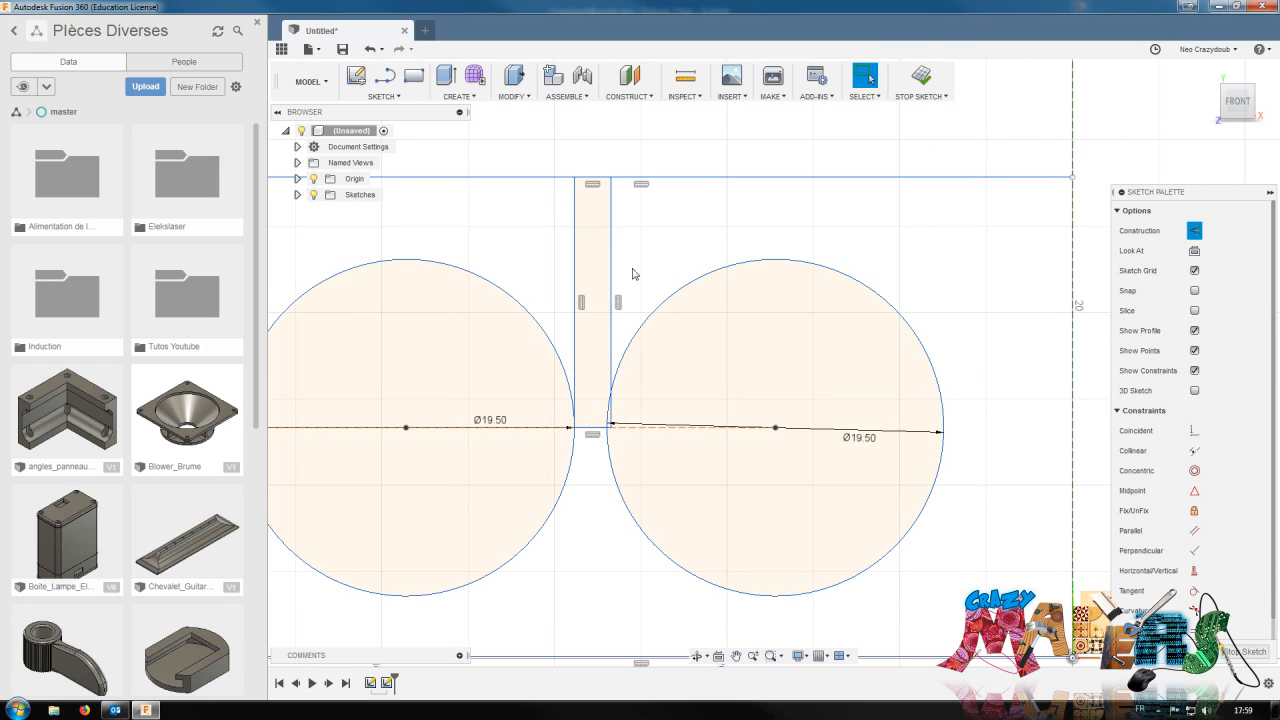
left_click(1194, 231)
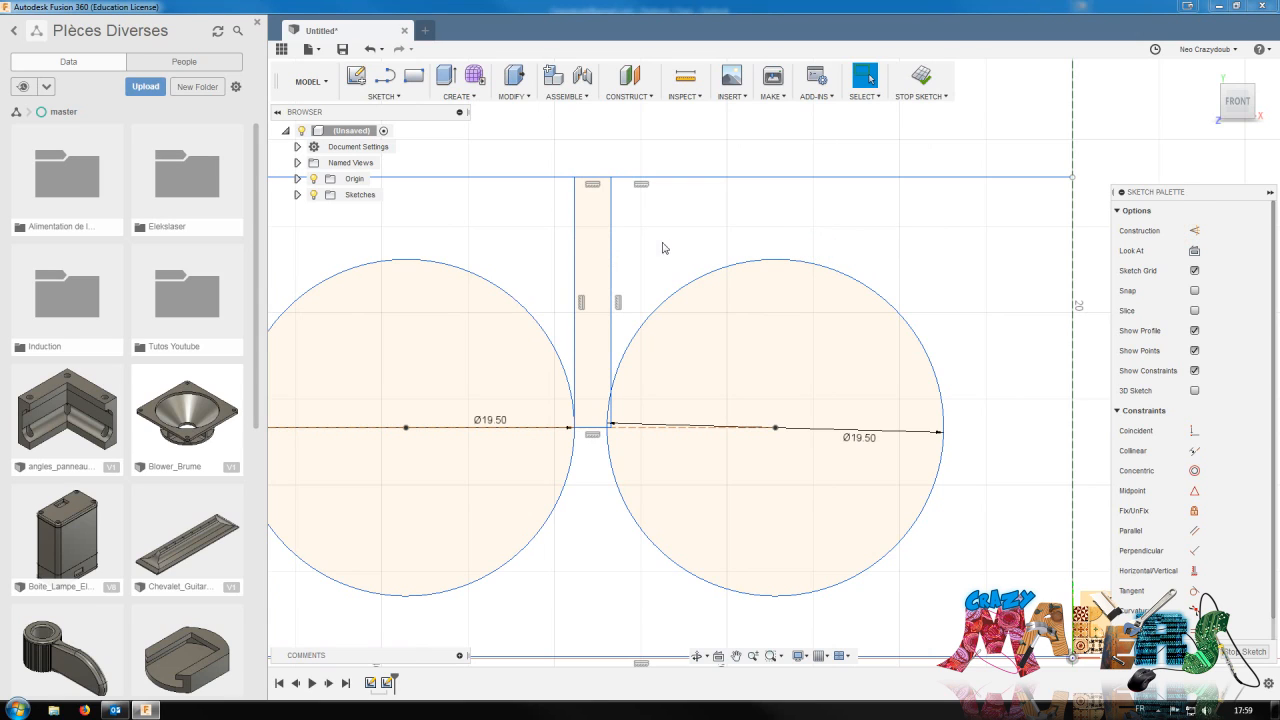
Make the narrow rectangle's right edge tangent to the right circle
left_click(611, 249)
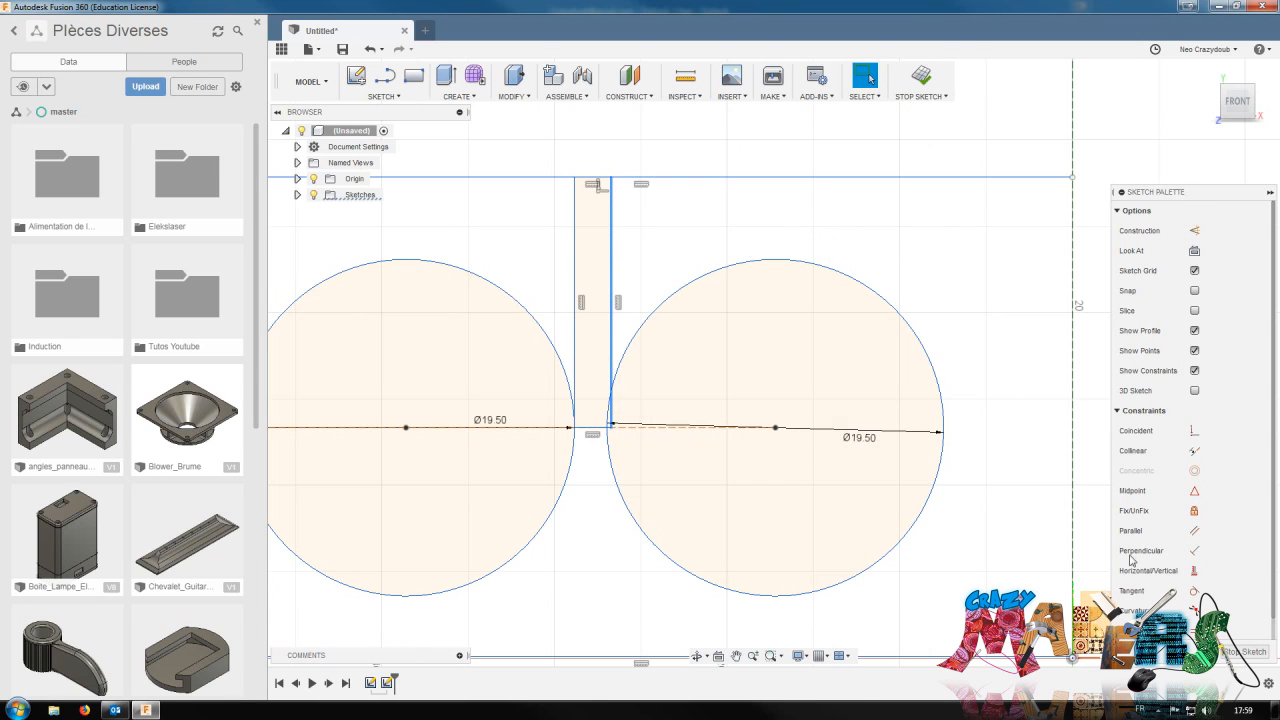
left_click(1193, 590)
left_click(611, 466)
scroll(672, 420, "down", 3)
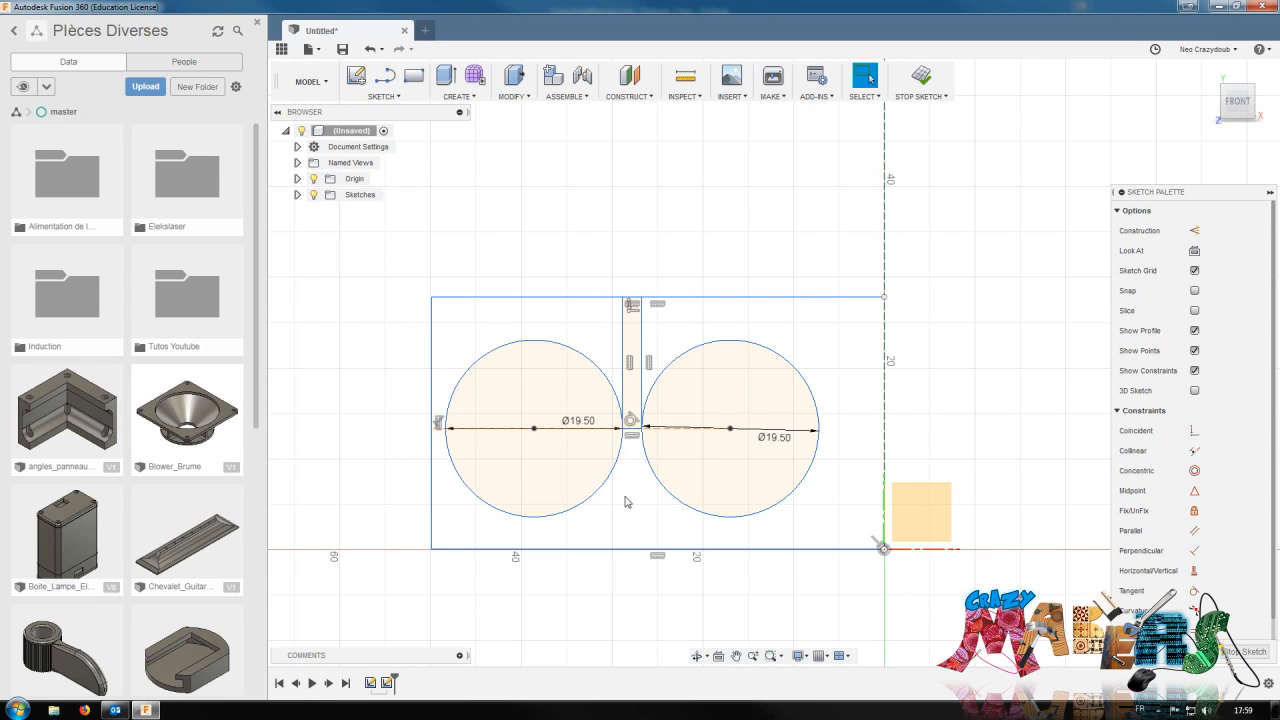
Draw a second narrow rectangle, about 2.1 by 13.3 mm, from the left circle's edge down to the outline's lower edge
key("r")
left_click(624, 429)
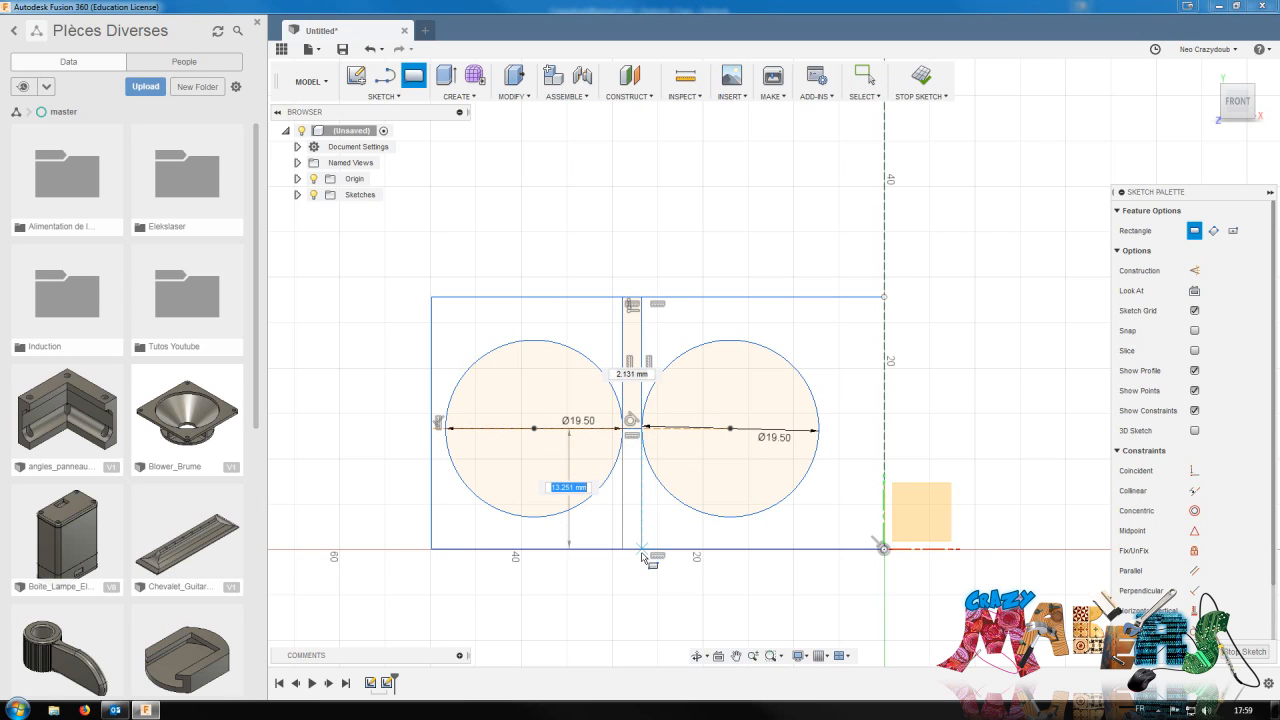
left_click(642, 549)
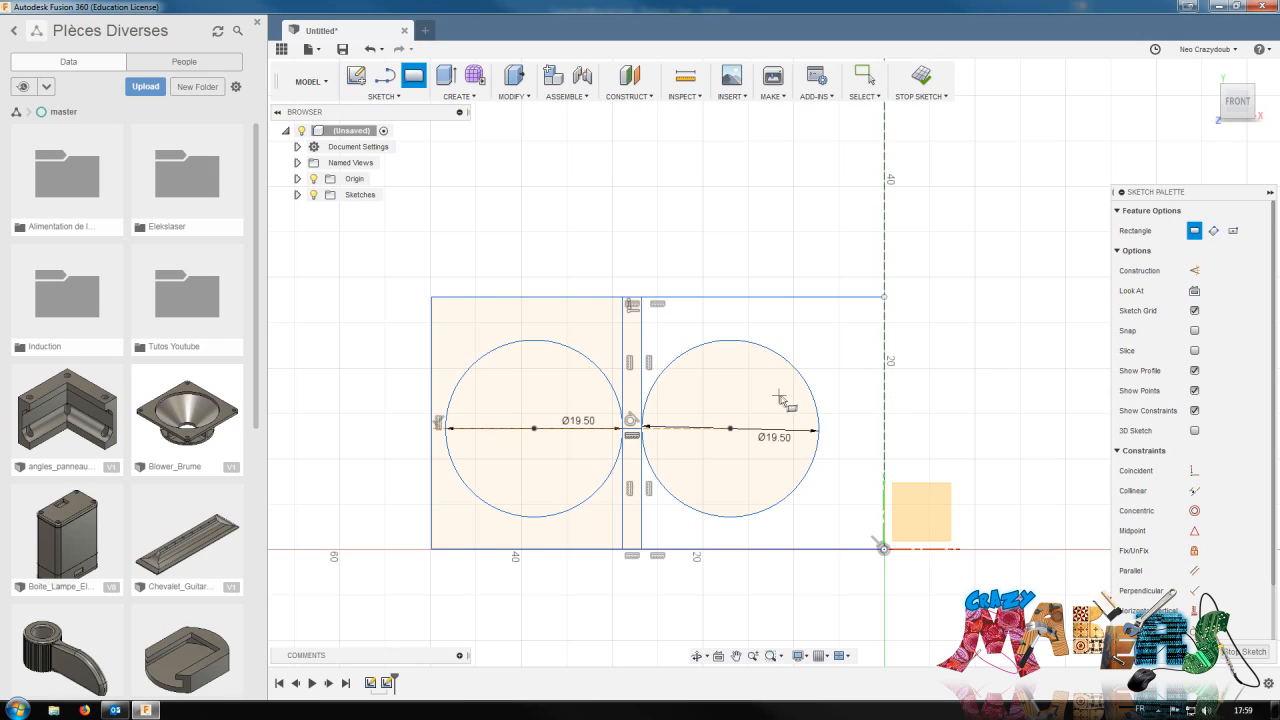
key("Escape")
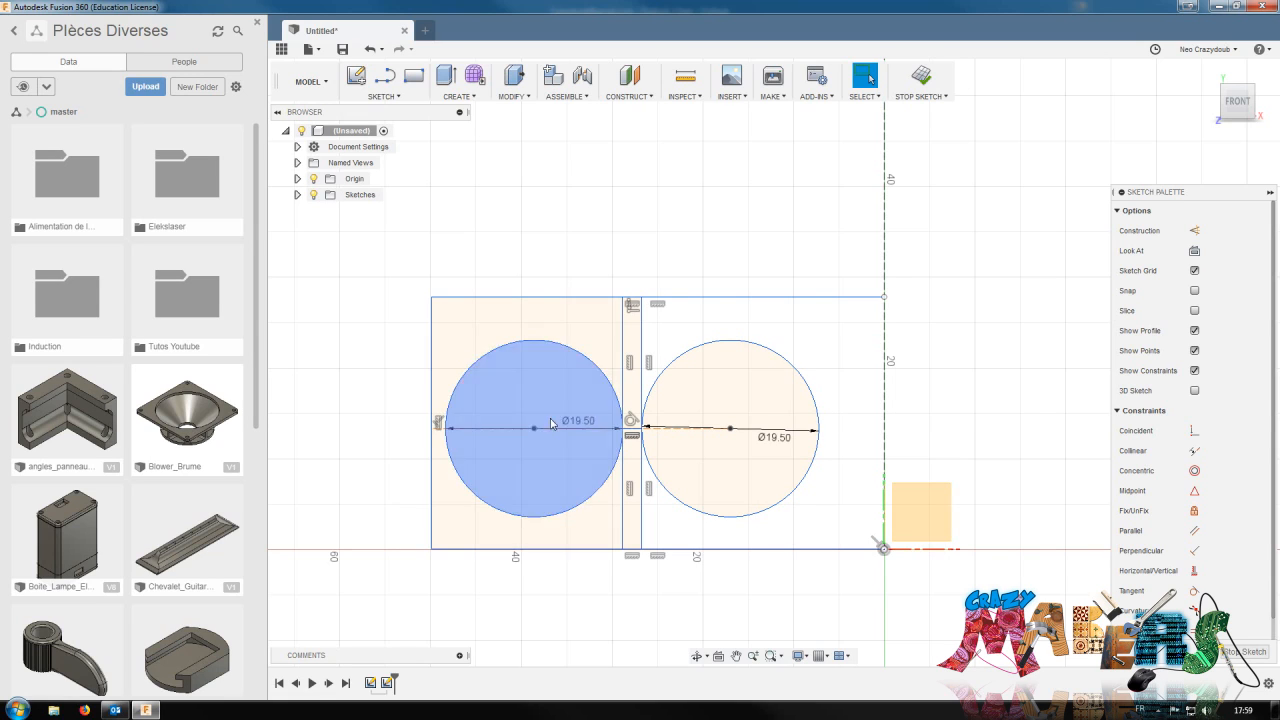
Dimension the width of the upper narrow rectangle between the circles at 3 mm
left_click(641, 335)
left_click(642, 326)
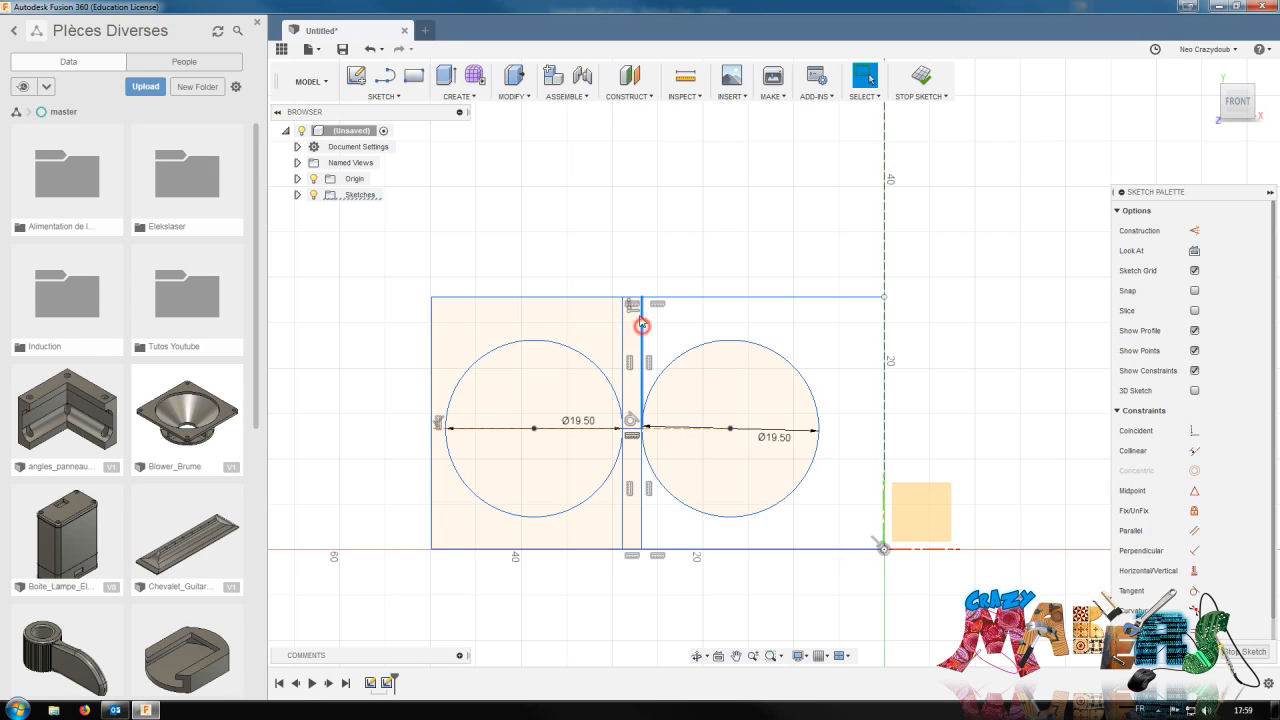
key("d")
left_click(624, 350)
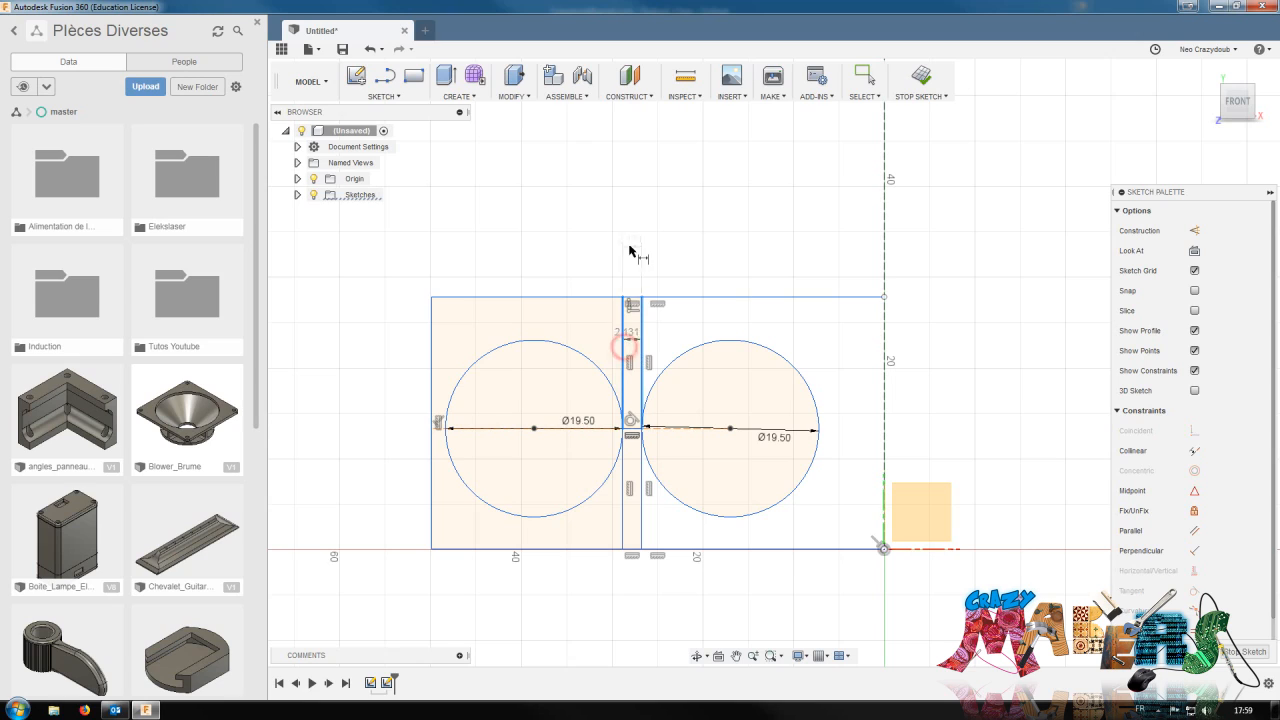
left_click(633, 245)
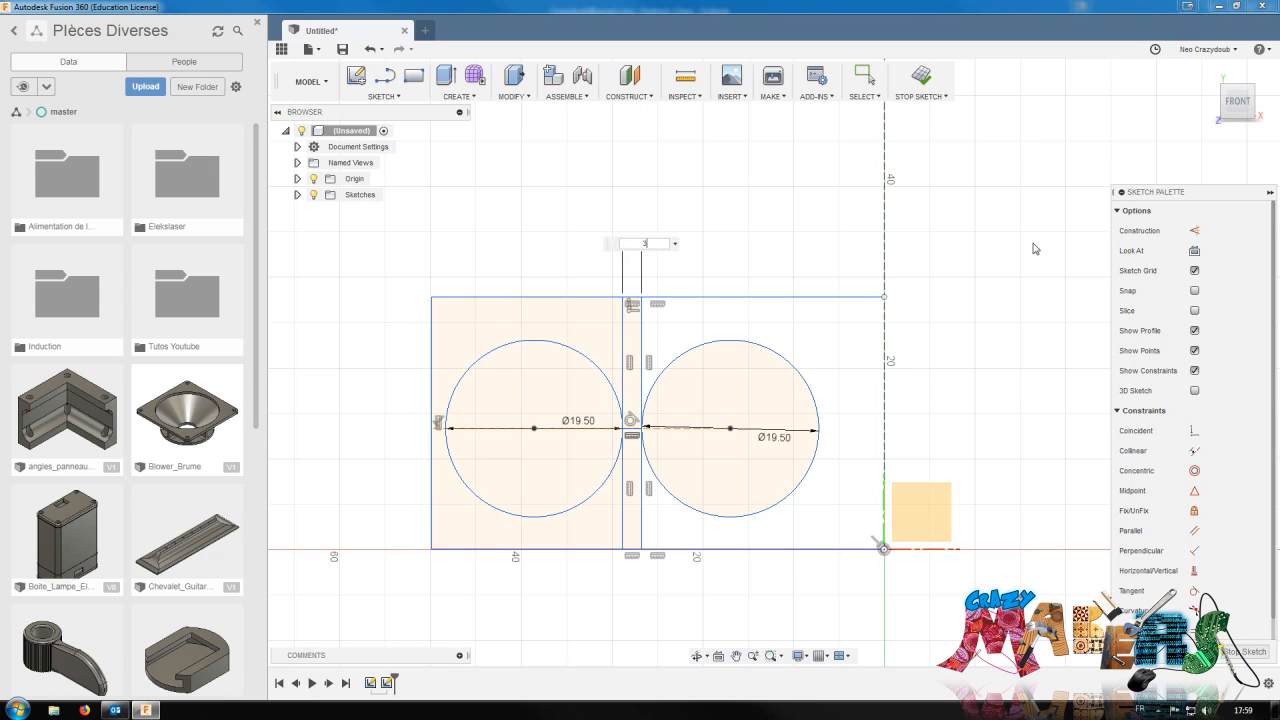
key("Return")
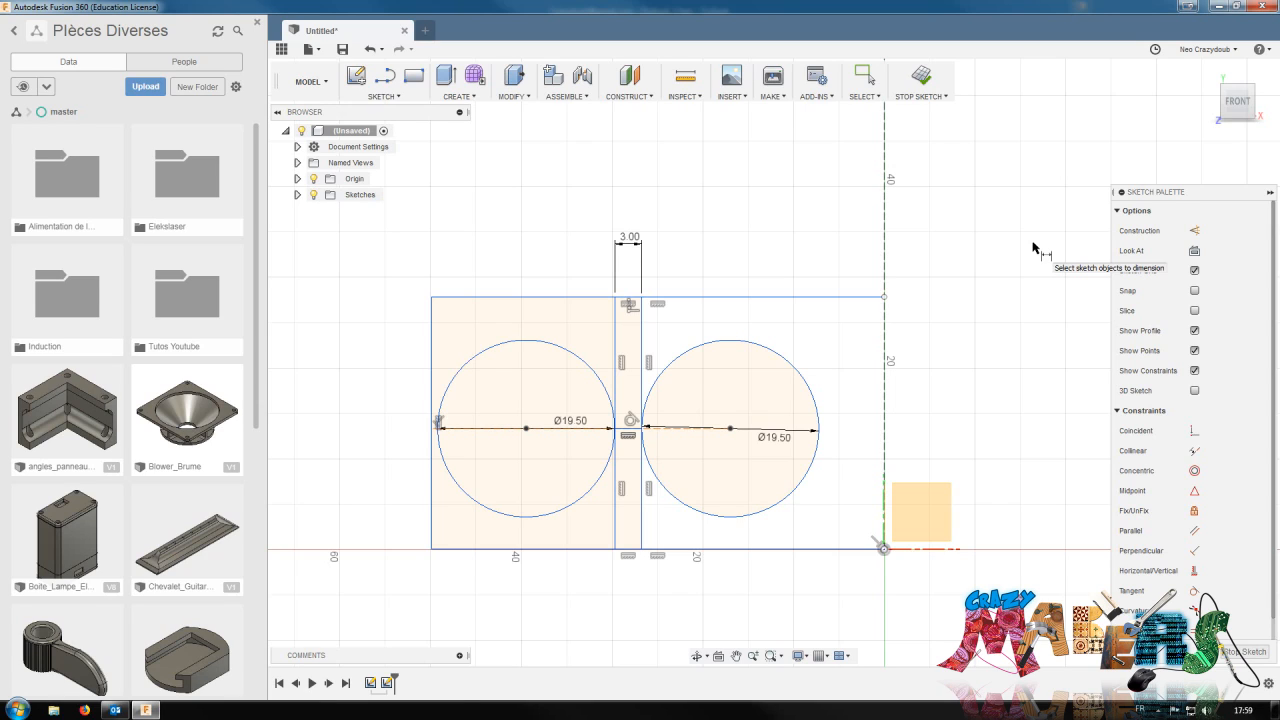
Set the narrow rectangle's width to 4 mm
double_click(629, 238)
type("4")
key("Return")
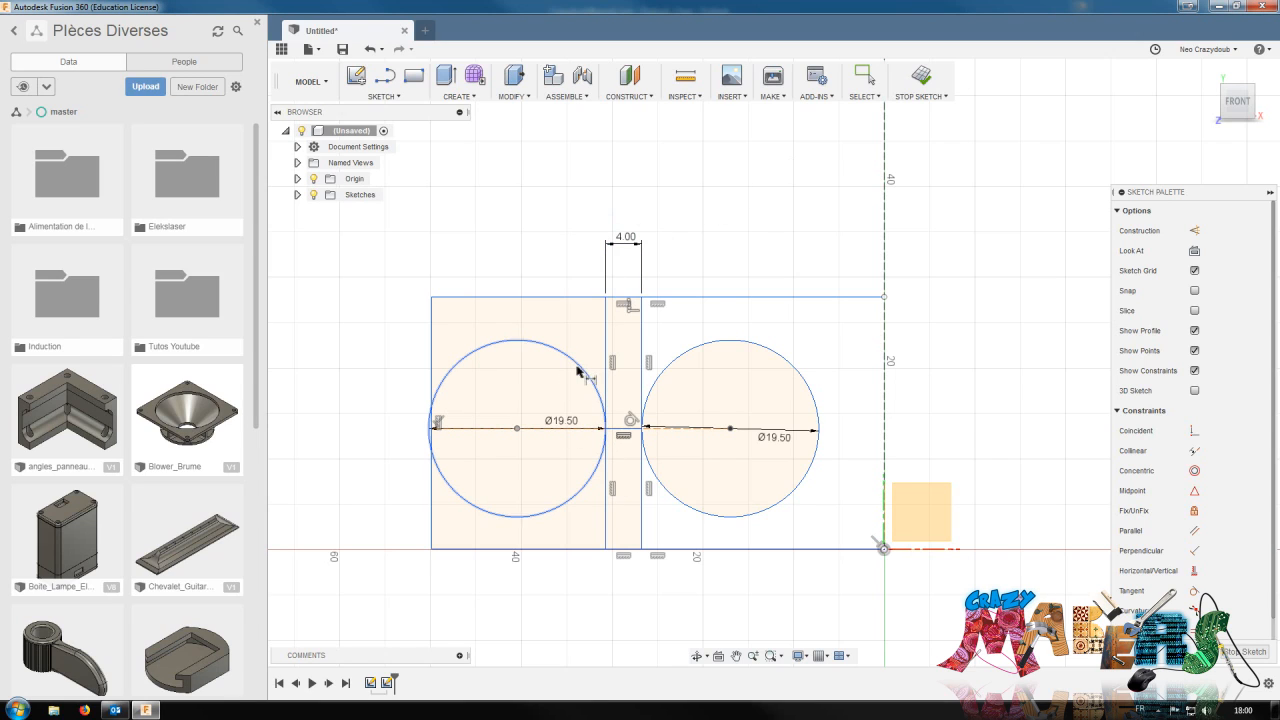
Try to add another dimension to the right circle
left_click(517, 429)
left_click(730, 428)
left_click(817, 410)
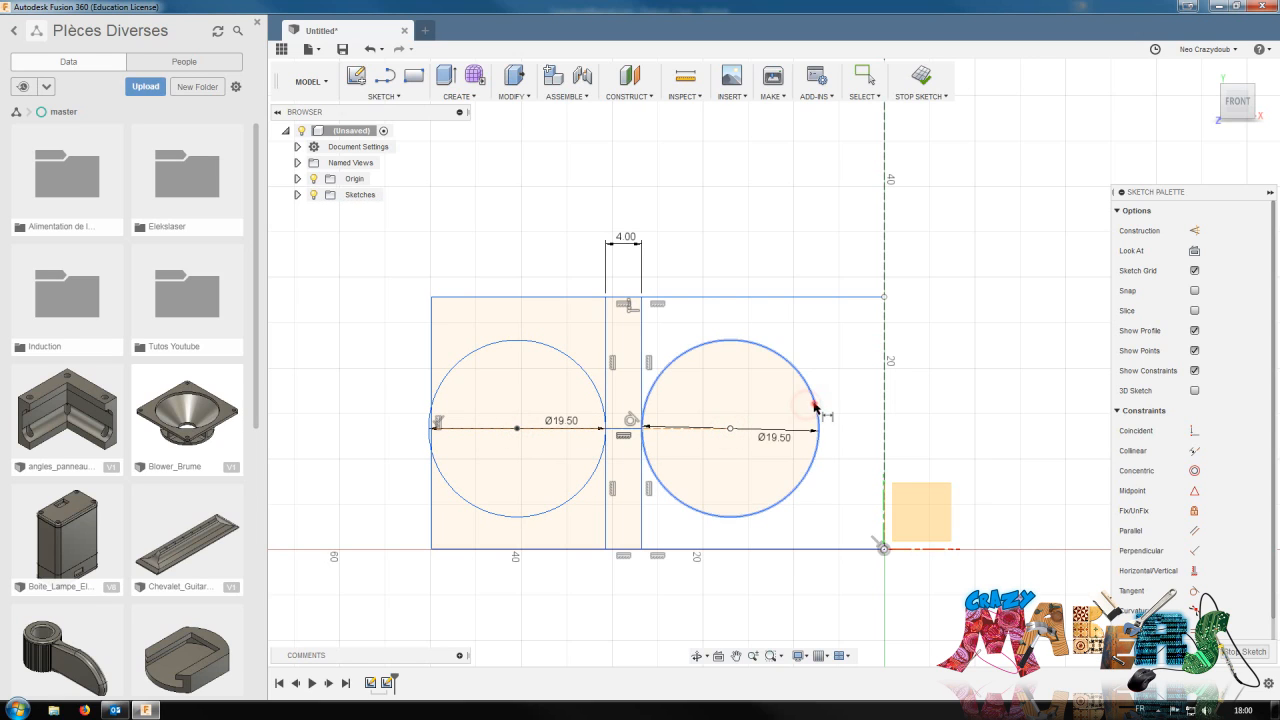
left_click(746, 411)
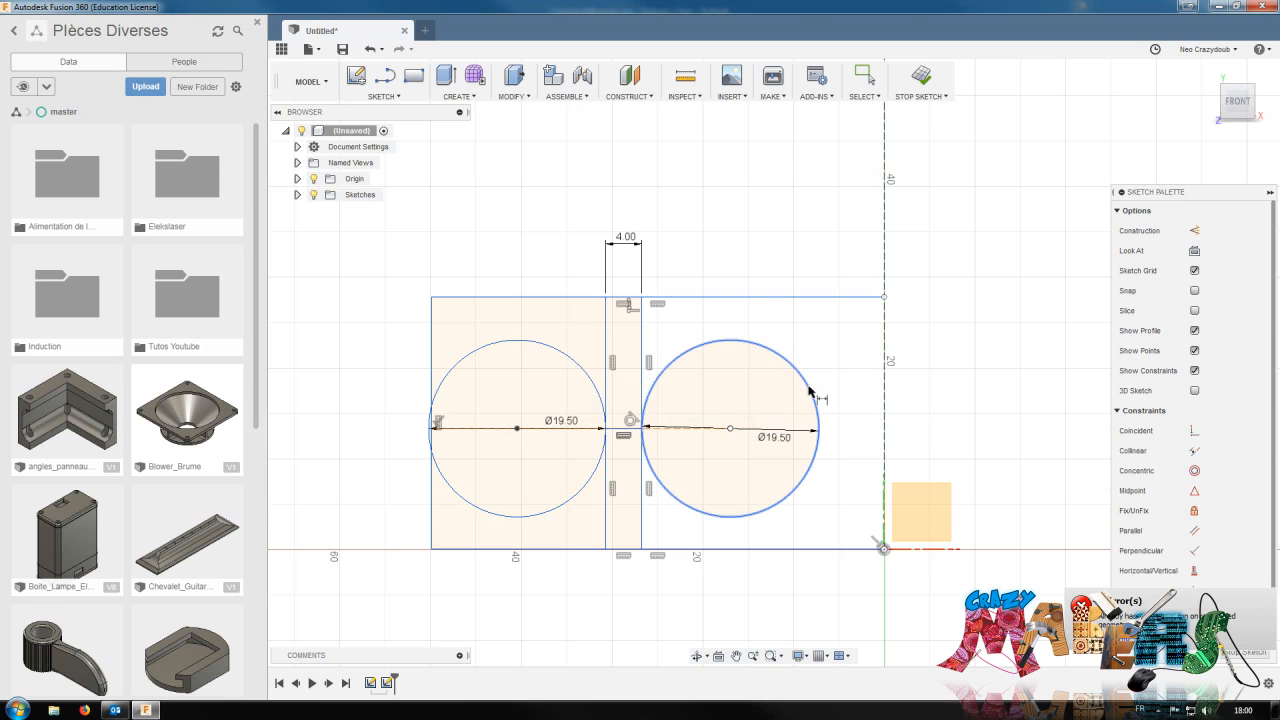
Remove the lower narrow rectangle and move both circles toward the vertical construction line, clear of the outline's left edge
left_click_drag(810, 395, 842, 489)
left_click(638, 521)
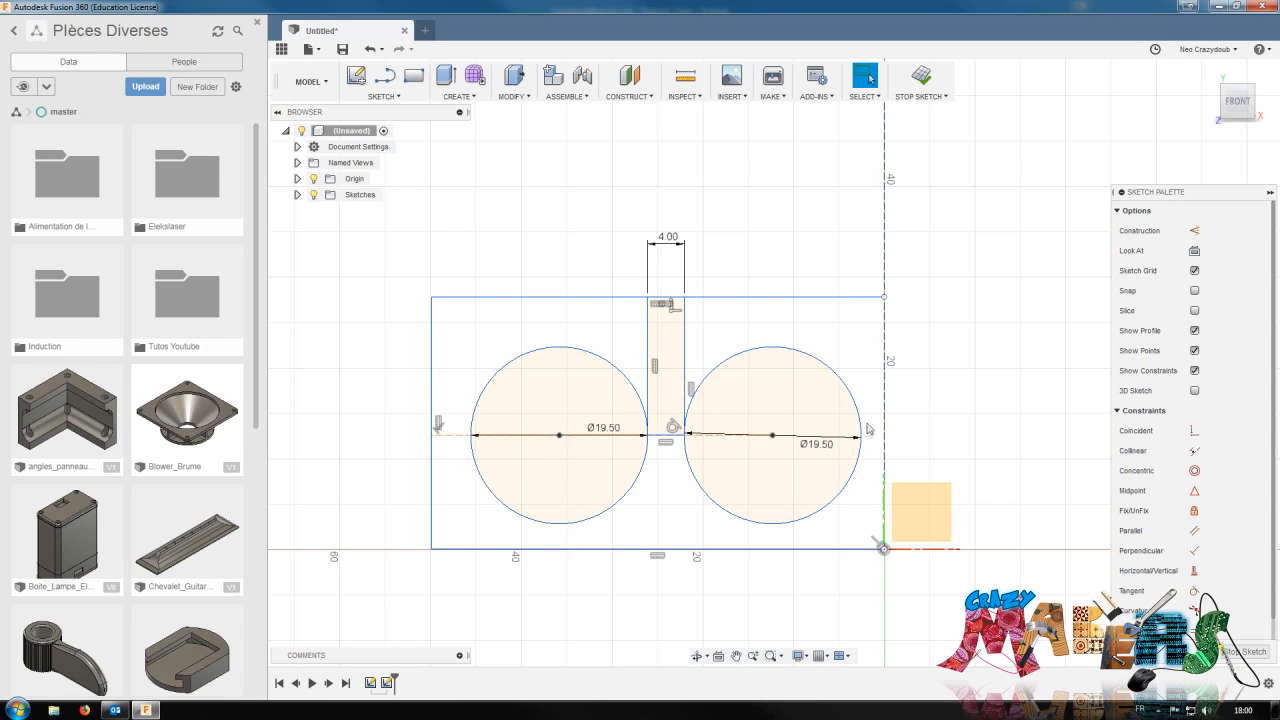
Draw a vertical construction line from the right circle's right edge up to the outline's upper edge
key("x")
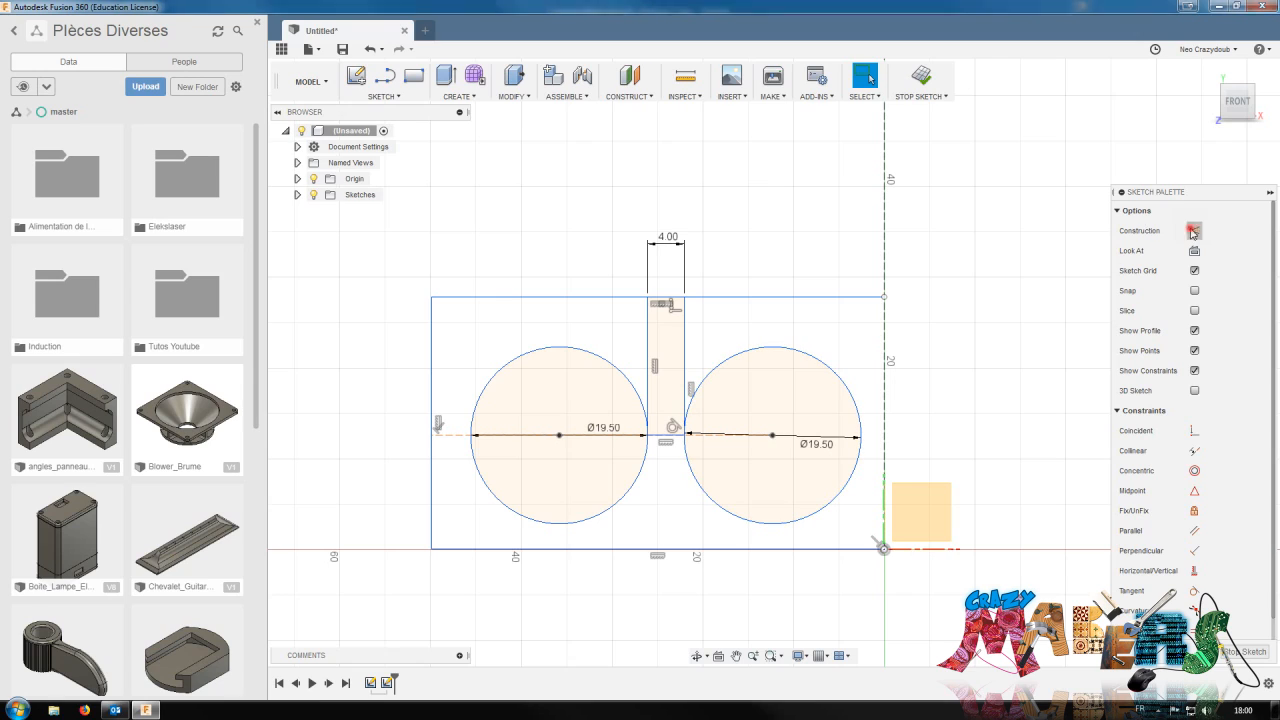
key("l")
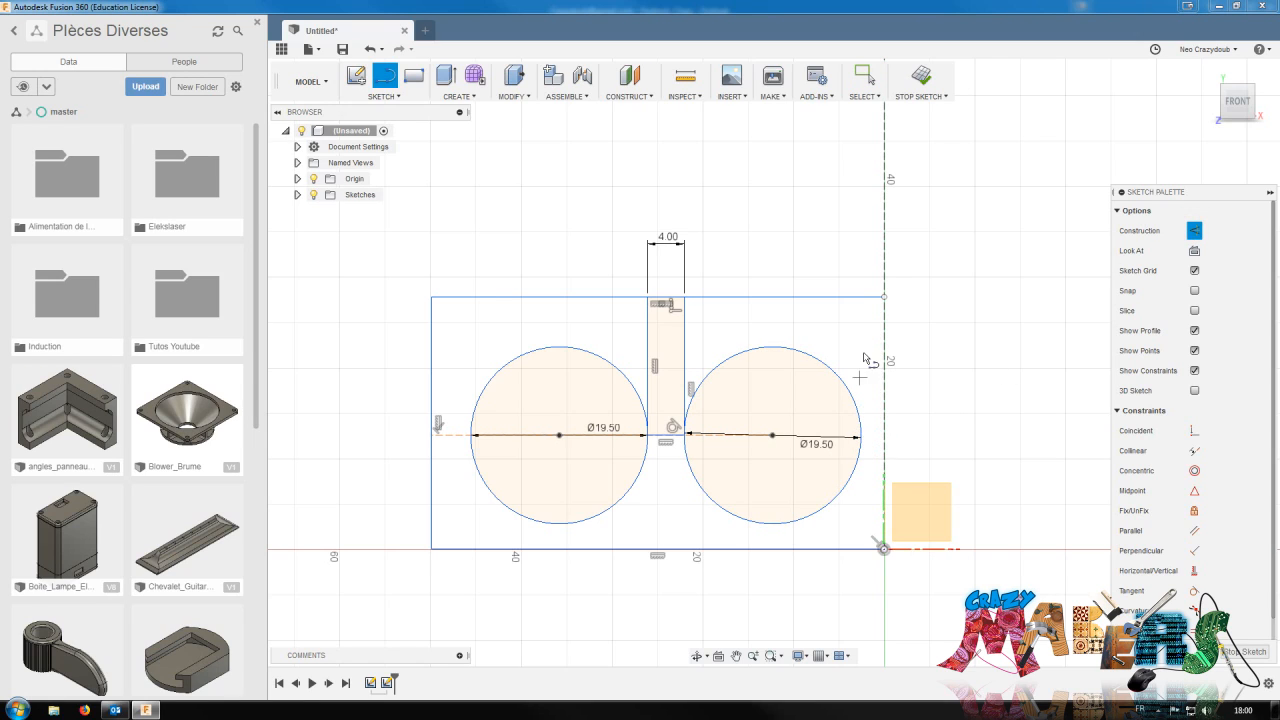
left_click(861, 437)
left_click(858, 299)
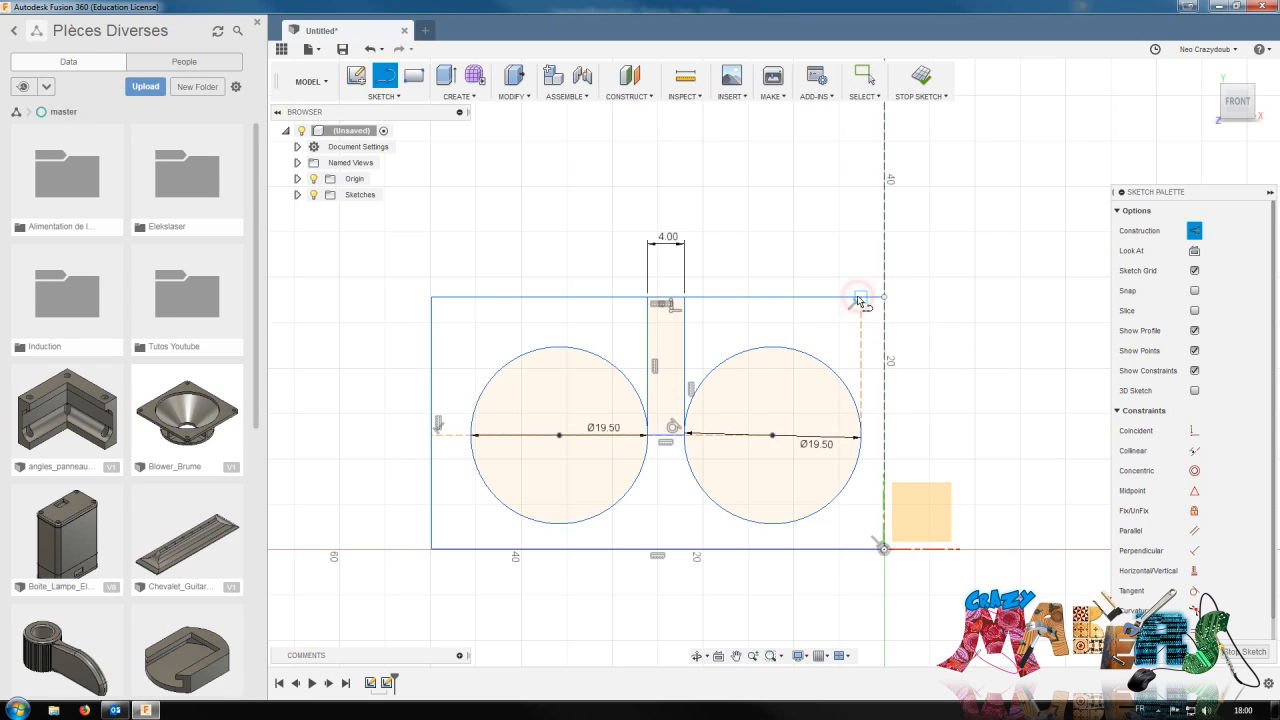
key("Escape")
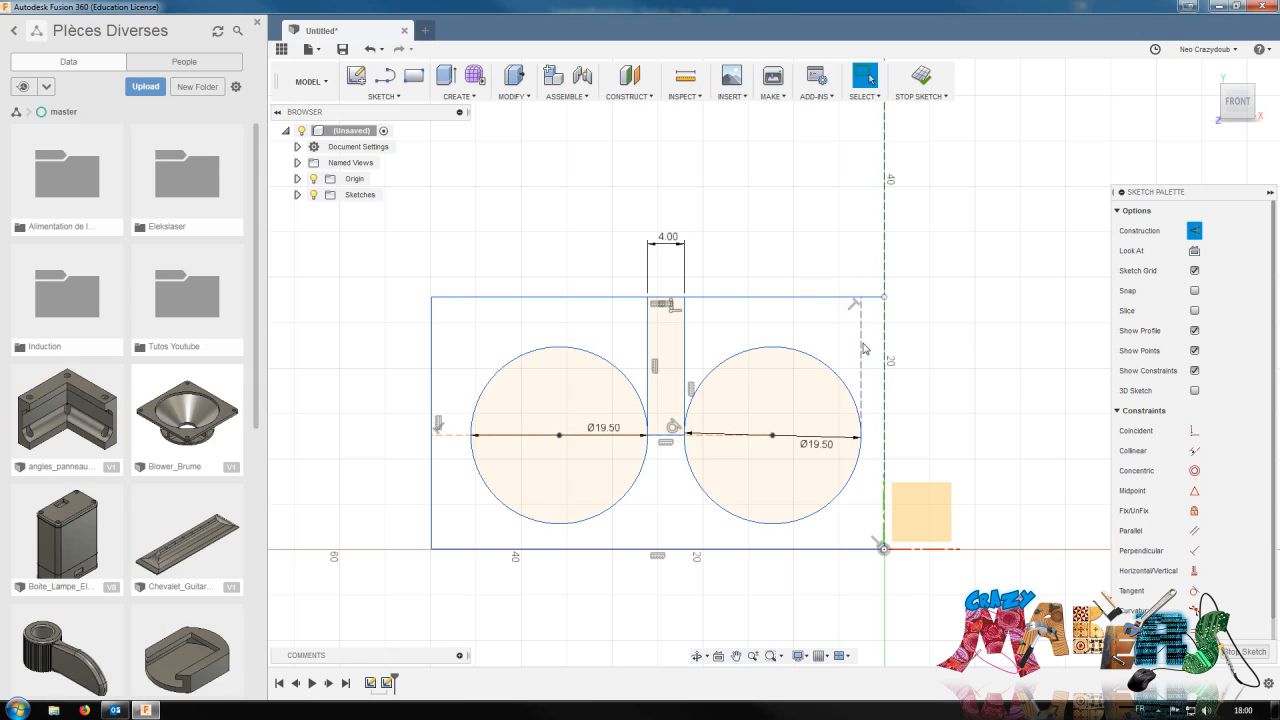
Dimension the new vertical line 2 mm from the sketch's vertical centre line and convert it to normal geometry
left_click(859, 338)
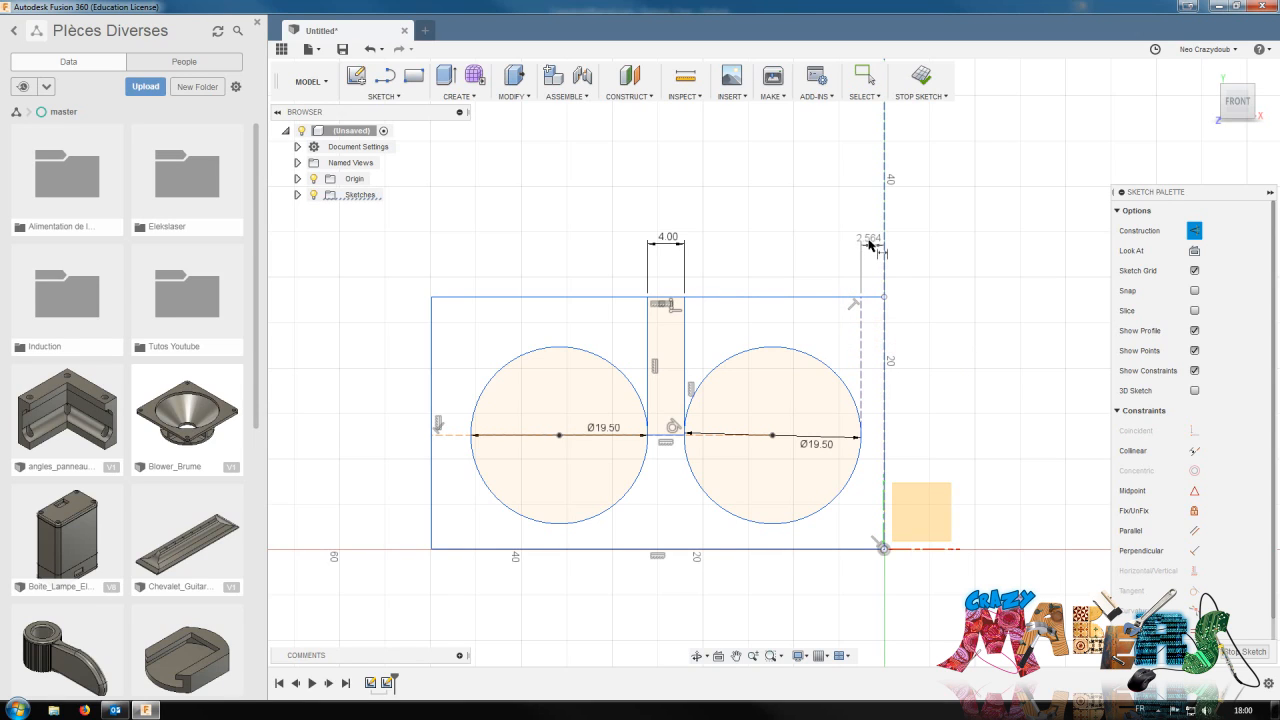
left_click(868, 243)
type("2")
key("Return")
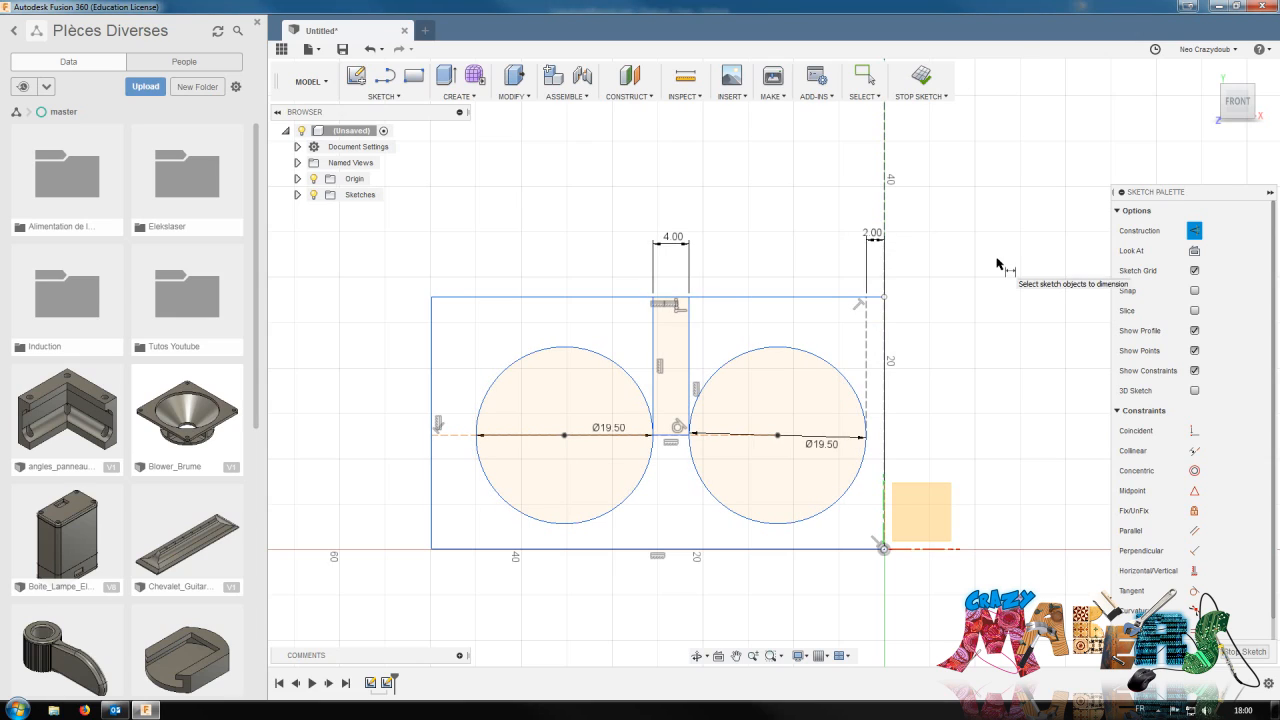
key("Escape")
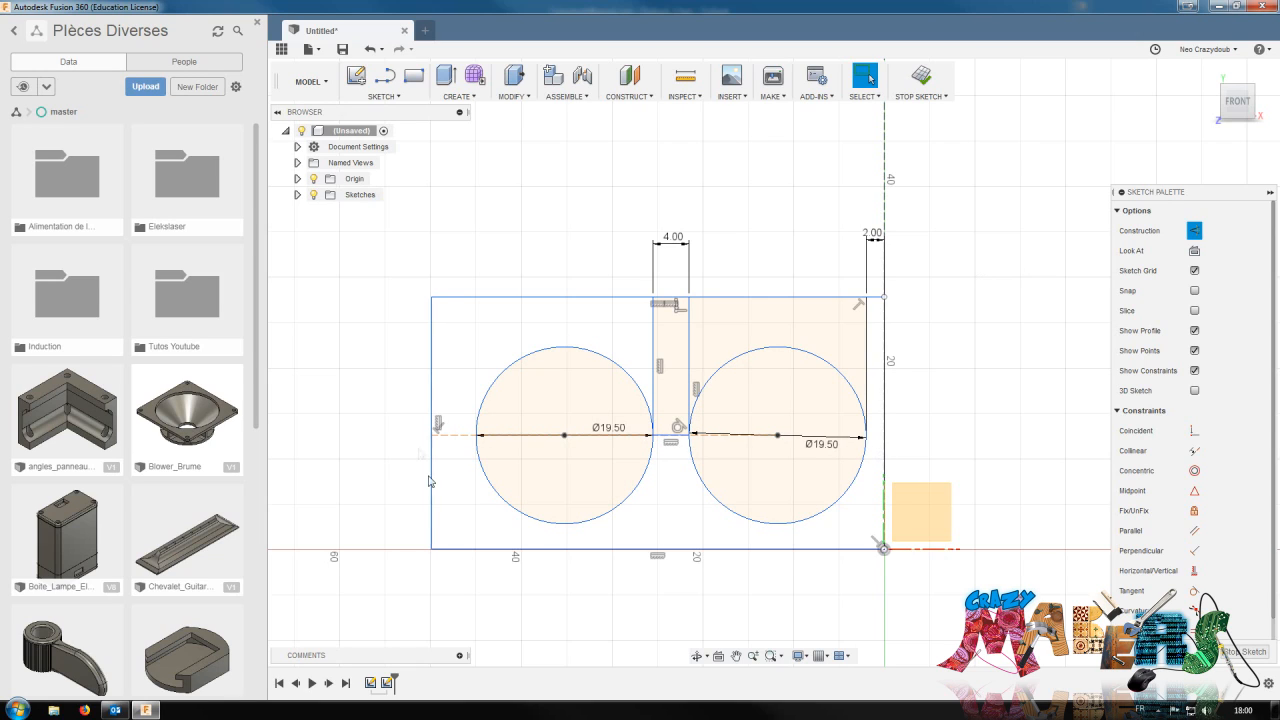
Convert the horizontal construction line through the circle centres to normal geometry
key("t")
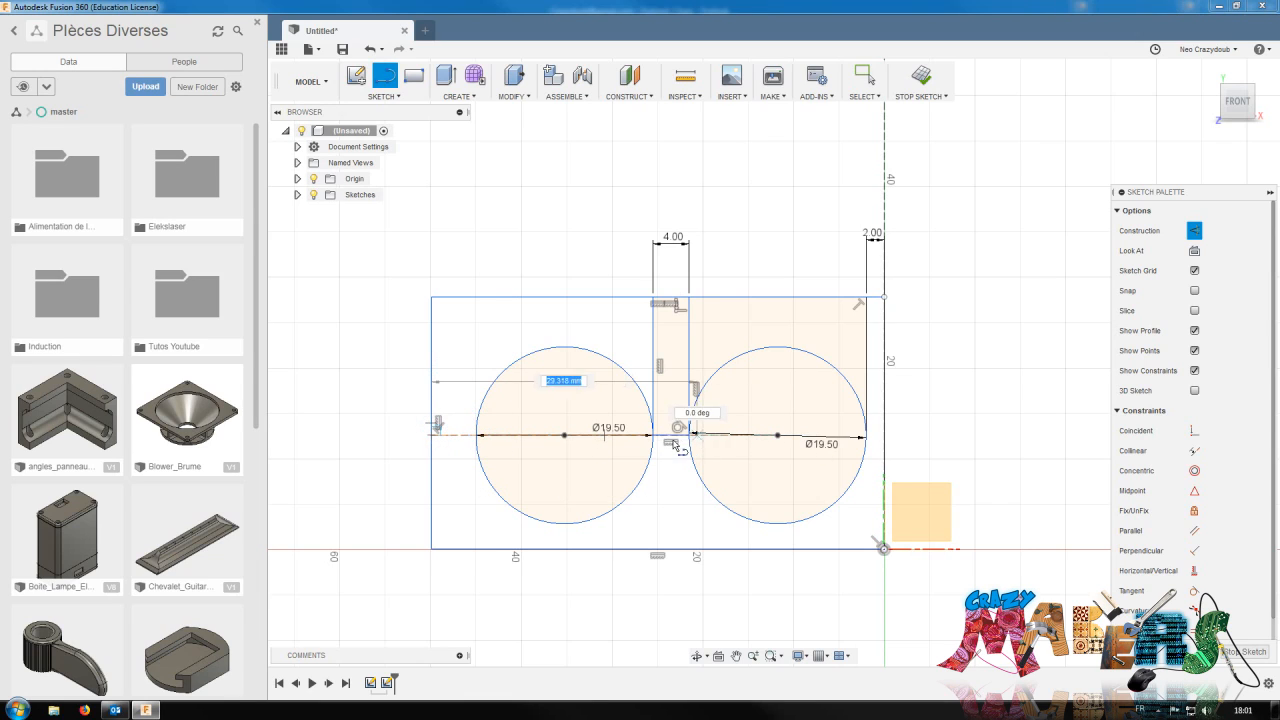
key("Escape")
left_click(457, 436)
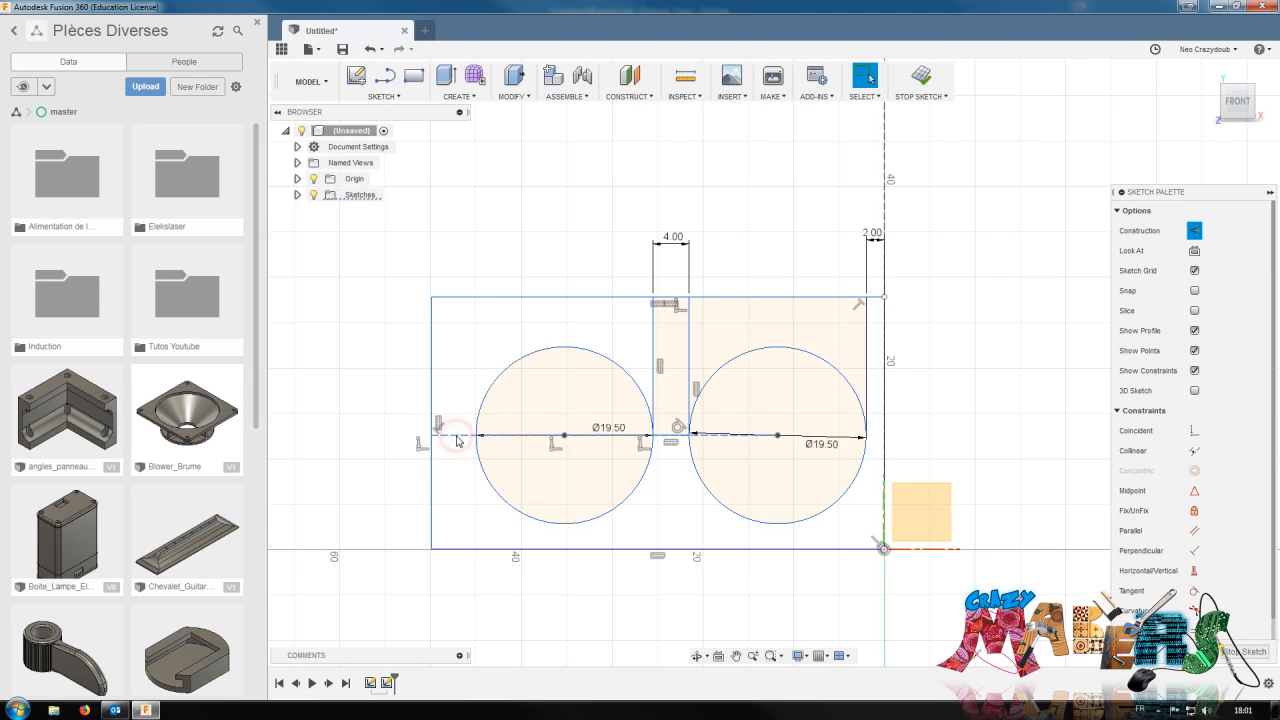
left_click(1195, 230)
left_click(958, 357)
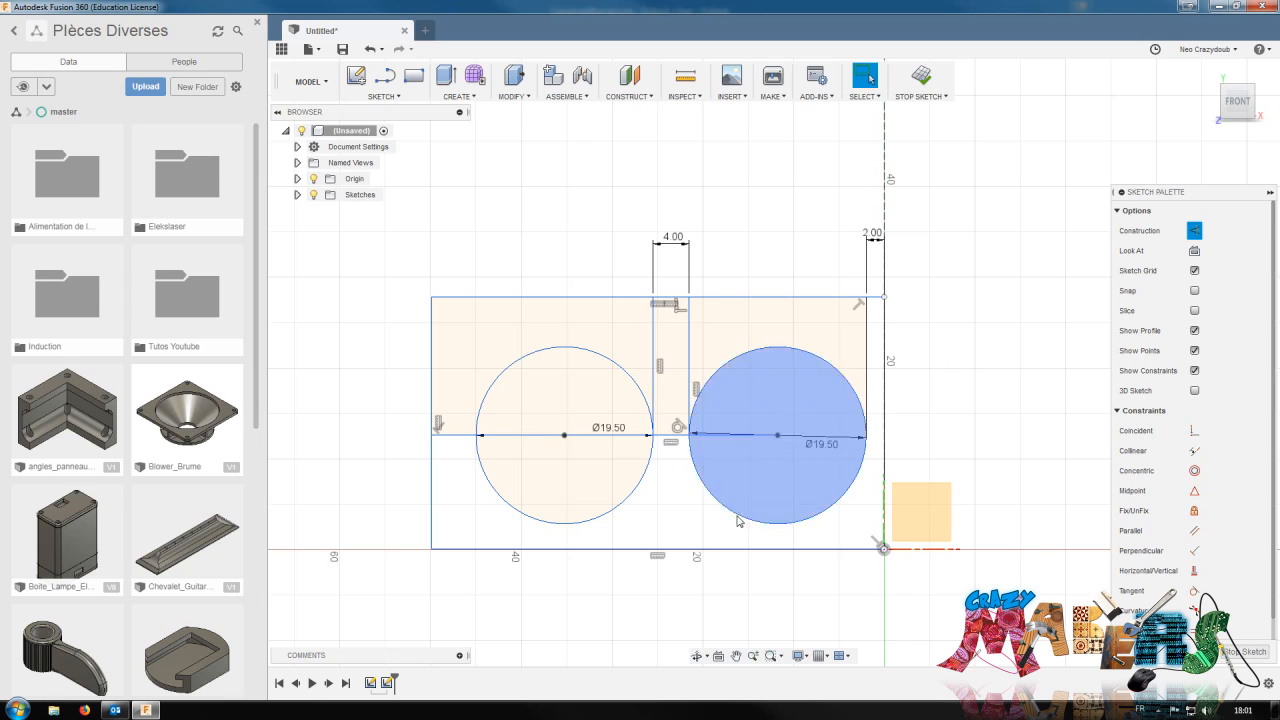
Draw a horizontal line from the right circle's centre to the vertical centre line and convert it to normal geometry
key("l")
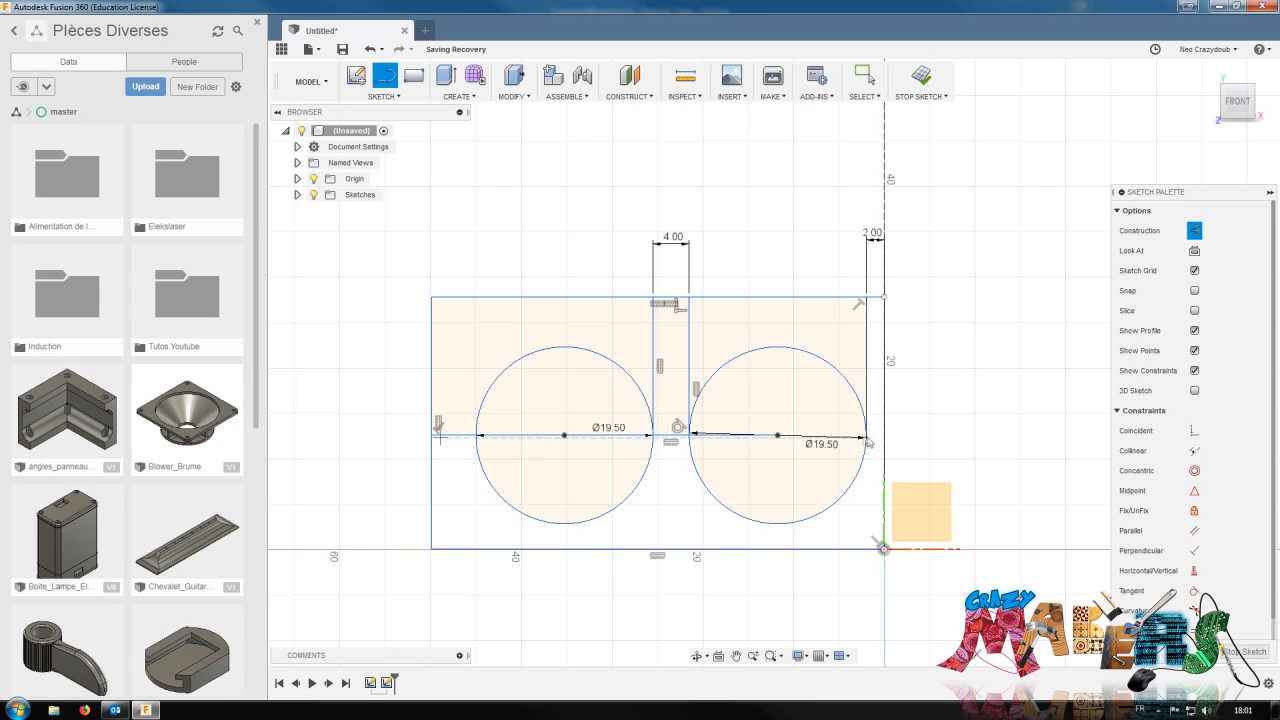
key("Escape")
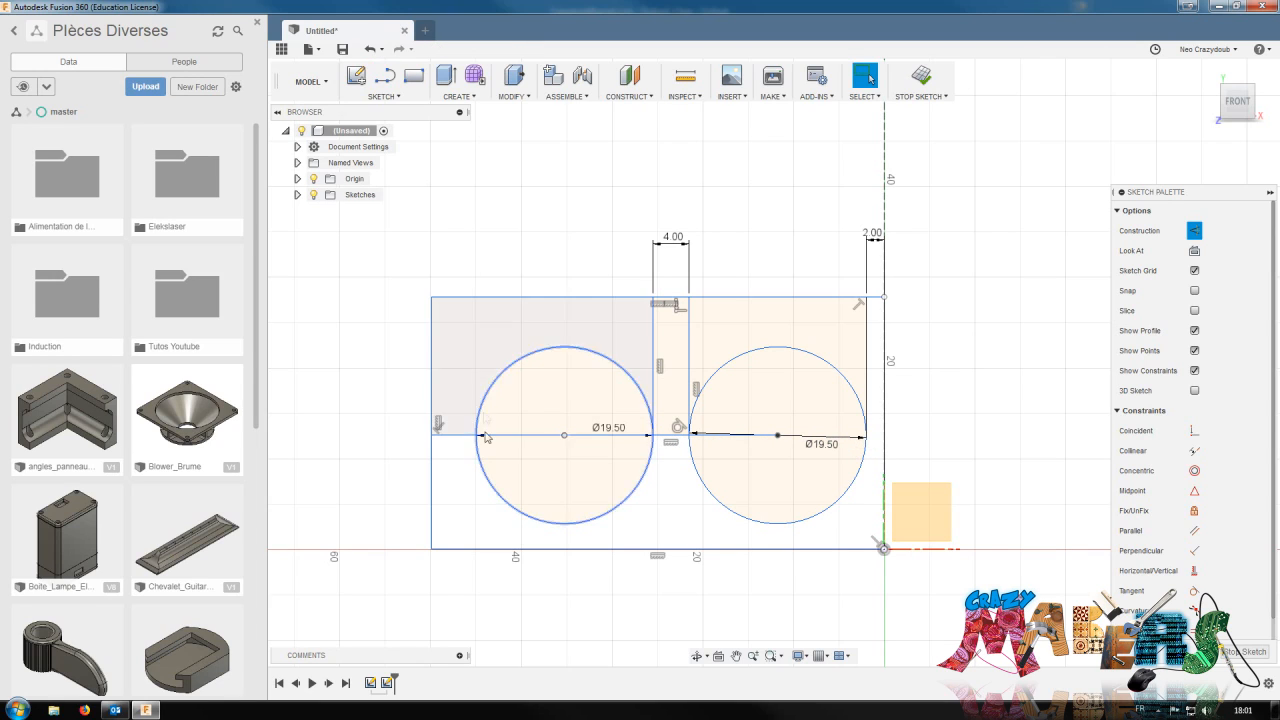
key("l")
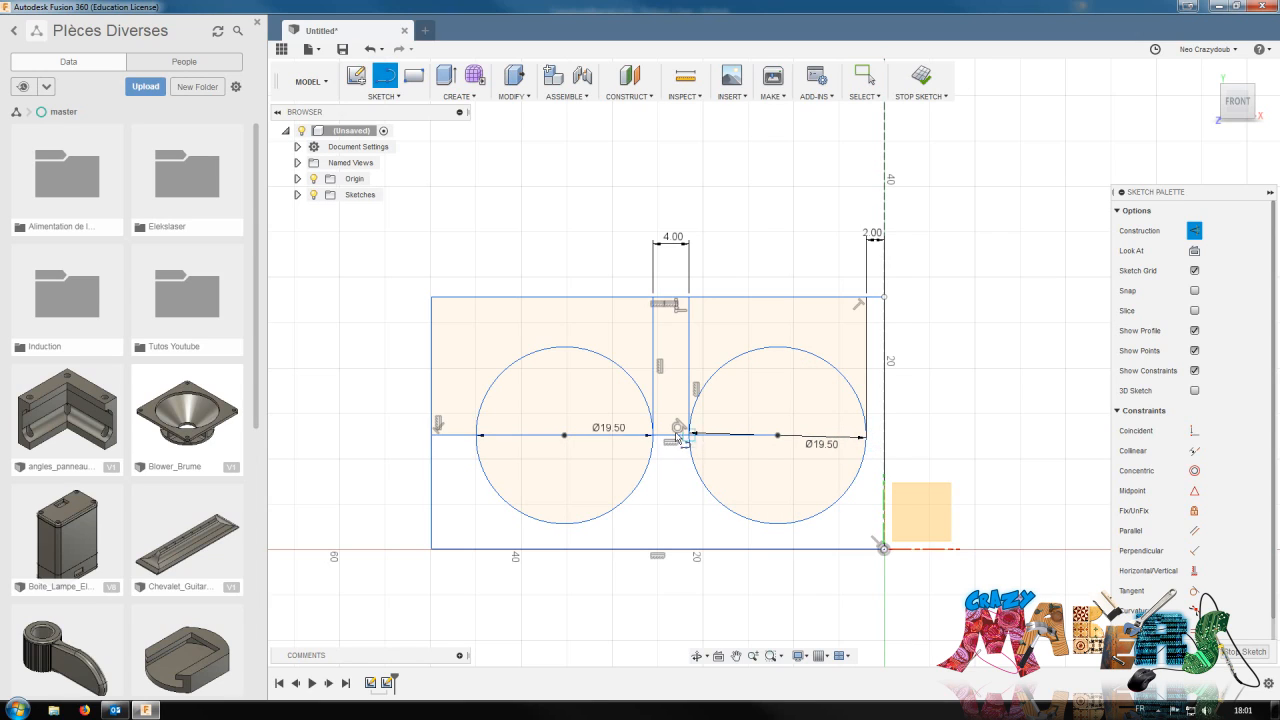
left_click(780, 436)
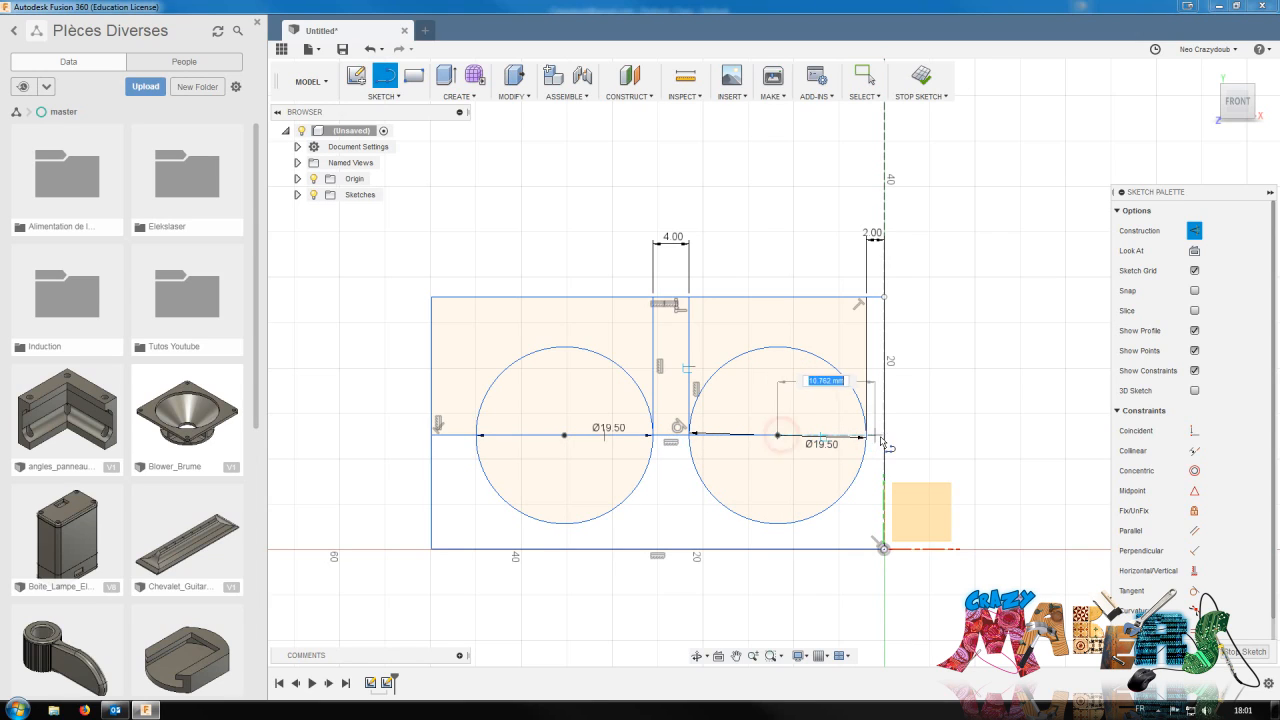
left_click(884, 436)
key("Escape")
left_click(877, 438)
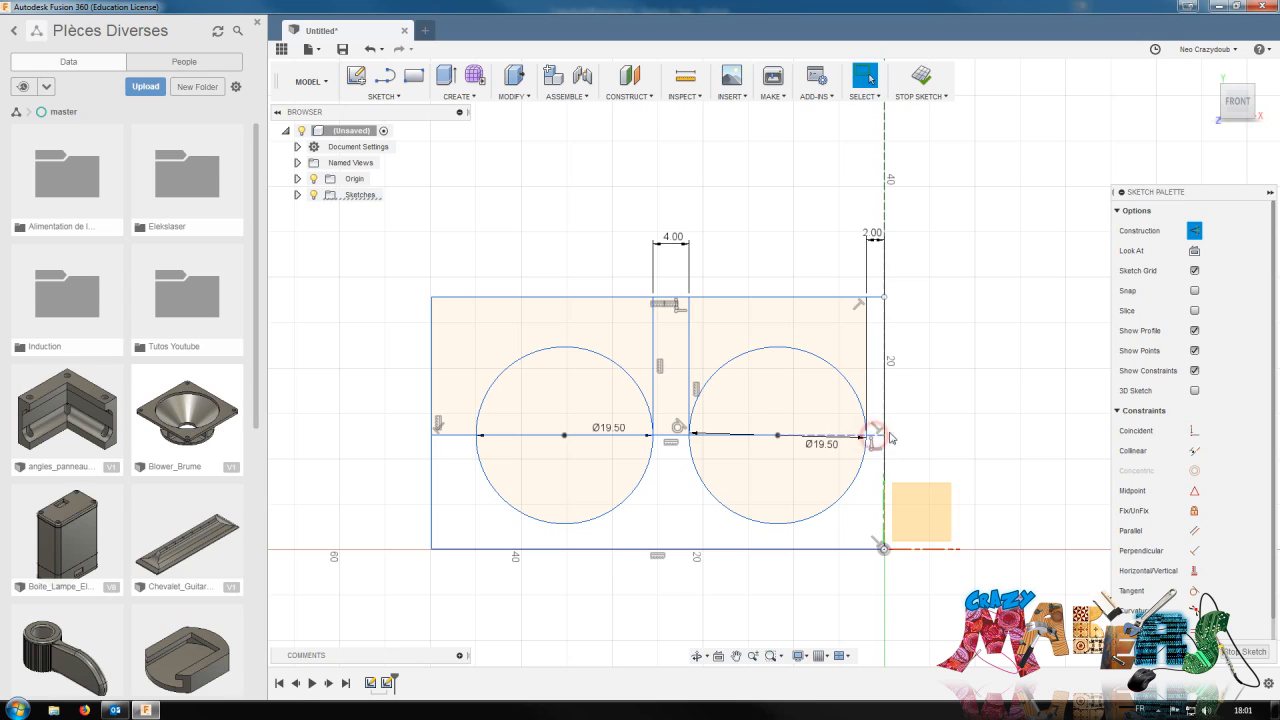
left_click(1194, 230)
left_click(1048, 274)
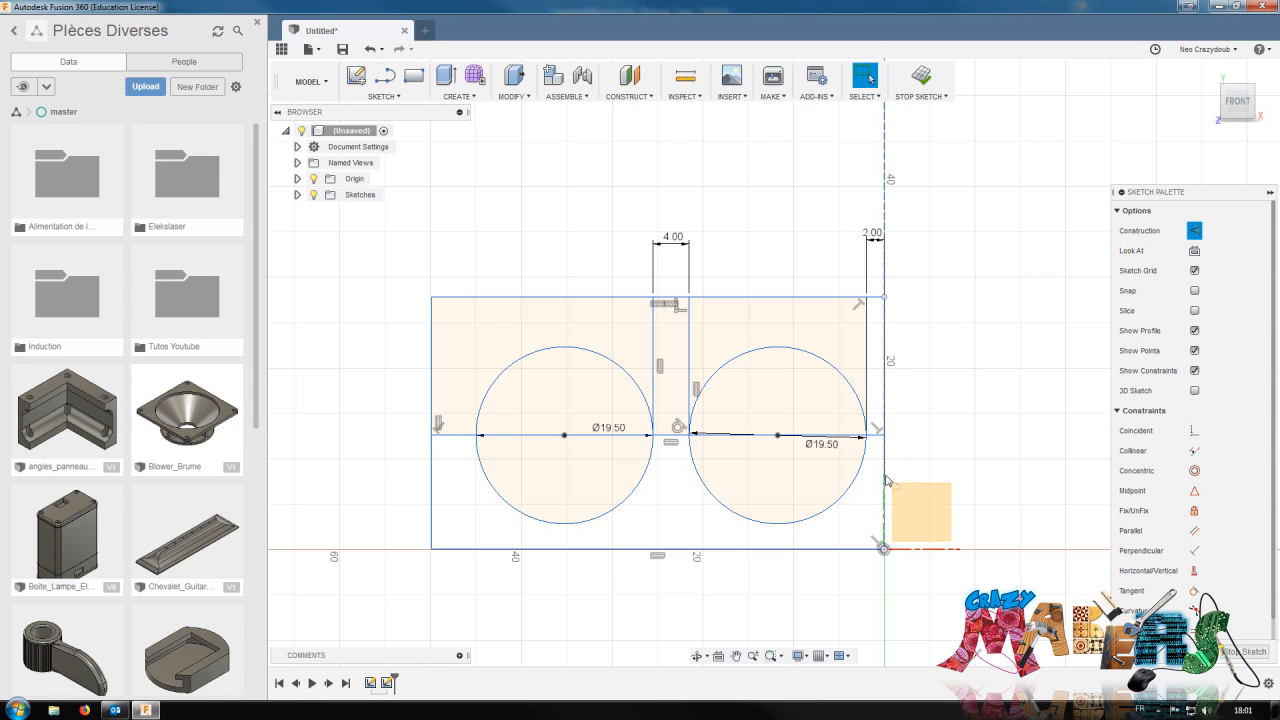
Close the lower region with a normal vertical line from the horizontal line's right end down to the origin
key("l")
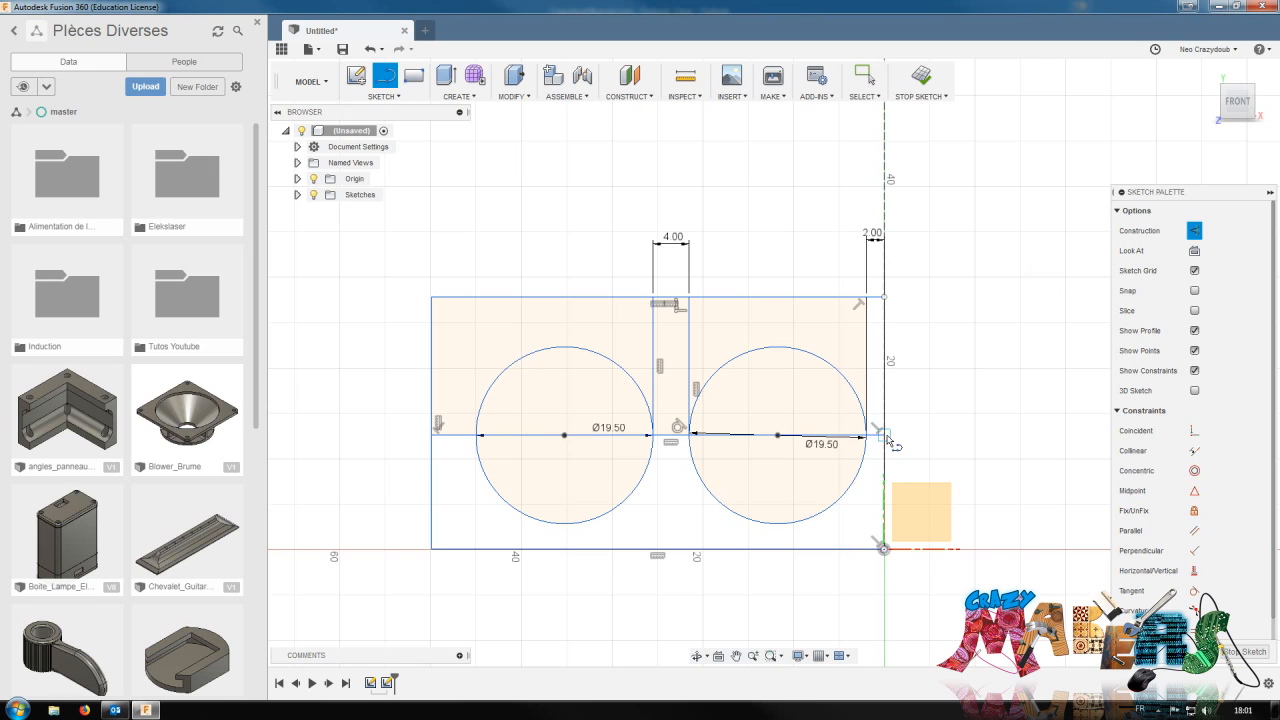
key("Escape")
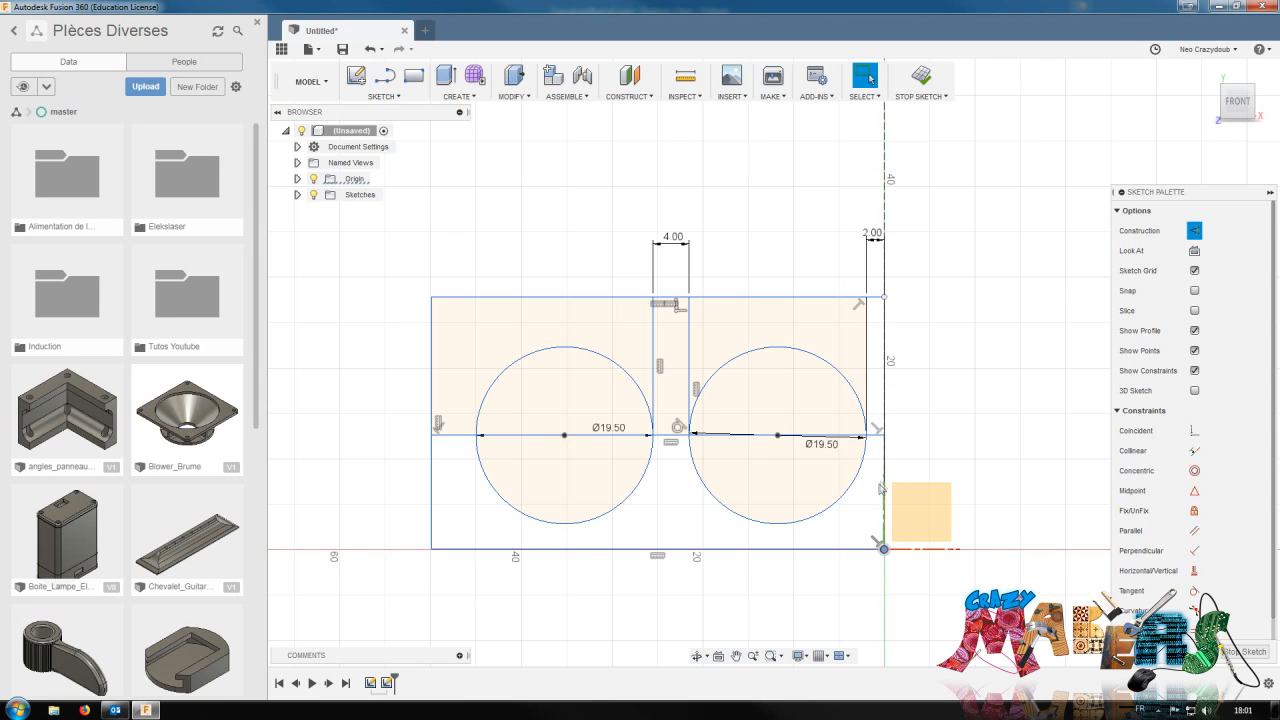
scroll(890, 468, "up", 5)
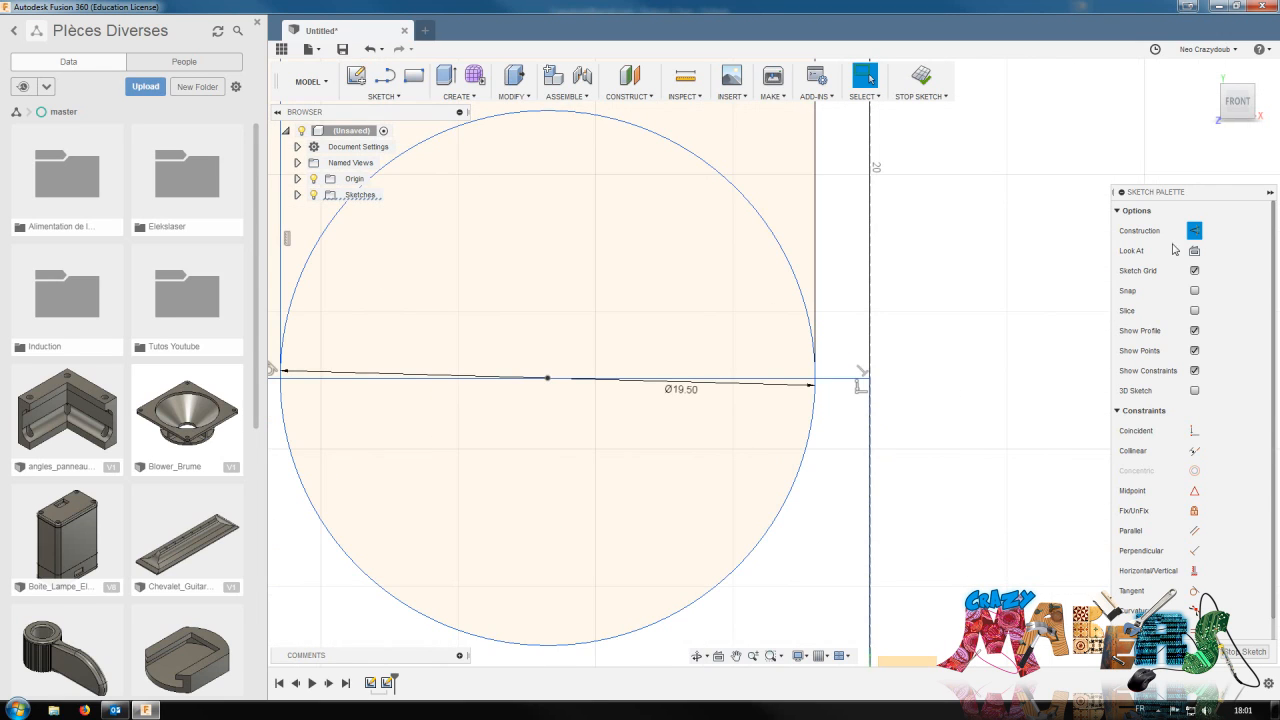
scroll(940, 397, "down", 5)
scroll(945, 406, "down", 1)
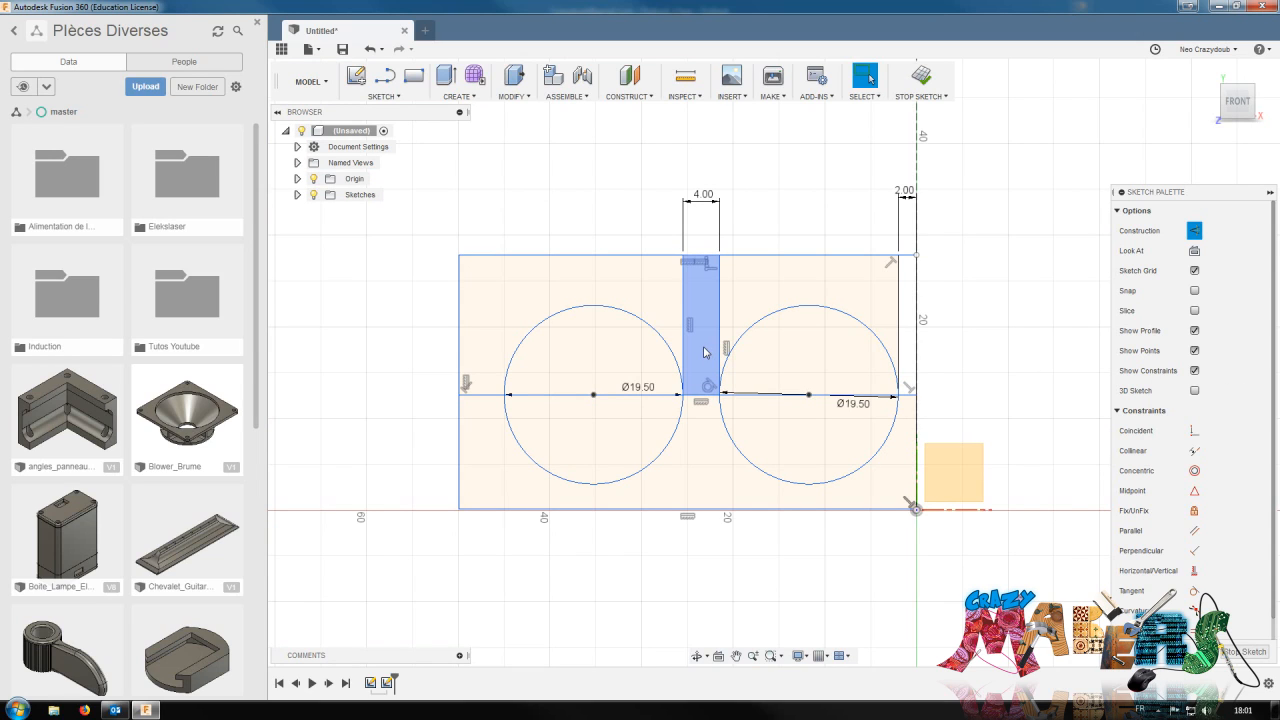
Trim the upper halves of both circles, the inner vertical lines and the rectangle's top edge outside the 4 mm gap
left_click(383, 96)
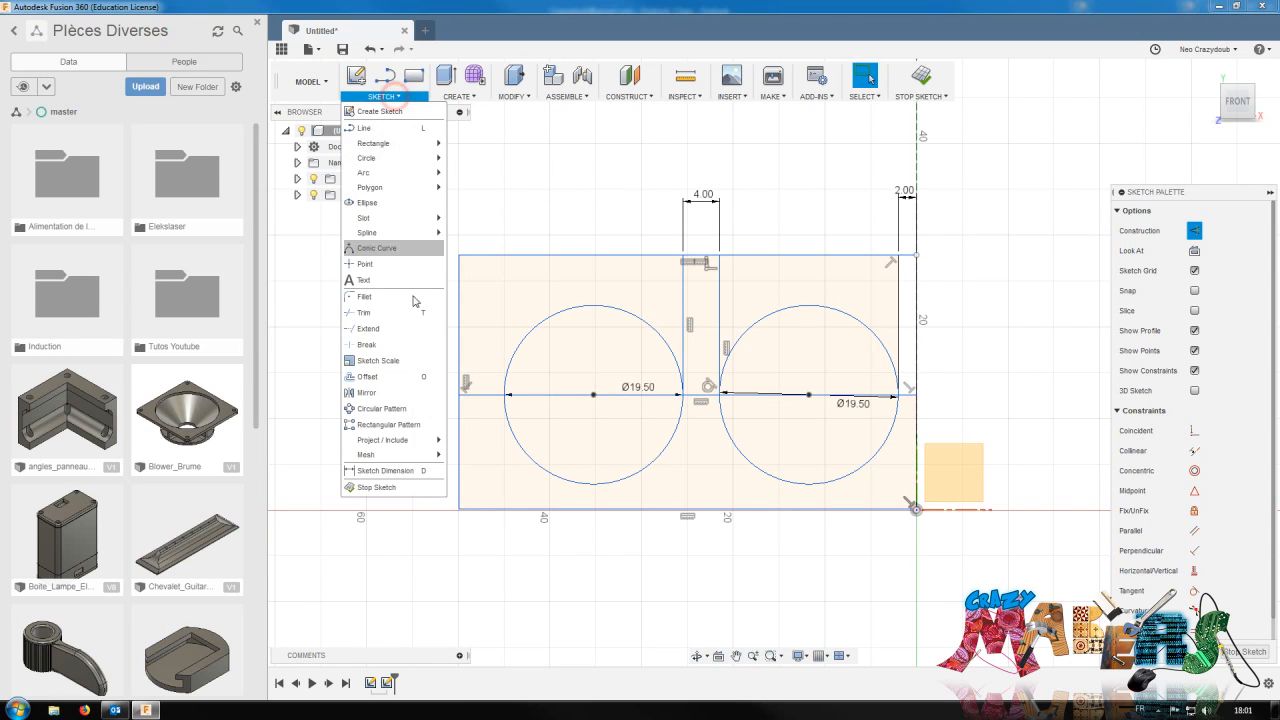
left_click(381, 343)
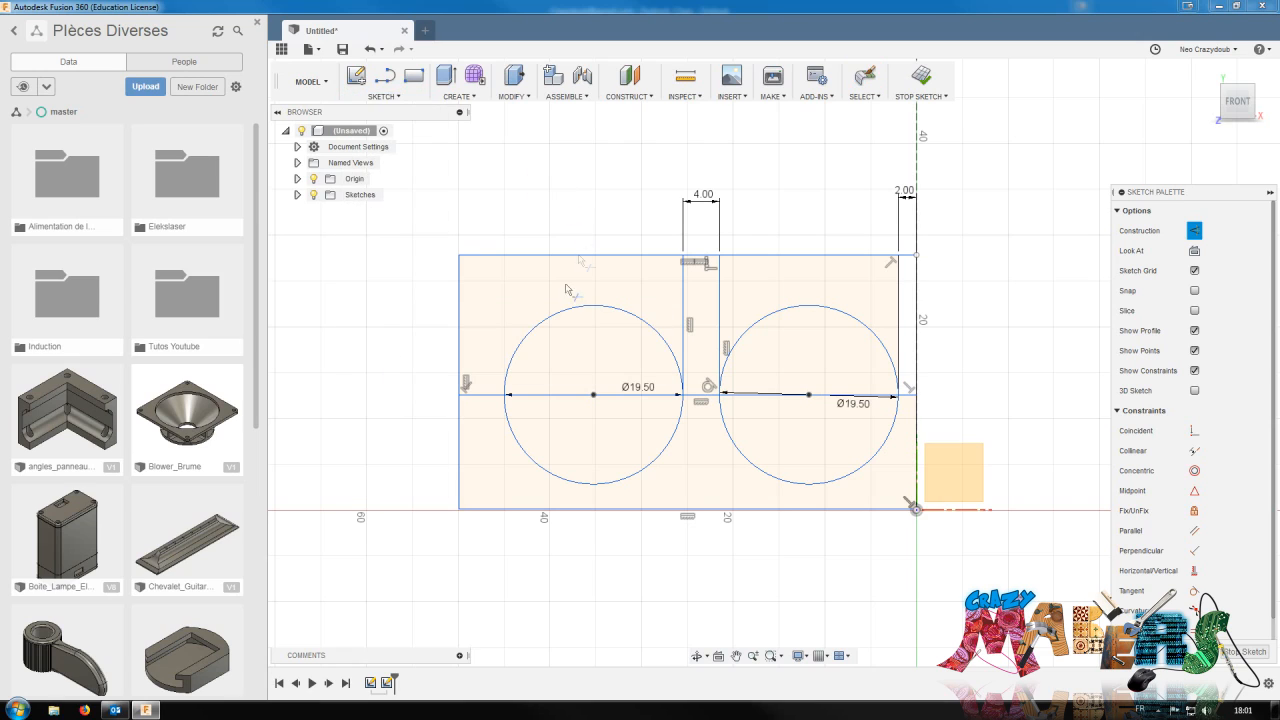
left_click(533, 341)
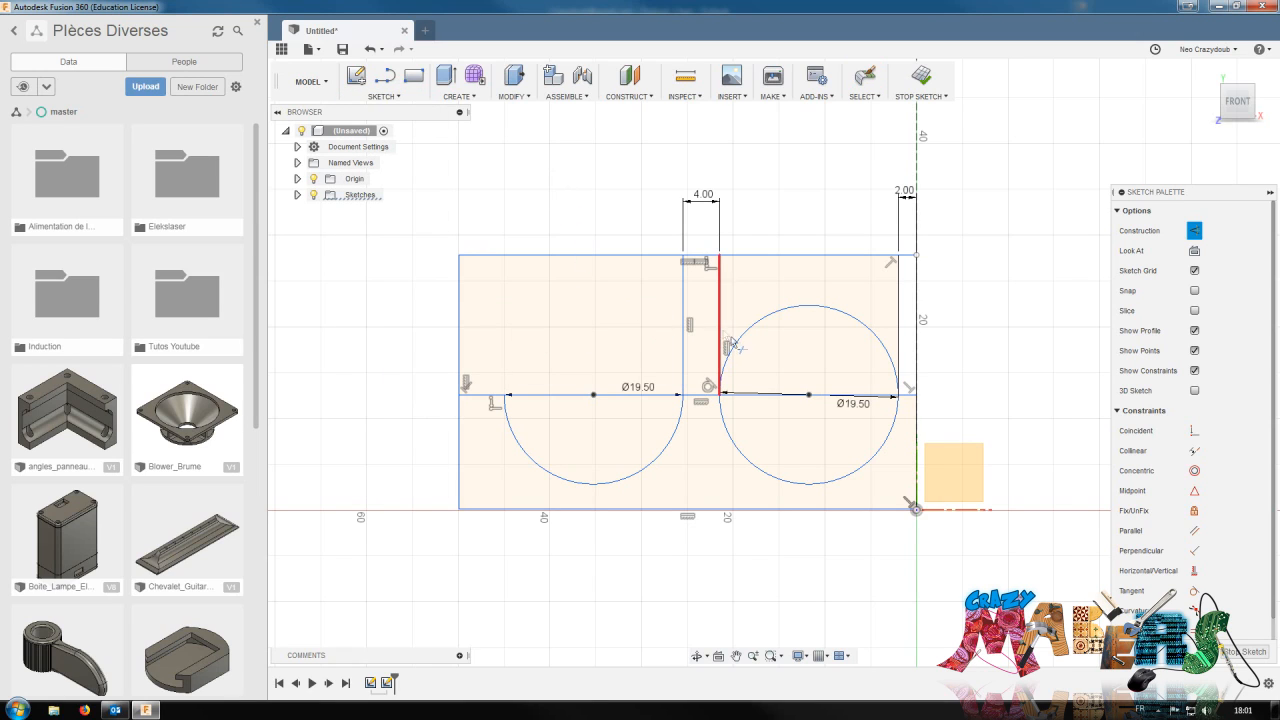
left_click(681, 310)
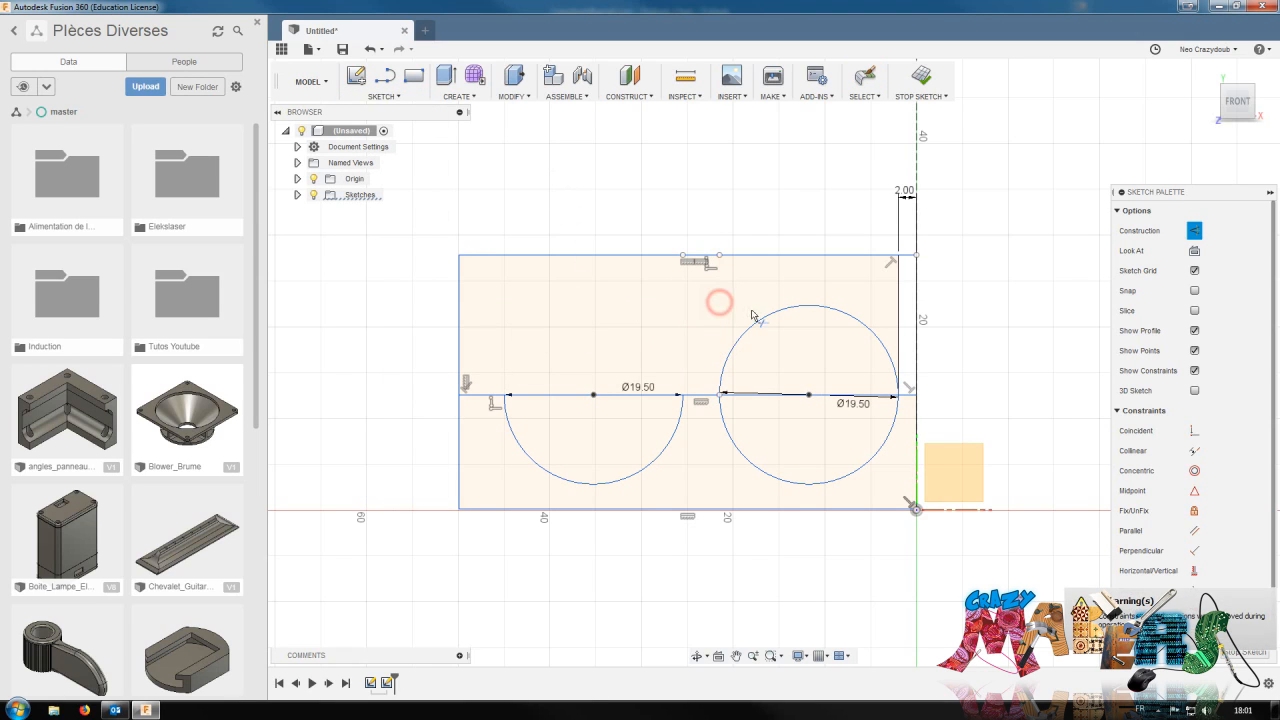
left_click(754, 321)
left_click(832, 258)
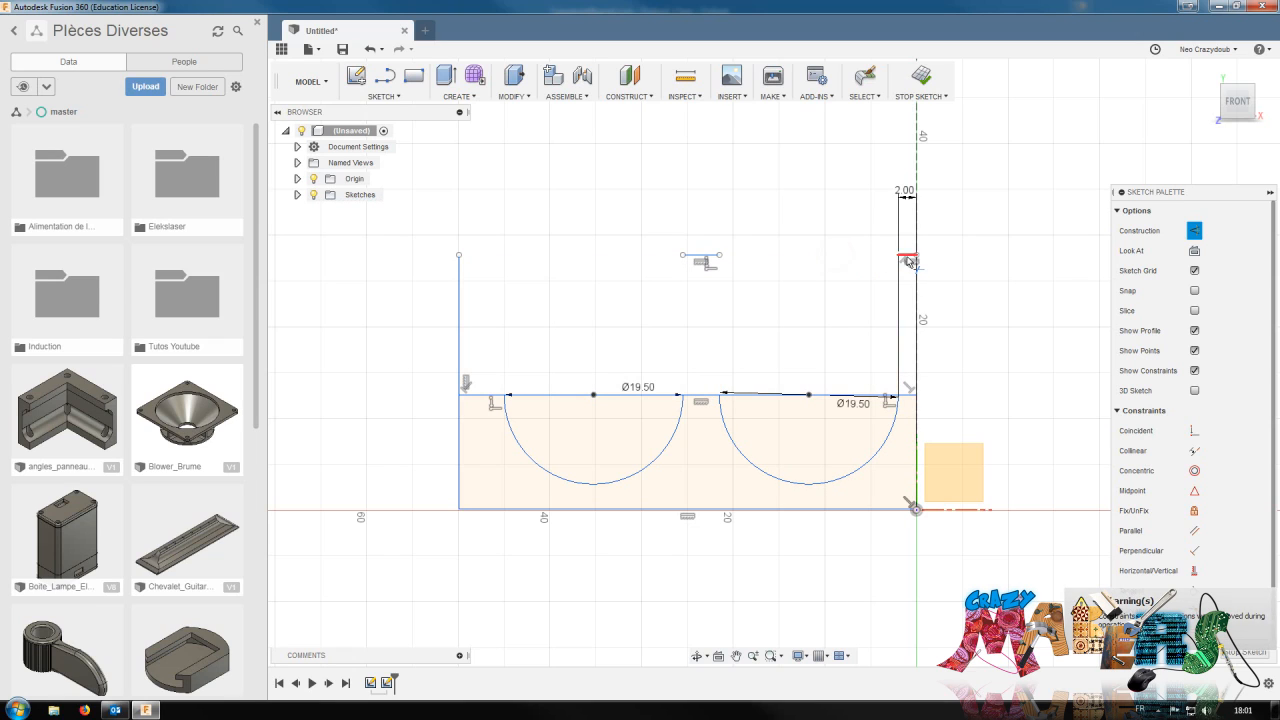
left_click(897, 320)
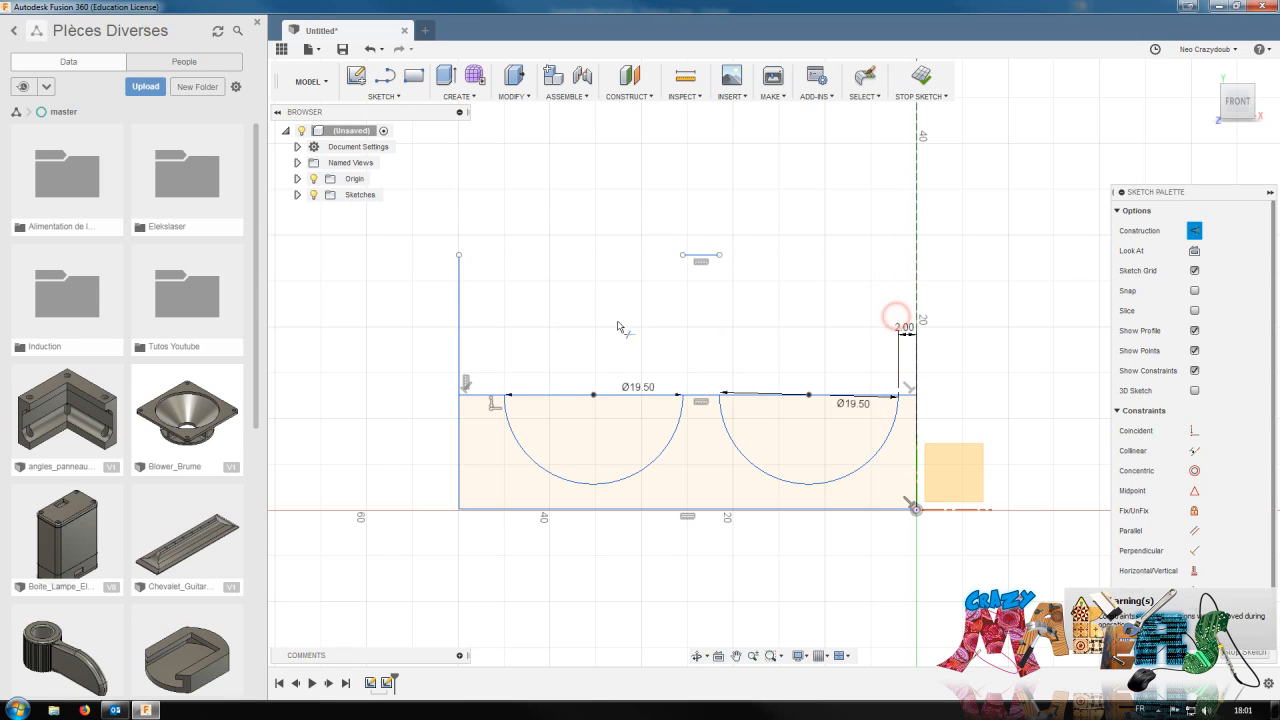
Trim the rectangle's left edge above the circle centres and the horizontal segments spanning both semicircles
left_click(460, 315)
left_click(556, 398)
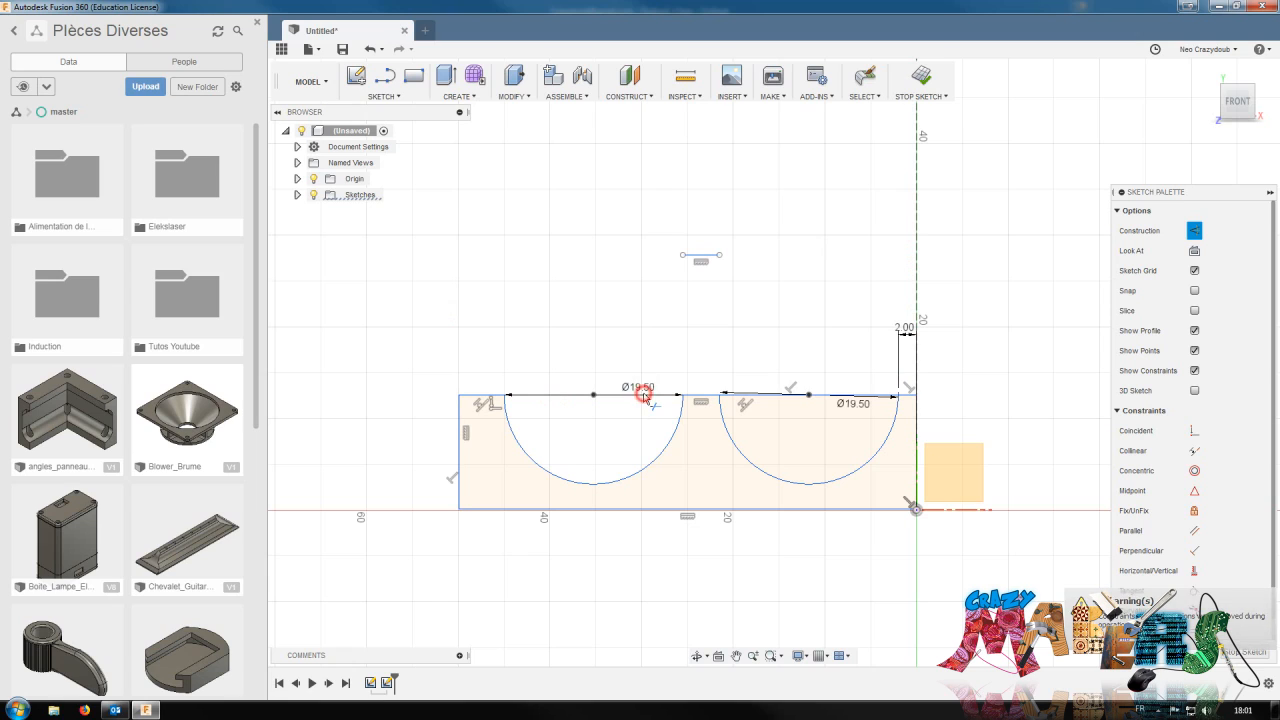
left_click(752, 397)
left_click(826, 397)
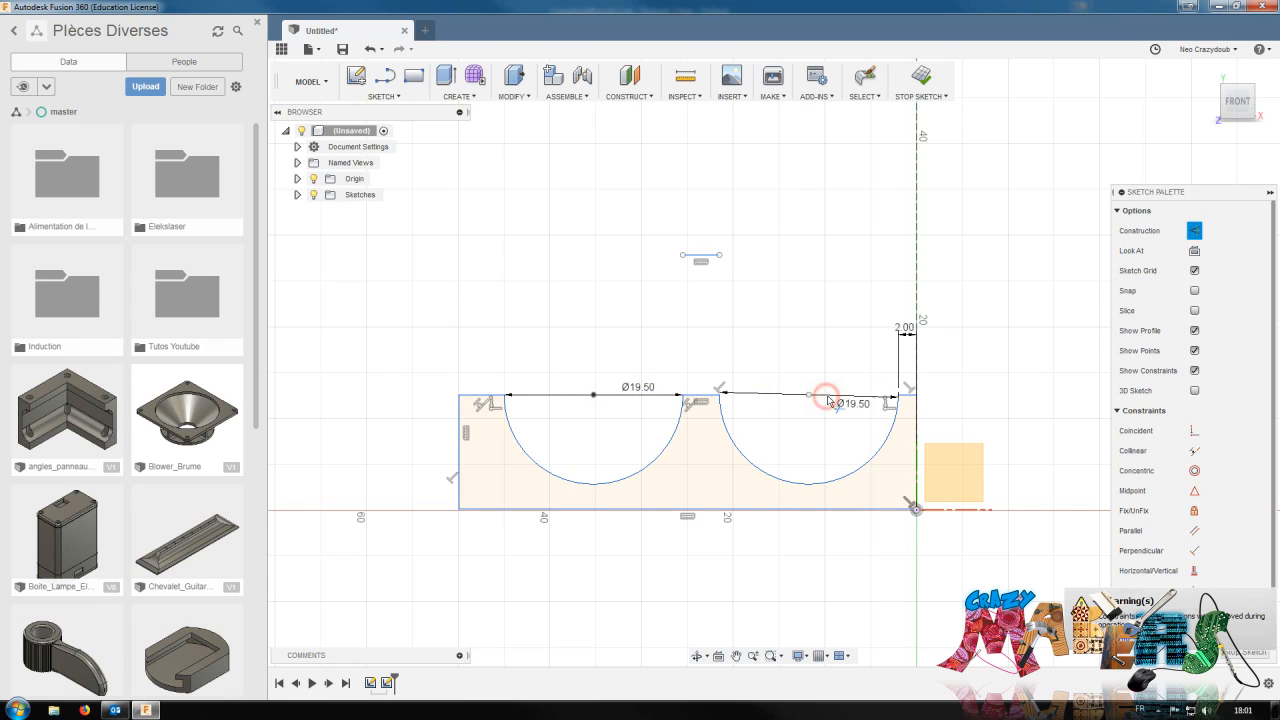
key("Escape")
Delete the diameter dimensions of both remaining semicircles
left_click_drag(870, 402, 873, 338)
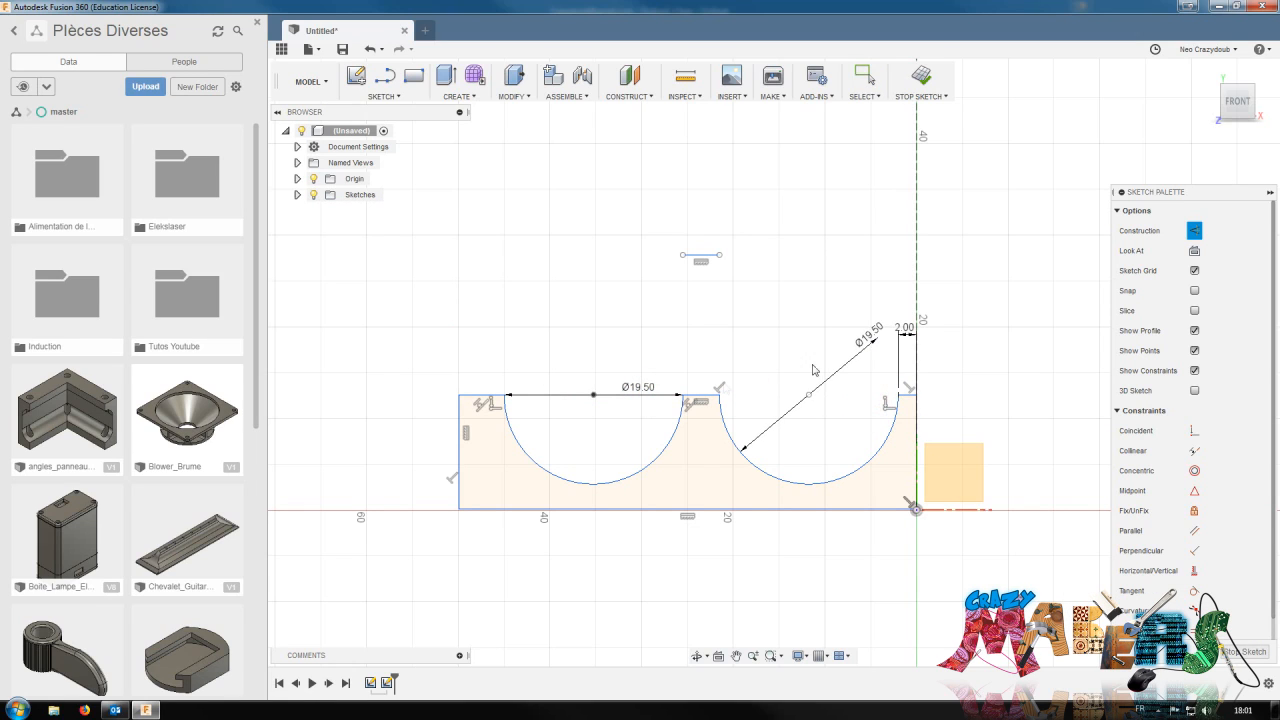
left_click_drag(654, 394, 650, 322)
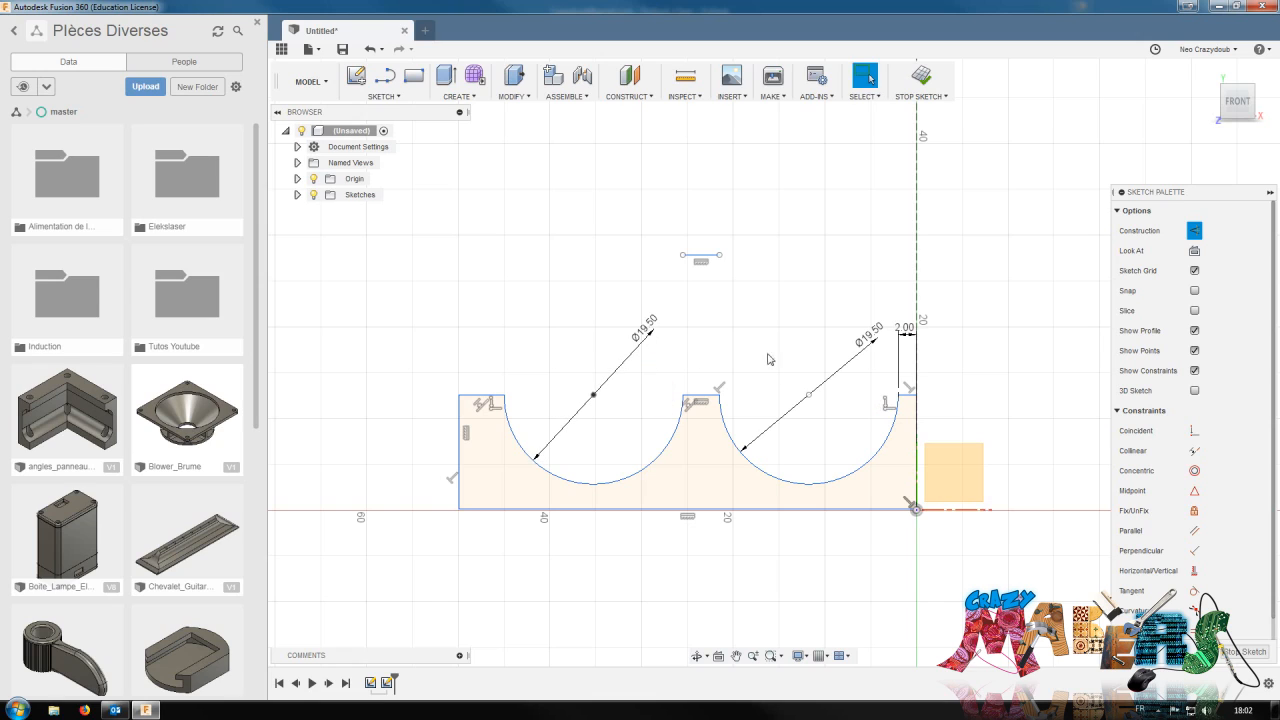
left_click(777, 418)
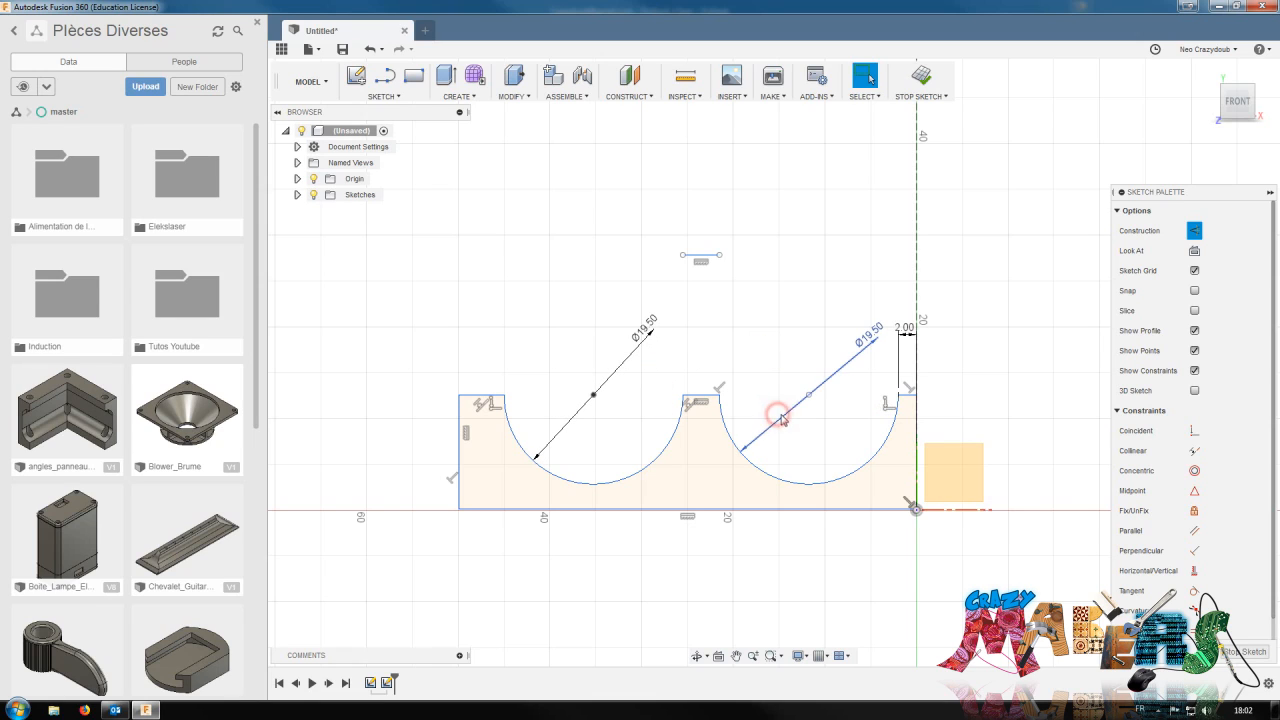
key("Delete")
left_click(583, 405)
key("Delete")
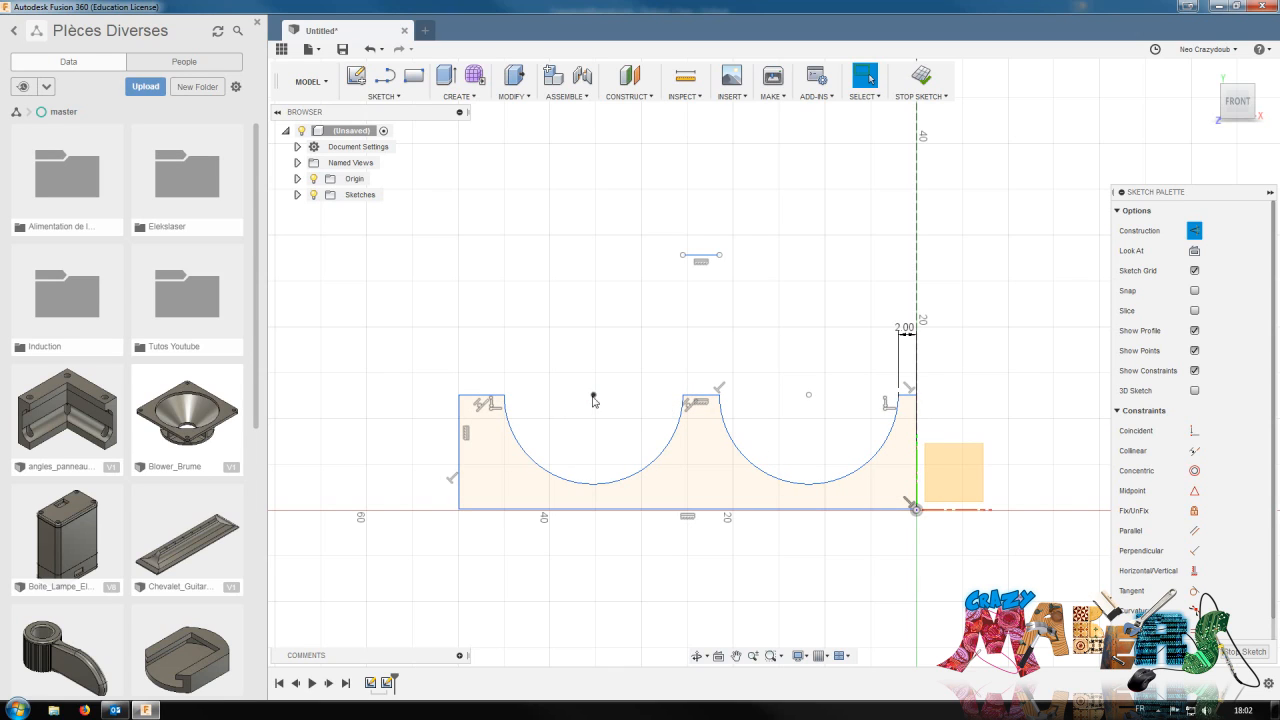
Dimension the short horizontal segment beside the vertical centre line 21 mm above the profile's bottom edge
left_click(481, 395)
left_click(700, 401)
left_click(910, 396)
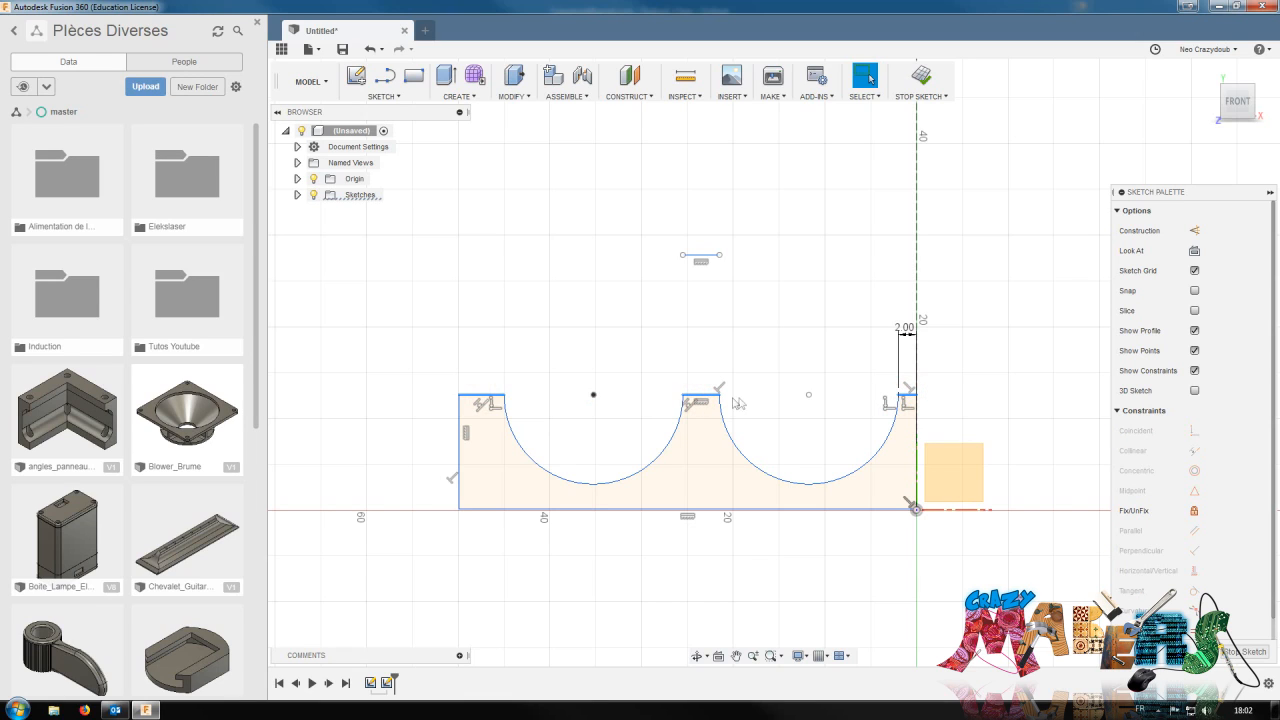
key("d")
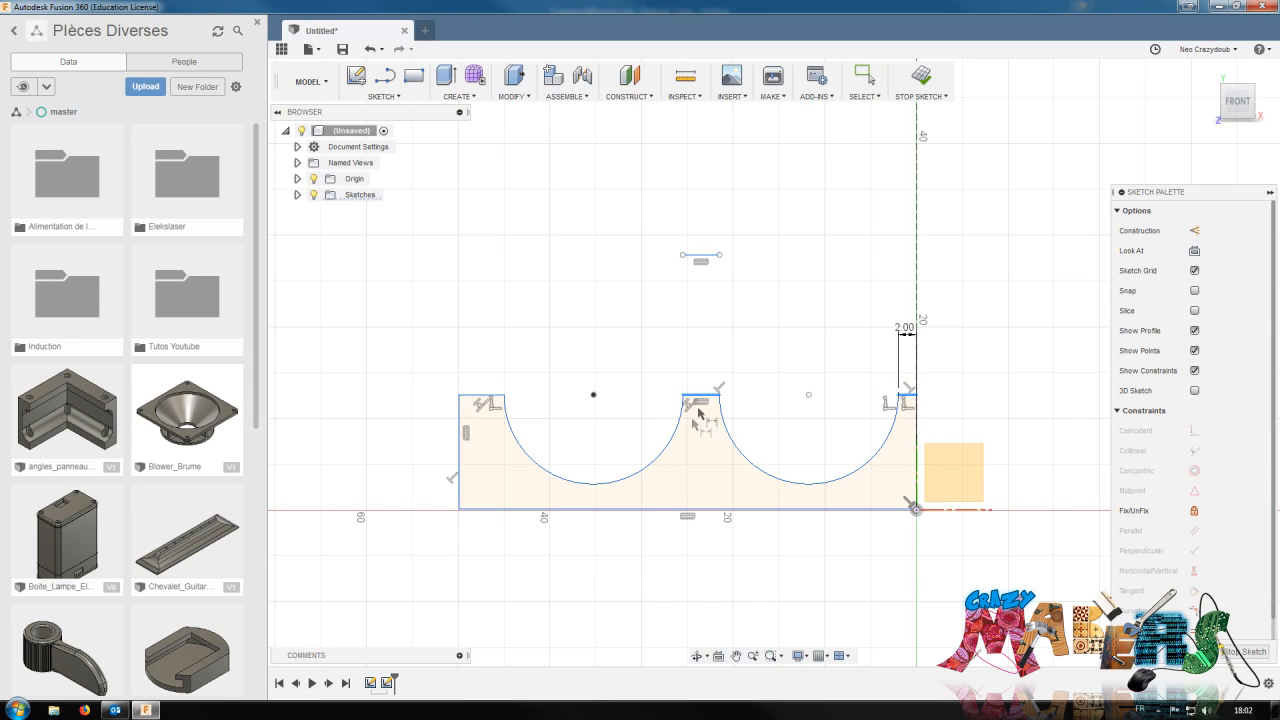
left_click(706, 510)
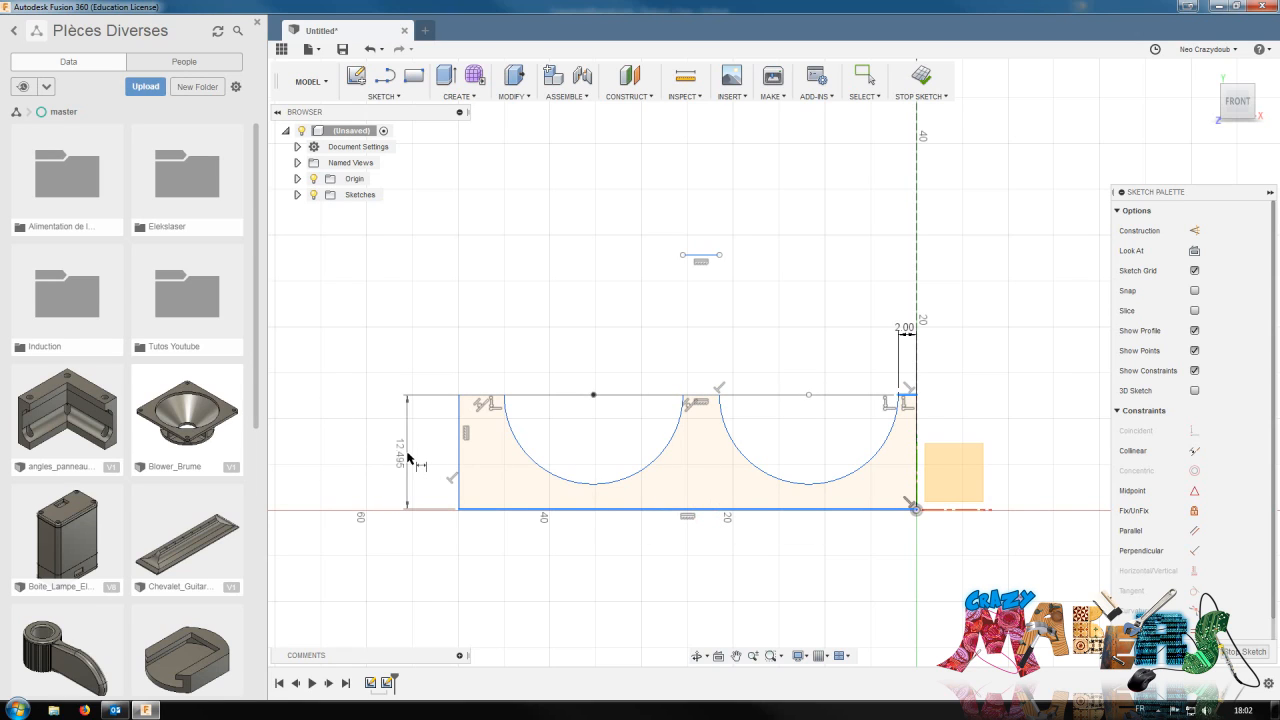
left_click(407, 458)
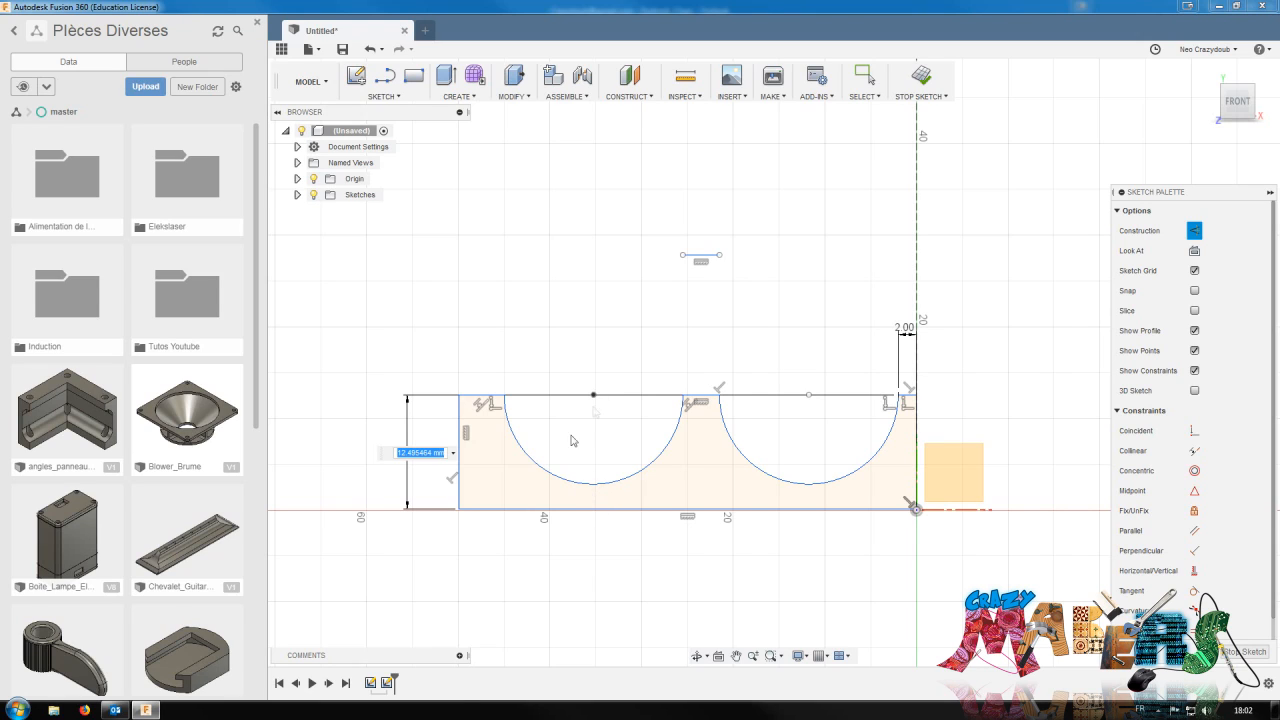
type("21")
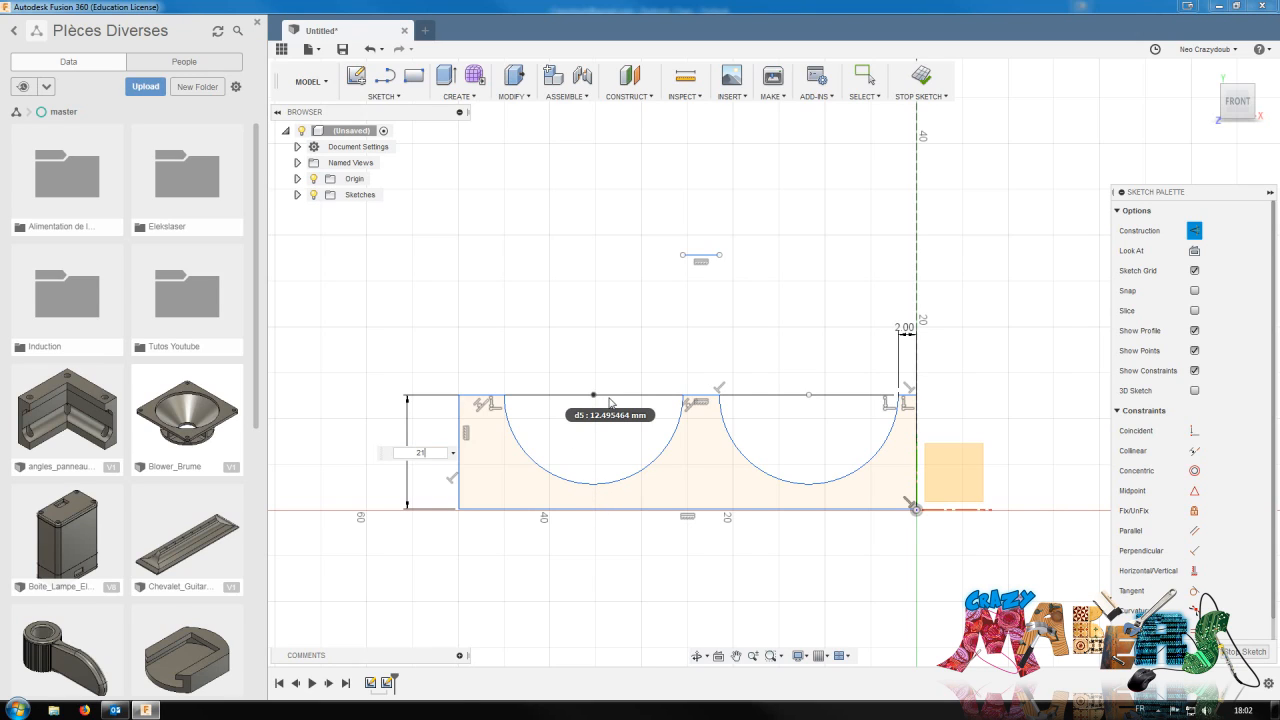
key("Return")
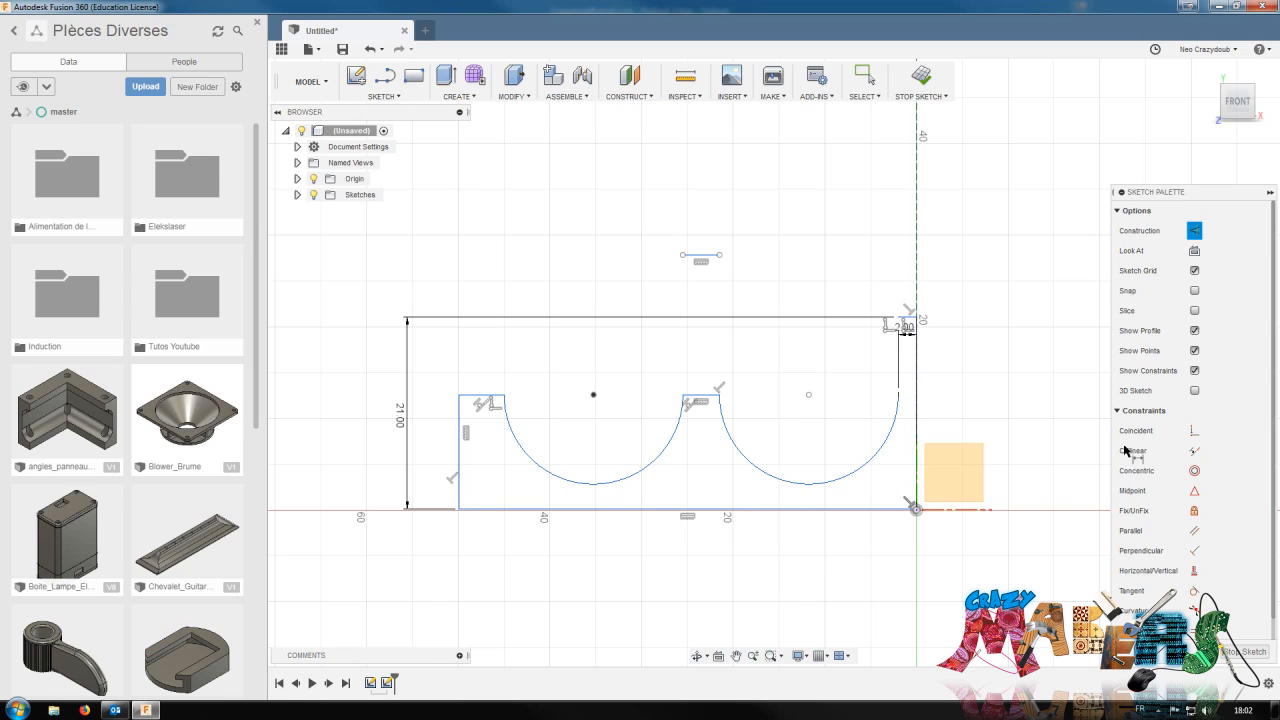
Draw a line joining the lowest points of the two arcs and convert it to construction geometry
left_click(1197, 233)
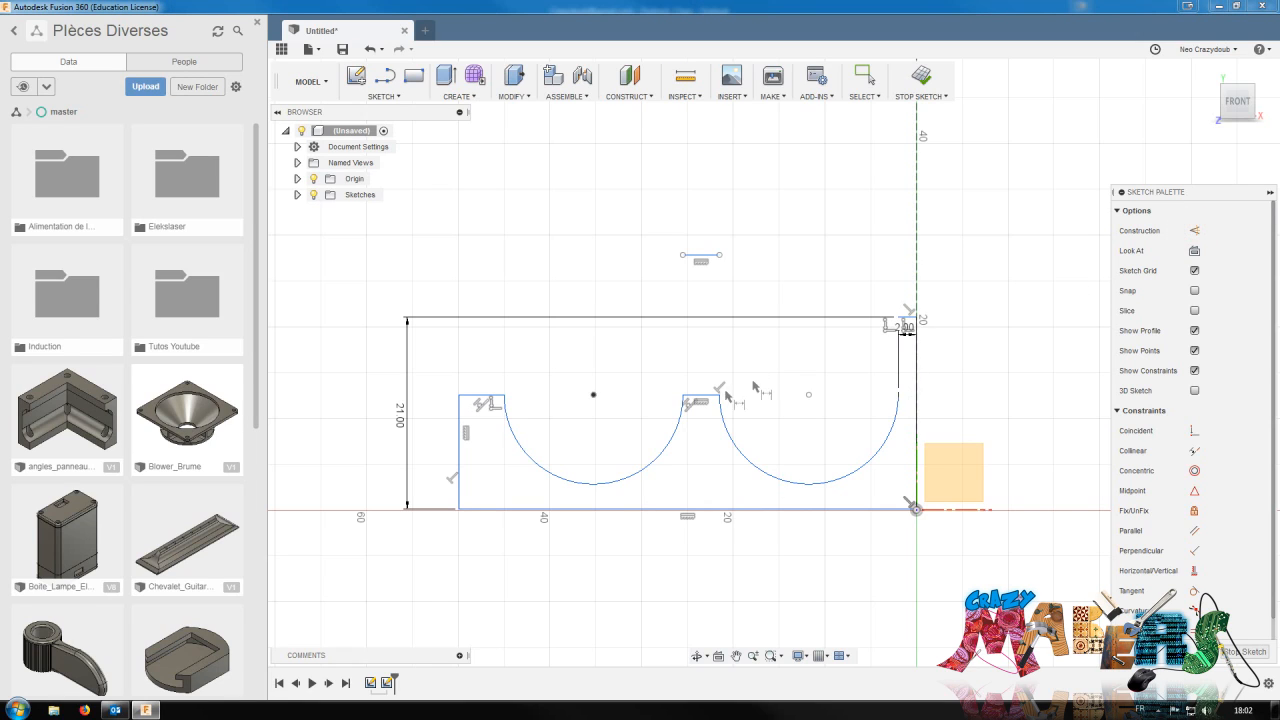
key("l")
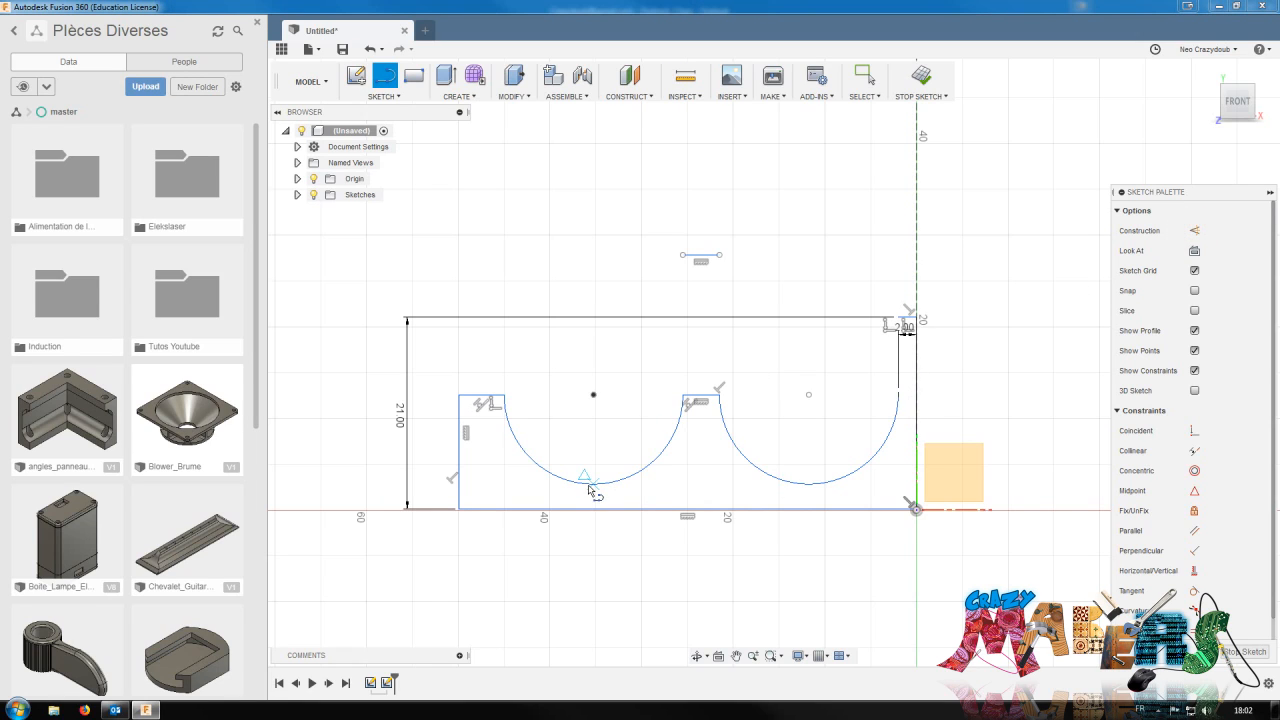
left_click(594, 484)
left_click(801, 484)
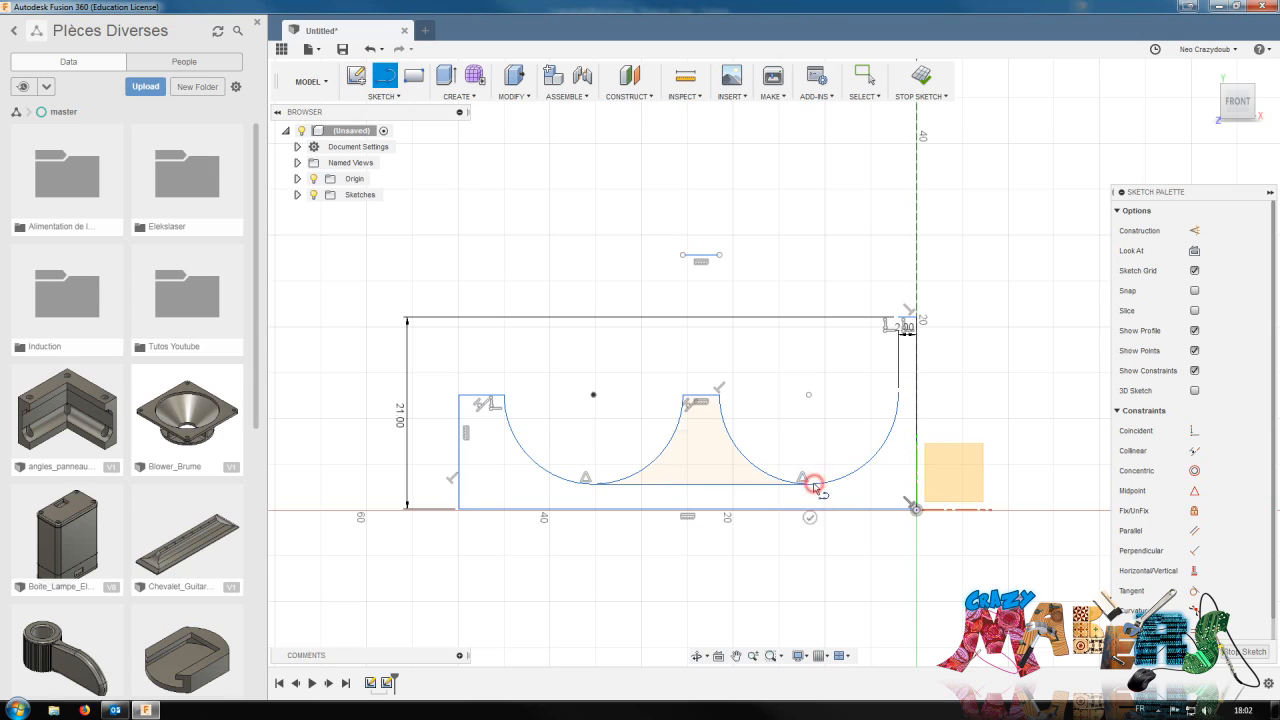
key("Escape")
left_click(733, 486)
key("x")
Cancel the dimension to the bottom edge and delete the construction line joining the two arcs
left_click(709, 509)
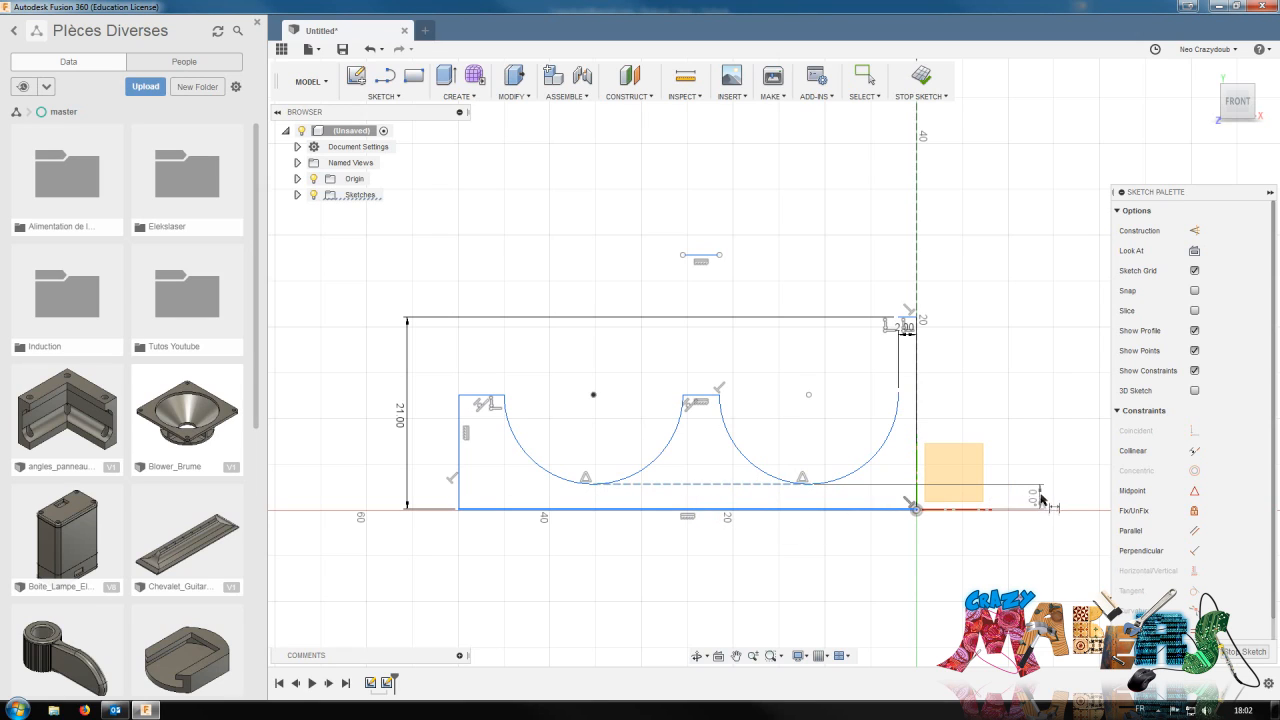
key("Escape")
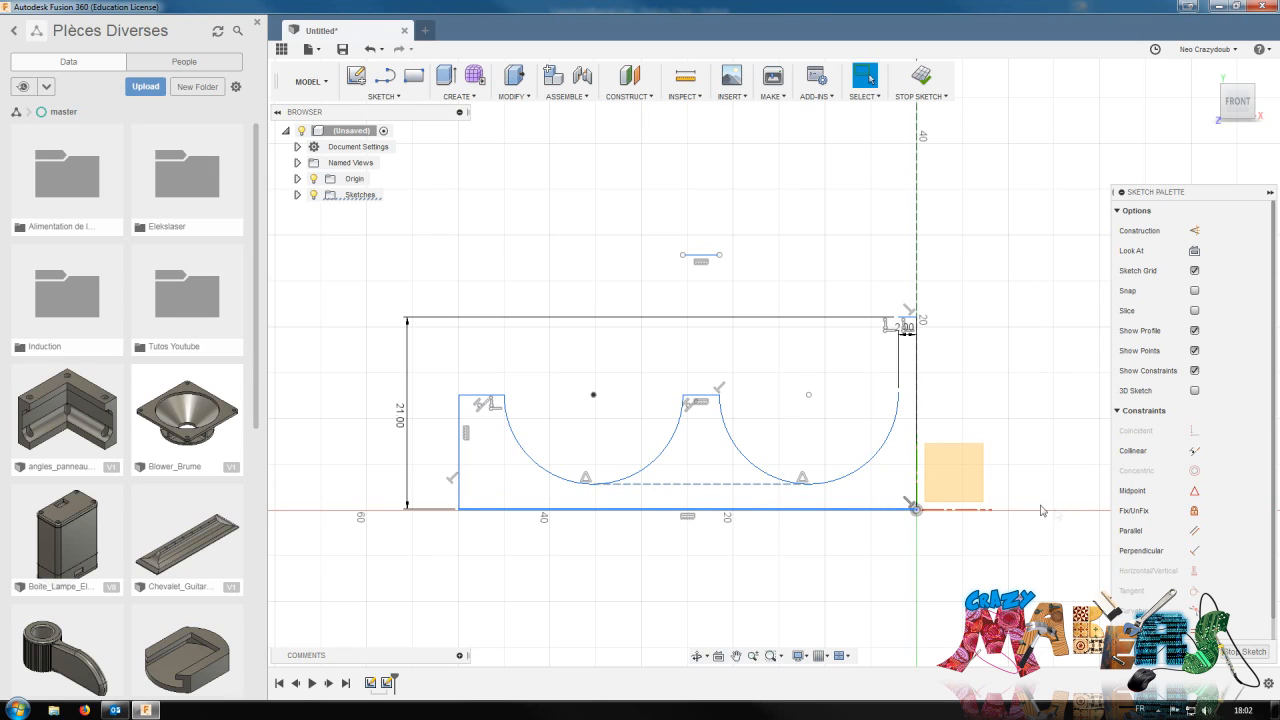
left_click(698, 485)
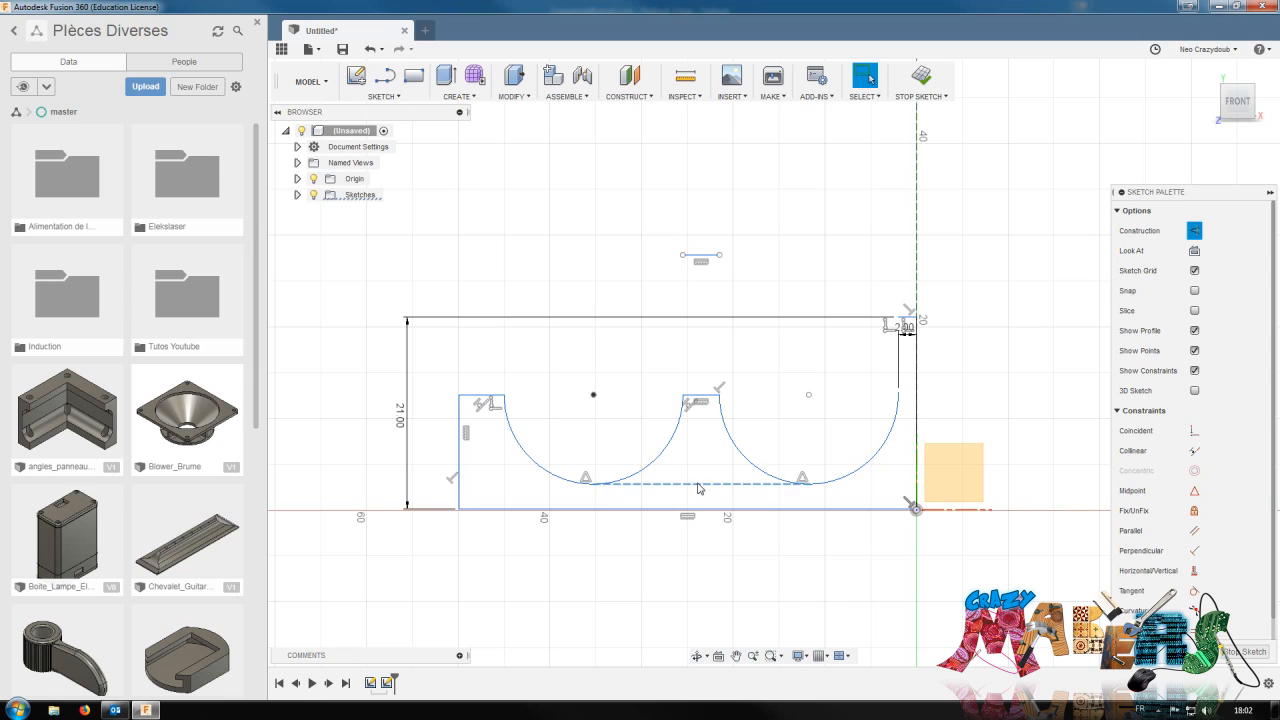
key("Delete")
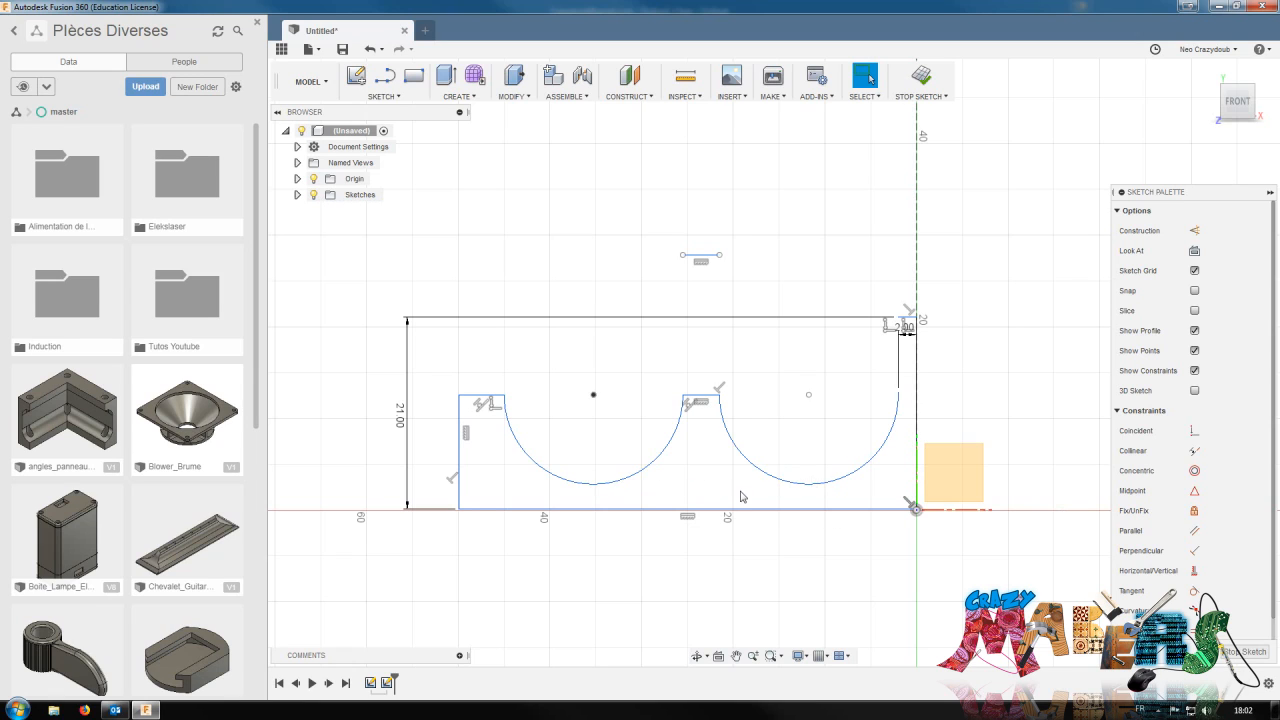
Draw a horizontal line from the left arc's lowest point to the profile's left edge and convert it to construction geometry
key("l")
left_click(594, 483)
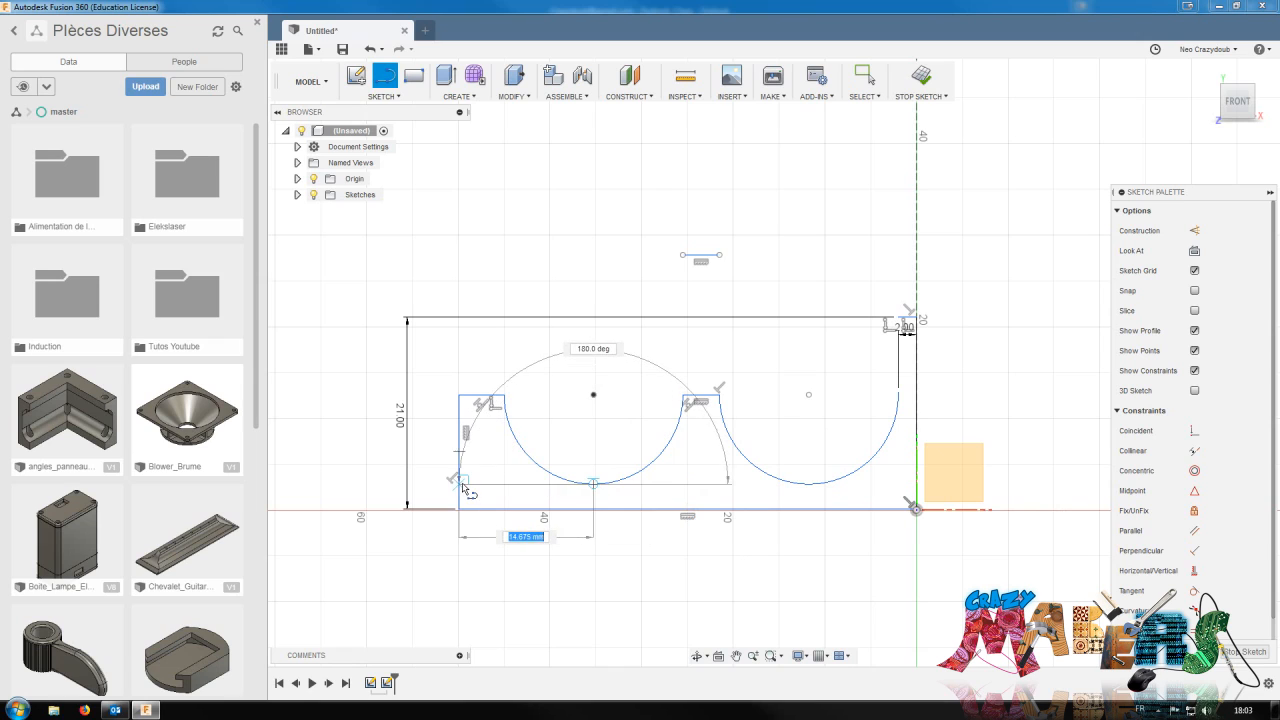
key("Escape")
left_click(459, 484)
key("Escape")
left_click(514, 485)
key("x")
left_click(680, 587)
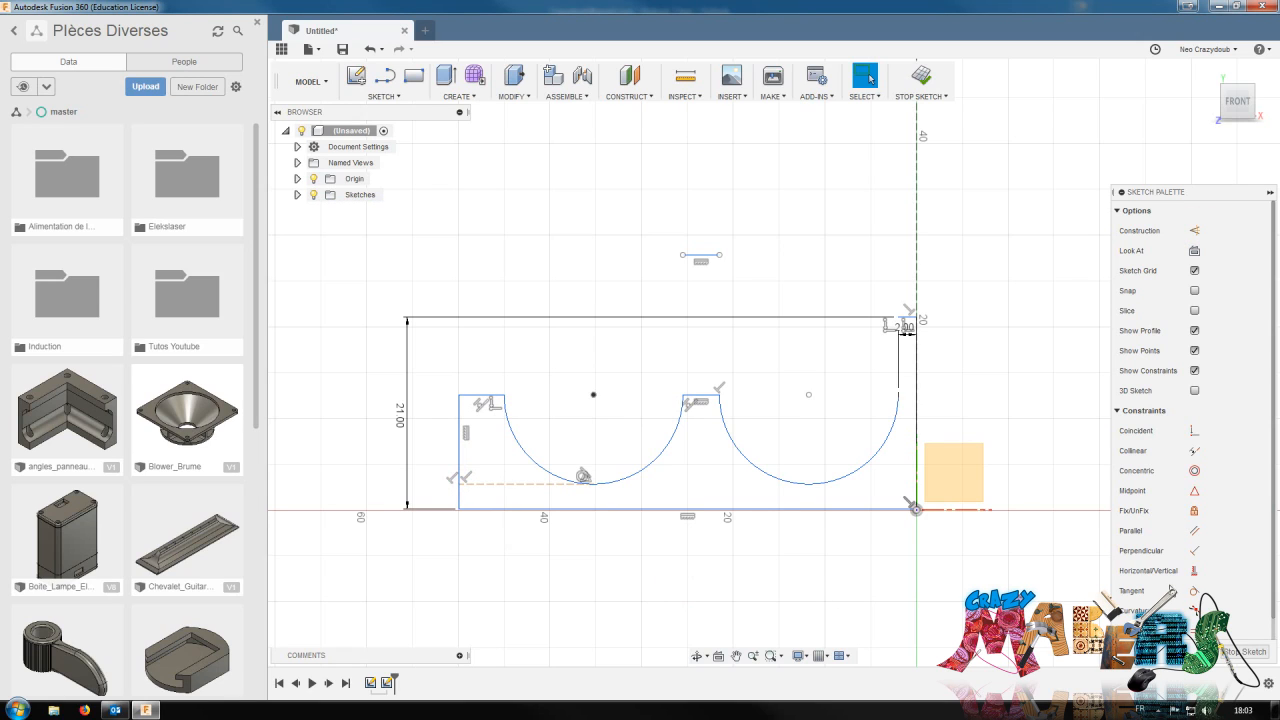
Apply a tangent constraint between the horizontal construction line and the right arc
left_click(521, 485)
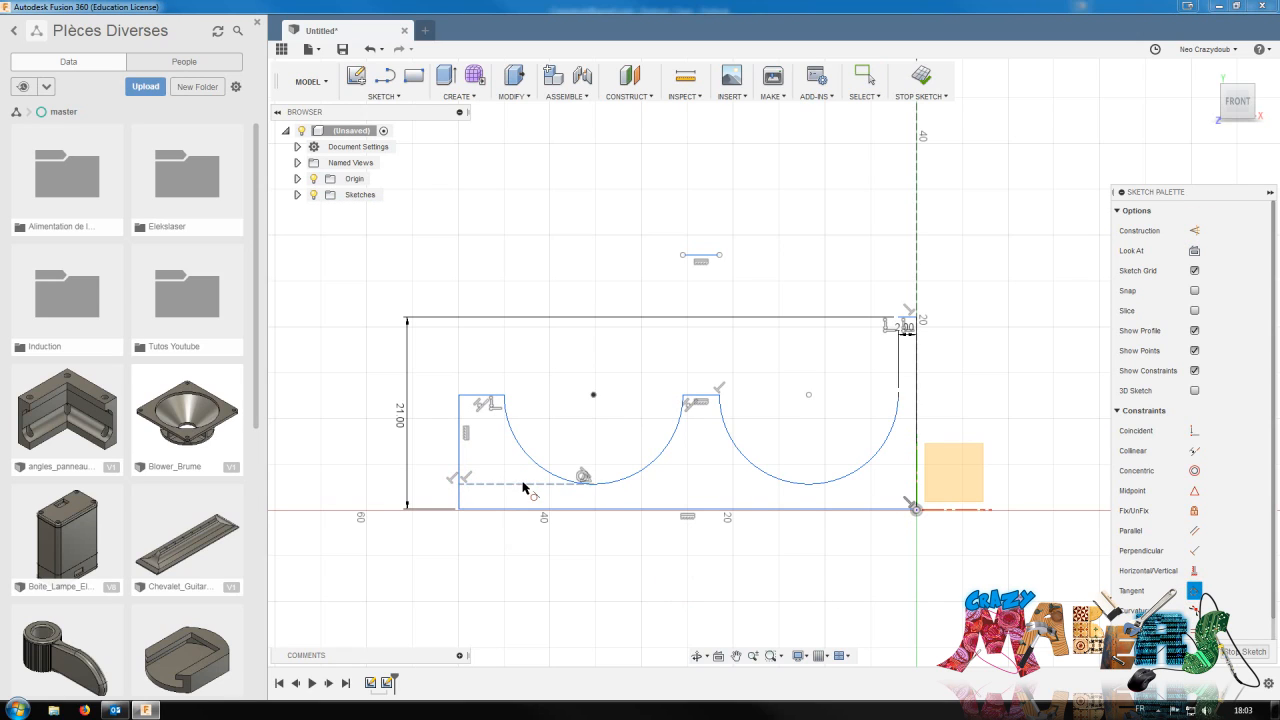
left_click(809, 486)
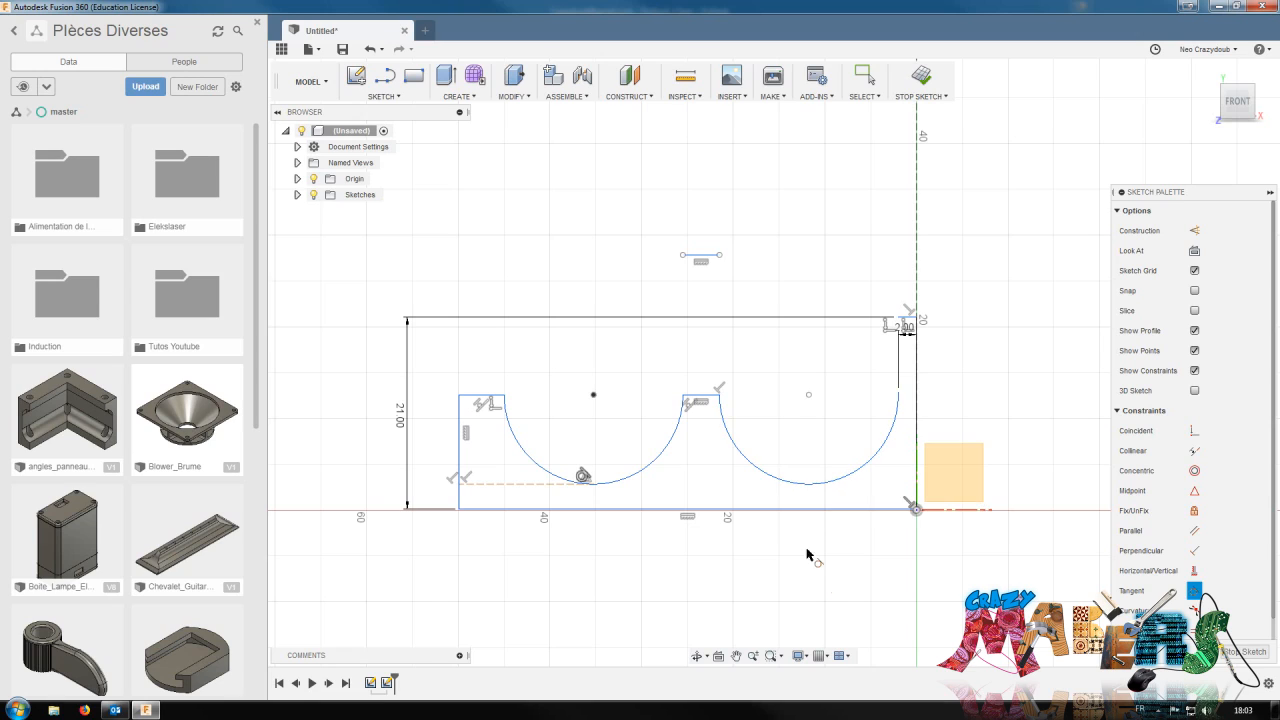
key("Escape")
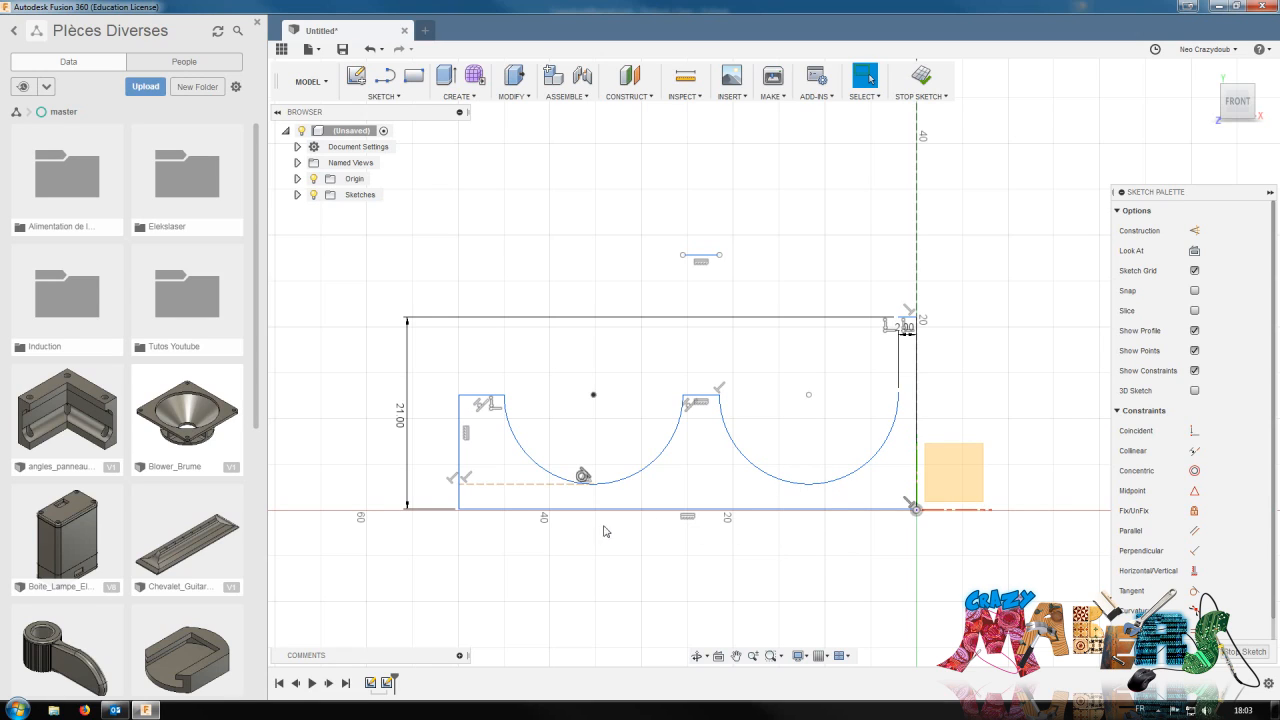
Dimension the horizontal construction line 3 mm above the profile's bottom edge
left_click(517, 485)
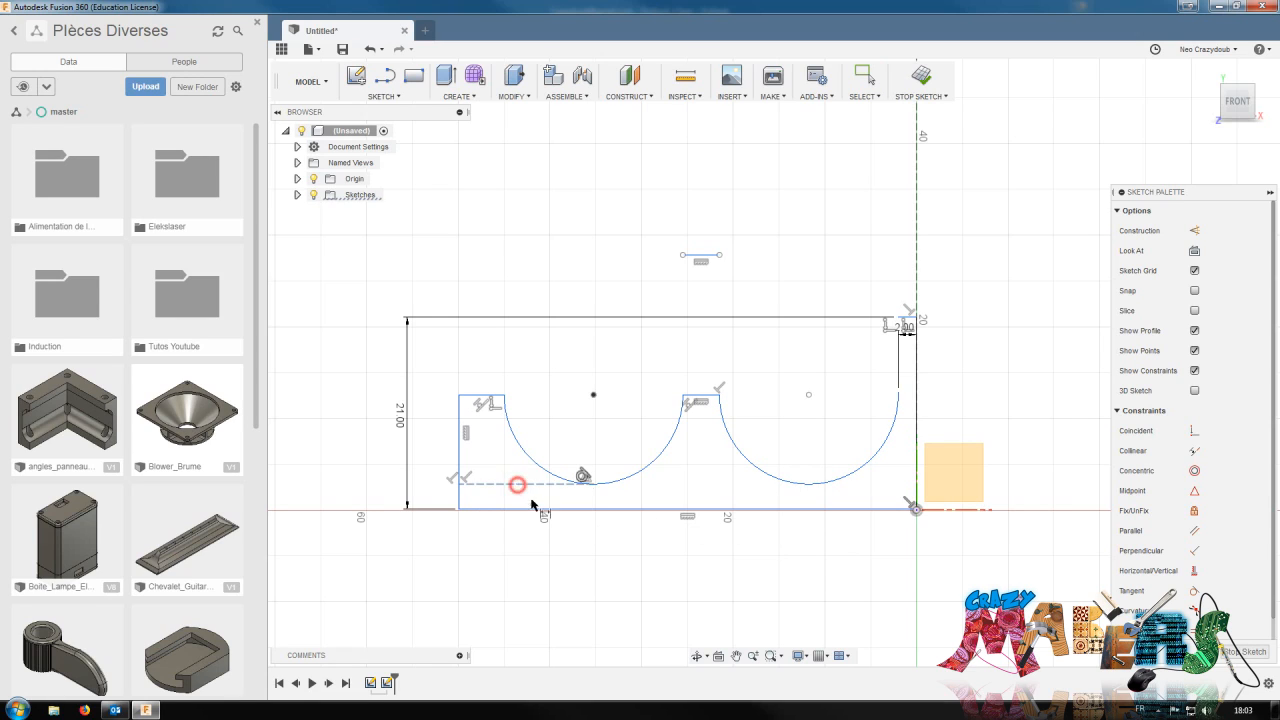
left_click(535, 509)
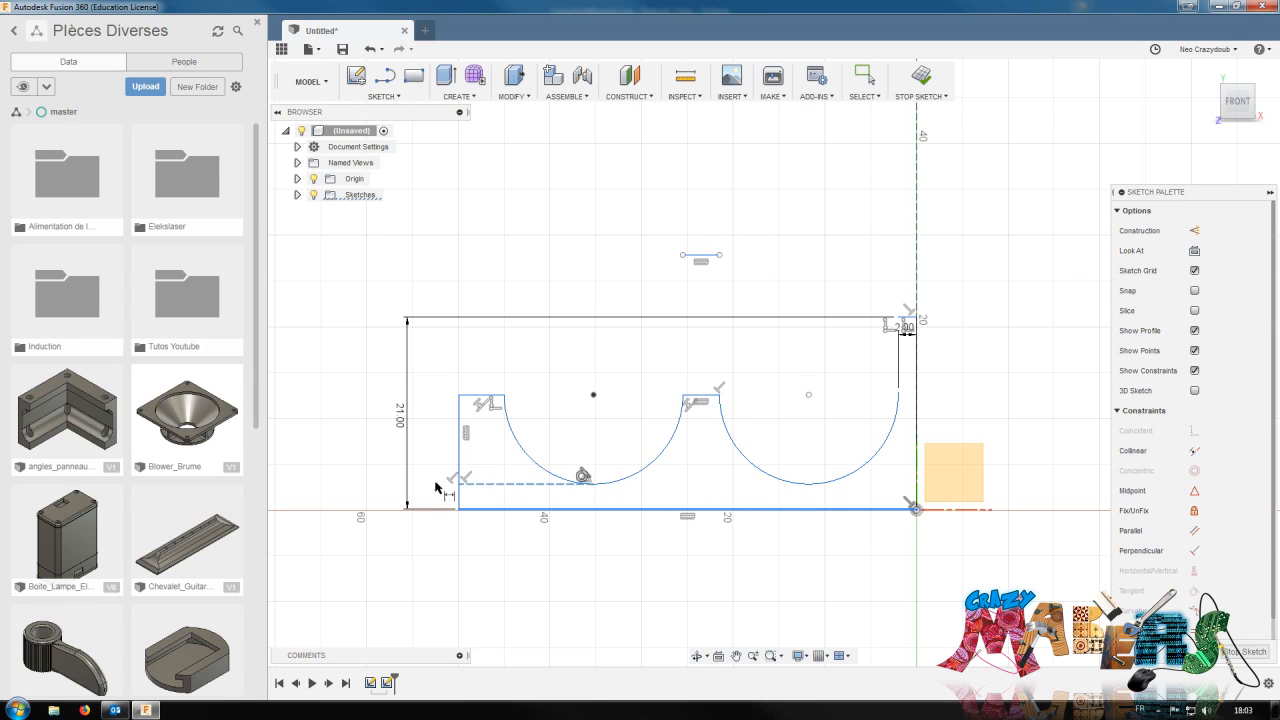
left_click(362, 456)
type("3")
key("Return")
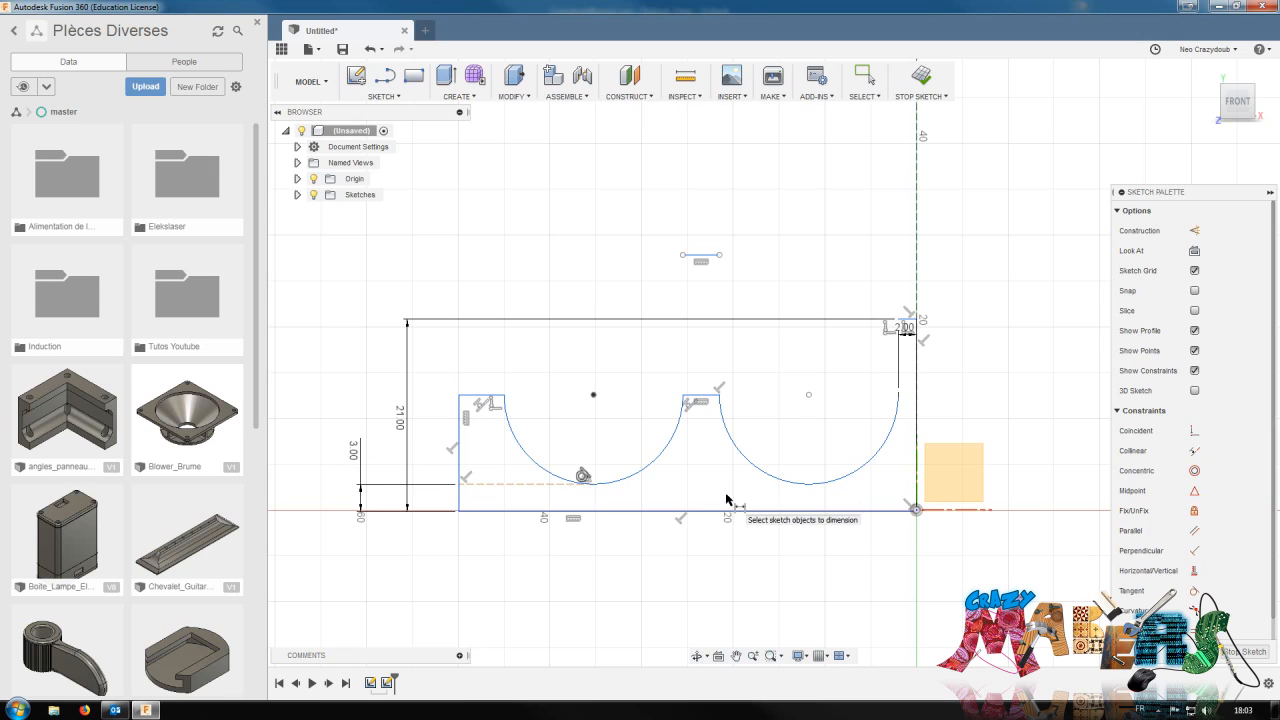
key("Escape")
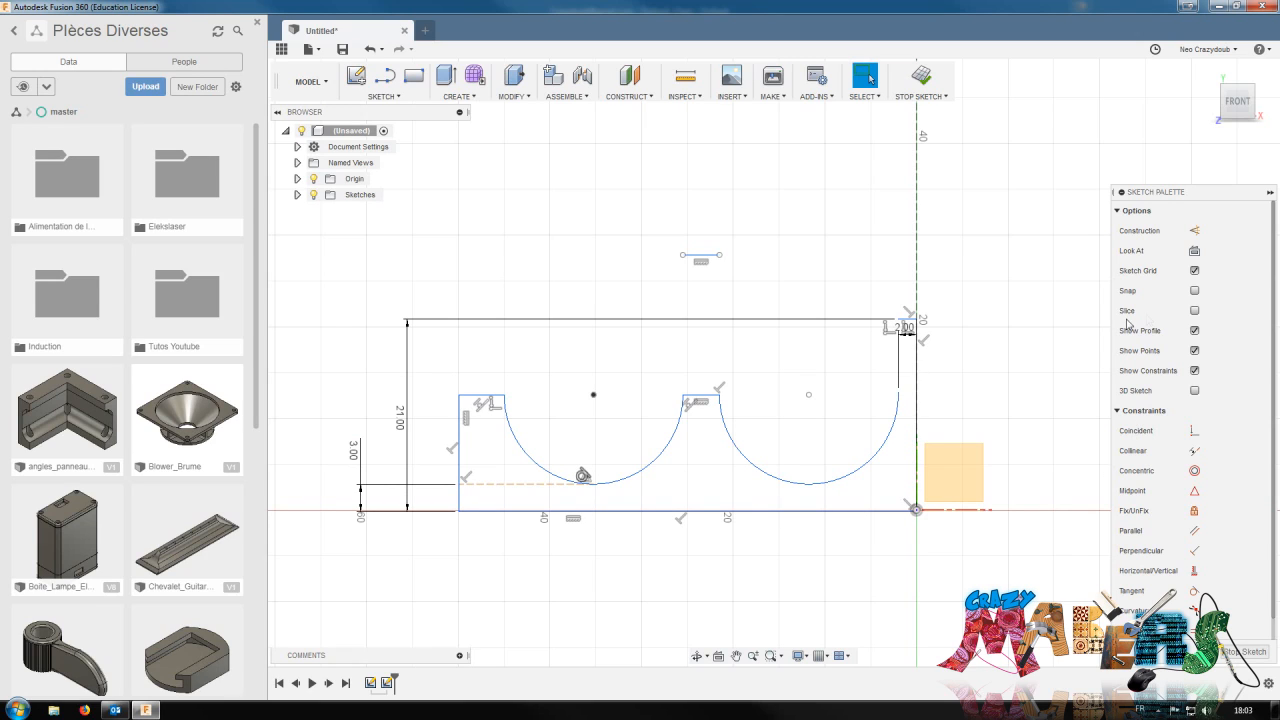
Apply a coincident constraint between the sketch origin and the profile's bottom edge
left_click(1195, 431)
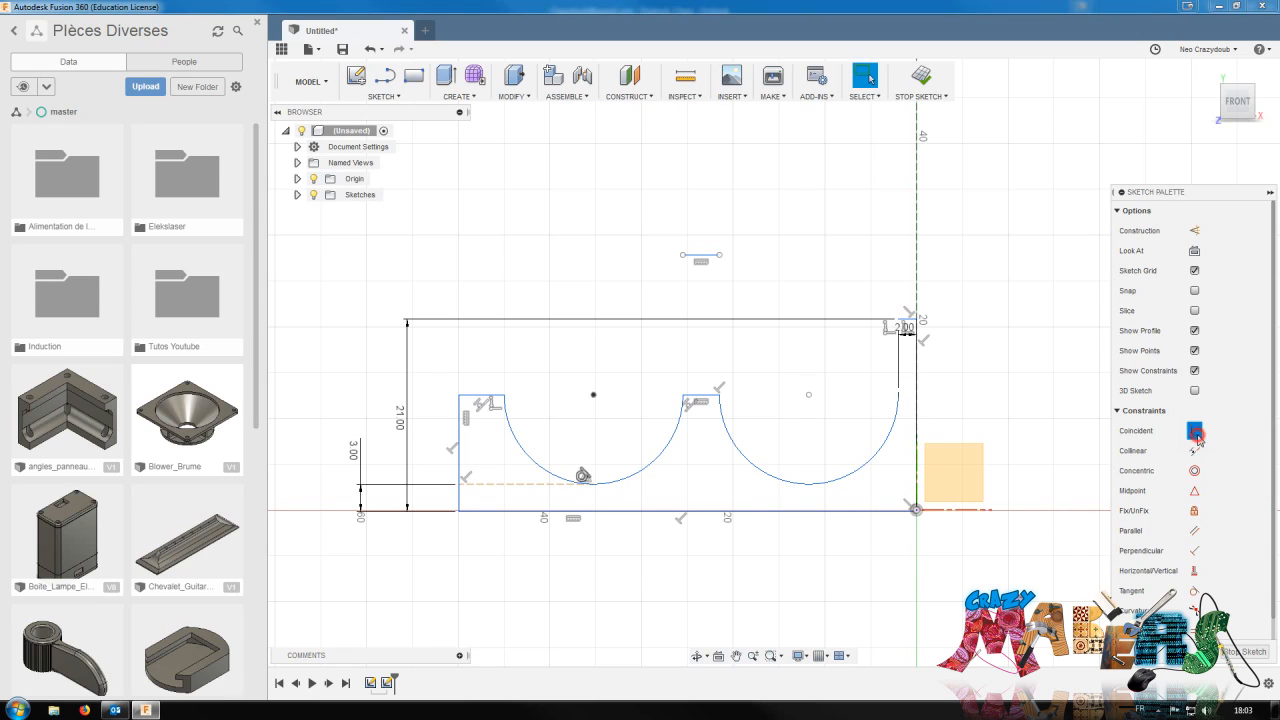
left_click(917, 512)
left_click(866, 511)
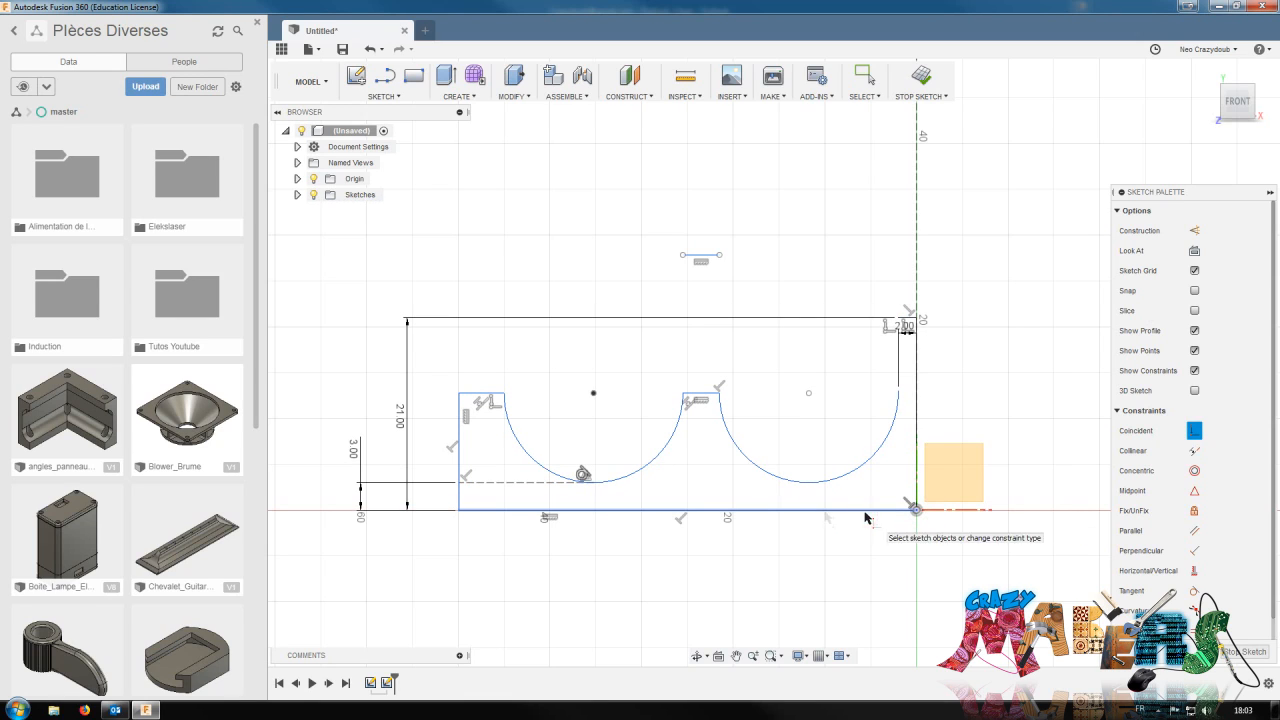
key("Escape")
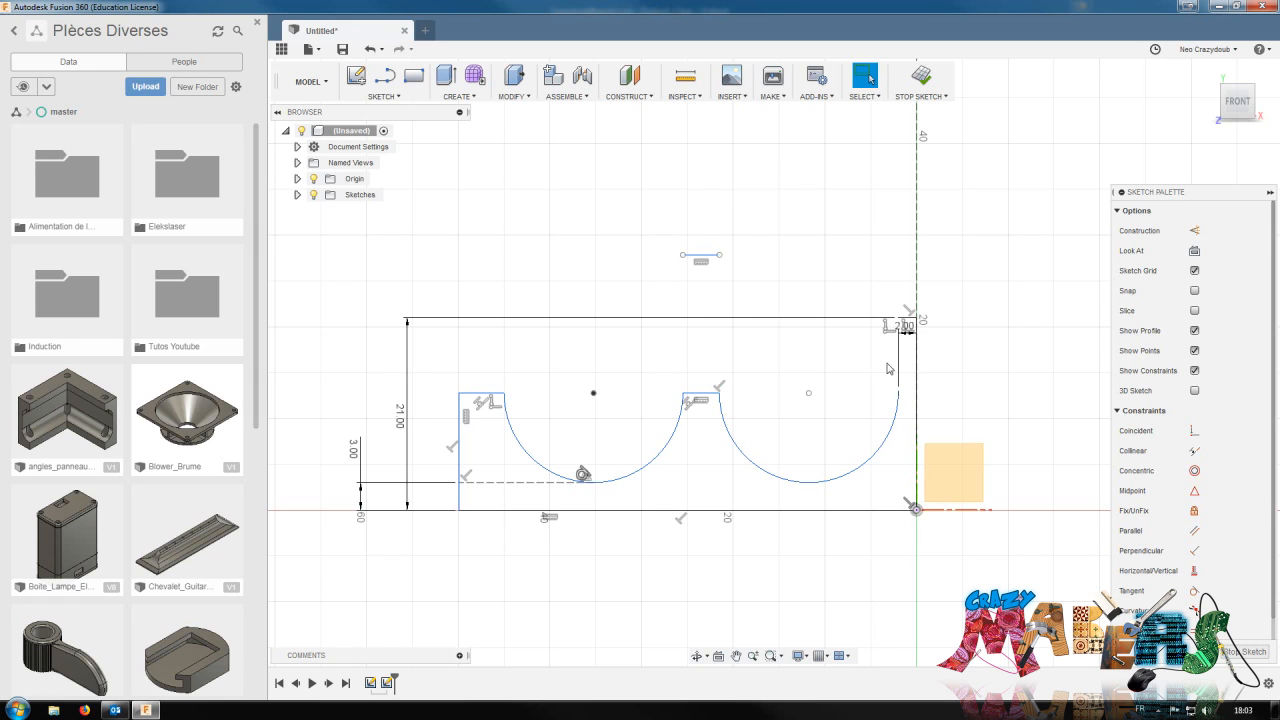
Delete the long horizontal line above the two arcs, along with its 21 mm dimension
scroll(890, 326, "up", 3)
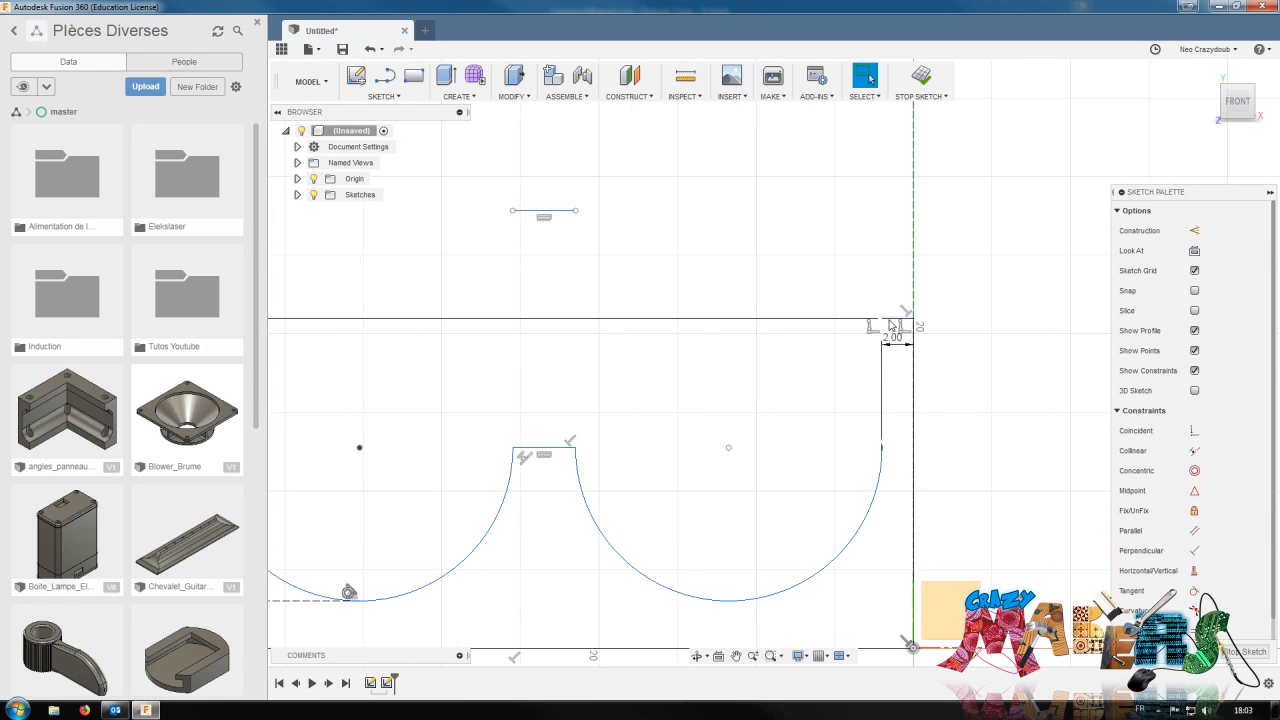
scroll(728, 370, "down", 1)
left_click(671, 343)
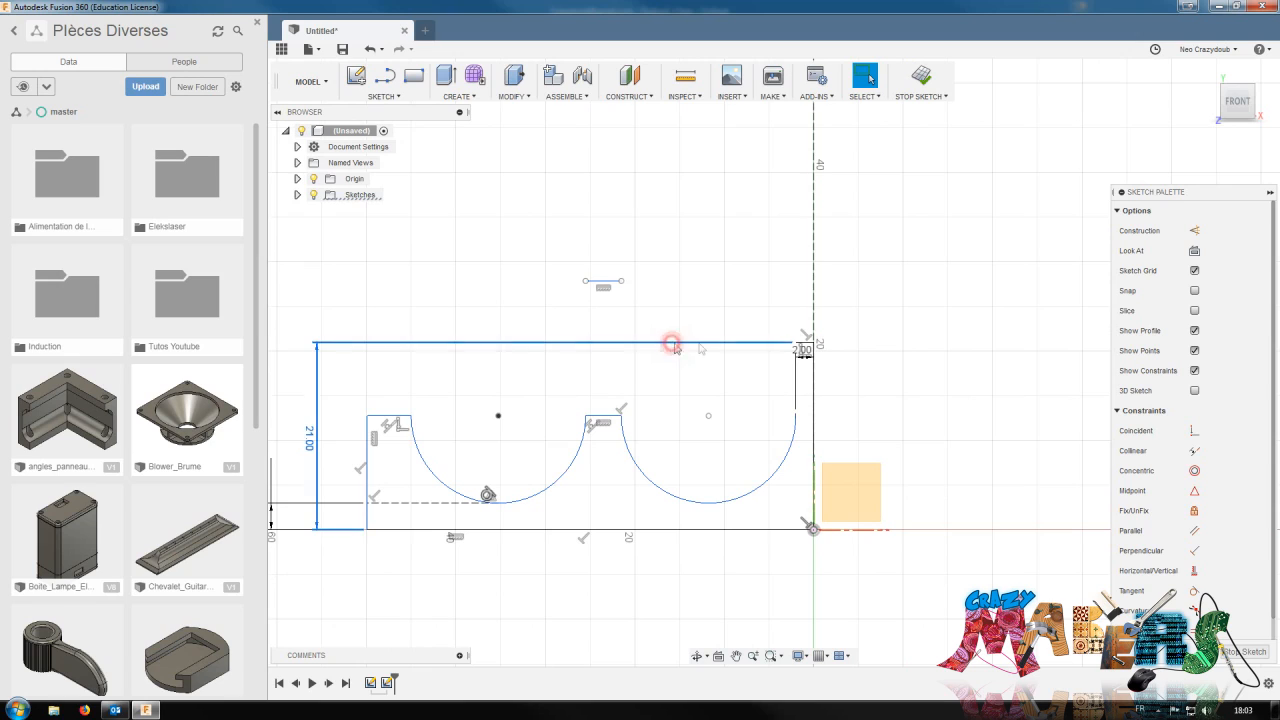
left_click(1193, 231)
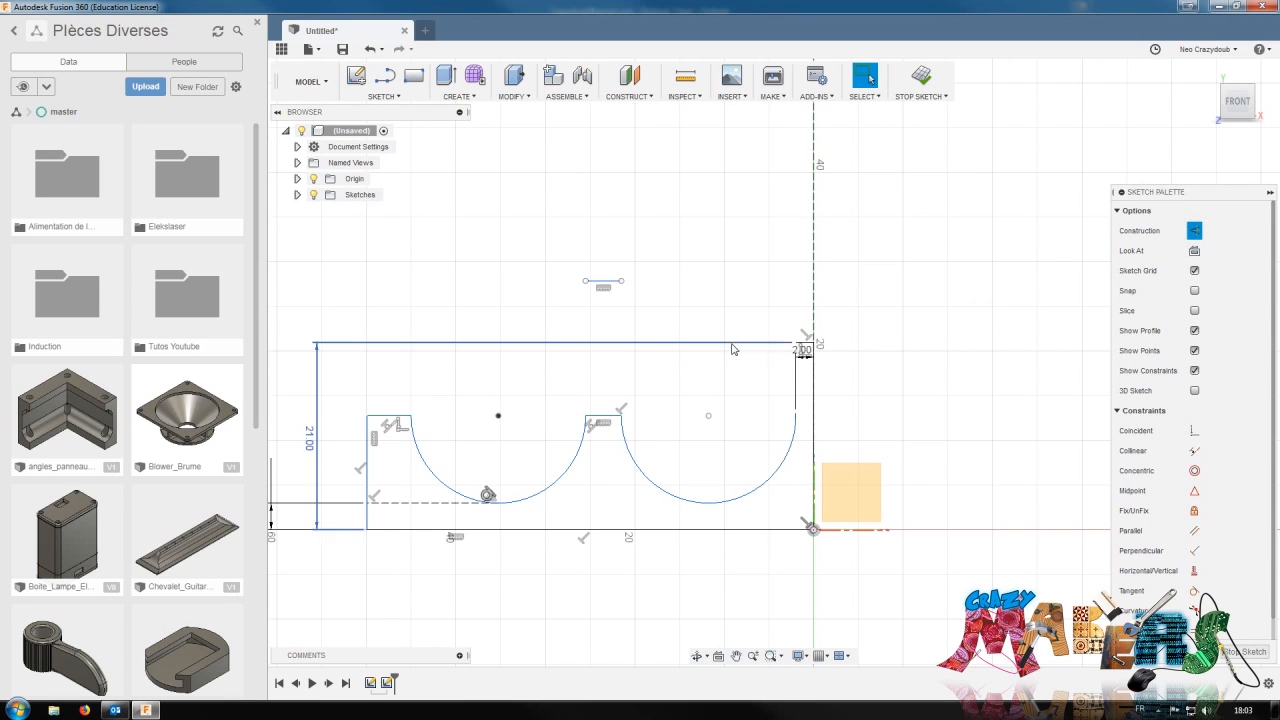
left_click(737, 343)
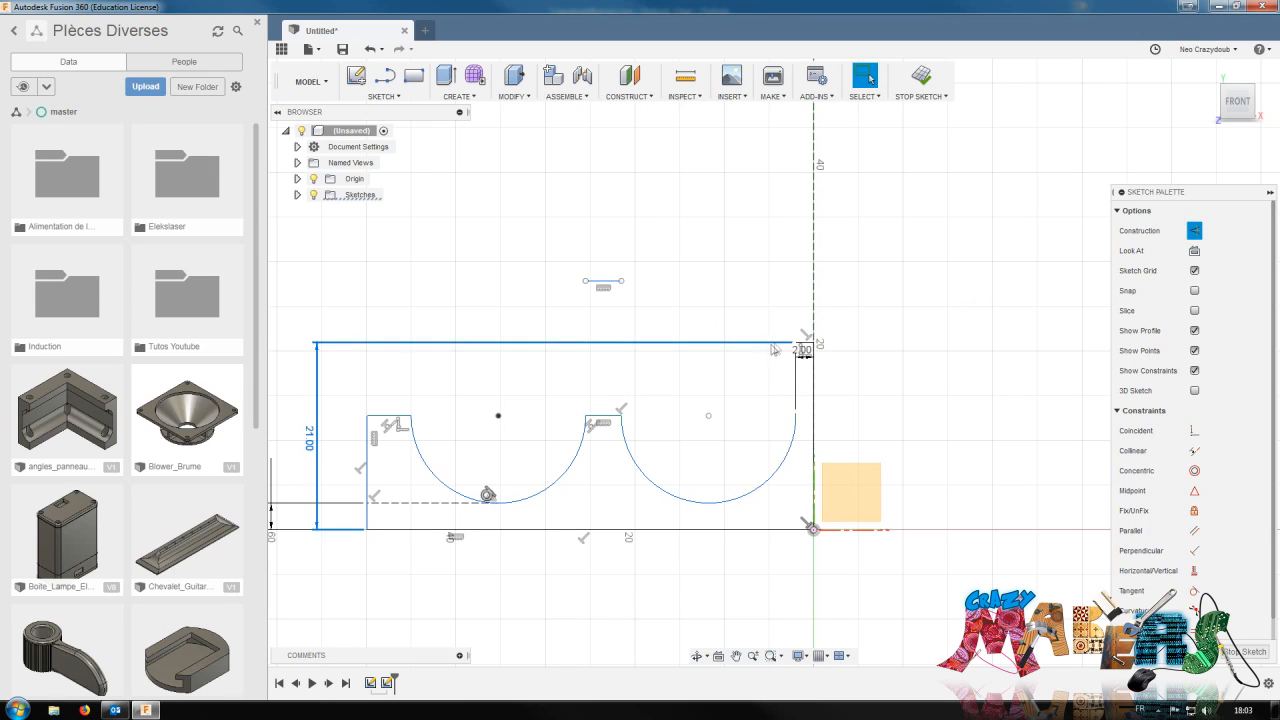
key("Delete")
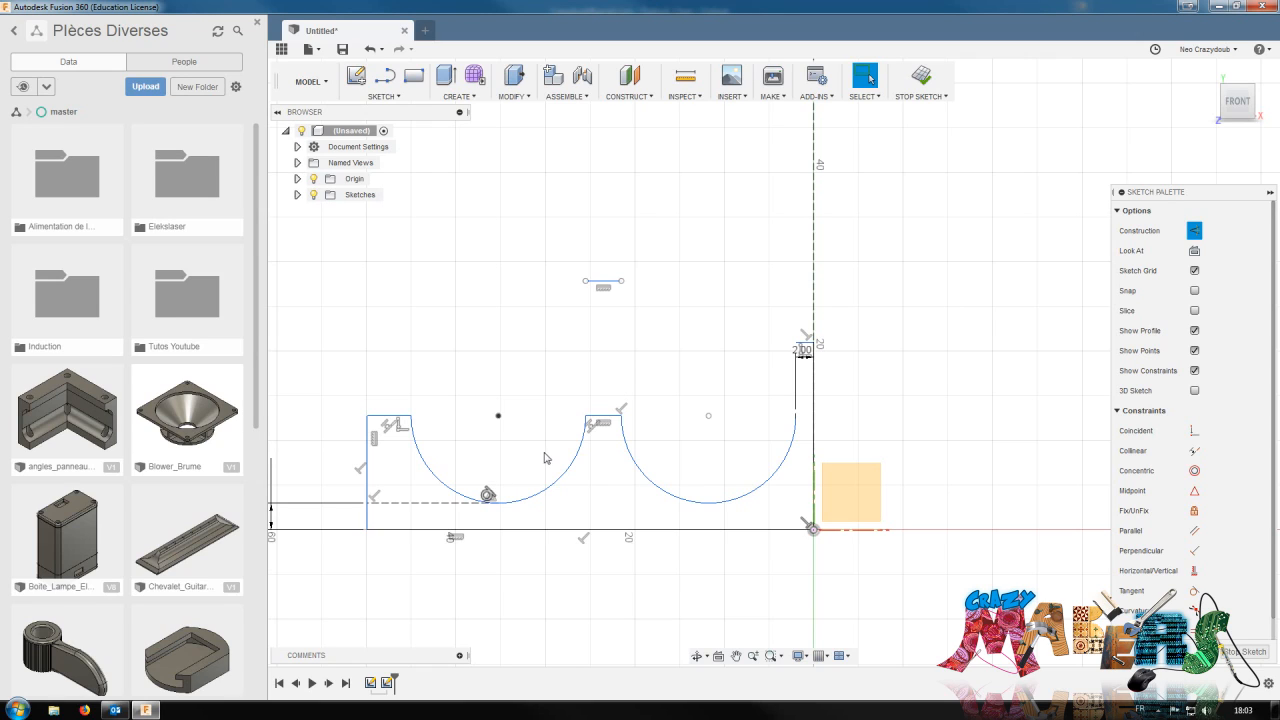
Move the short 2 mm segment beside the vertical axis down to the upper end of the right arc
left_click(806, 343)
left_click_drag(806, 343, 798, 416)
left_click(736, 376)
Draw a horizontal construction line above the profile, from the vertical axis across to above the profile's left edge
key("l")
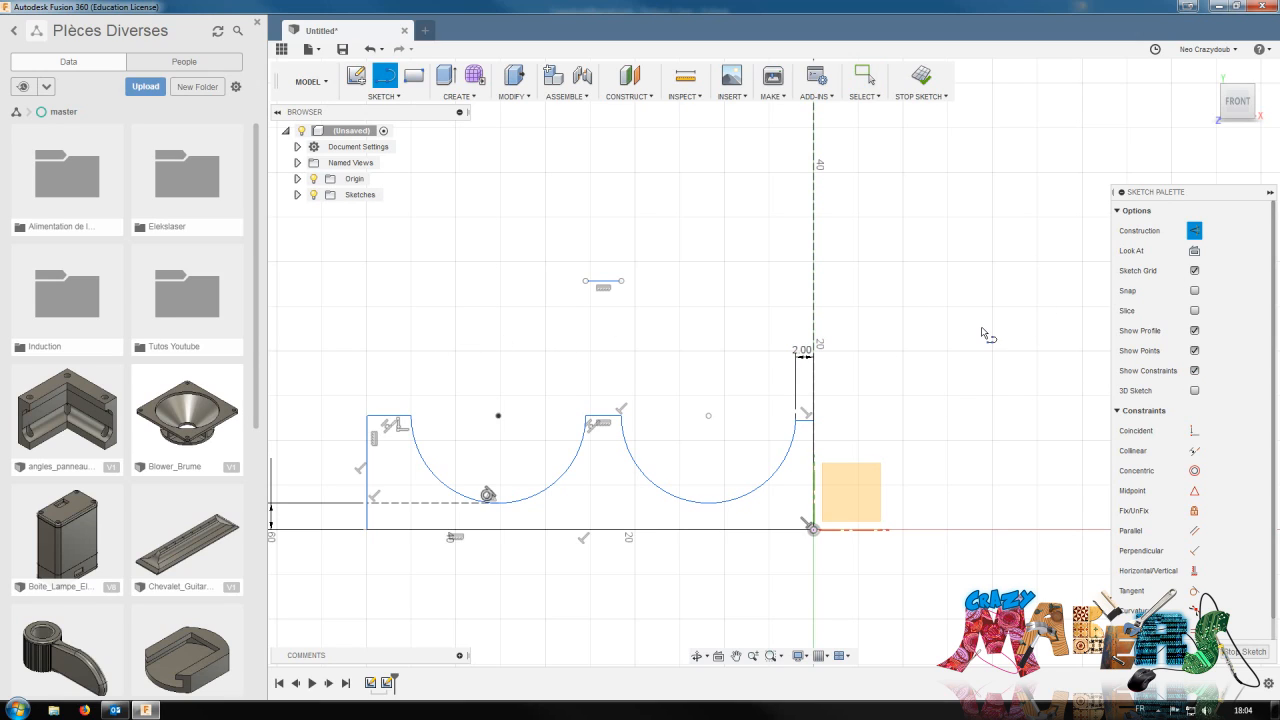
left_click(813, 303)
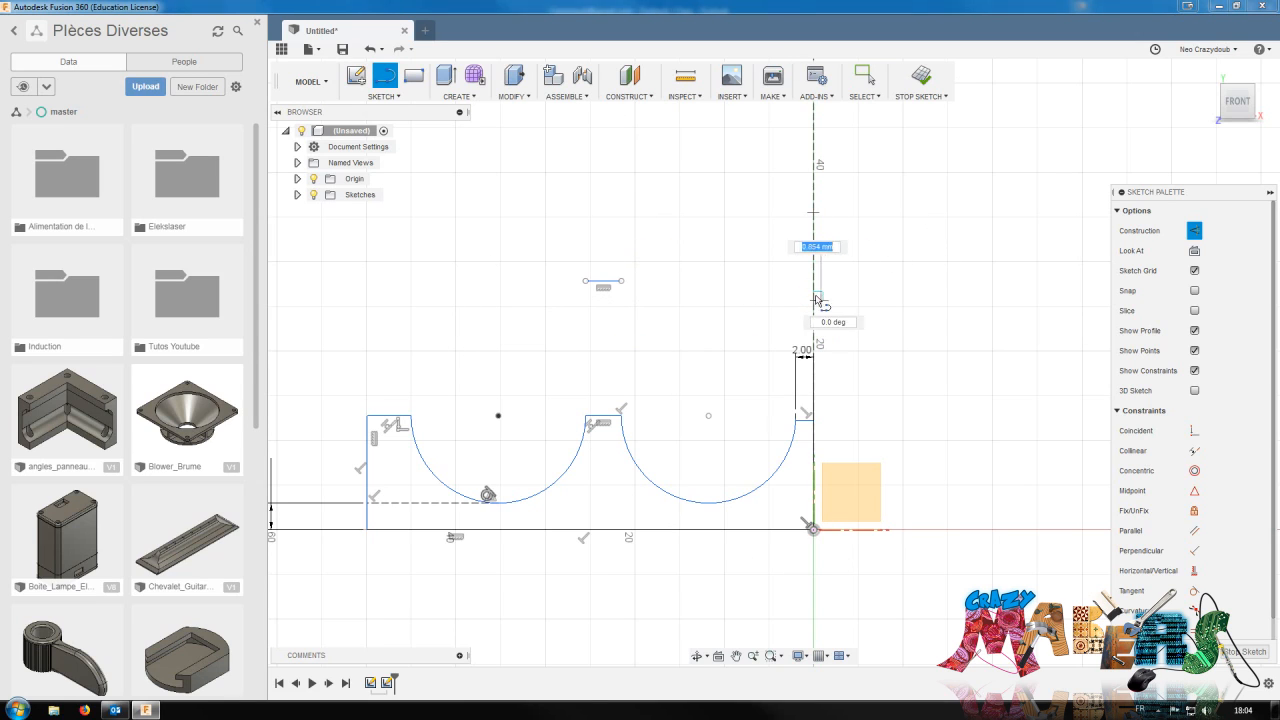
left_click(367, 300)
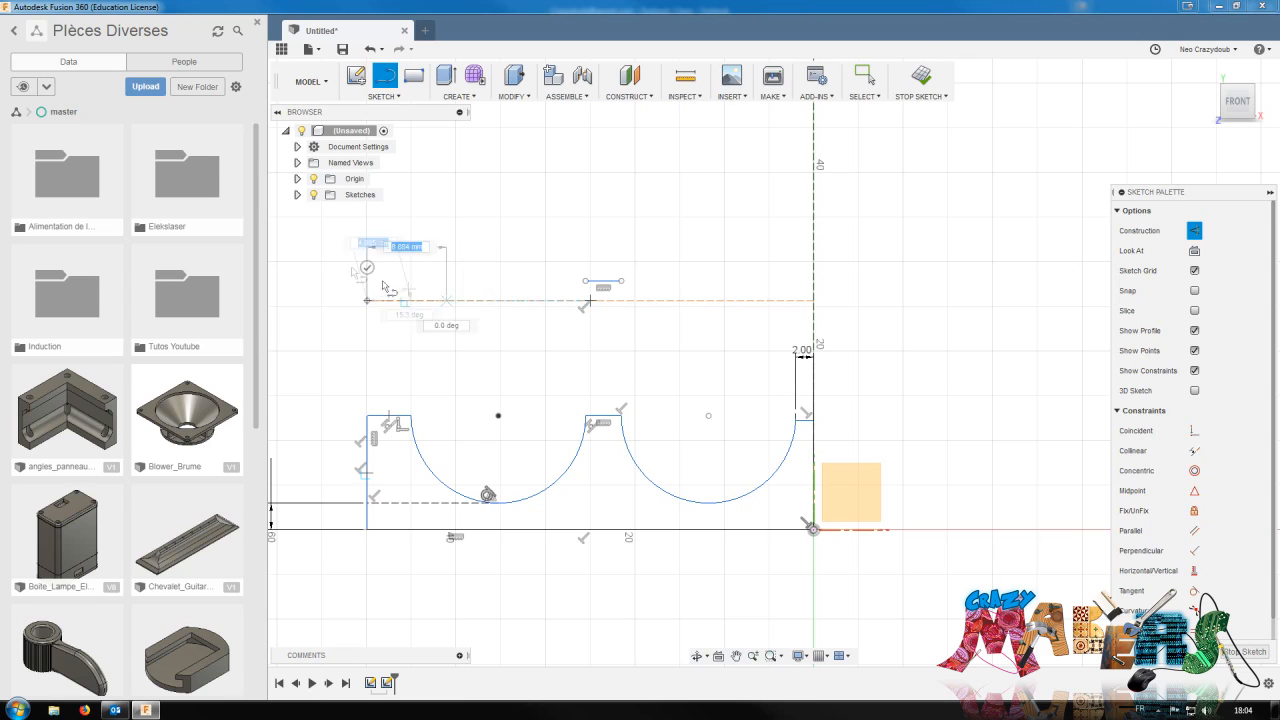
key("Escape")
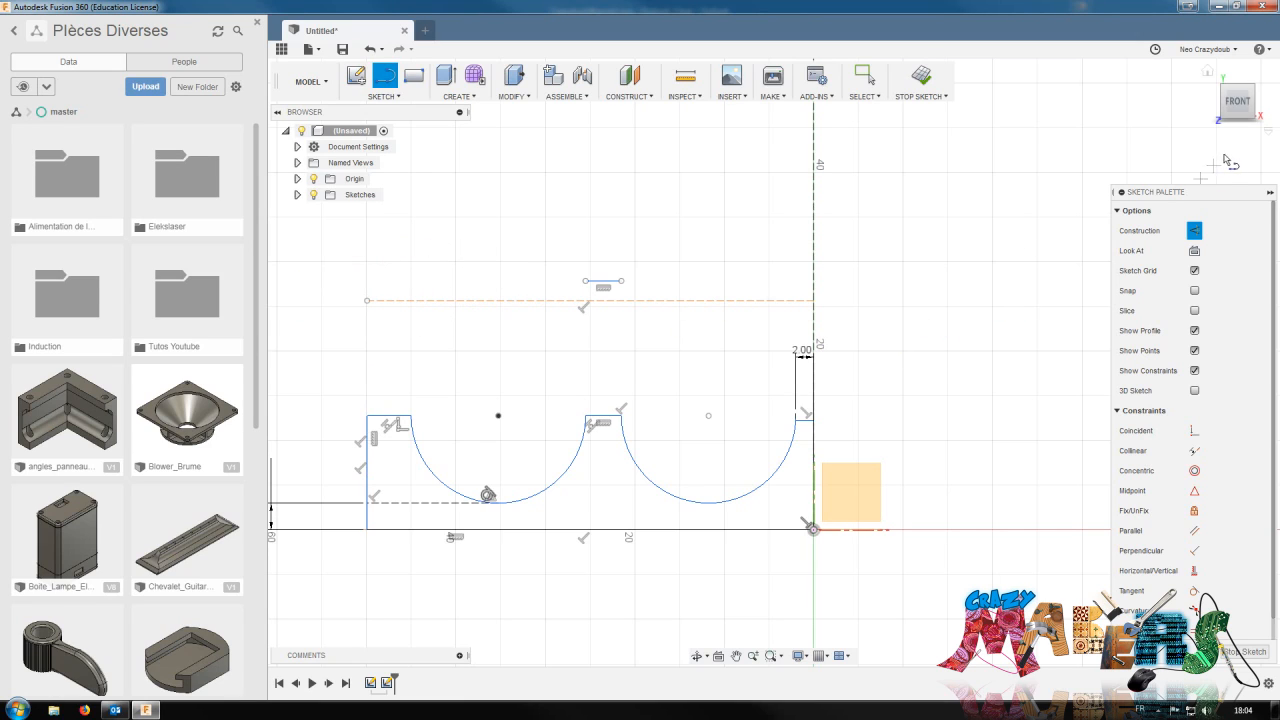
key("Escape")
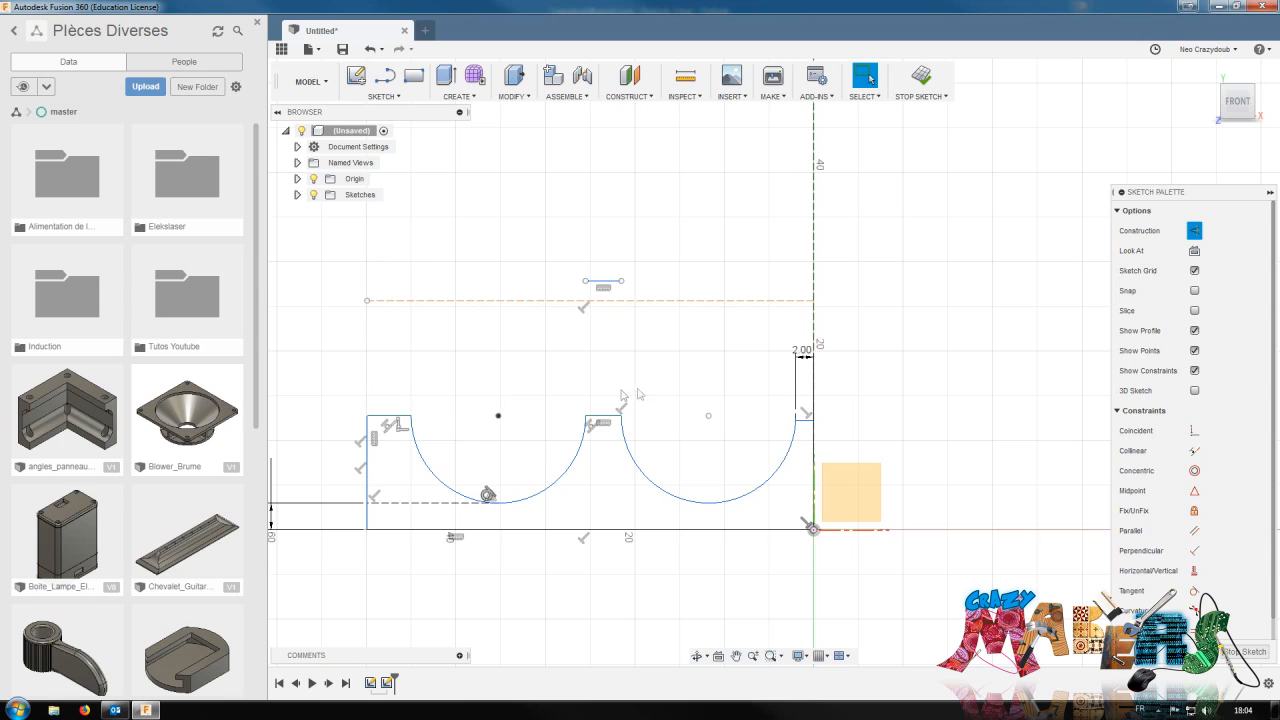
Dimension the new construction line 21 mm above the profile's bottom edge and reposition the 3 mm dimension text
key("d")
left_click(389, 530)
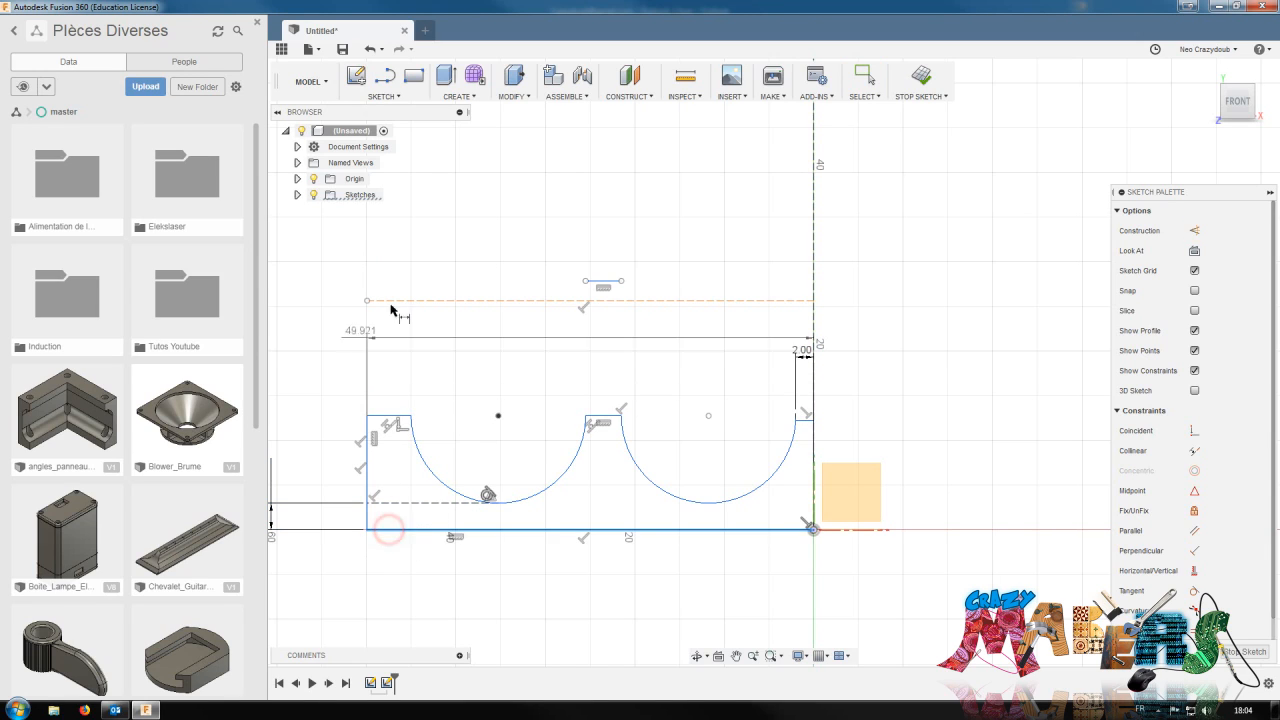
middle_click_drag(339, 370, 430, 335)
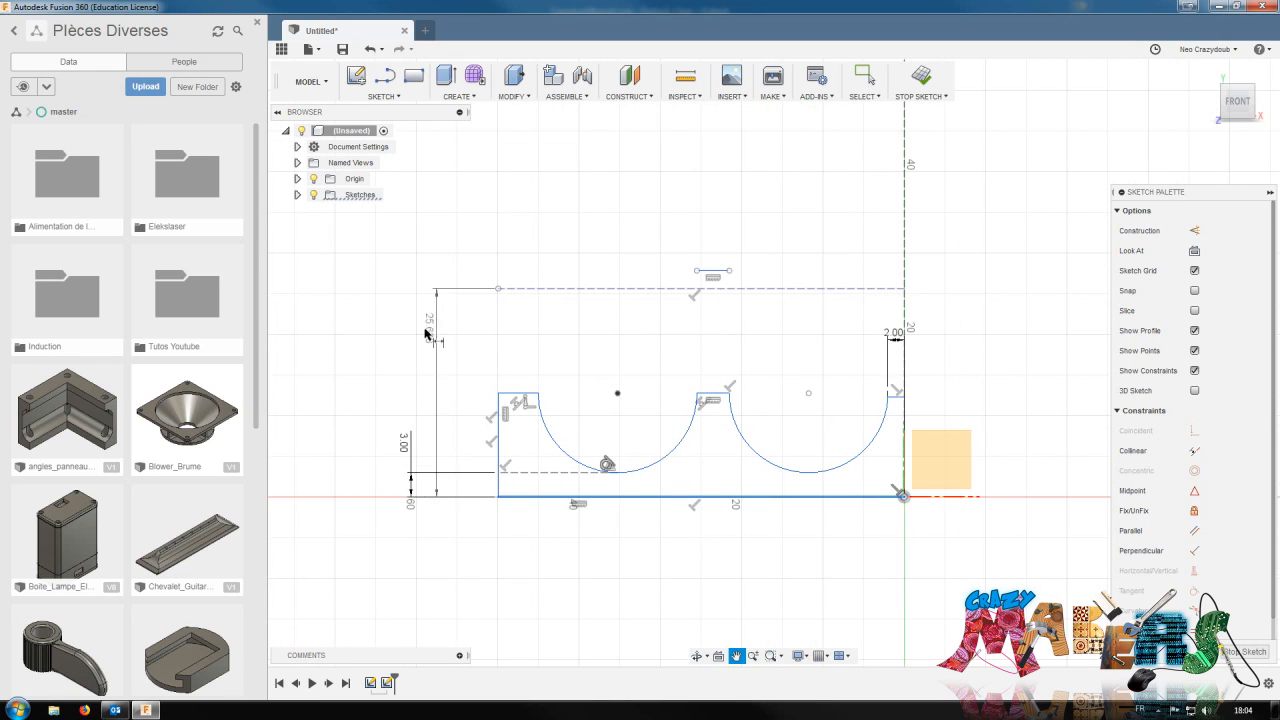
left_click(384, 346)
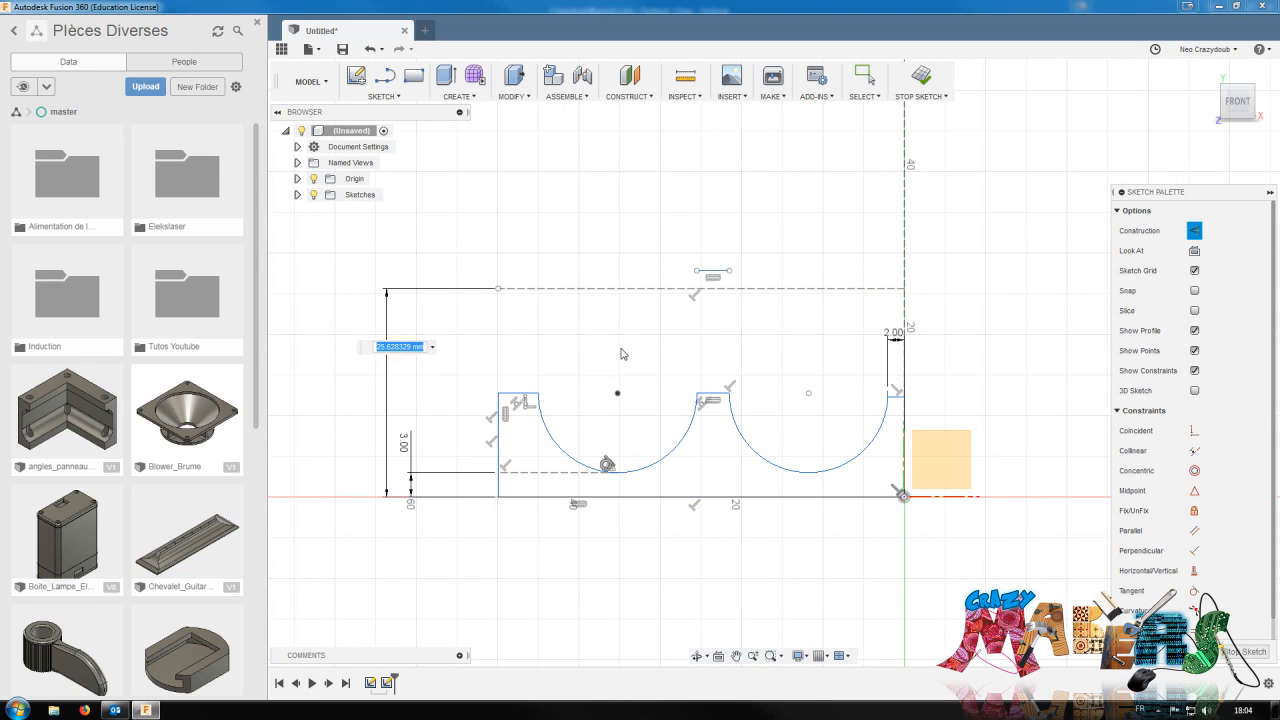
type("21")
key("Return")
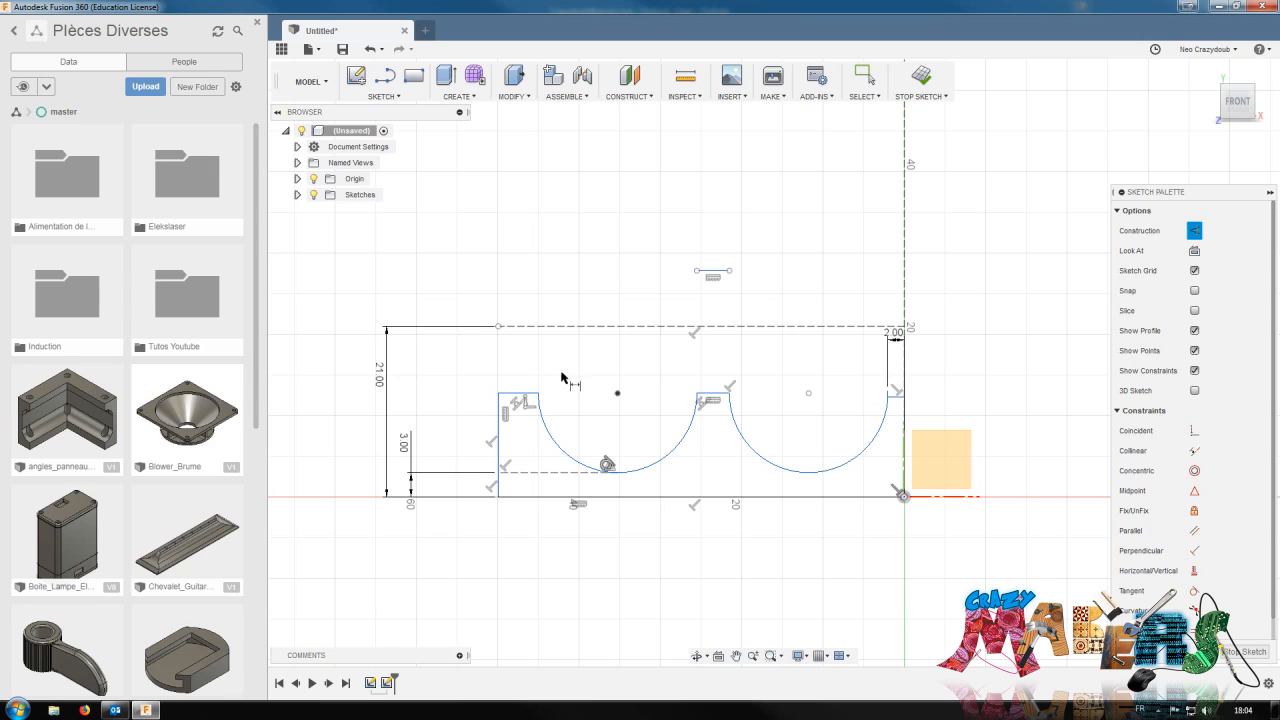
key("Escape")
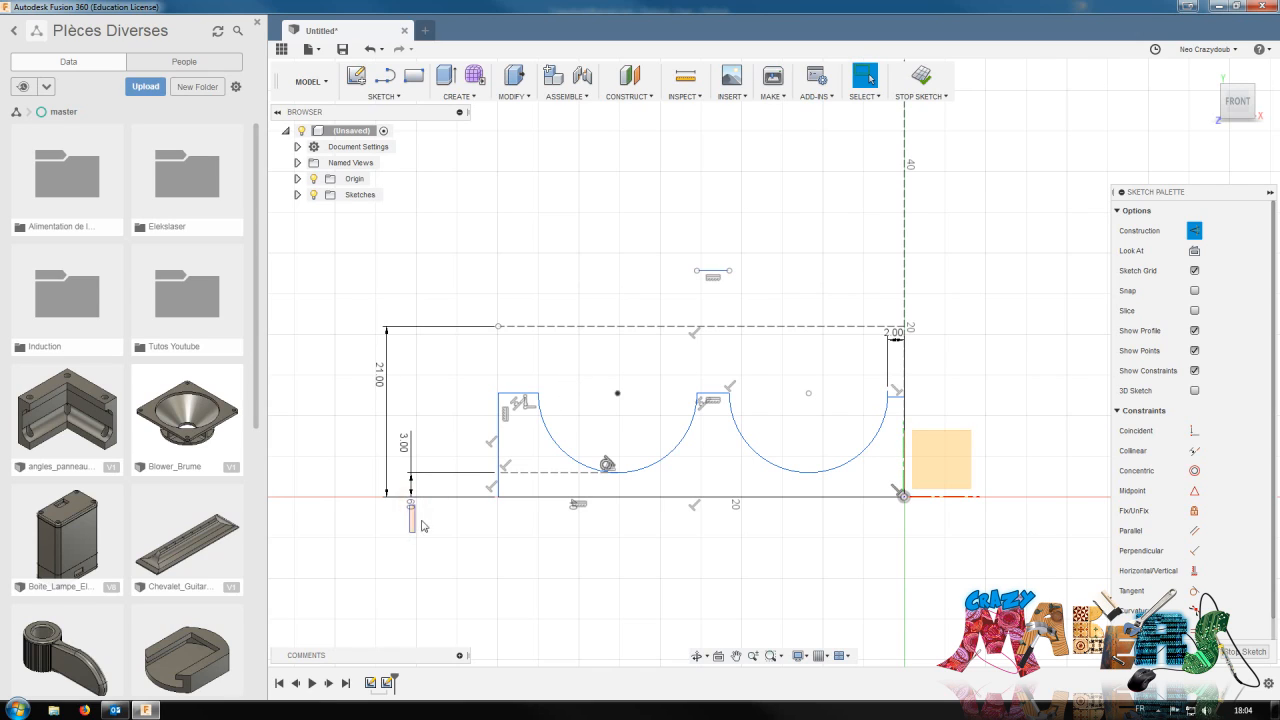
left_click(411, 503)
left_click_drag(405, 447, 432, 415)
middle_click_drag(723, 521, 670, 551)
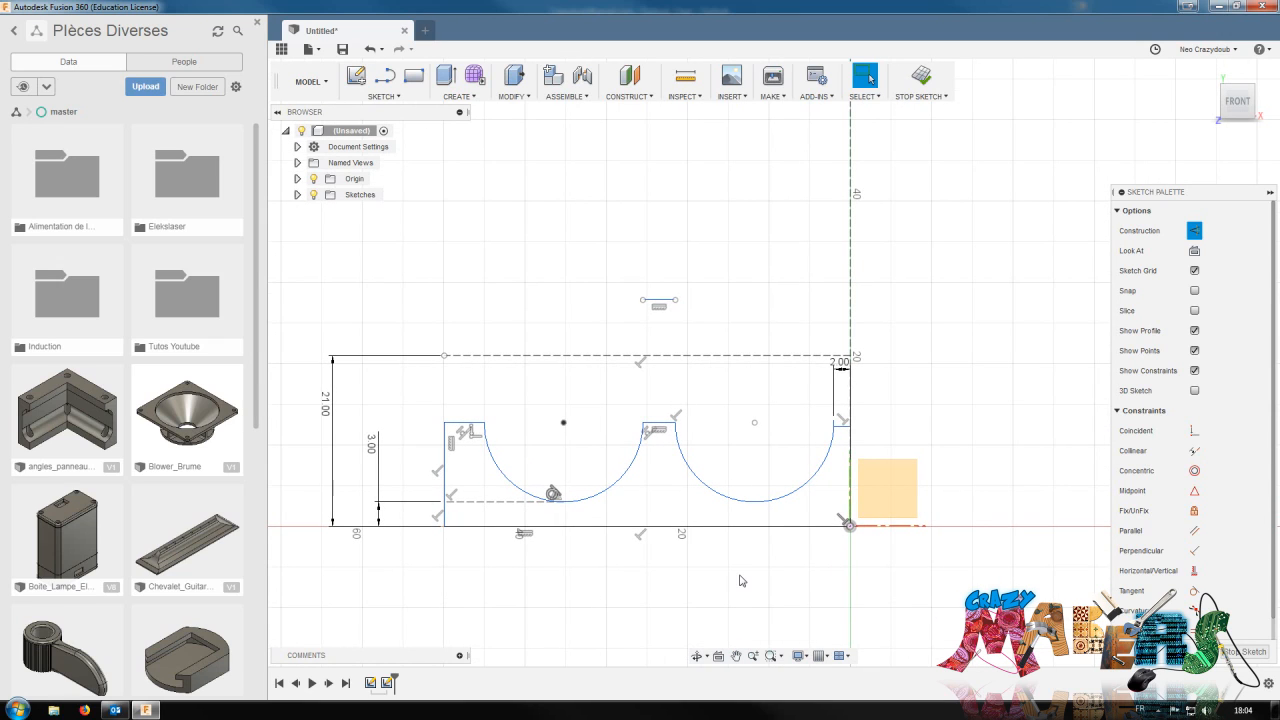
Apply collinear constraints between the upper construction line and both the 2 mm segment and the ledge between the arcs
left_click(1192, 451)
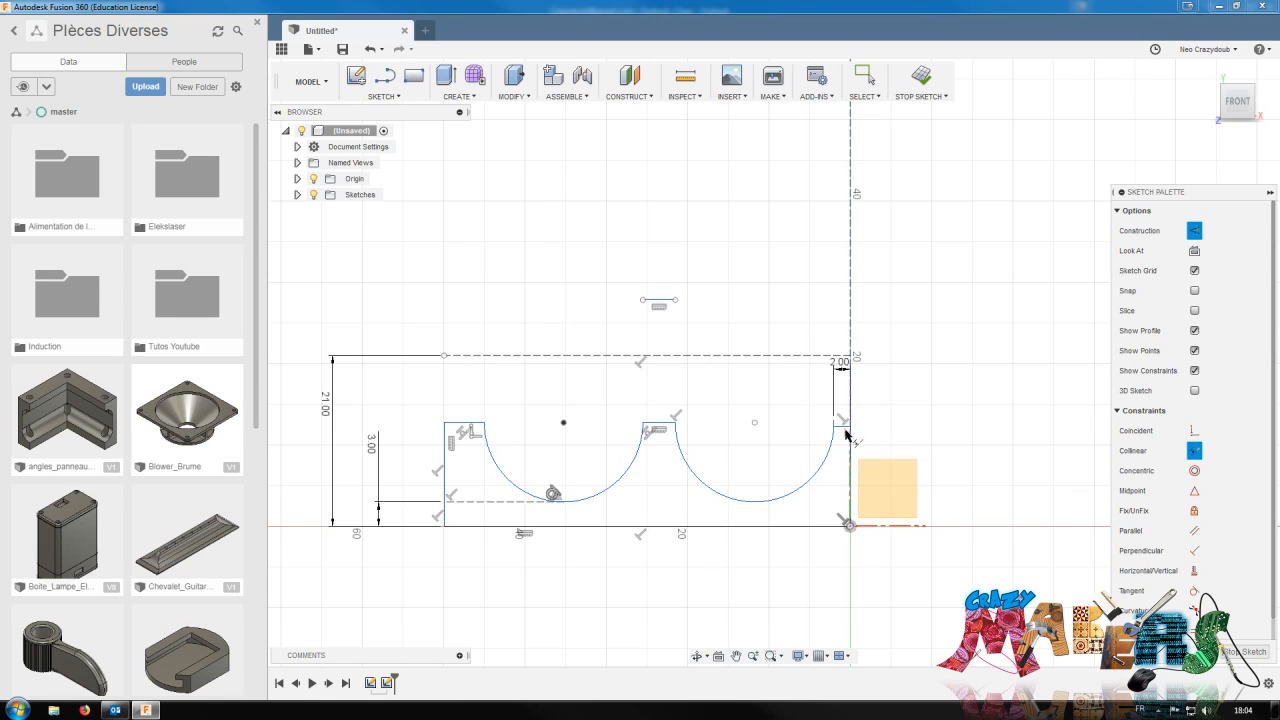
left_click(845, 424)
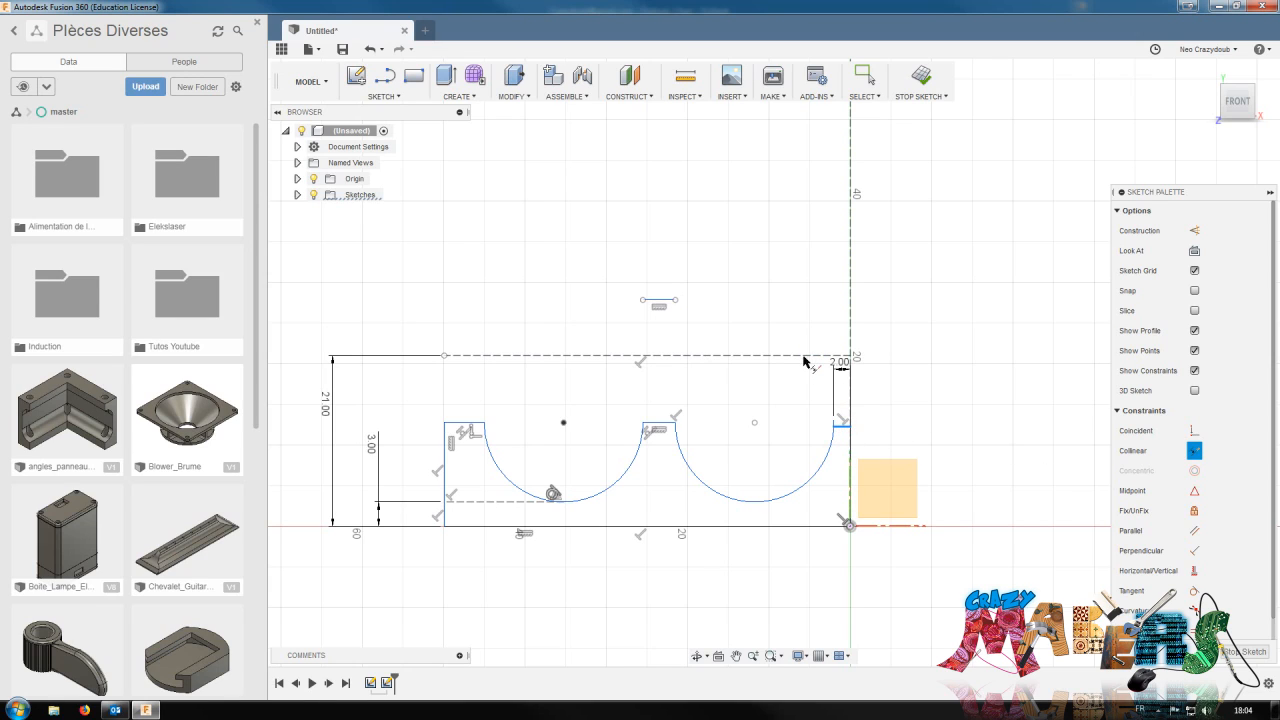
left_click(658, 424)
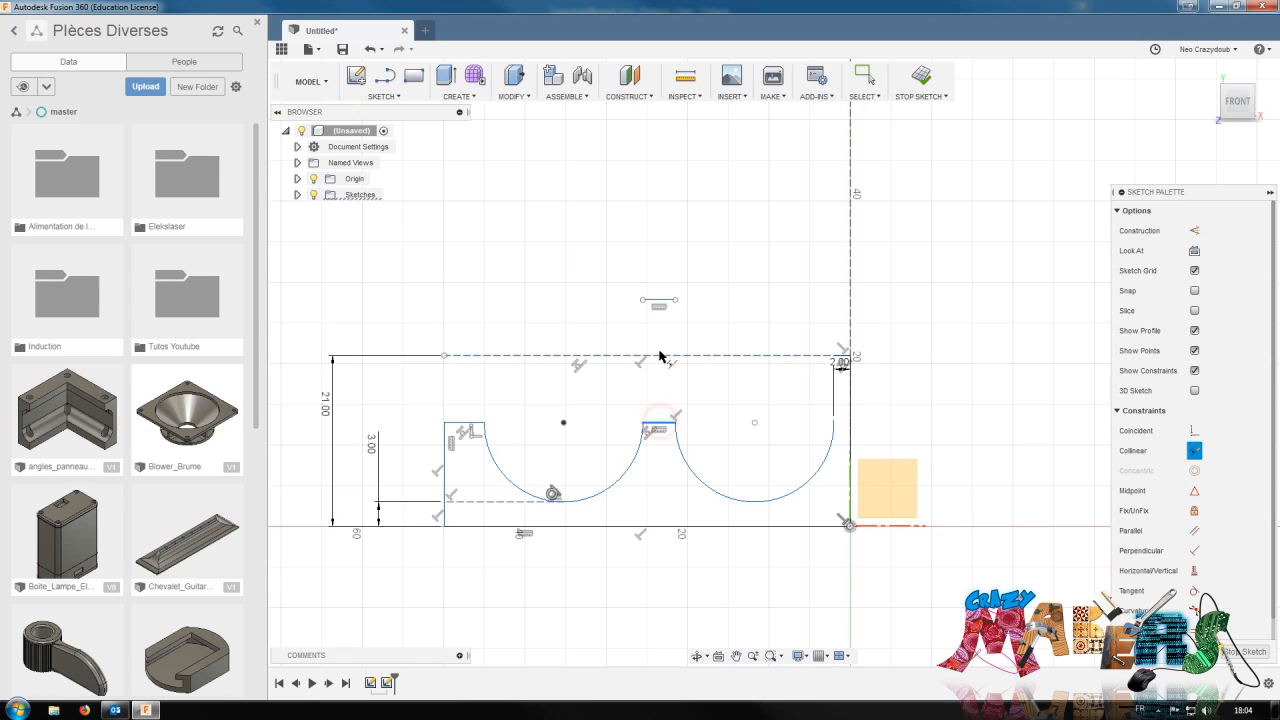
left_click(662, 359)
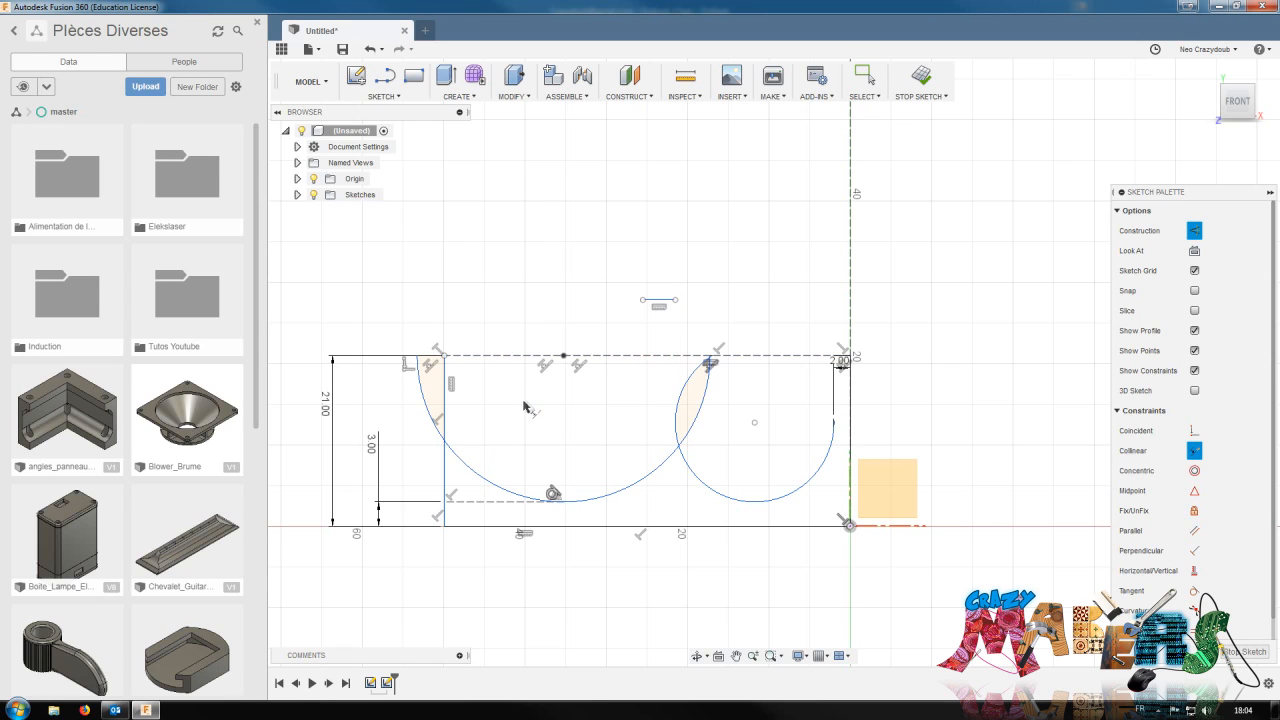
Retry the collinear constraint between the middle ledge and the upper construction line, and undo it
key("Escape")
left_click(960, 394)
left_click(655, 424)
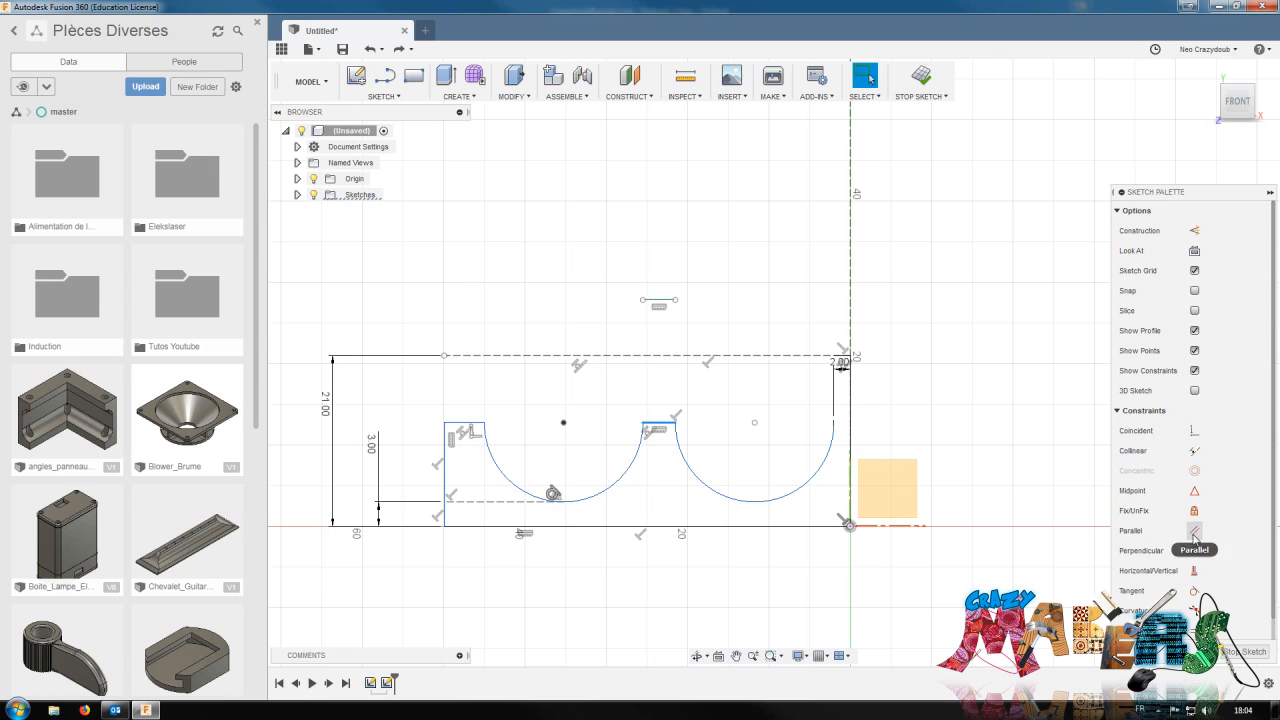
left_click(1190, 451)
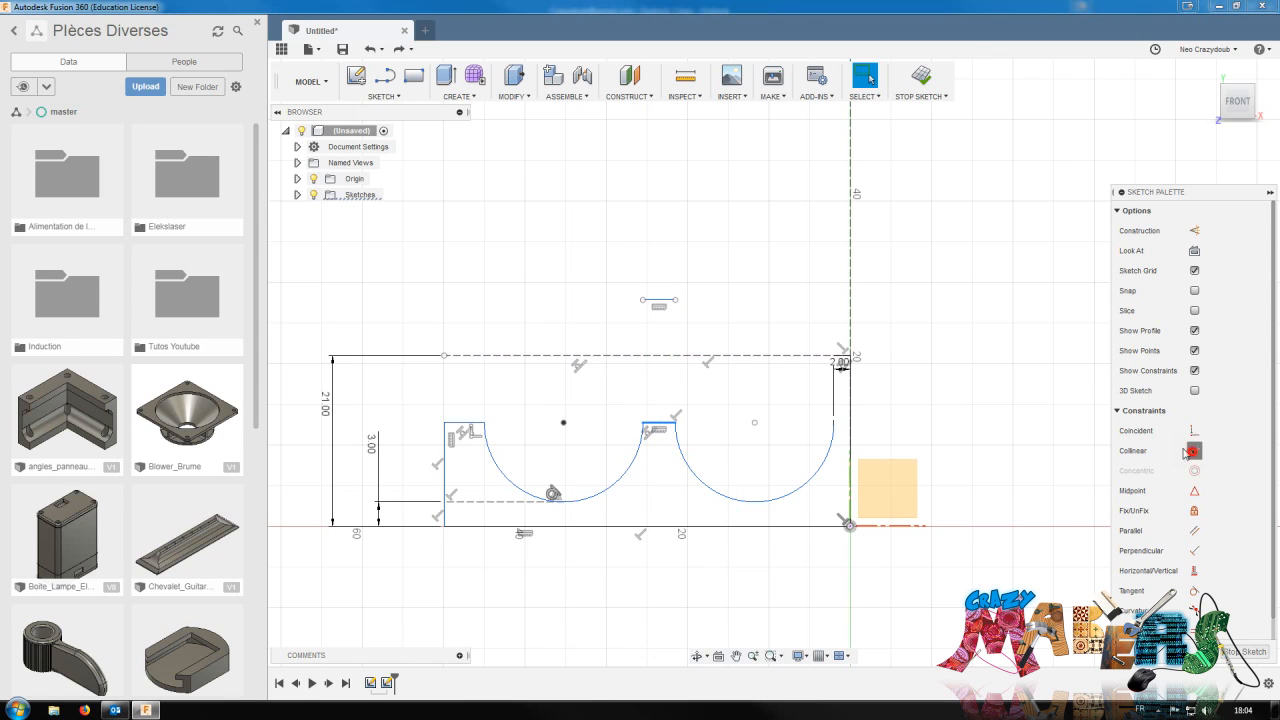
left_click(660, 358)
key("ctrl+z")
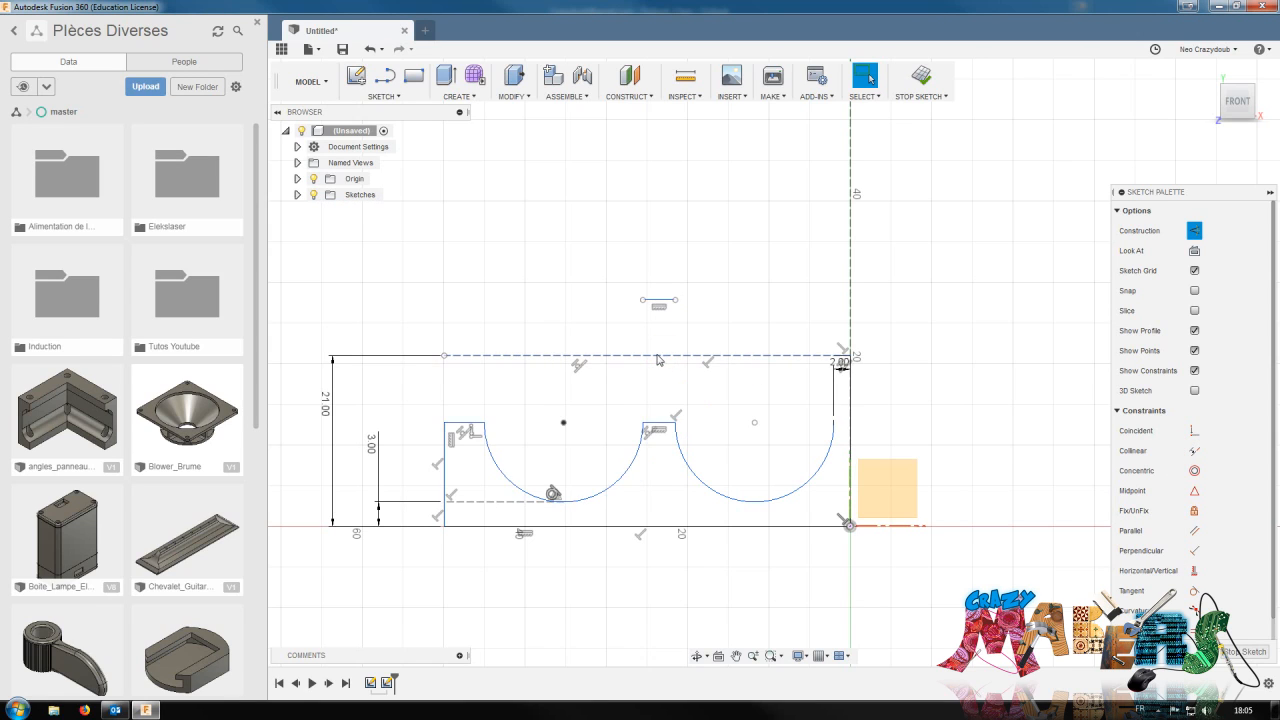
Try to move the middle ledge, and undo back past the collinear constraint and the 21 mm dimension value
mouse_move(662, 423)
left_mouse_down()
mouse_move(669, 388)
mouse_move(664, 432)
left_mouse_up()
key("ctrl+z")
key("ctrl+z")
key("ctrl+z")
key("ctrl+z")
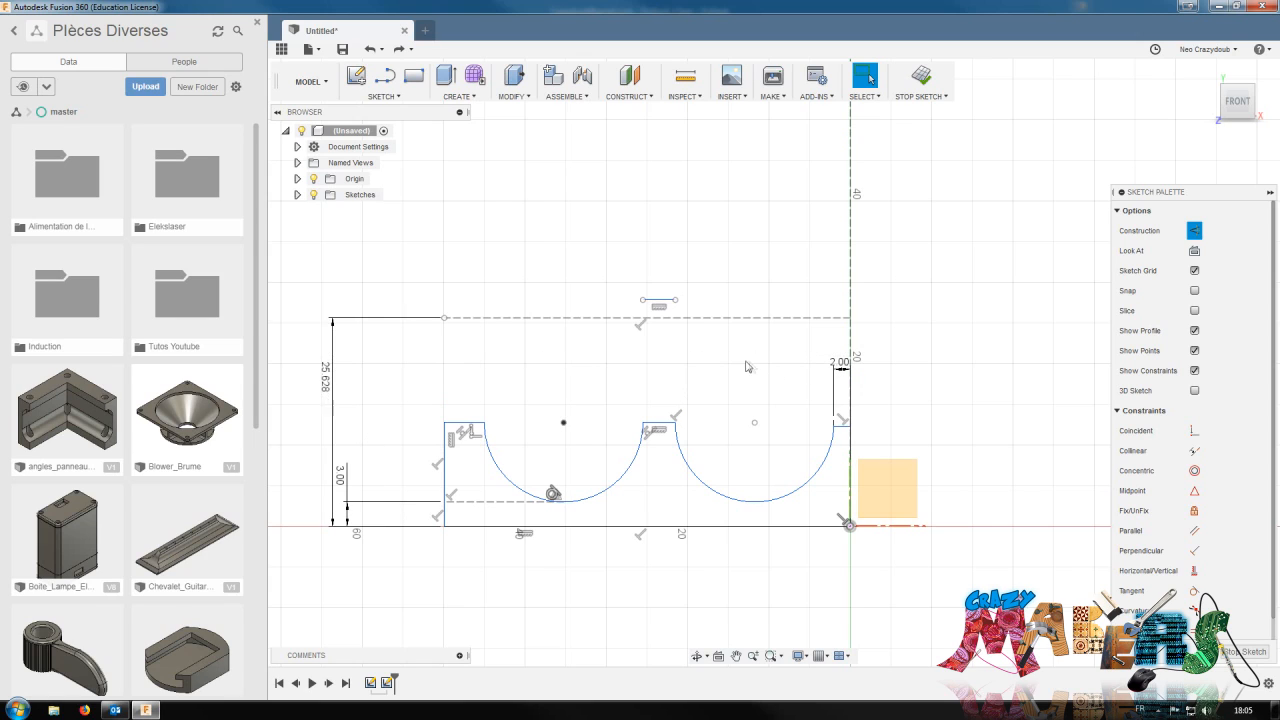
Delete the upper horizontal construction line and the stray short line floating above the profile
left_click(745, 319)
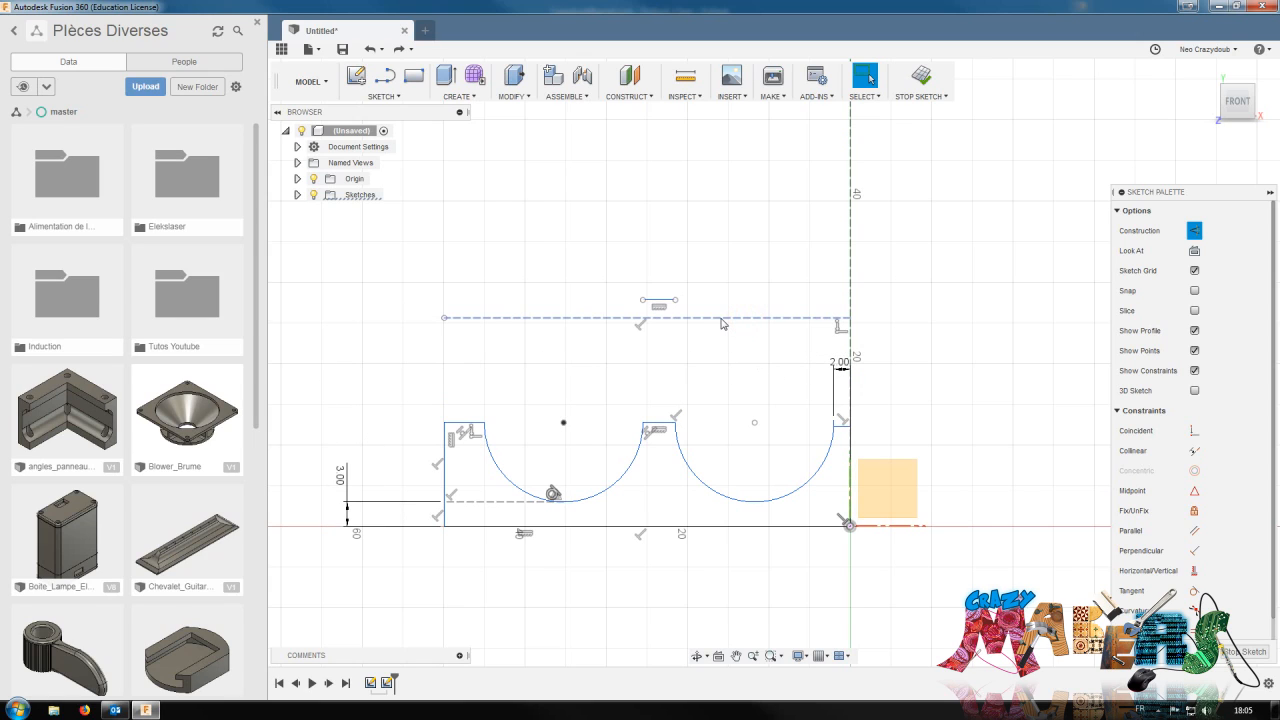
key("Delete")
left_click(662, 302)
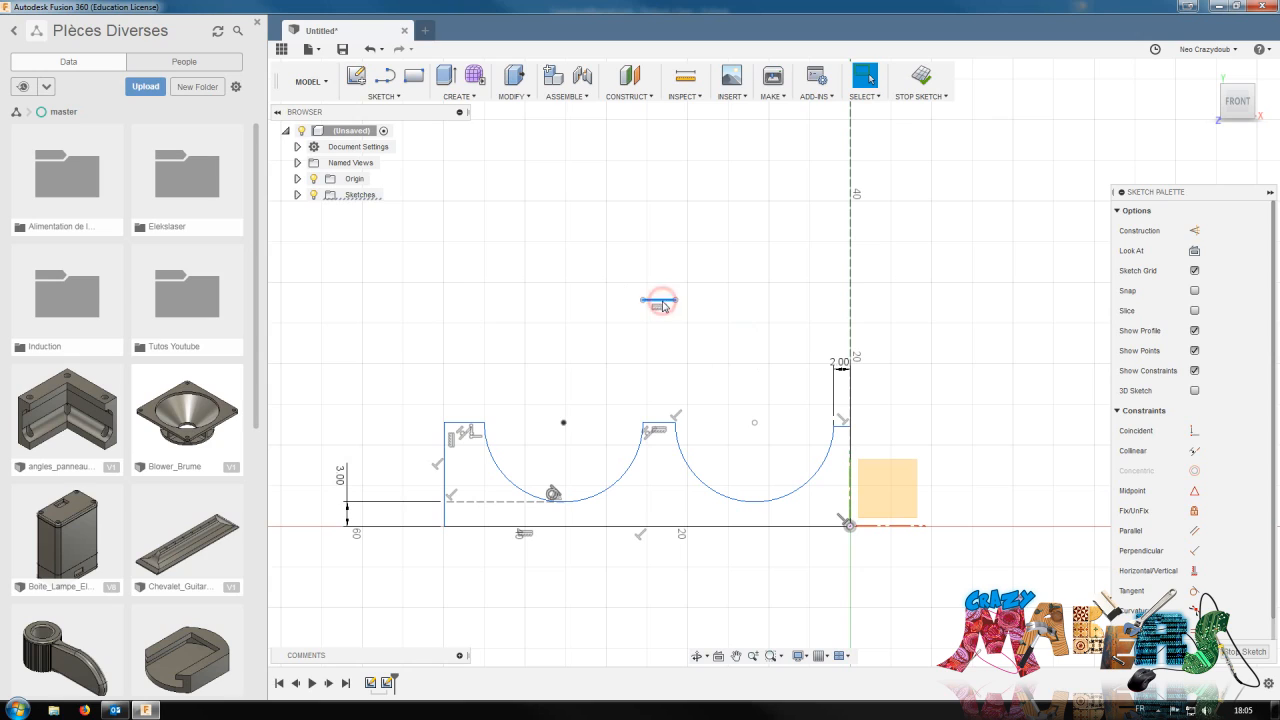
key("Delete")
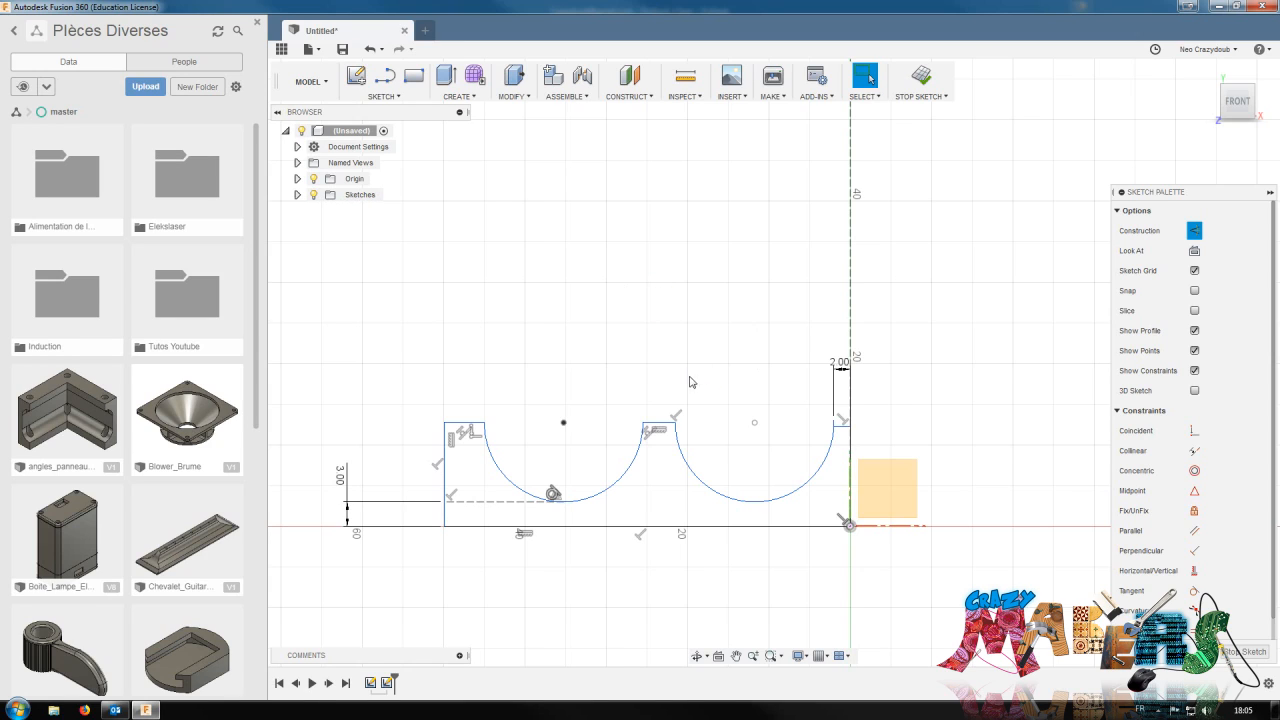
Draw solid corner rectangles upward from the middle ledge and the outer ledge, matching each ledge's width and sharing the same height
key("r")
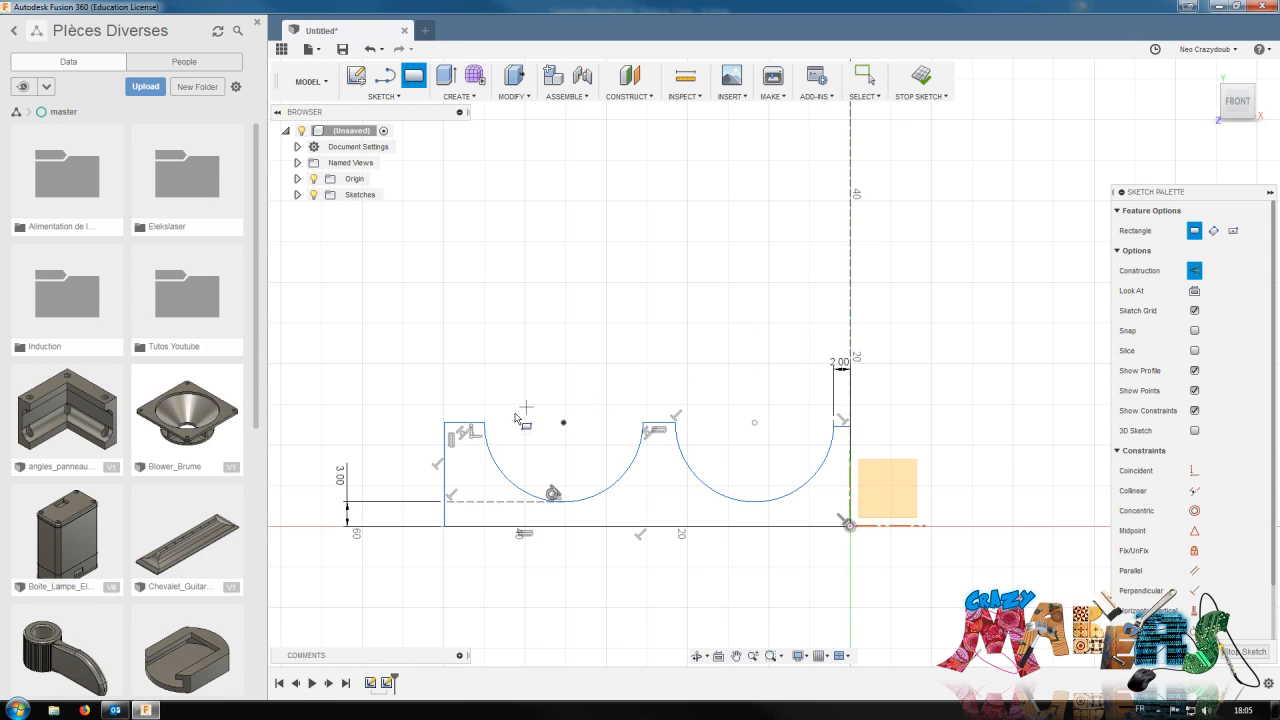
left_click(643, 422)
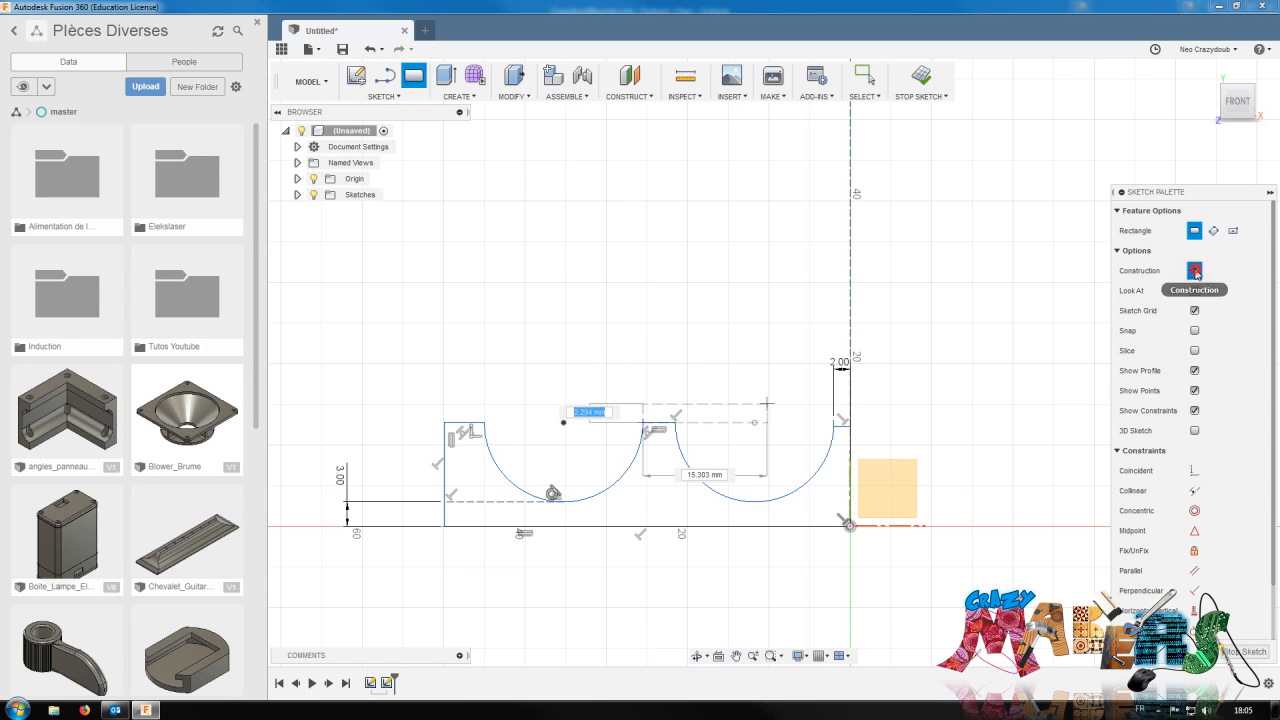
left_click(677, 311)
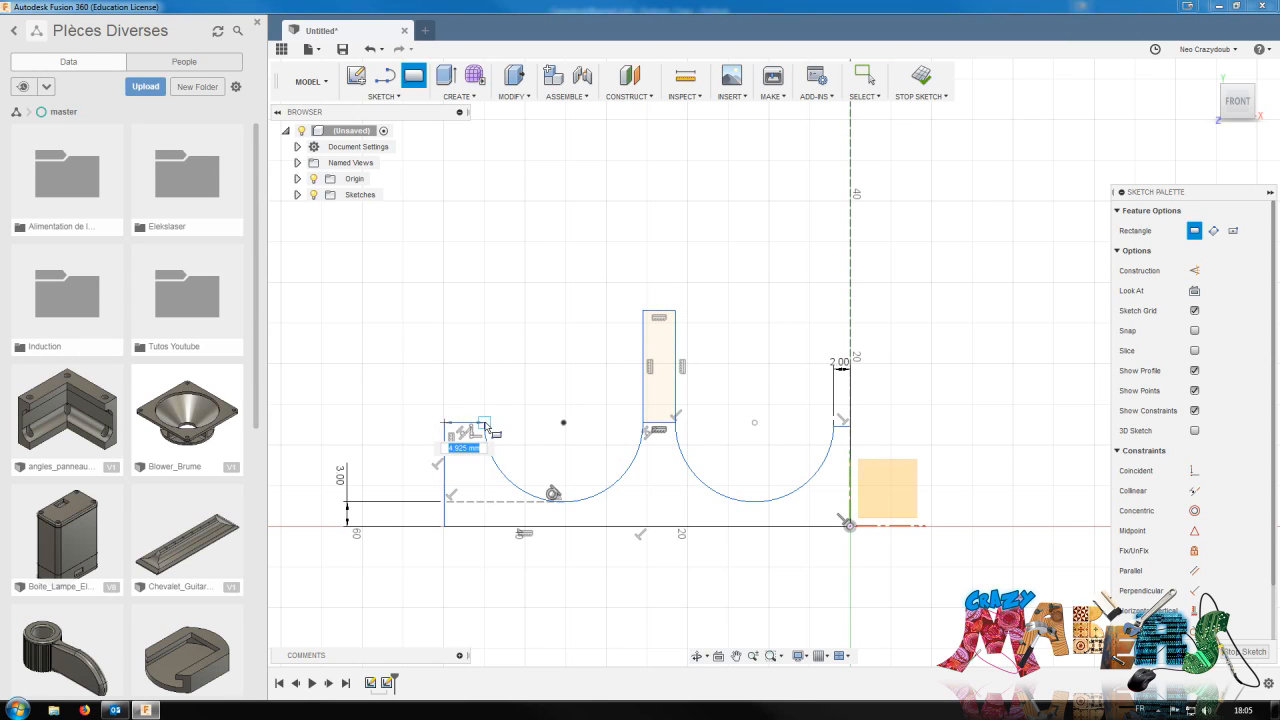
left_click(485, 311)
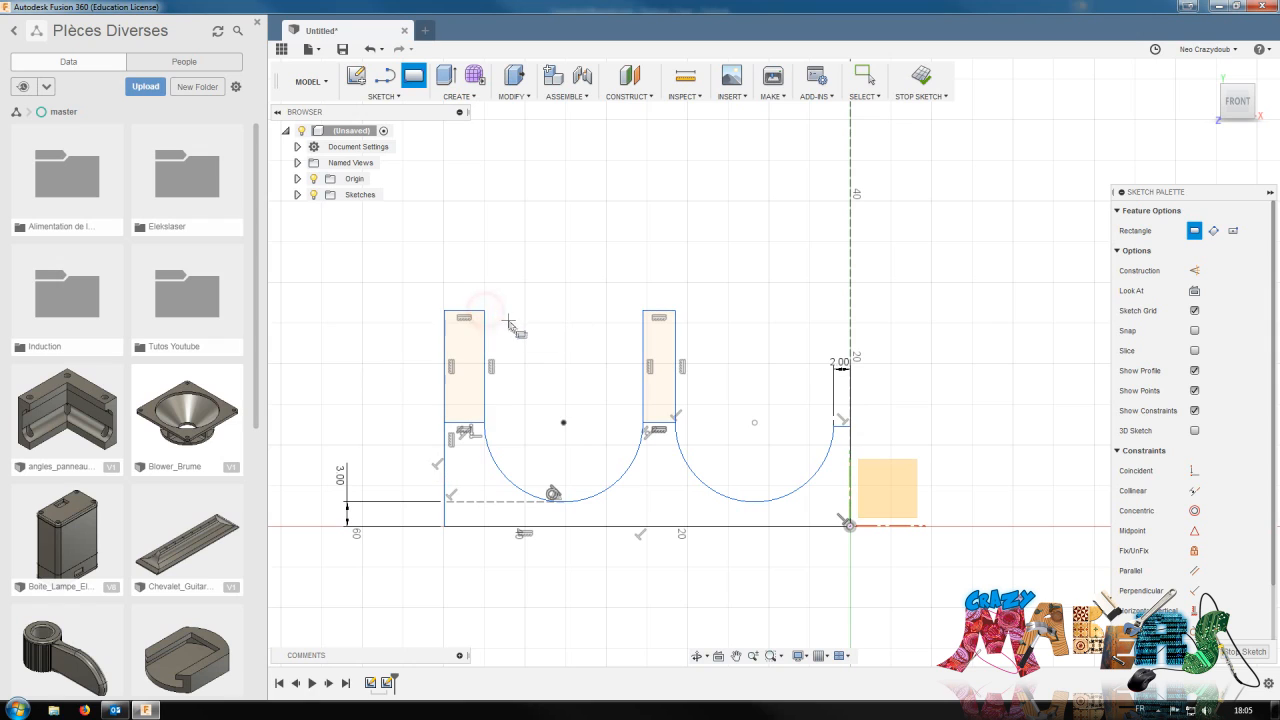
Draw a corner rectangle upward from the 2 mm ledge at the vertical axis, slightly shorter than the other two walls
left_click(850, 428)
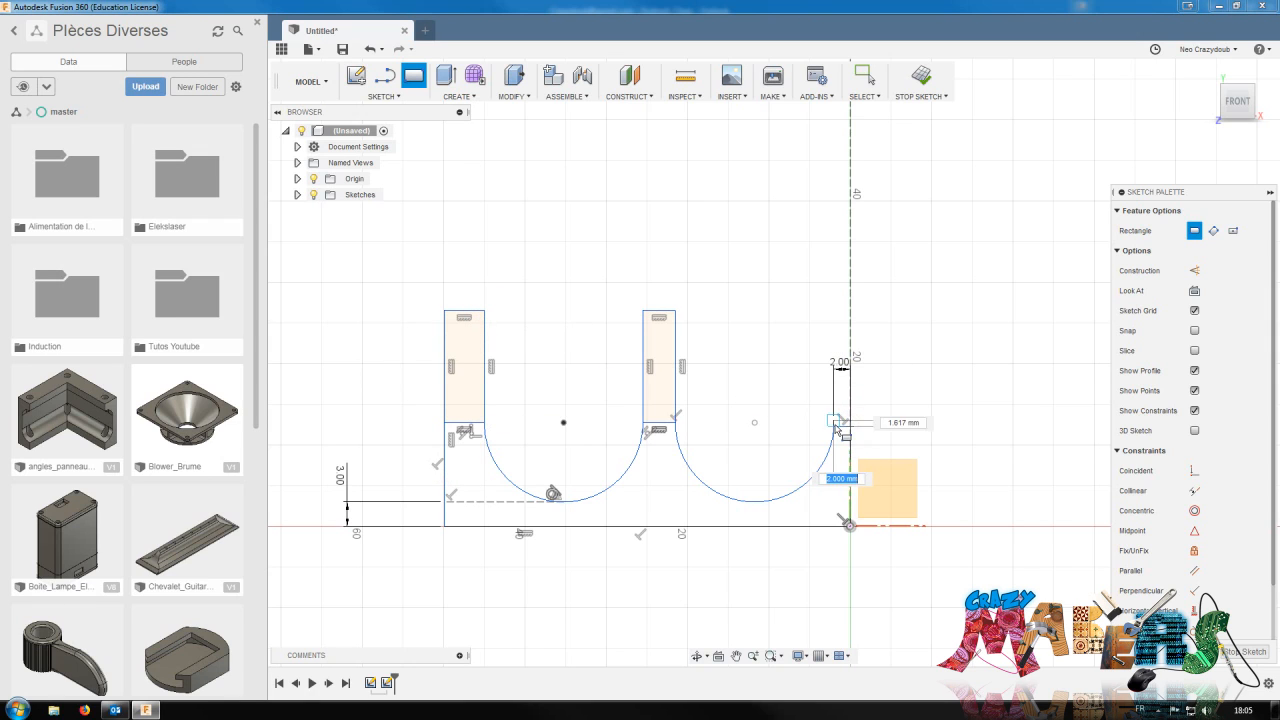
scroll(837, 430, "up", 3)
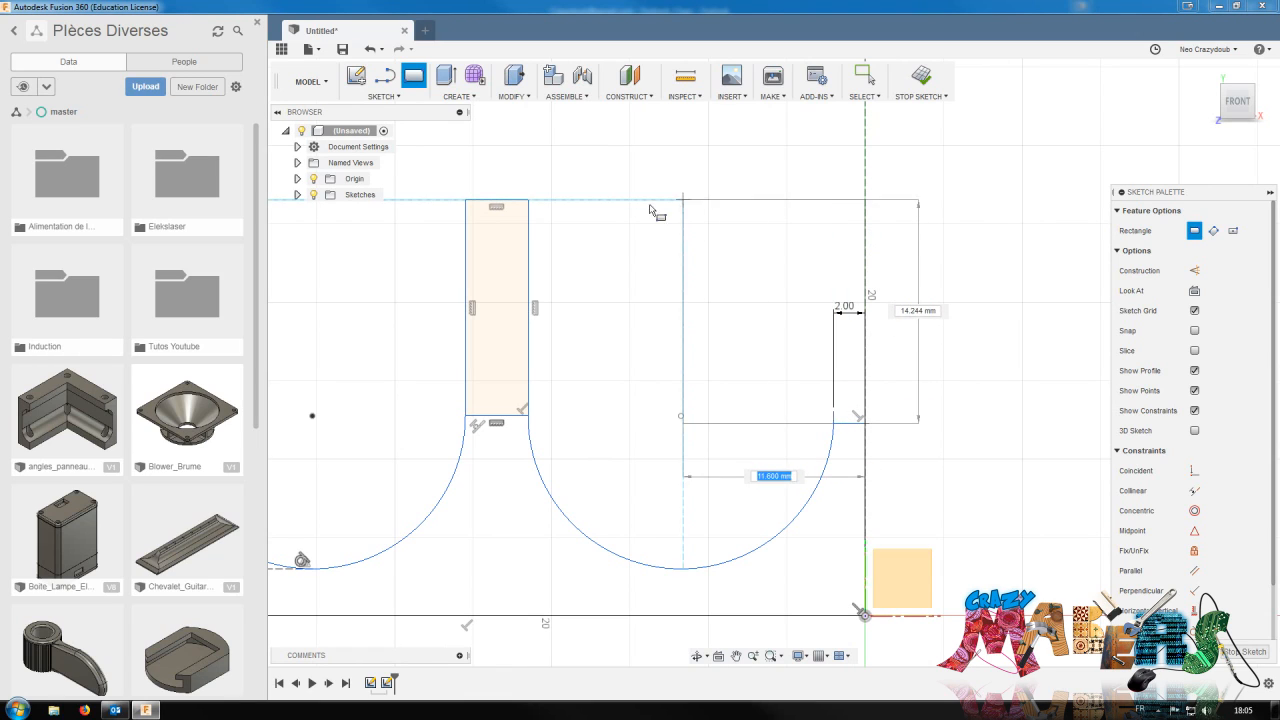
left_click(834, 220)
key("Escape")
scroll(700, 383, "down", 3)
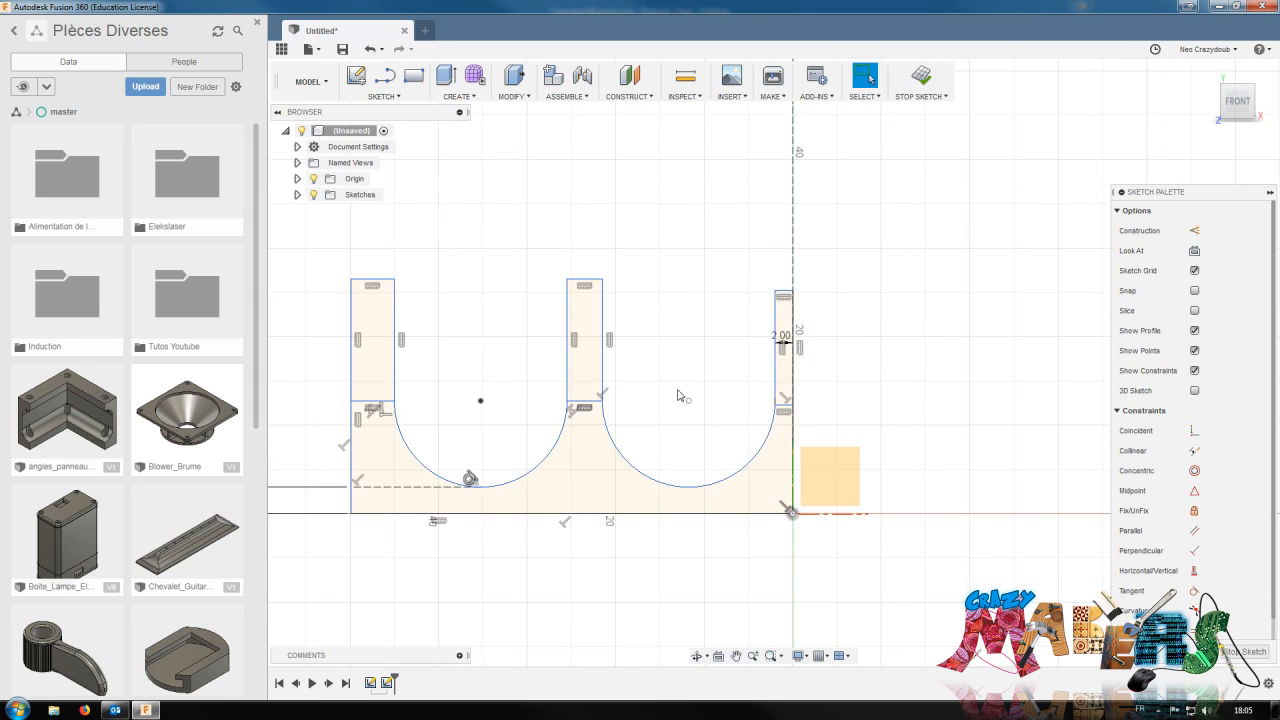
middle_click_drag(681, 397, 798, 453)
Draw a horizontal construction line above the walls, from the vertical axis to just beyond the outer wall
left_click(1194, 230)
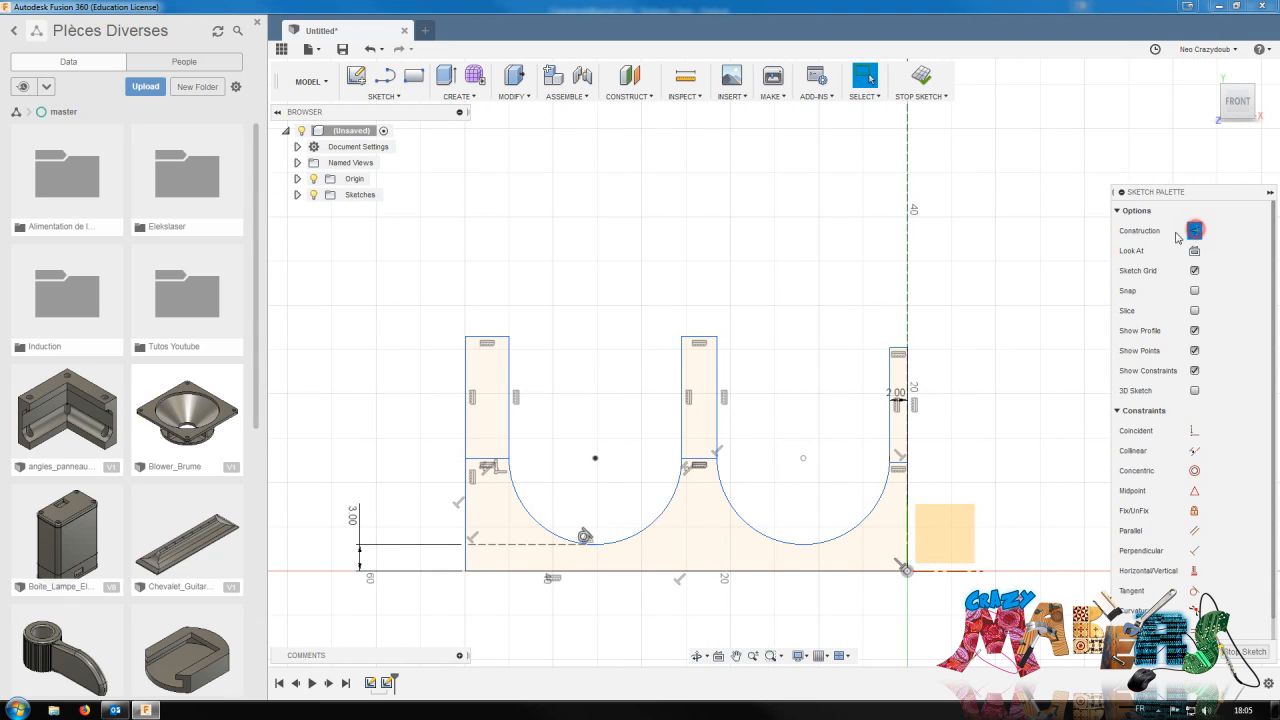
key("l")
left_click(907, 266)
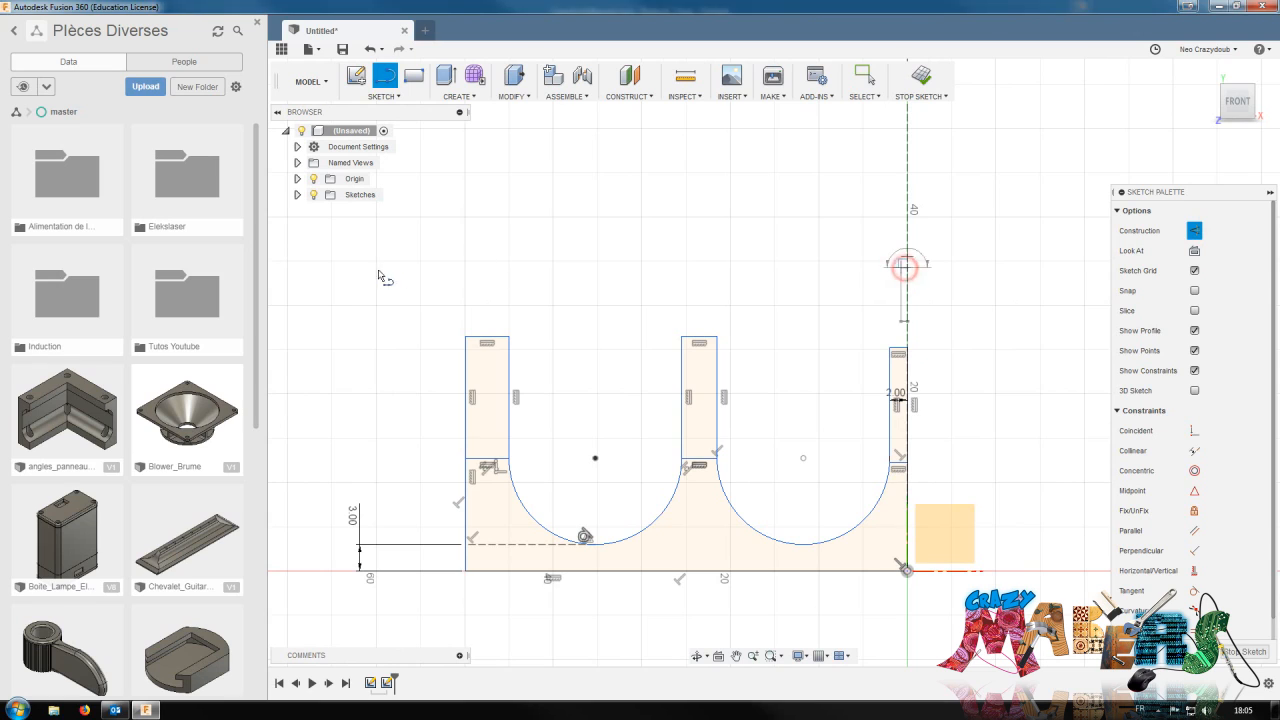
left_click(429, 268)
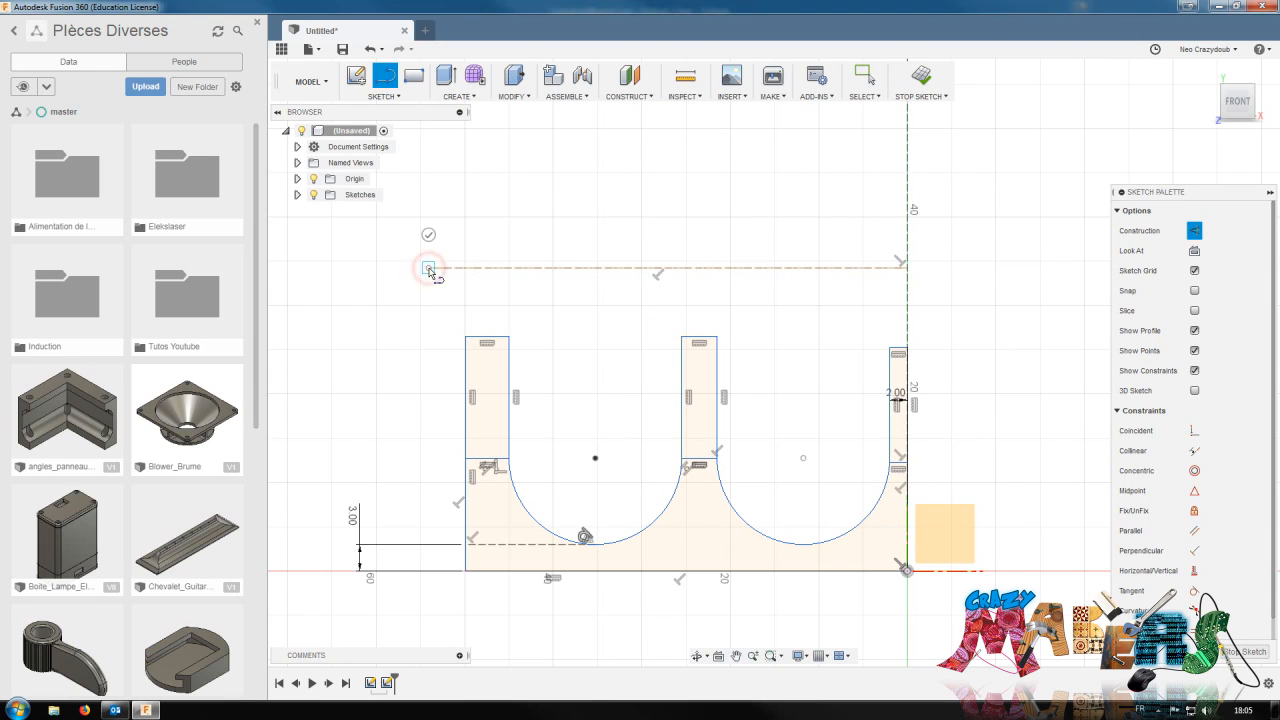
left_click(433, 235)
Apply collinear constraints between the horizontal construction line and the top edges of the 2 mm, middle and outer walls
left_click(1194, 450)
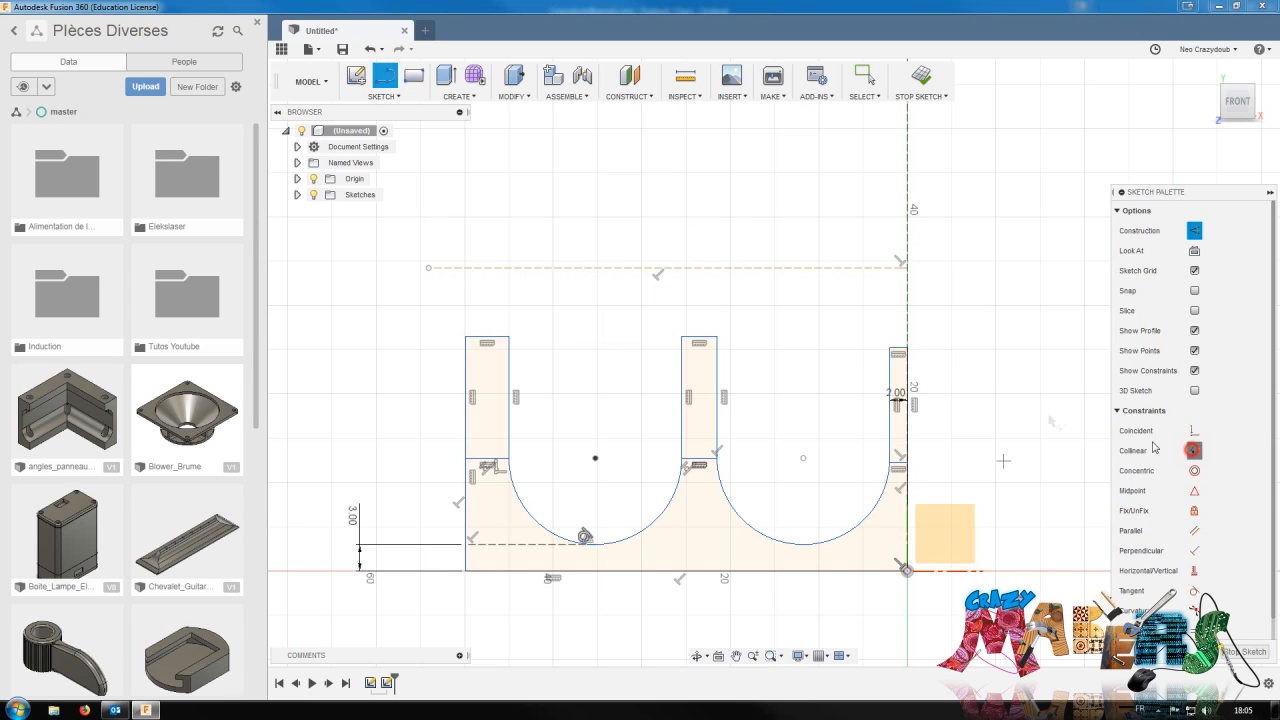
left_click(901, 352)
left_click(893, 268)
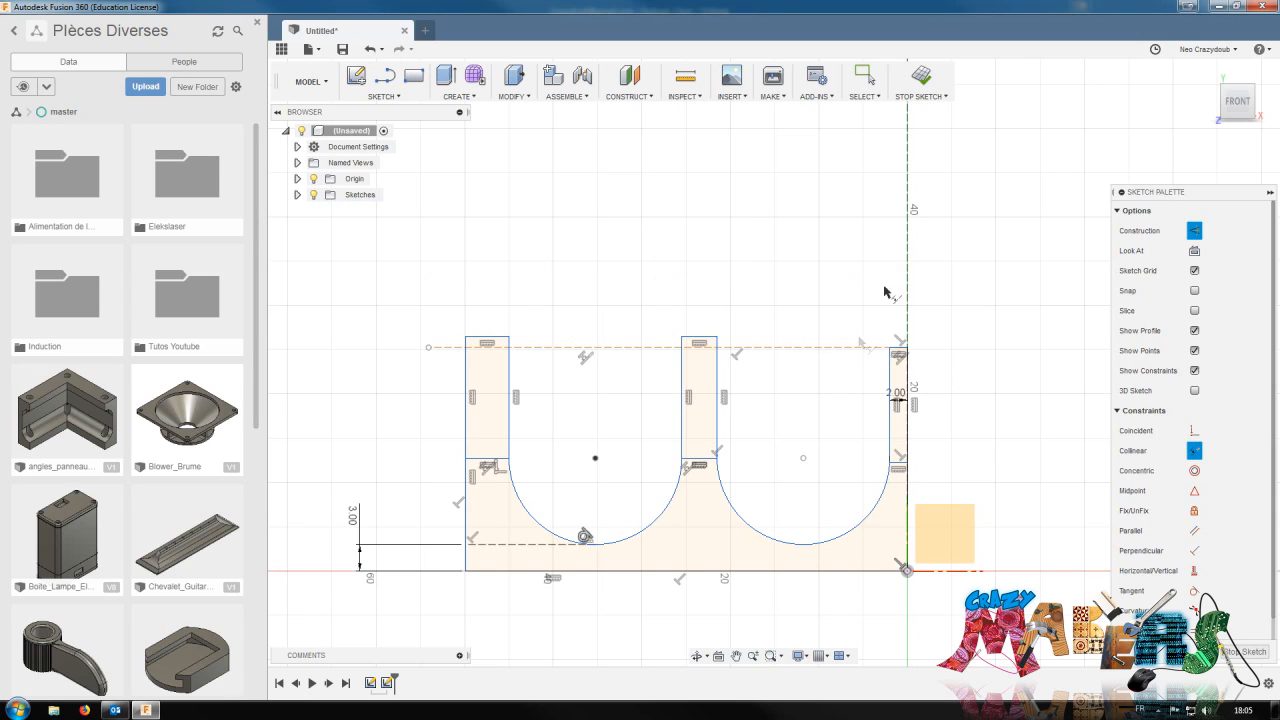
key("Escape")
left_click(711, 337)
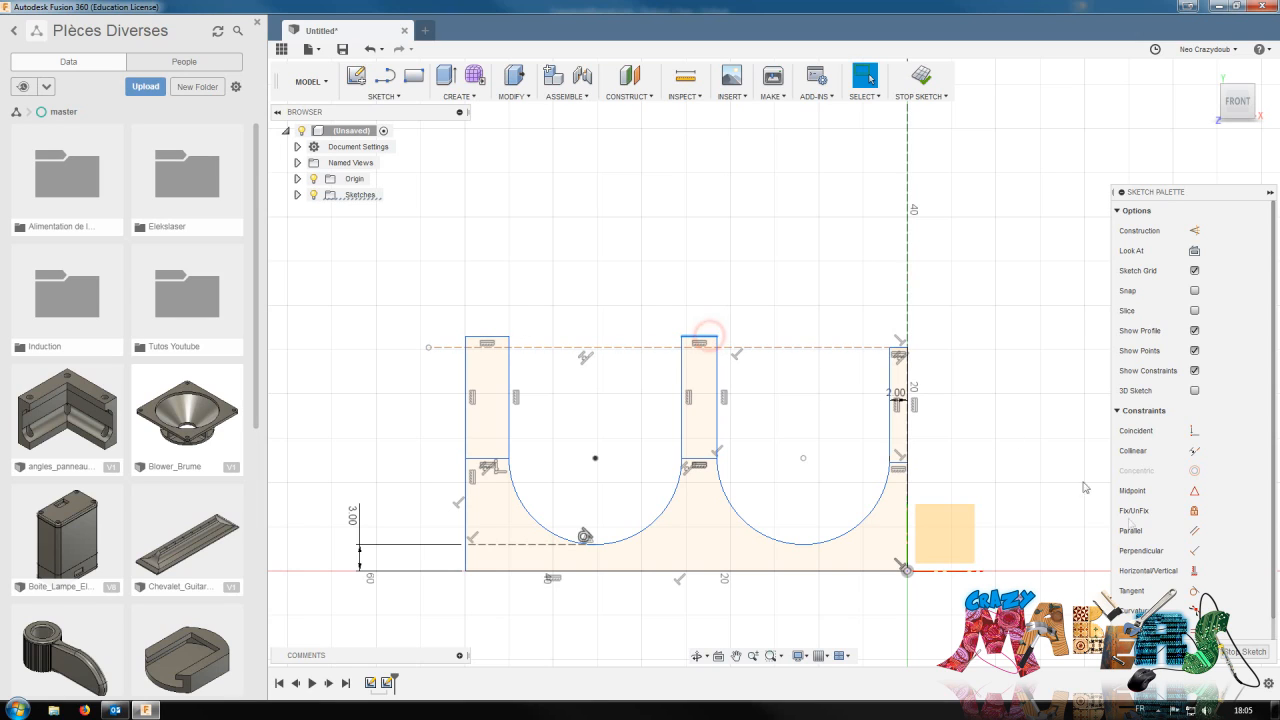
left_click(1194, 451)
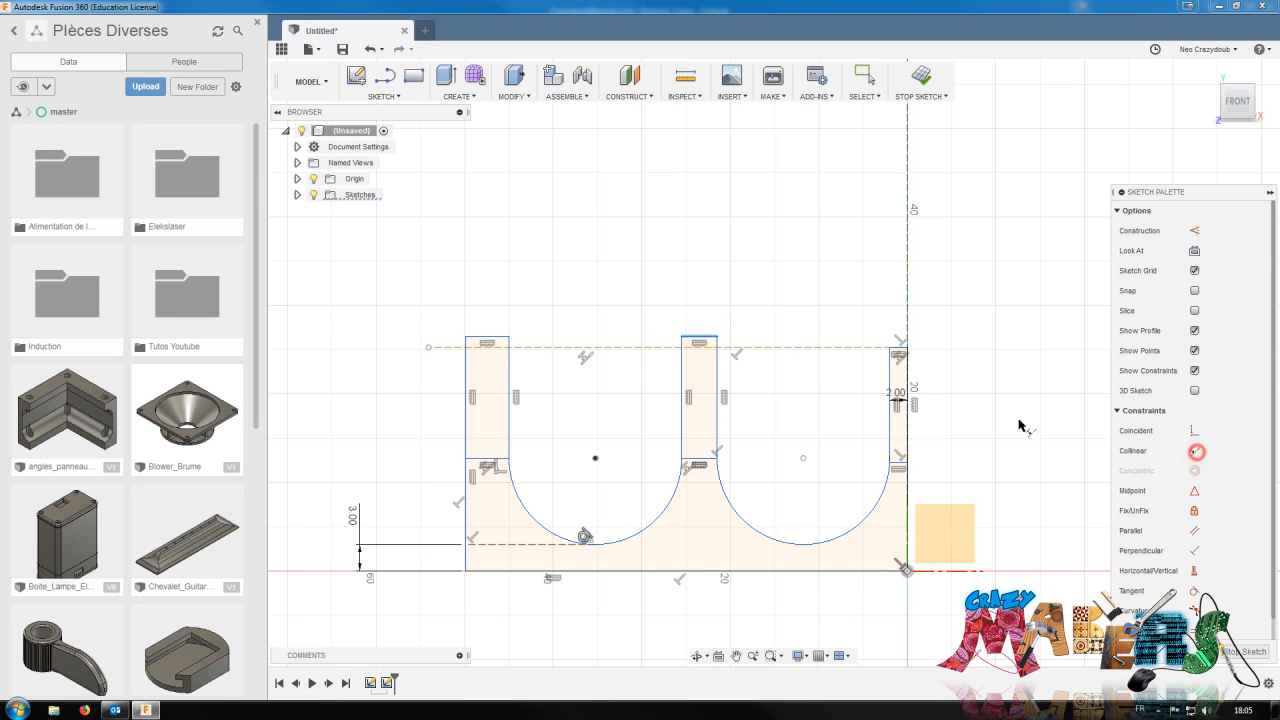
left_click(727, 350)
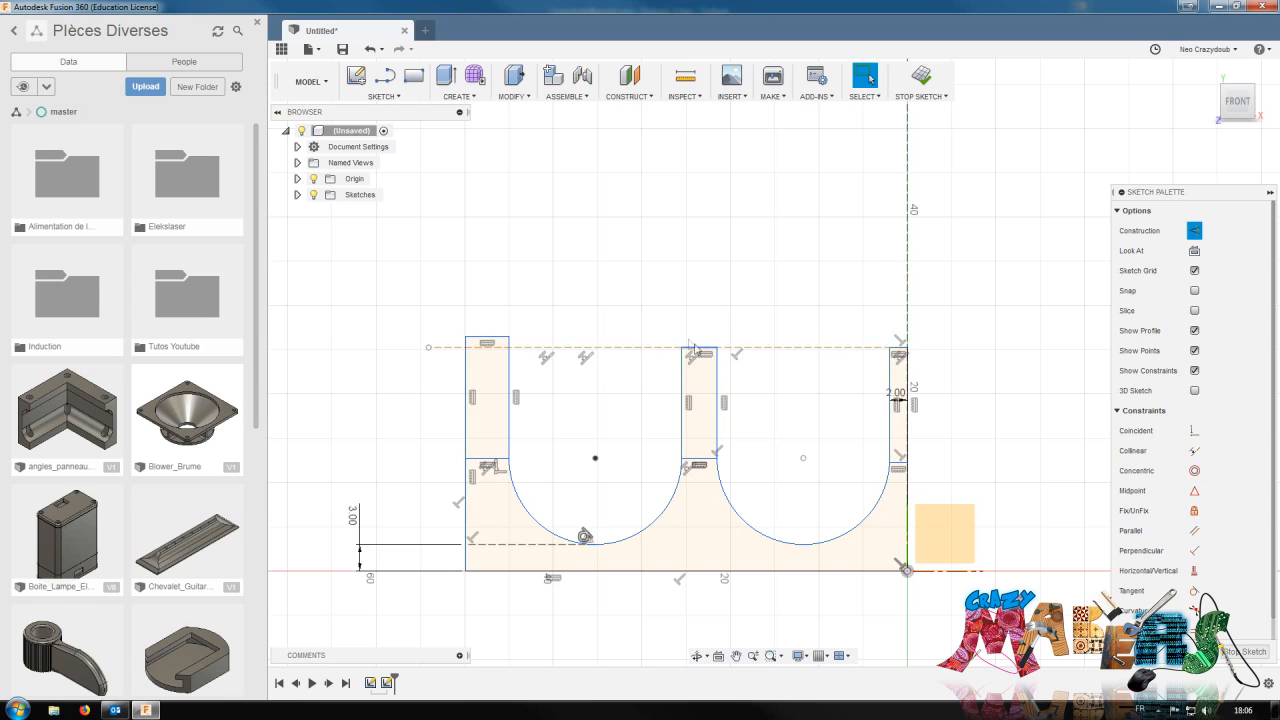
left_click(494, 337)
left_click(1200, 449)
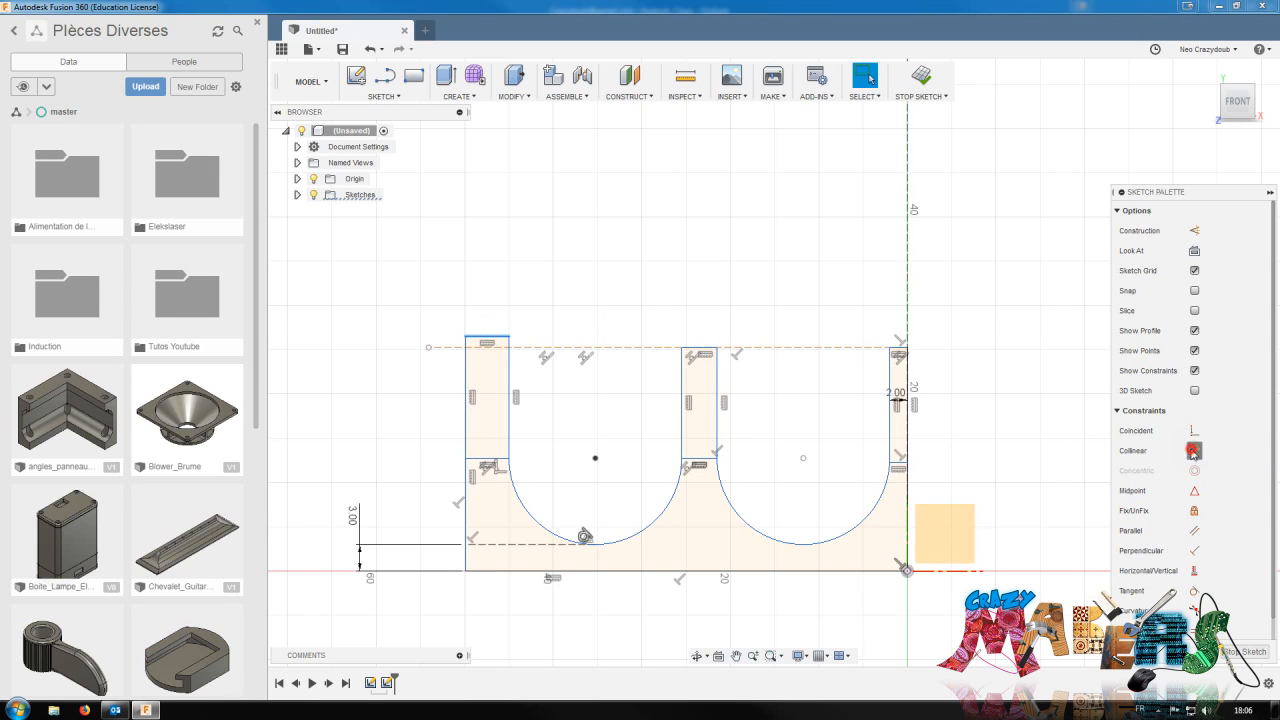
left_click(542, 349)
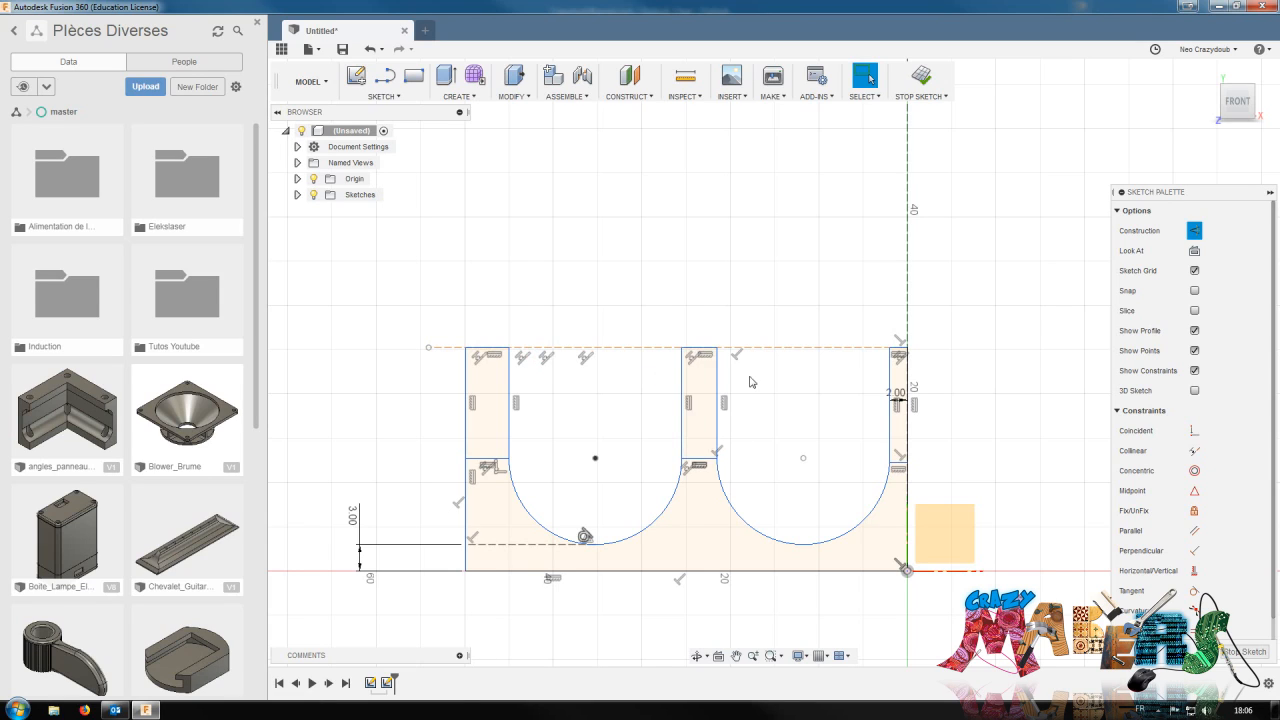
Remove the horizontal ledge segments that separate the middle, 2 mm and outer walls from the base profile
key("t")
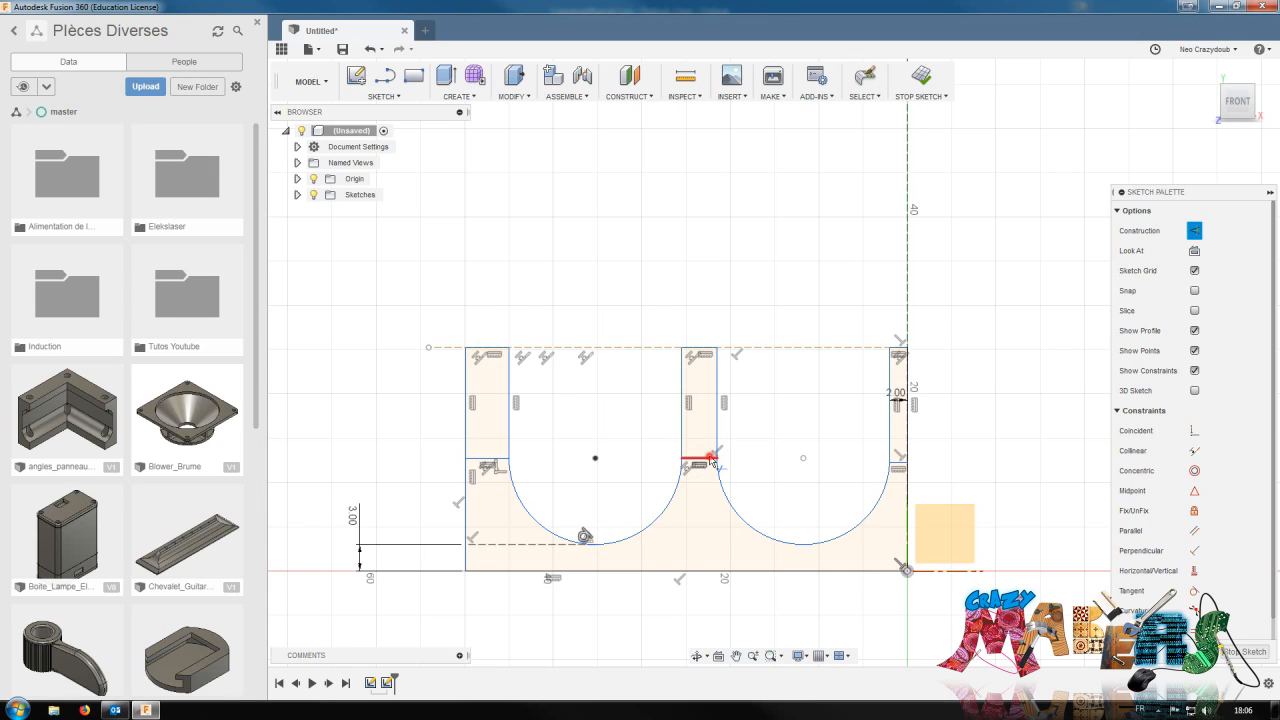
left_click(708, 459)
key("Escape")
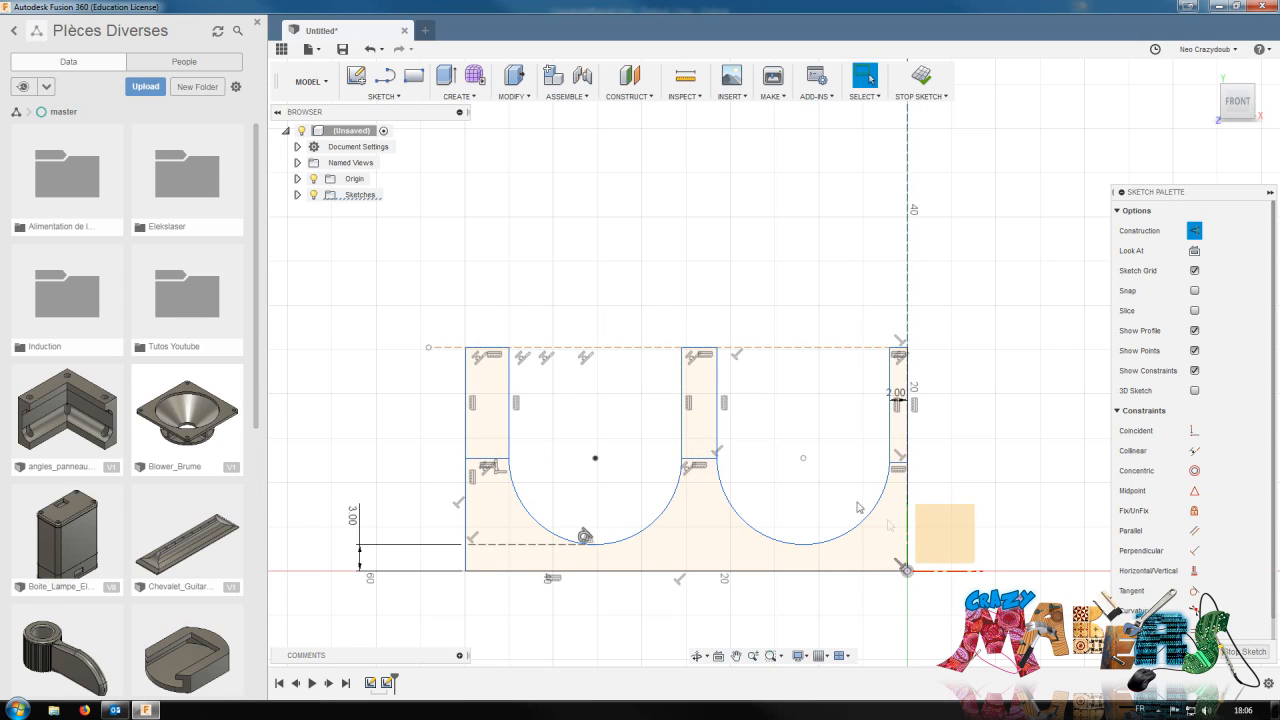
left_click(703, 460)
key("Delete")
left_click(898, 464)
key("Delete")
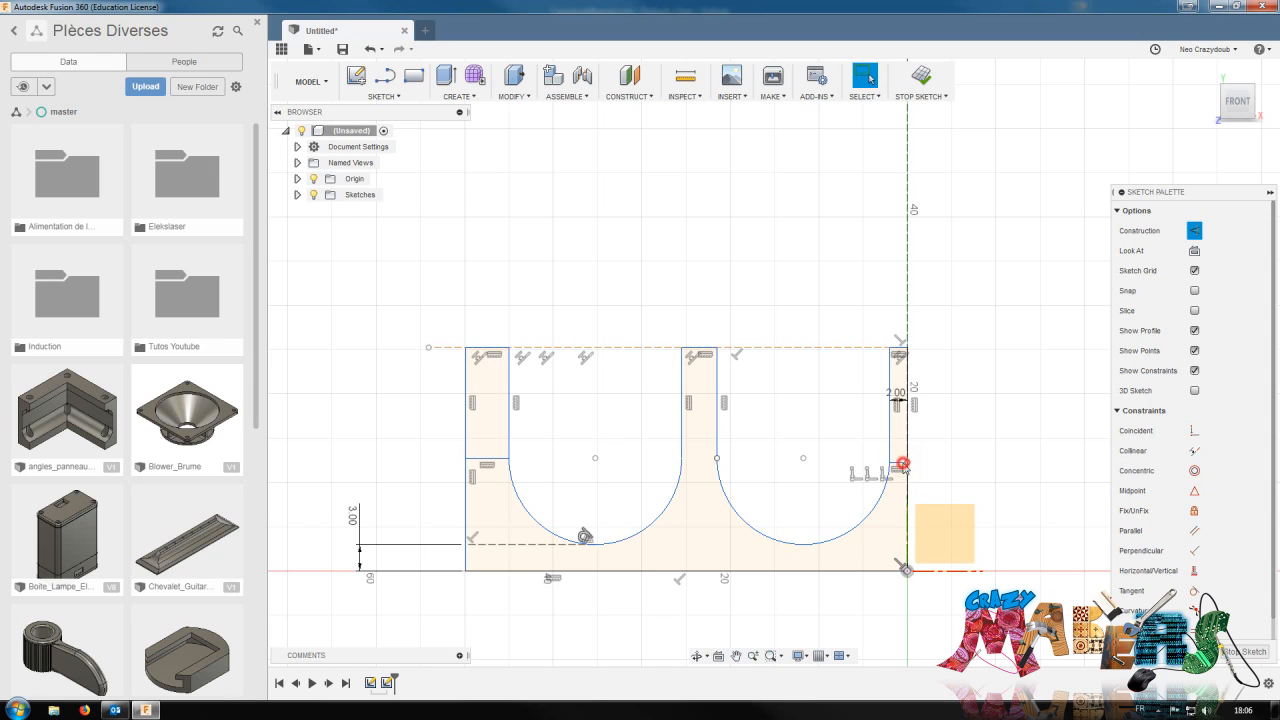
left_click(500, 460)
key("Delete")
left_click(553, 427)
scroll(697, 475, "up", 5)
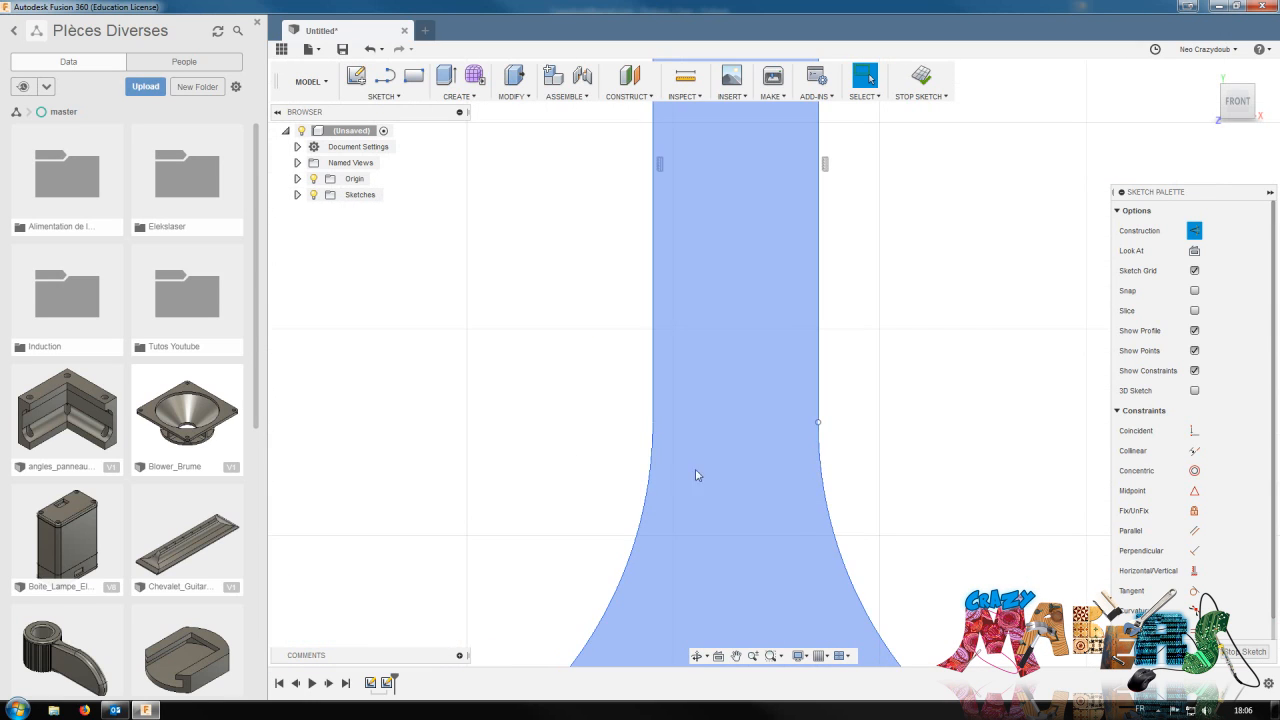
scroll(806, 514, "down", 5)
scroll(913, 500, "down", 3)
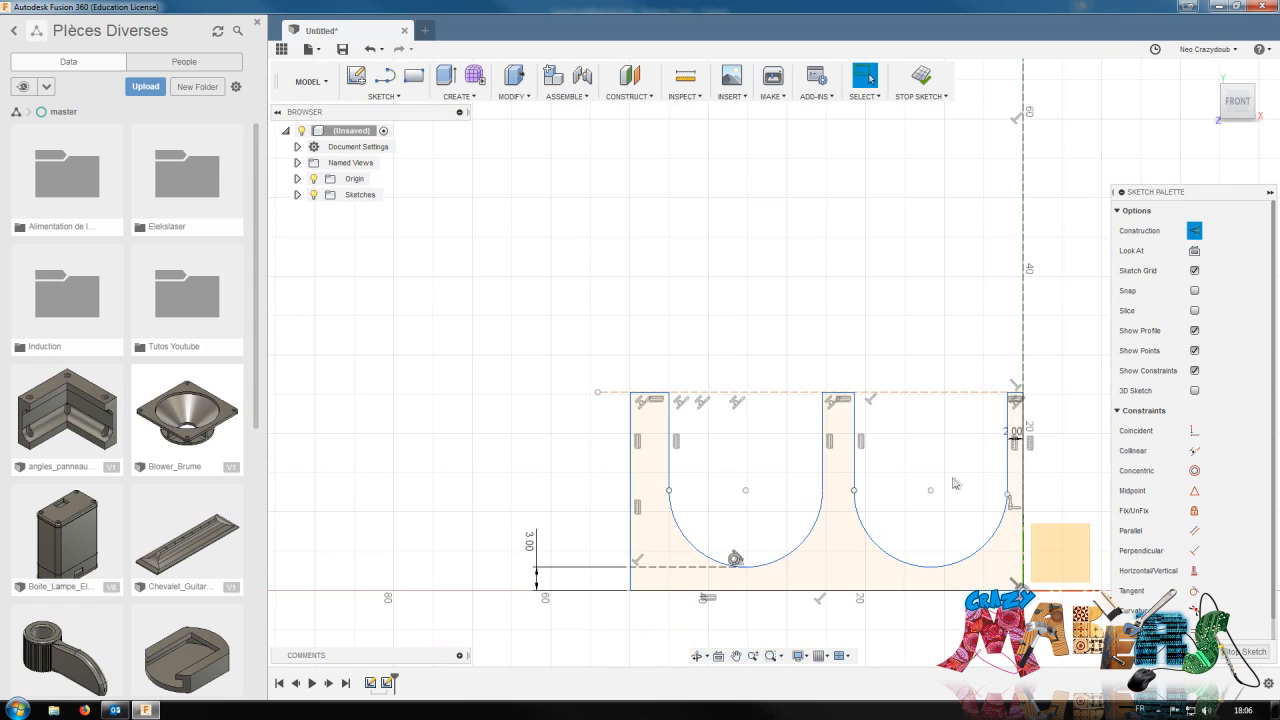
middle_click_drag(975, 500, 833, 476)
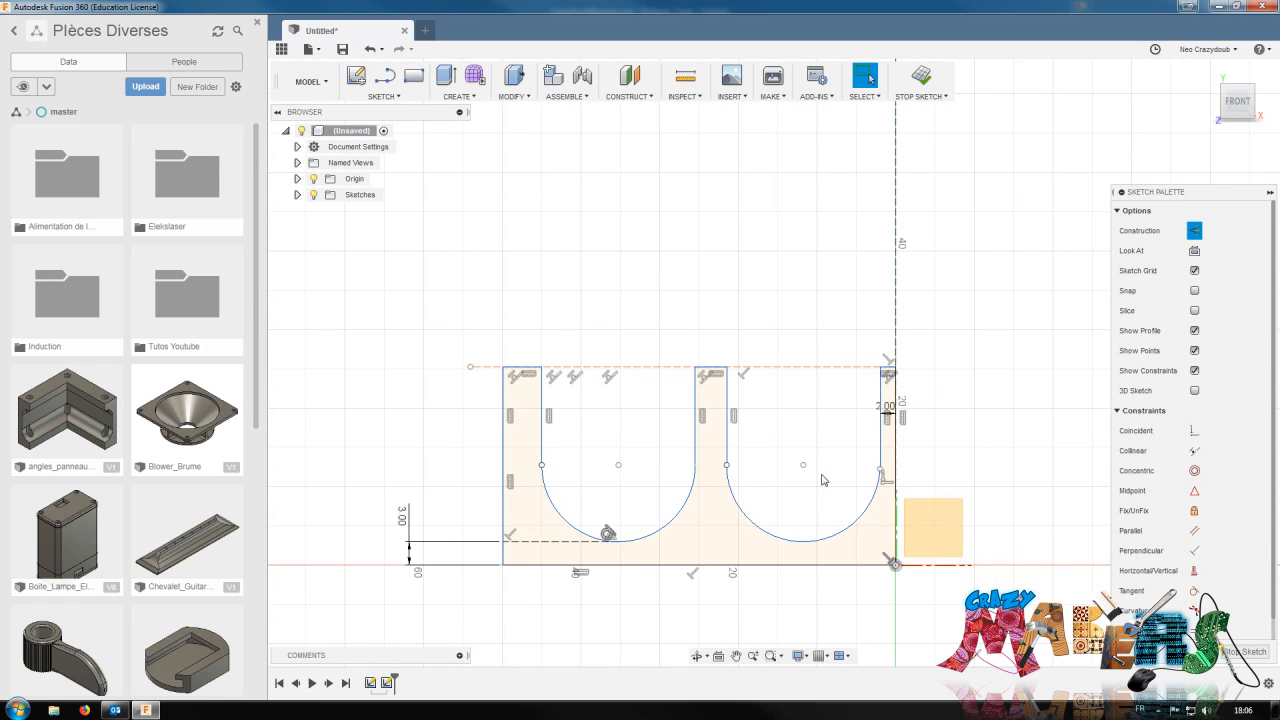
key("d")
left_click(654, 368)
left_click(675, 565)
key("Escape")
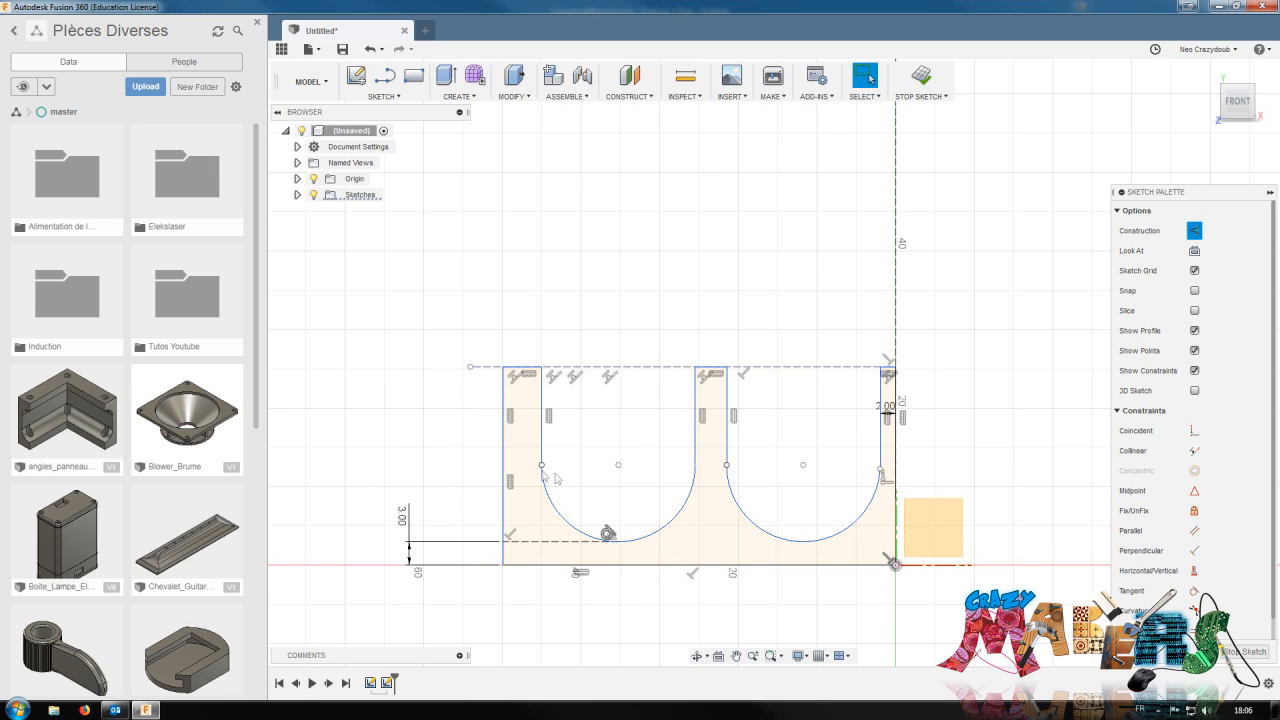
key("f")
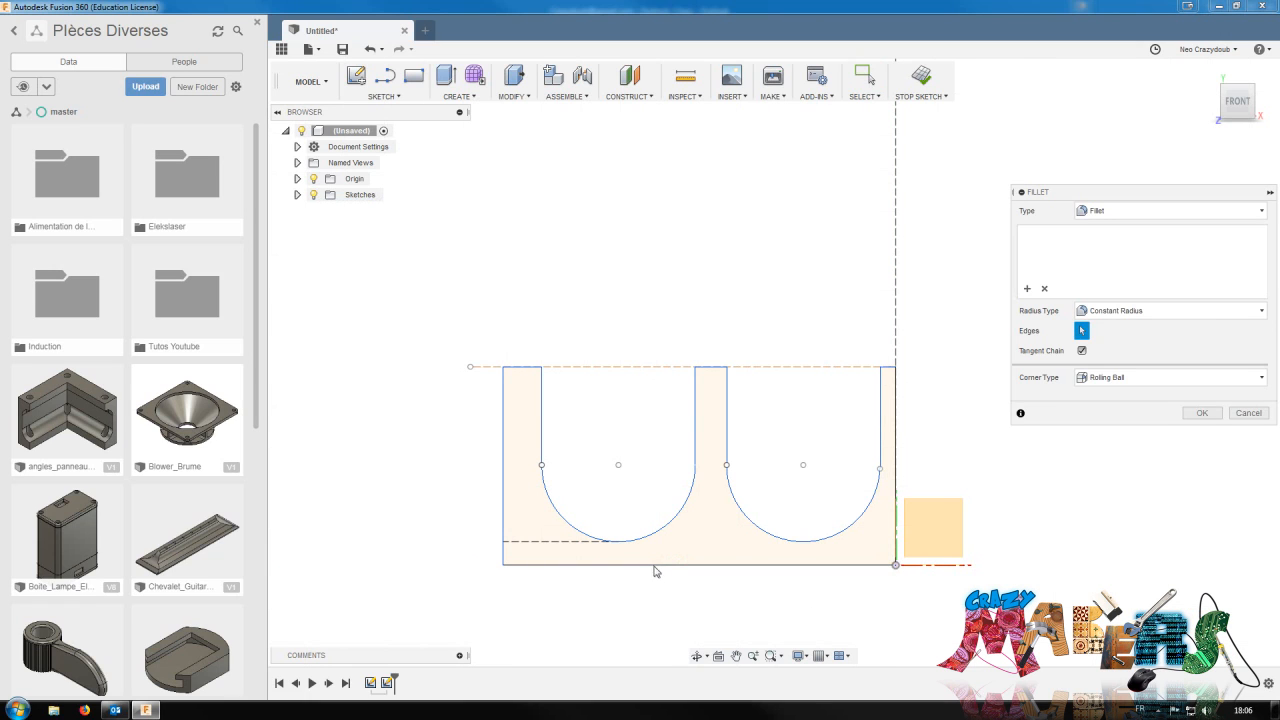
left_click(1247, 413)
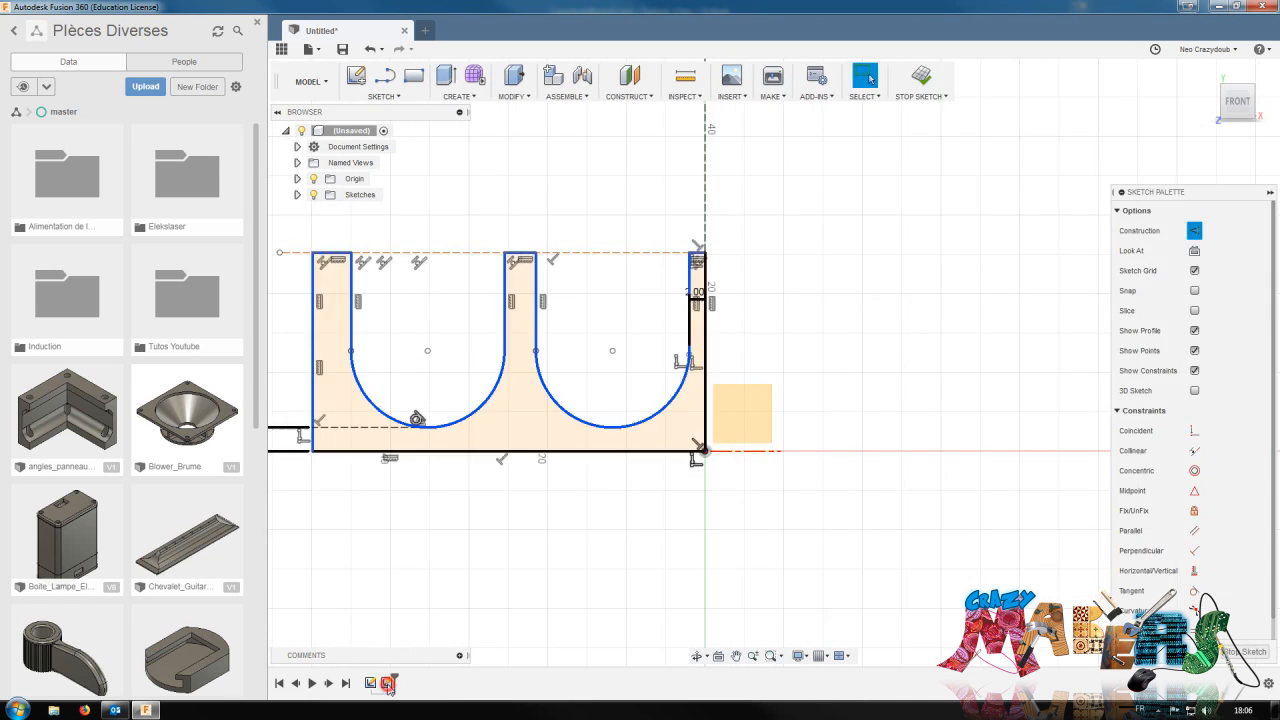
Leave the sketch and delete the first sketch in the timeline, accepting the deletion despite its references
right_click(370, 684)
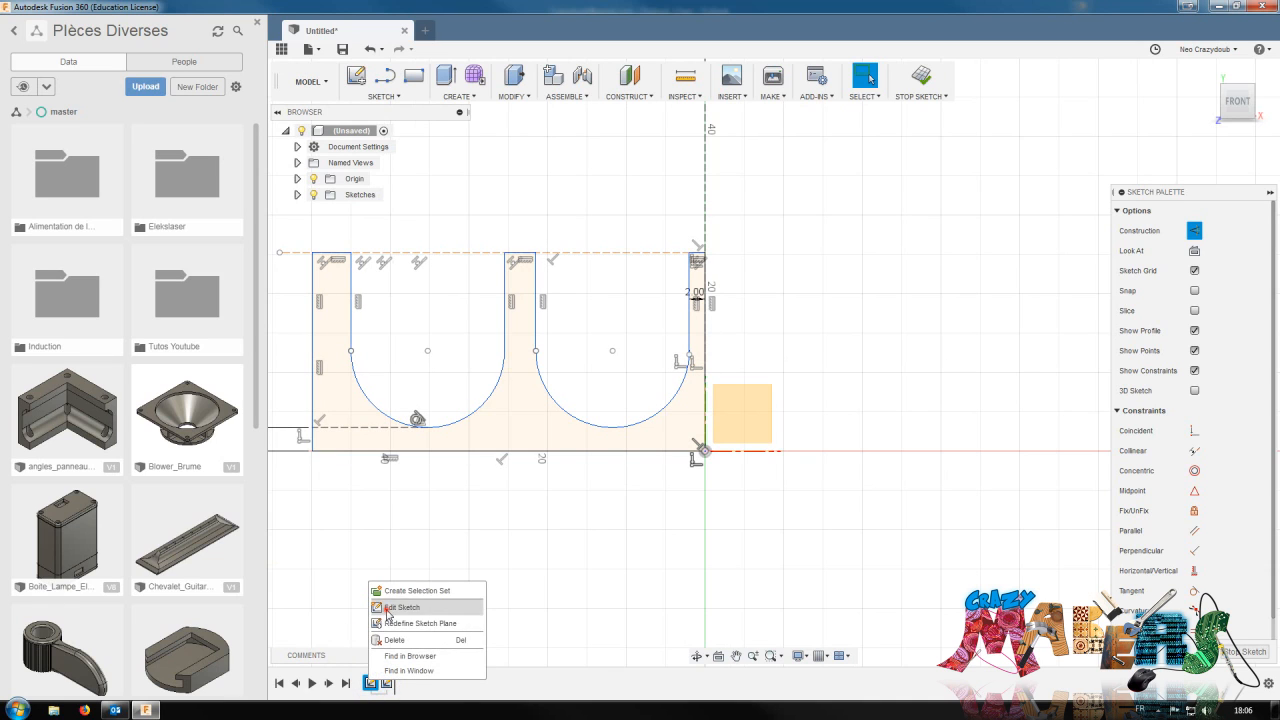
left_click(388, 609)
left_click(1245, 651)
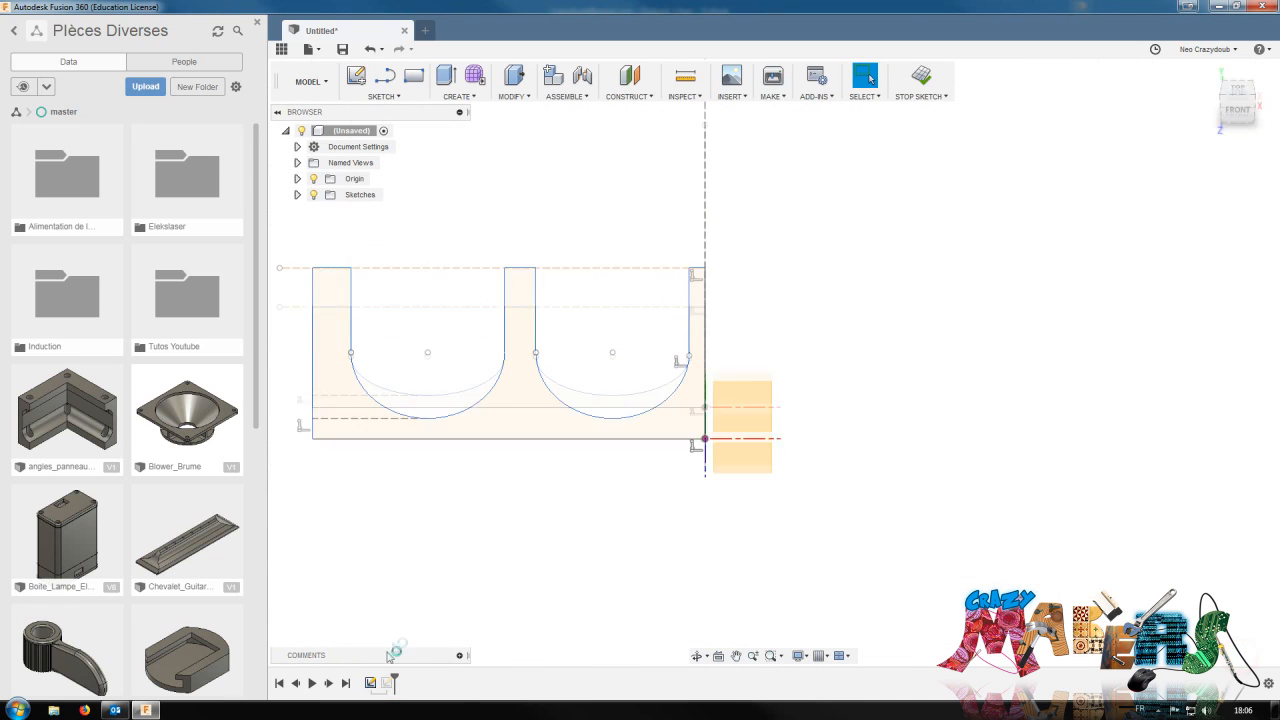
right_click(370, 684)
left_click(398, 595)
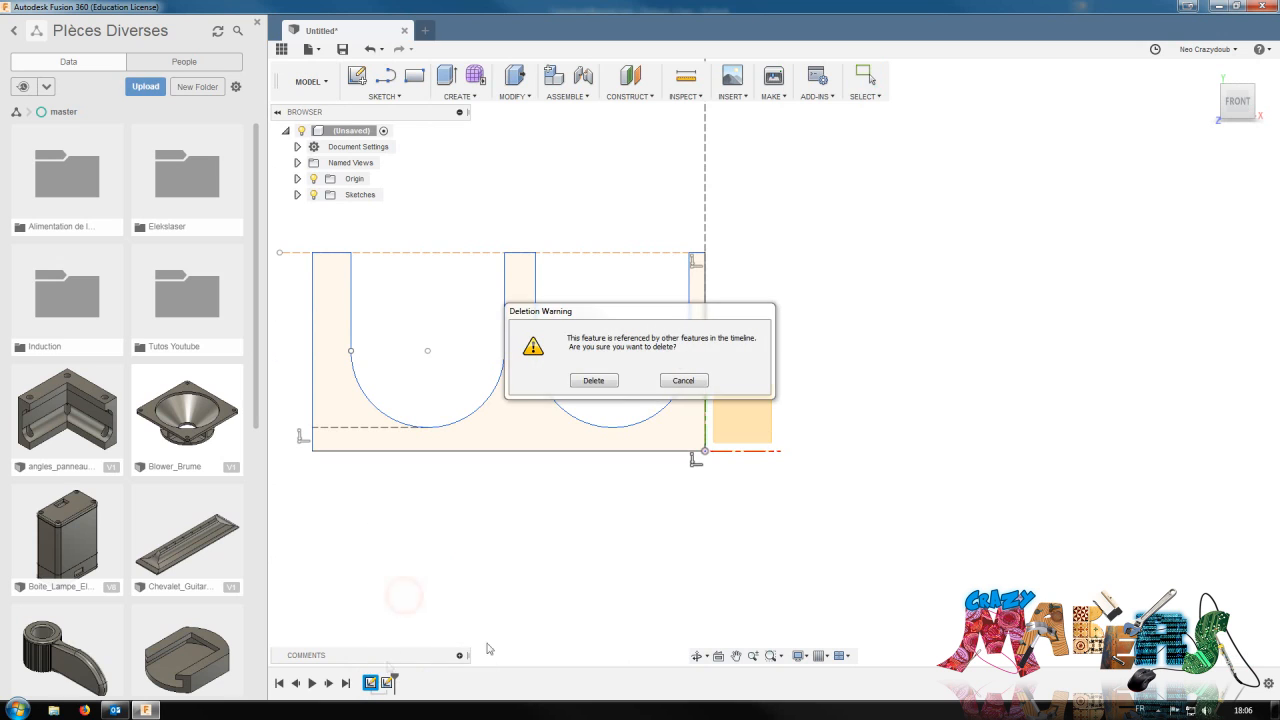
left_click(596, 381)
Reopen the remaining profile sketch for editing
right_click(370, 683)
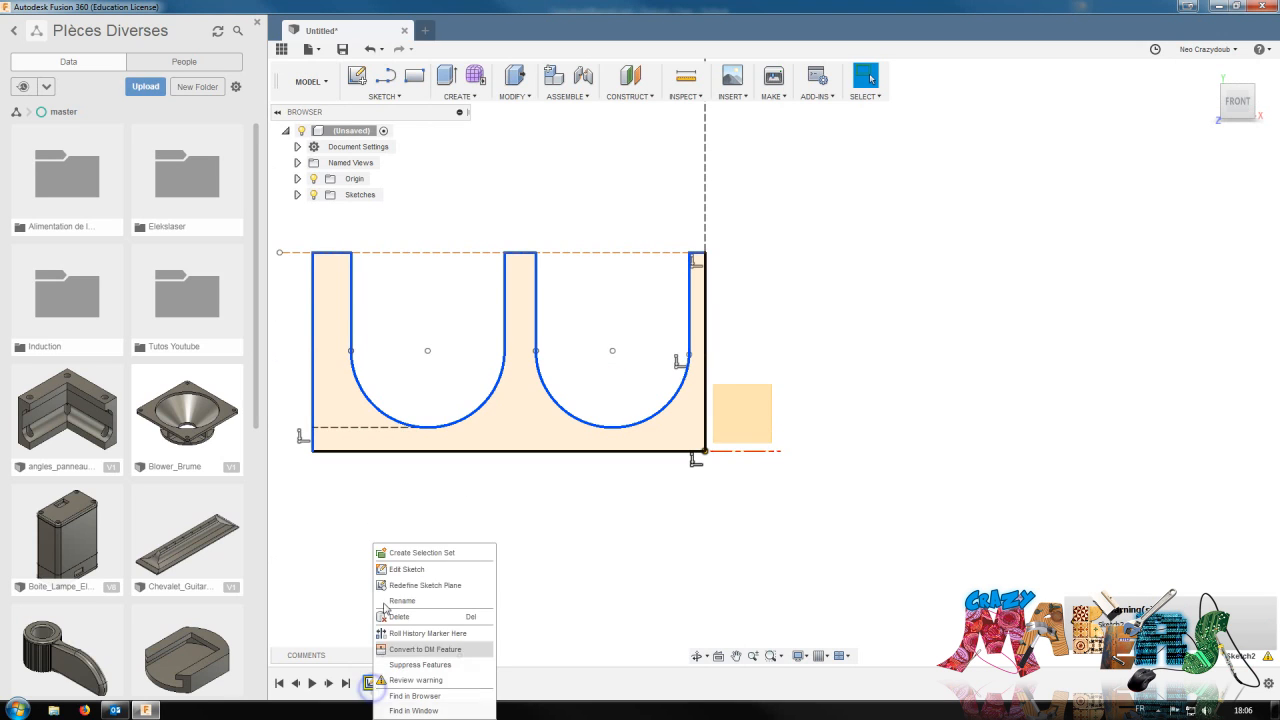
left_click(408, 569)
middle_click_drag(654, 380, 1023, 430)
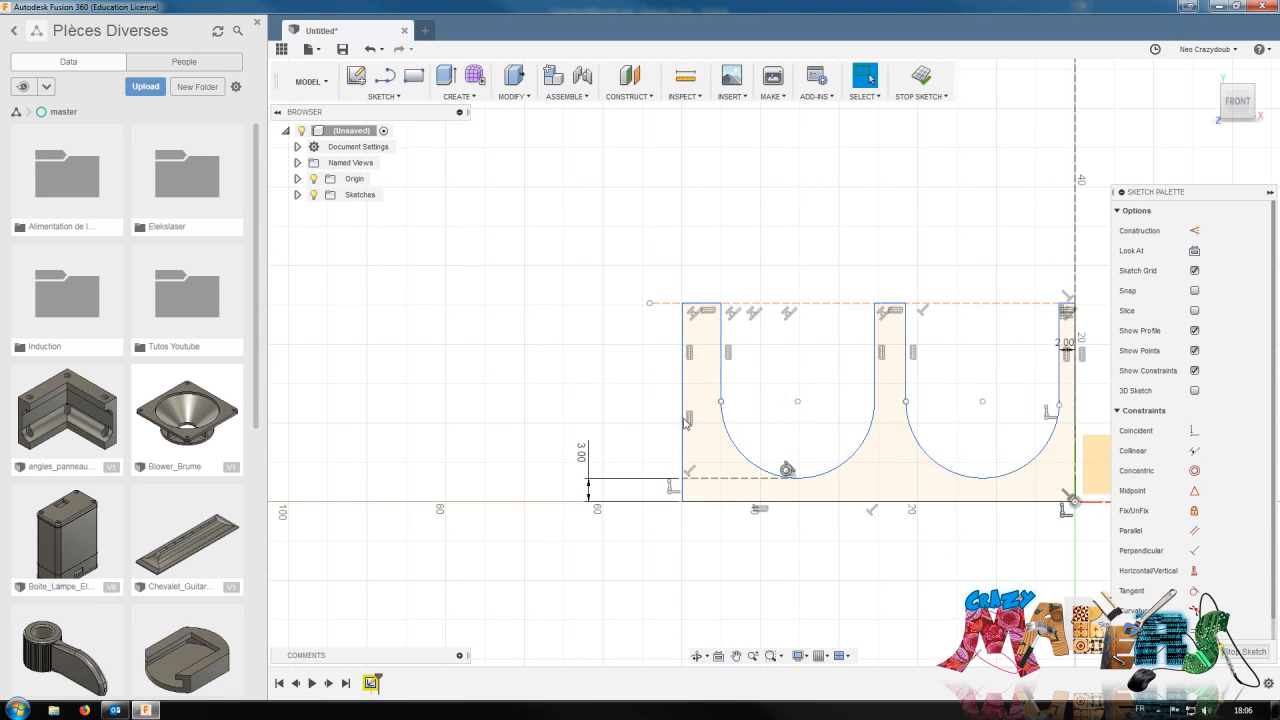
middle_click_drag(840, 504, 702, 477)
Dimension the overall height between the base line and the upper construction line, and set it to 21 mm
left_click(707, 472)
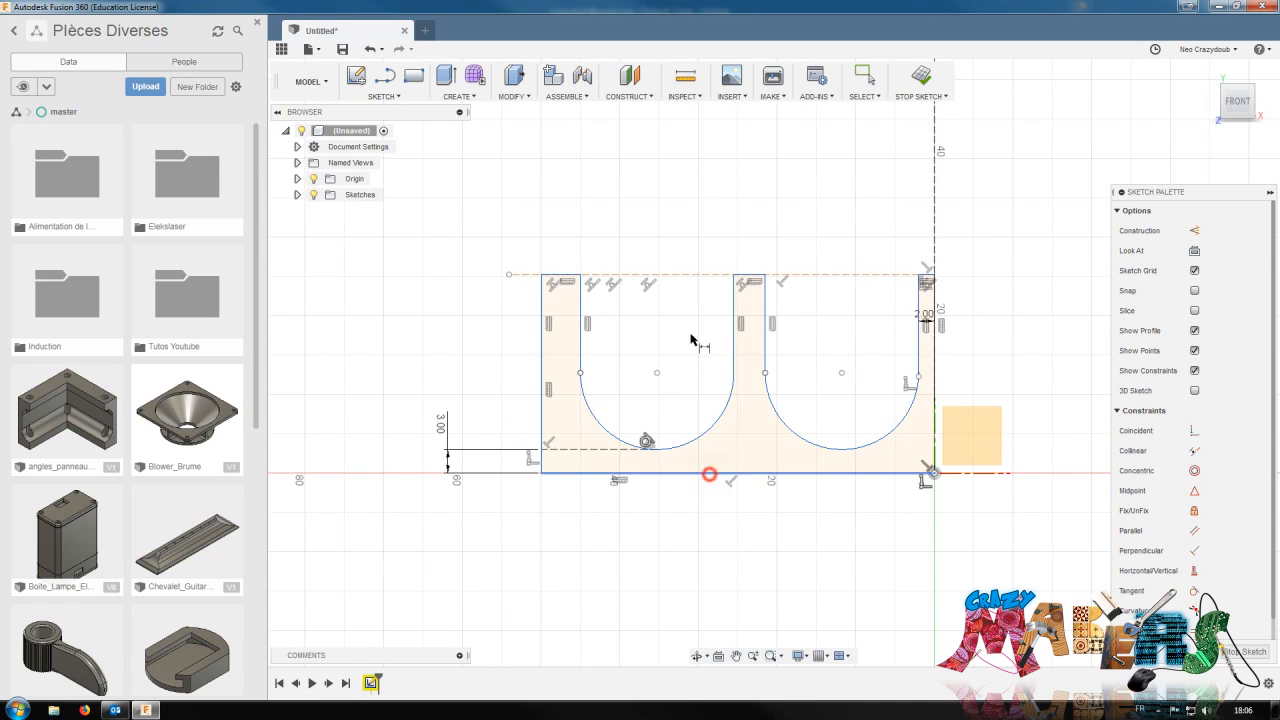
left_click(702, 274, "ctrl")
left_click(403, 314)
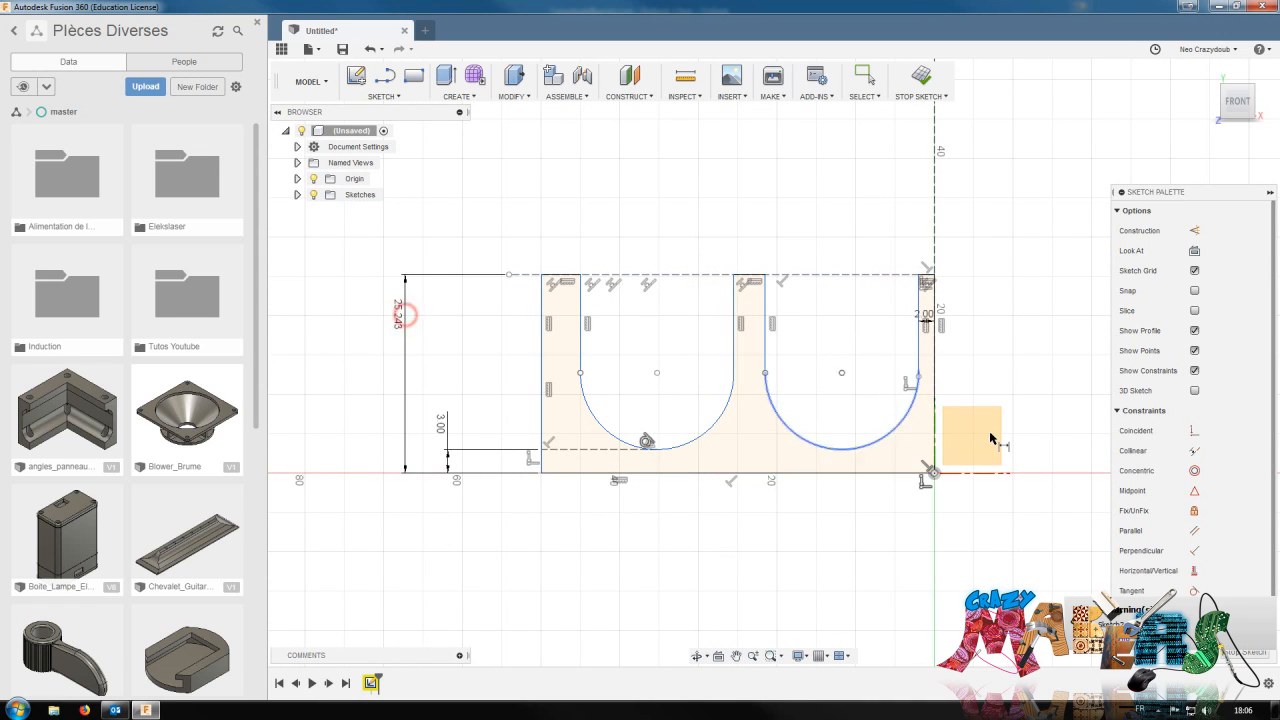
double_click(398, 314)
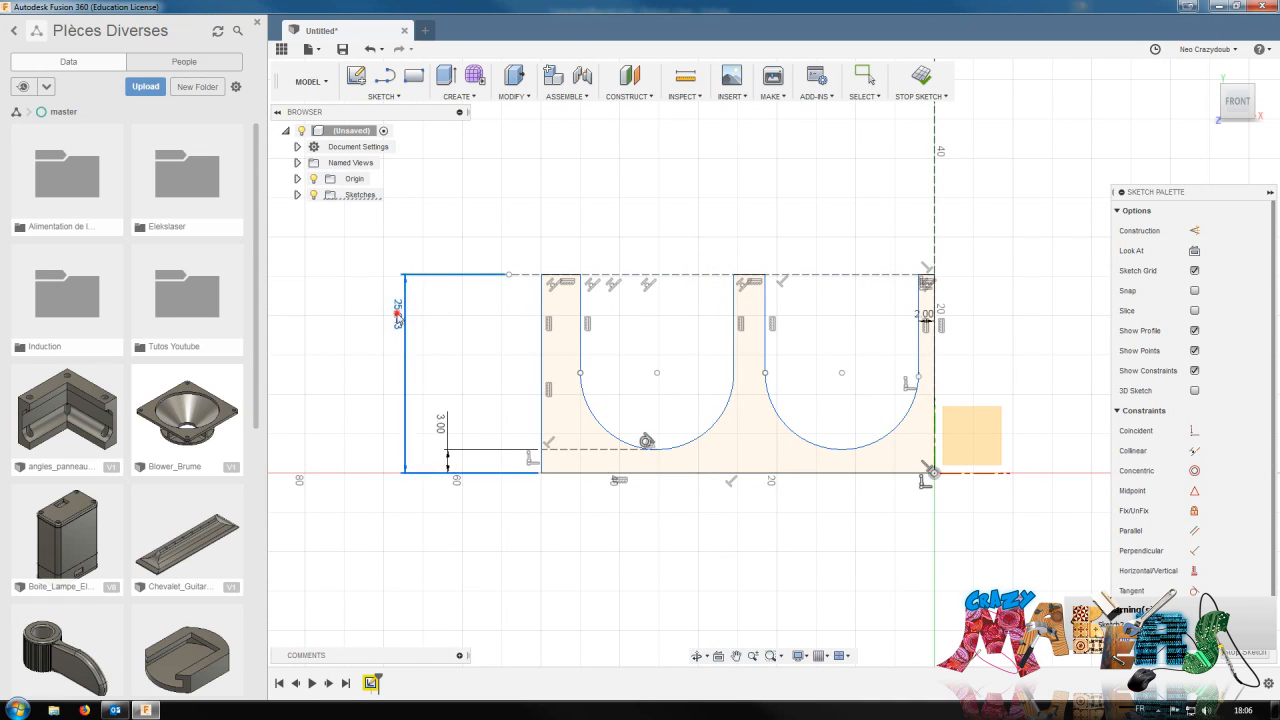
key("Return")
middle_click_drag(812, 564, 693, 580)
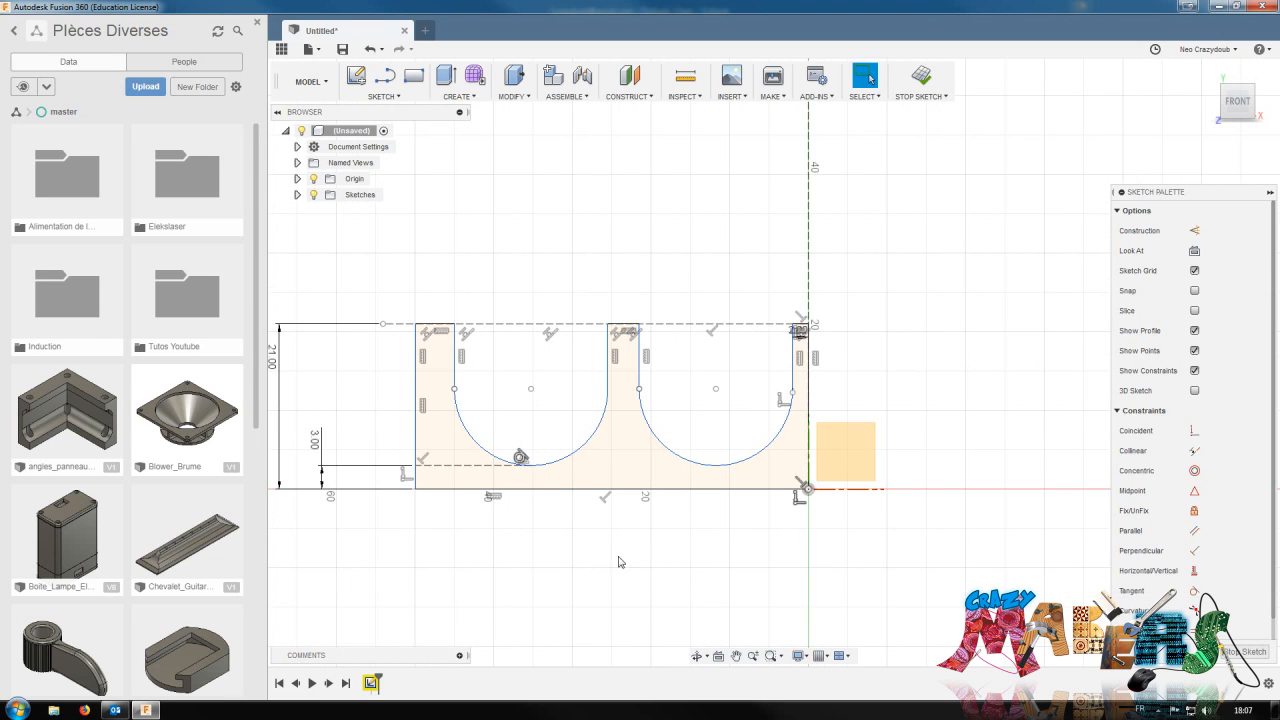
Change the profile's overall height dimension to 19 mm, and finally to 15 mm
middle_click_drag(618, 562, 745, 565)
double_click(403, 358)
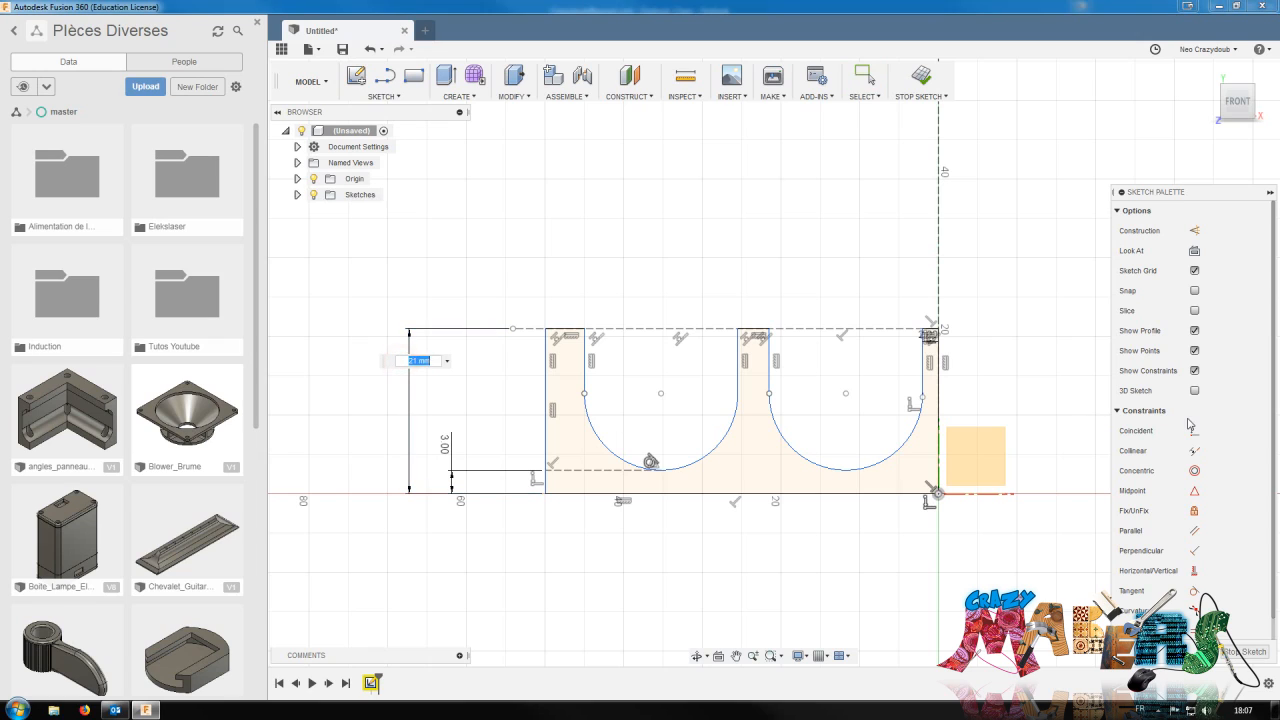
key("Return")
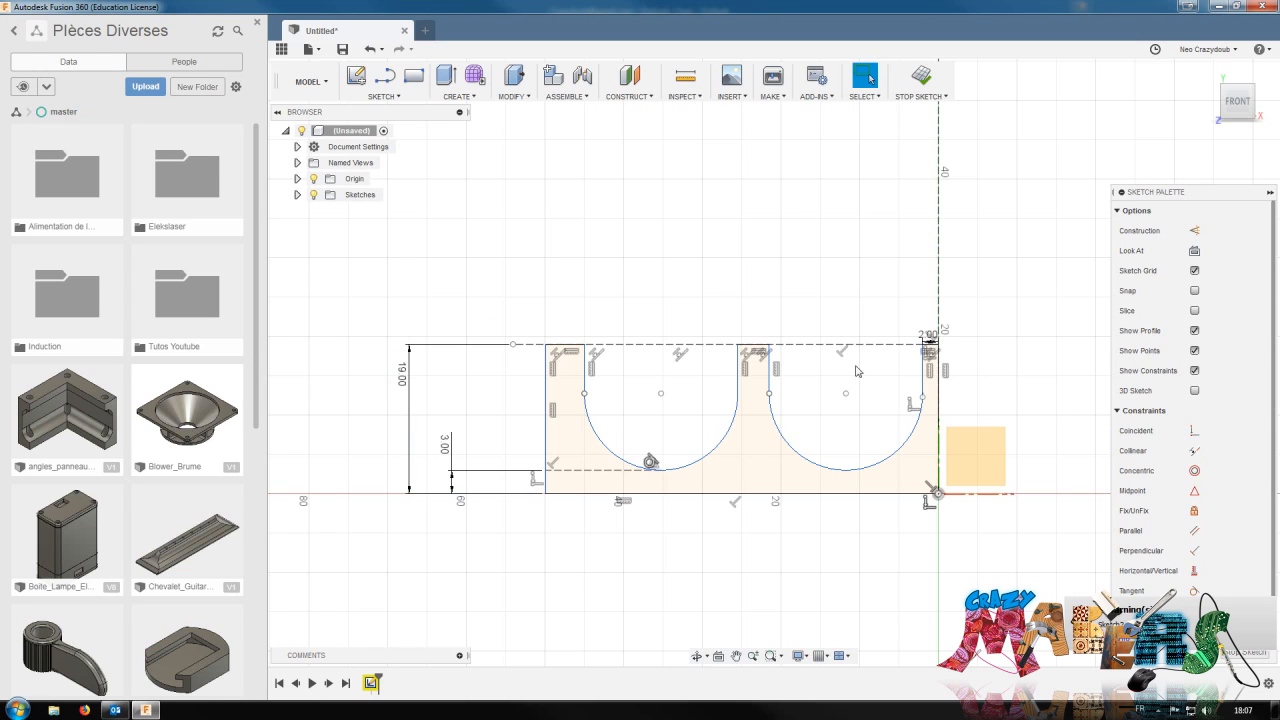
double_click(401, 374)
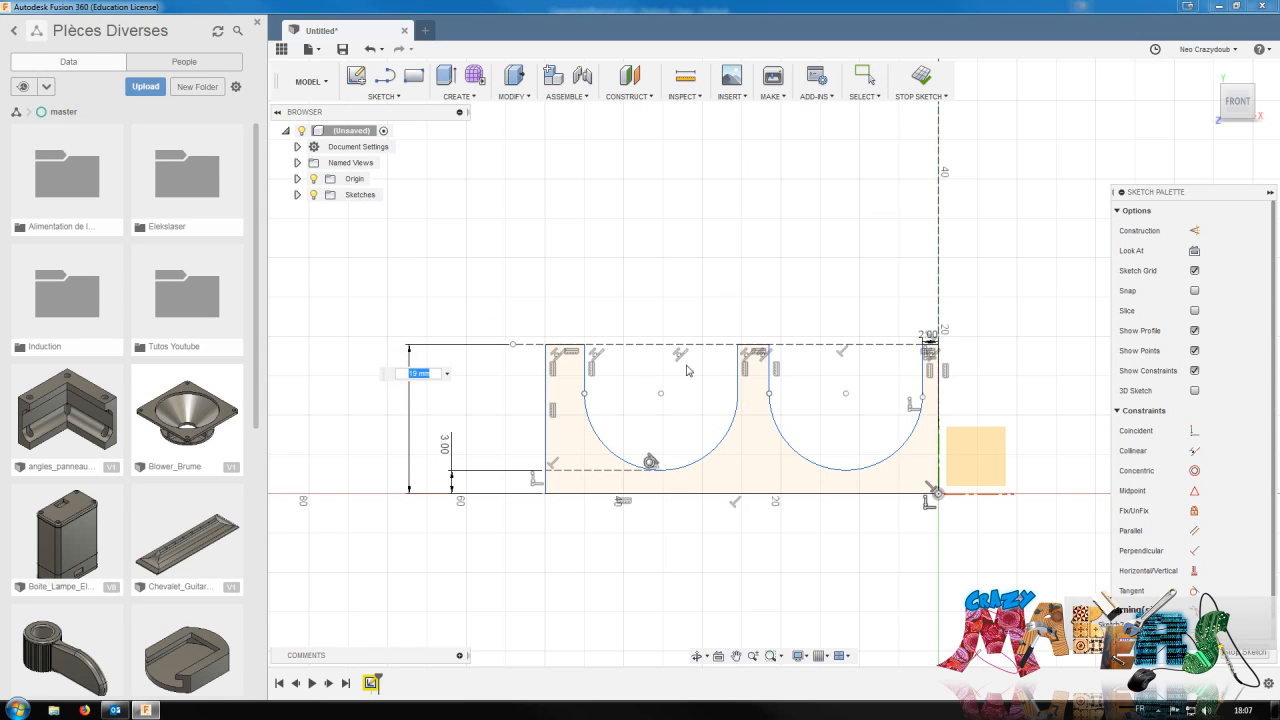
type("15")
key("Return")
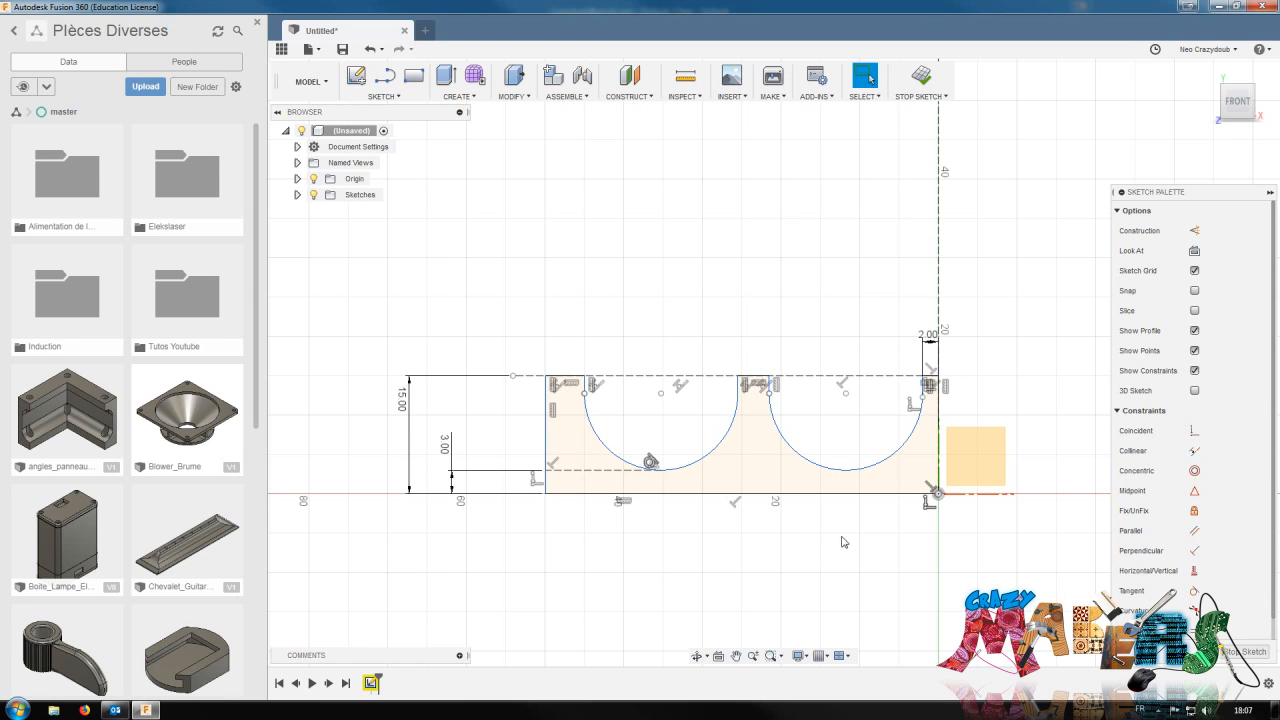
middle_click_drag(969, 471, 857, 466)
scroll(838, 465, "up", 4)
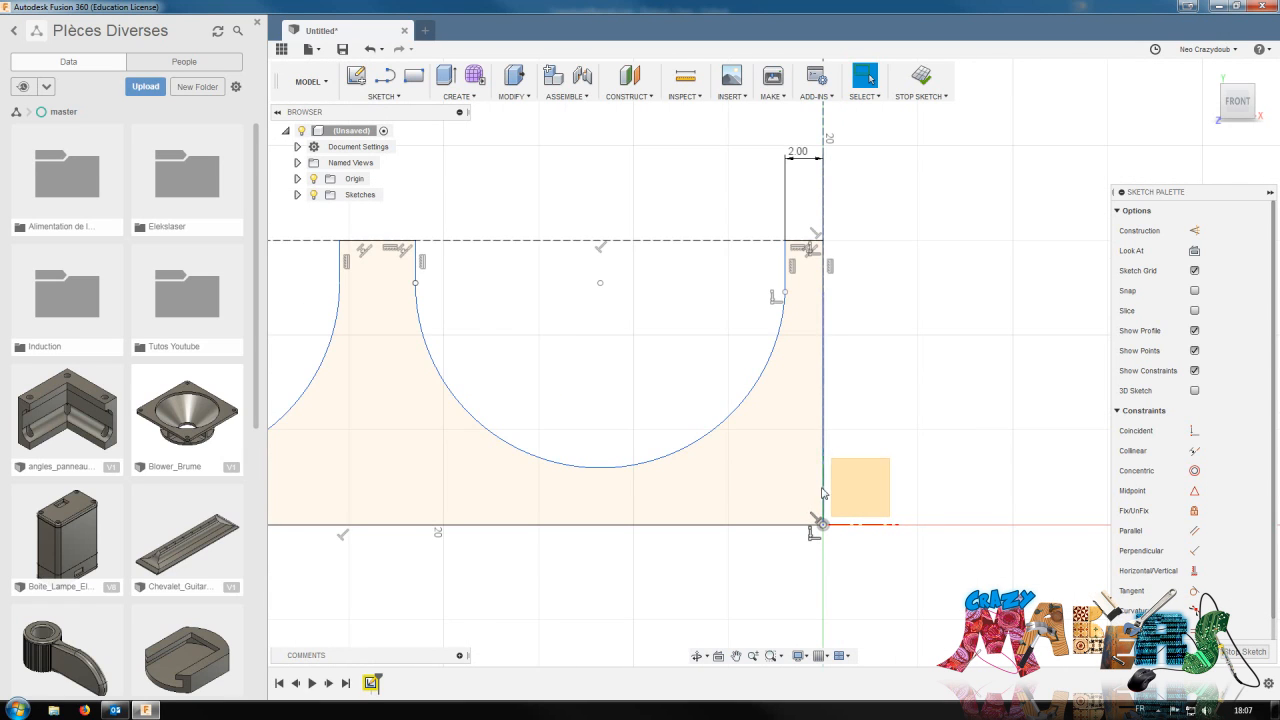
scroll(712, 512, "down", 2)
scroll(643, 534, "down", 1)
middle_click_drag(701, 594, 984, 571)
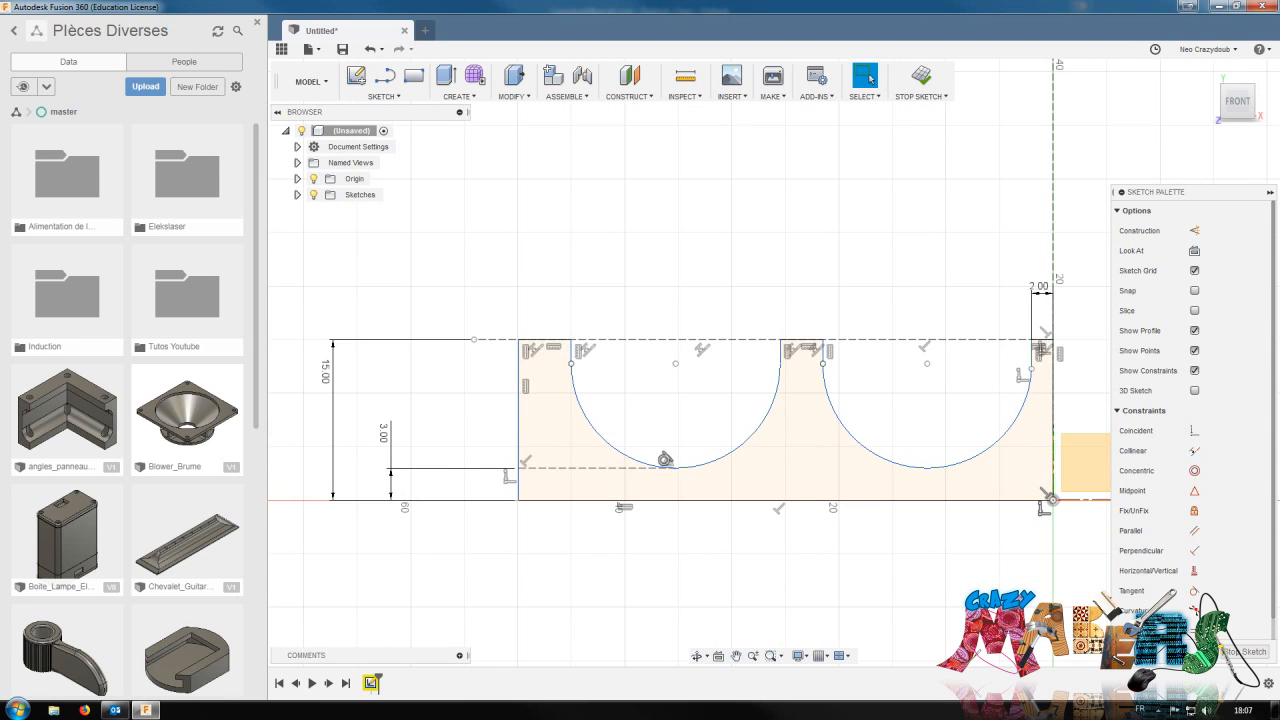
Close and reopen the profile sketch, and delete the lower vertical edge that closes the profile along the vertical axis
left_click(1245, 651)
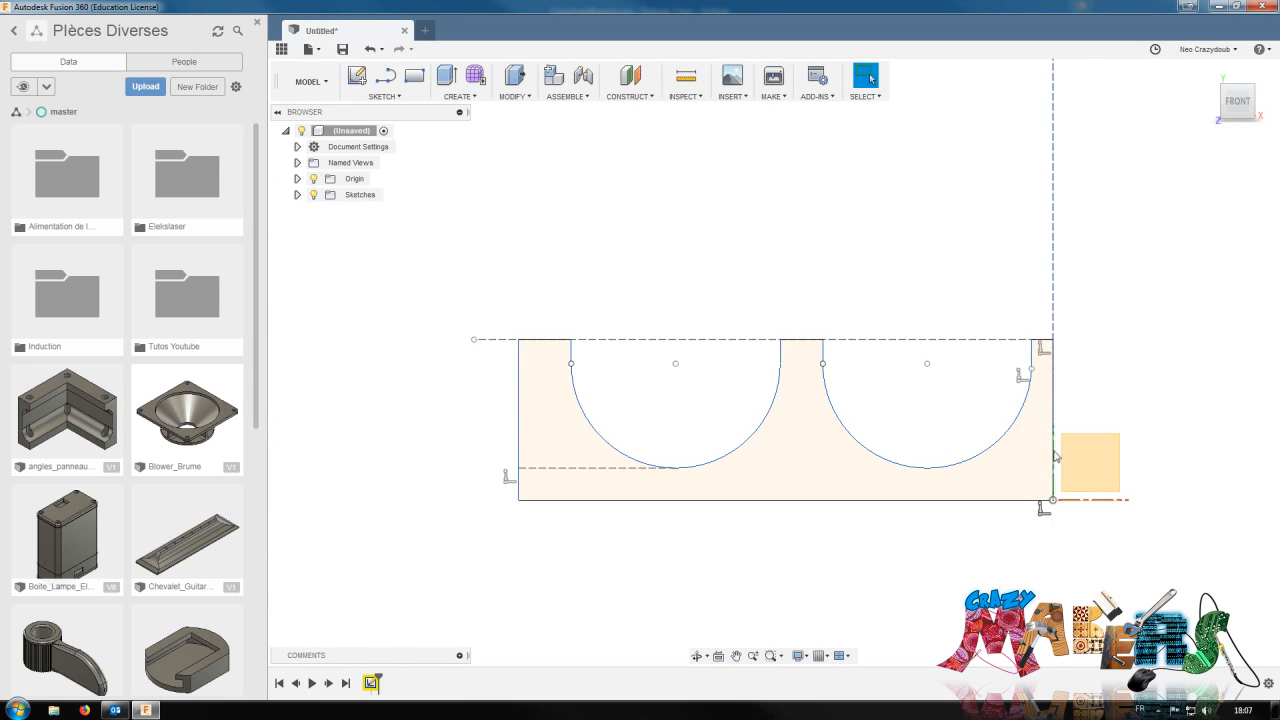
right_click(370, 683)
left_click(420, 529)
middle_click_drag(1083, 440, 864, 504)
scroll(855, 503, "up", 5)
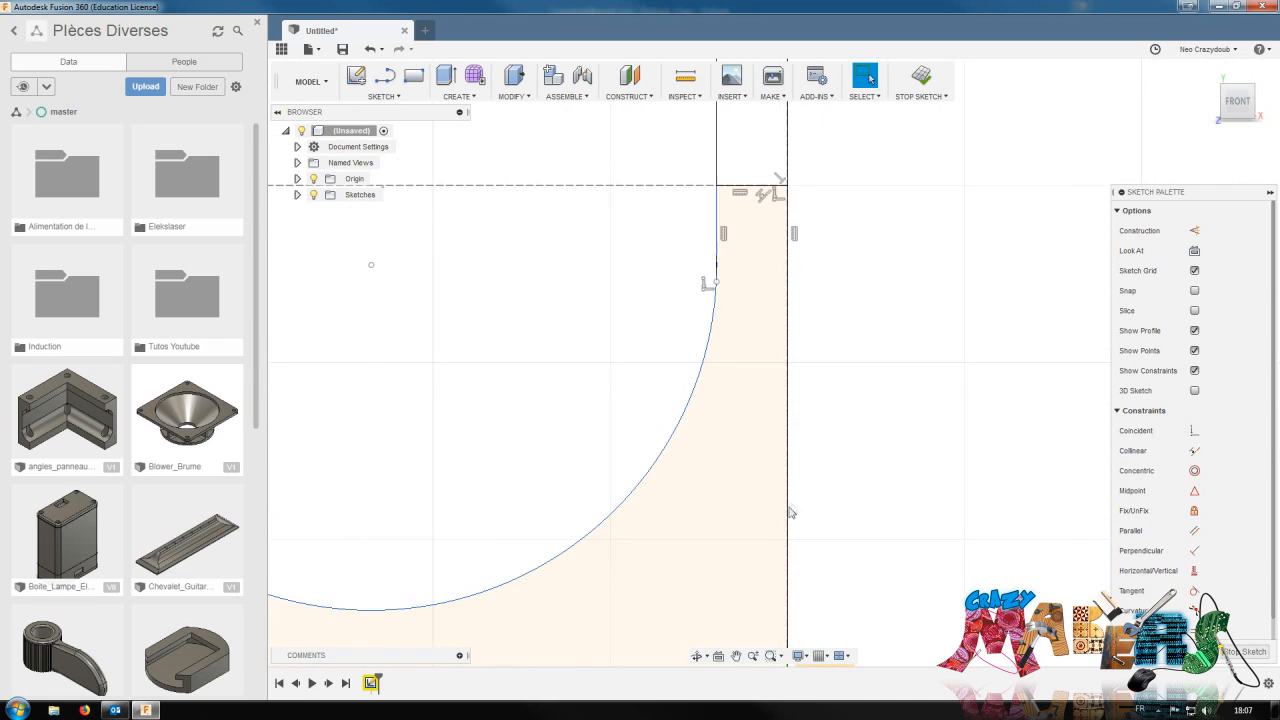
left_click(788, 516)
left_click(788, 520)
left_click(786, 523)
scroll(797, 534, "down", 2)
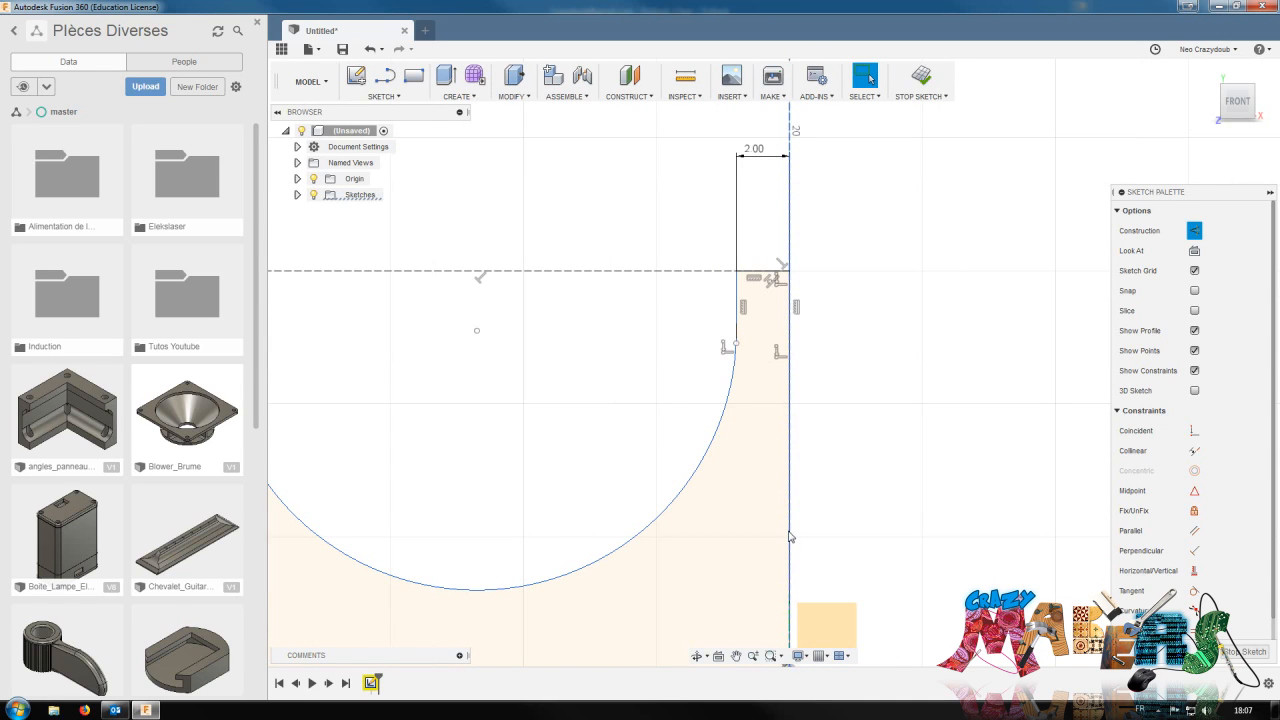
left_click(791, 531)
left_click(788, 531)
scroll(788, 528, "down", 2)
left_click(789, 528)
left_click(789, 515)
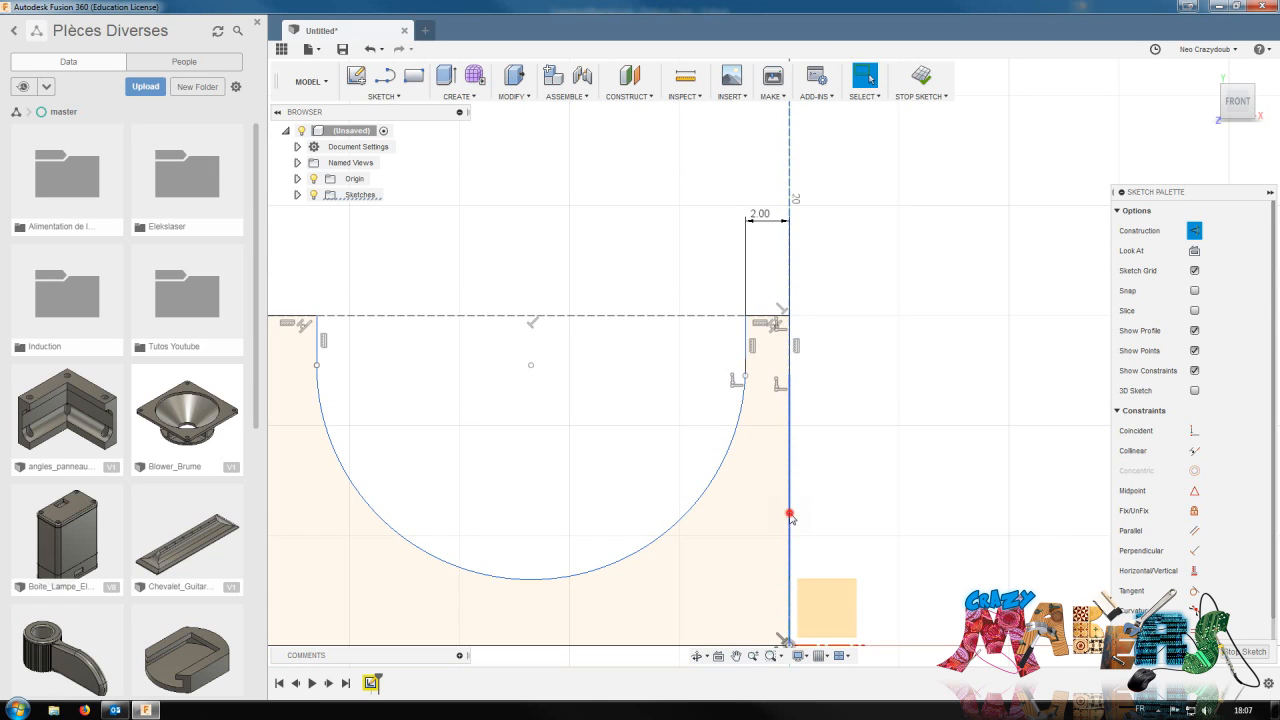
key("Delete")
Delete the vertical construction line through the origin and the short leftover edge of the 2 mm wall on that axis
scroll(756, 531, "down", 2)
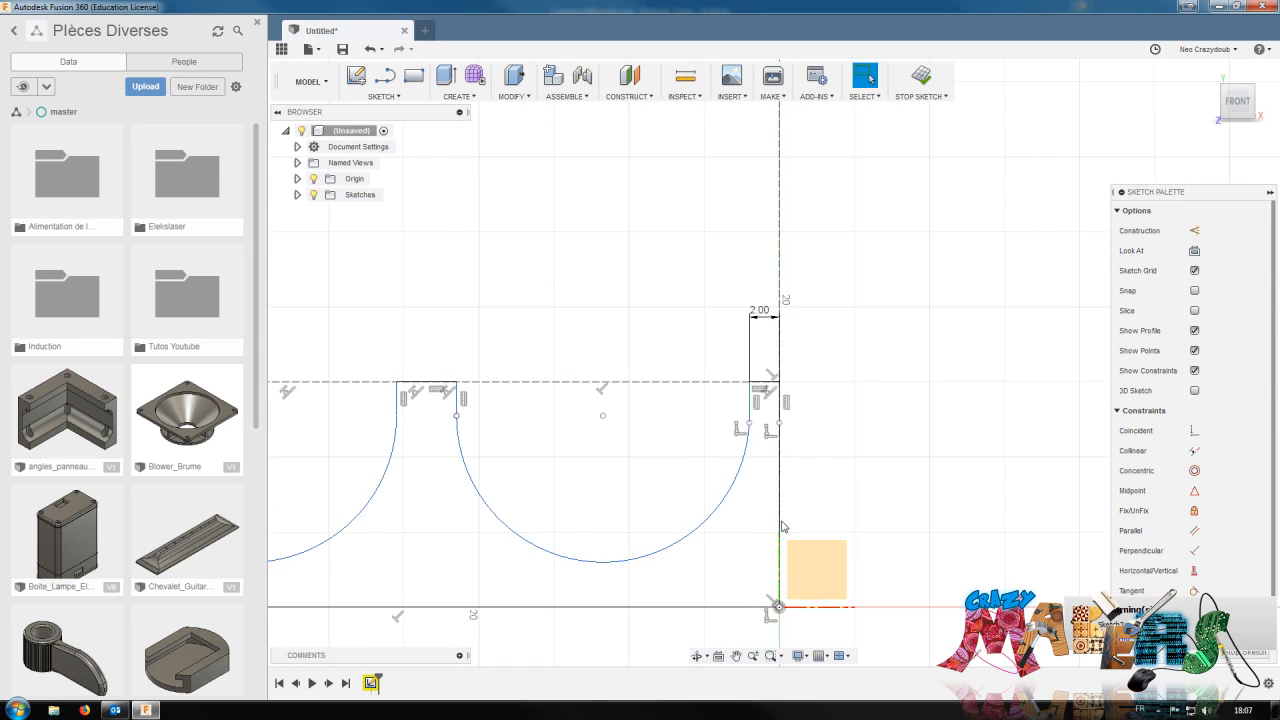
left_click(779, 520)
left_click(778, 496)
left_click(778, 495)
left_click(780, 494)
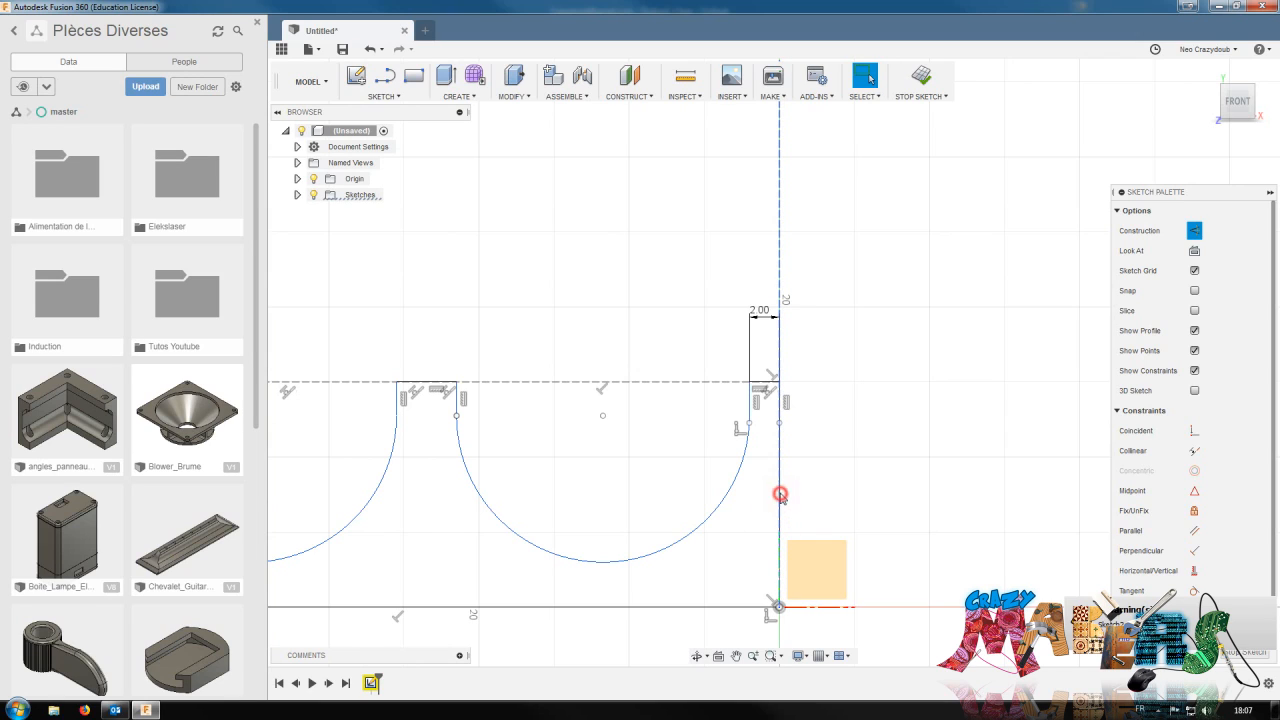
key("Delete")
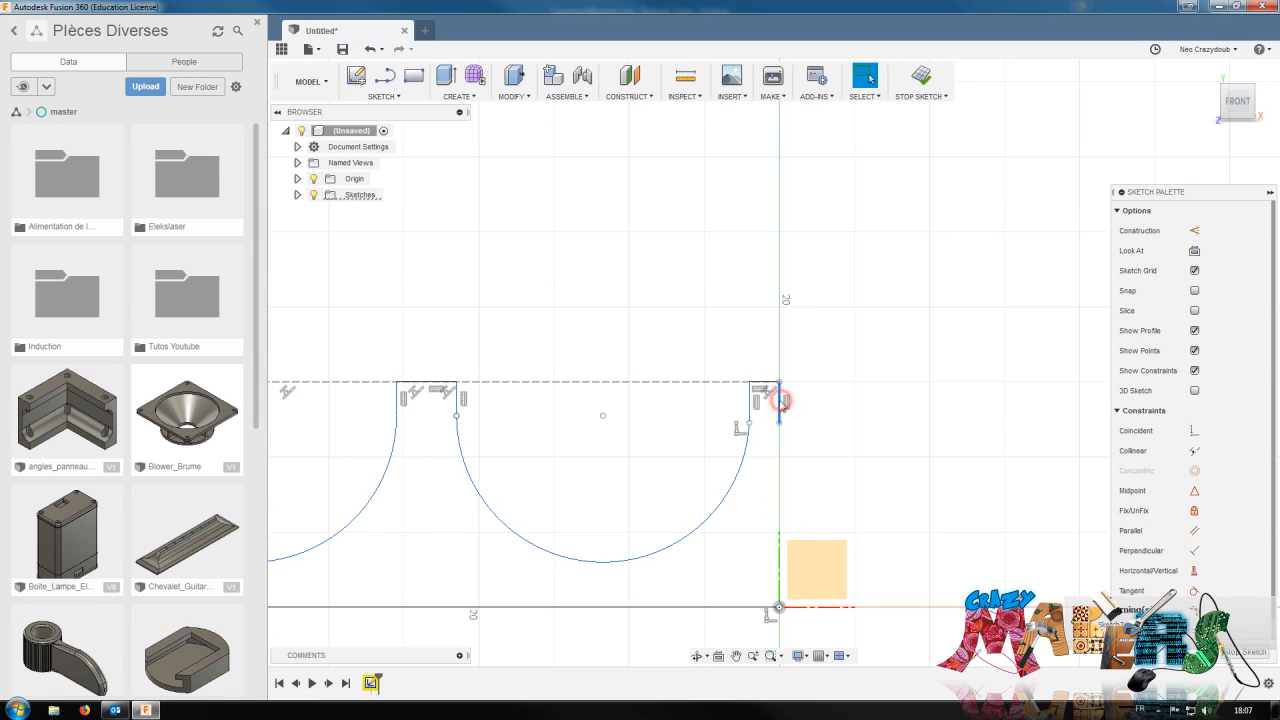
left_click(723, 381)
left_click(809, 380)
scroll(845, 471, "down", 3)
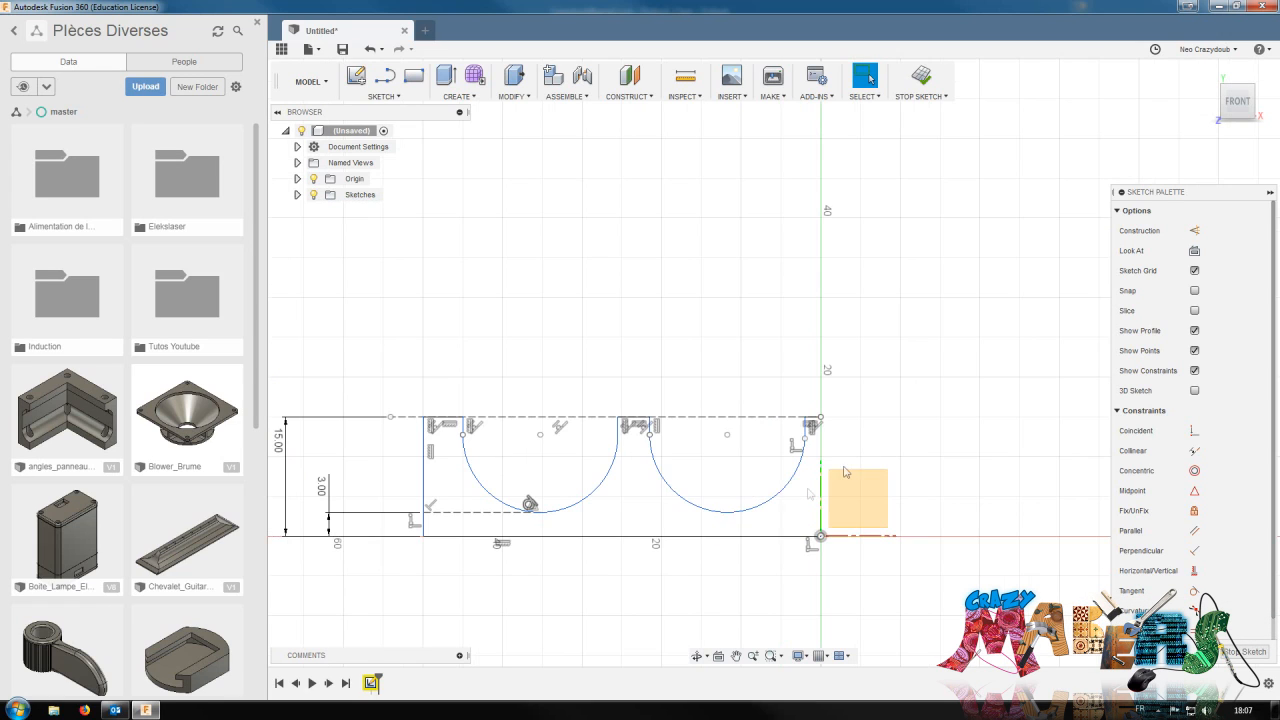
Check the open profile against the origin planes, inside and outside sketch editing and from a tilted view
scroll(502, 588, "up", 2)
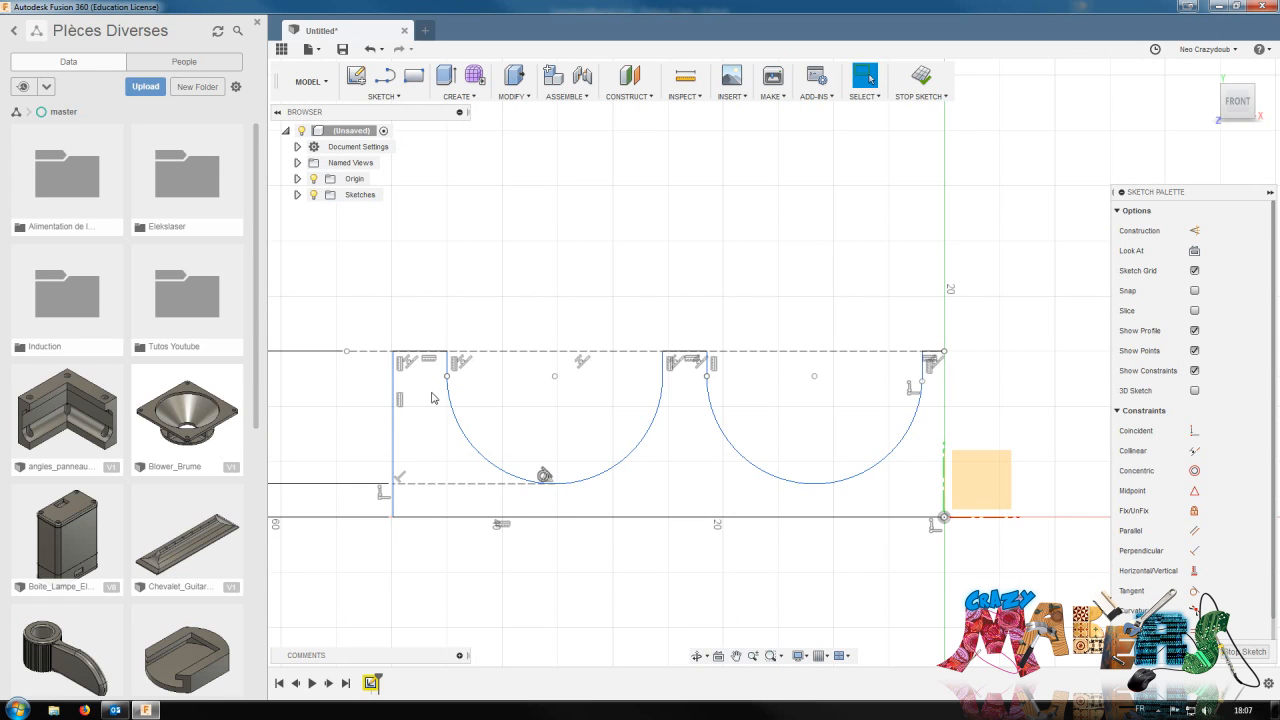
left_click(369, 352)
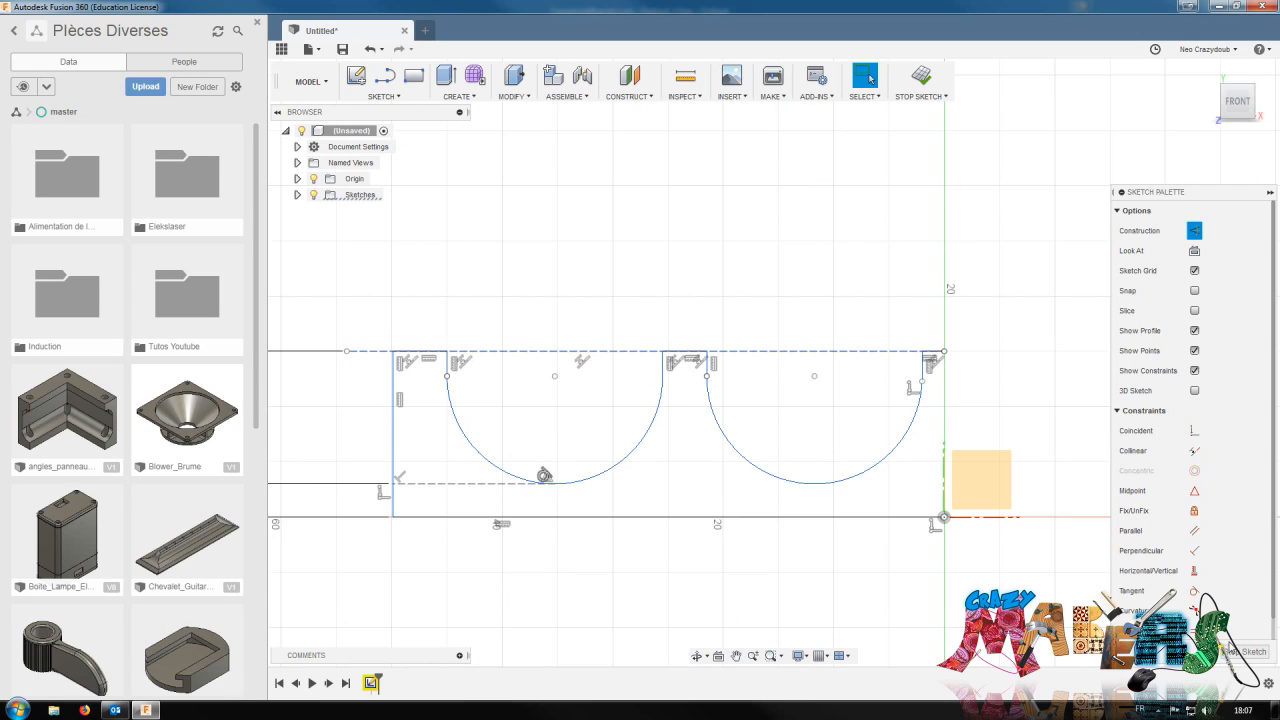
left_click(1242, 652)
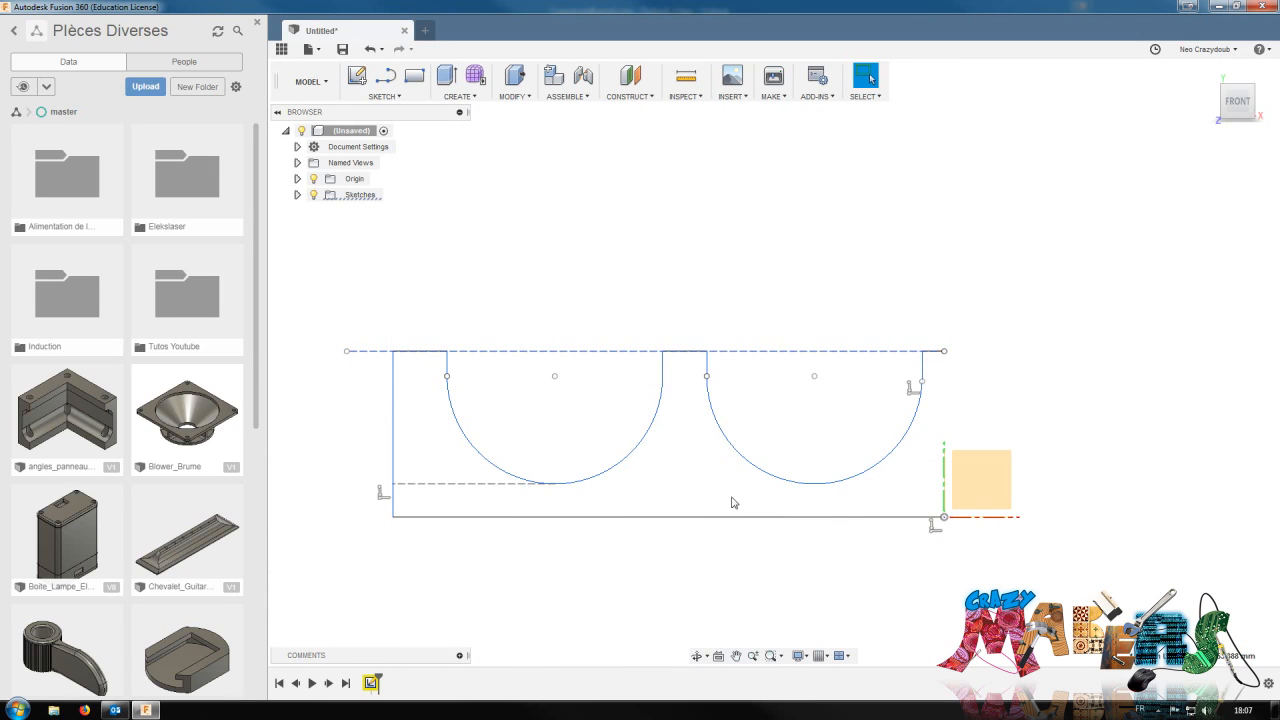
scroll(551, 490, "up", 2)
scroll(531, 531, "down", 2)
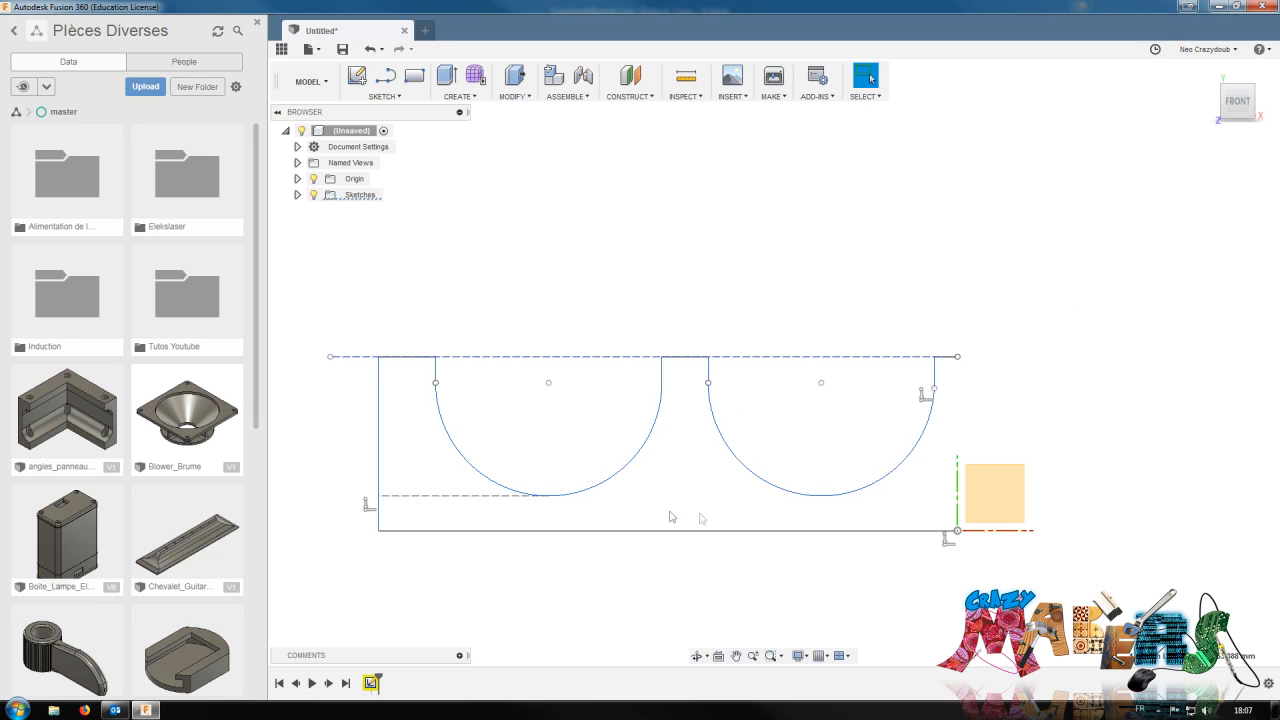
right_click(370, 683)
left_click(400, 528)
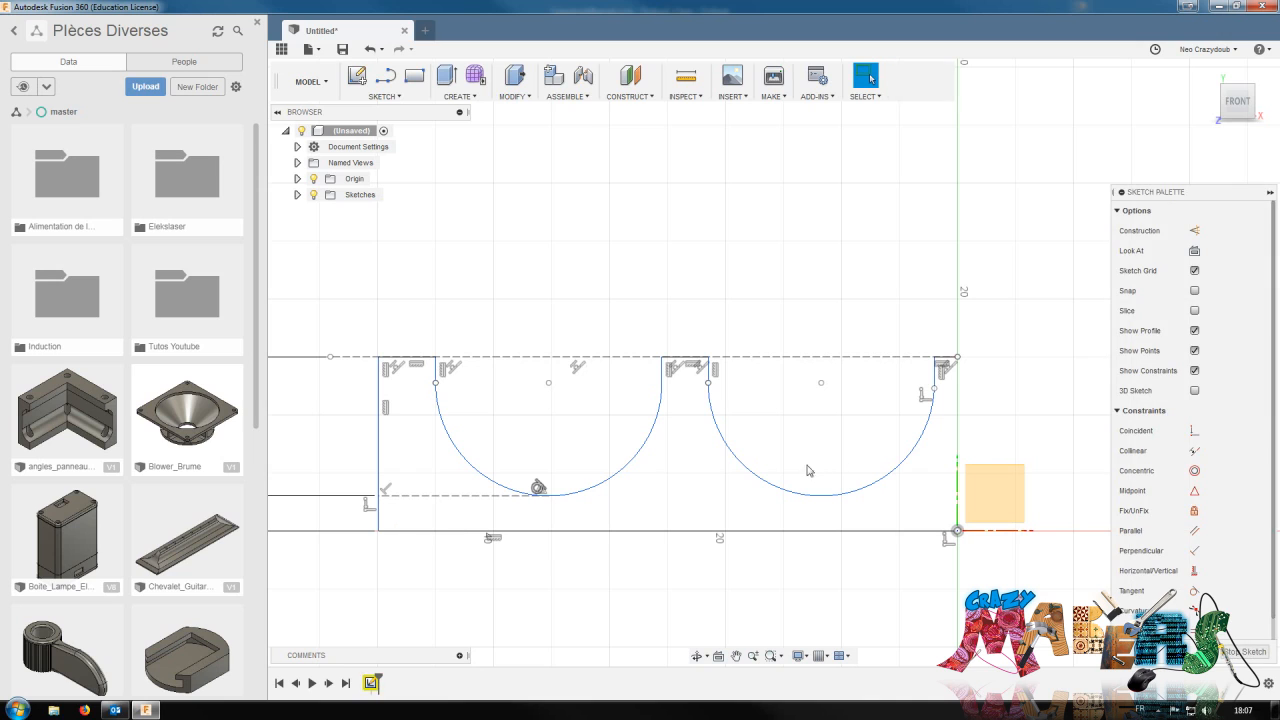
scroll(1020, 456, "down", 2)
mouse_move(1234, 107)
left_mouse_down()
mouse_move(1125, 148)
mouse_move(1042, 132)
mouse_move(1086, 152)
mouse_move(1240, 145)
left_mouse_up()
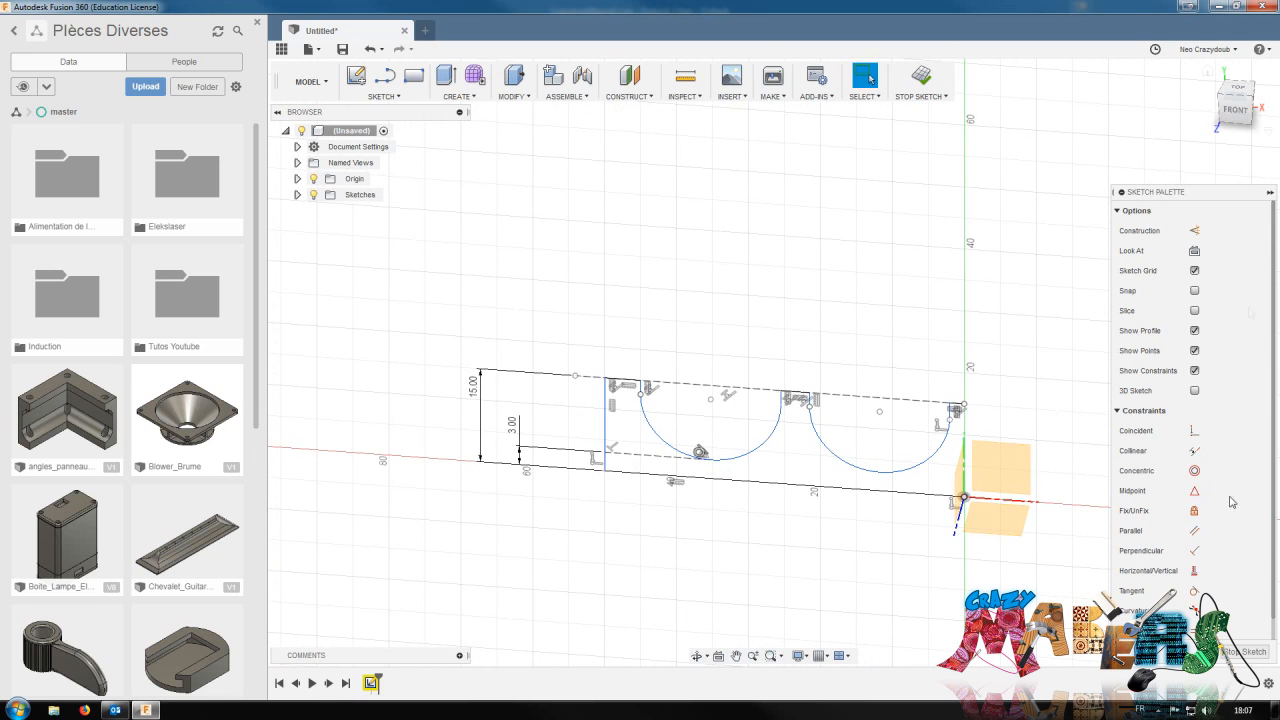
left_click(1244, 652)
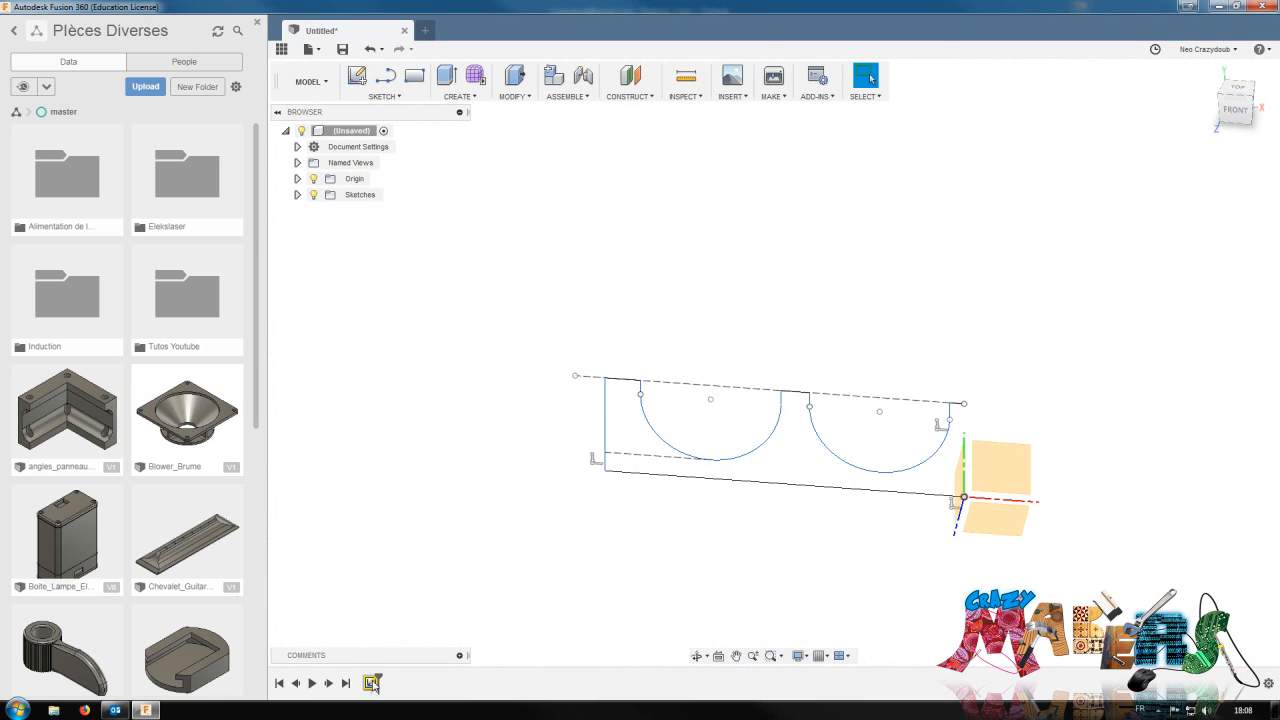
left_click(1240, 114)
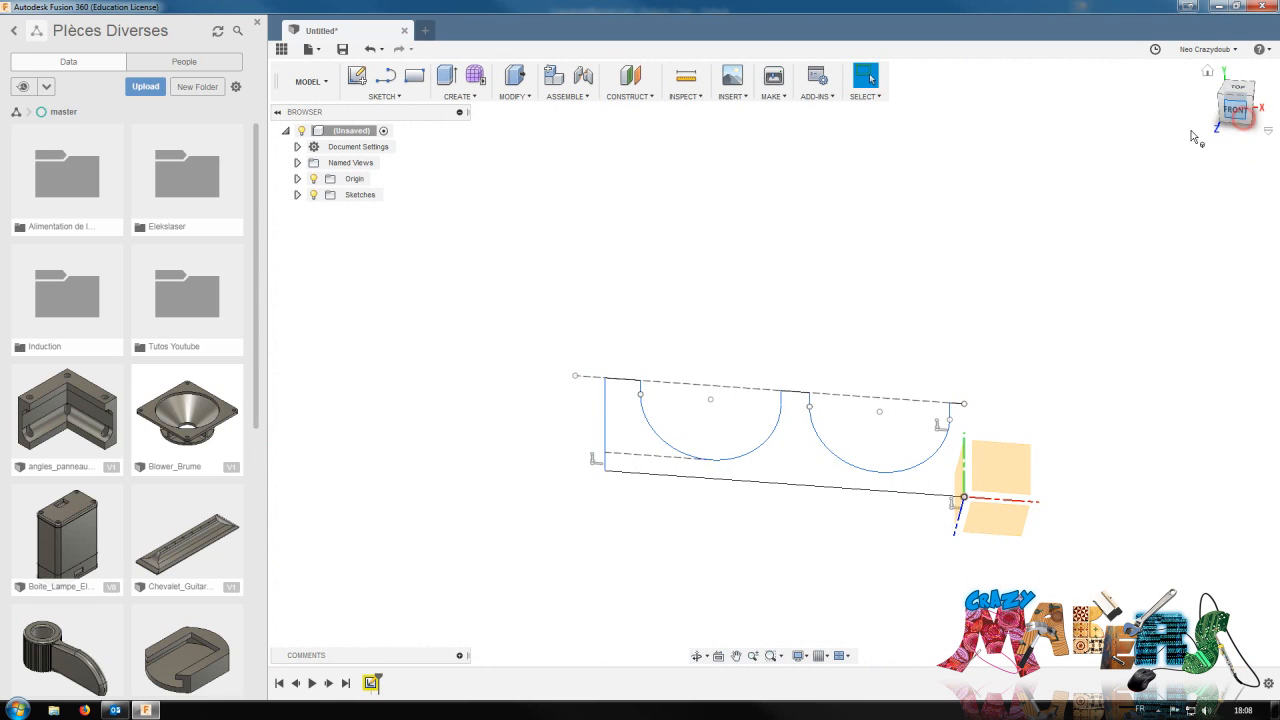
Redefine the sketch plane of the profile sketch, assigning it to the front origin plane
right_click(370, 681)
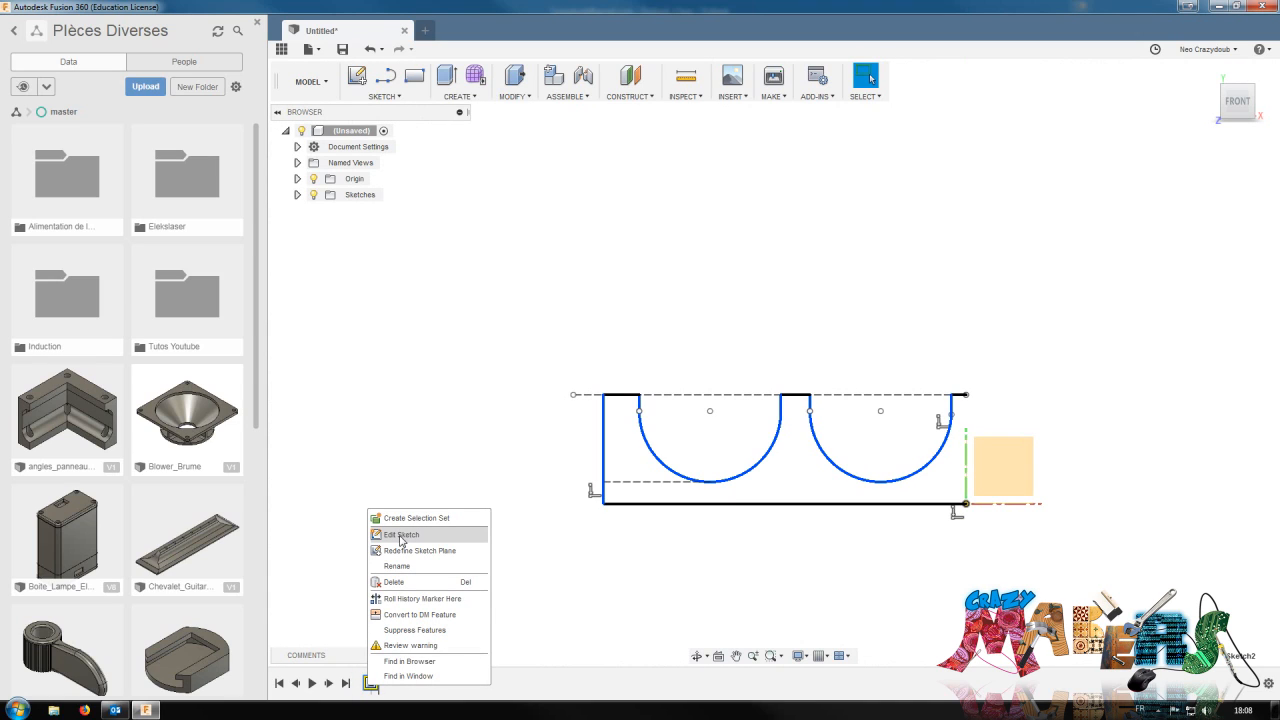
left_click(418, 551)
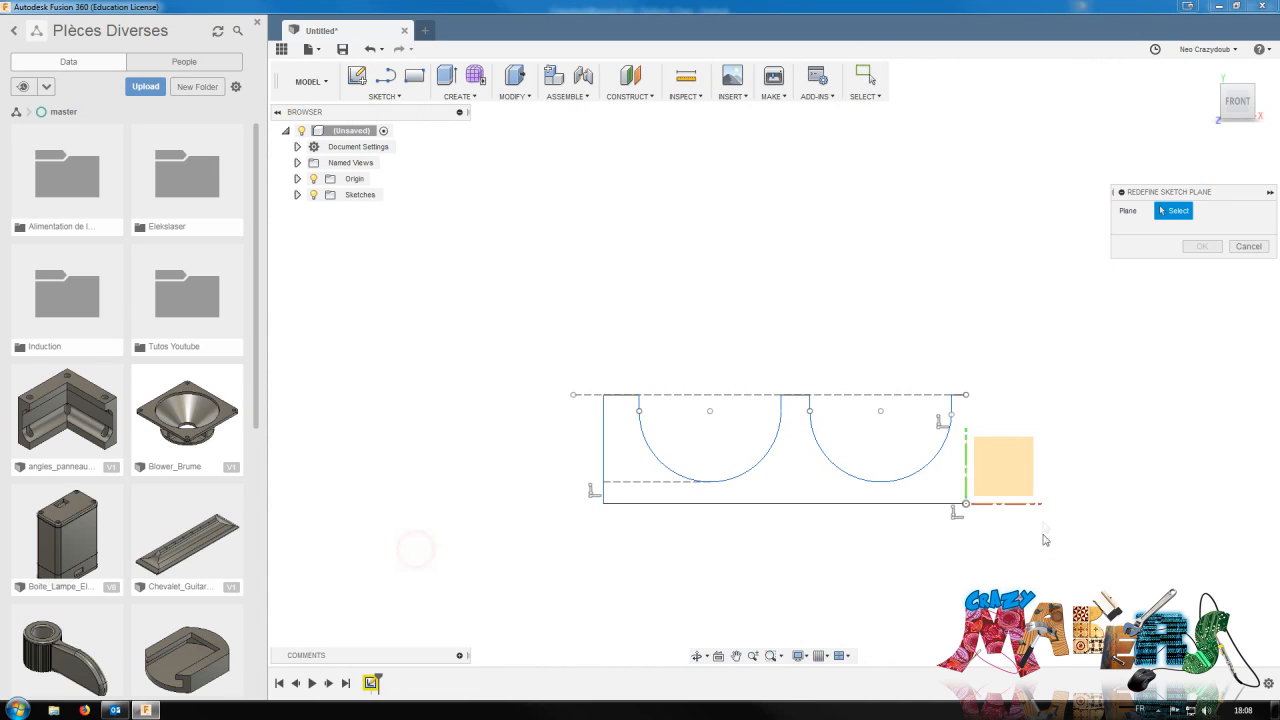
left_click(988, 458)
left_click(1201, 246)
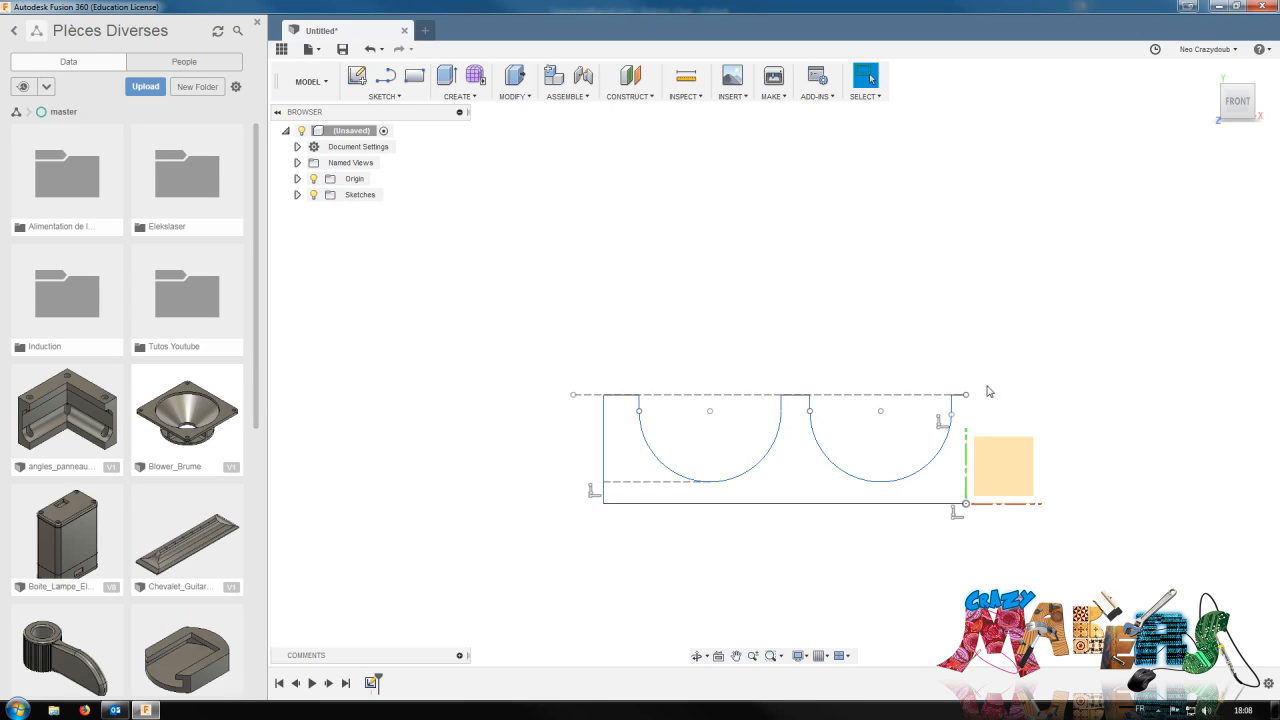
Restore the front view after a brief tilt and reopen the profile sketch for editing
right_click(372, 684)
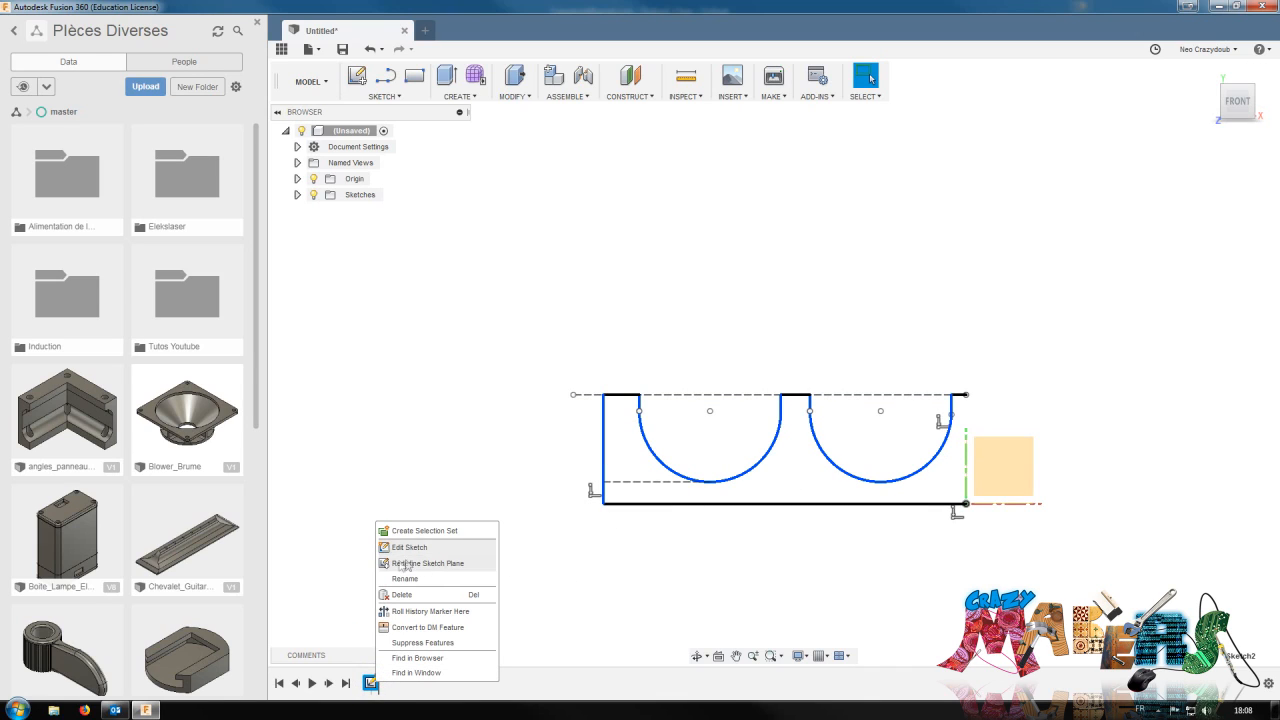
left_click(1250, 106)
left_click_drag(1250, 105, 1126, 190)
right_click(369, 686)
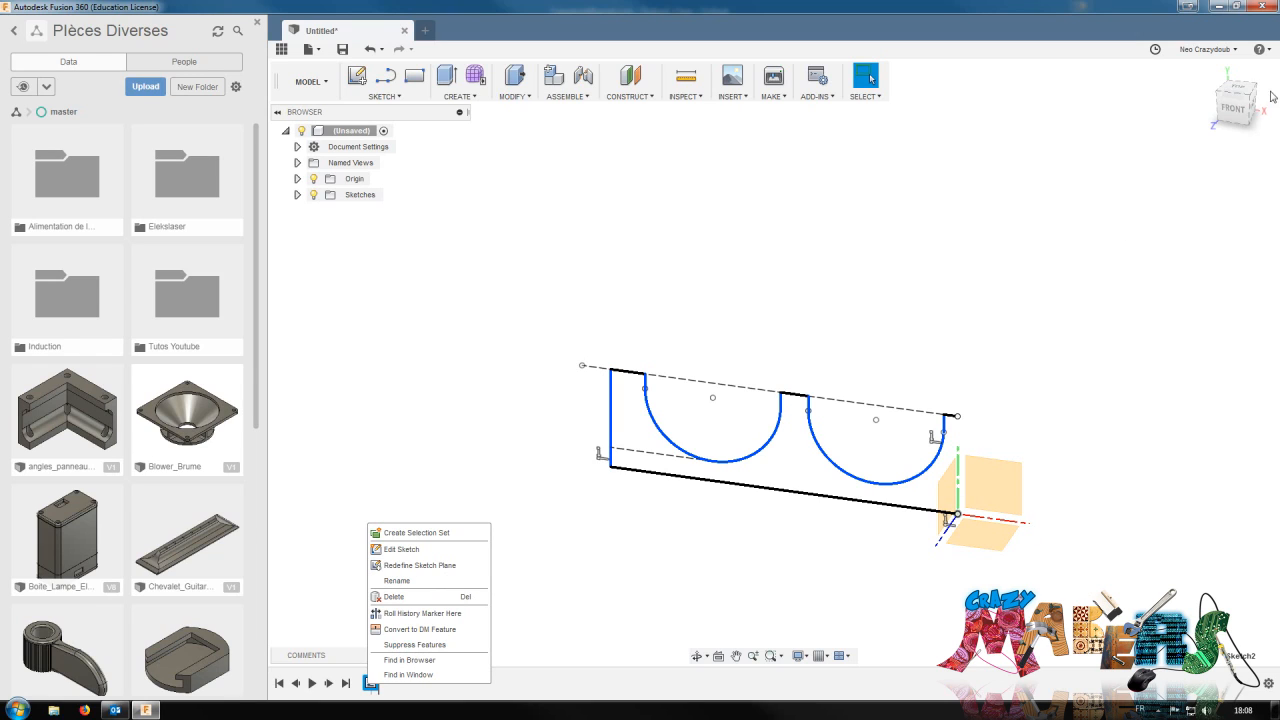
left_click(1241, 110)
left_click(1241, 110)
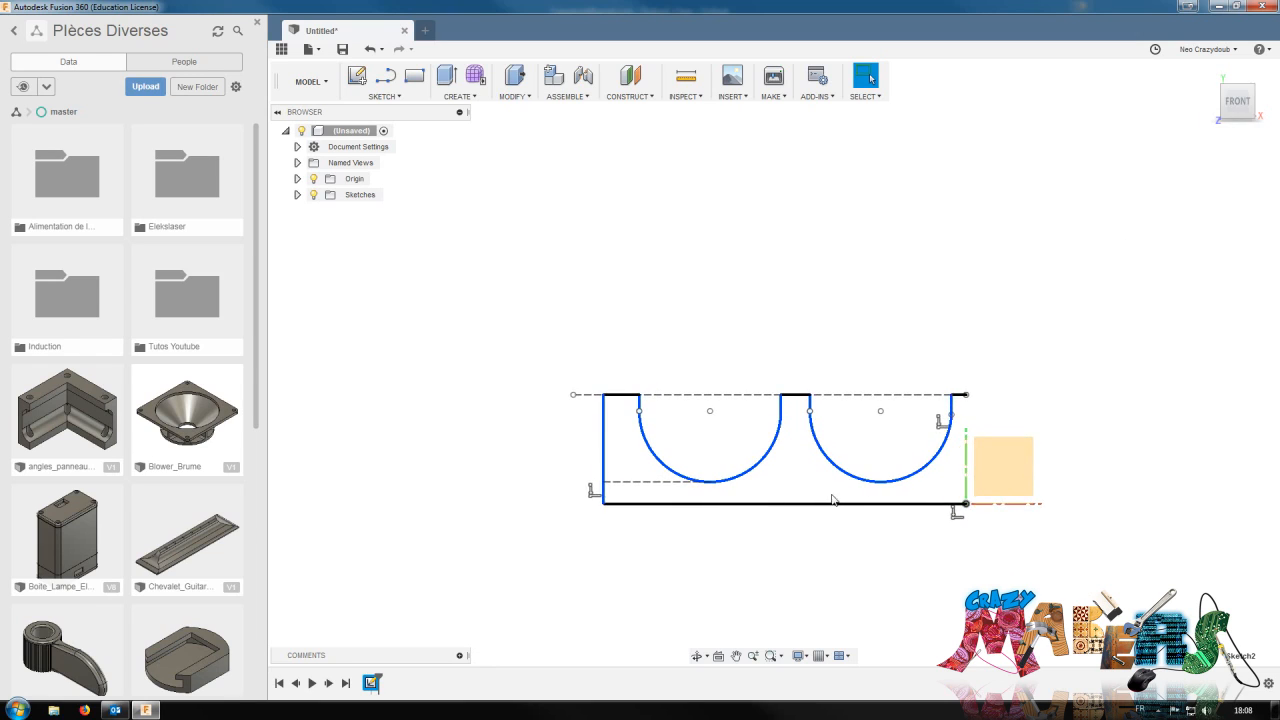
right_click(372, 683)
left_click(429, 546)
scroll(968, 503, "up", 2)
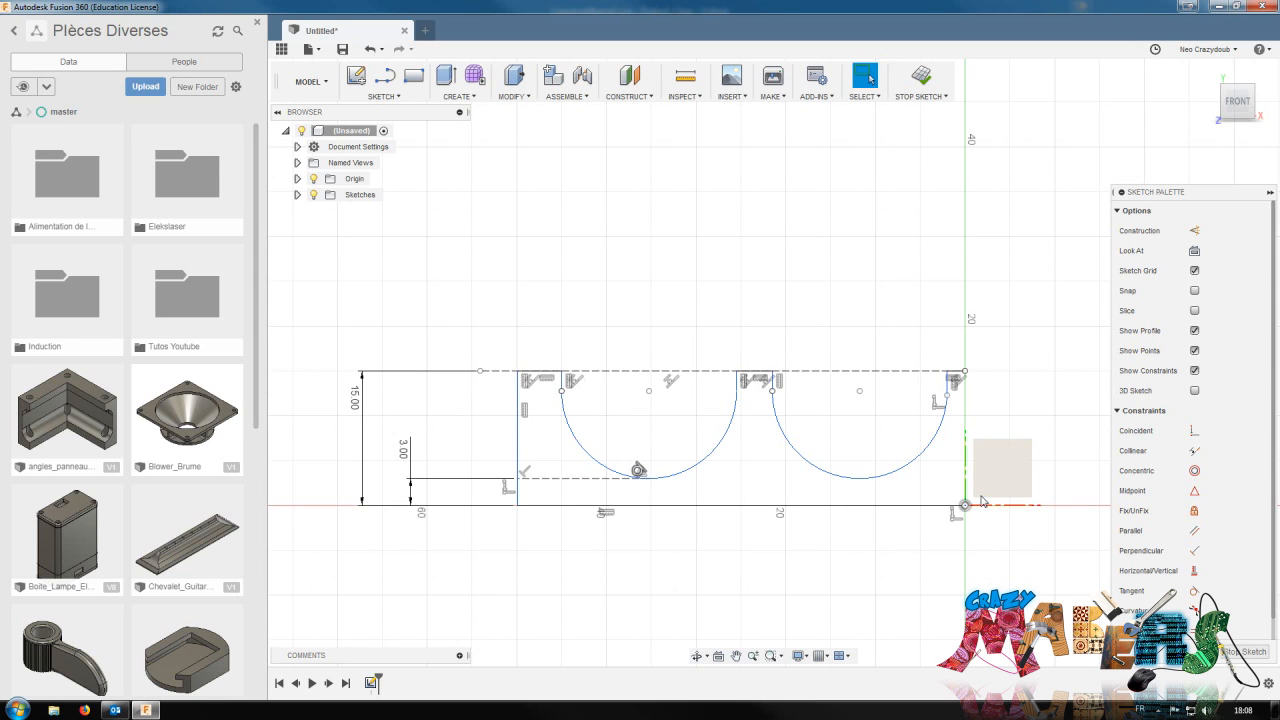
scroll(875, 564, "down", 2)
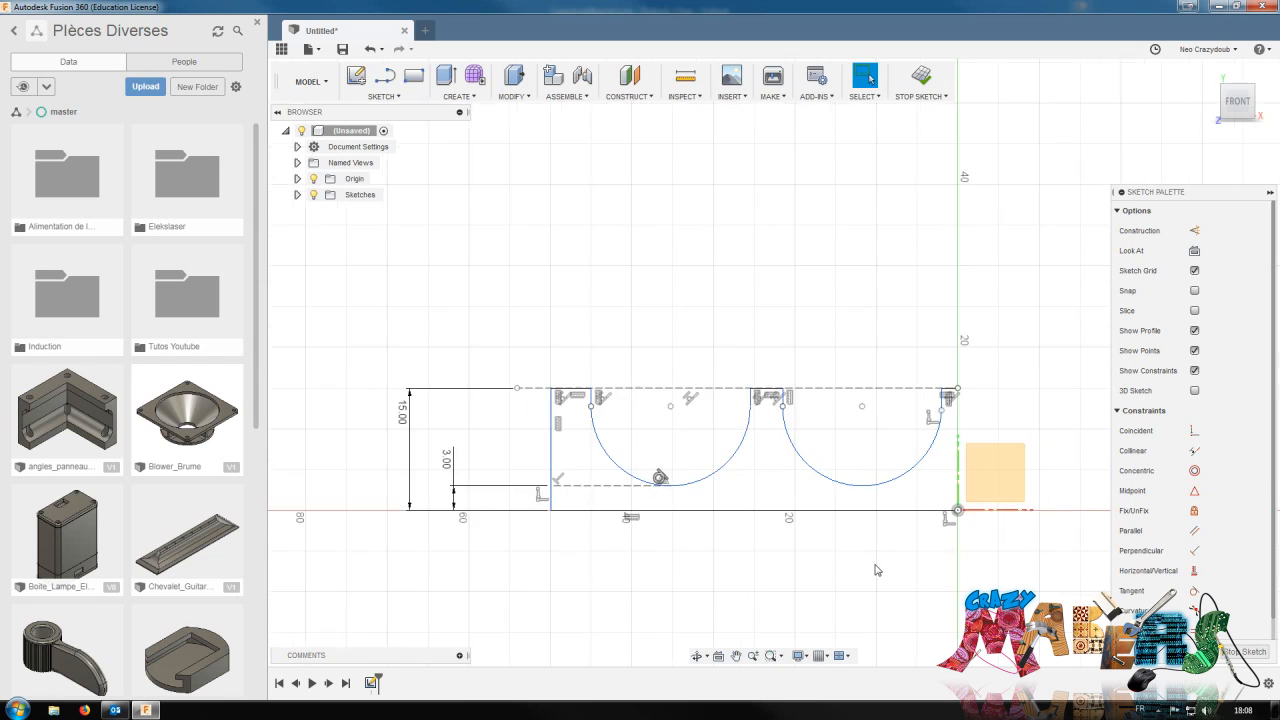
middle_click_drag(892, 598, 742, 594)
scroll(740, 590, "up", 1)
scroll(738, 589, "down", 3)
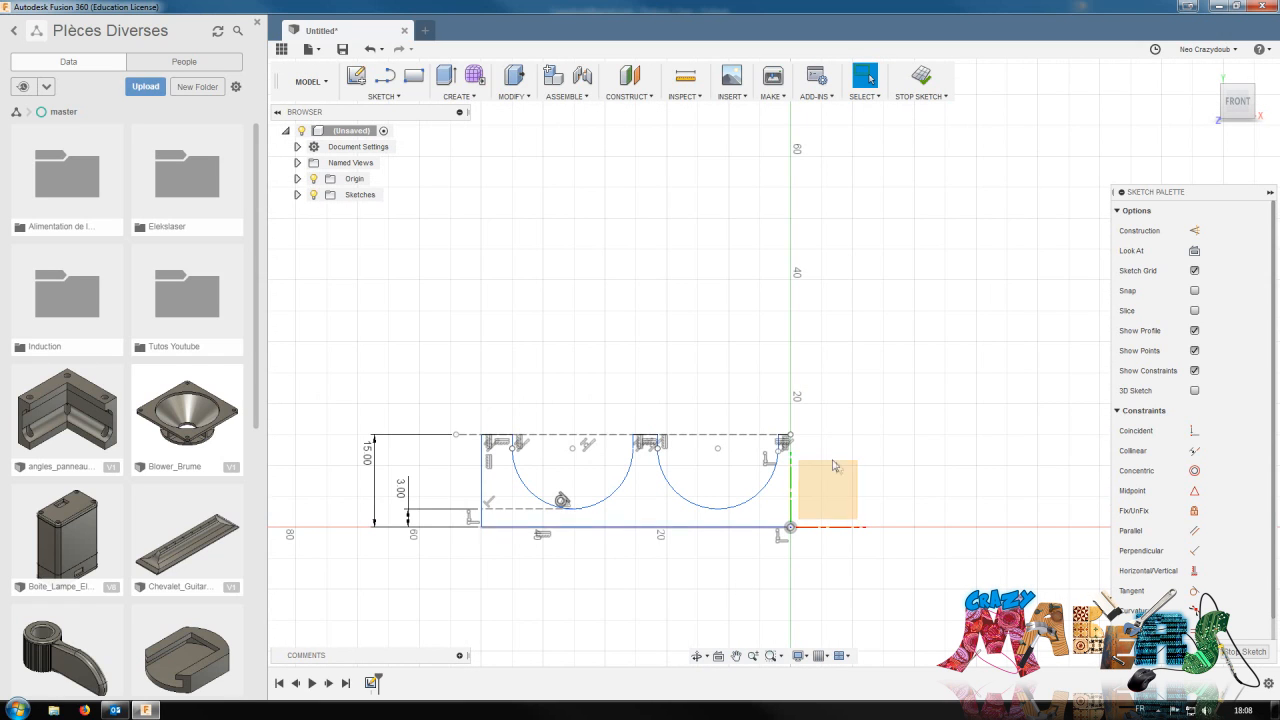
mouse_move(1236, 108)
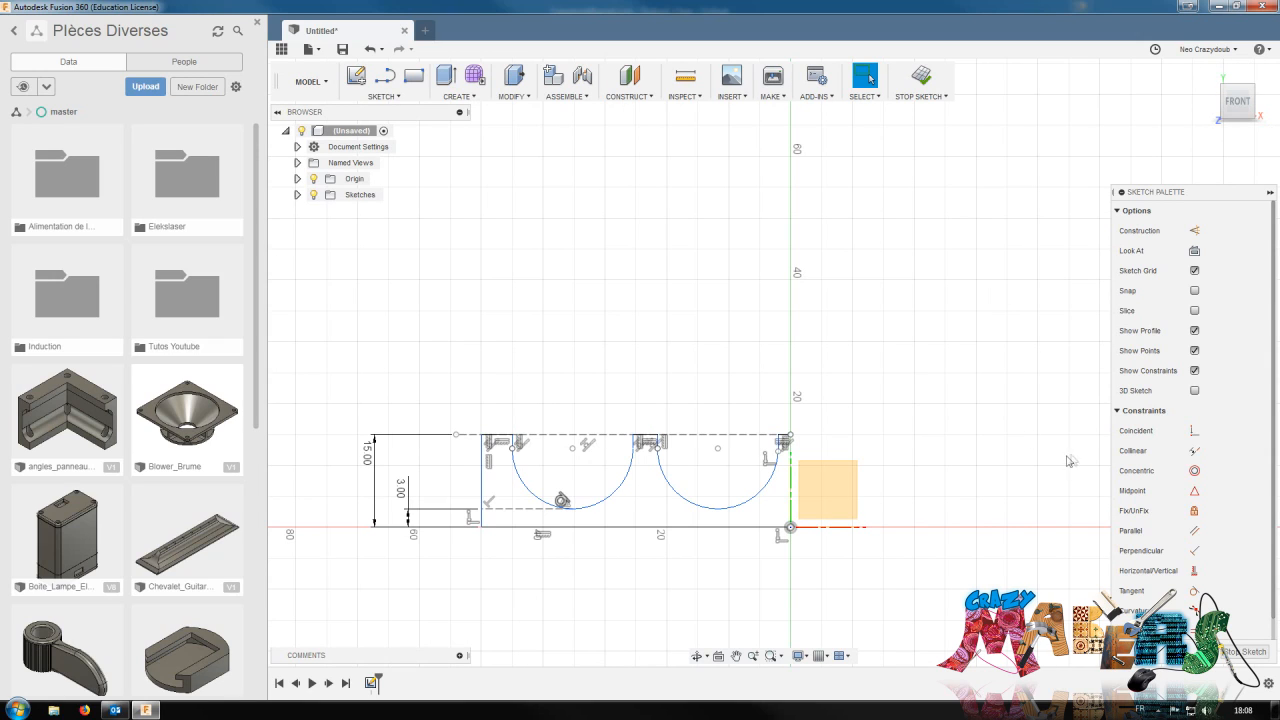
double_click(671, 526)
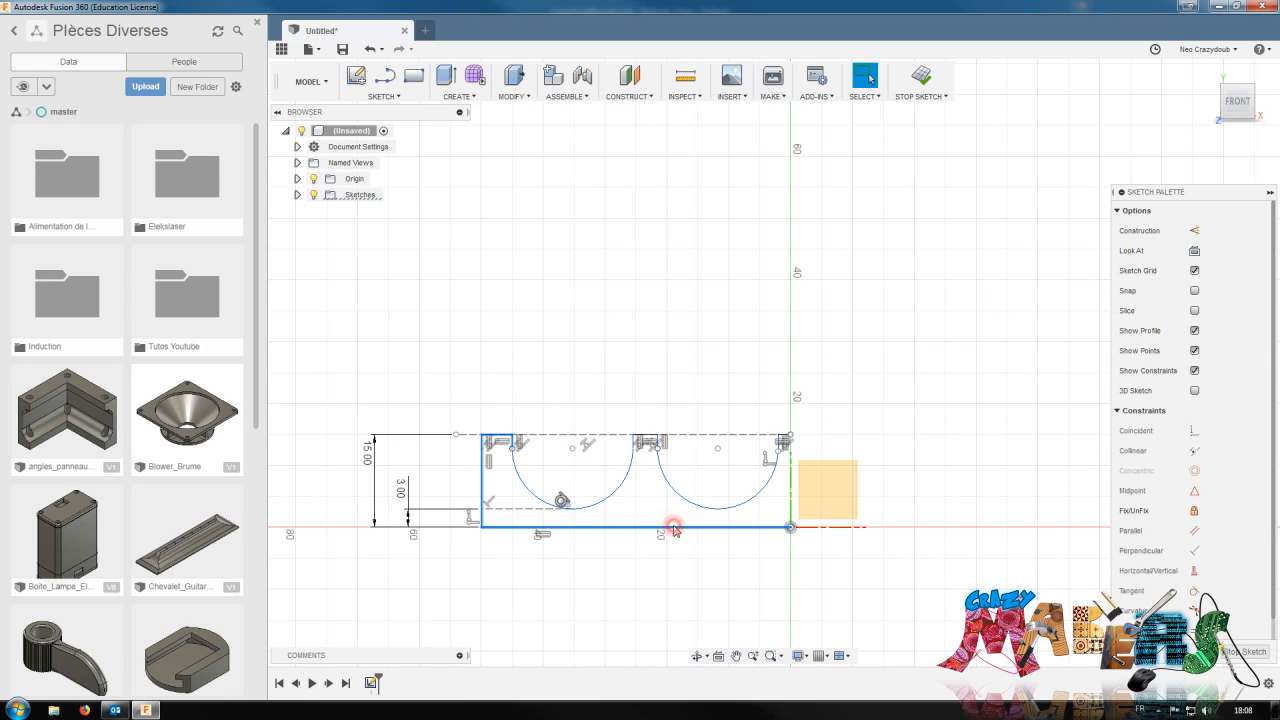
left_click(603, 500, "shift")
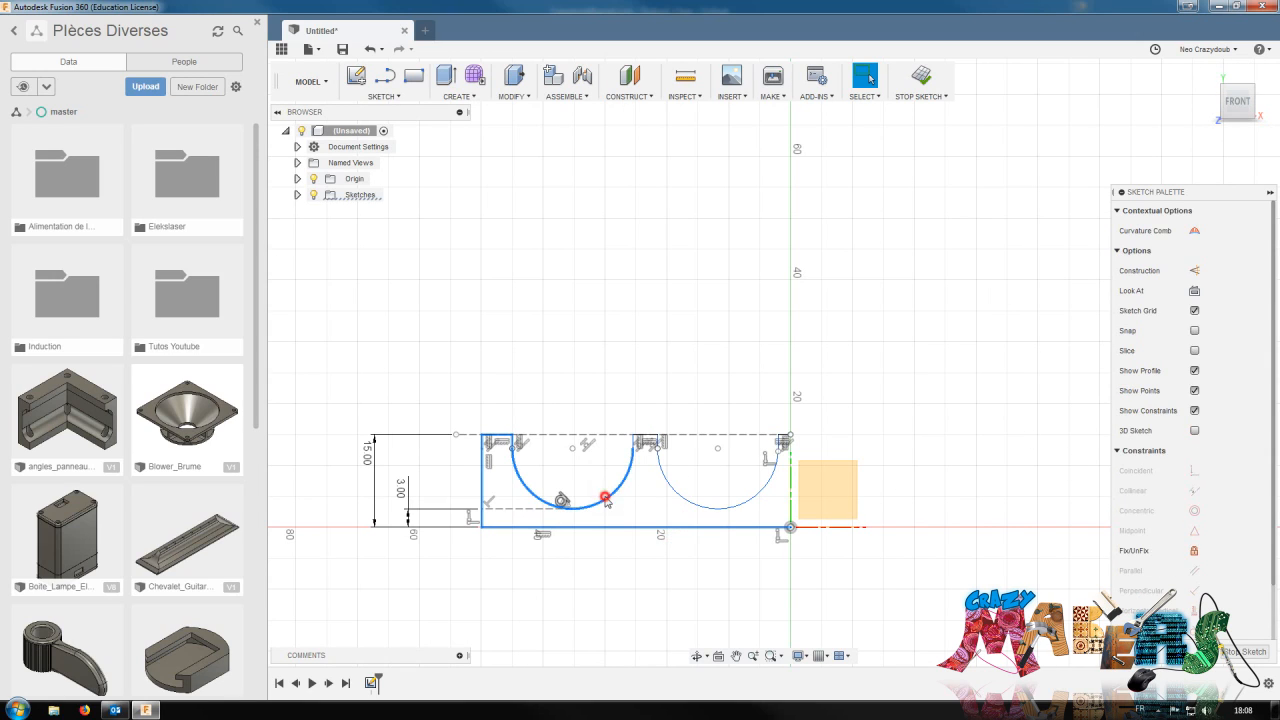
left_click(678, 495, "shift")
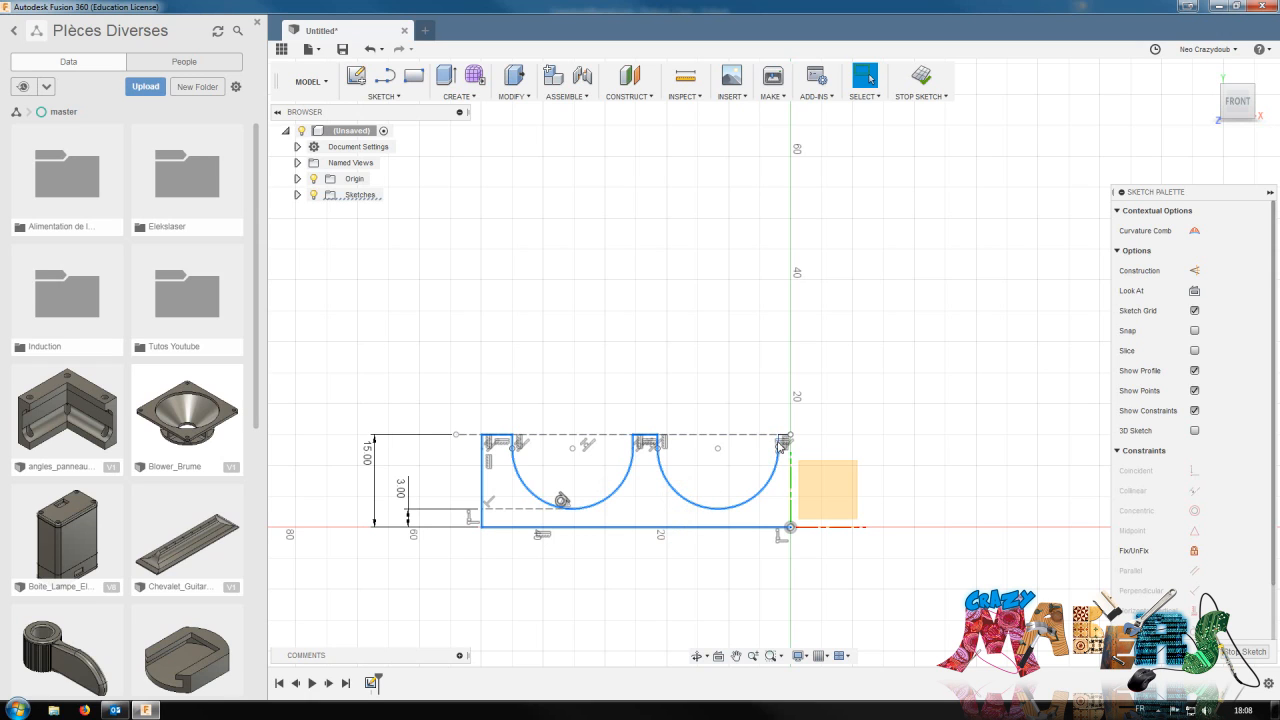
scroll(803, 429, "up", 8)
left_click(706, 479, "shift")
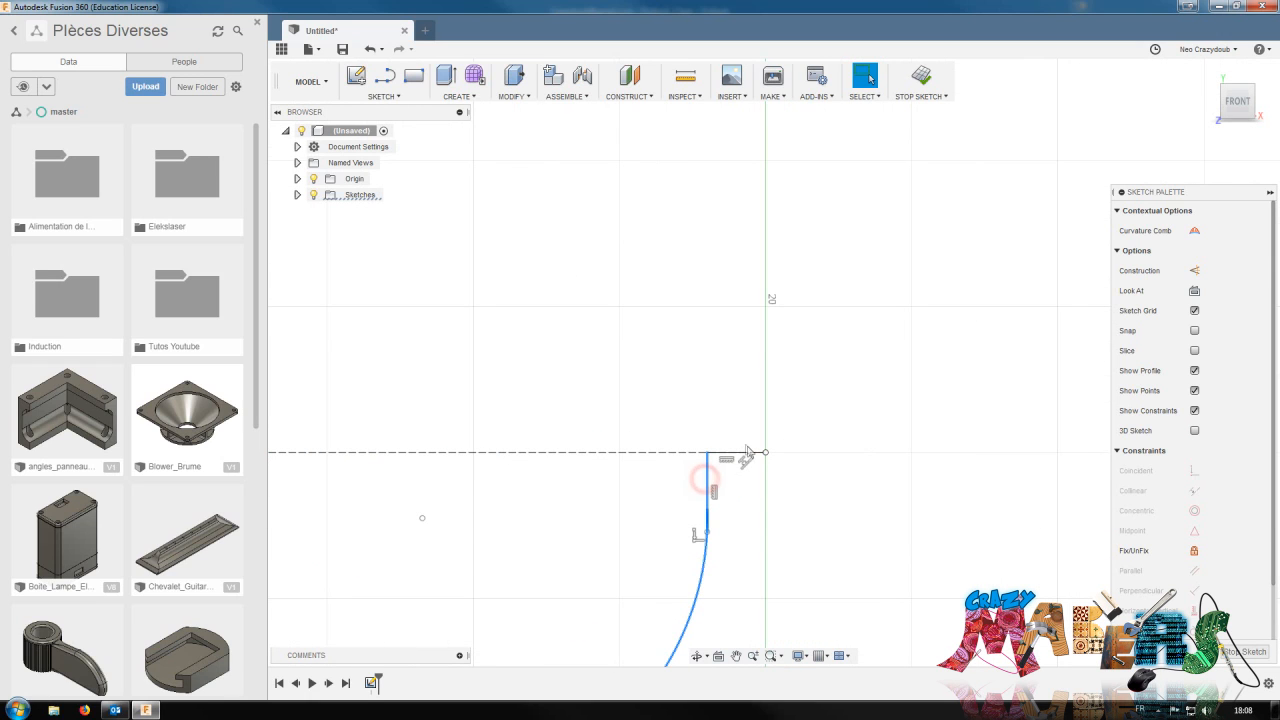
left_click(757, 453, "shift")
left_click(733, 458, "shift")
scroll(857, 517, "down", 5)
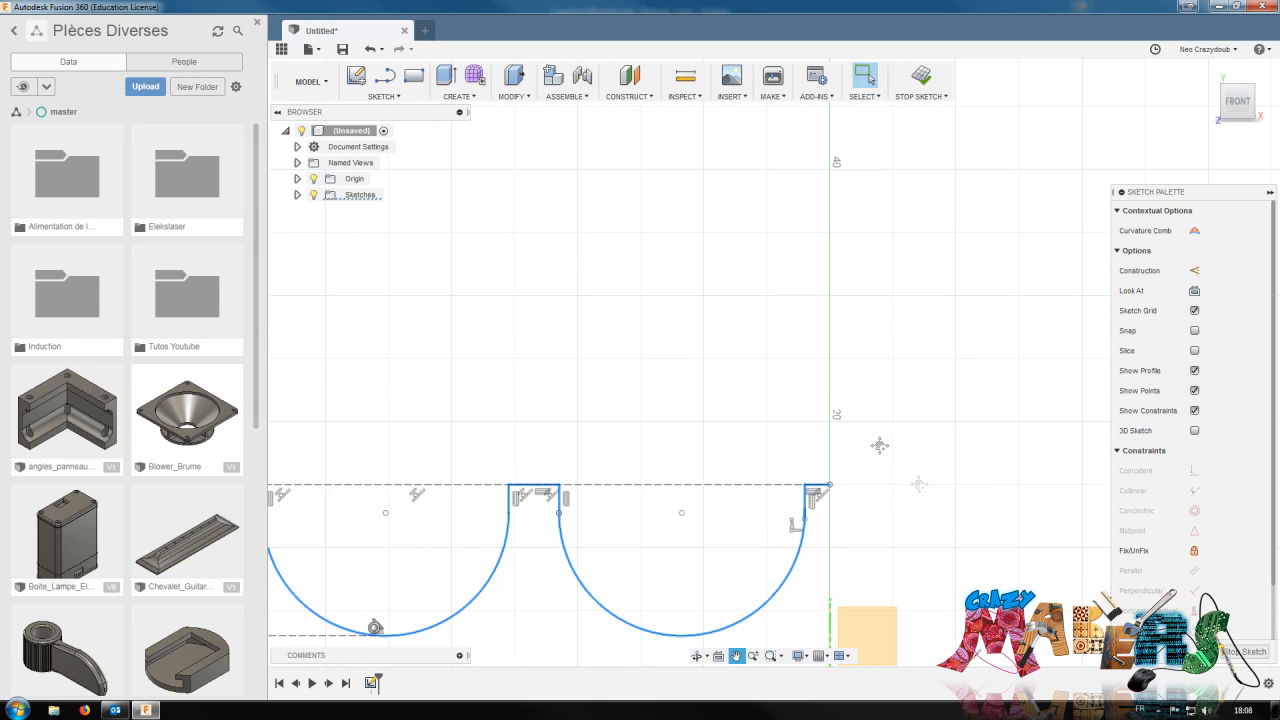
key("x")
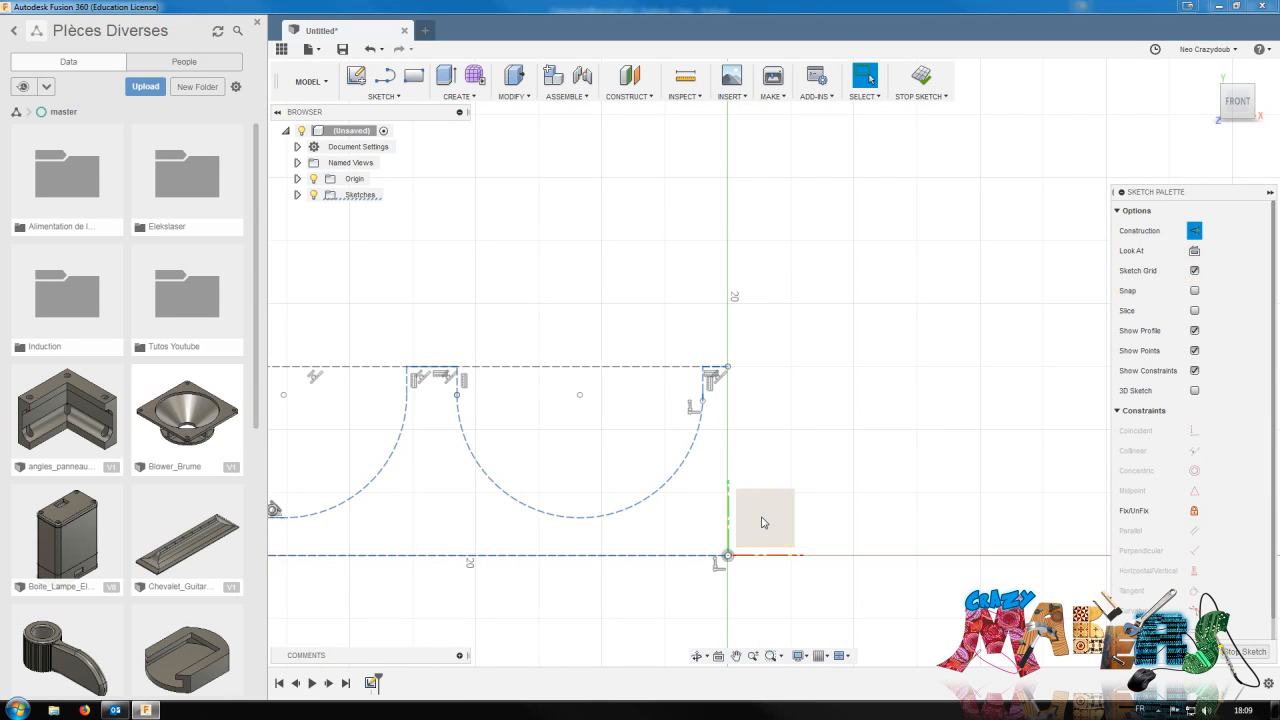
left_click(1194, 230)
left_click(943, 337)
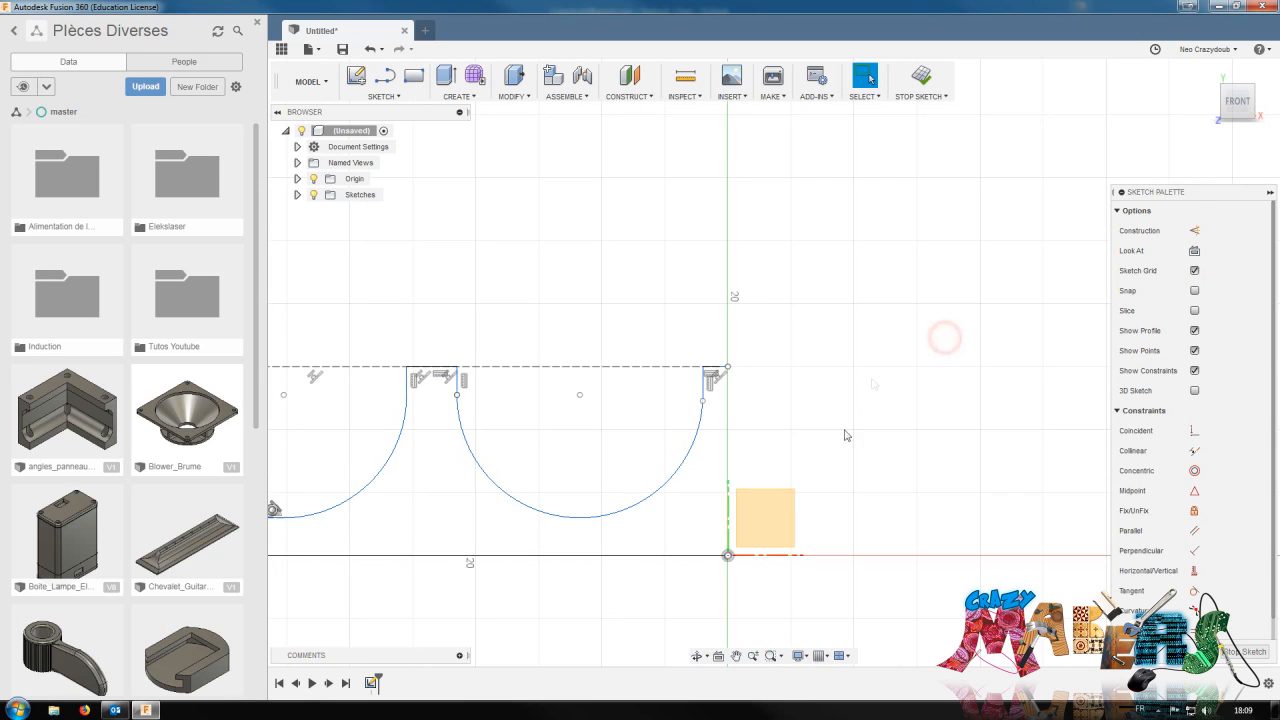
Draw a vertical construction line from the origin up along the vertical axis, ending above the profile's top edge
key("l")
left_click(1194, 230)
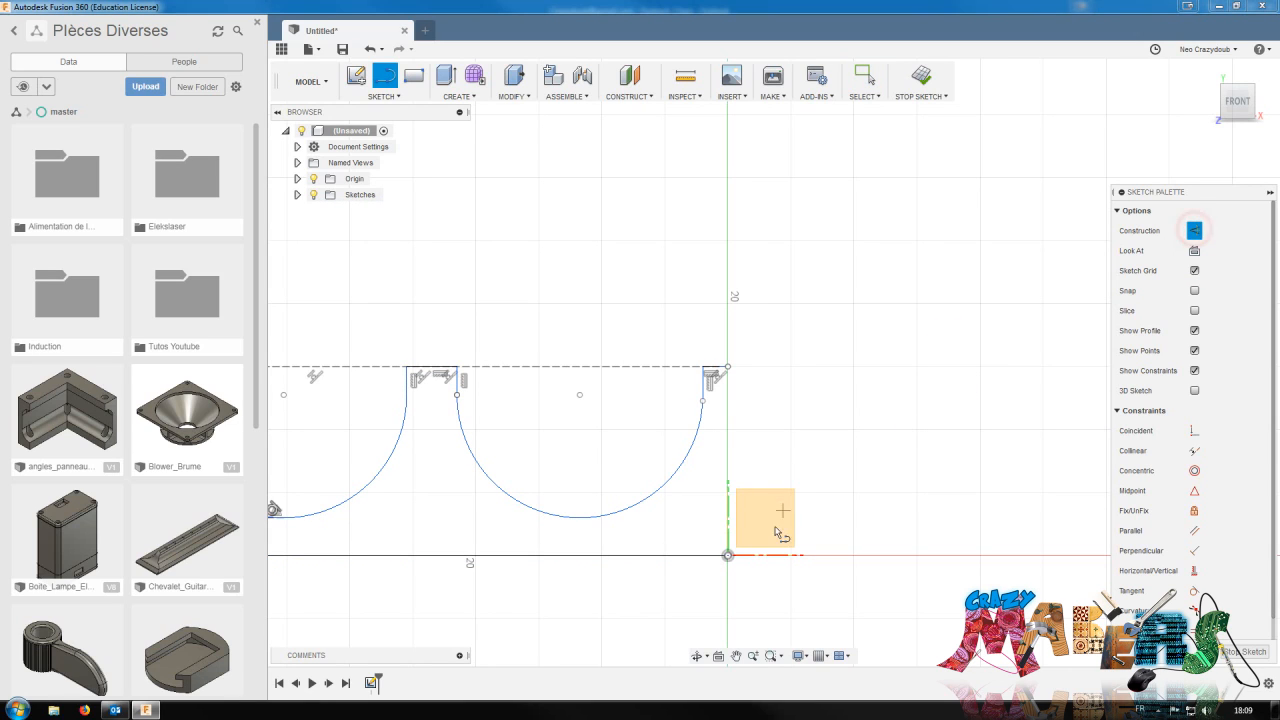
left_click(727, 555)
left_click(727, 212)
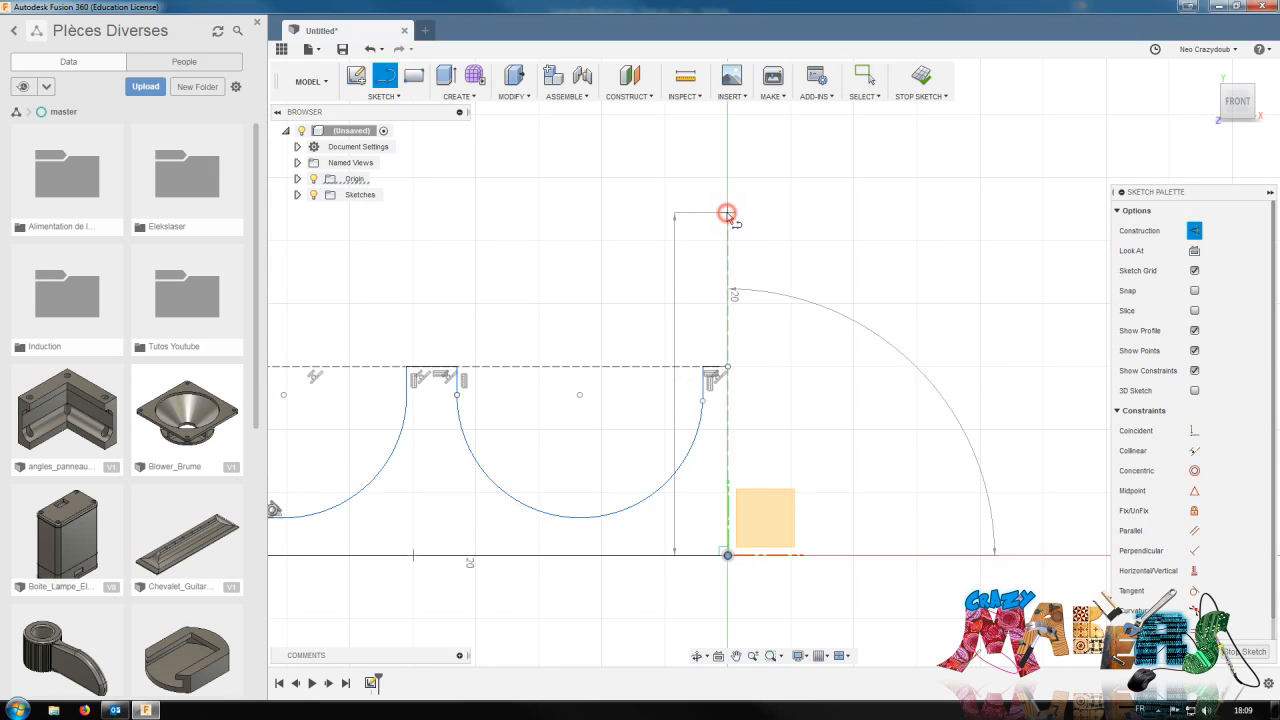
key("Escape")
scroll(727, 369, "up", 4)
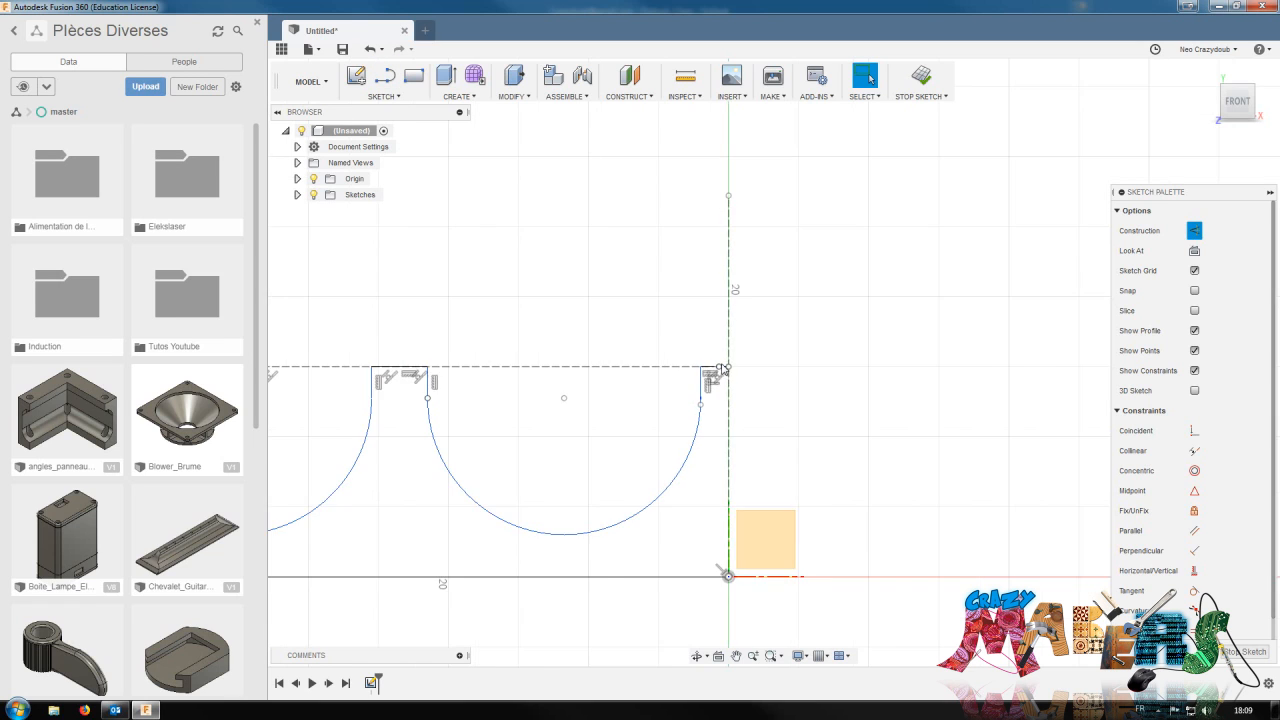
Mirror the whole half profile across the vertical construction line and finish the sketch
left_click(681, 476)
scroll(870, 500, "down", 2)
scroll(818, 490, "down", 1)
middle_click_drag(829, 470, 1223, 321)
scroll(871, 312, "up", 1)
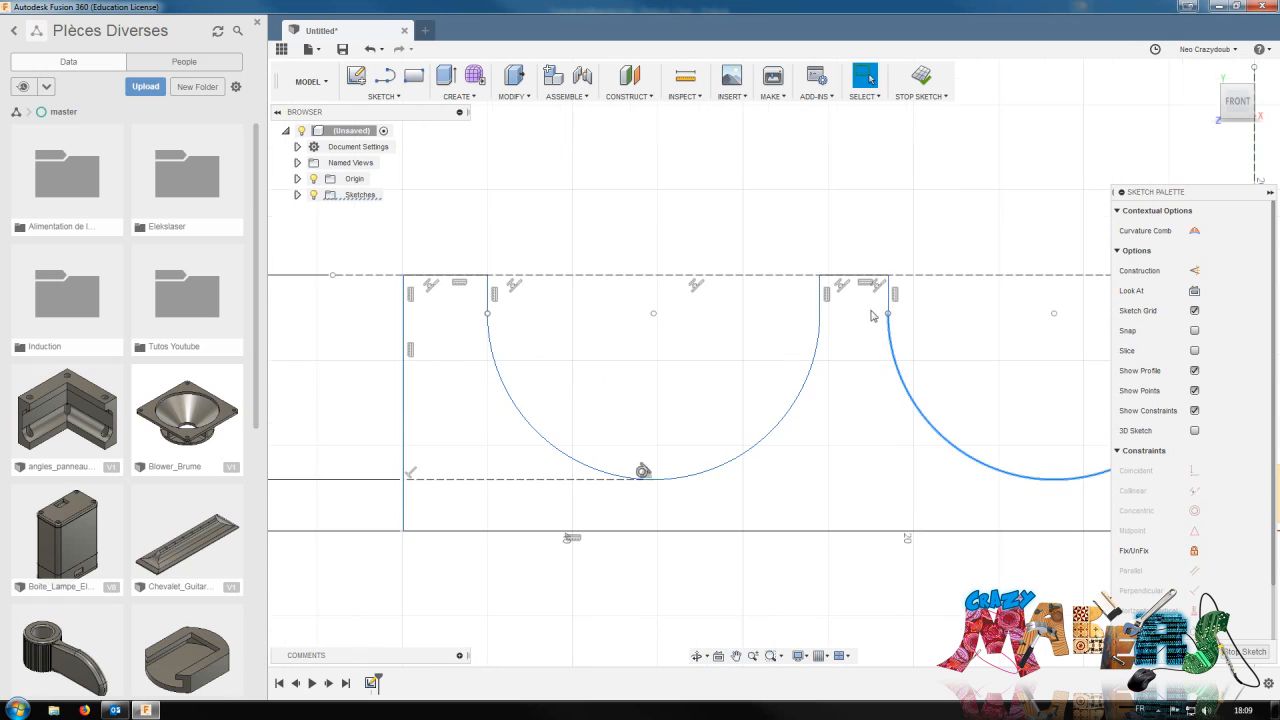
double_click(888, 297)
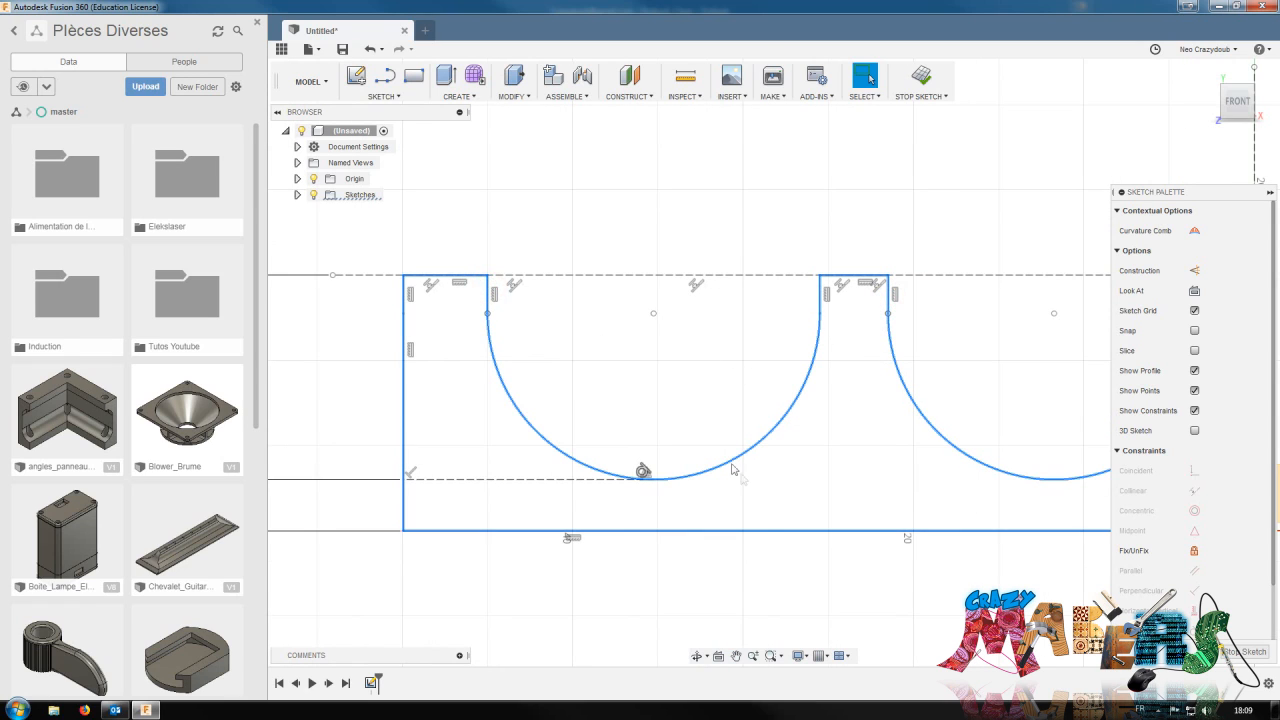
scroll(808, 500, "down", 3)
scroll(950, 564, "down", 1)
middle_click_drag(936, 563, 750, 540)
scroll(794, 534, "down", 2)
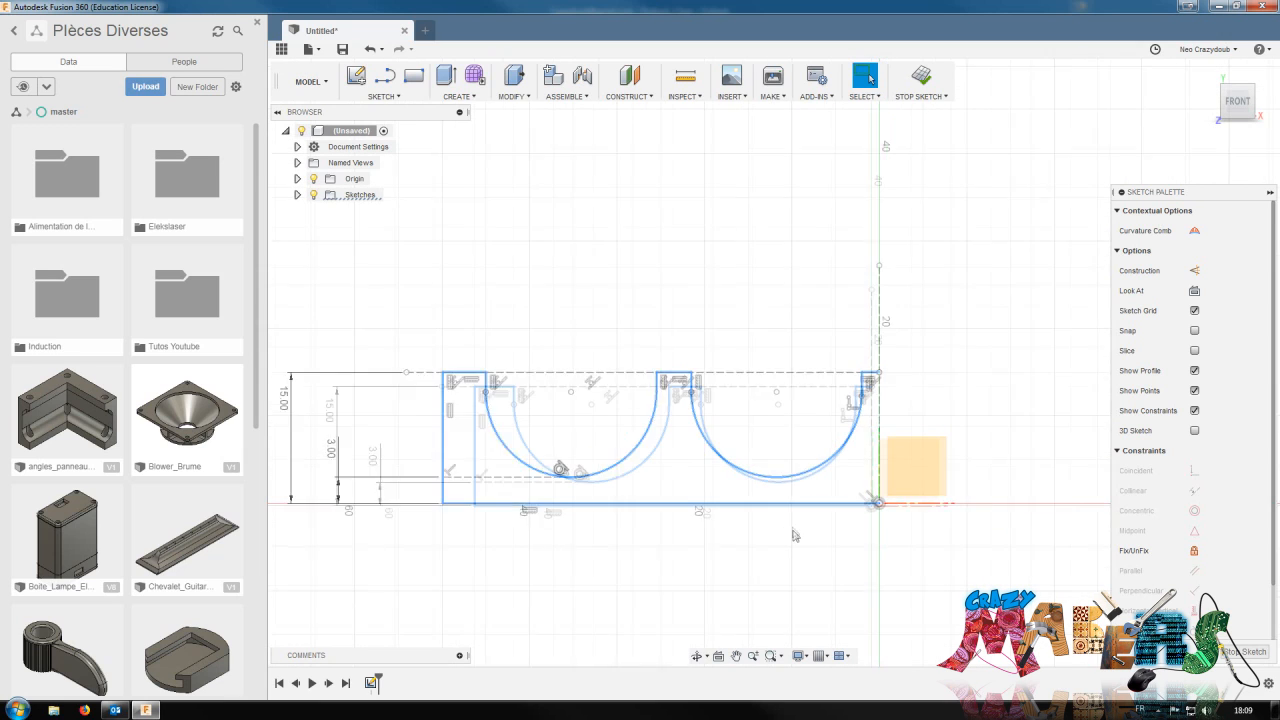
left_click(382, 96)
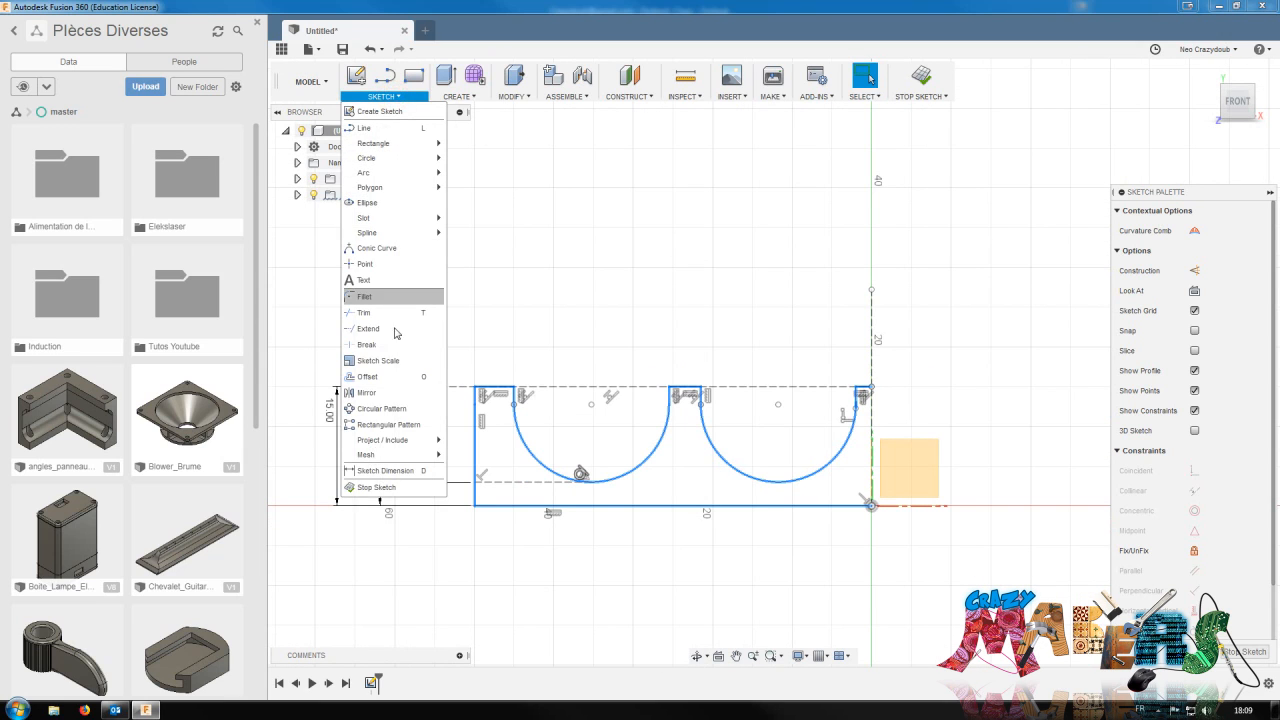
left_click(381, 392)
left_click(1012, 231)
left_click(872, 320)
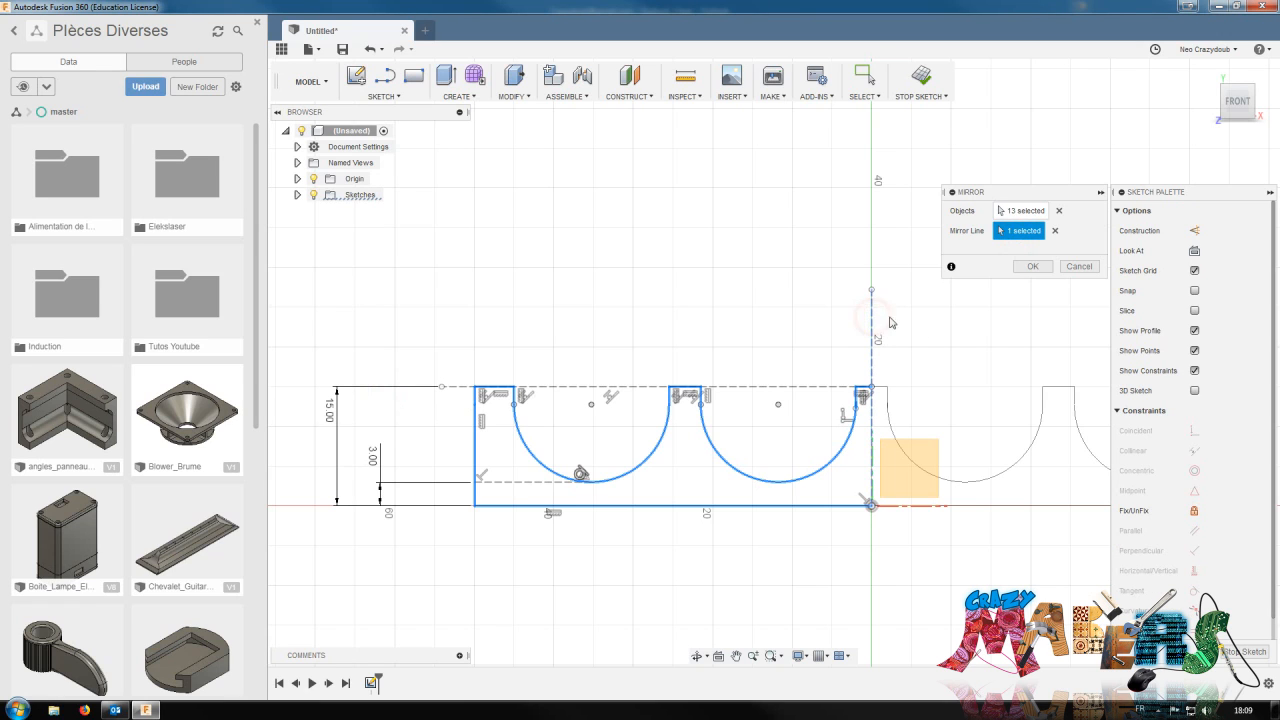
left_click(1031, 265)
scroll(977, 314, "down", 4)
middle_click_drag(977, 314, 770, 271)
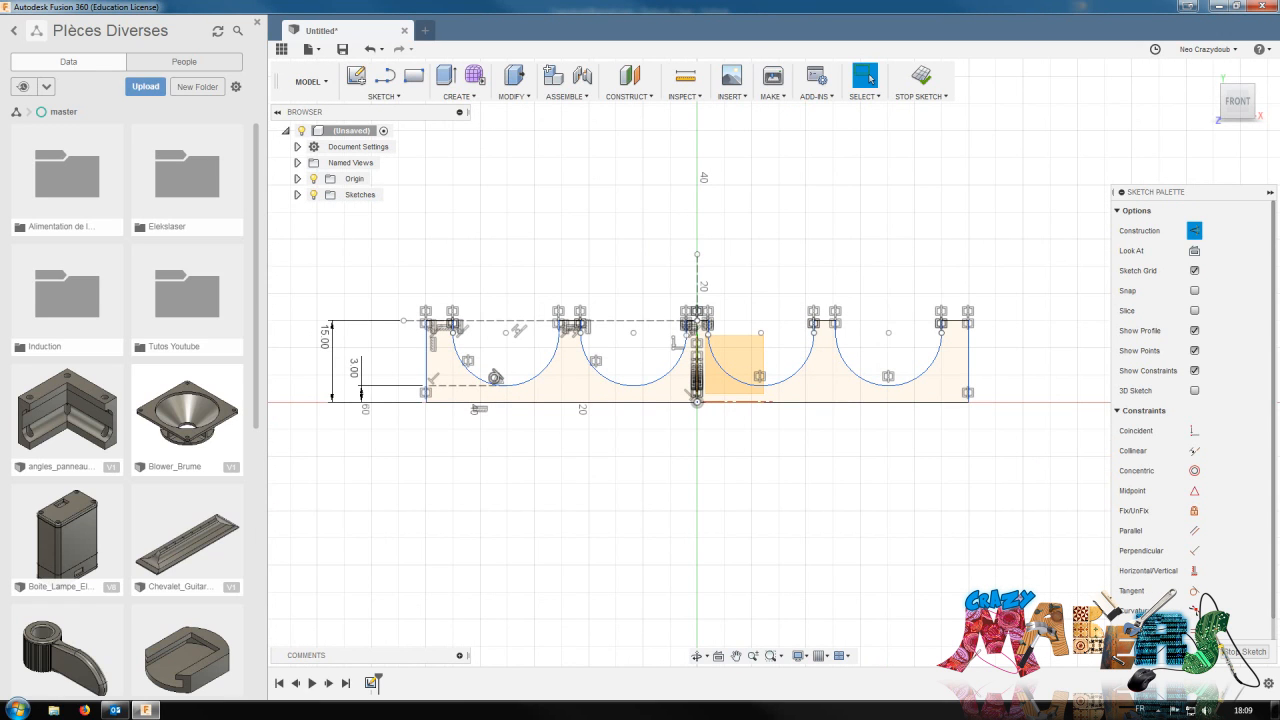
left_click(1244, 658)
left_click(1255, 655)
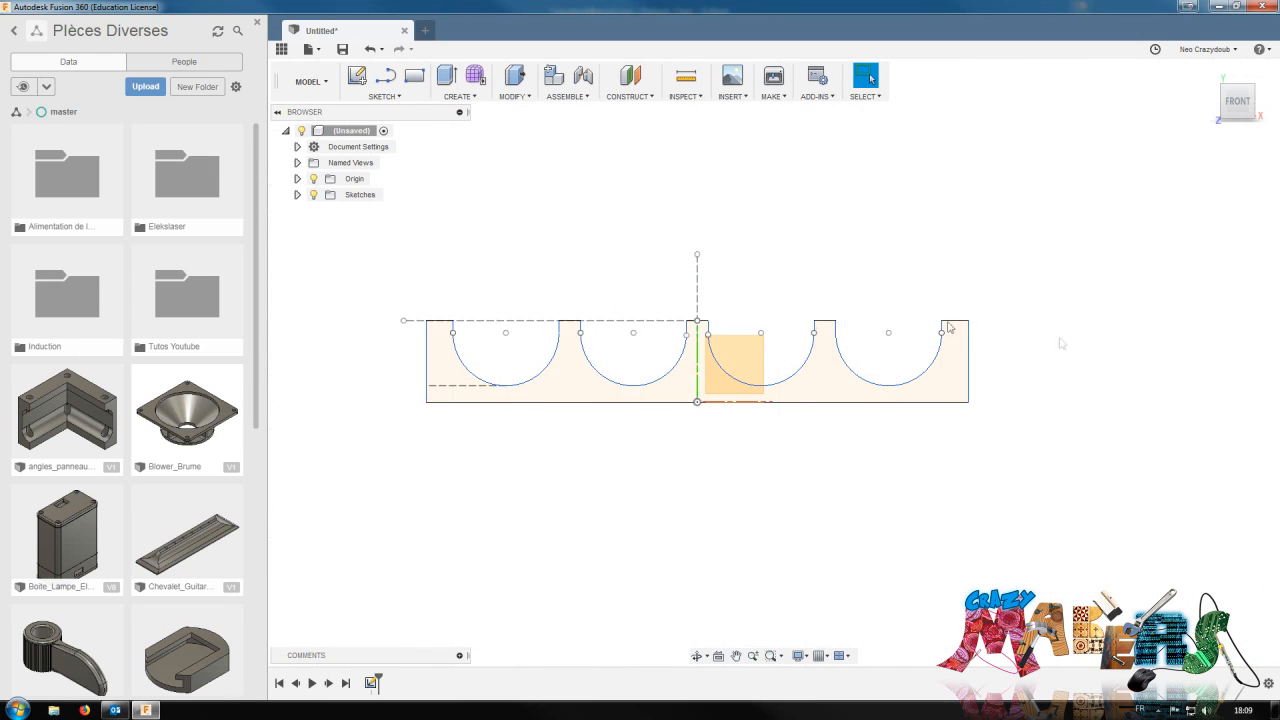
Extrude the closed four-recess profile 76 mm to one side as a new body
left_click_drag(1226, 112, 1245, 103)
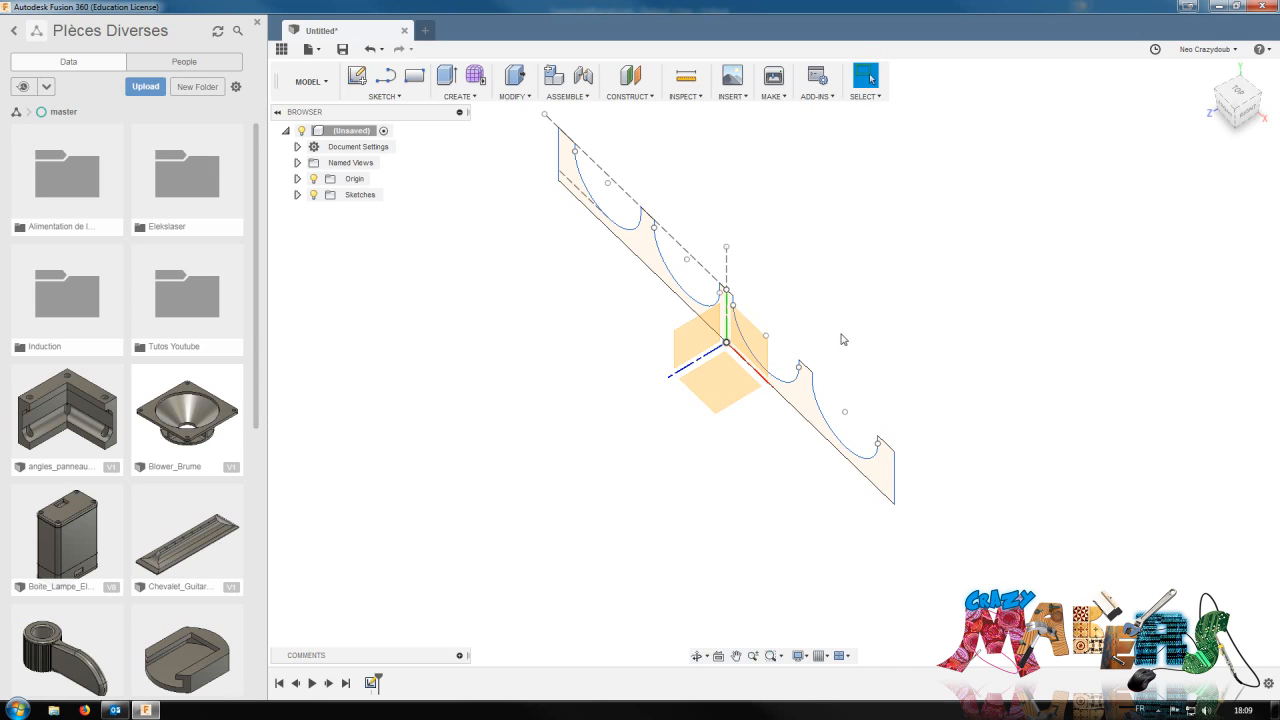
key("q")
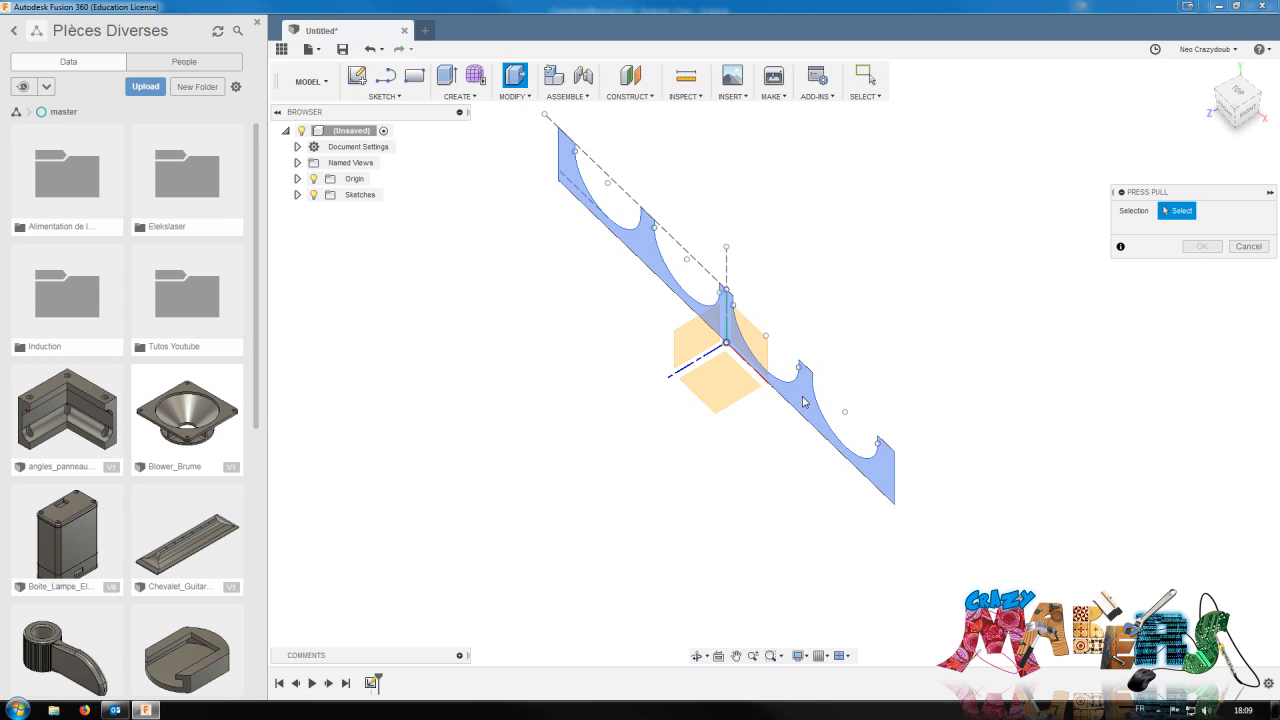
left_click(800, 402)
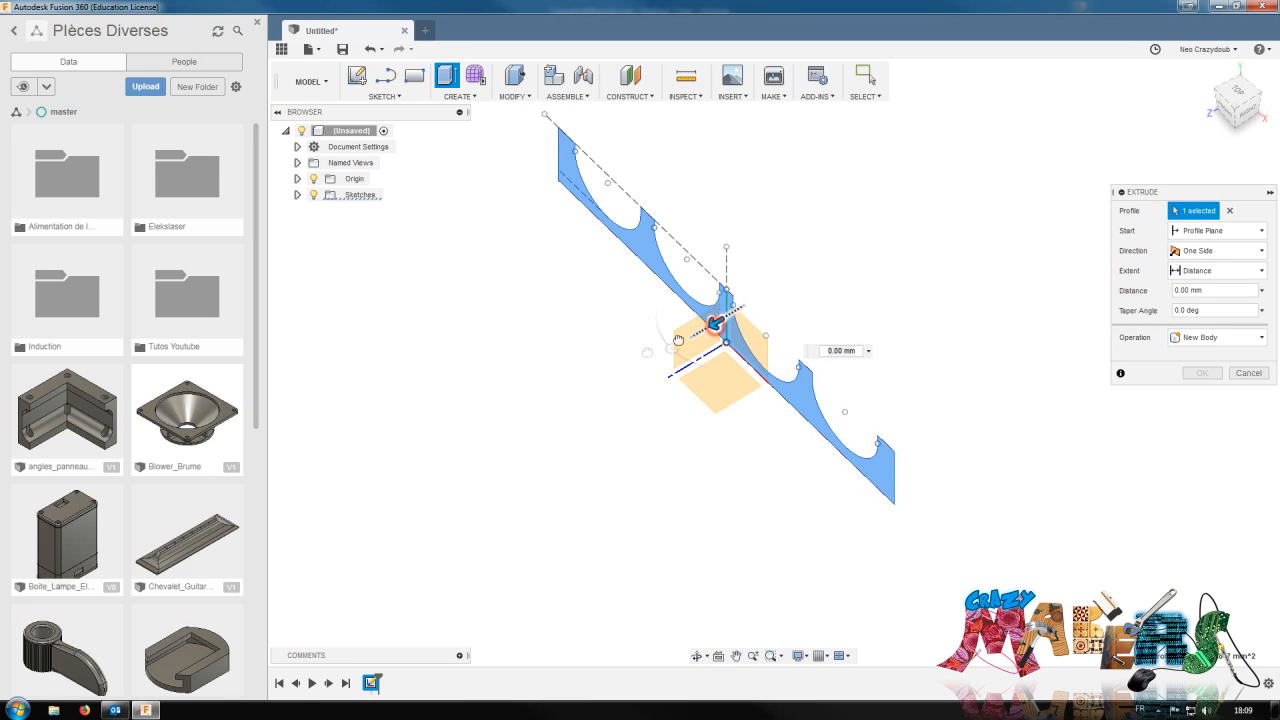
left_click_drag(715, 322, 634, 372)
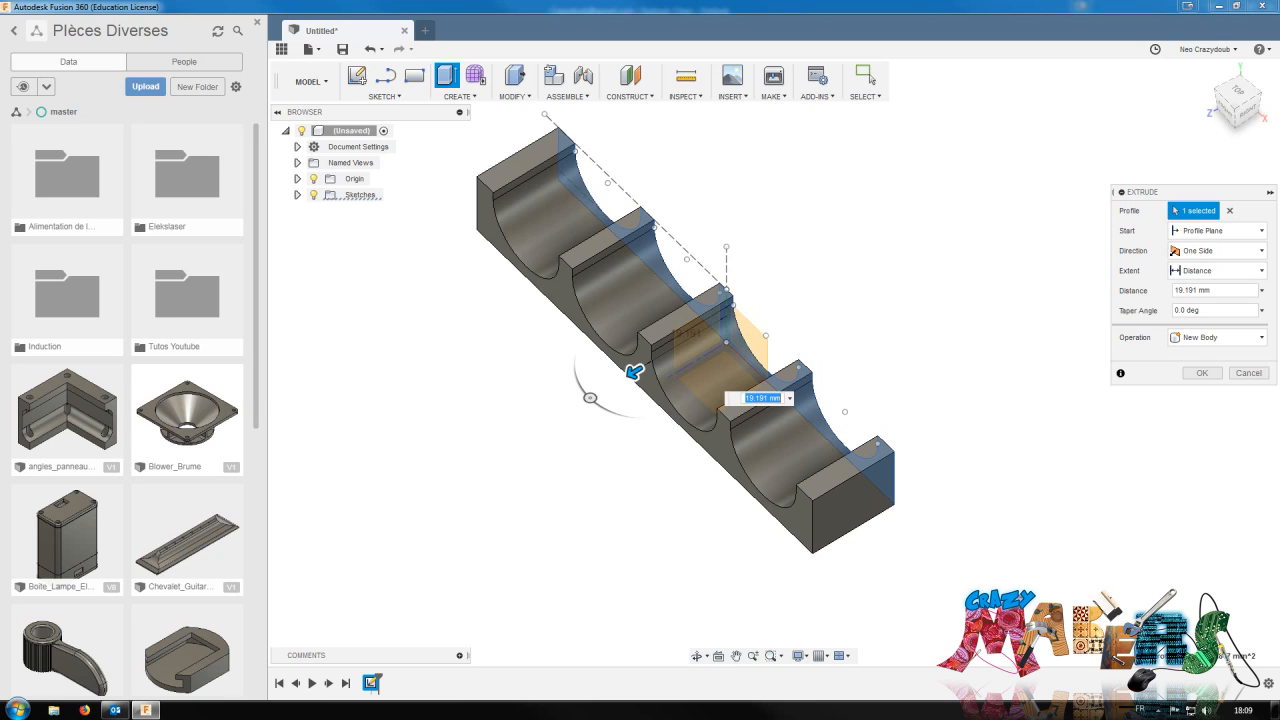
type("76")
key("Return")
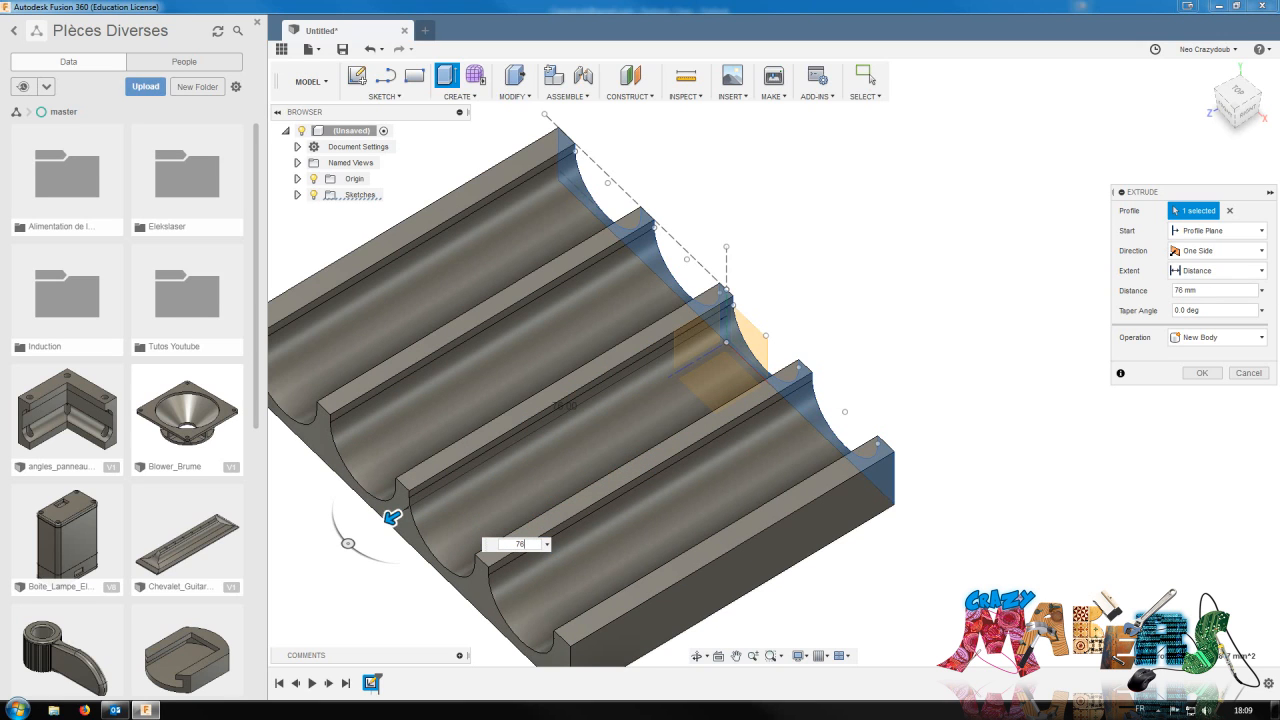
left_click(1201, 372)
scroll(1006, 345, "down", 5)
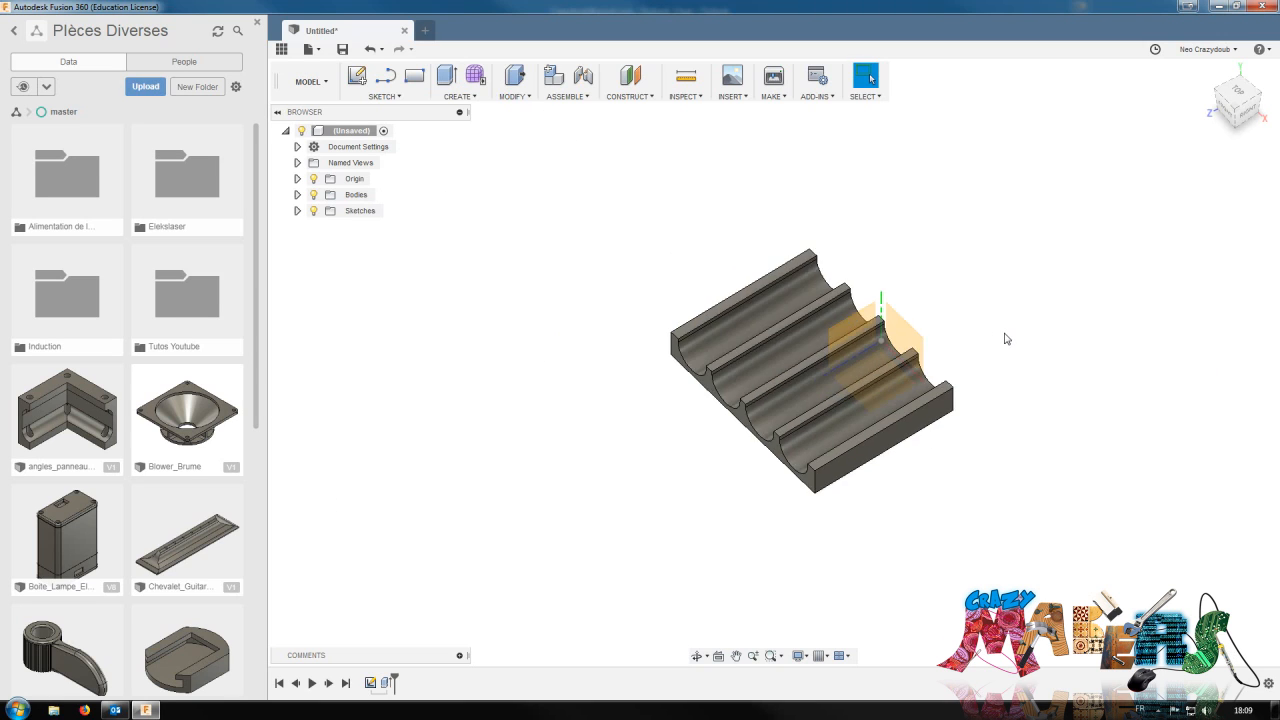
Create a new sketch on the body's front end face, the one showing the four recess outlines
left_click(1243, 112)
left_click_drag(1243, 104, 1153, 172)
left_click(1240, 100)
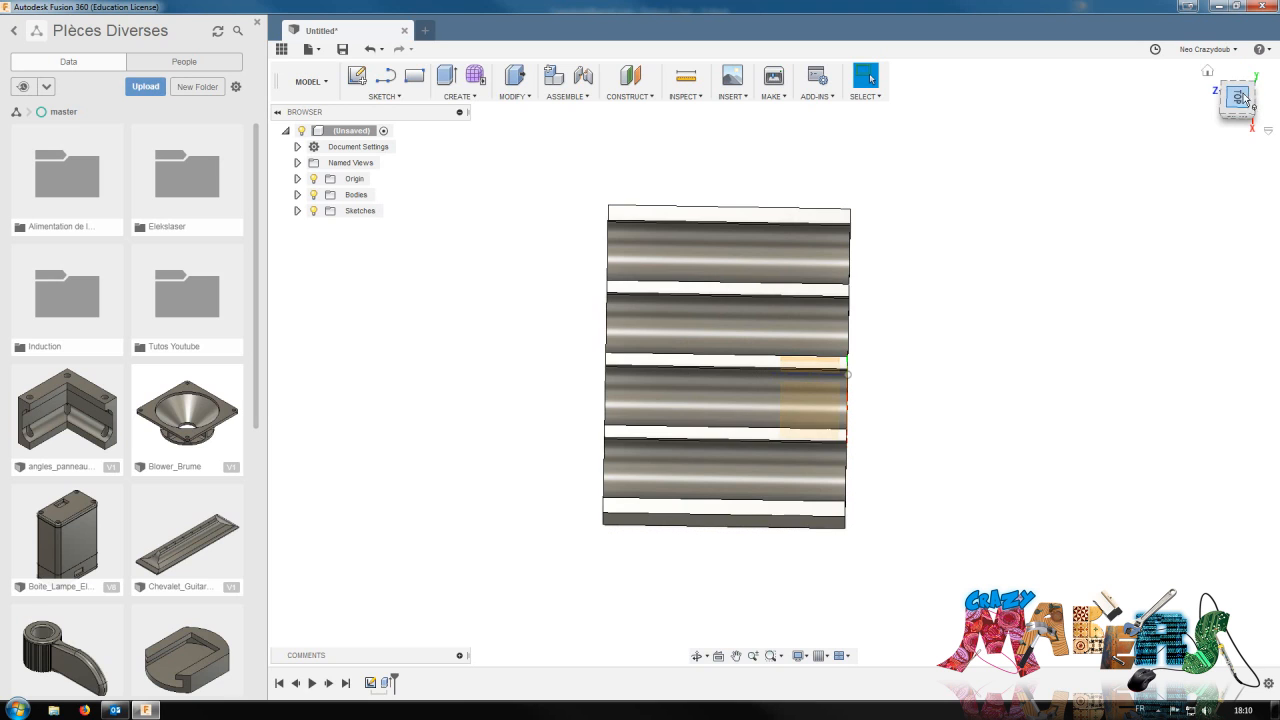
left_click(1240, 108)
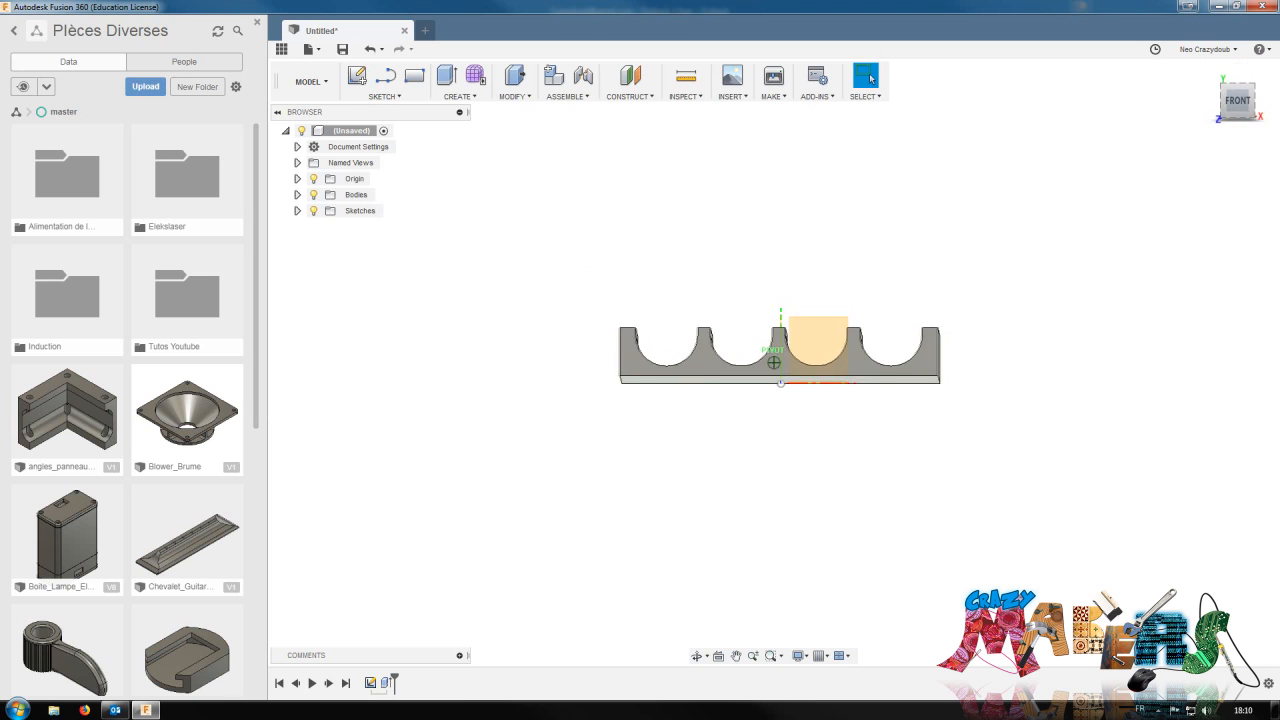
mouse_move(1240, 106)
left_mouse_down()
mouse_move(1190, 142)
mouse_move(1191, 119)
left_mouse_up()
left_click(695, 517)
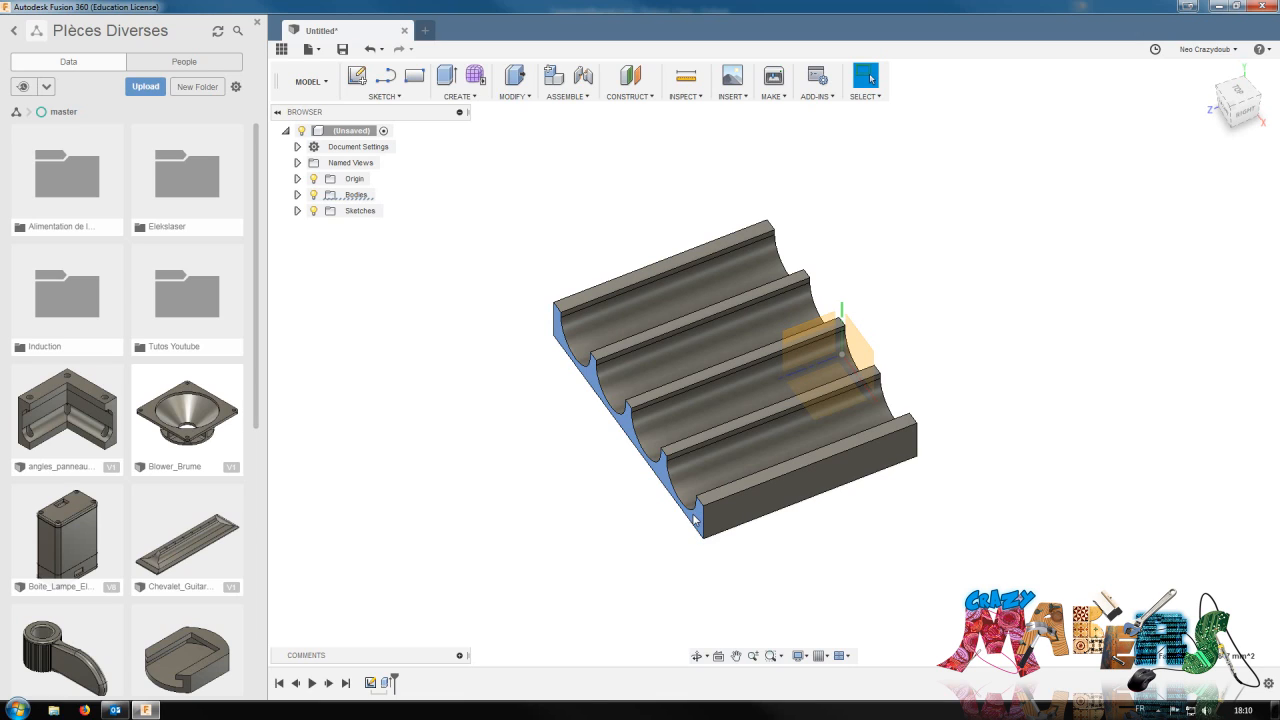
right_click(697, 517)
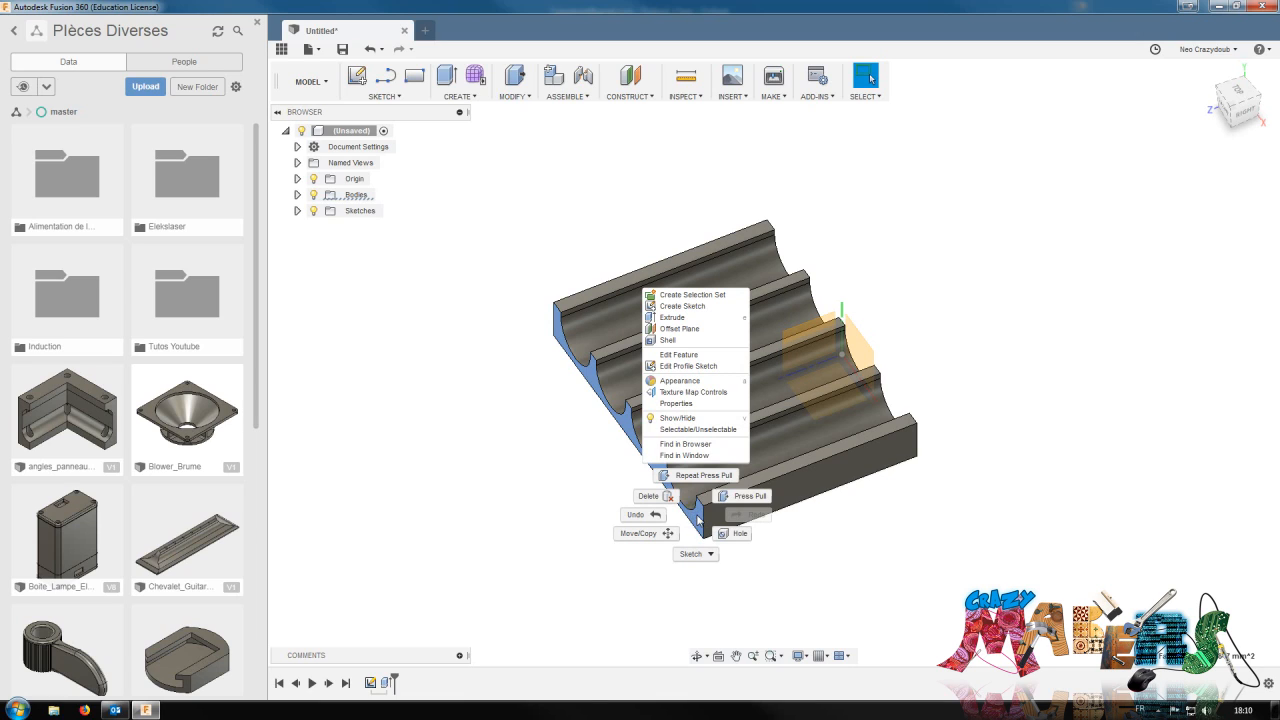
left_click(919, 449)
left_click(763, 563)
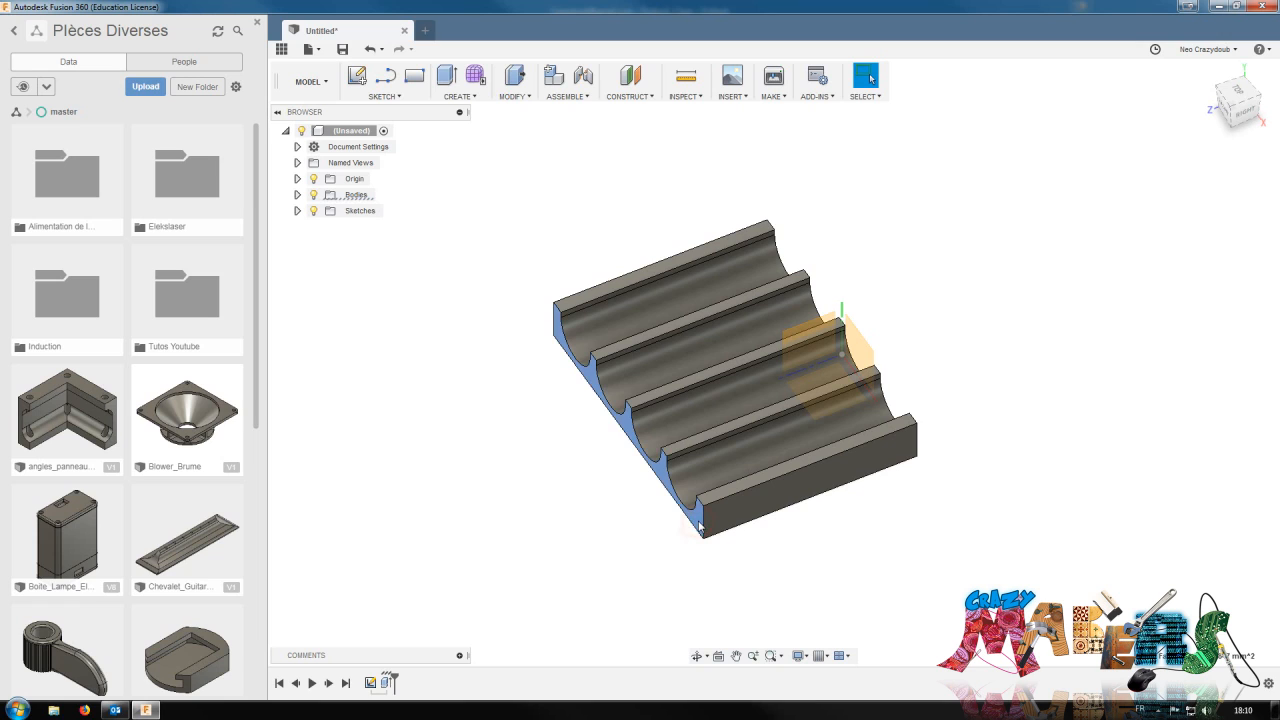
left_click(689, 549)
left_click(692, 523)
right_click(700, 520)
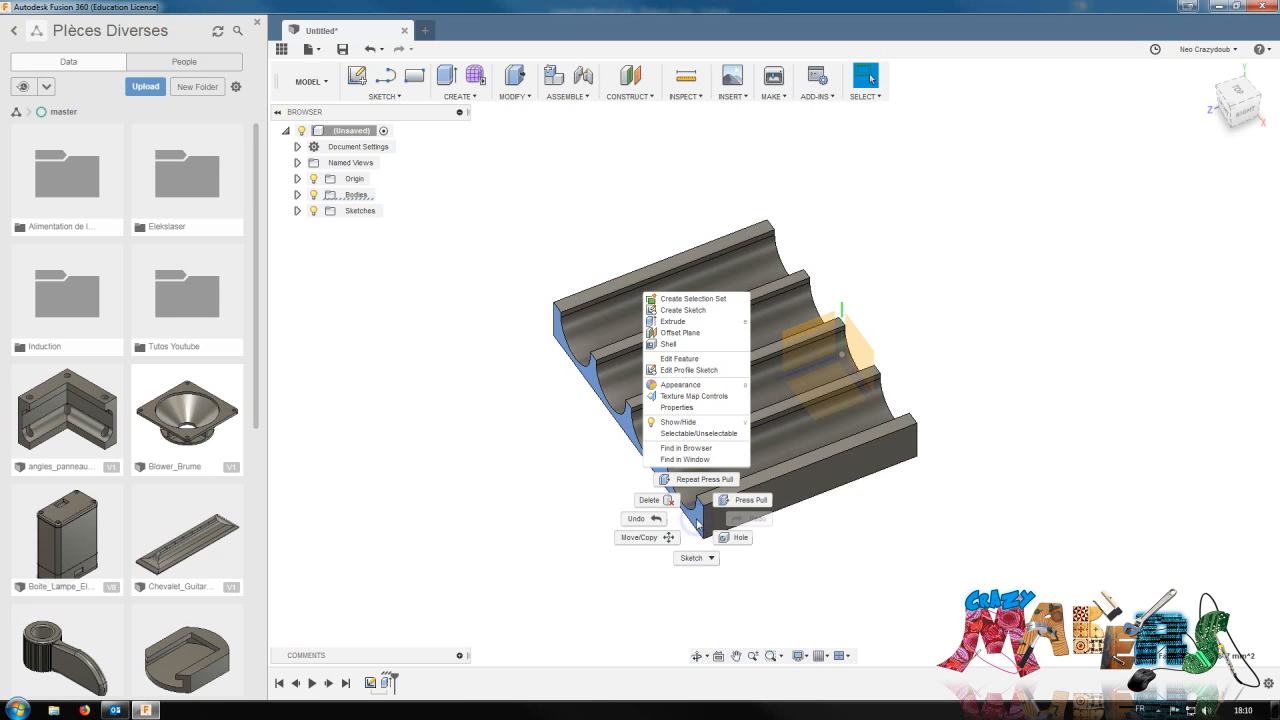
left_click(688, 313)
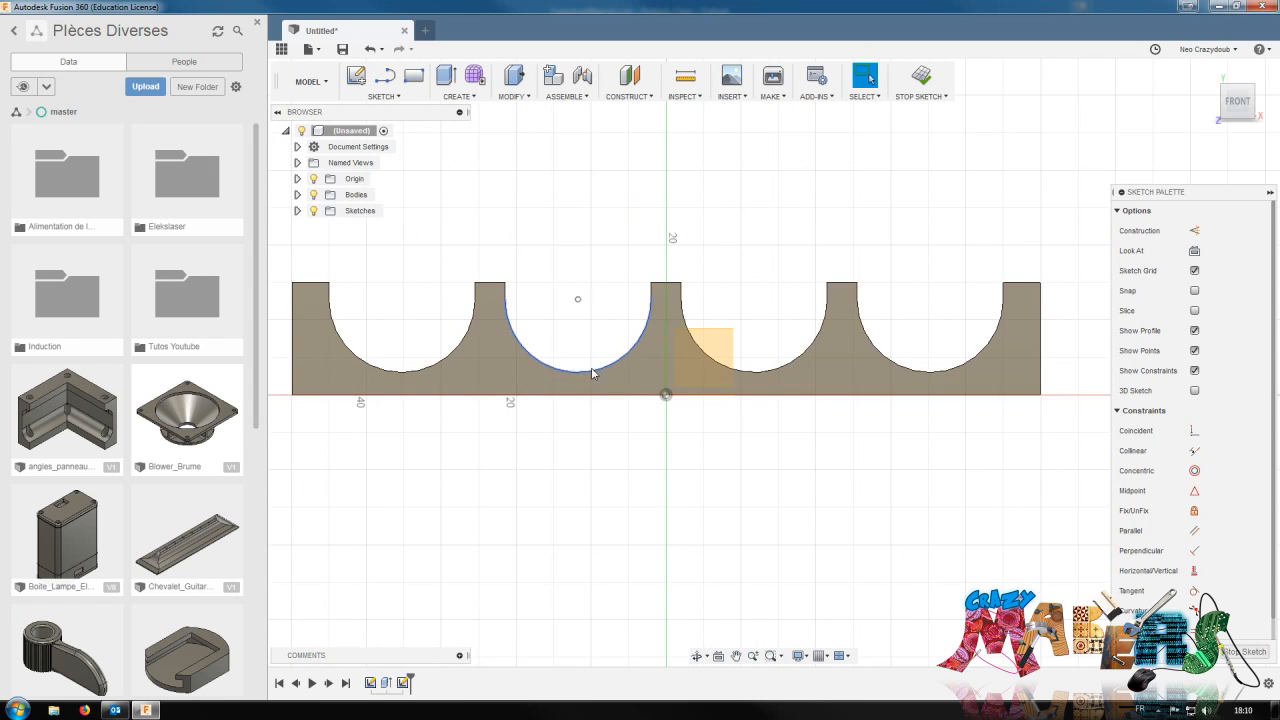
Draw a rectangle over the whole front end face, from its upper corner to the diagonally opposite lower corner, closing the four recesses
scroll(698, 454, "down", 1)
key("r")
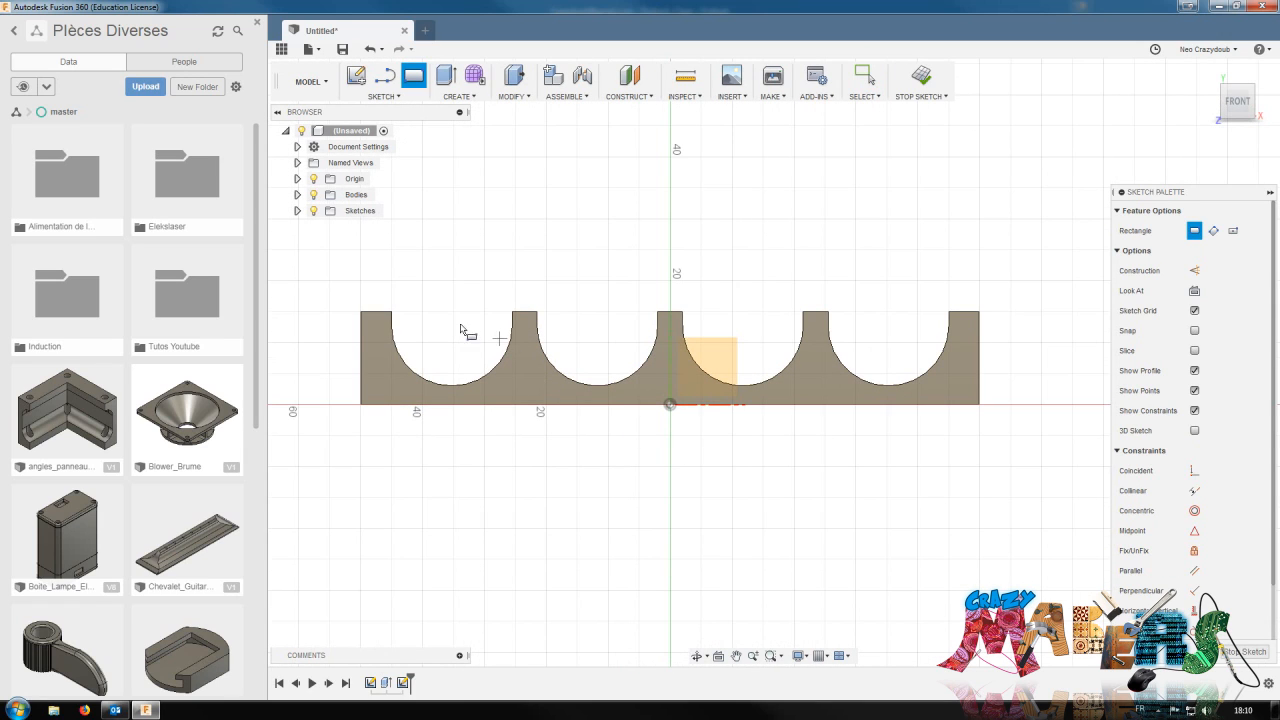
left_click(361, 312)
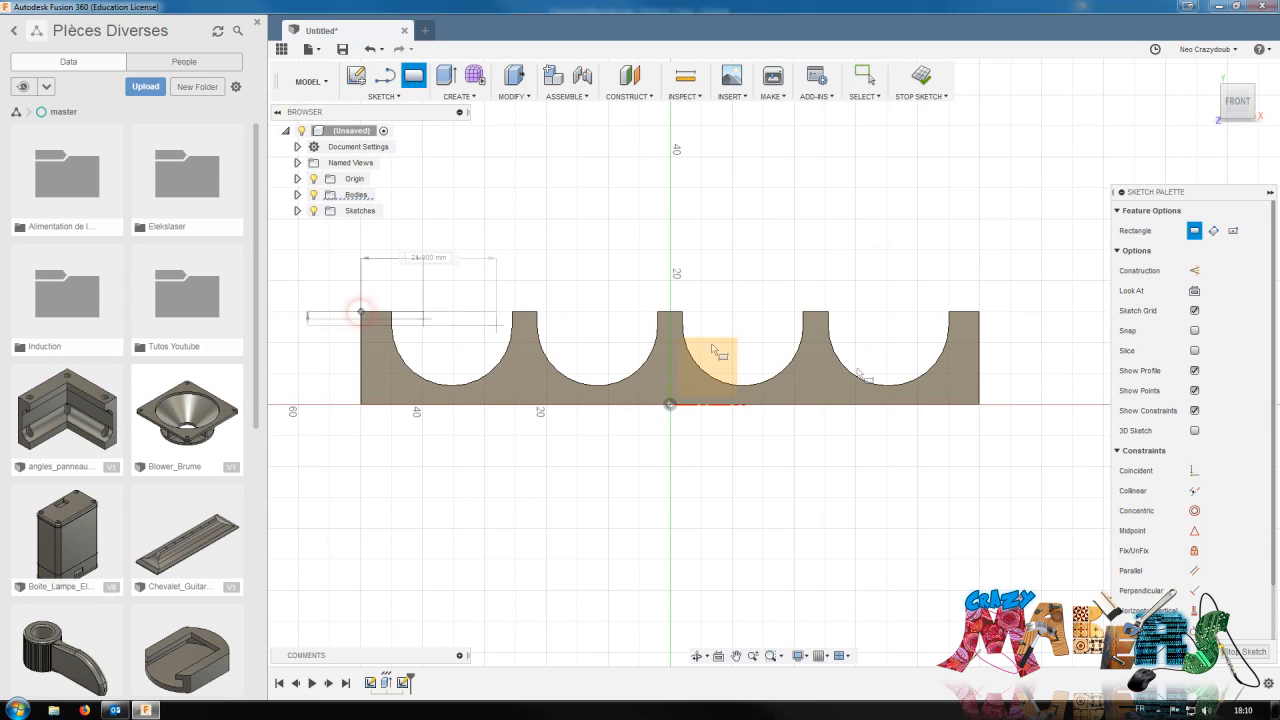
left_click(980, 405)
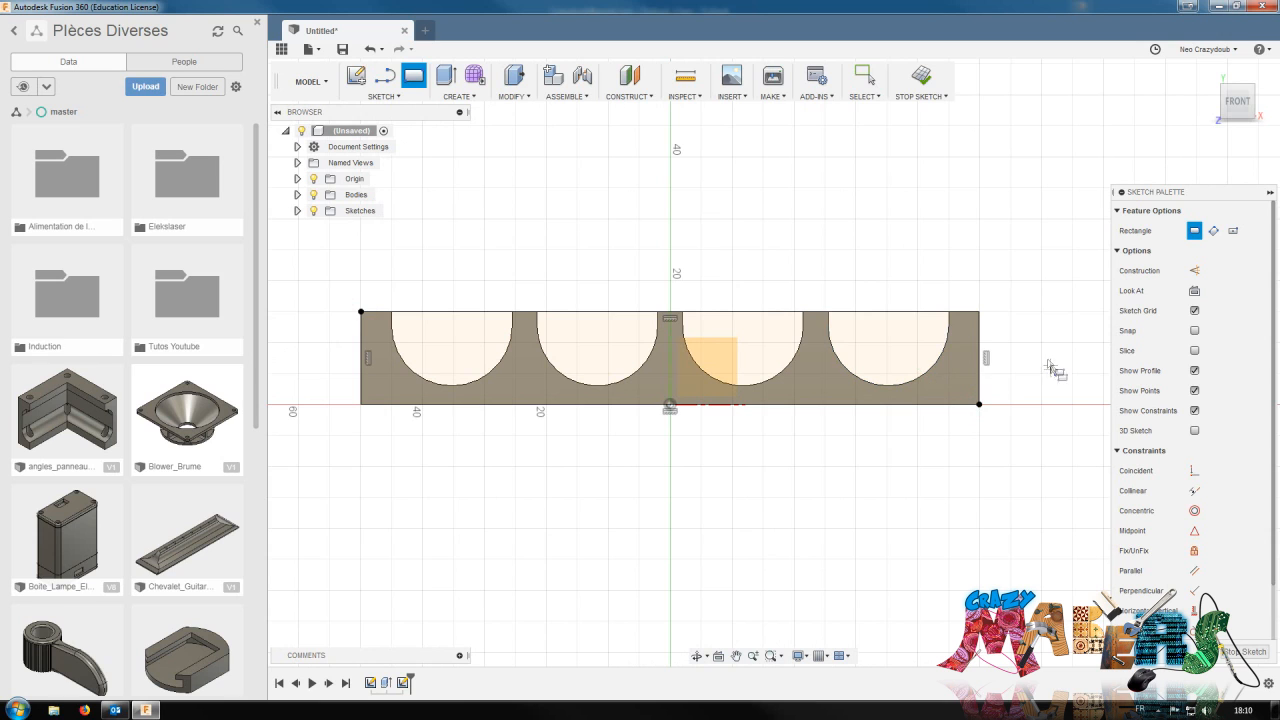
Extrude the end face region and all four recess profiles together by 3 mm, joining them to the body as an end wall
left_click(1240, 106)
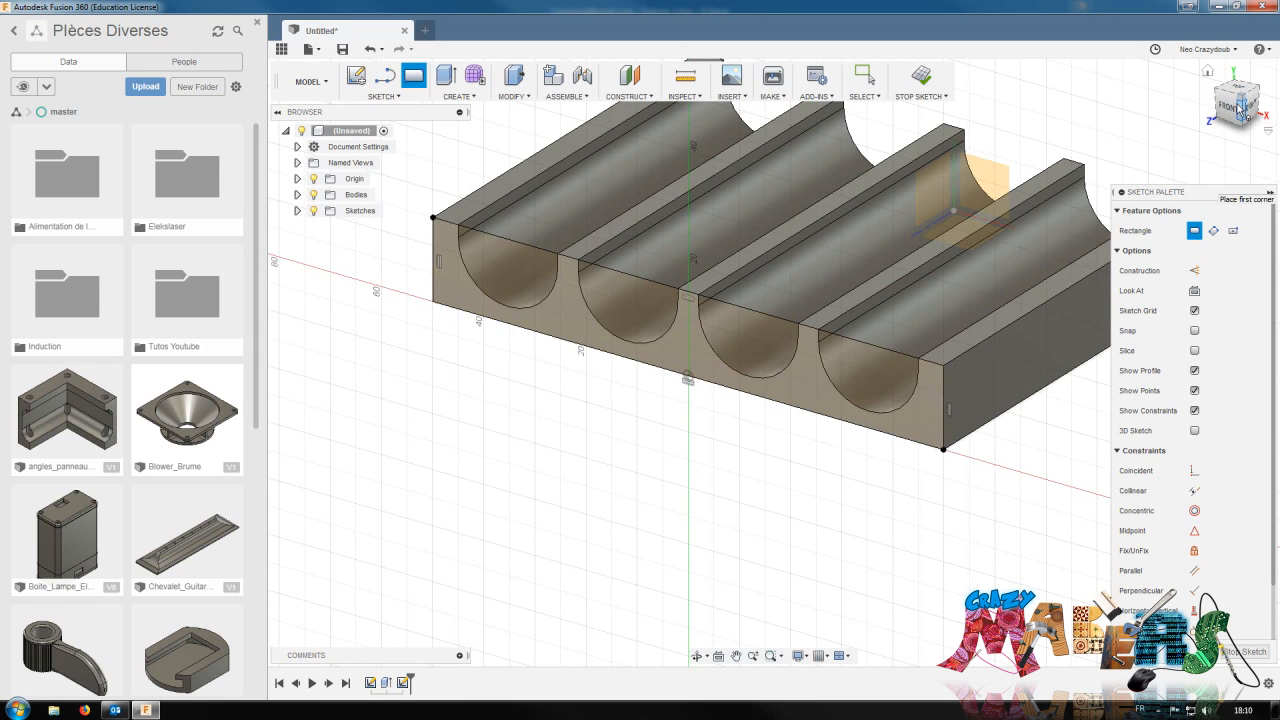
key("q")
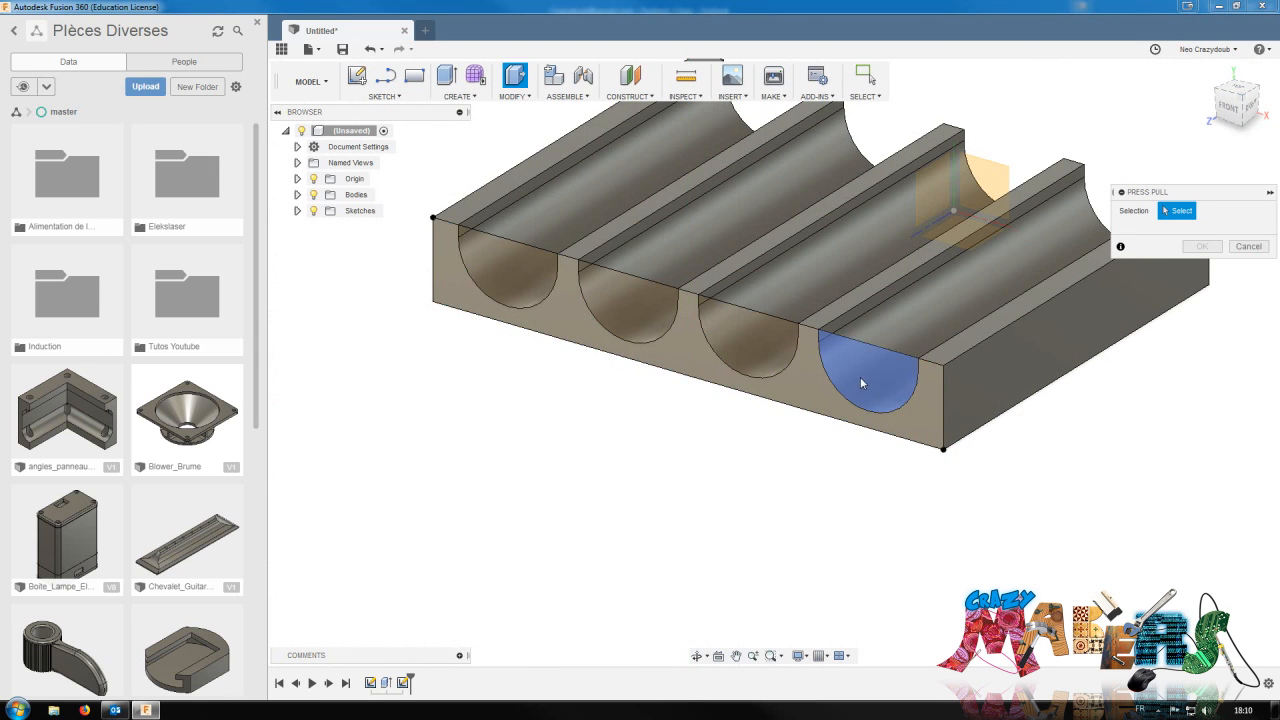
left_click(863, 385)
left_click(911, 419)
left_click(775, 361)
left_click(640, 311)
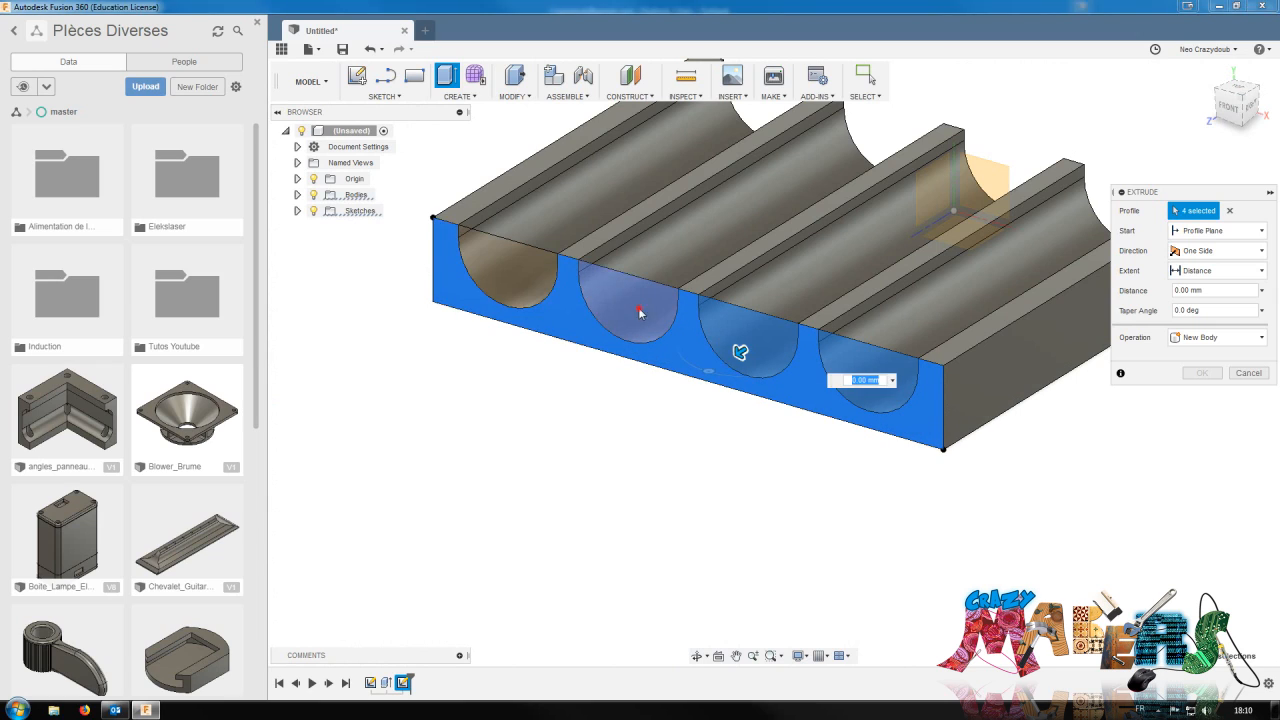
left_click(514, 277)
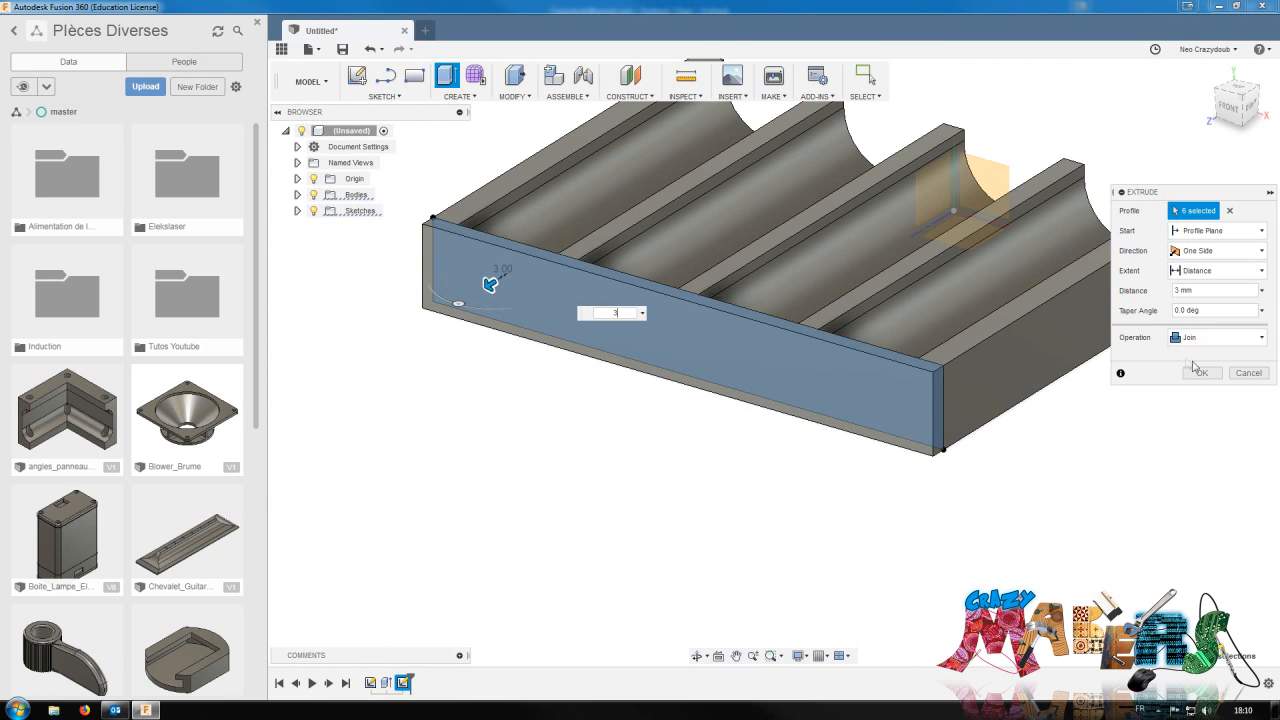
left_click(1200, 372)
Show Sketch3 and select all of its profiles with the bodies temporarily hidden
scroll(1056, 276, "down", 2)
middle_click_drag(1190, 187, 1047, 277)
mouse_move(1230, 113)
left_mouse_down()
mouse_move(1212, 136)
mouse_move(1240, 189)
left_mouse_up()
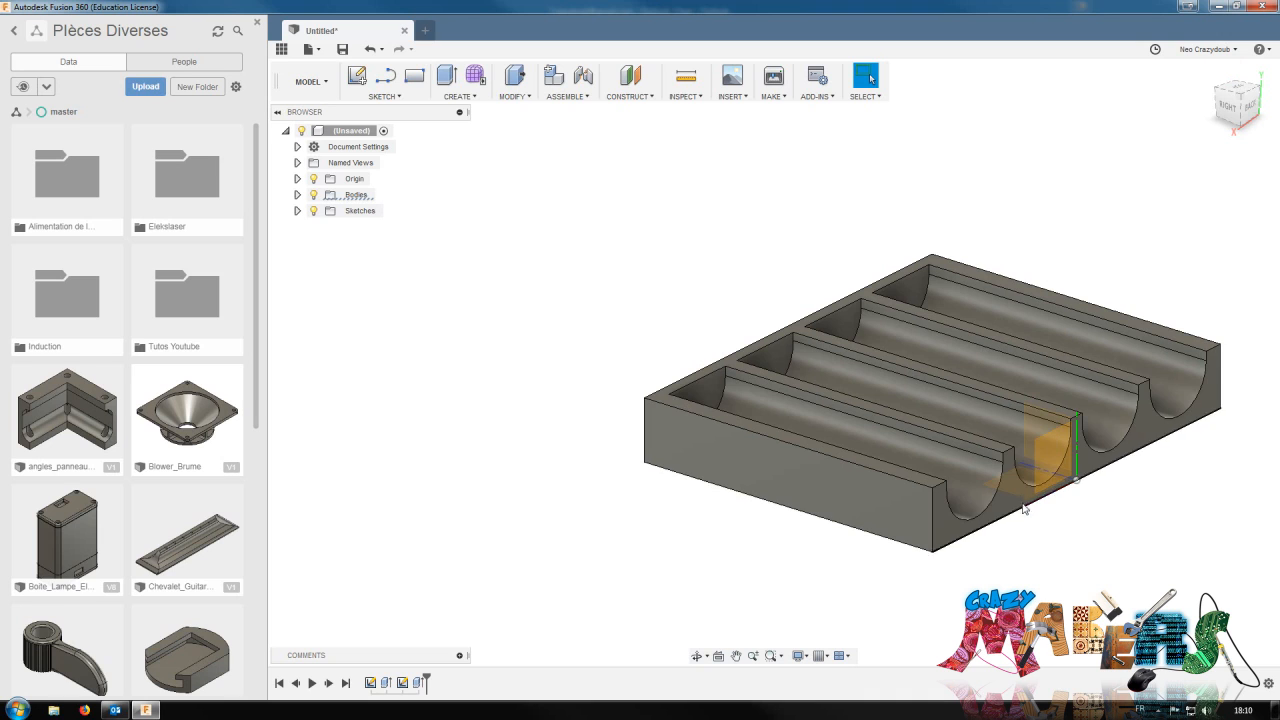
mouse_move(1227, 112)
left_mouse_down()
mouse_move(1268, 85)
mouse_move(1234, 114)
left_mouse_up()
middle_click_drag(928, 395, 728, 366)
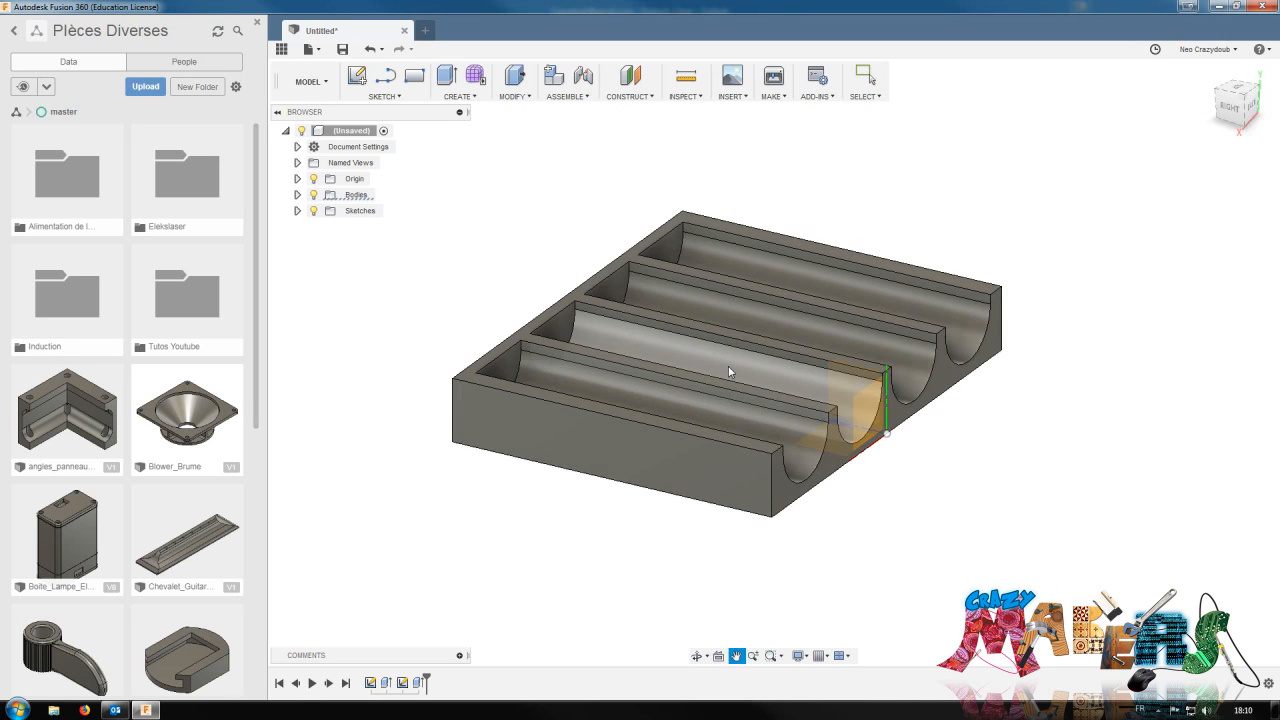
left_click(297, 211)
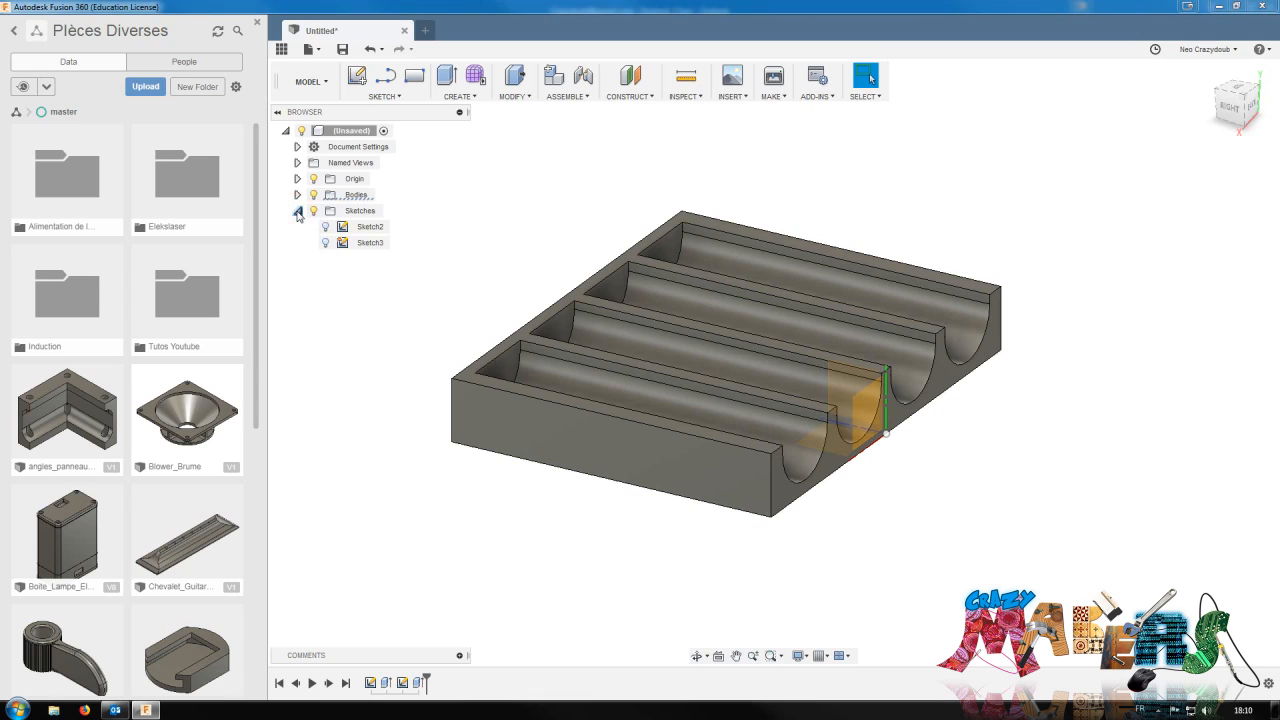
left_click(326, 246)
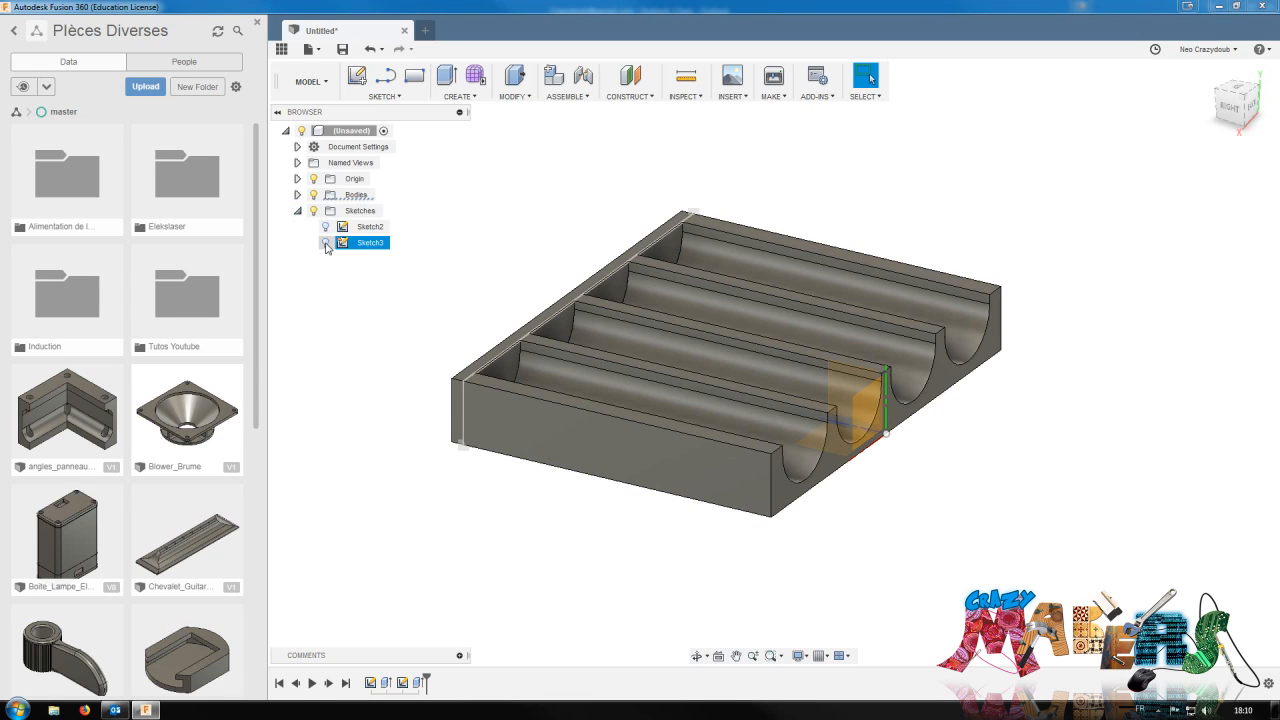
left_click(326, 246)
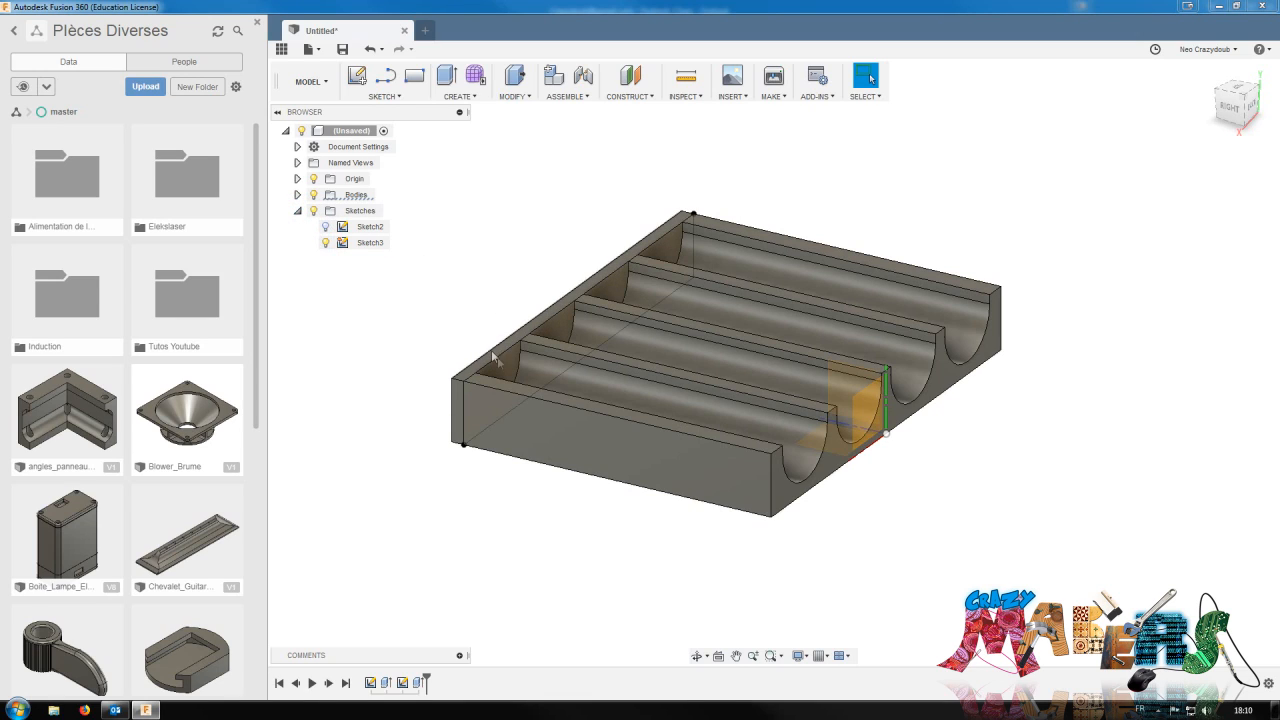
left_click(313, 194)
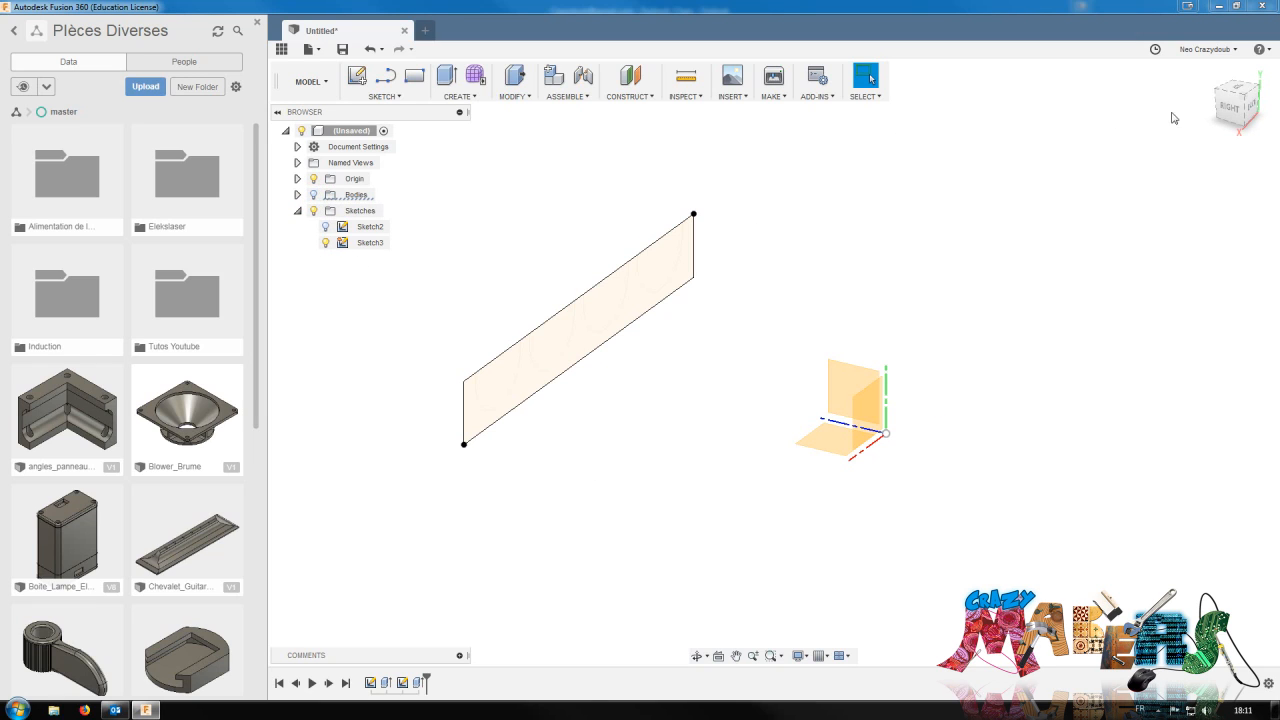
left_click(1228, 106)
left_click_drag(381, 330, 687, 463)
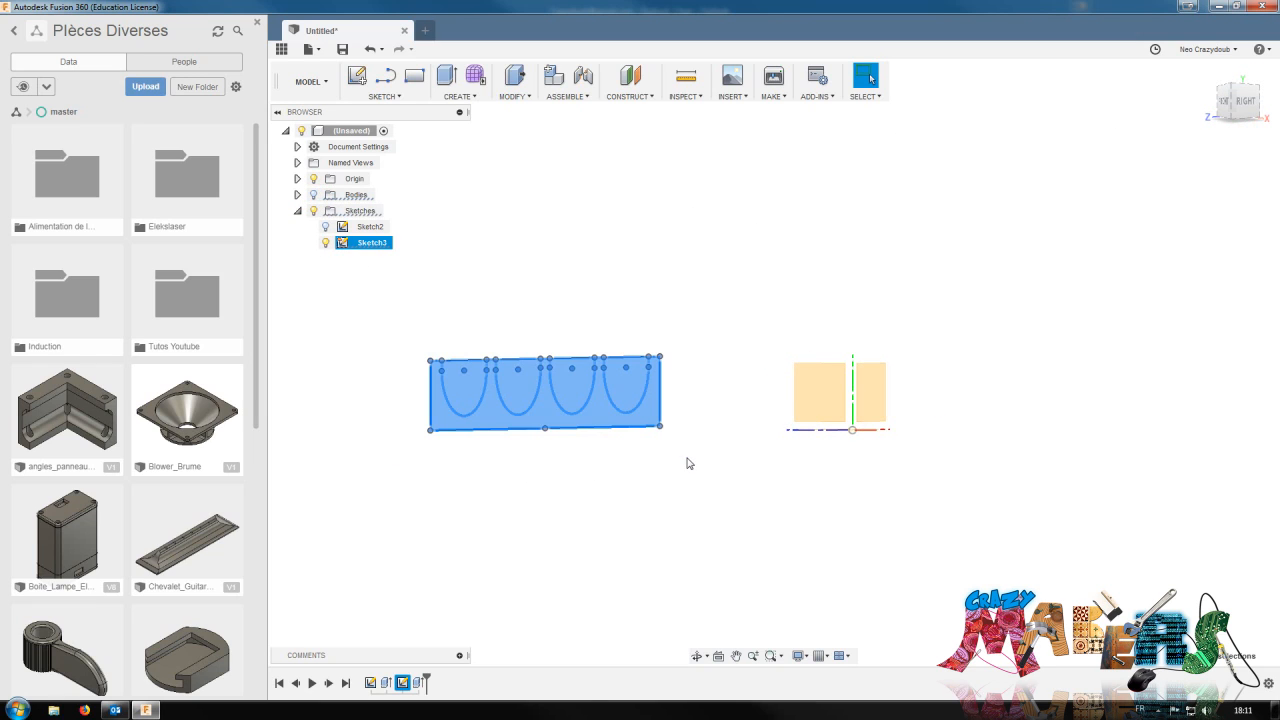
left_click(1248, 108)
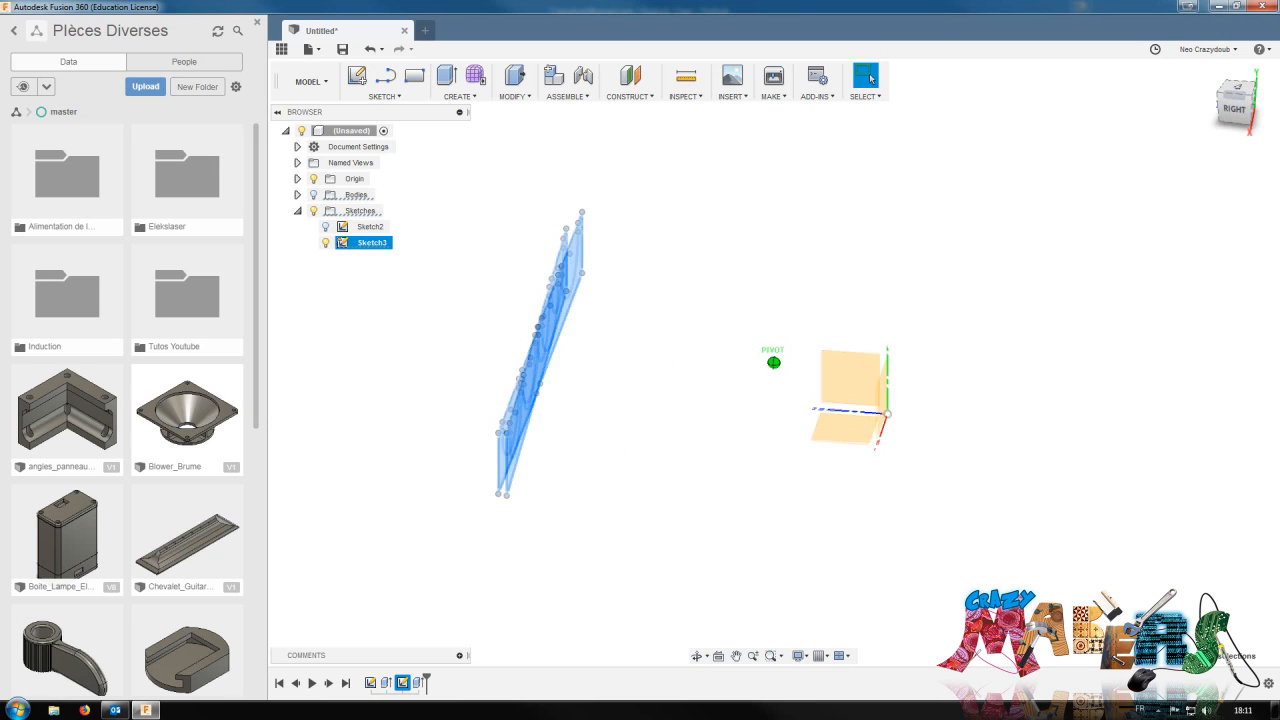
left_click(314, 195)
Extrude the selected profiles outward from the opposite open end face, joining them as a second end wall
key("e")
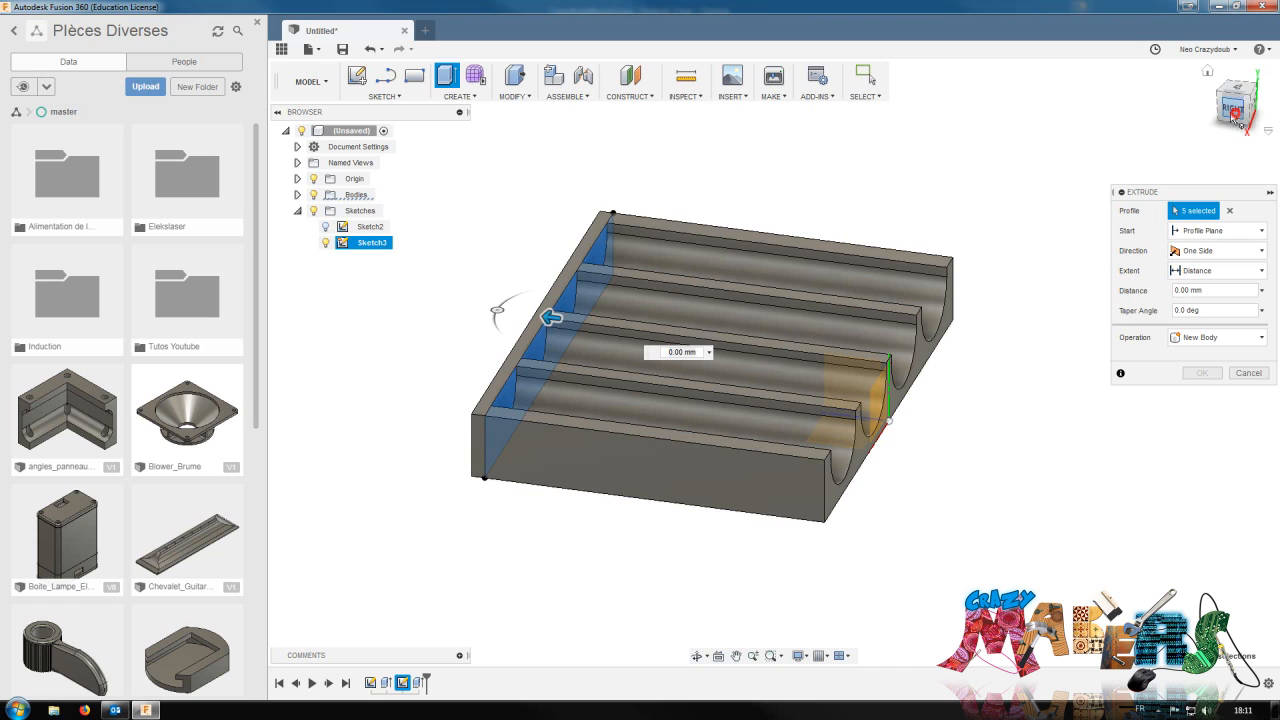
left_click(1237, 113)
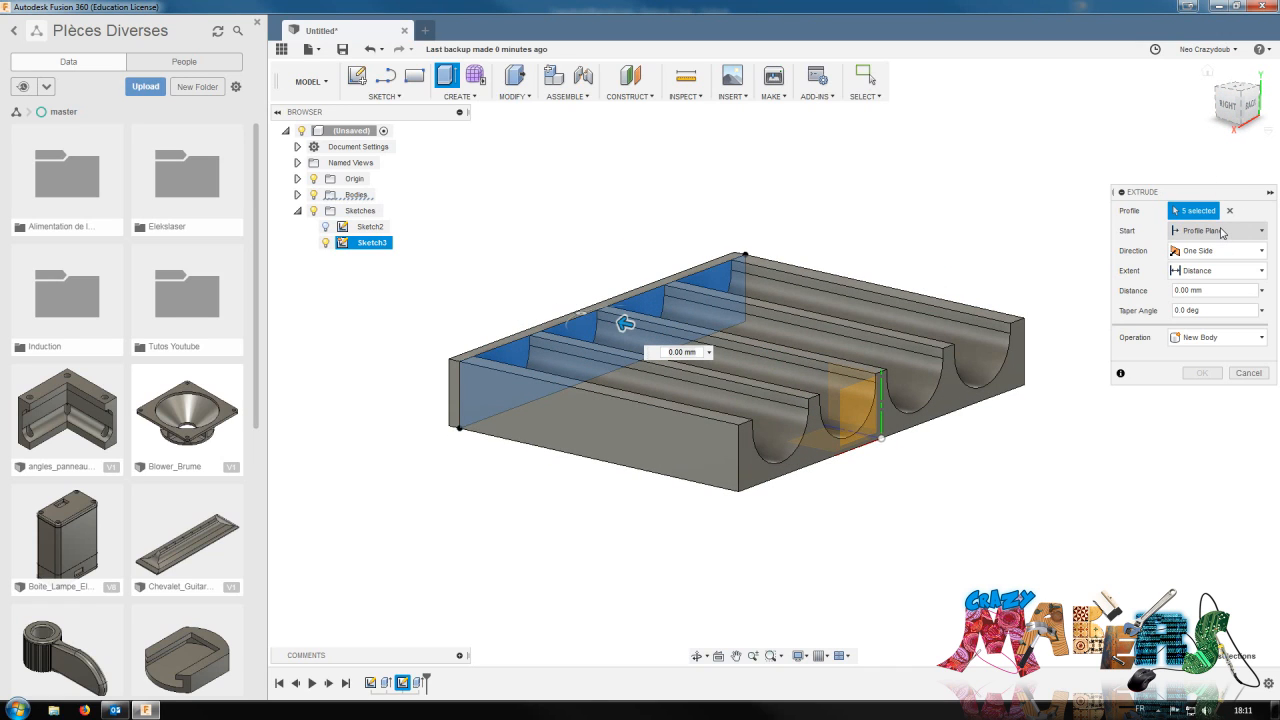
left_click(1221, 231)
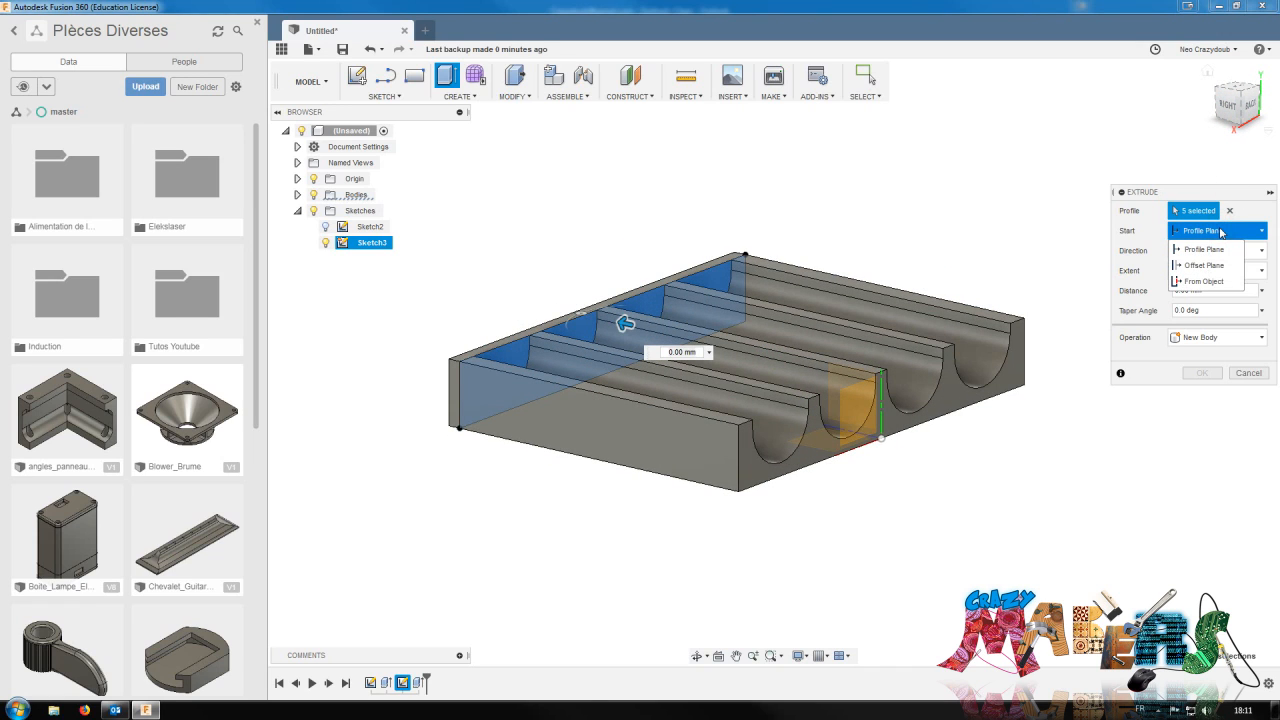
left_click(1209, 283)
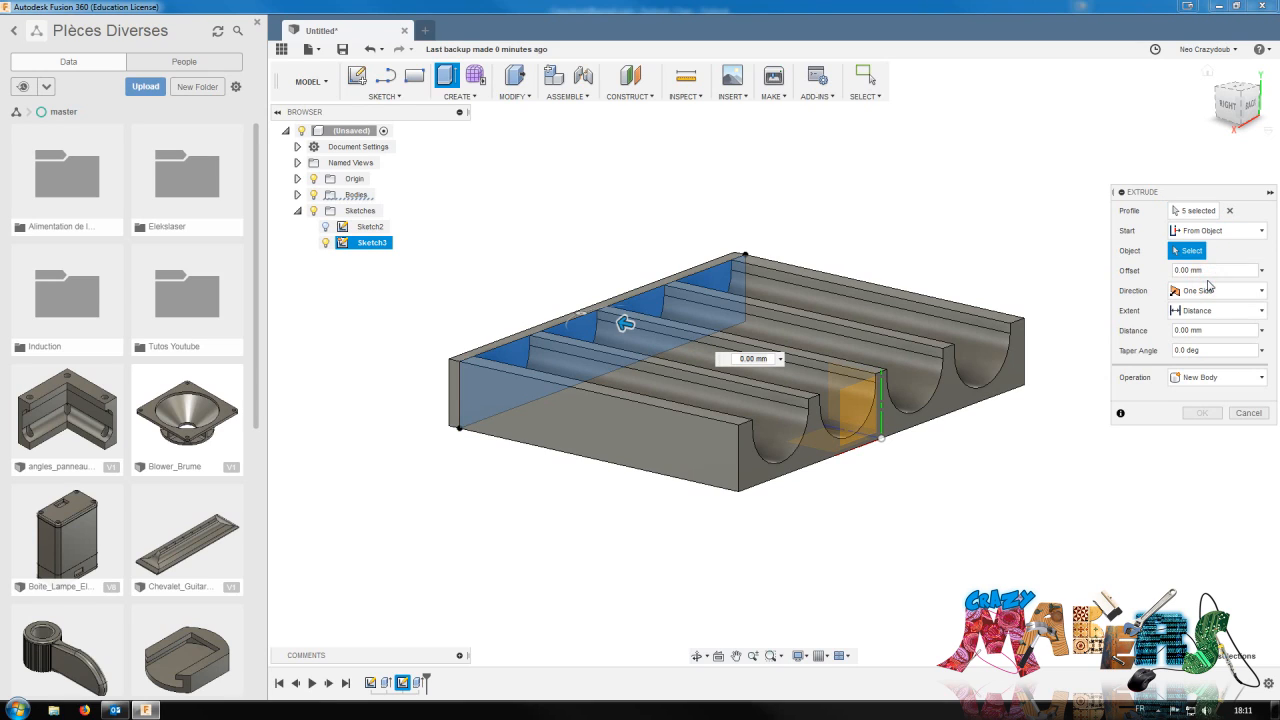
left_click(952, 410)
left_click_drag(895, 390, 1003, 403)
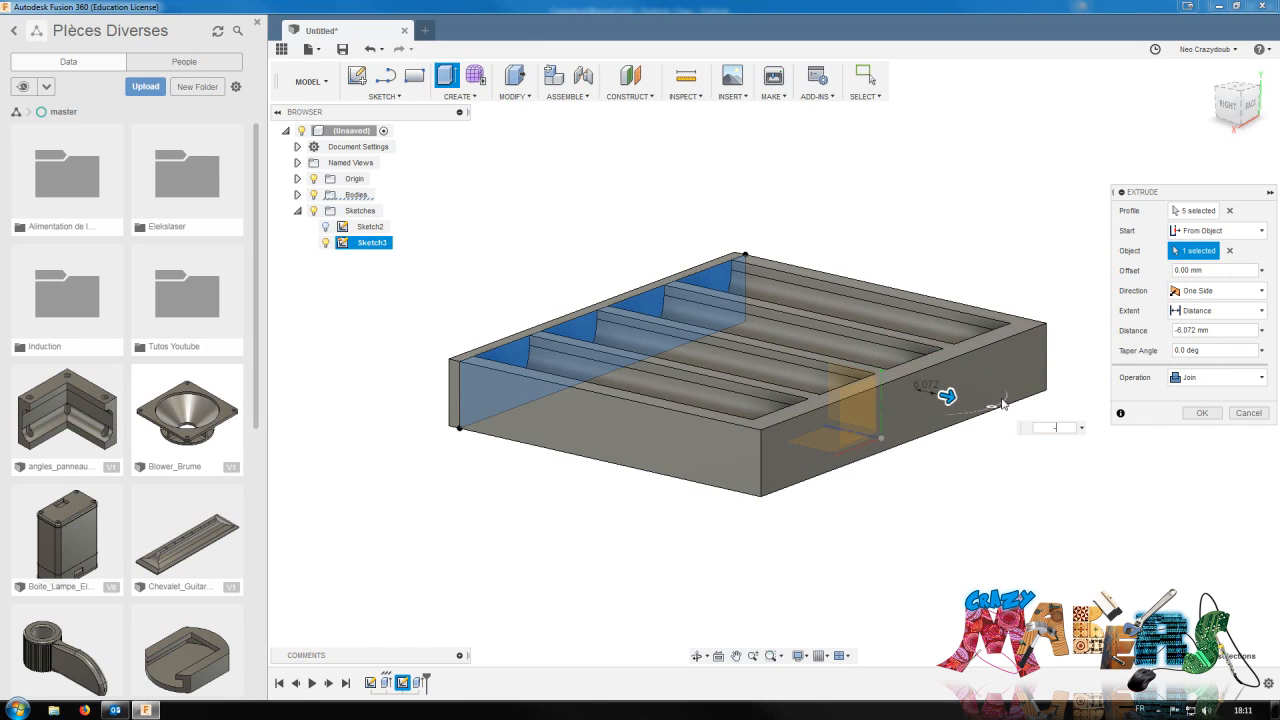
left_click(1199, 413)
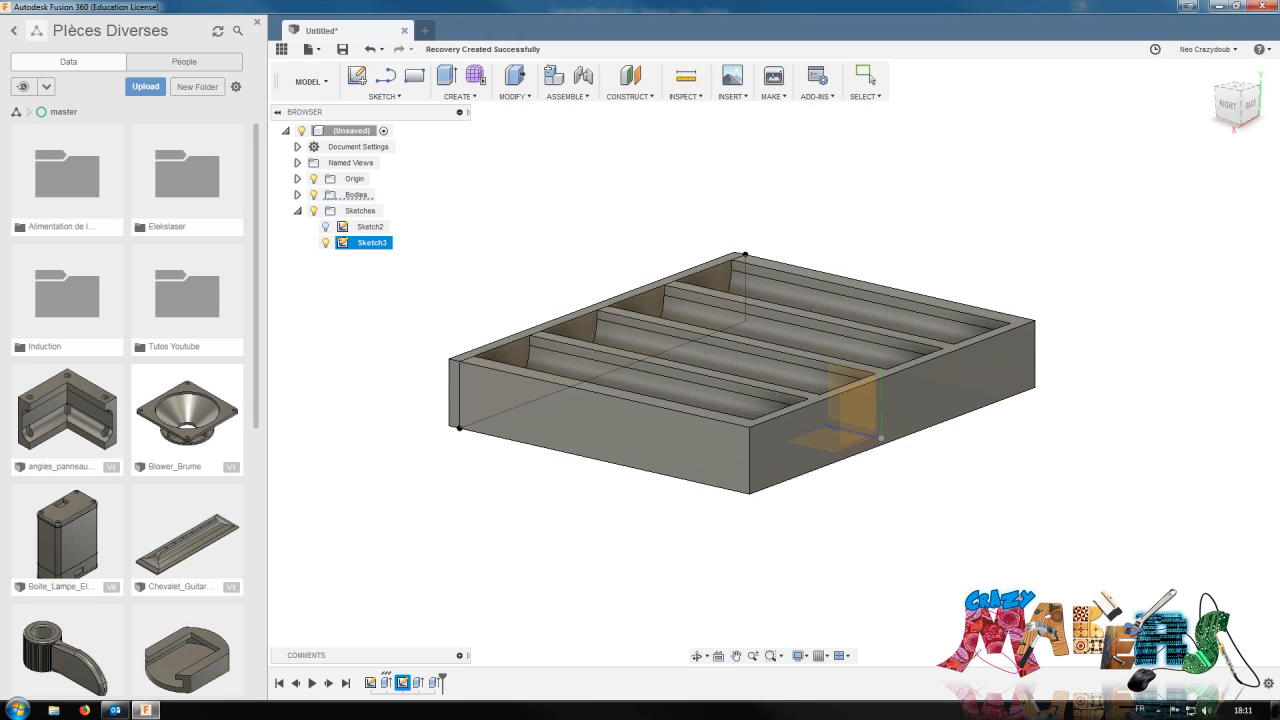
Inspect the closed holder from several sides and hide Sketch3
left_click(1227, 104)
left_click_drag(1200, 108, 1236, 104)
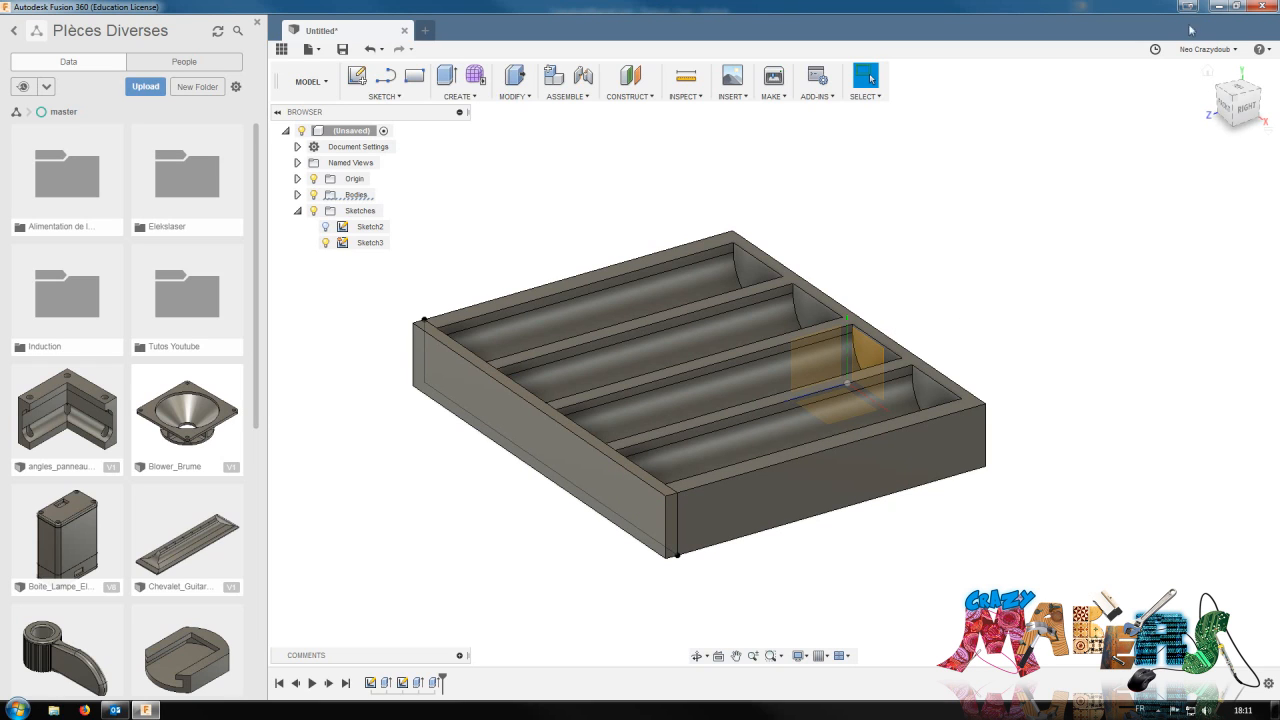
mouse_move(1235, 104)
left_mouse_down()
mouse_move(1250, 99)
mouse_move(1245, 113)
left_mouse_up()
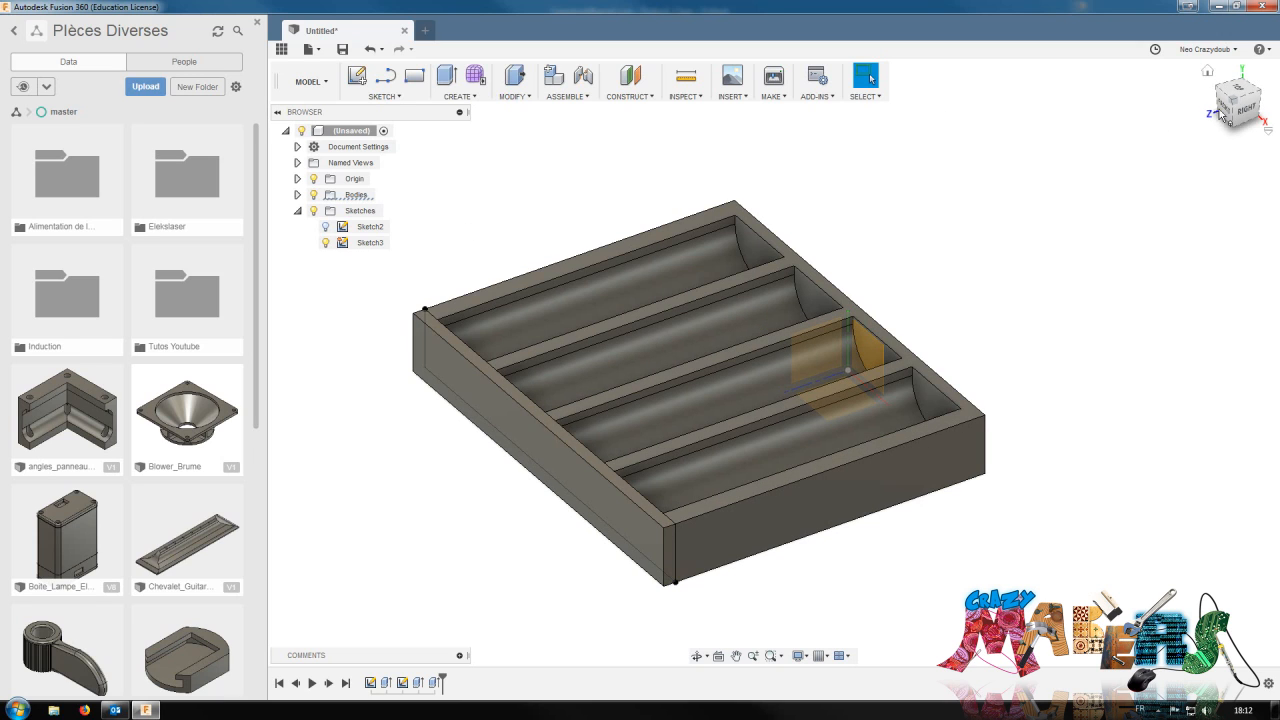
left_click(1222, 105)
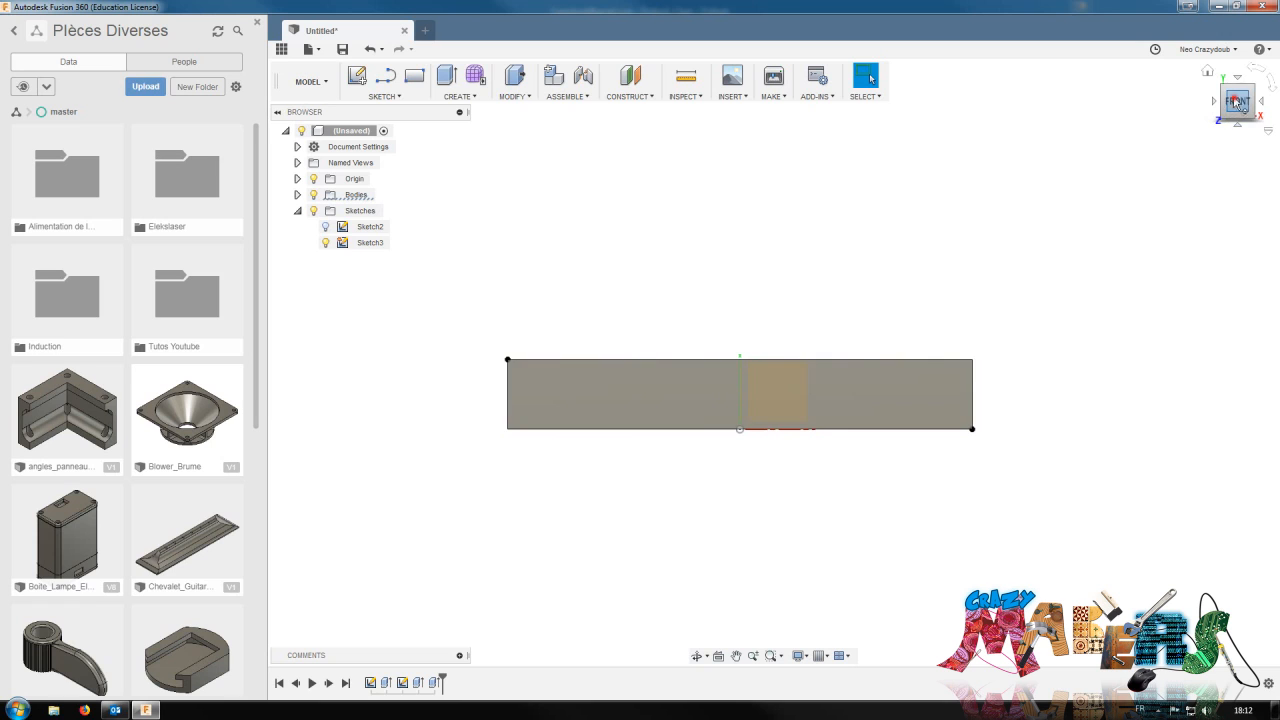
middle_click_drag(774, 362, 800, 380, "shift")
left_click(325, 243)
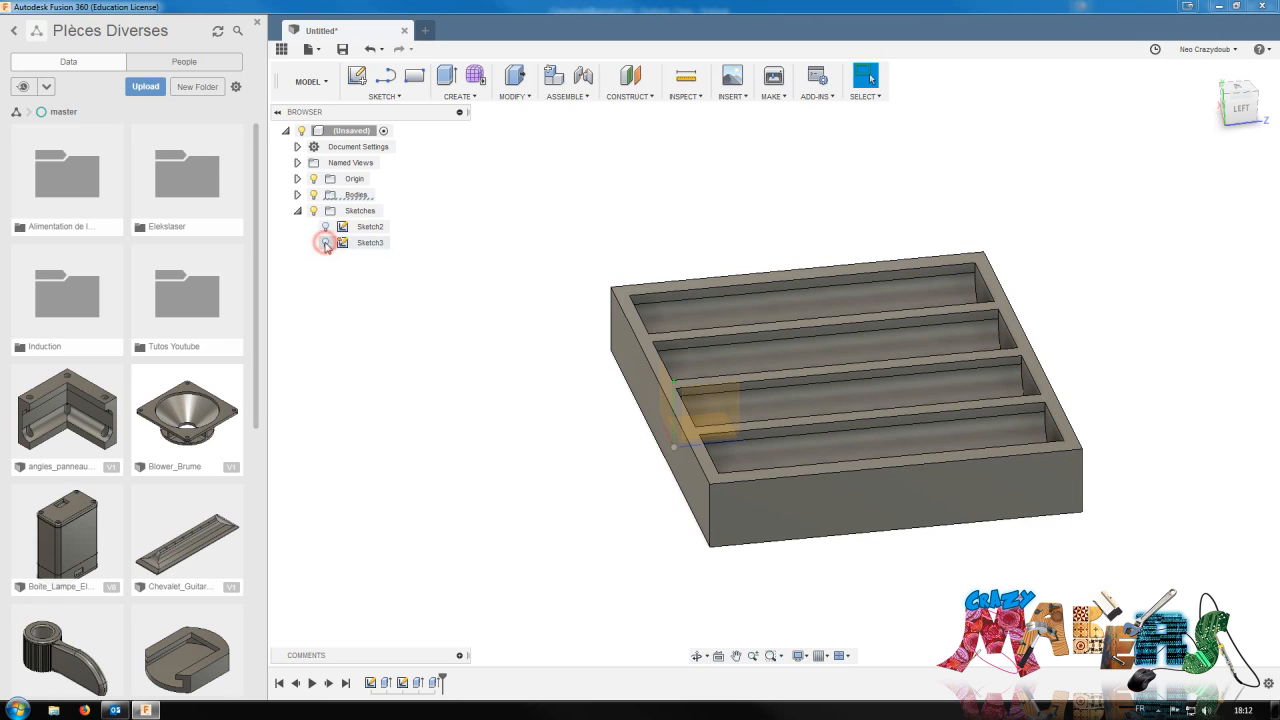
left_click(326, 243)
left_click_drag(1243, 118, 1045, 124)
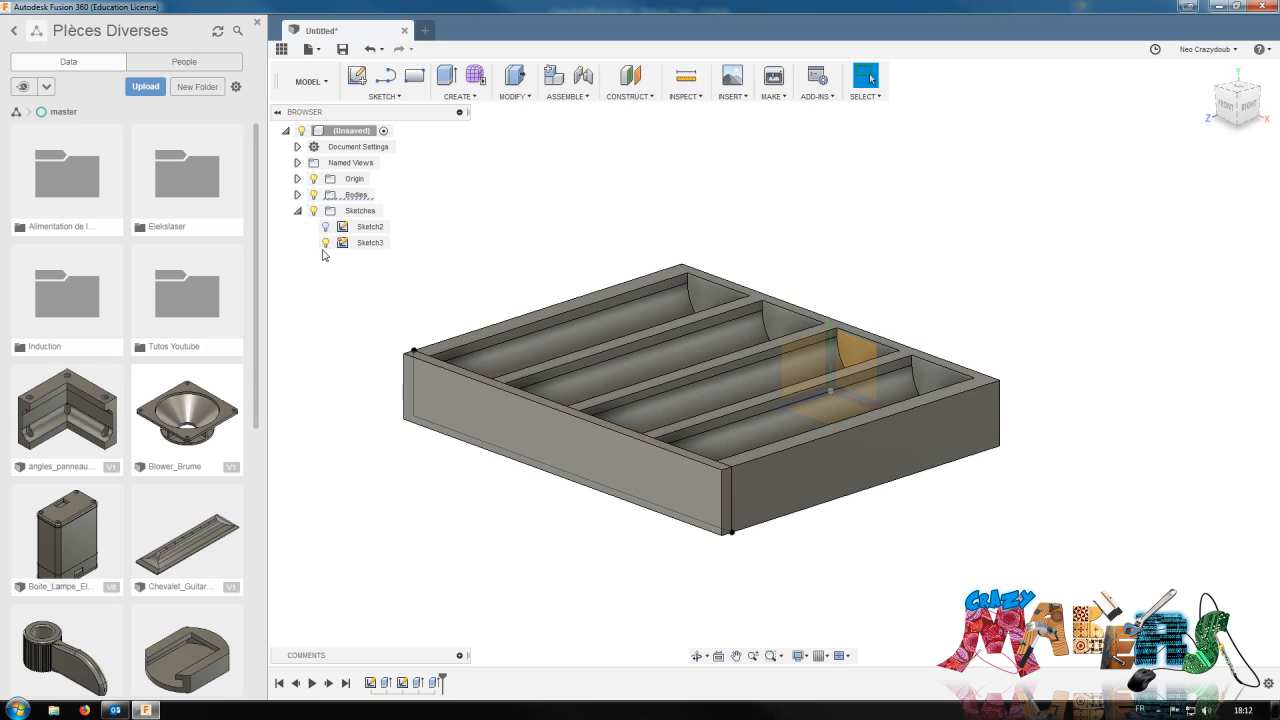
Create a sketch on the front end wall and draw a full-width rectangle 6 mm high along its bottom edge
right_click(518, 447)
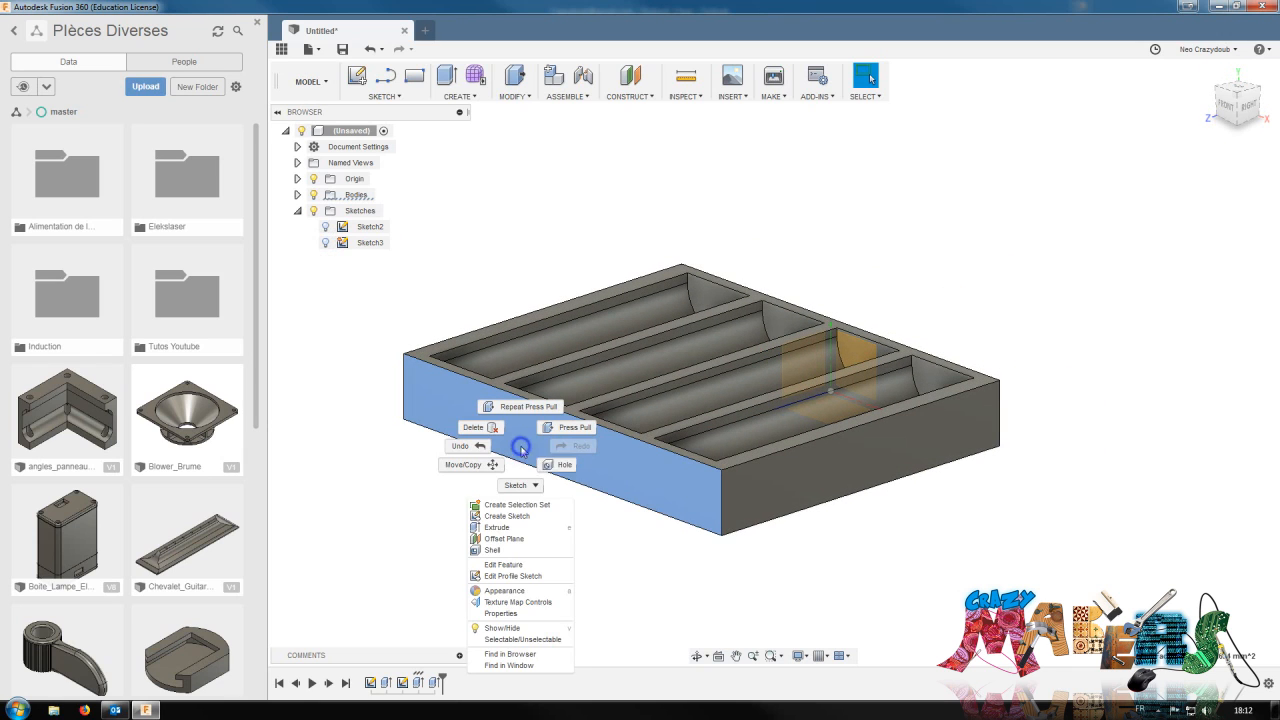
left_click(503, 516)
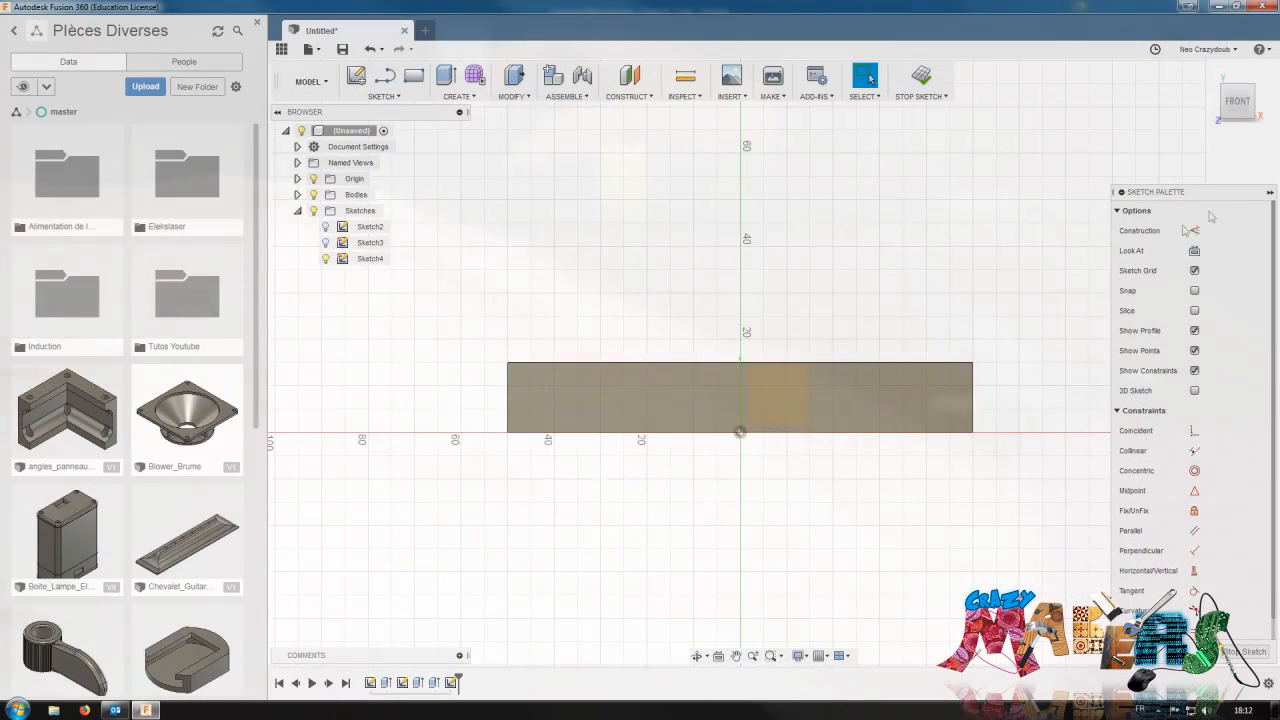
key("r")
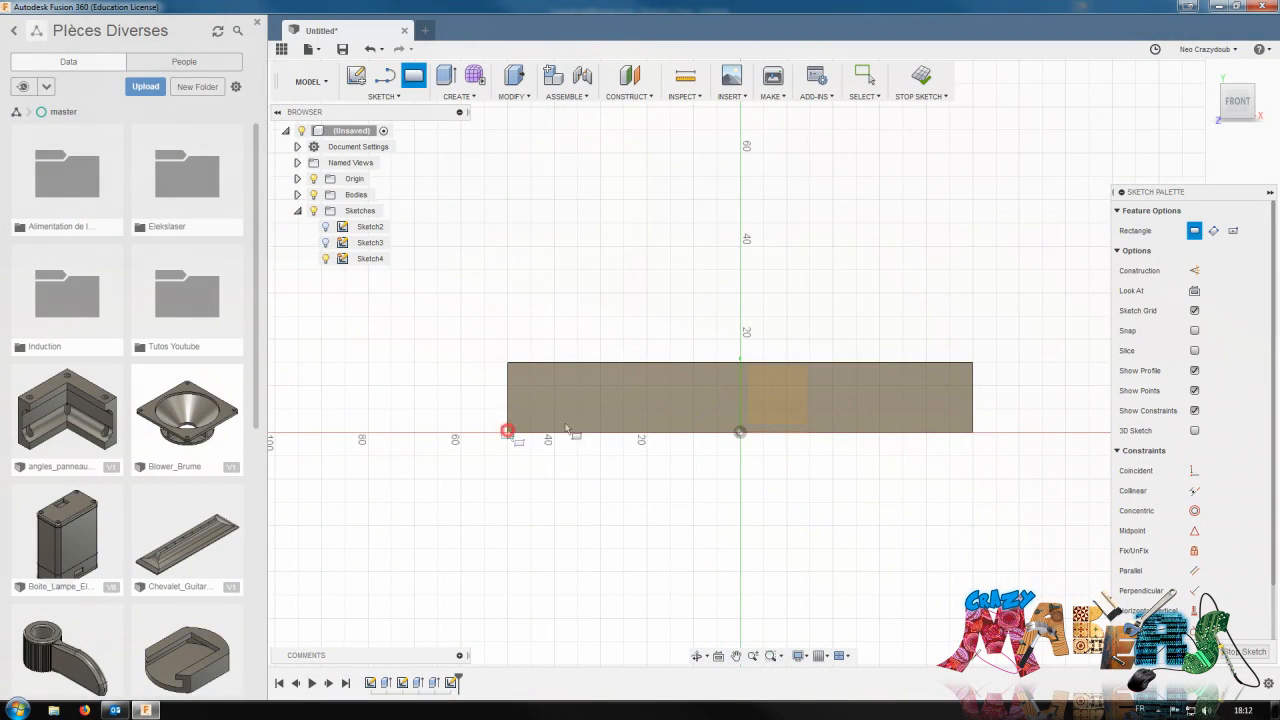
left_click(507, 432)
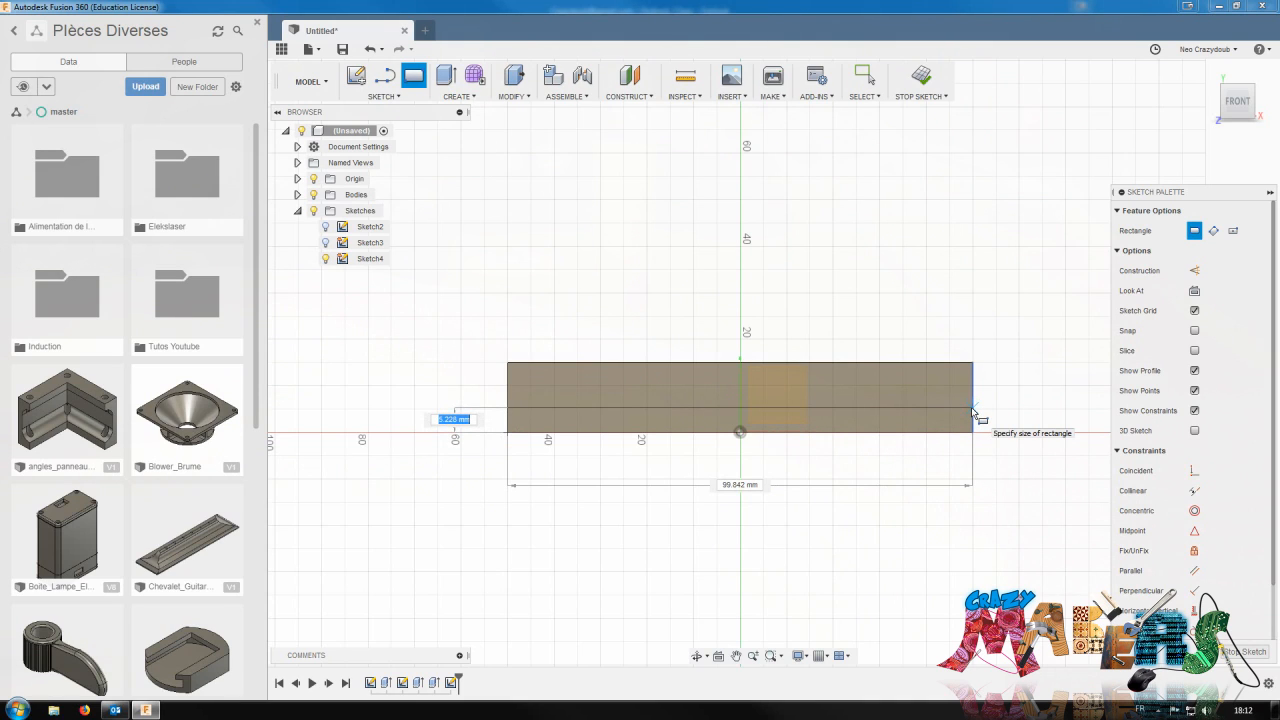
type("5")
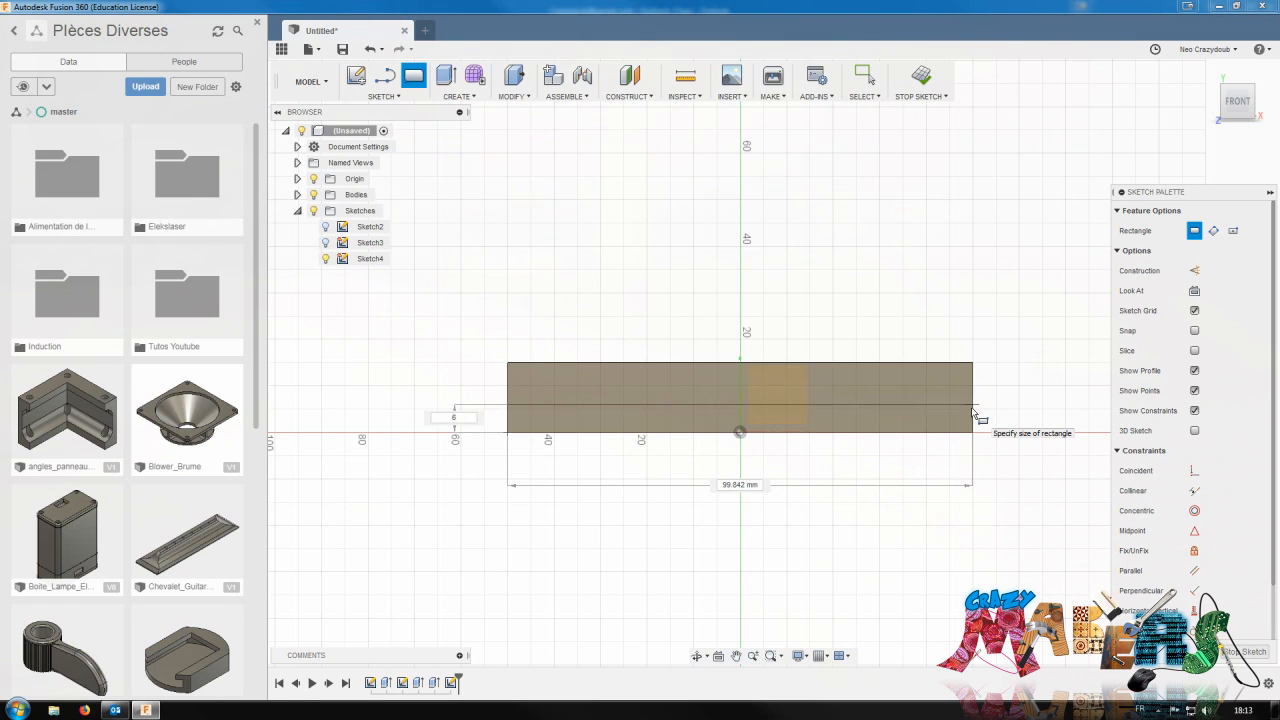
key("Return")
Extrude the 6 mm high strip outward by 25.5 mm, joining it to the body as a ledge
left_click_drag(1240, 103, 1078, 242)
left_click(892, 455)
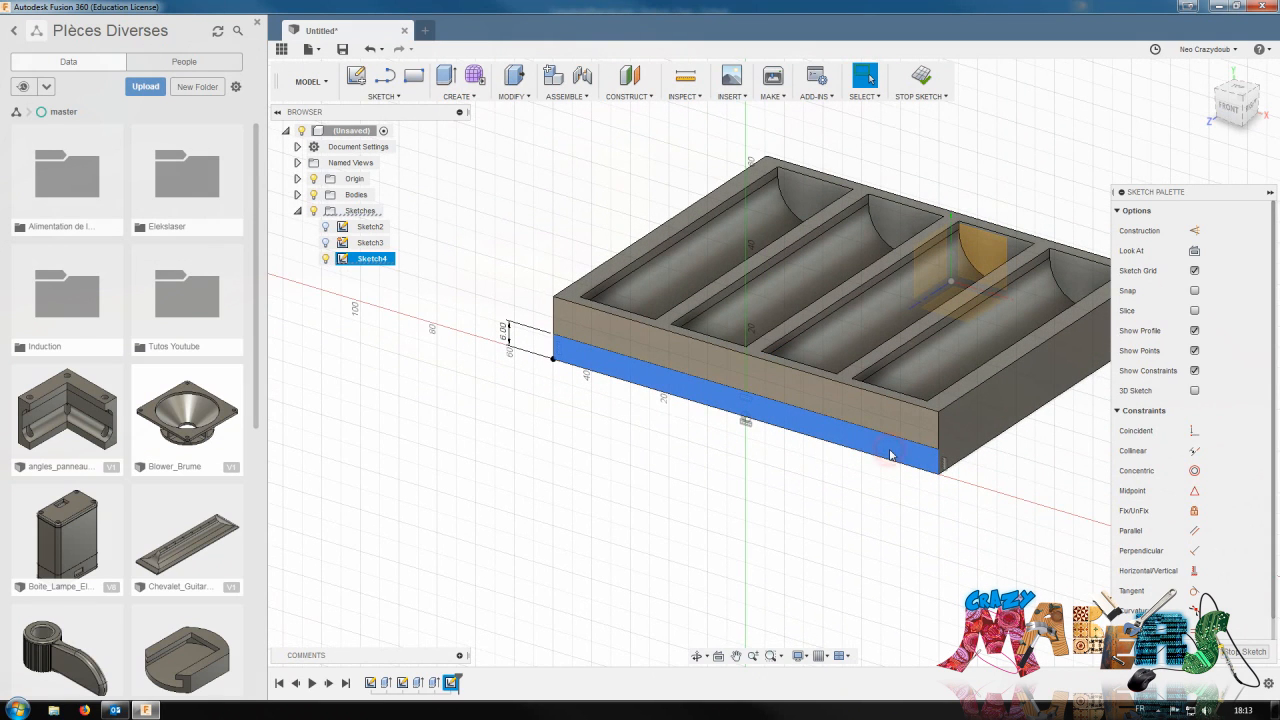
key("e")
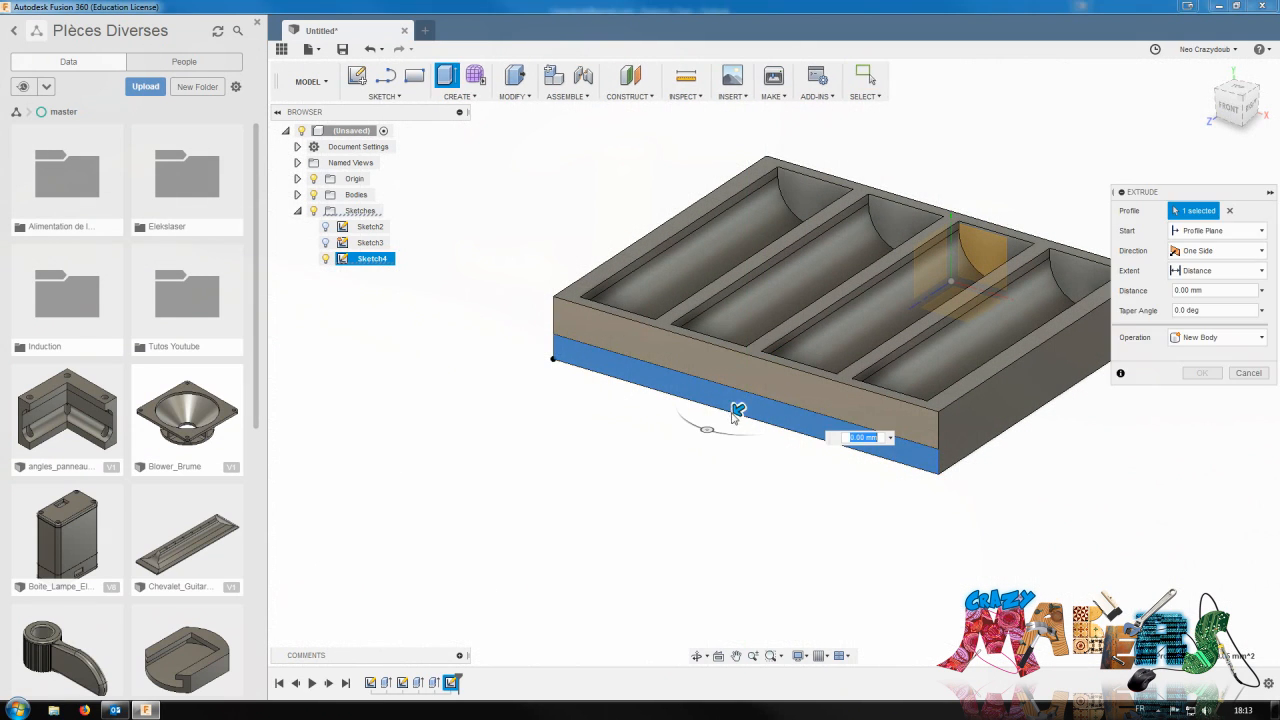
left_click_drag(735, 412, 668, 454)
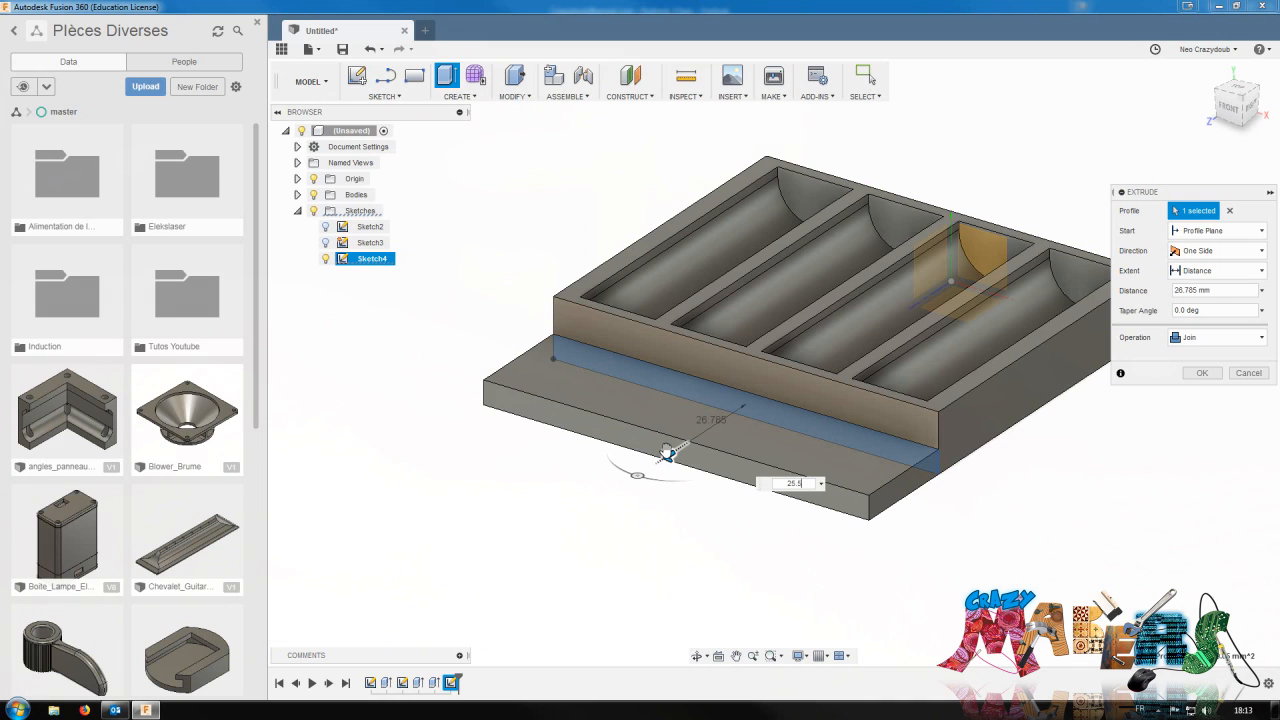
key("Return")
Create a new sketch on the top face of the front ledge
left_click(690, 420)
right_click(690, 420)
left_click(678, 481)
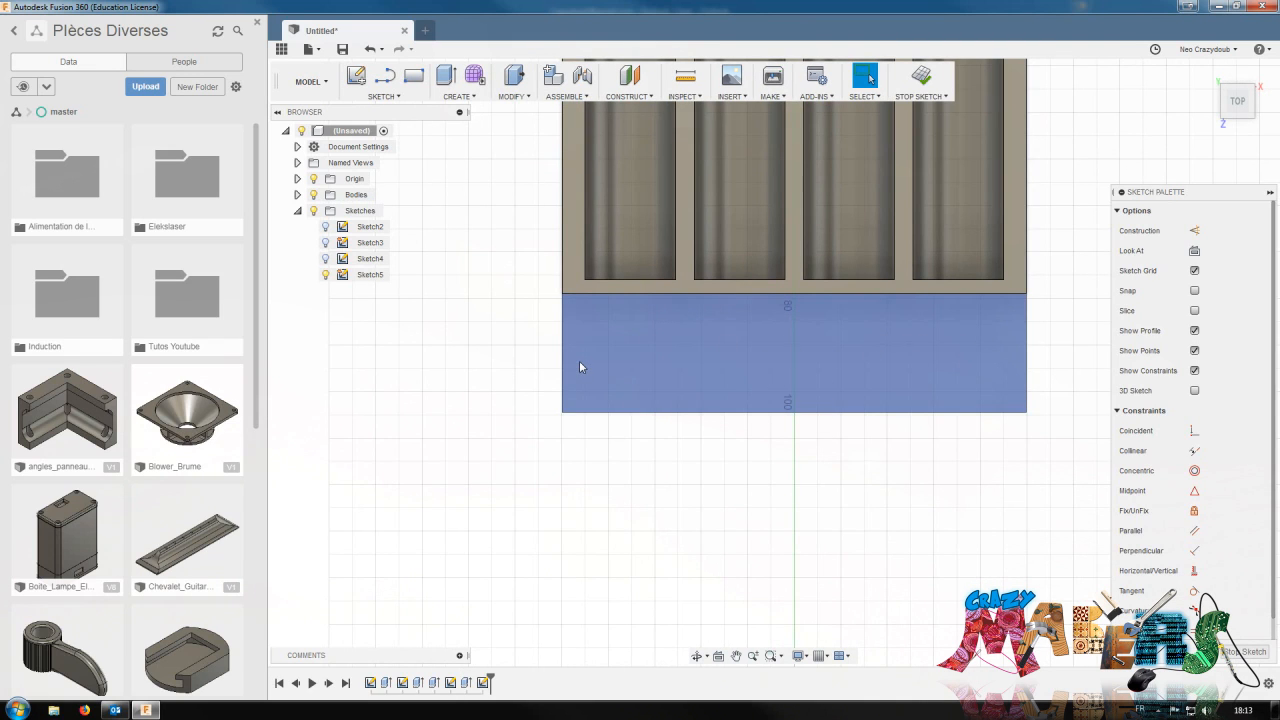
Draw two construction centerlines on the ledge's top face, one along its length and one across its depth, joining the edge midpoints
left_click(1195, 231)
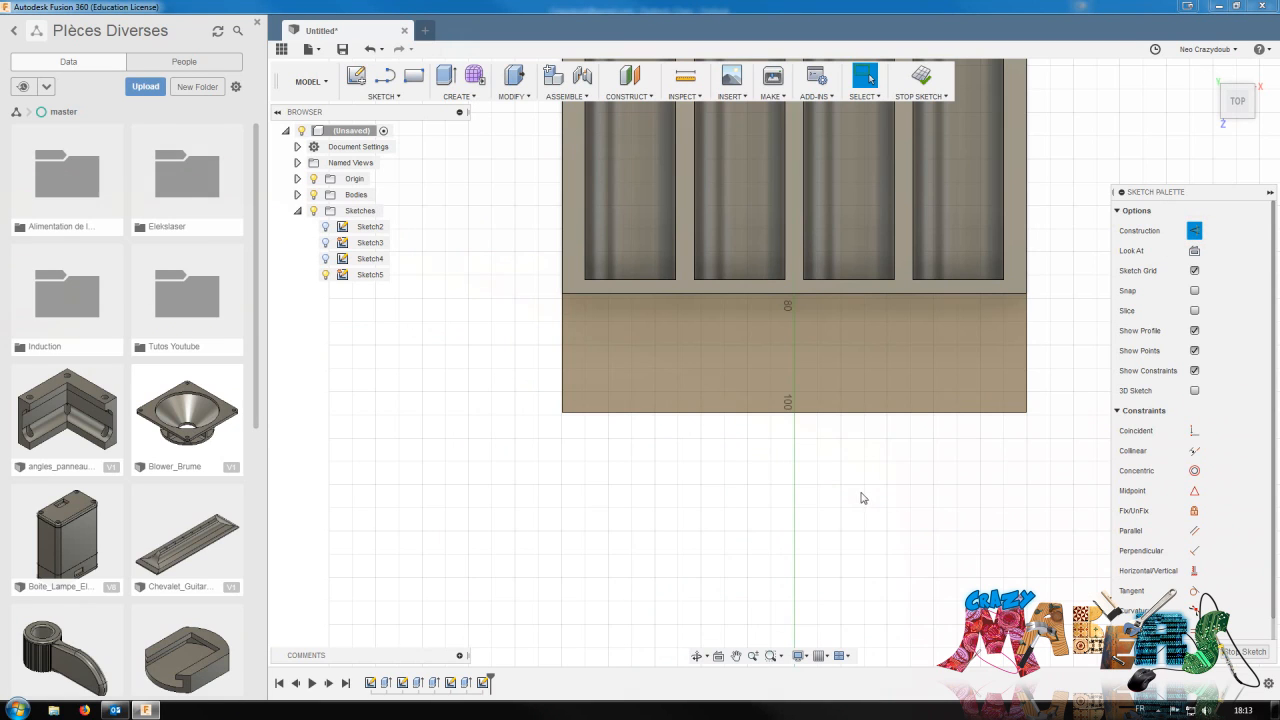
key("o")
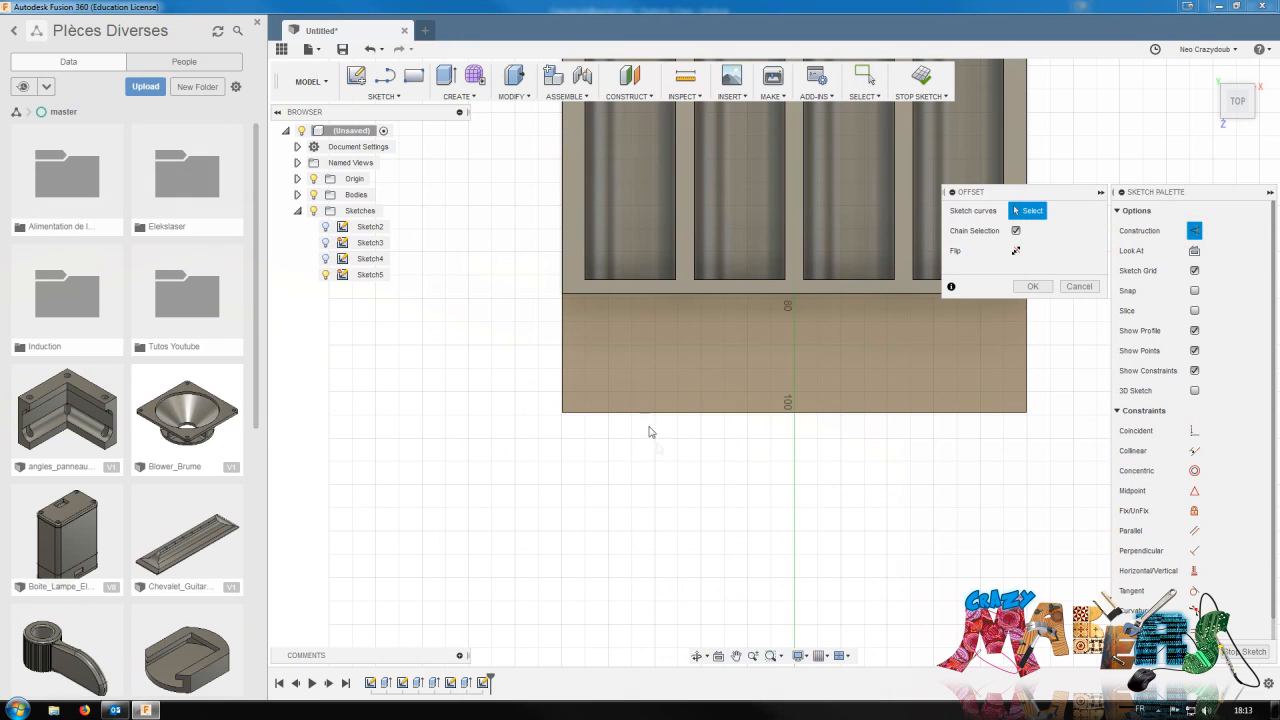
left_click(1076, 288)
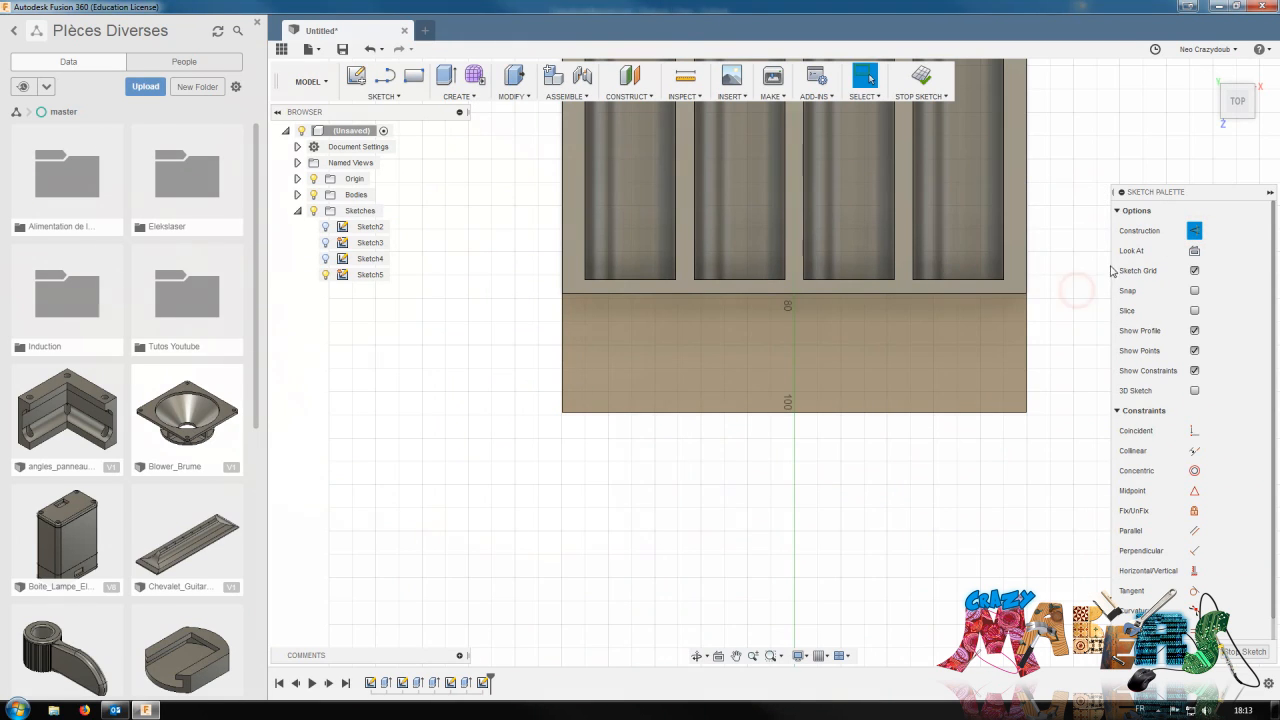
left_click(560, 352)
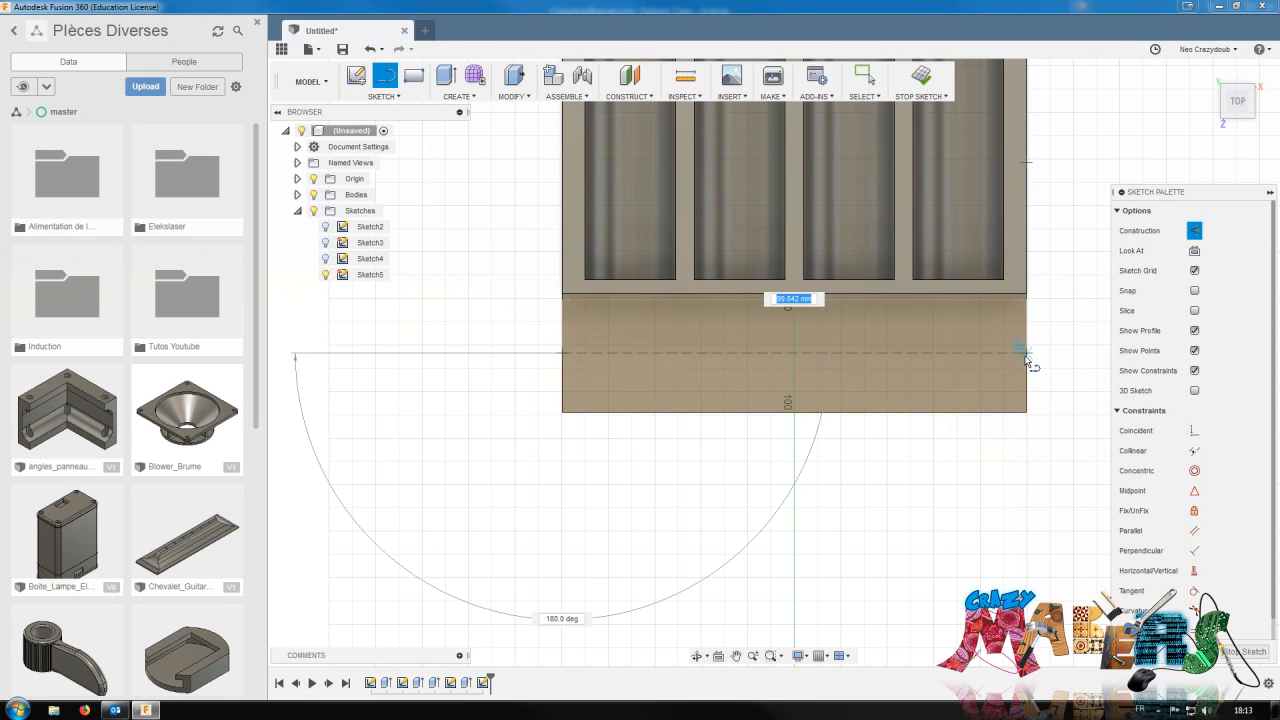
key("Escape")
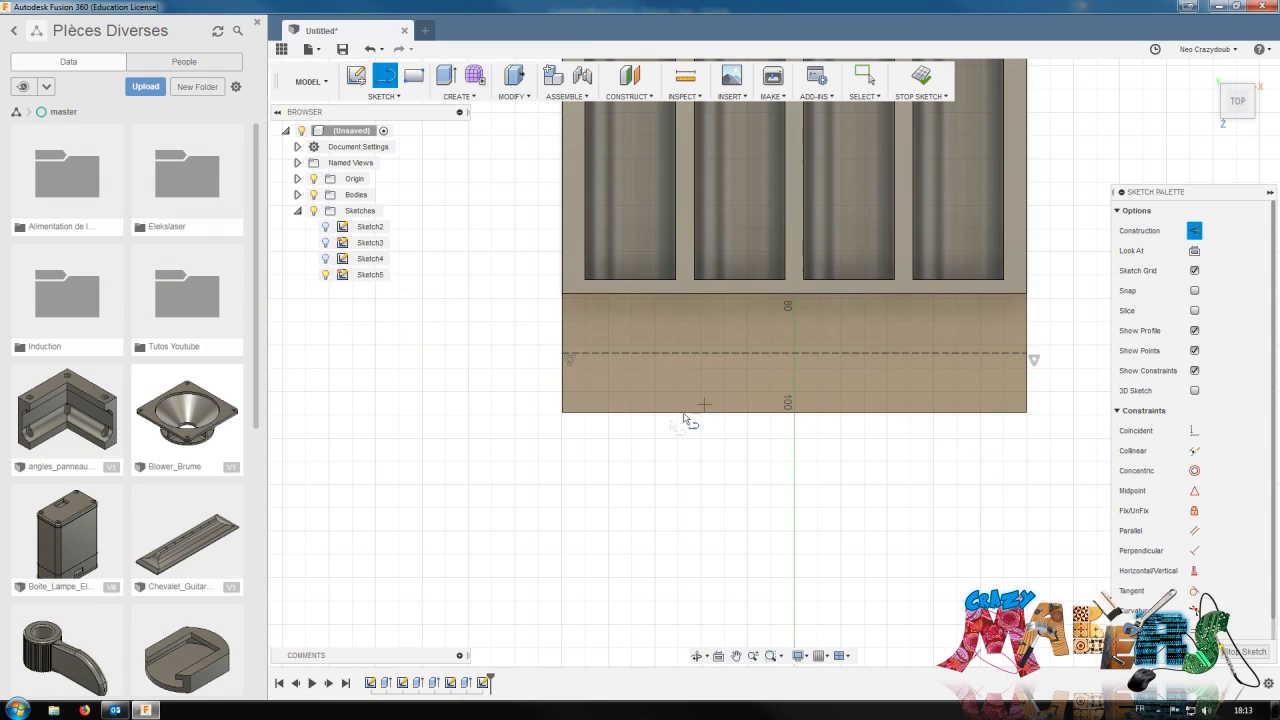
left_click(794, 412)
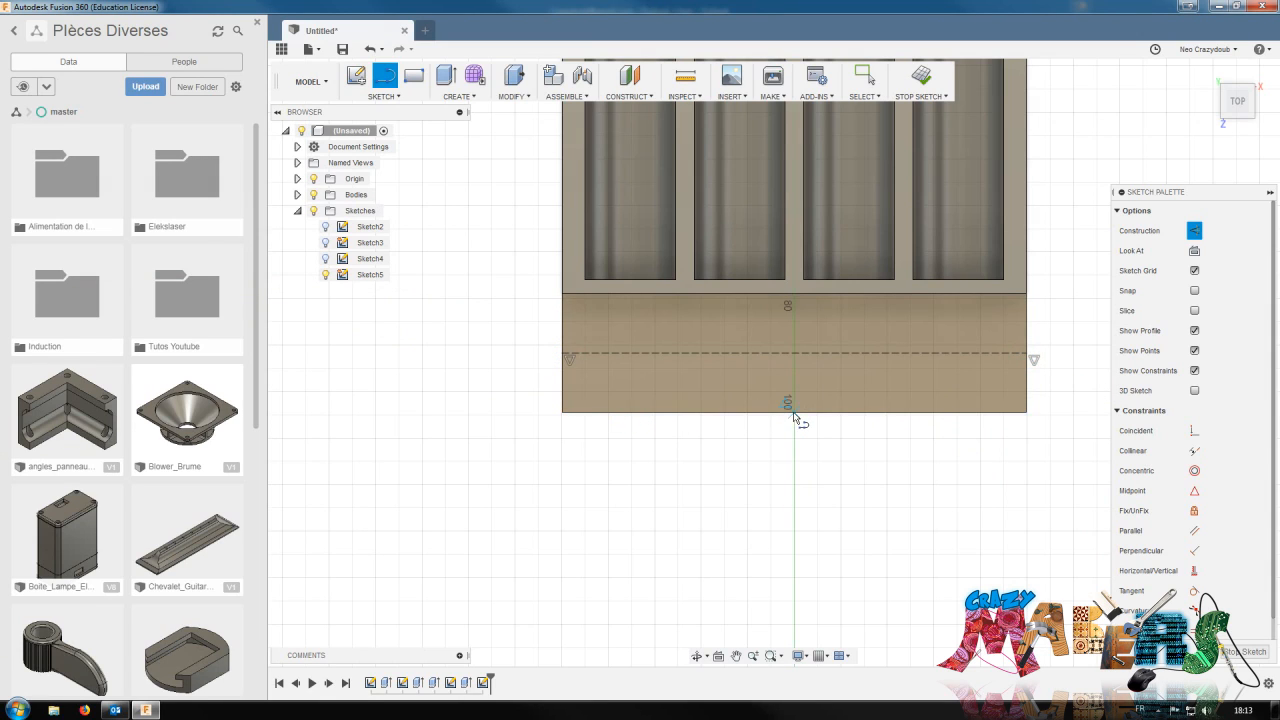
double_click(794, 294)
key("Escape")
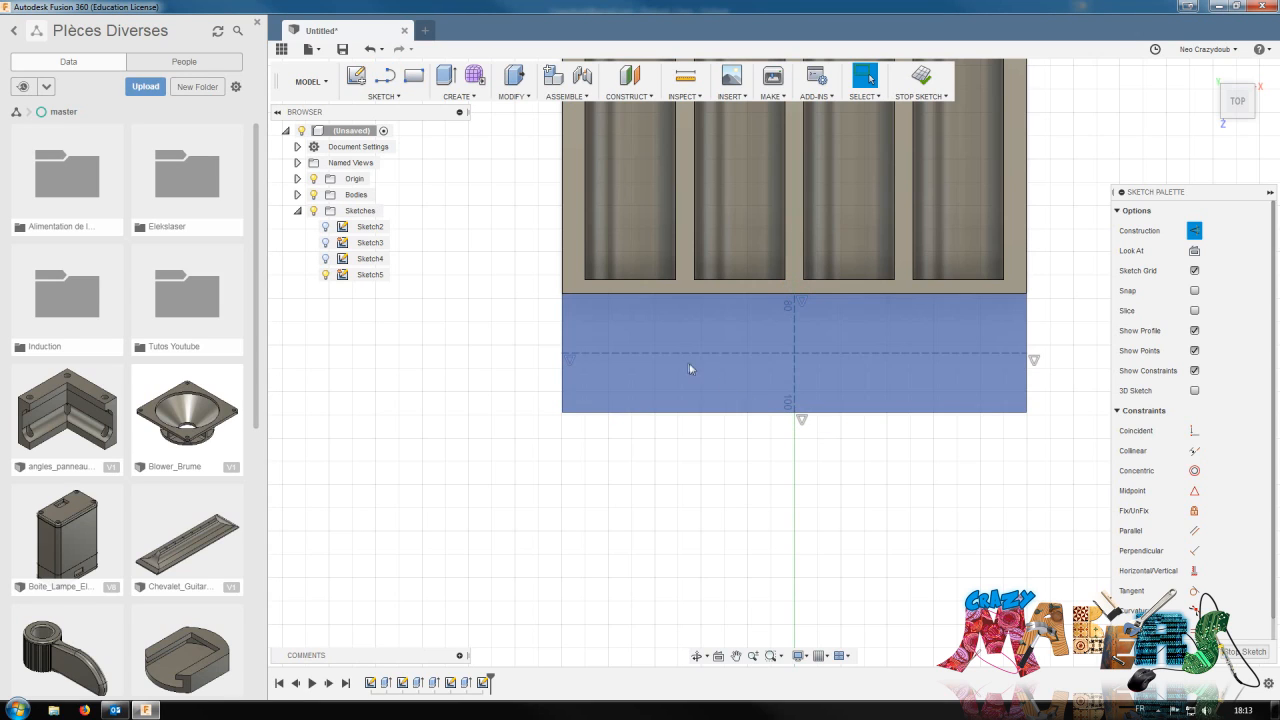
Draw a rectangle on the ledge in front of the first groove and convert its outline from construction to normal lines
key("r")
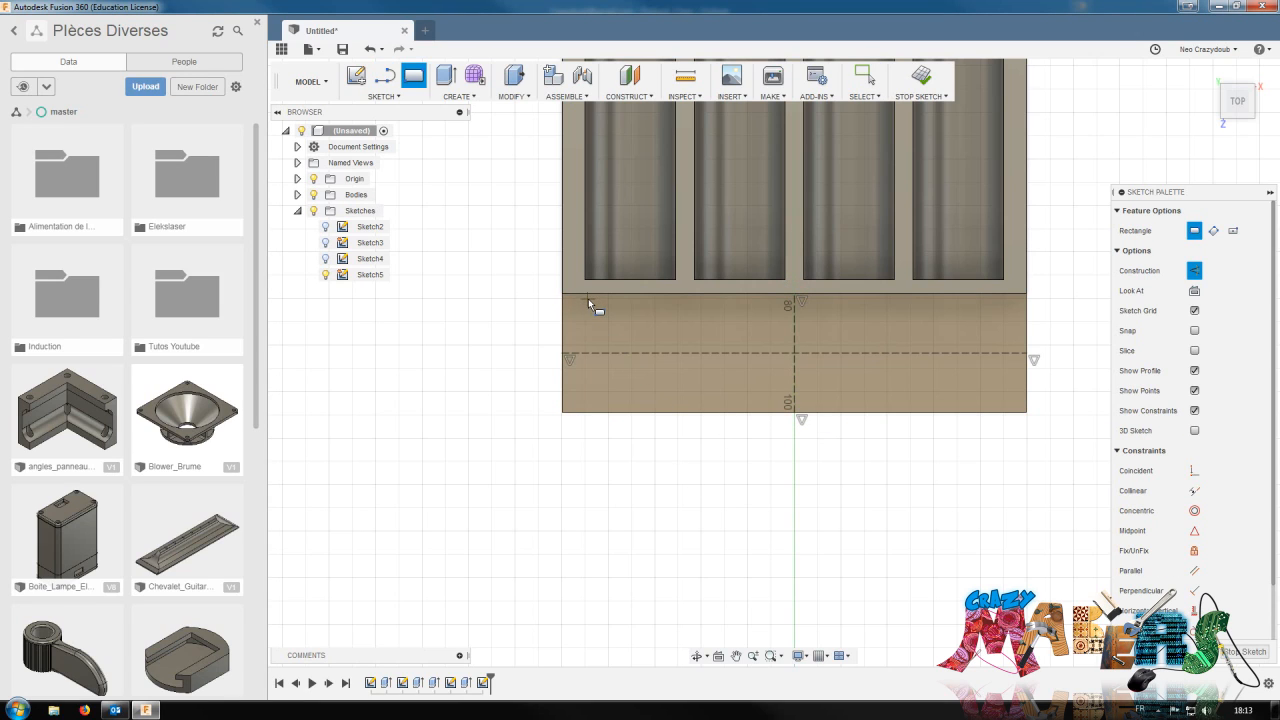
left_click(586, 300)
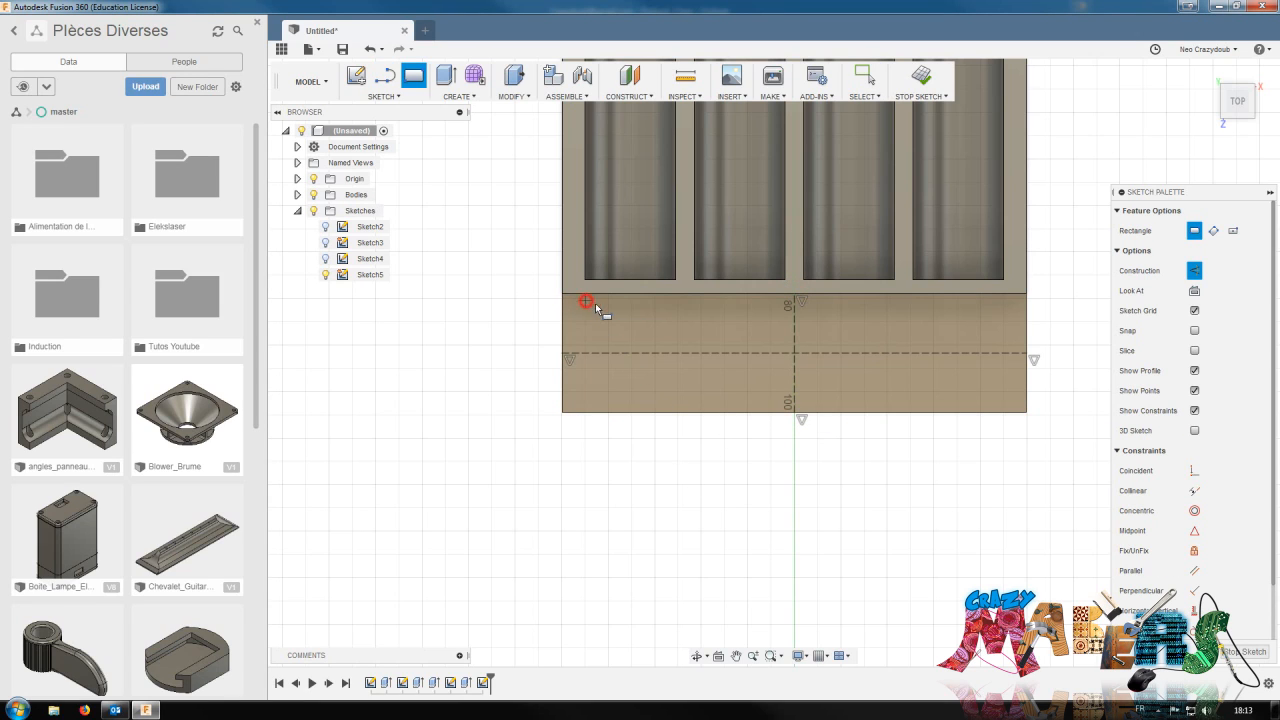
left_click(676, 393)
key("Escape")
left_click(674, 382)
left_click(1193, 230)
left_click(963, 497)
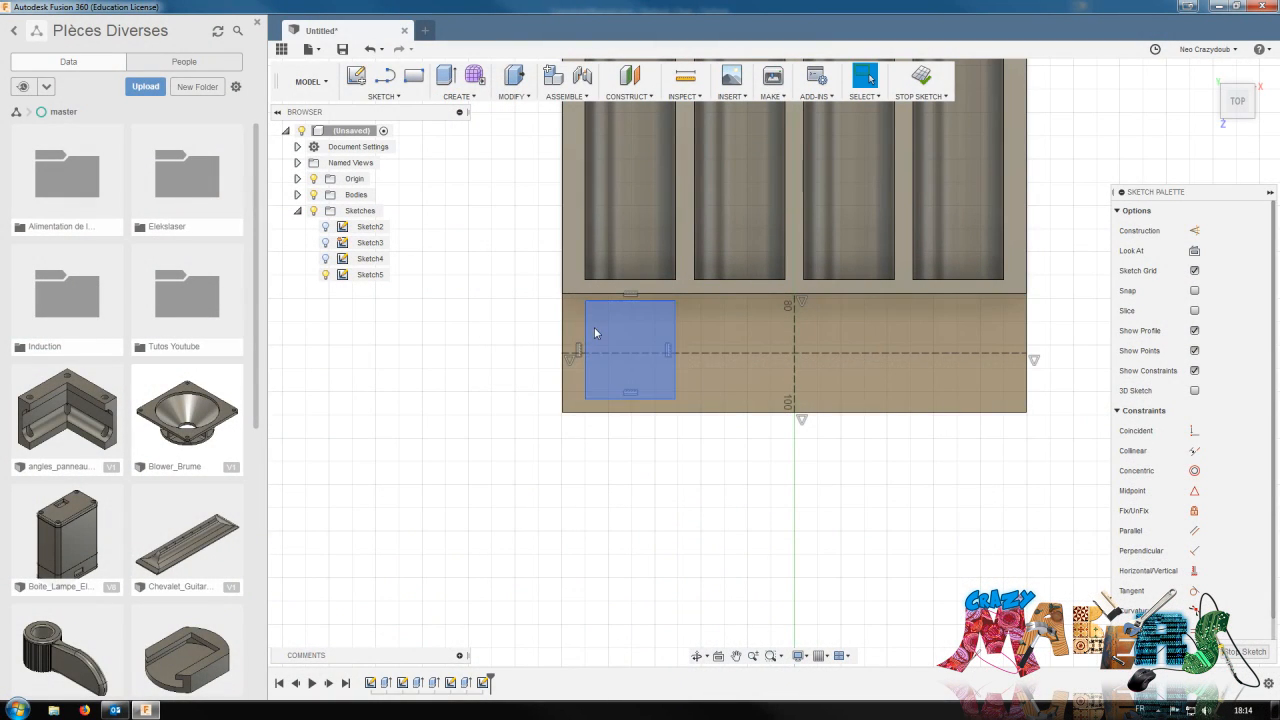
Dimension the rectangle's height, measured across the ledge's depth, to 22.5 mm
key("d")
left_click(586, 337)
left_click(528, 340)
type("22")
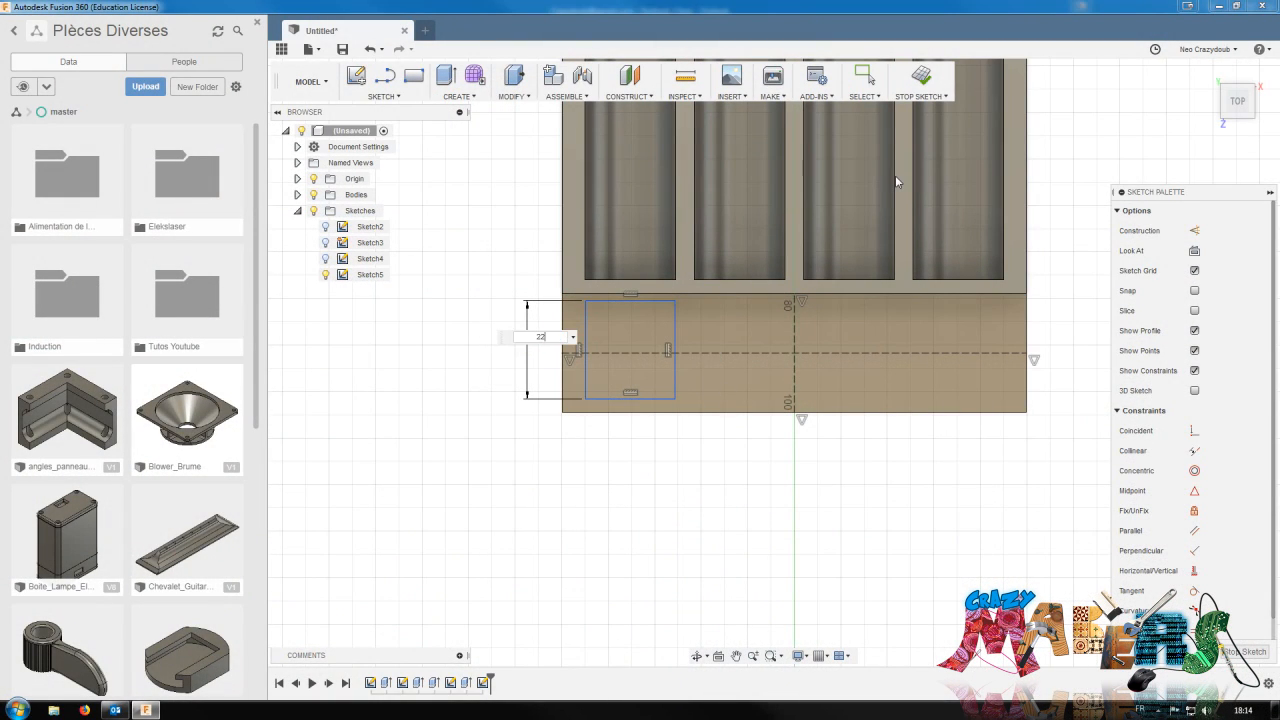
type(".5")
key("Return")
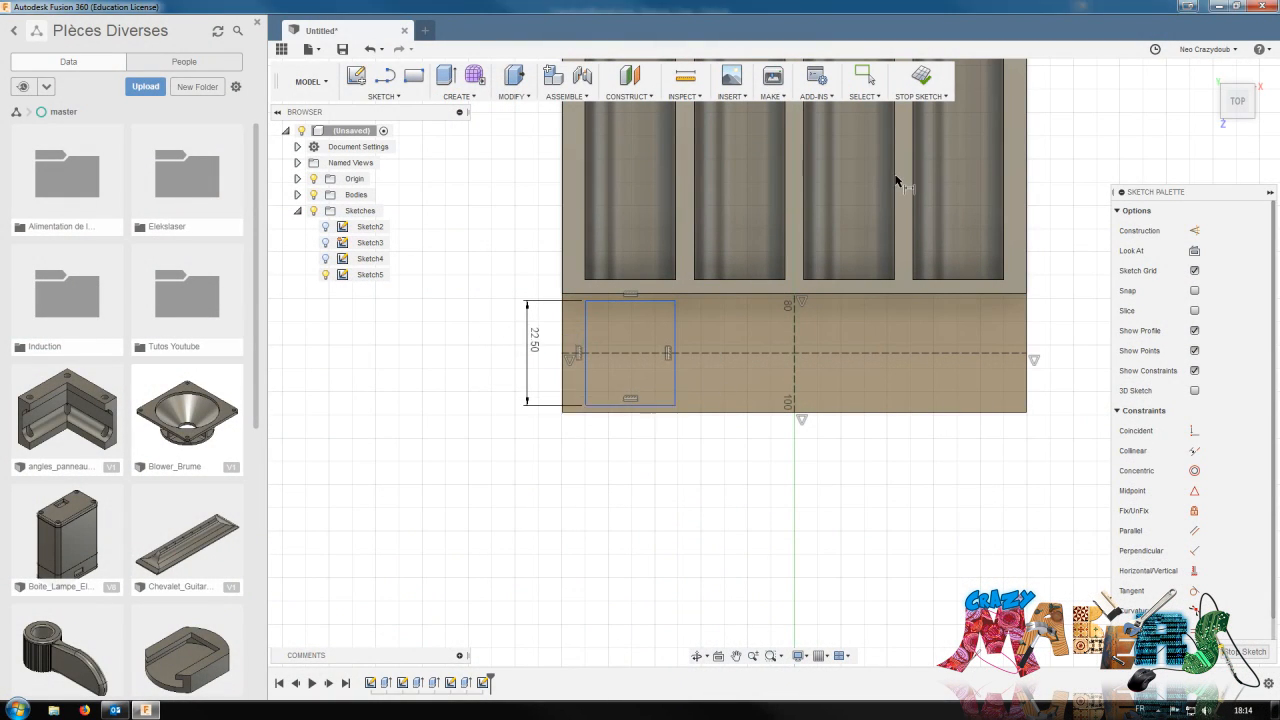
Dimension the rectangle's width to 17.5 mm and finish the sketch
left_click(655, 302)
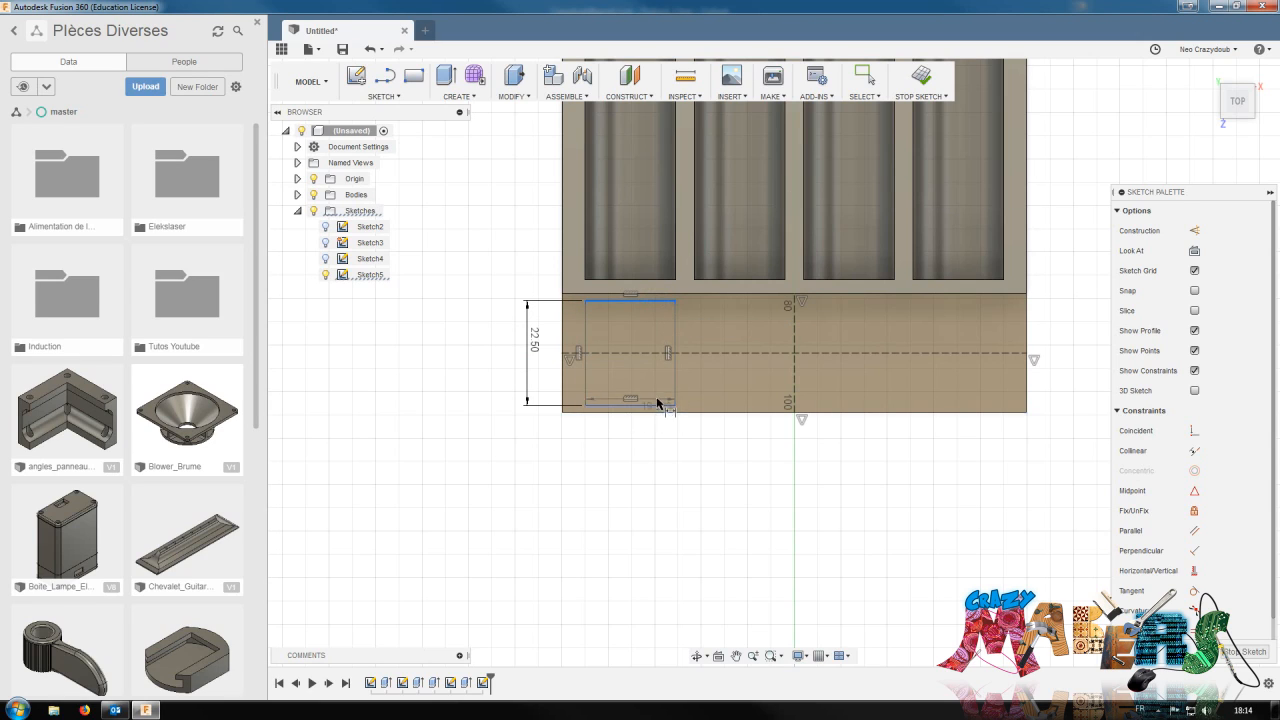
left_click(659, 405)
left_click(629, 455)
type("17")
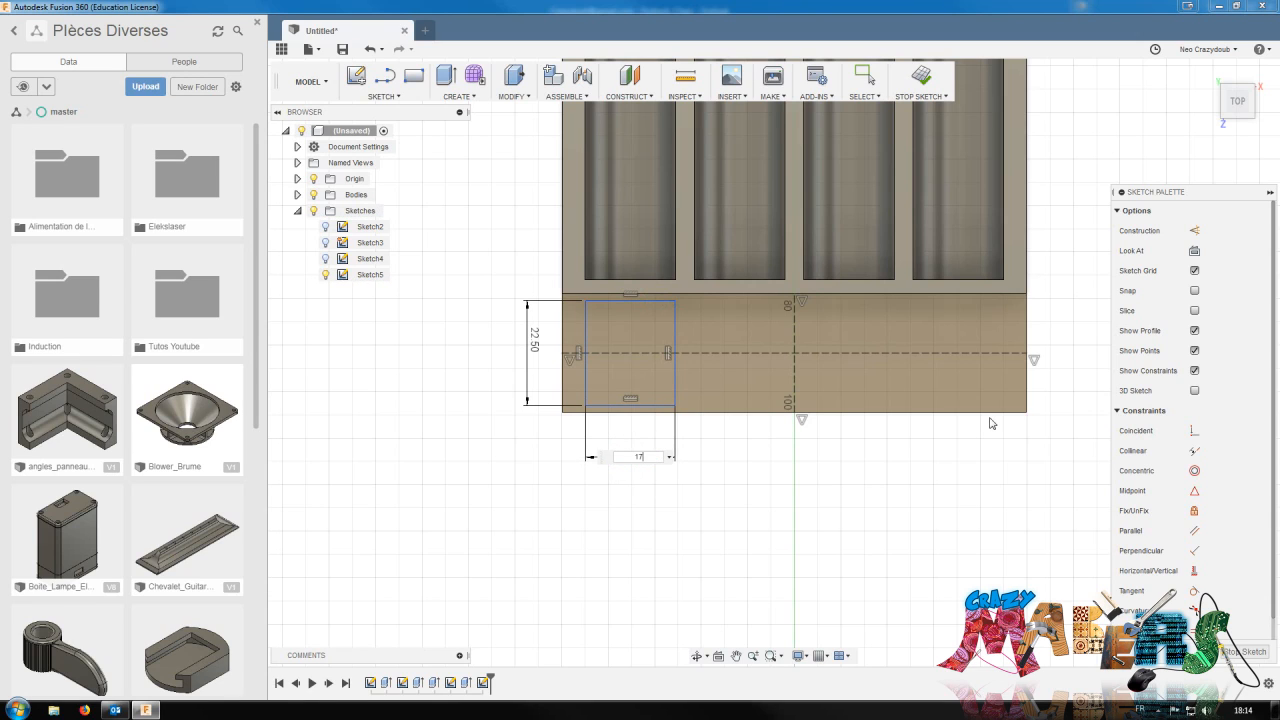
type(".5")
key("Return")
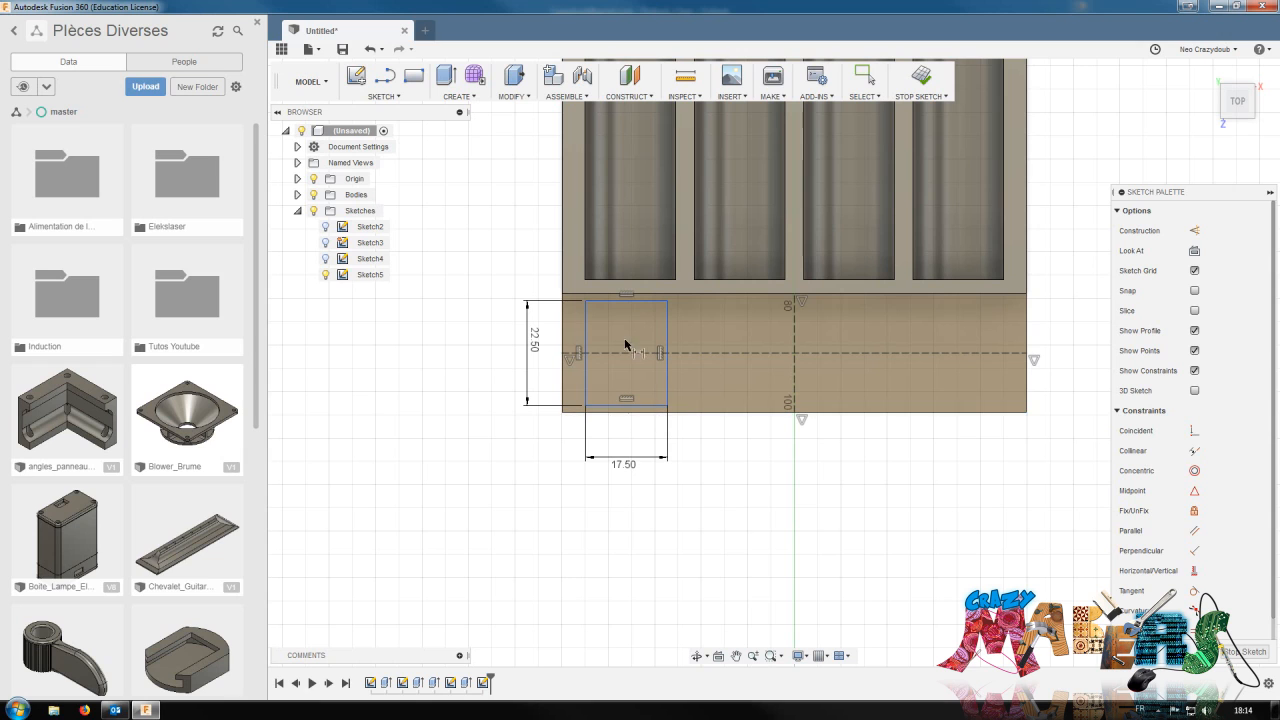
left_click(1247, 652)
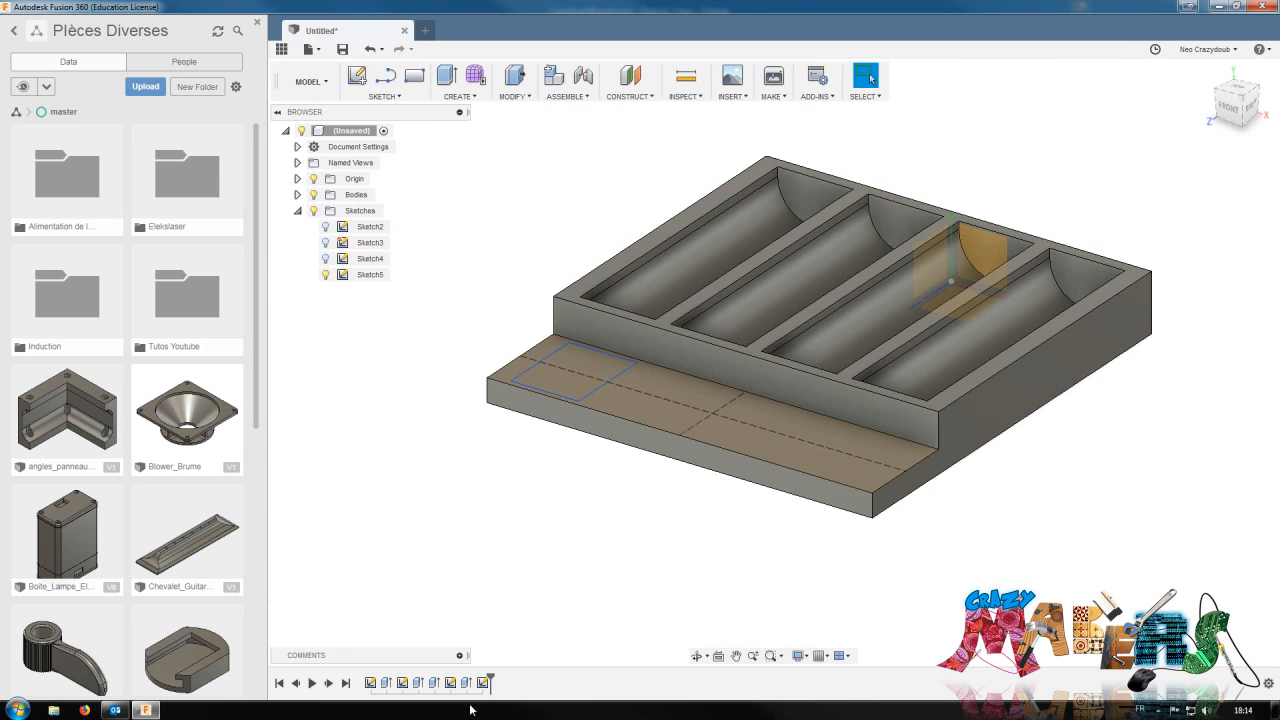
Edit the ledge extrusion and set its distance to 27.5 mm
right_click(466, 682)
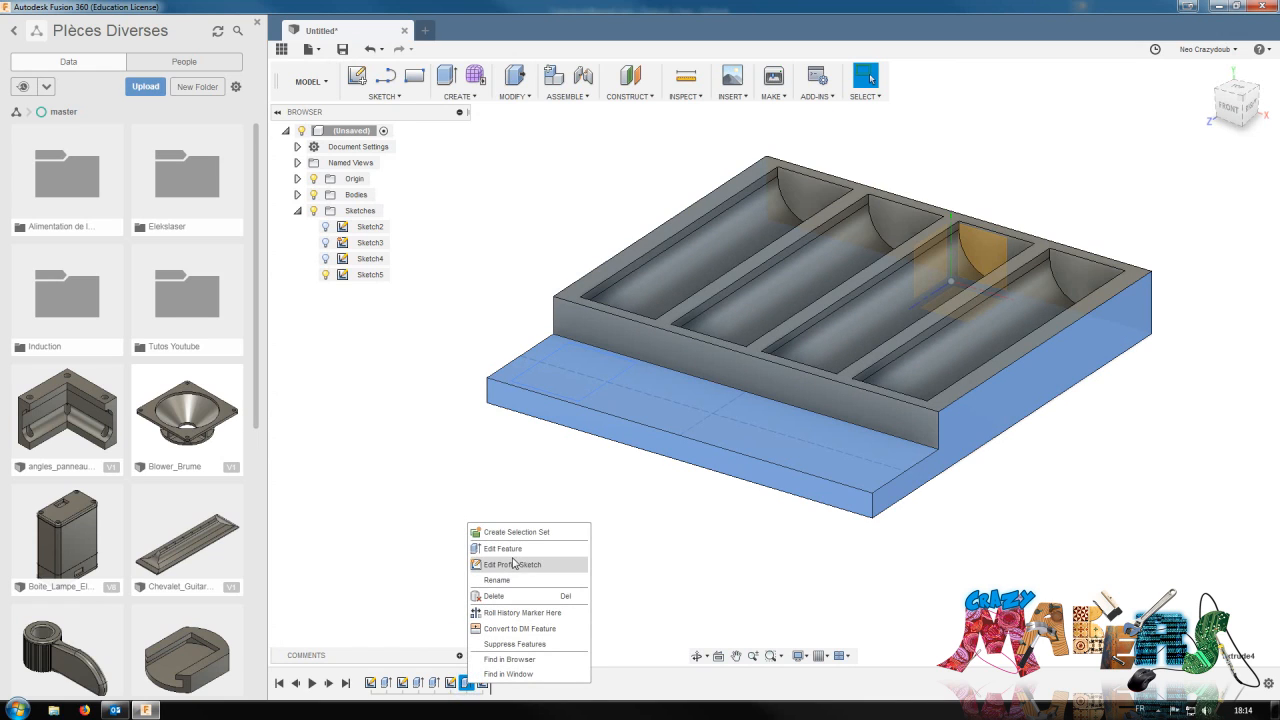
left_click(515, 553)
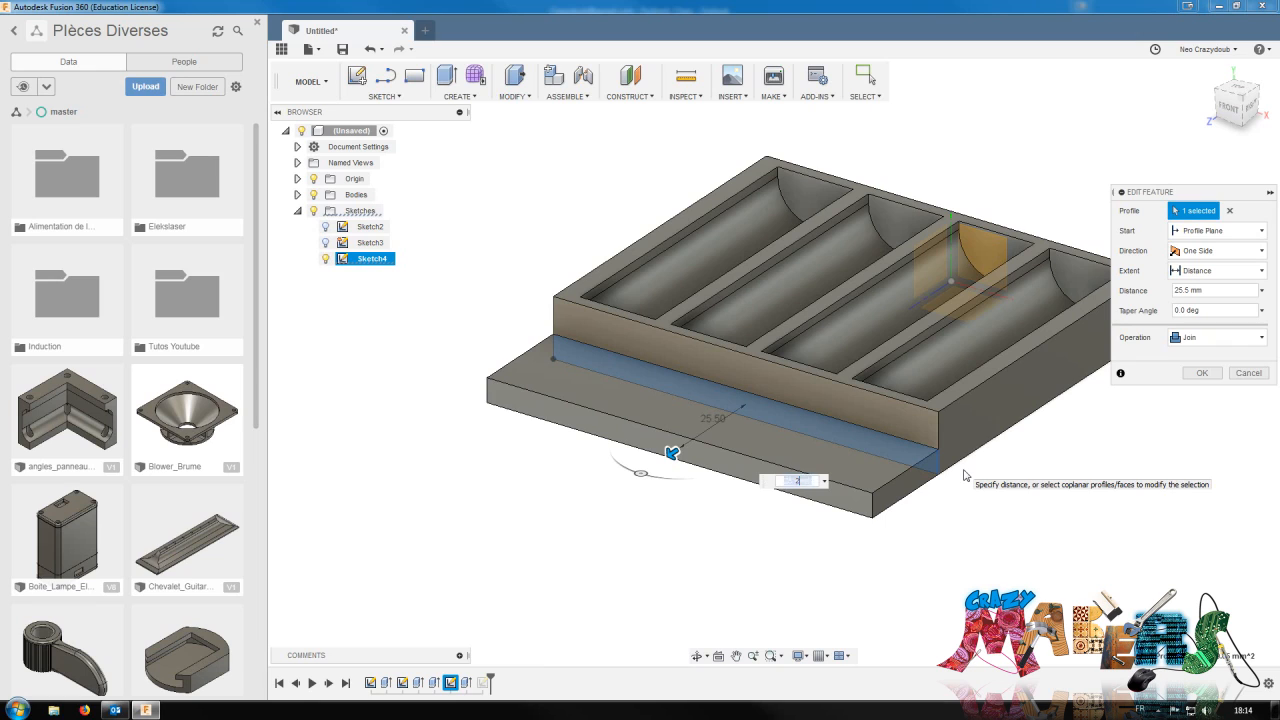
type("27.5")
key("Return")
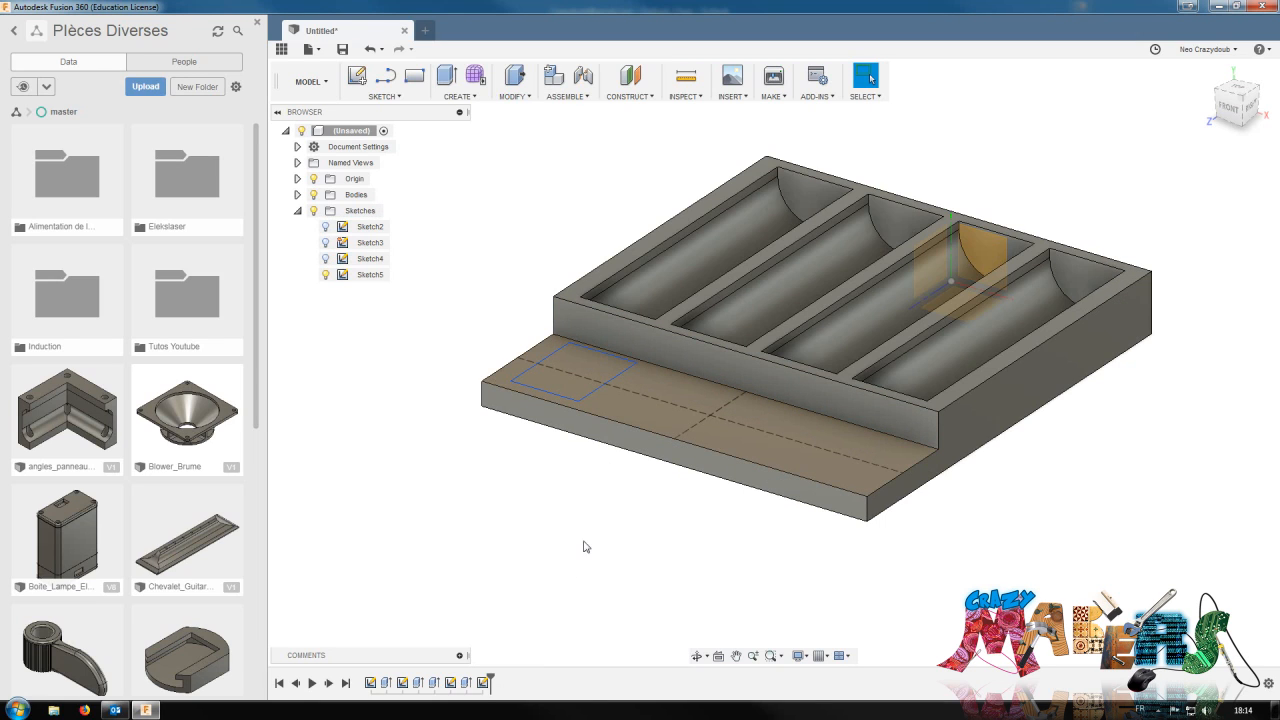
Reopen the sketch on the ledge and move the rectangle toward the middle of the ledge's depth
right_click(484, 683)
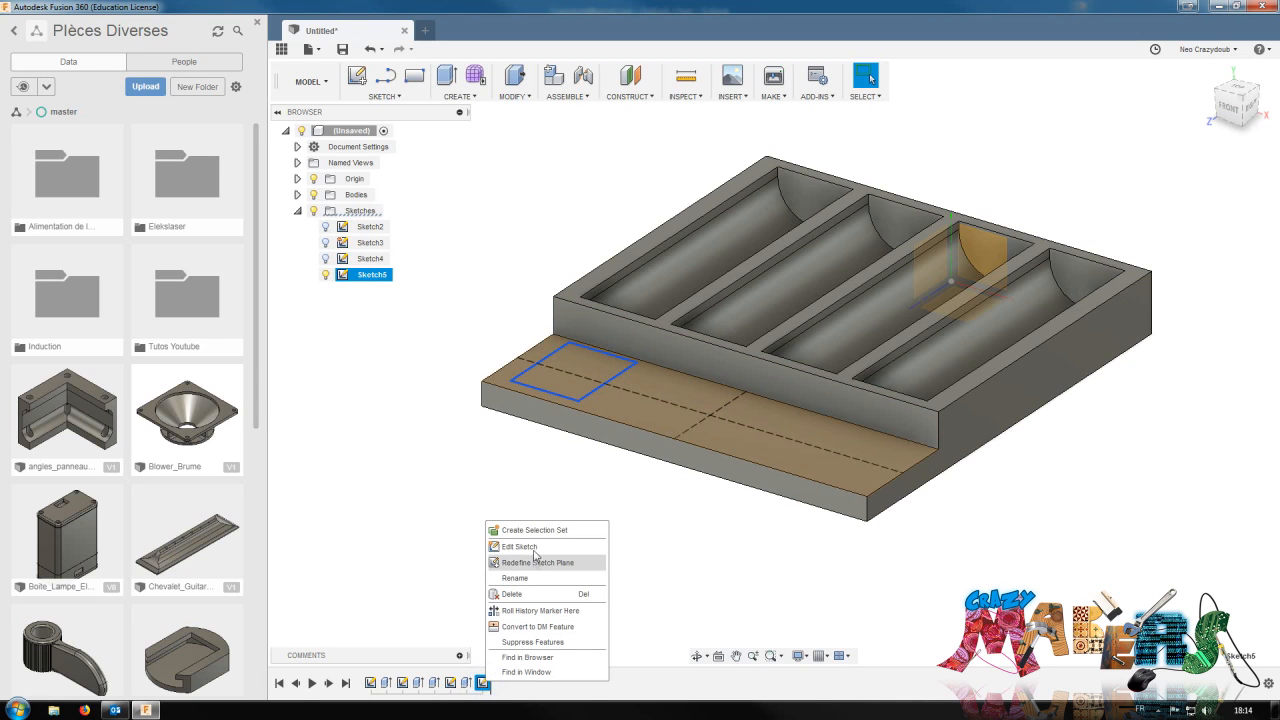
left_click(533, 547)
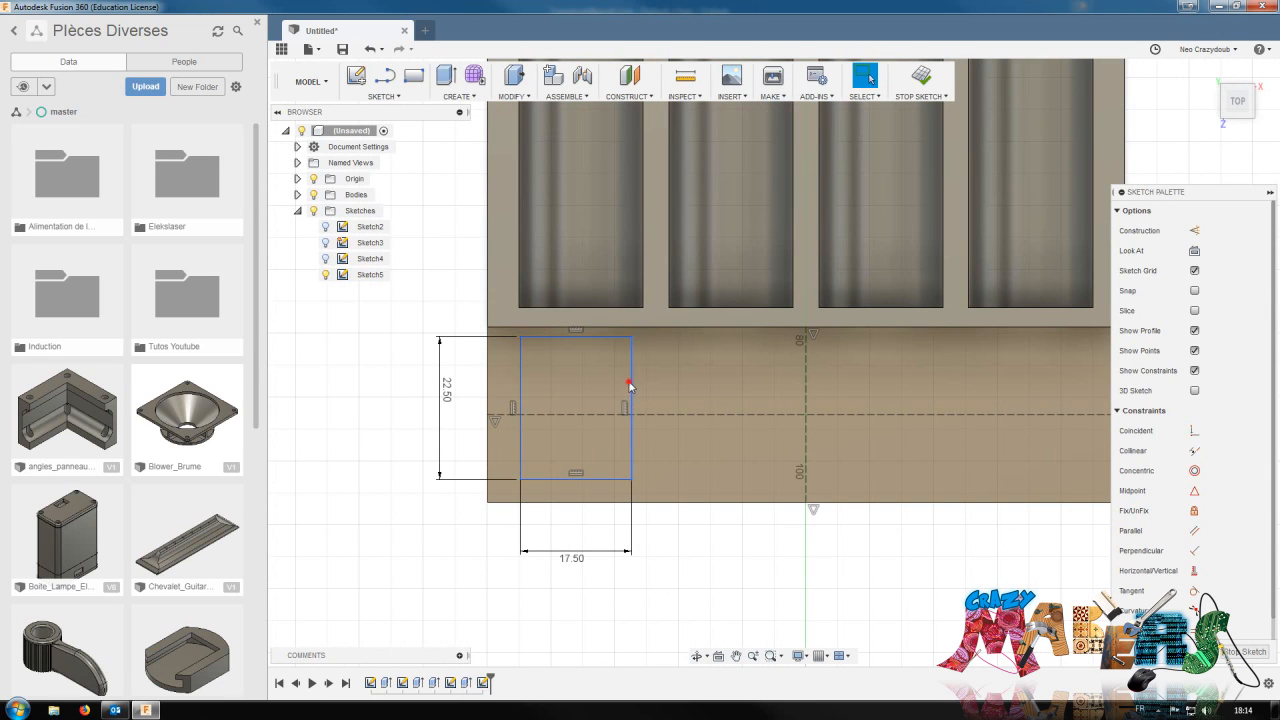
left_click_drag(628, 381, 634, 387)
scroll(660, 379, "down", 2)
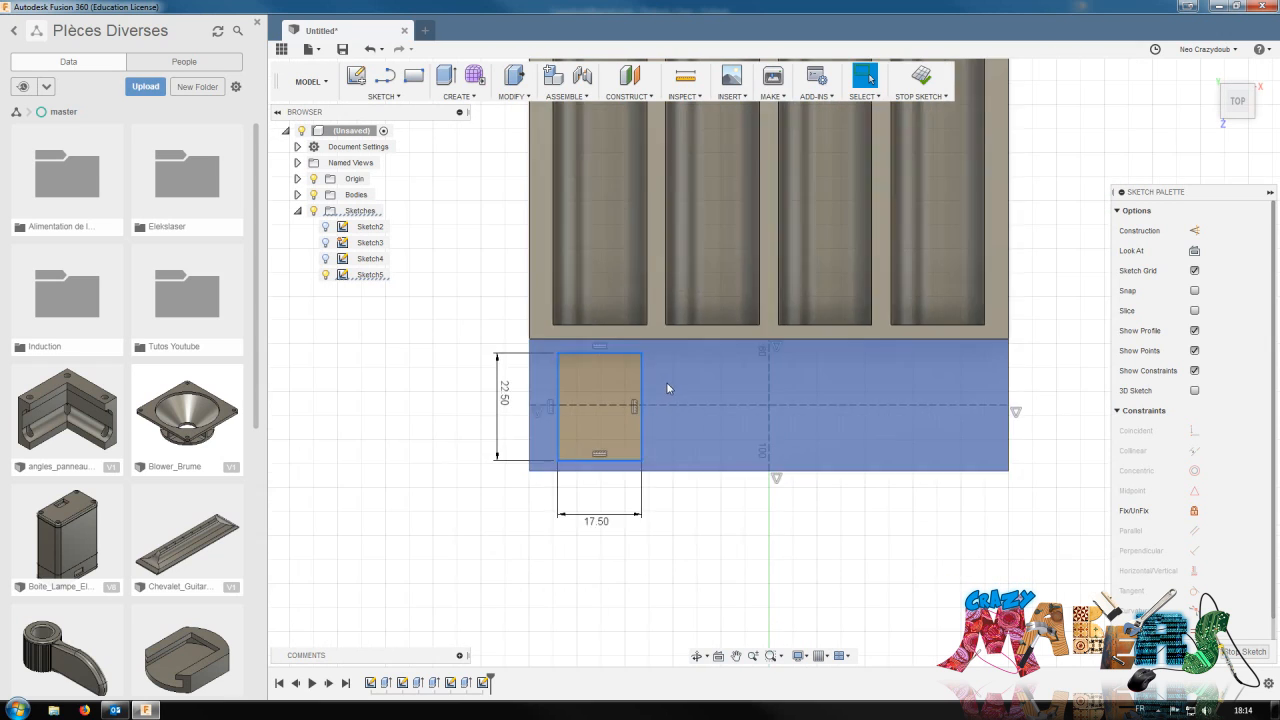
Draw a construction line from the midpoint of the first groove's front edge straight across the ledge and beyond its front
scroll(666, 388, "down", 3)
key("l")
left_click(1193, 231)
left_click(575, 411)
left_click(575, 602)
key("Escape")
left_click(575, 566)
left_click(1194, 231)
left_click(640, 584)
Convert the 22.5 by 17.5 mm rectangle's outline back to normal lines
double_click(594, 497)
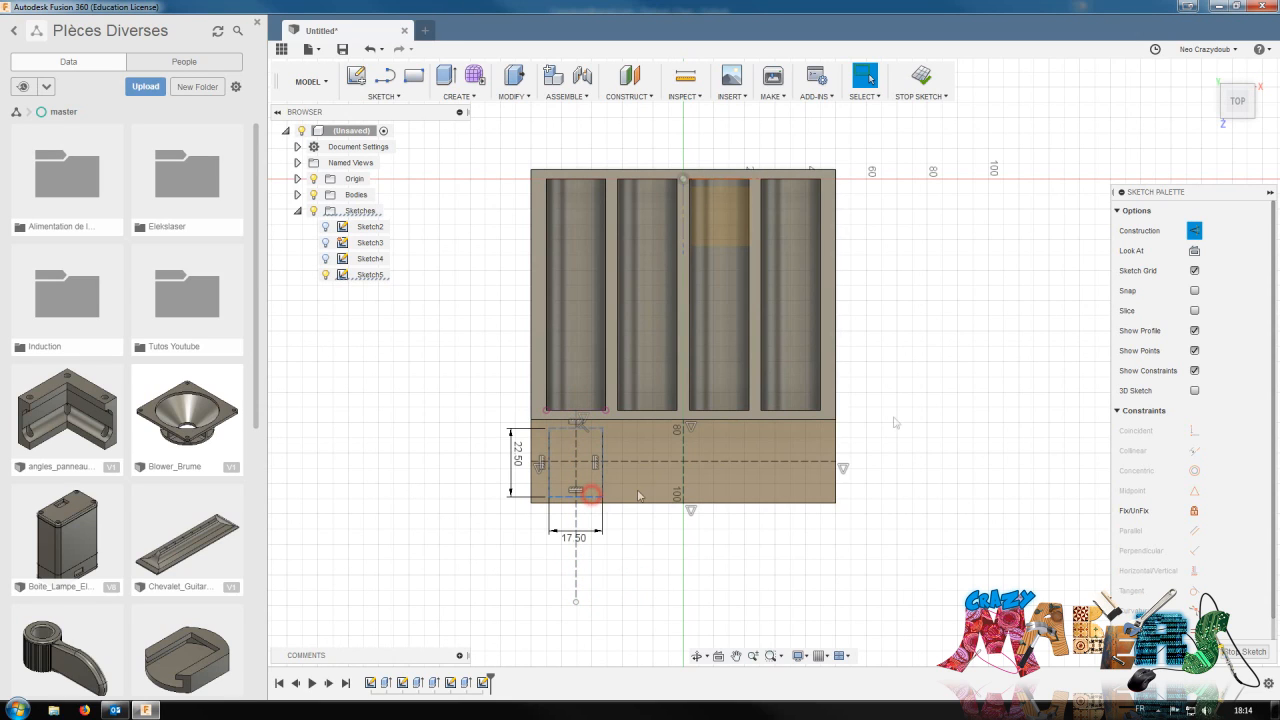
left_click(1194, 231)
left_click(612, 582)
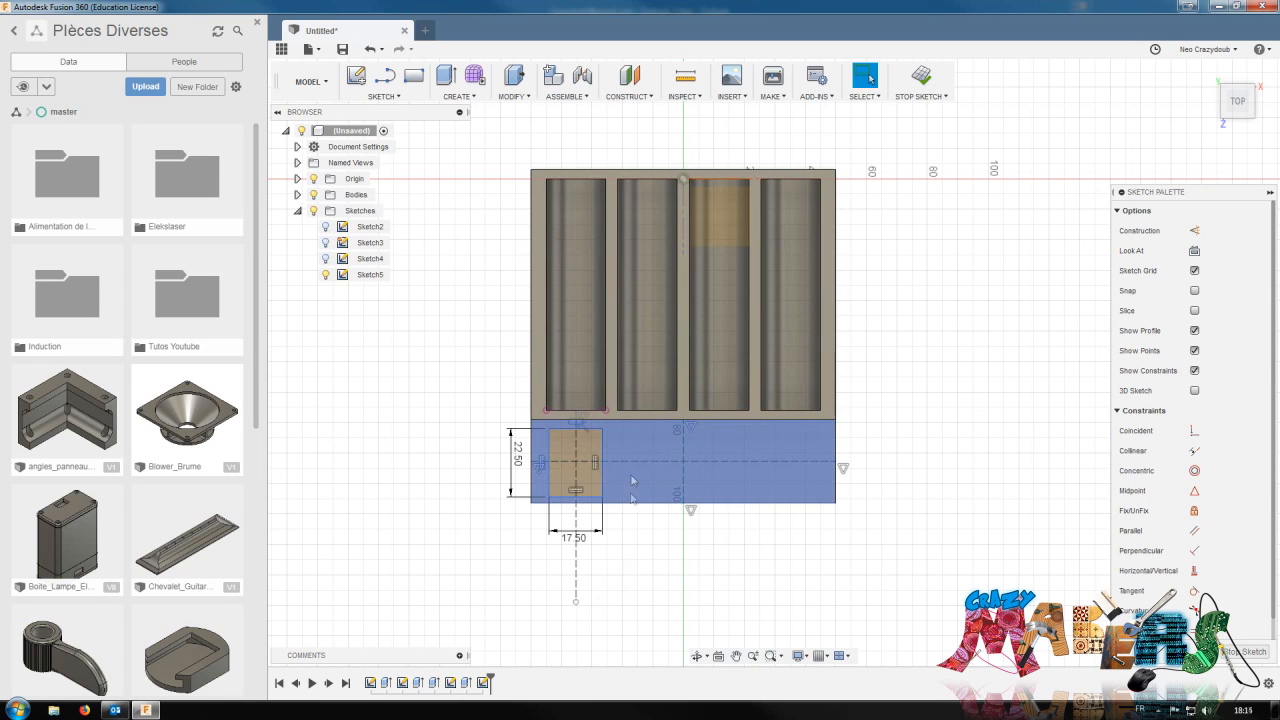
Draw a matching construction line from the midpoint of the second groove's front edge across the ledge
key("l")
left_click(1193, 231)
left_click(648, 410)
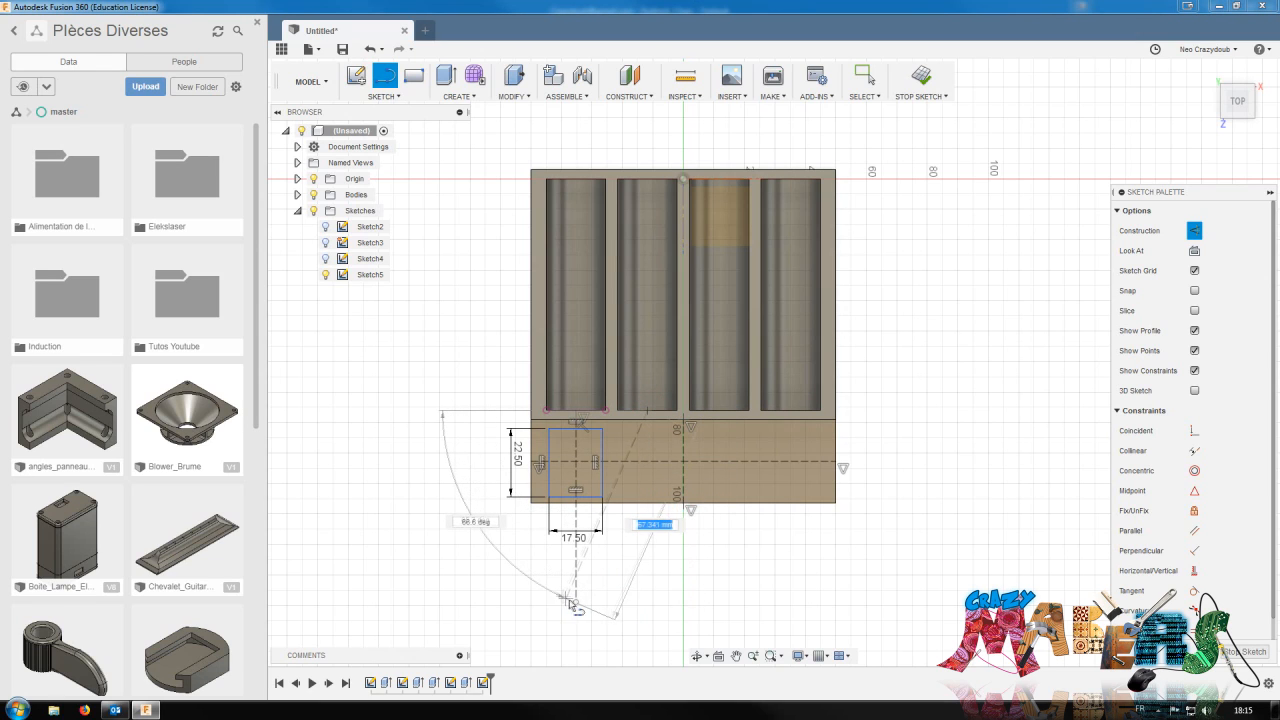
left_click(648, 603)
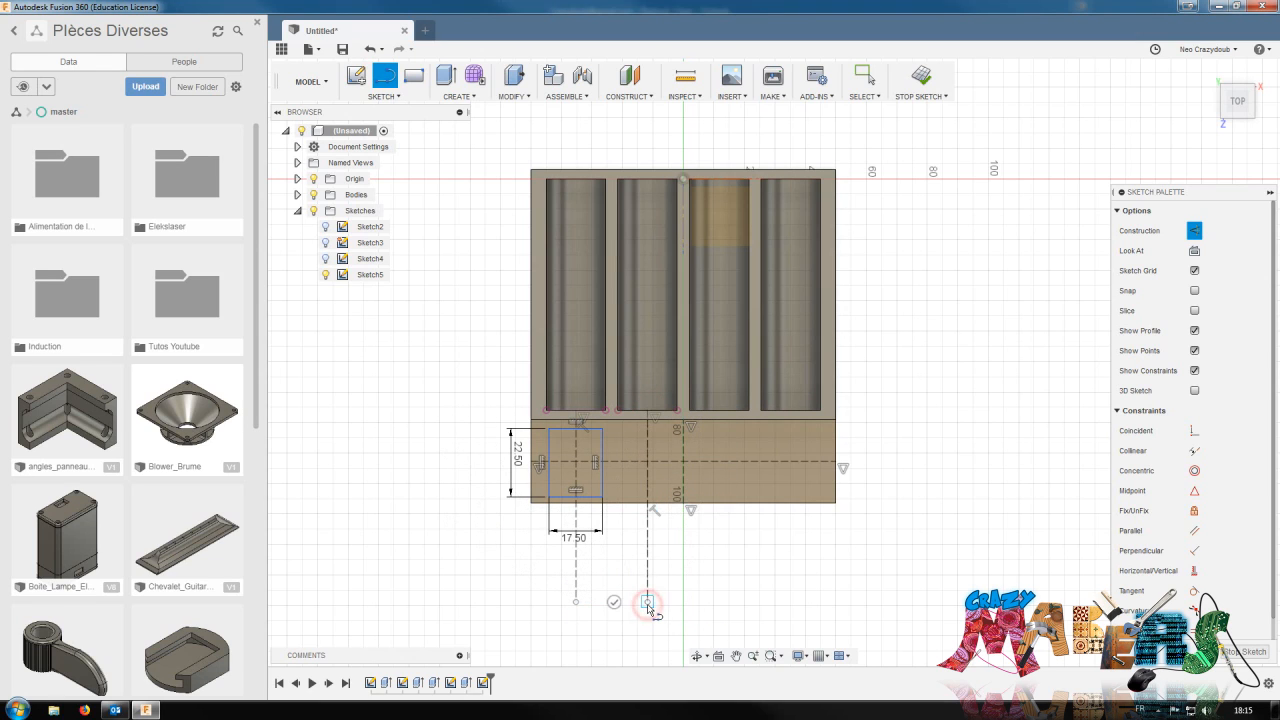
left_click(616, 602)
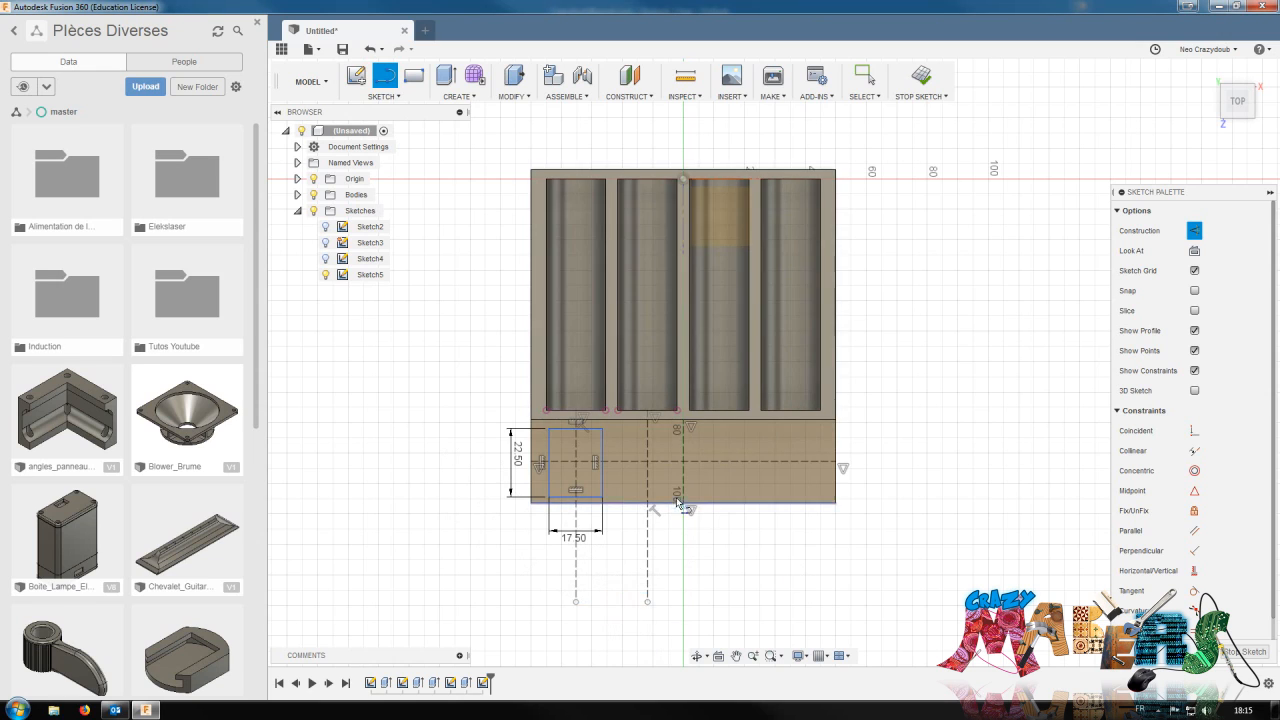
Draw a second rectangle about 12.3 mm wide in front of the second groove and convert its outline to normal lines
scroll(640, 470, "up", 5)
key("r")
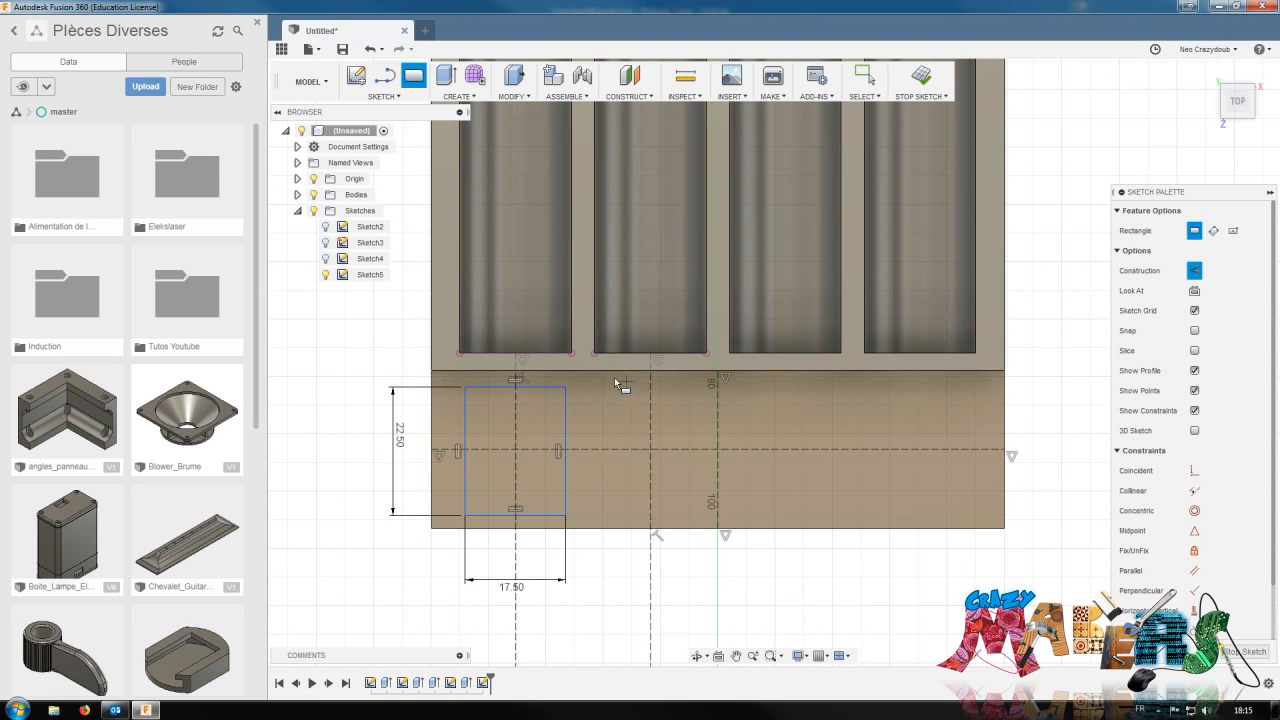
left_click(612, 387)
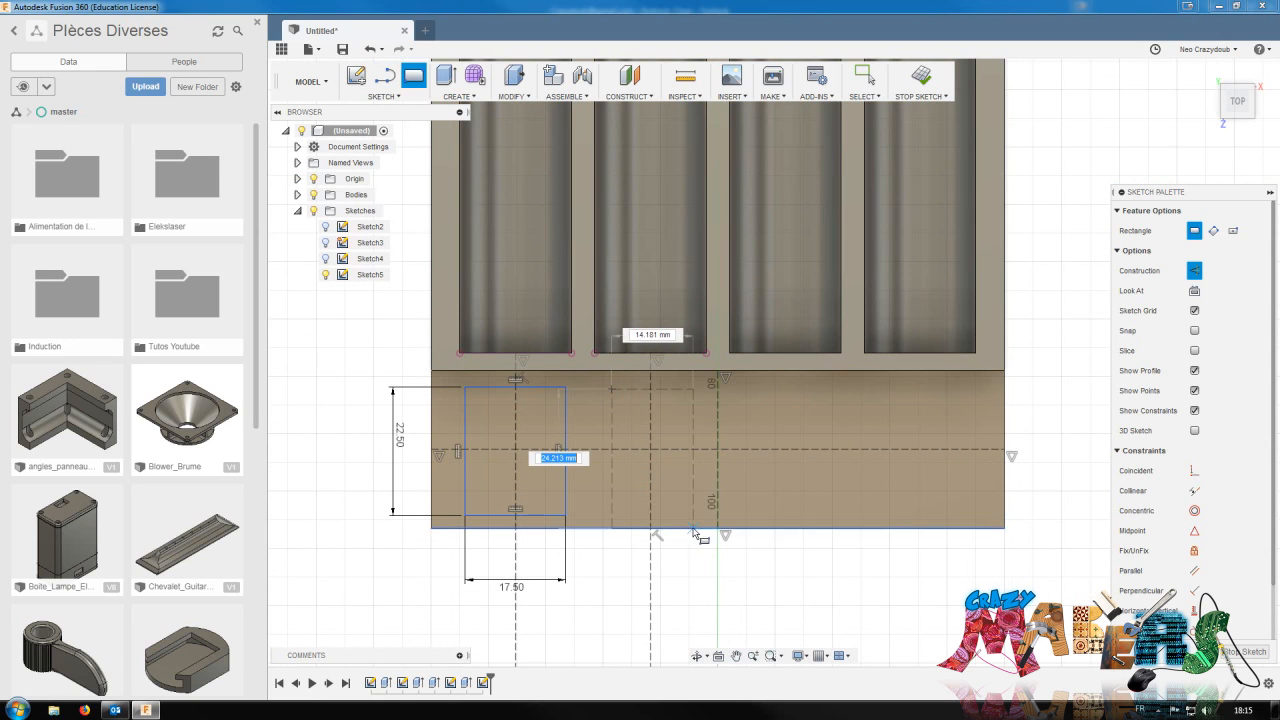
left_click(684, 516)
key("Escape")
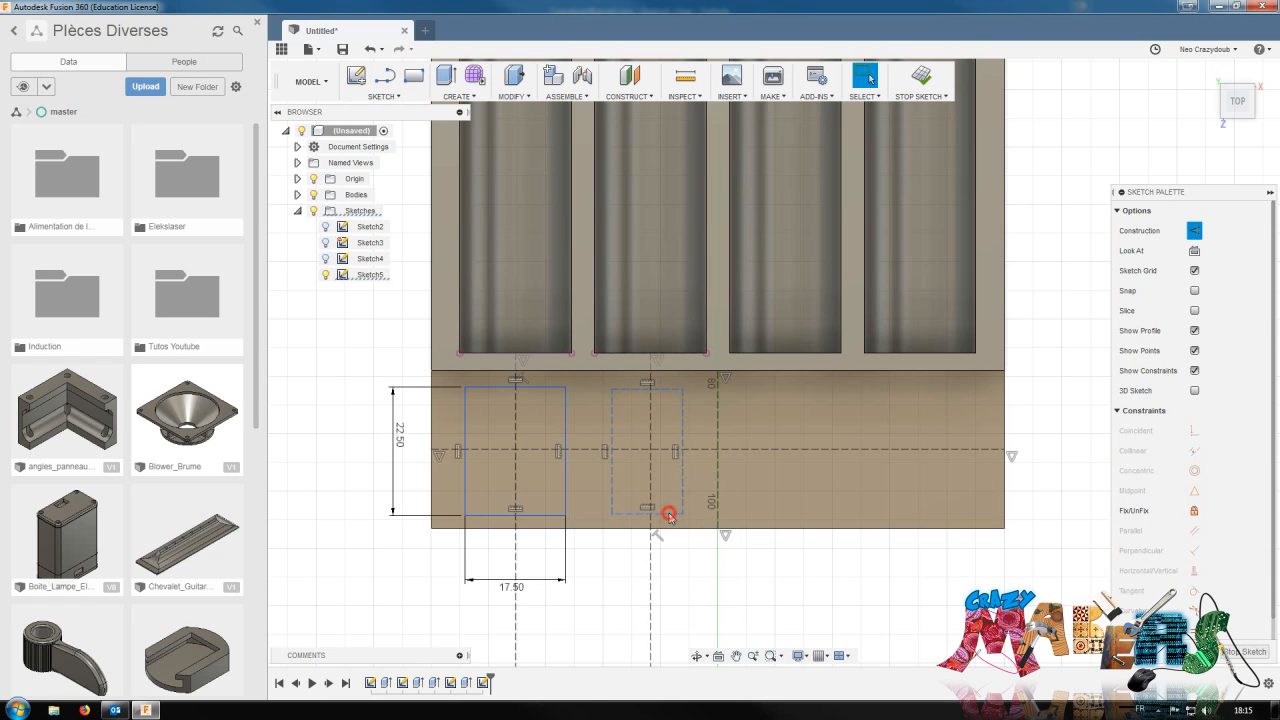
left_click(1198, 230)
left_click(797, 569)
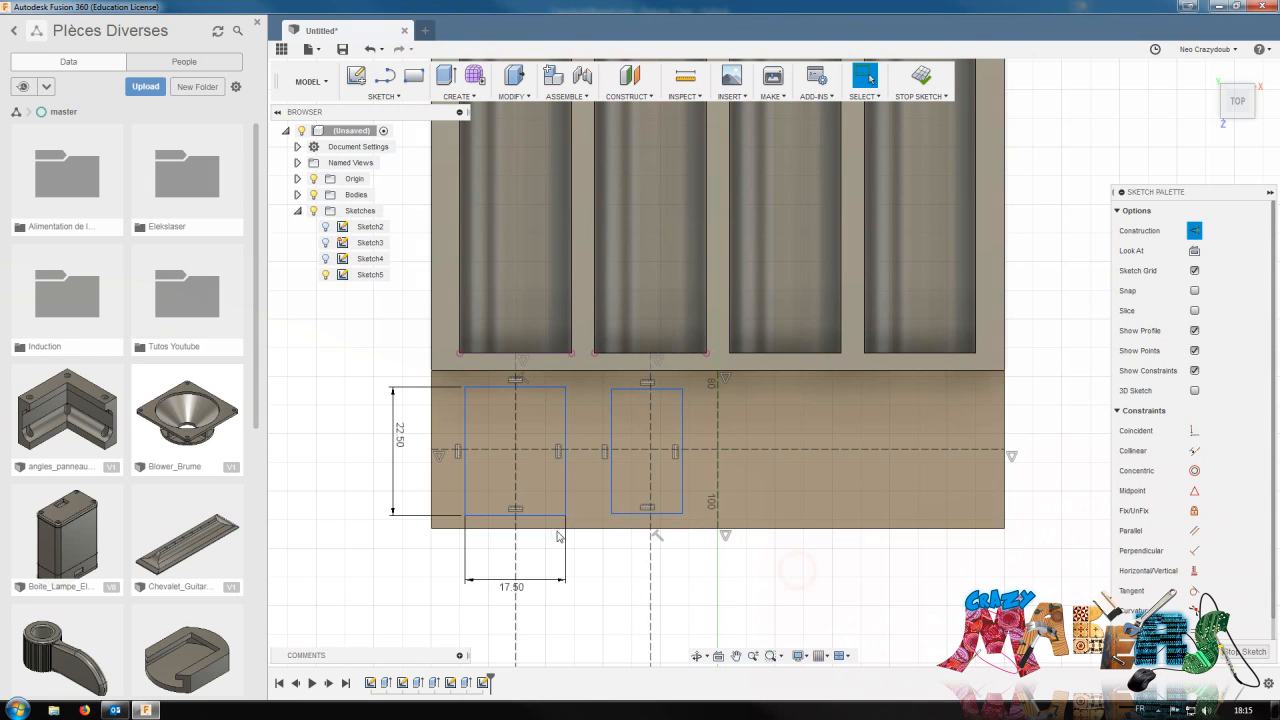
Dimension the second rectangle's width to 17.5 mm
key("d")
left_click(642, 514)
left_click(633, 583)
type("17.5")
key("Return")
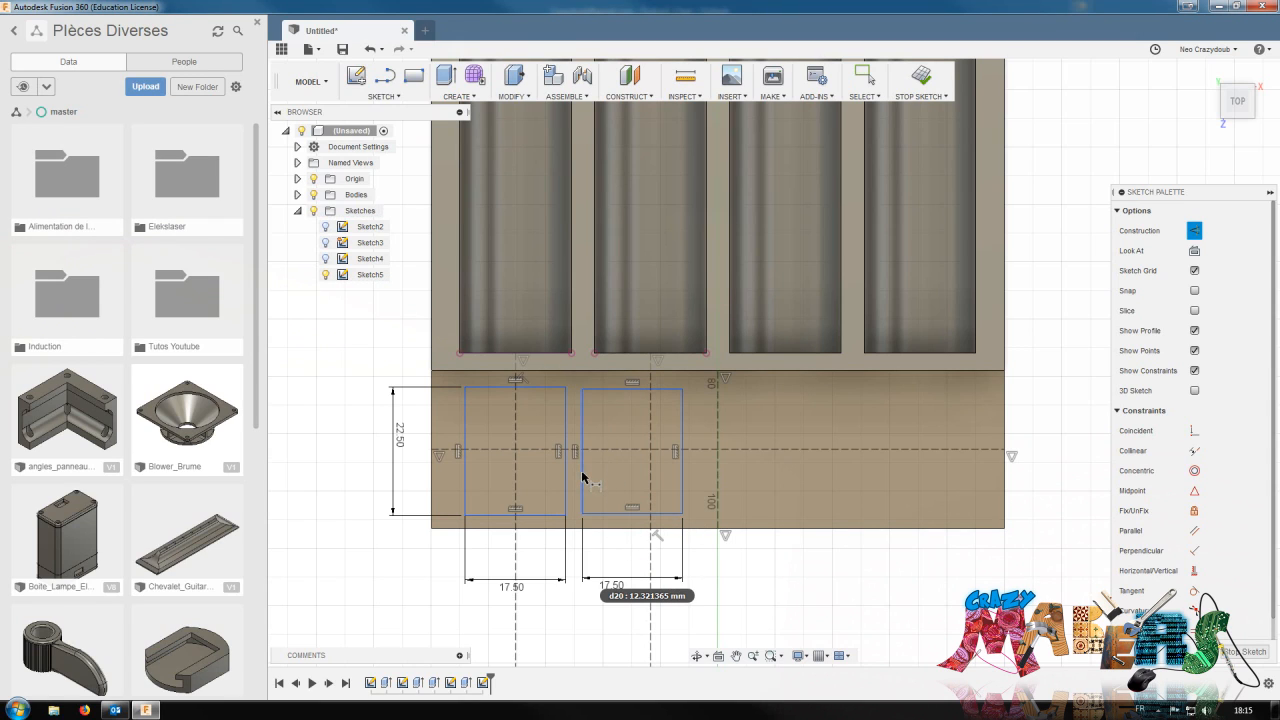
Apply an Equal constraint between the facing sides of the two rectangles so their heights match
left_click(583, 476)
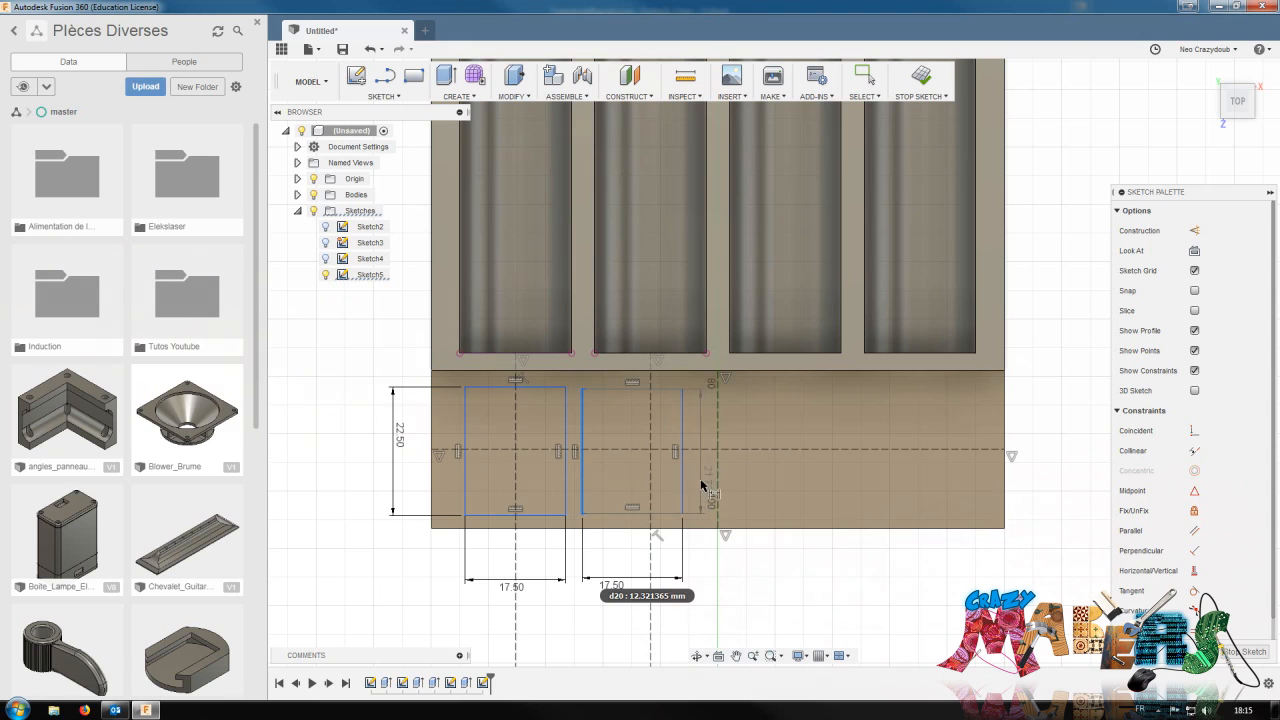
key("Escape")
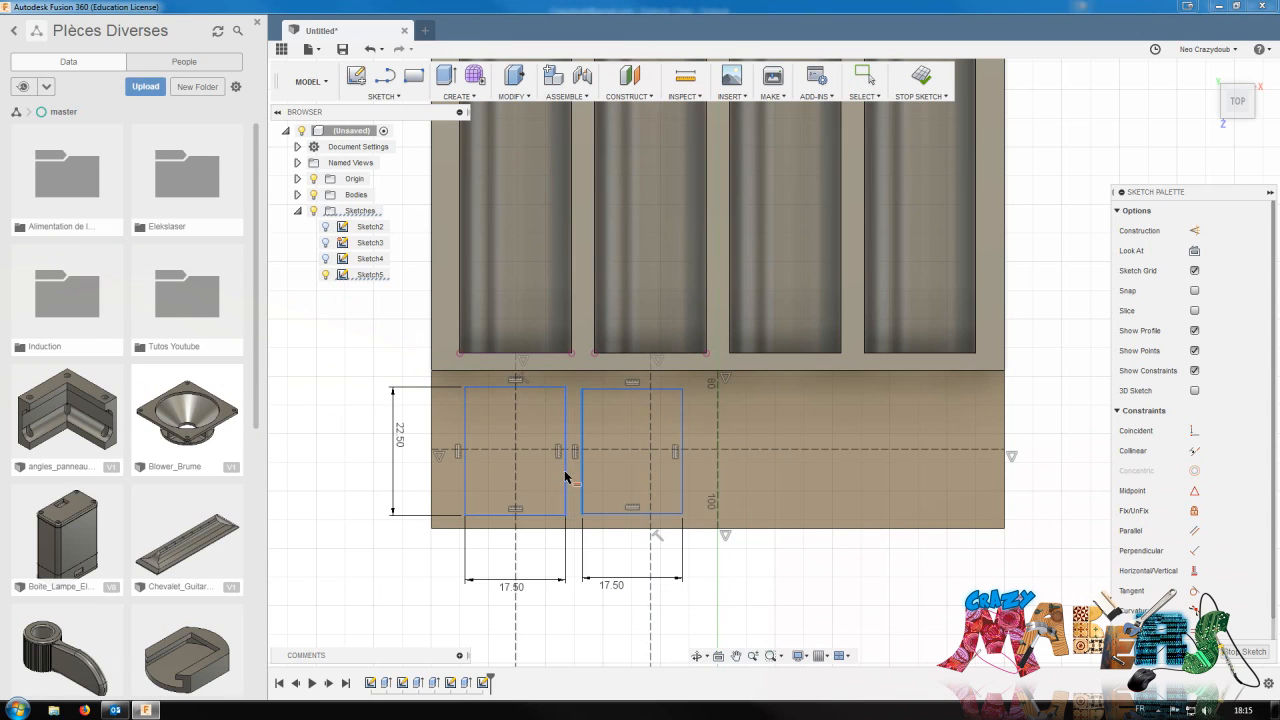
left_click(704, 524)
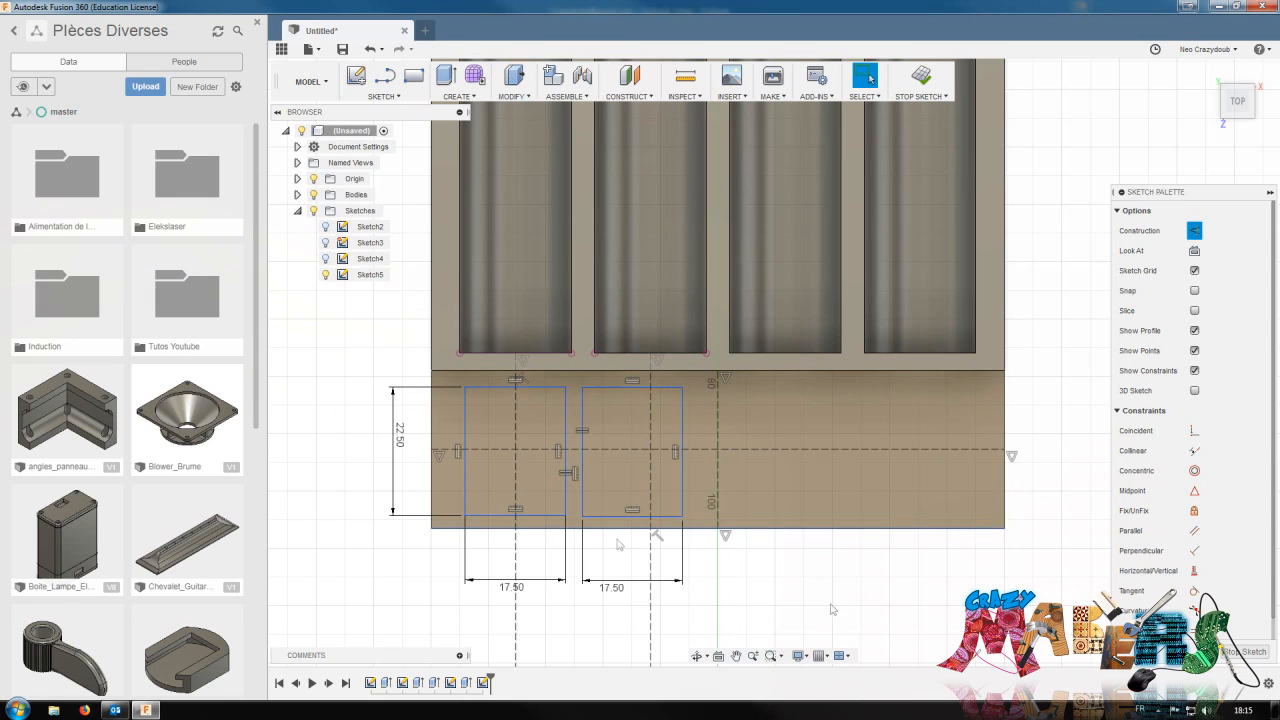
key("d")
left_click(545, 517)
key("Escape")
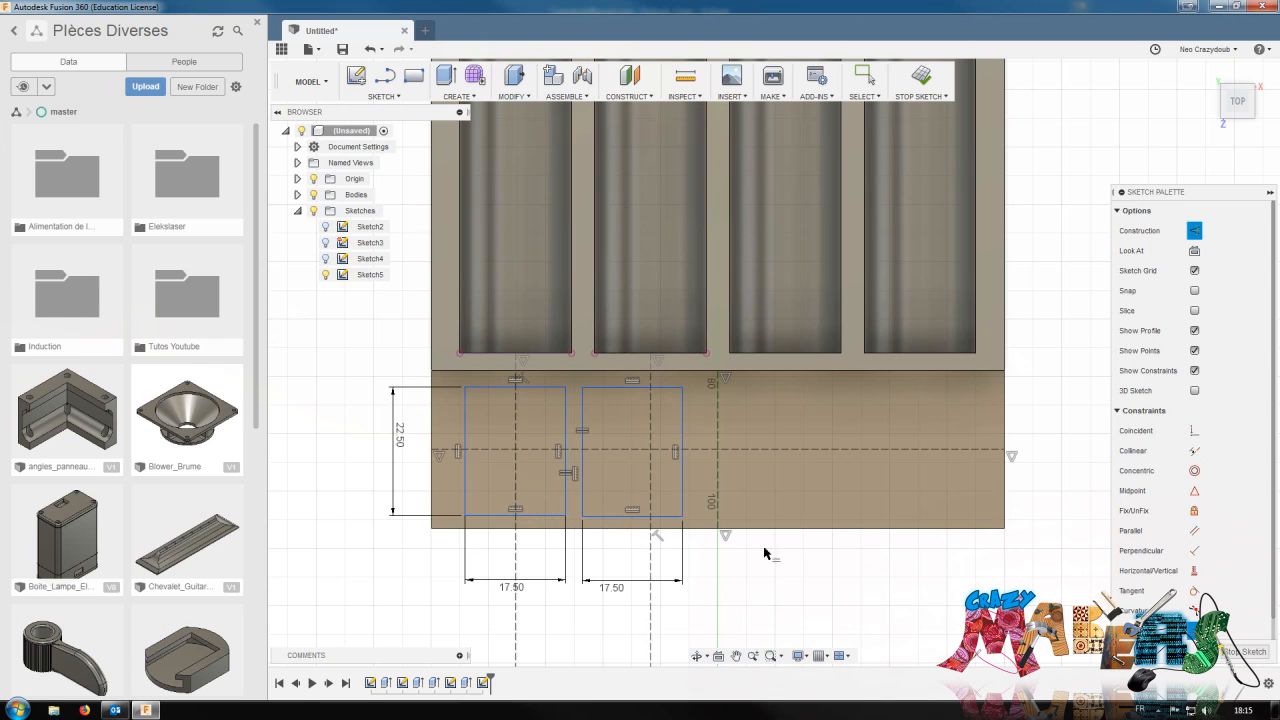
Center the first rectangle with Symmetry constraints about the first groove's construction line and the ledge's horizontal centerline
scroll(1127, 613, "down", 1)
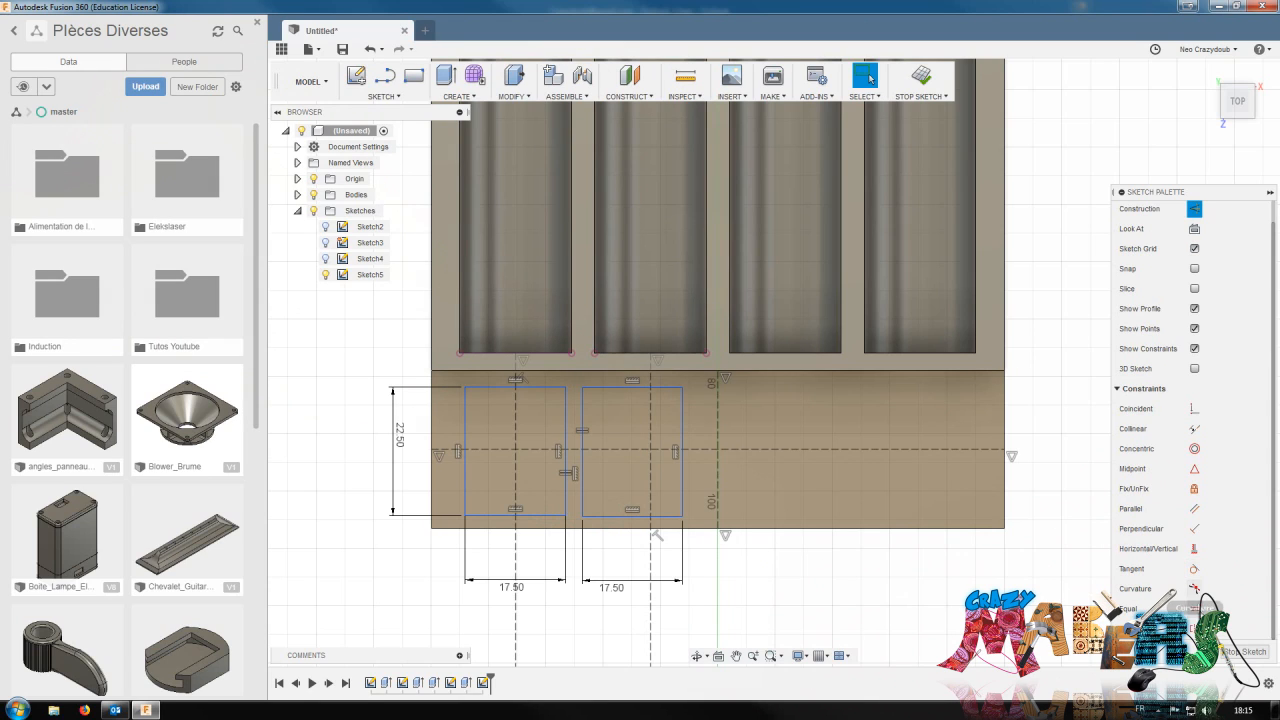
left_click(464, 388)
left_click(565, 389)
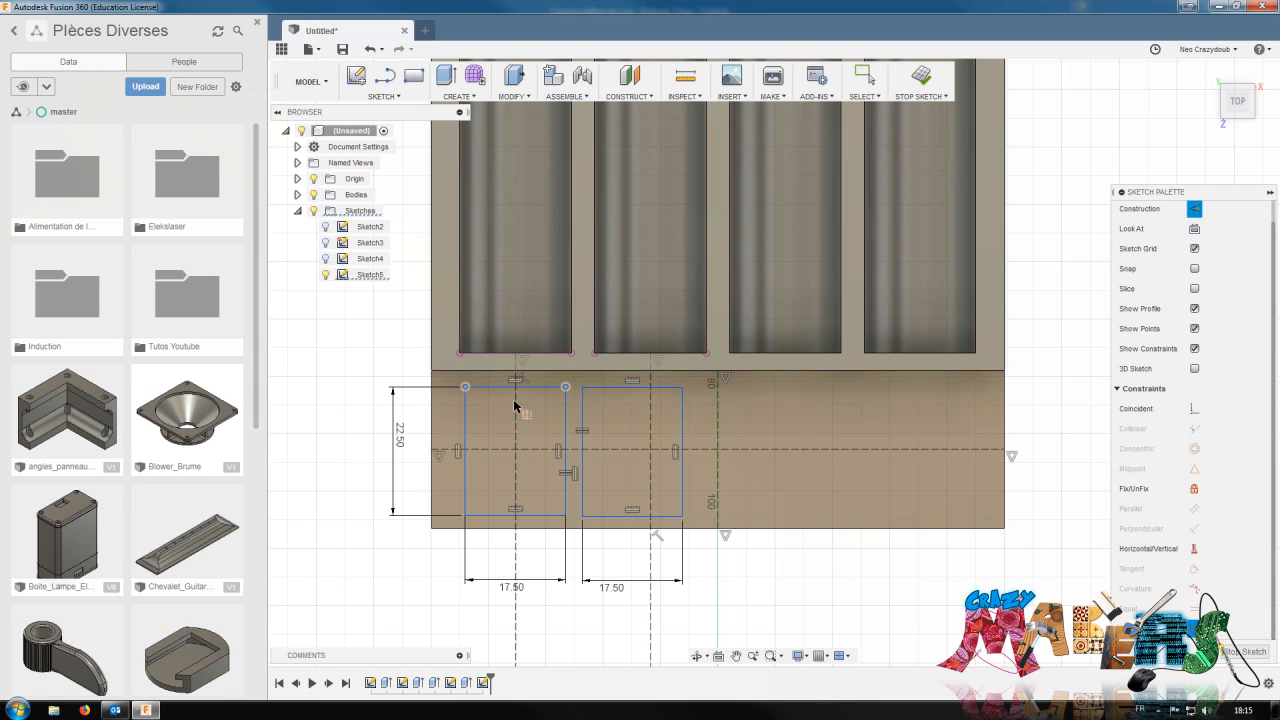
left_click(515, 407)
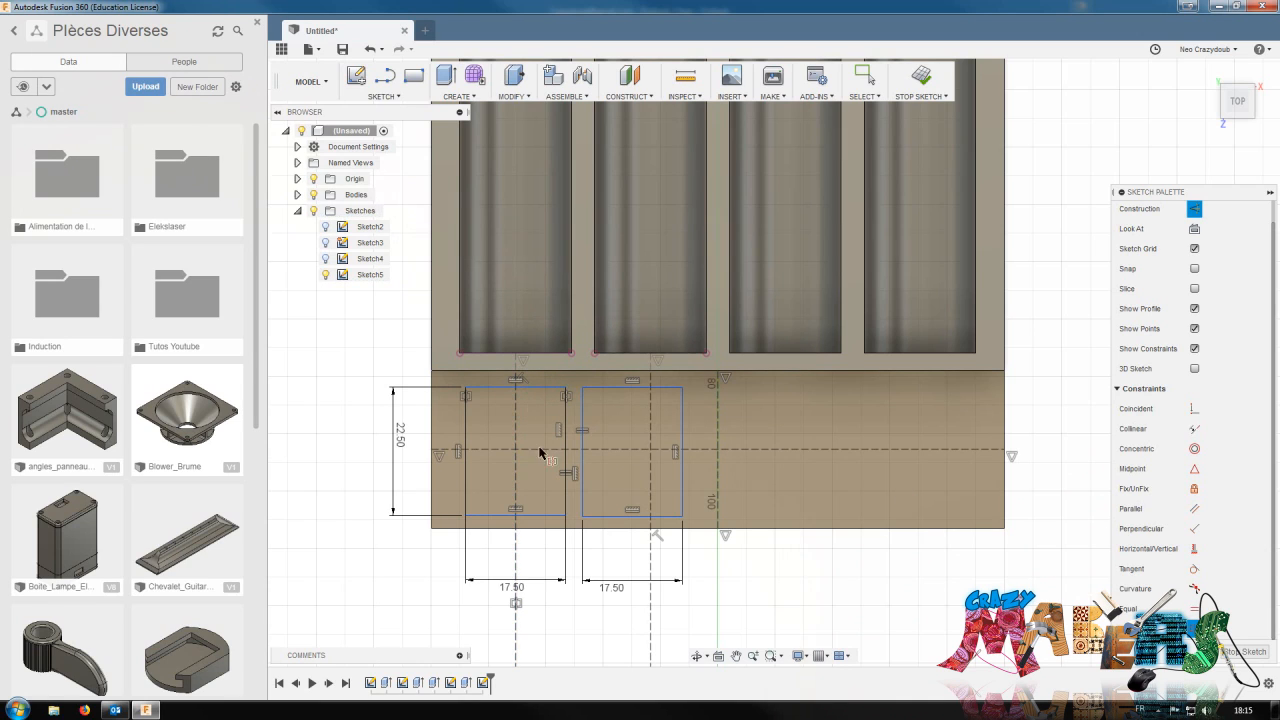
left_click(565, 389)
left_click(565, 516)
left_click(540, 452)
Apply Symmetry constraints to the second rectangle's corners about the ledge's horizontal centerline and the second groove's construction line
left_click(682, 389)
left_click(682, 517)
left_click(699, 453)
left_click(583, 515)
left_click(682, 514)
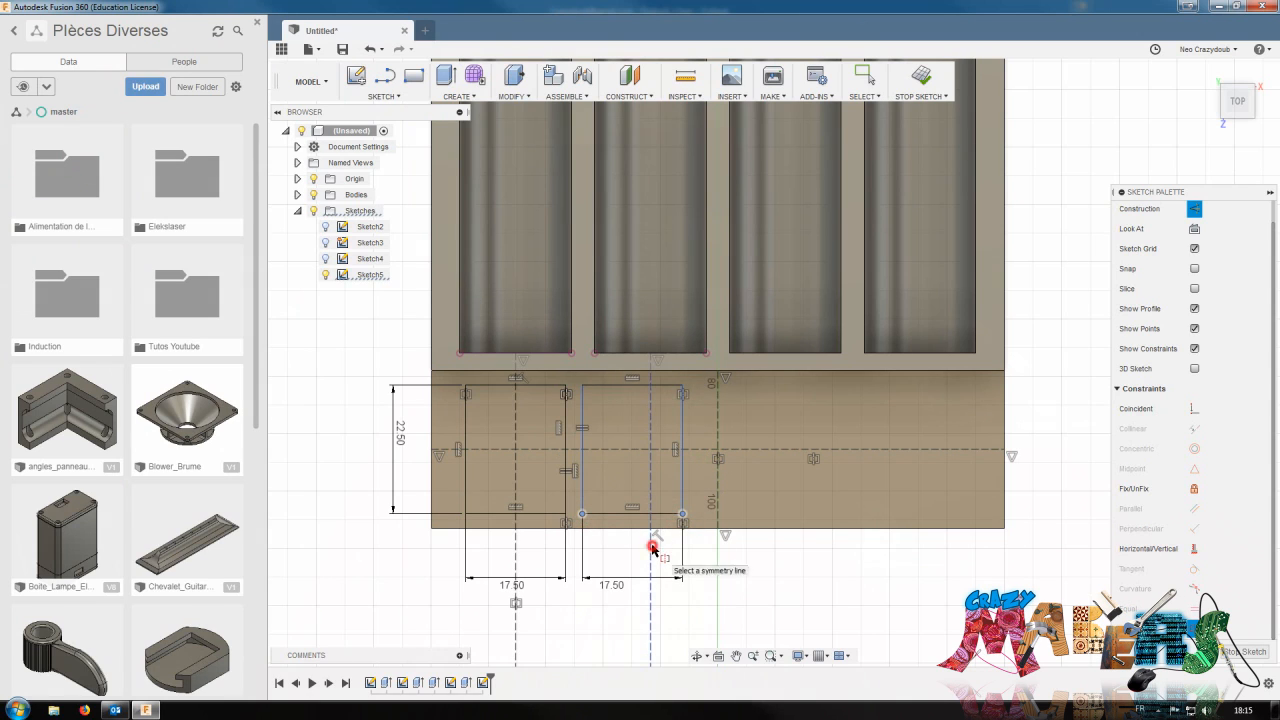
left_click(651, 546)
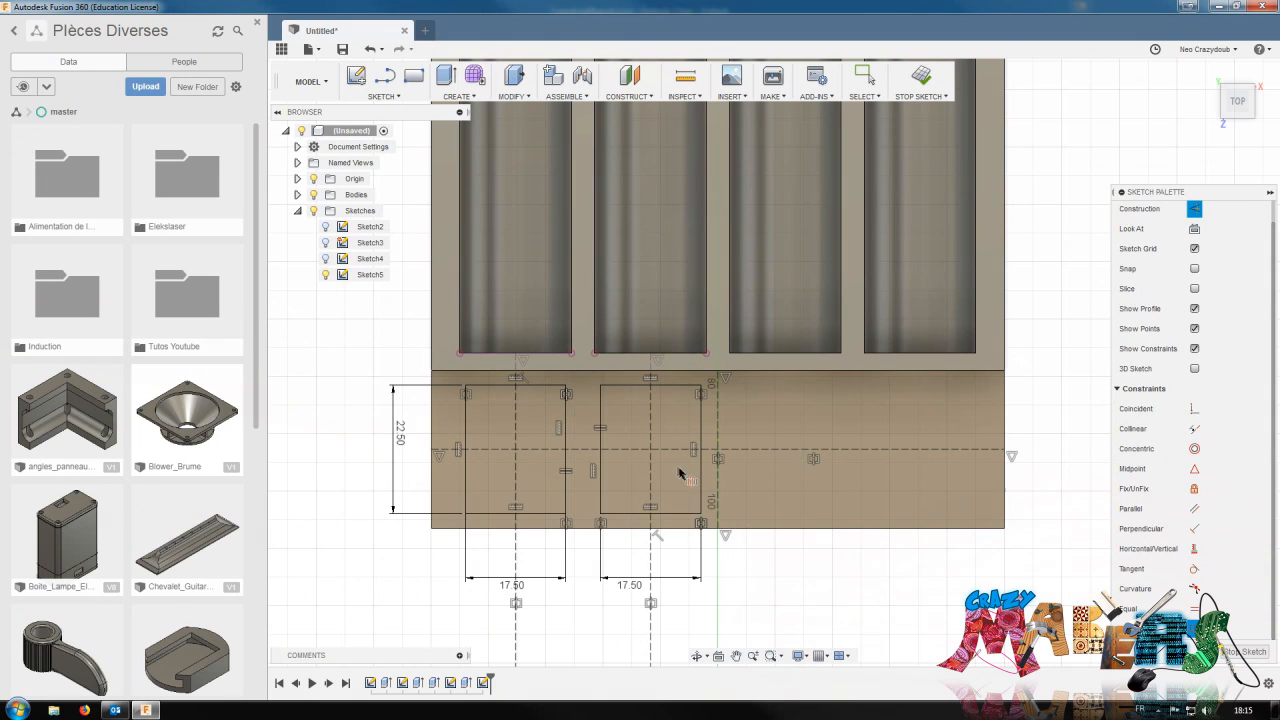
key("Escape")
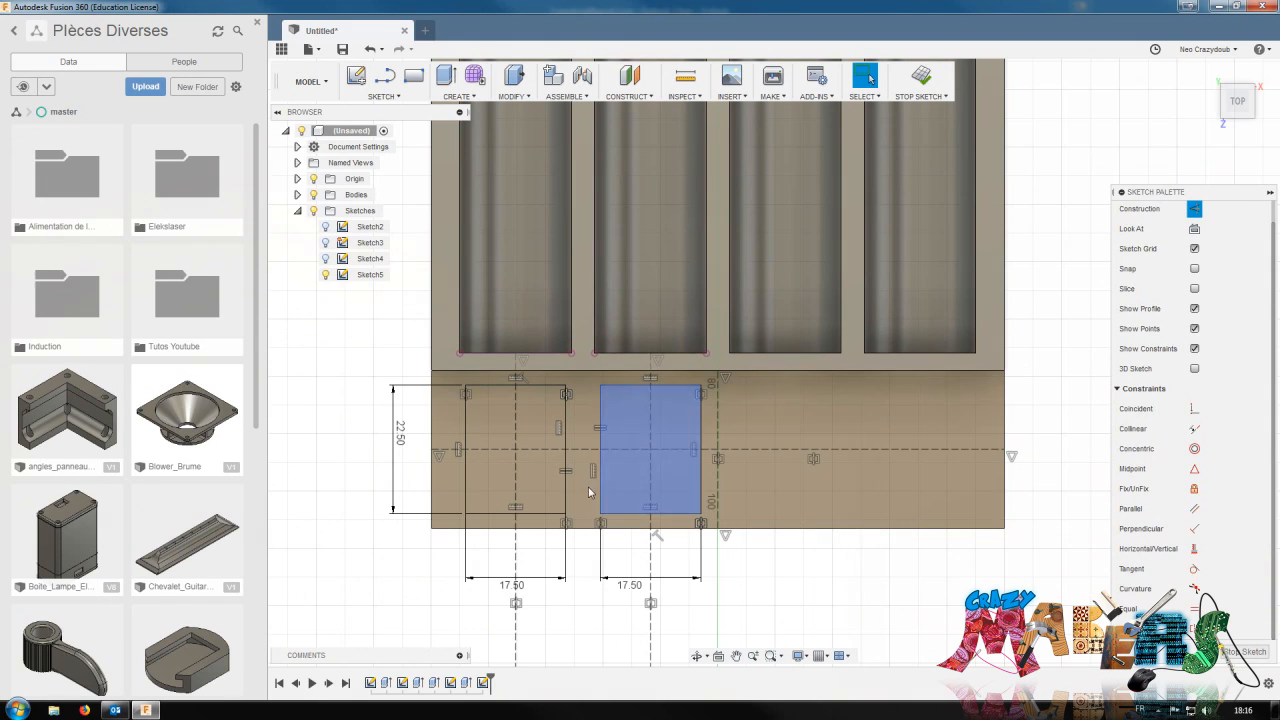
Draw a rectangle 17.5 mm wide and about 11 mm high inside the first rectangle and convert its outline to normal lines
key("r")
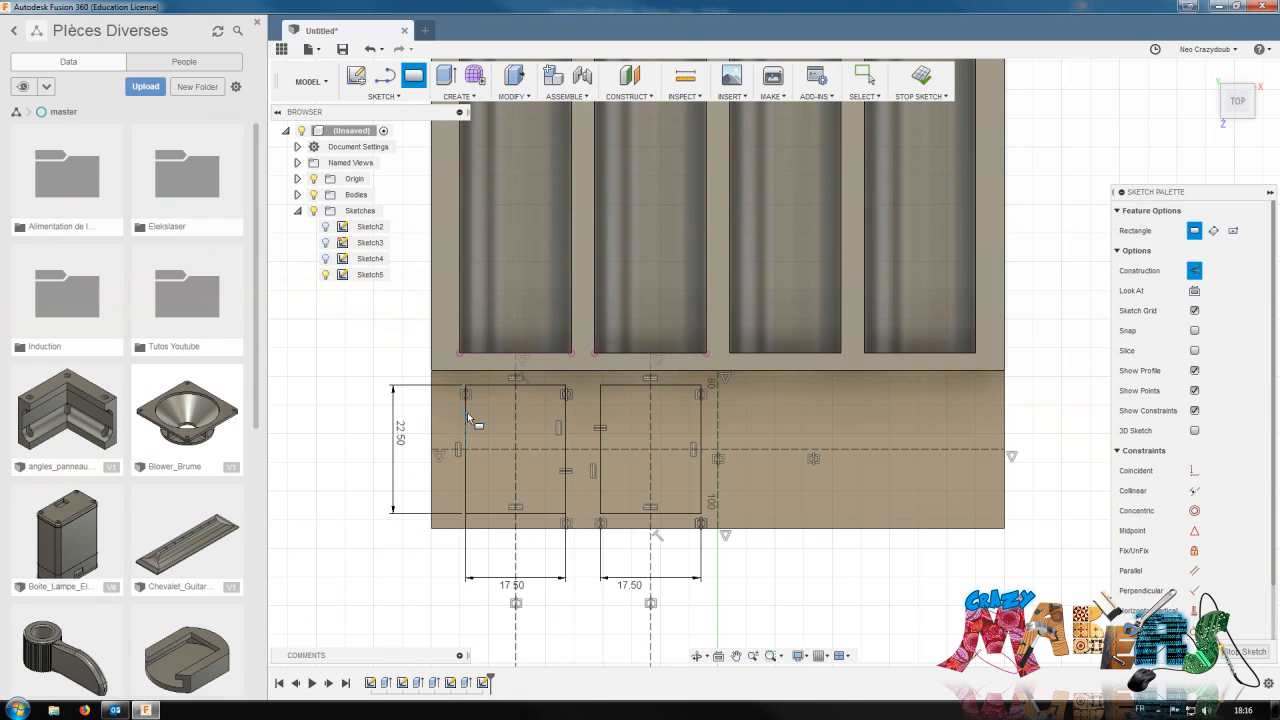
left_click(465, 418)
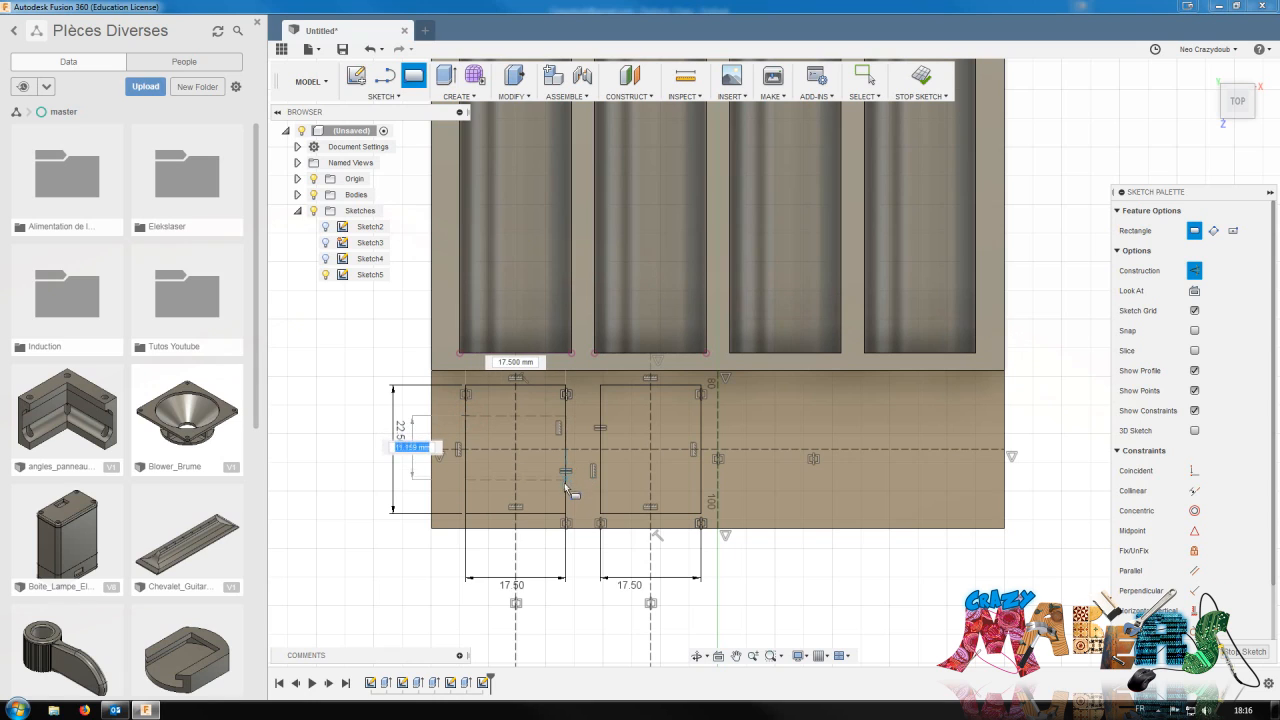
left_click(565, 486)
key("Escape")
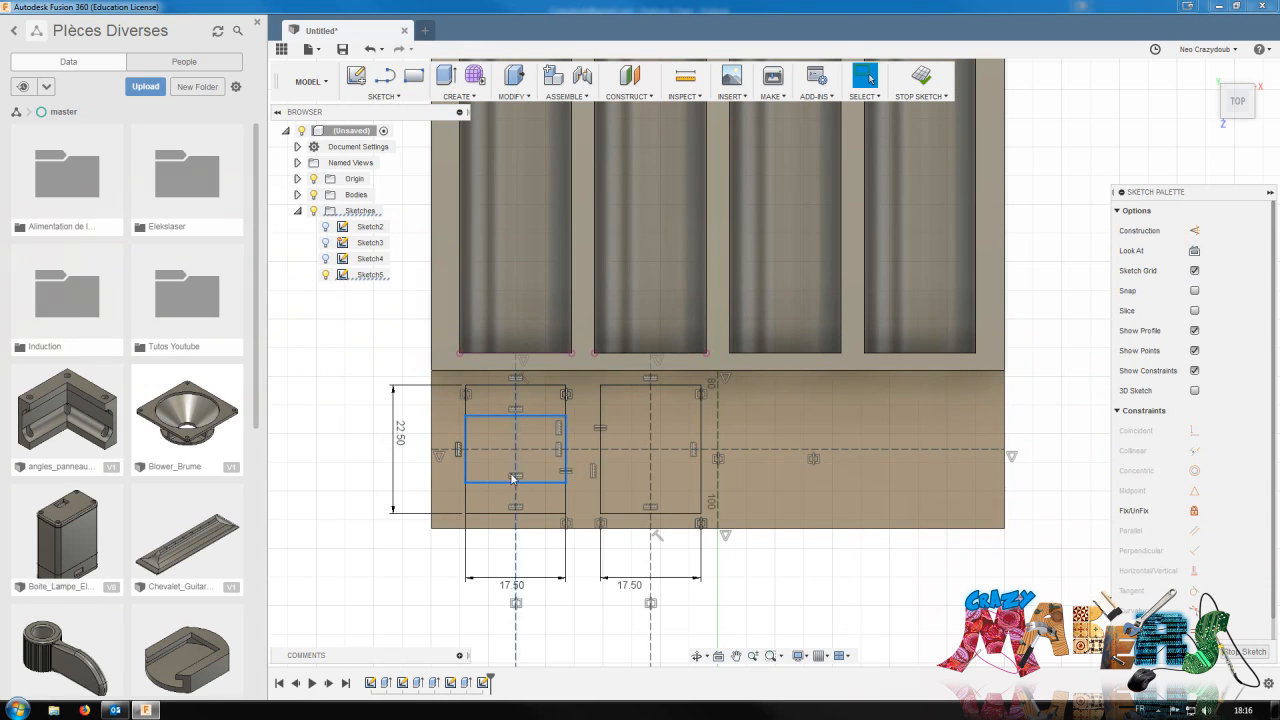
left_click(466, 463)
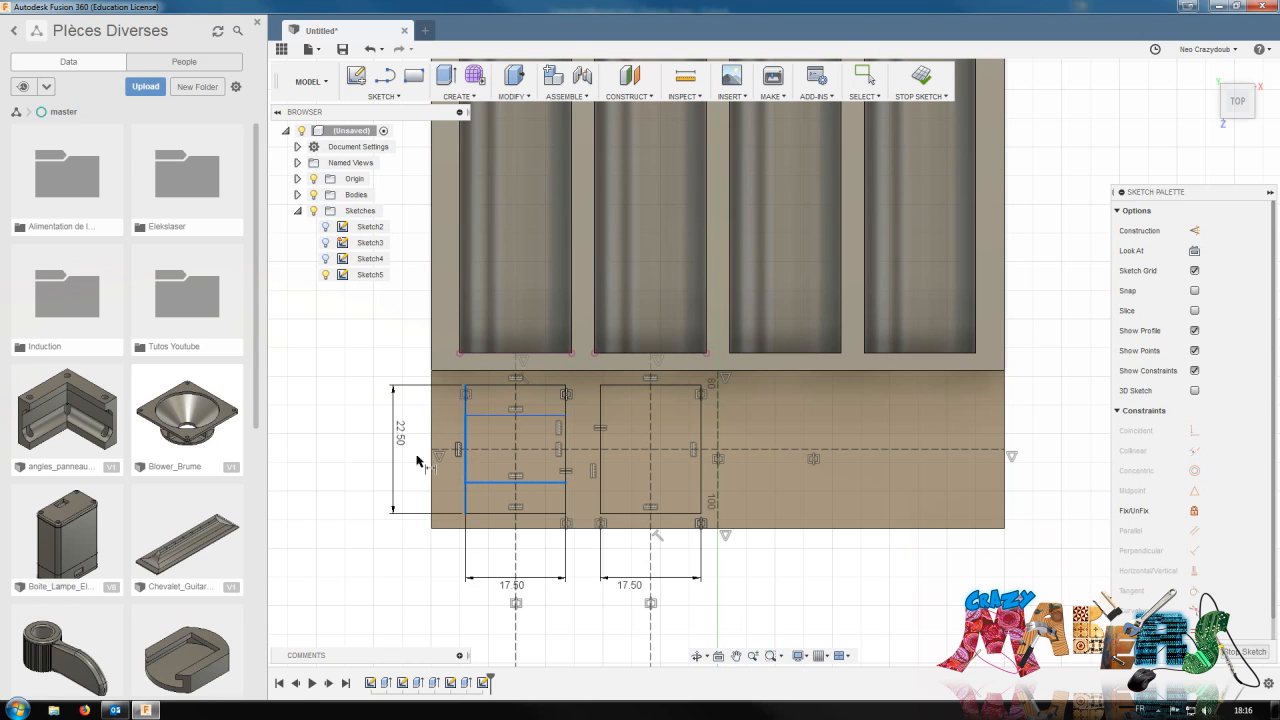
left_click(466, 437, "ctrl")
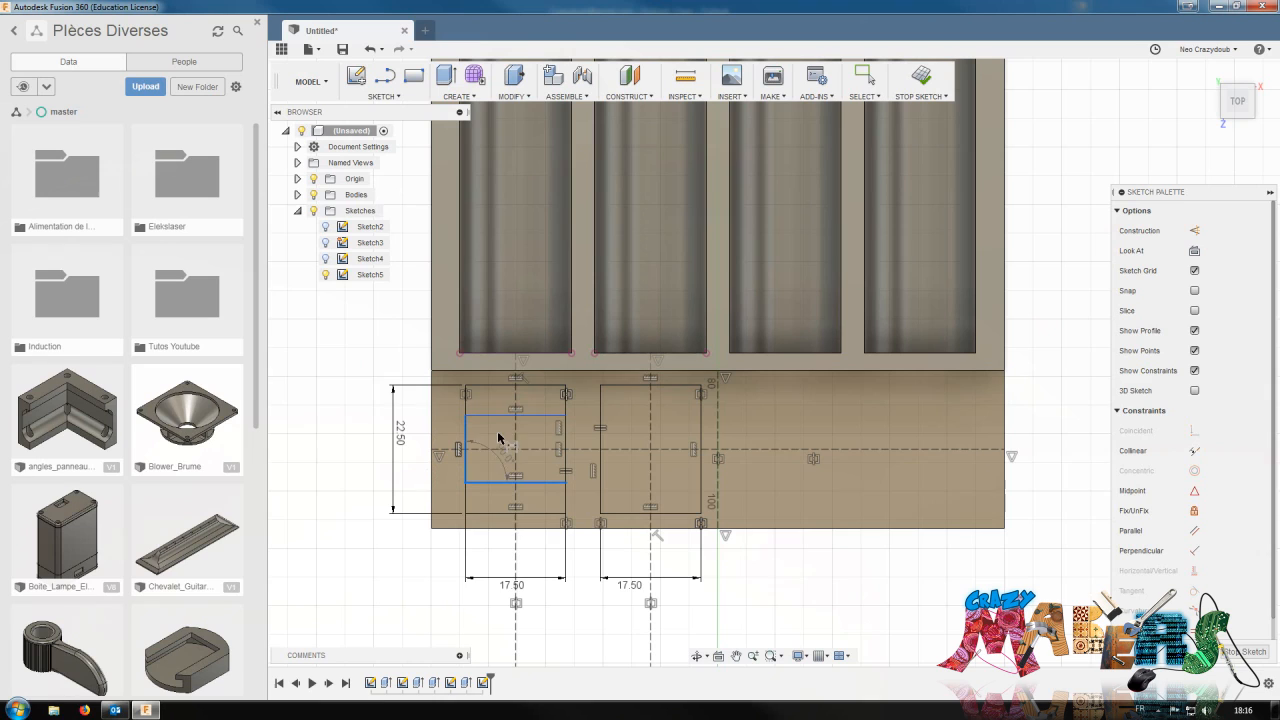
key("Escape")
left_click(499, 438)
left_click(427, 574)
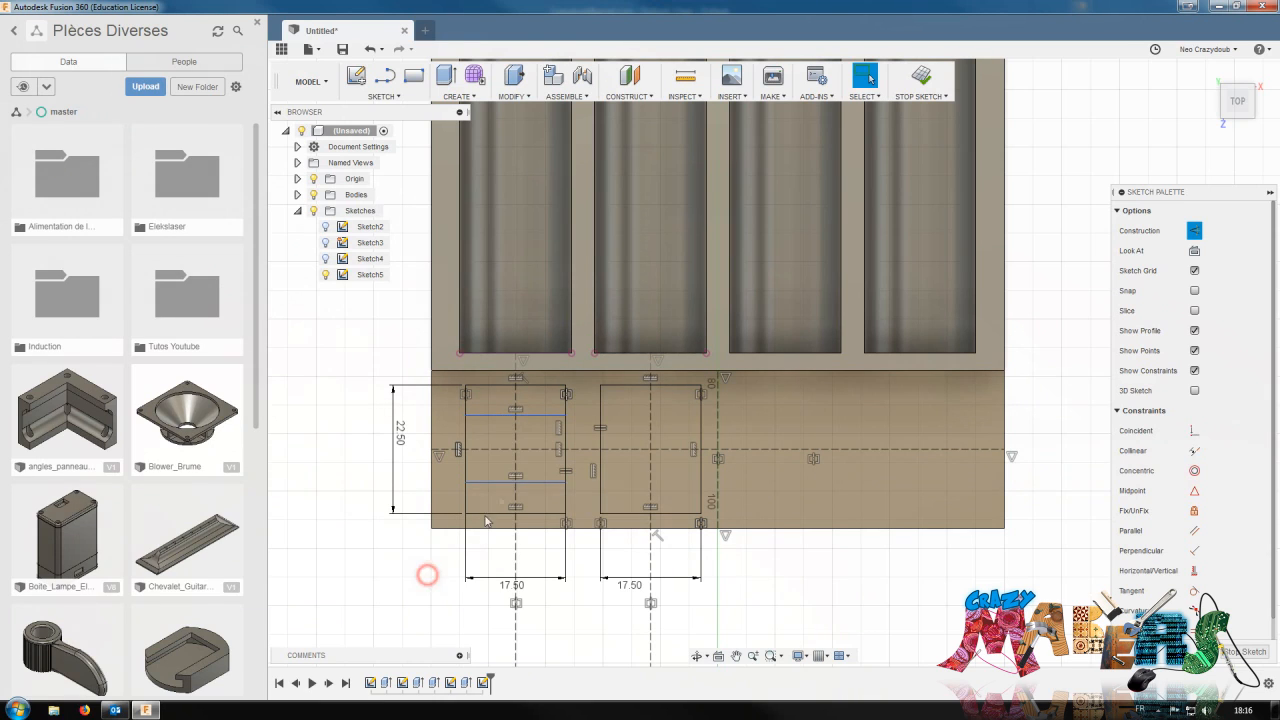
Dimension the distance between the inner rectangle's two horizontal edges to 10 mm
left_click(502, 484)
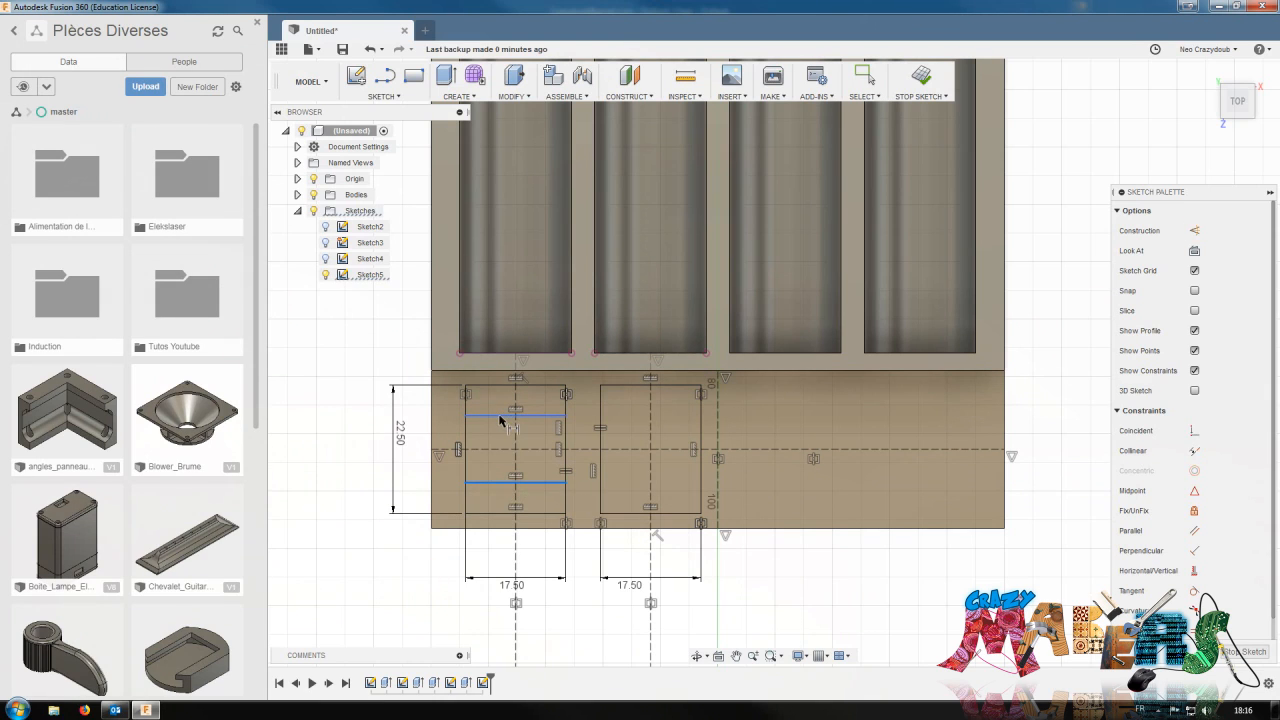
left_click(502, 415)
key("d")
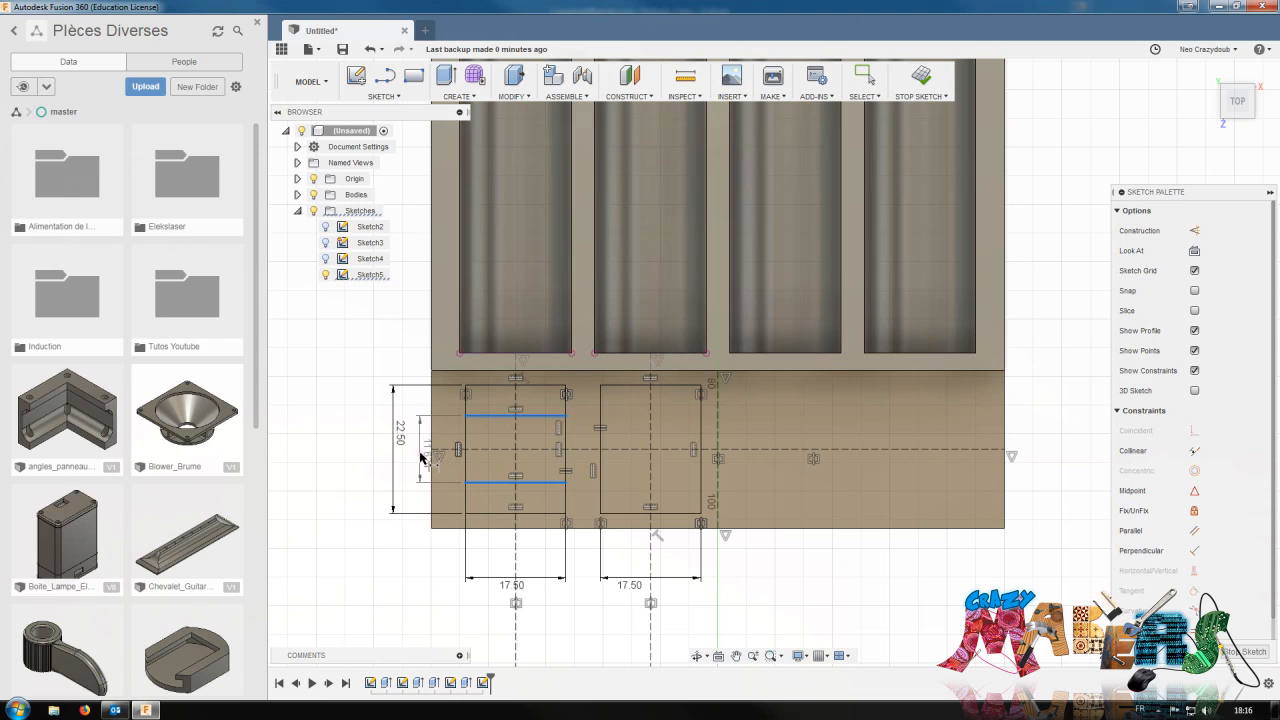
left_click(426, 450)
type("10")
key("Return")
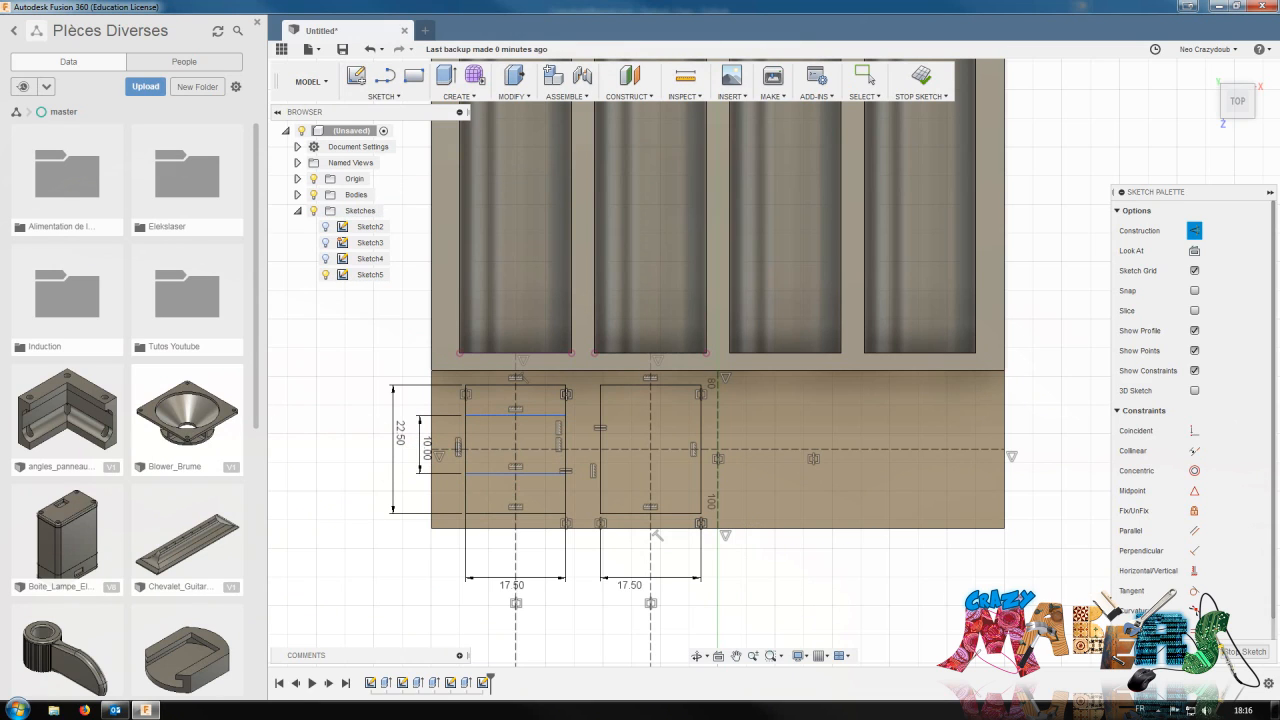
Make the inner rectangle's corners on one side symmetric about the ledge's horizontal centerline
scroll(1185, 603, "down", 1)
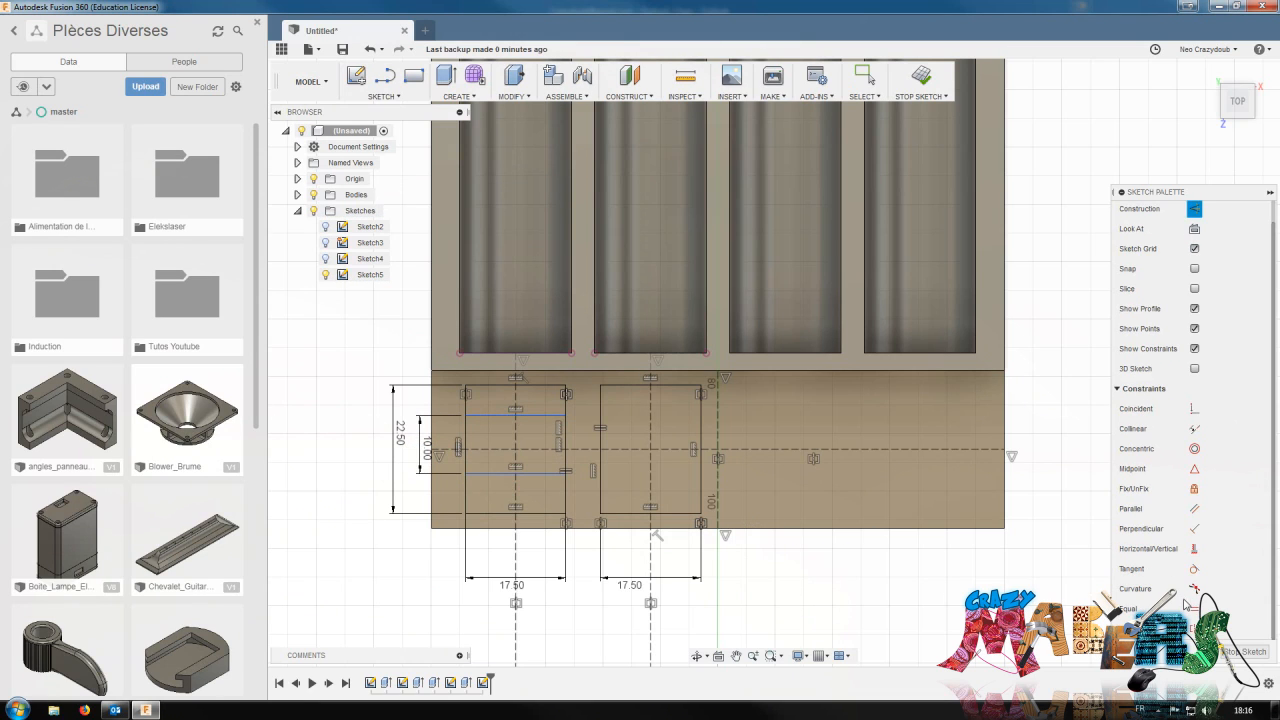
left_click(566, 416)
left_click(566, 471, "shift")
left_click(547, 449)
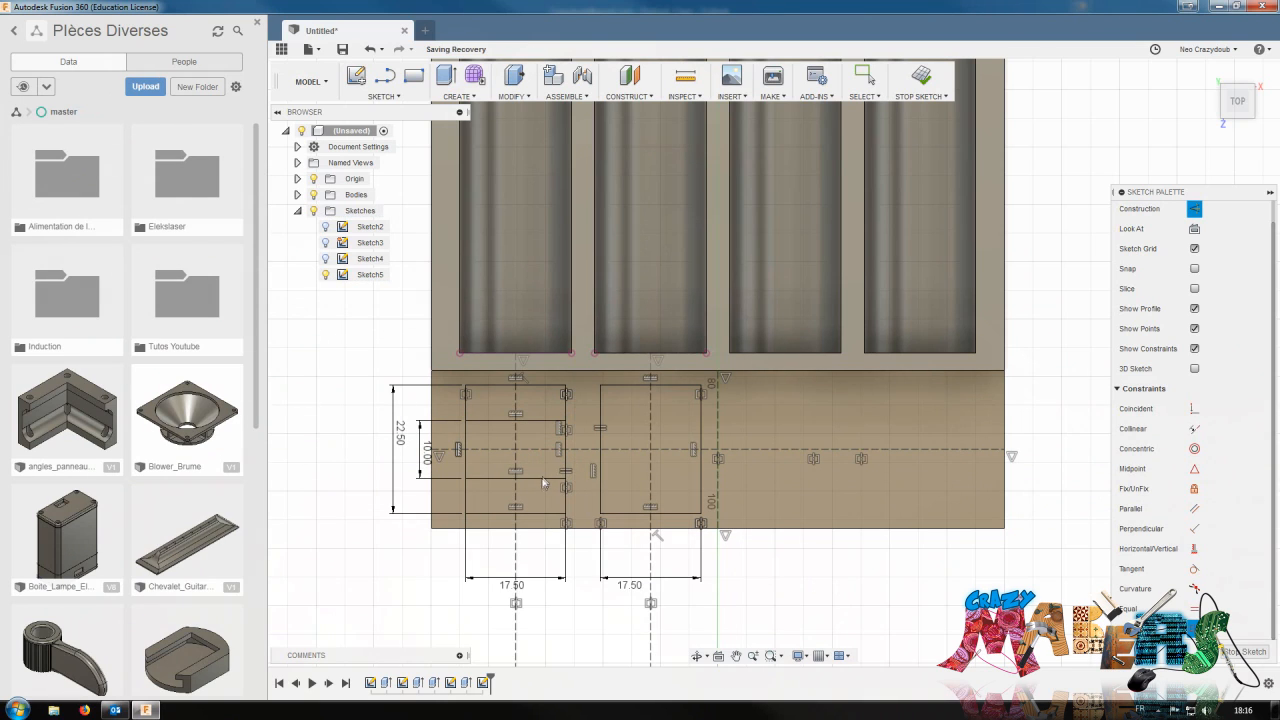
Draw a matching 17.5 by 10 mm rectangle across the second rectangle and convert its outline to normal lines
key("r")
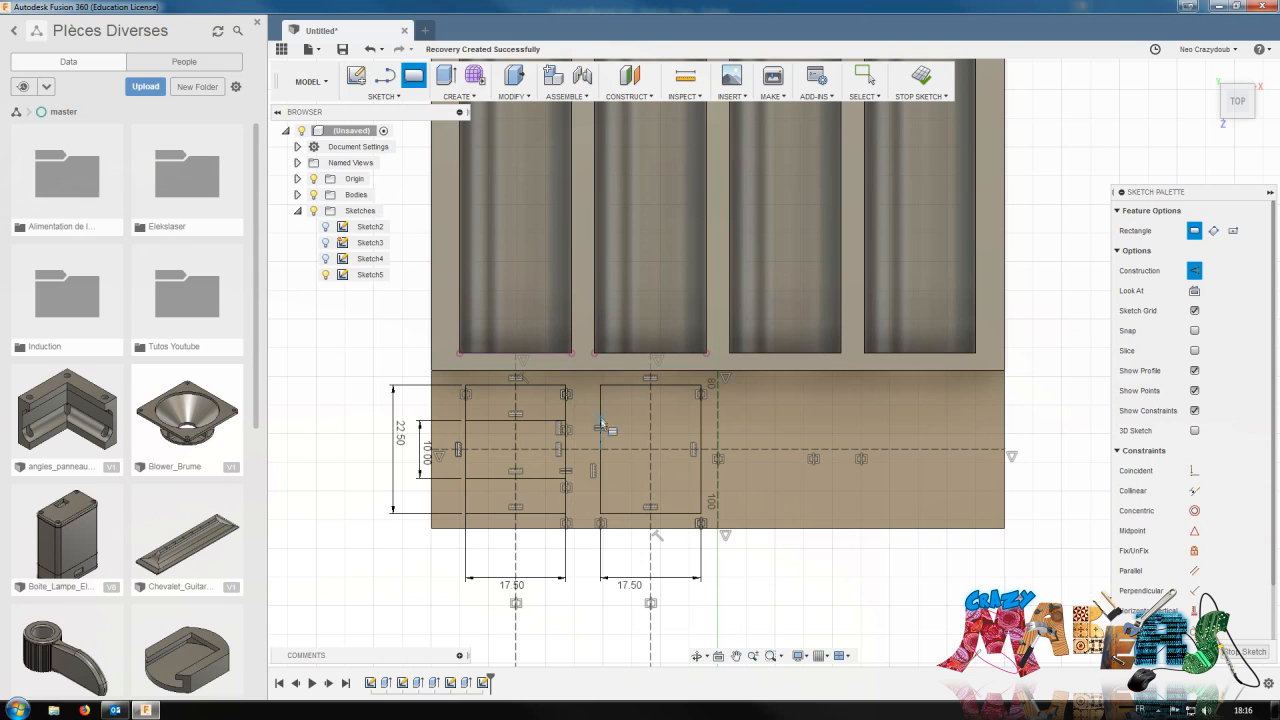
left_click(600, 428)
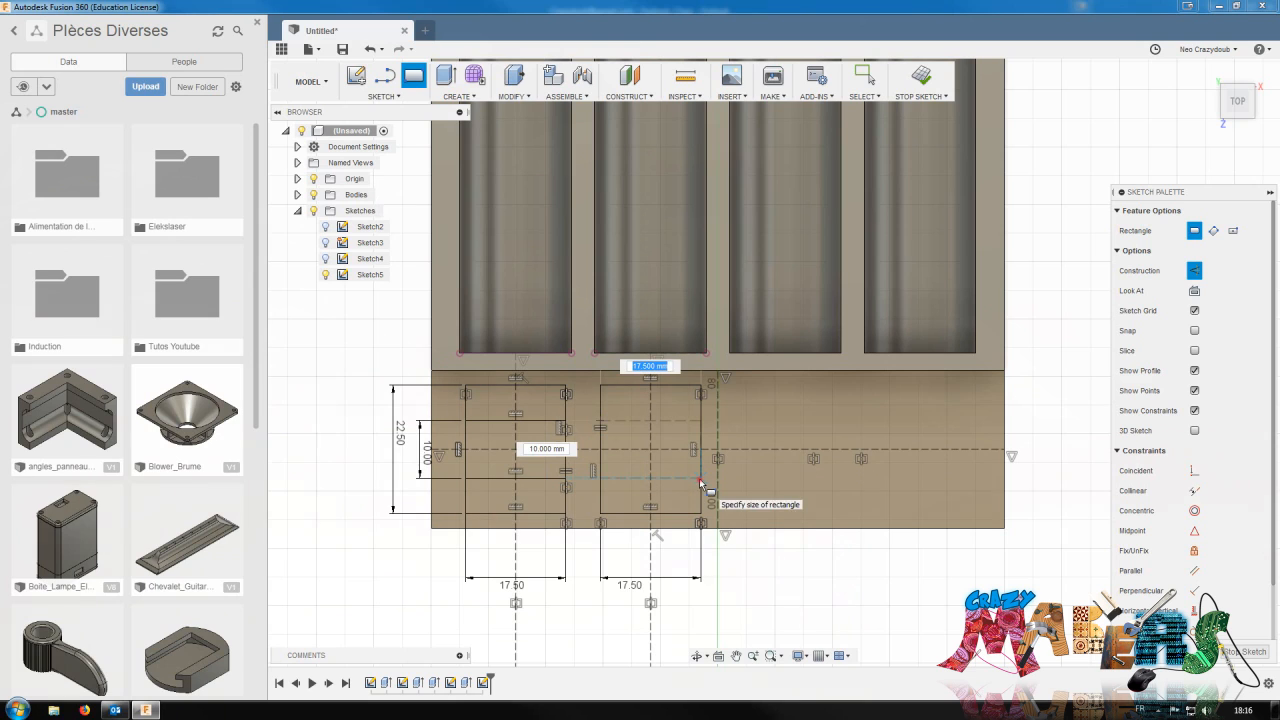
left_click(699, 478)
key("Escape")
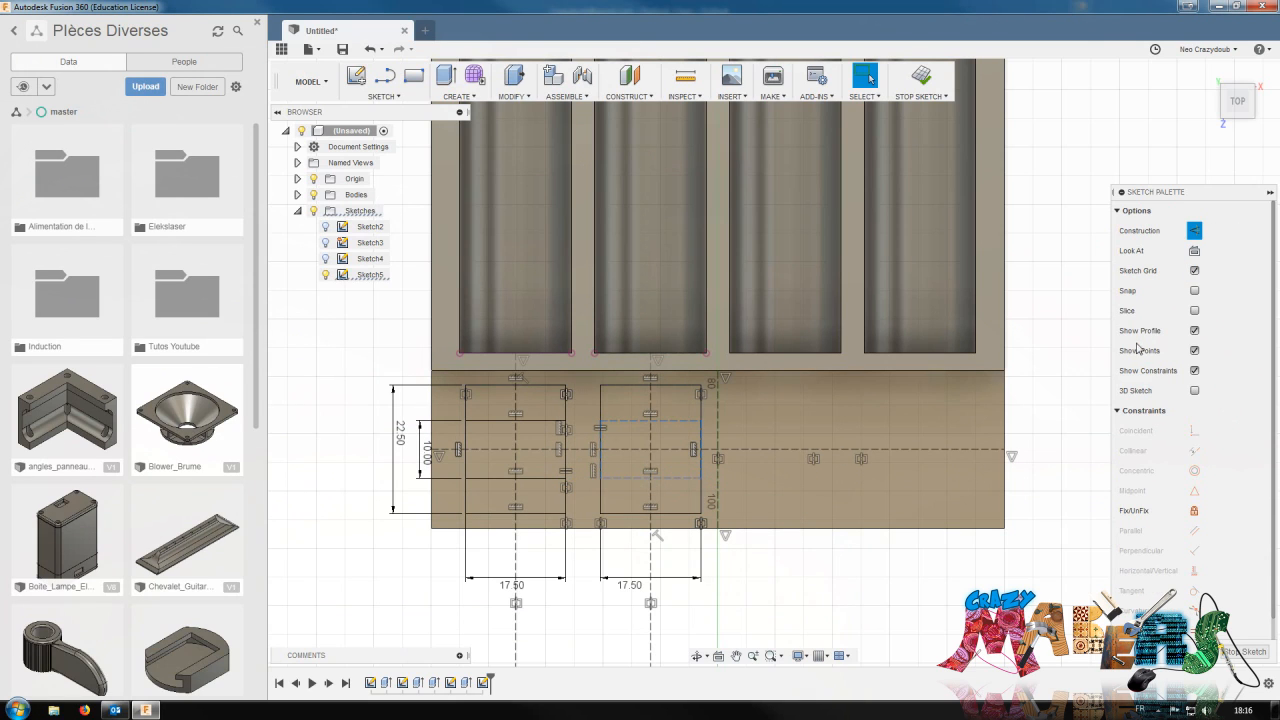
left_click(871, 583)
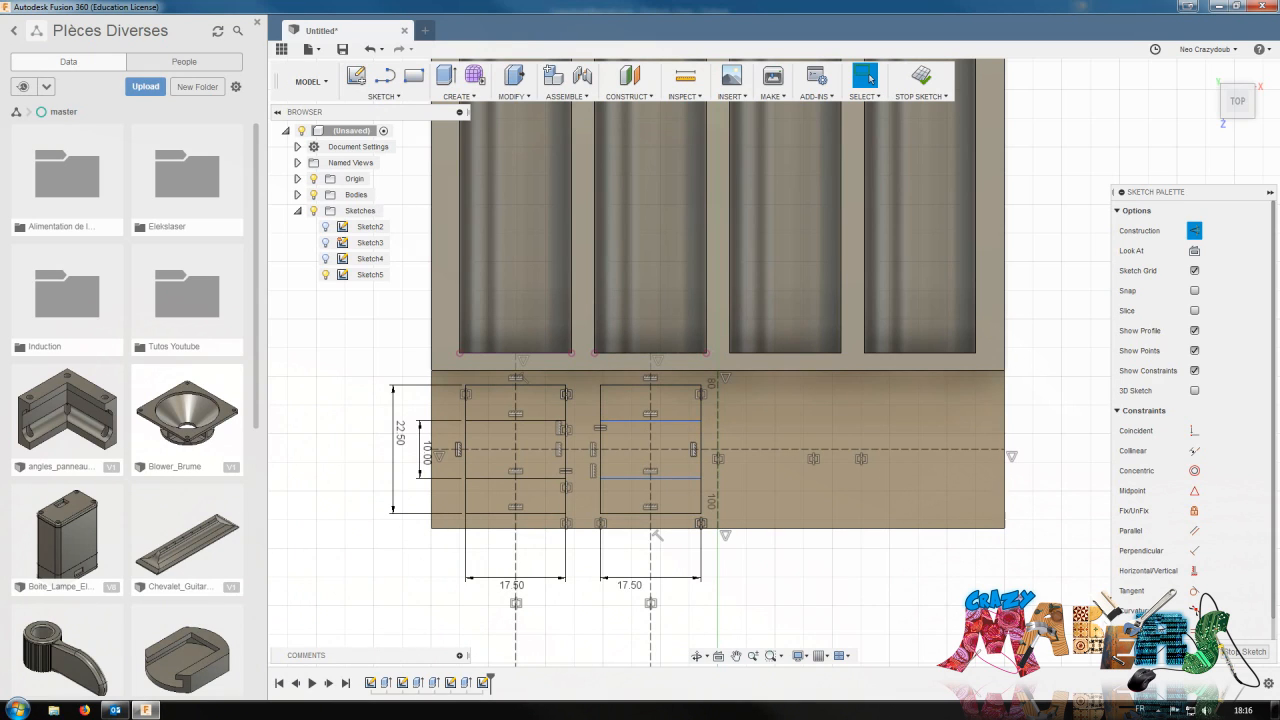
Constrain the ends of the second rectangle's two inner lines to be symmetric about the horizontal centreline
scroll(1200, 605, "down", 1)
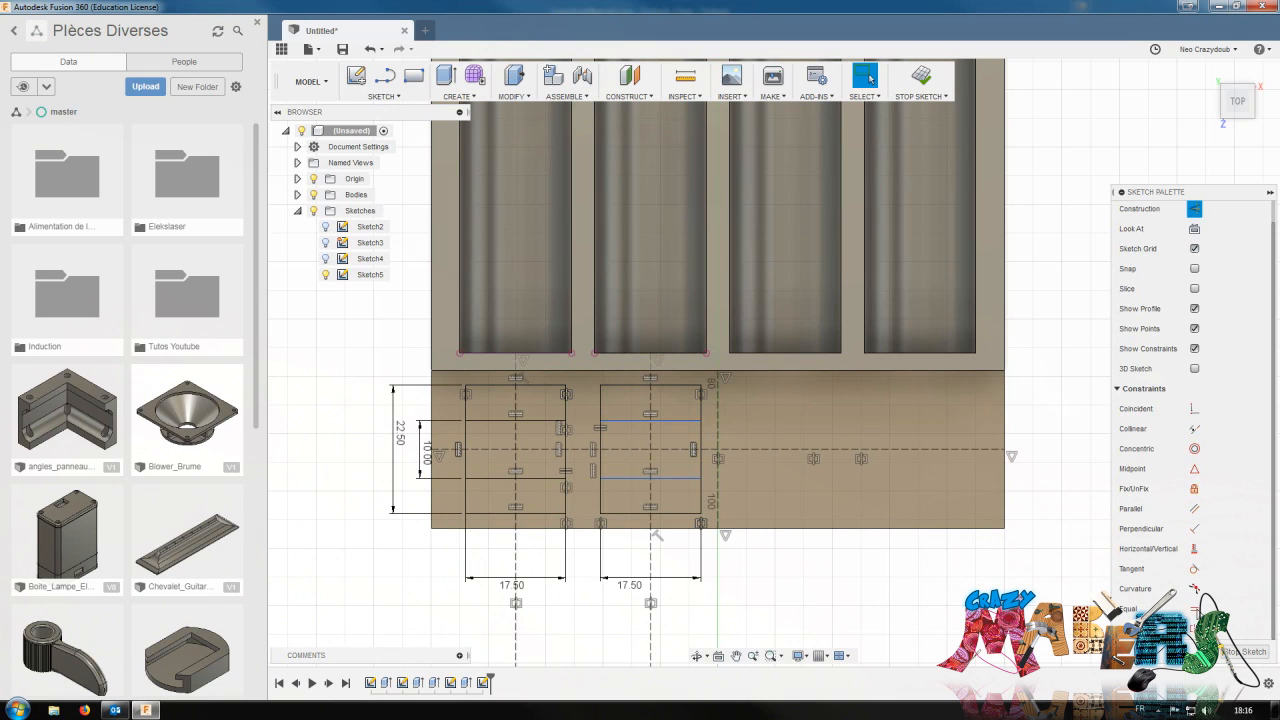
left_click(700, 421)
left_click(700, 477)
left_click(711, 450)
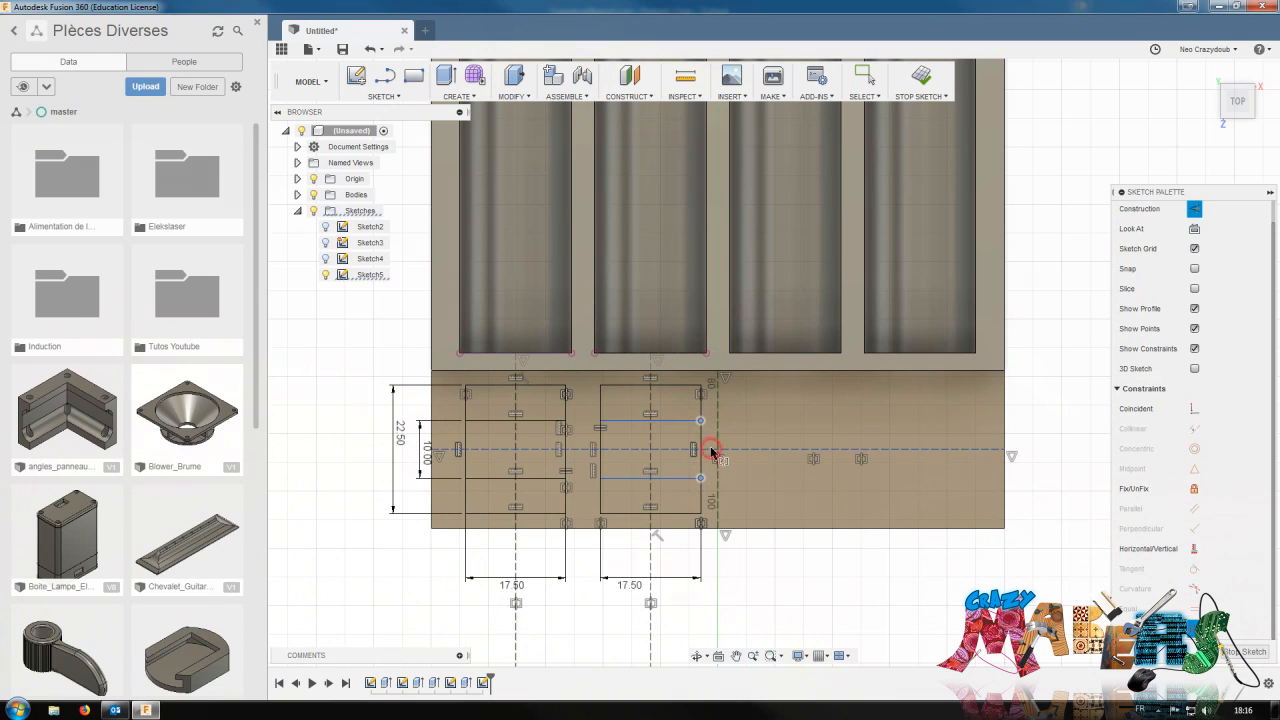
scroll(686, 466, "up", 3)
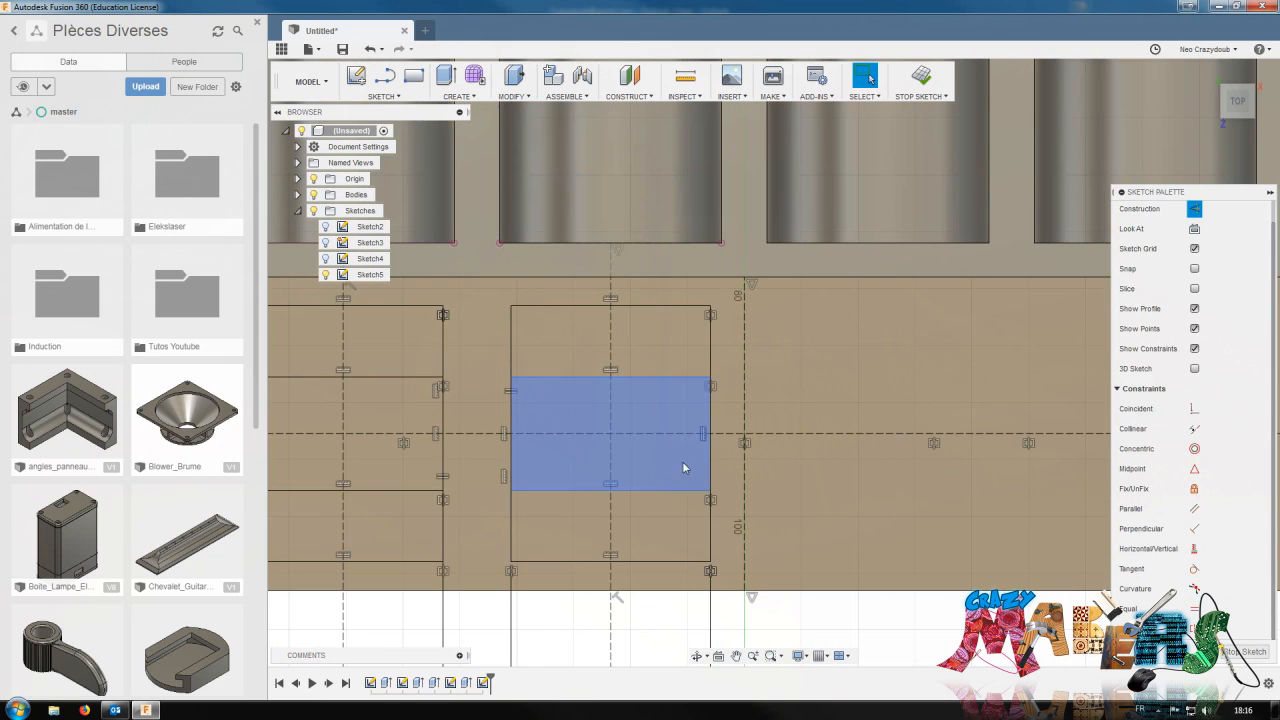
Mirror both divided rectangles about the vertical construction line at the middle of the ledge
scroll(660, 515, "down", 1)
scroll(800, 595, "down", 5)
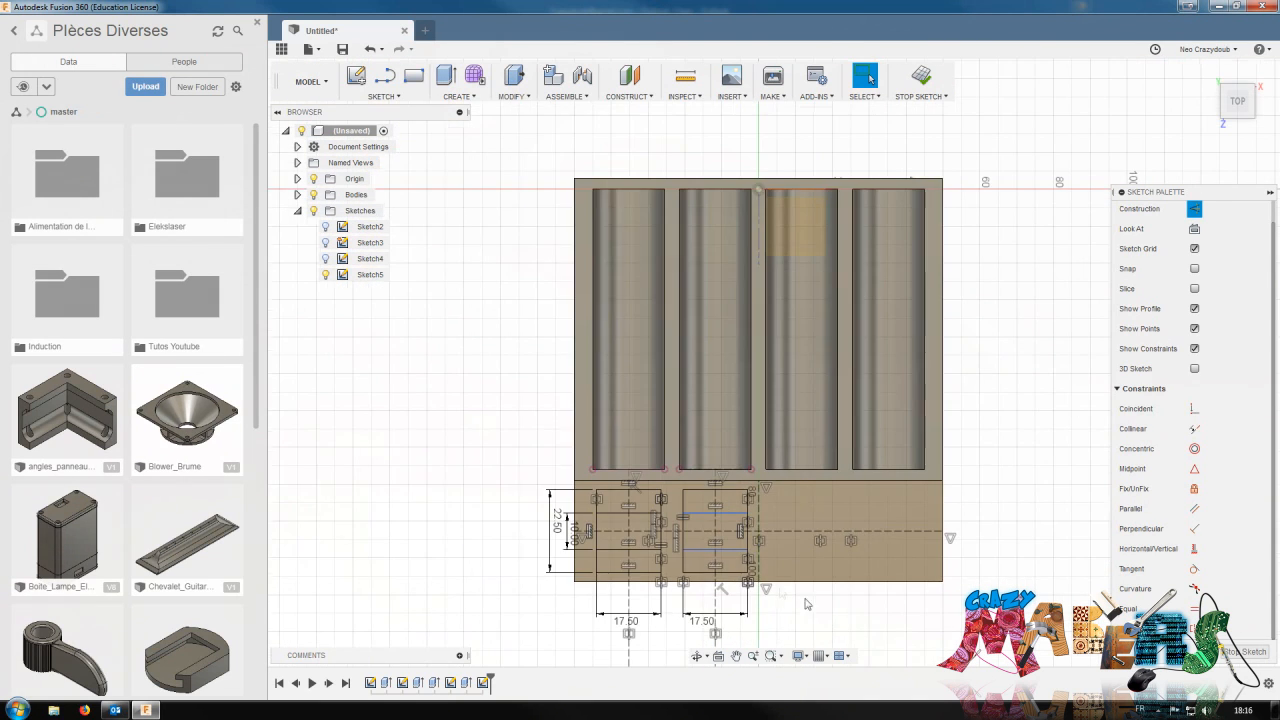
scroll(785, 588, "up", 1)
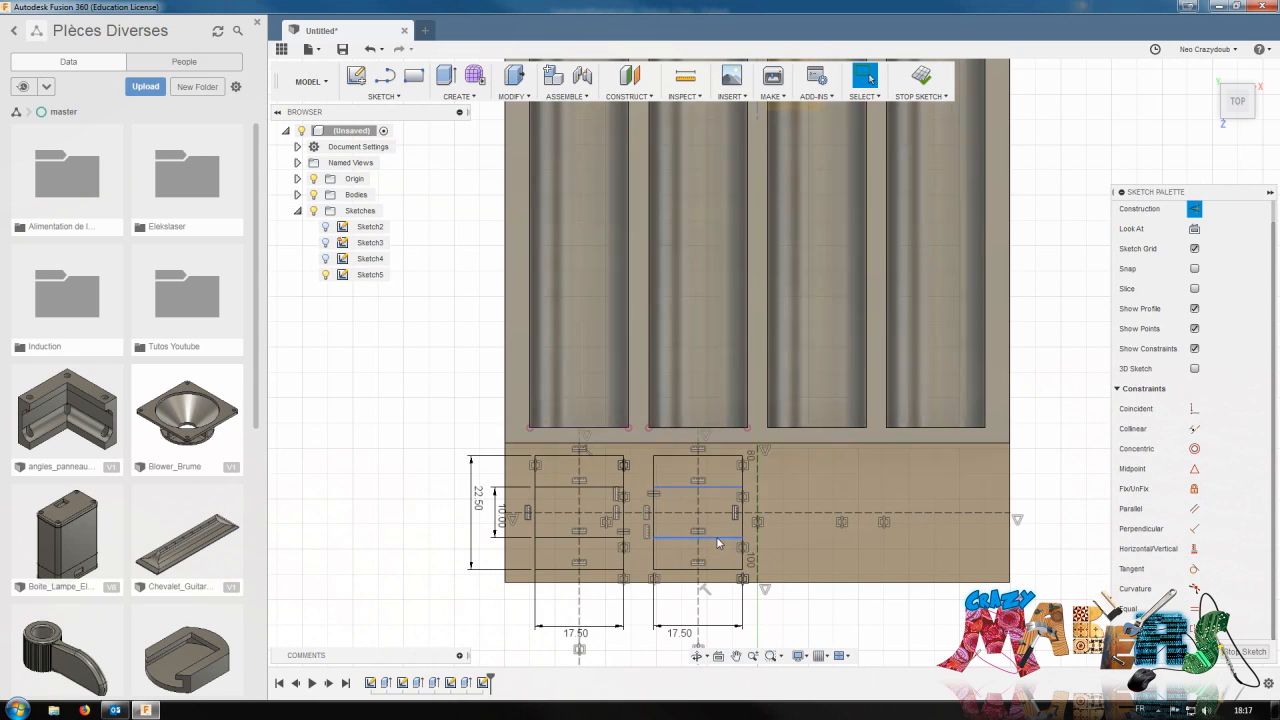
left_click(712, 532)
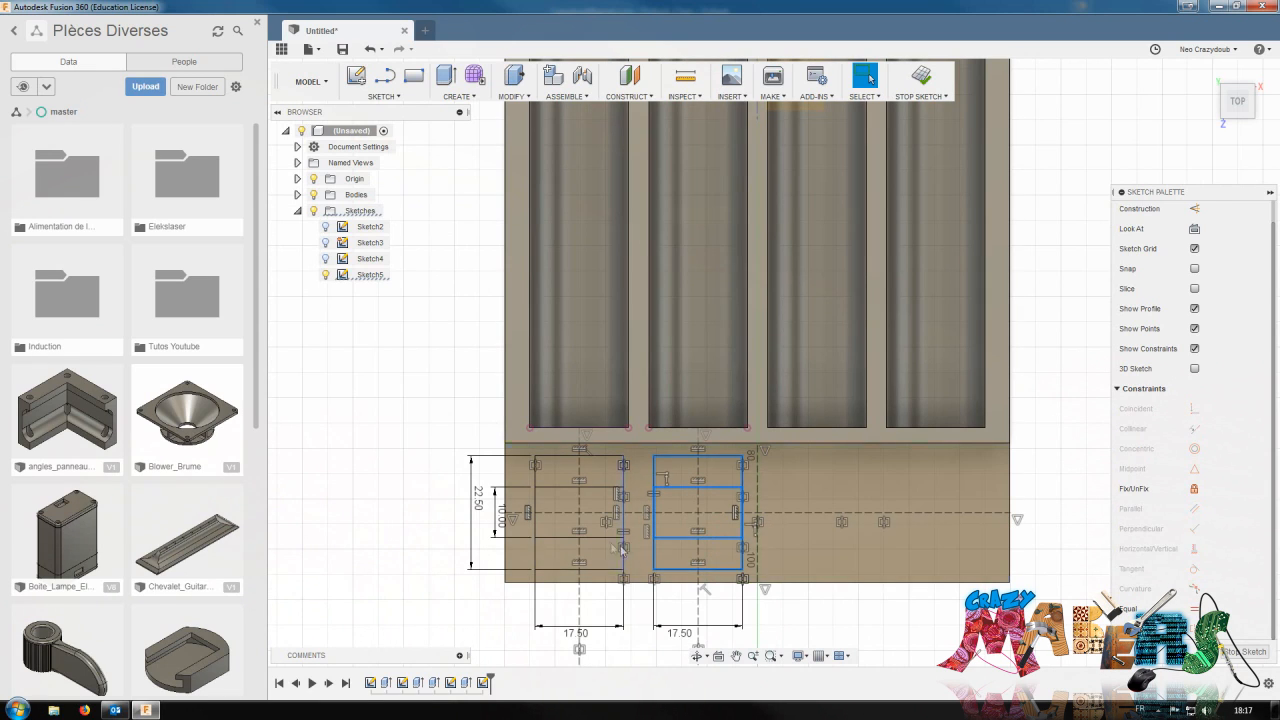
double_click(601, 569, "ctrl")
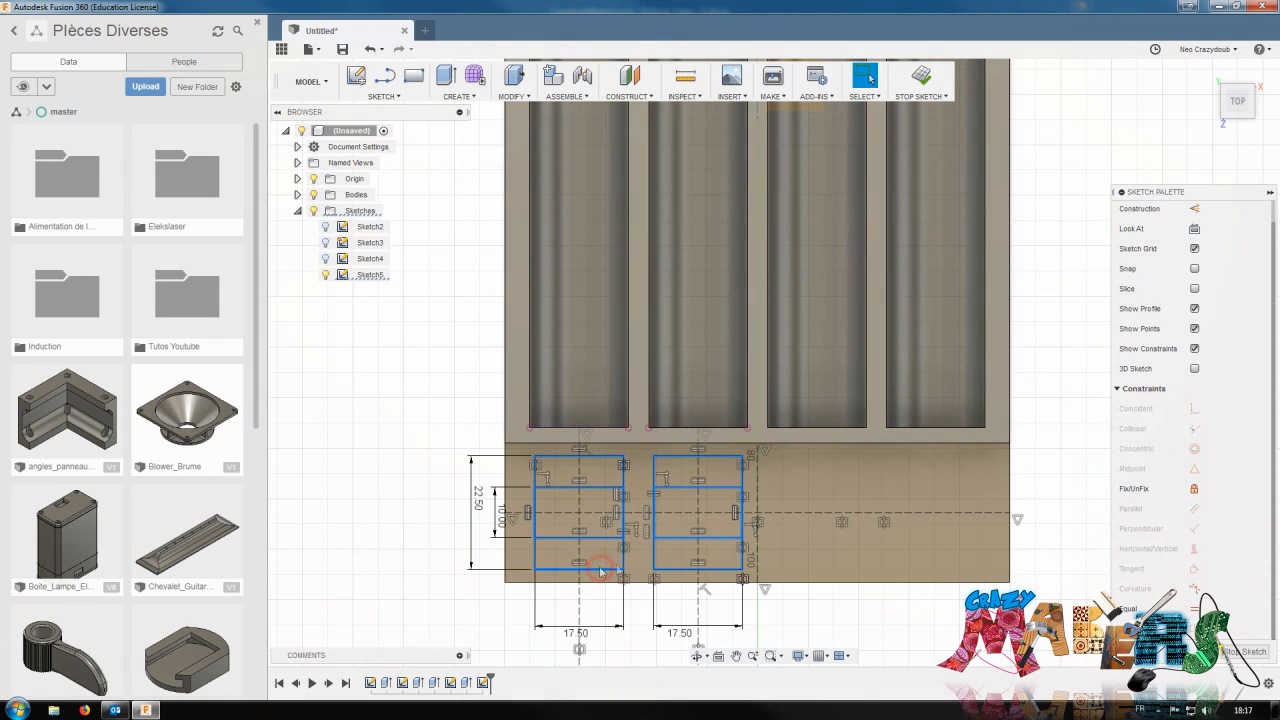
left_click(383, 96)
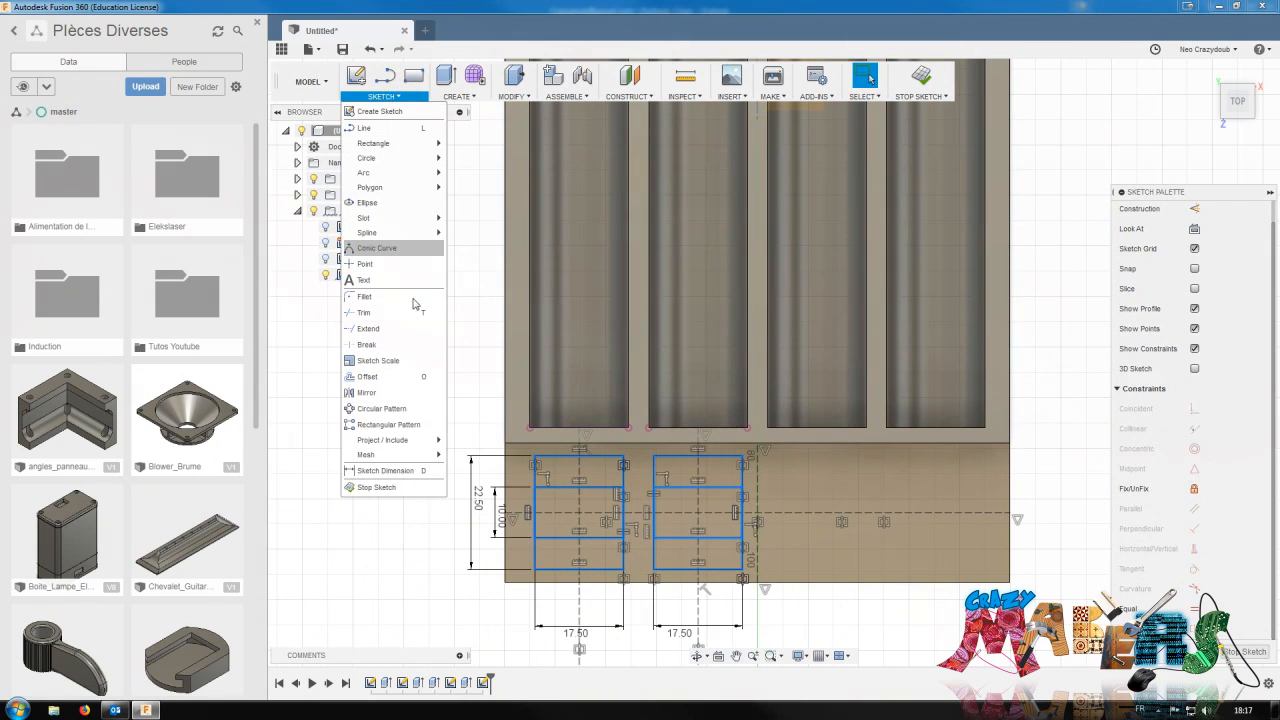
left_click(390, 393)
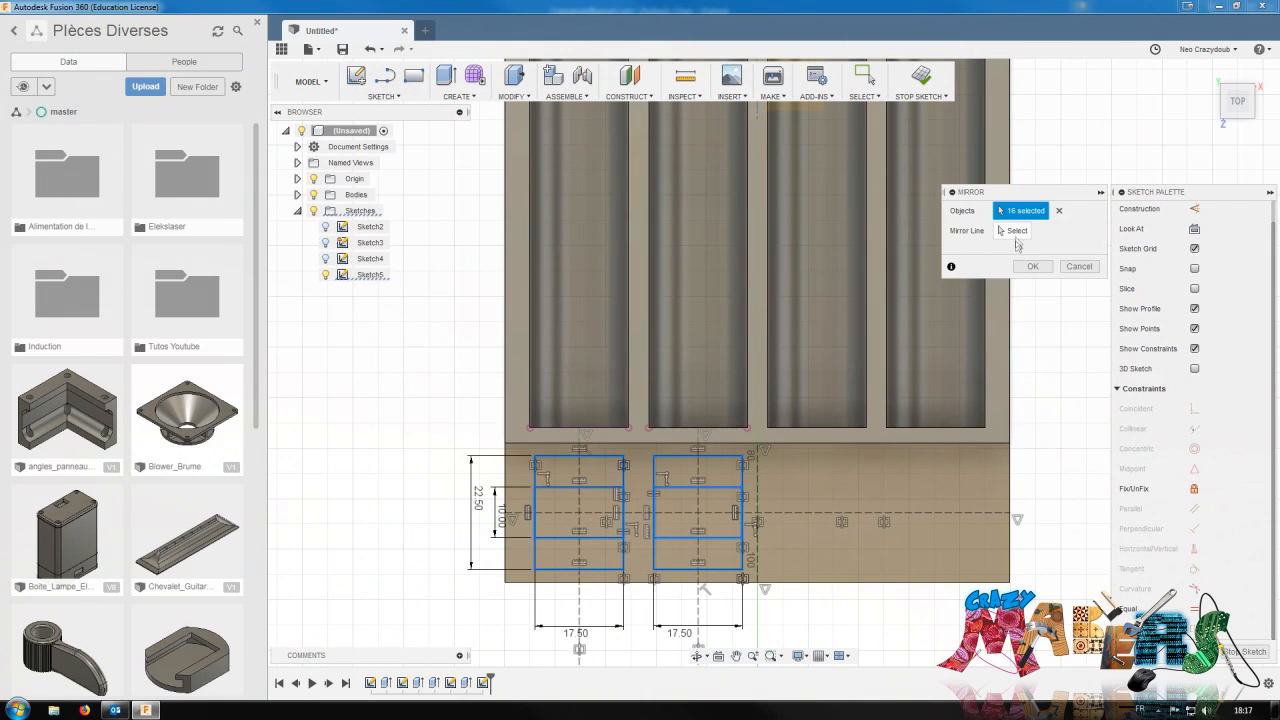
left_click(1015, 231)
left_click(758, 486)
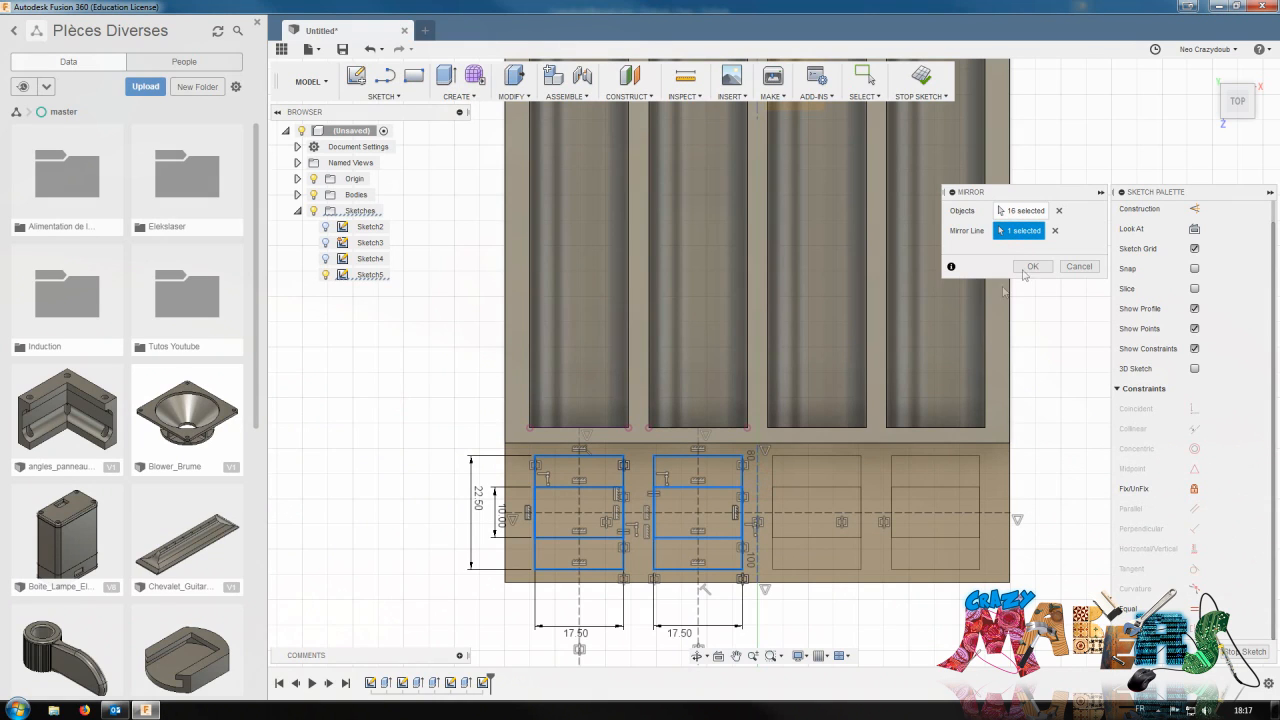
left_click(1031, 267)
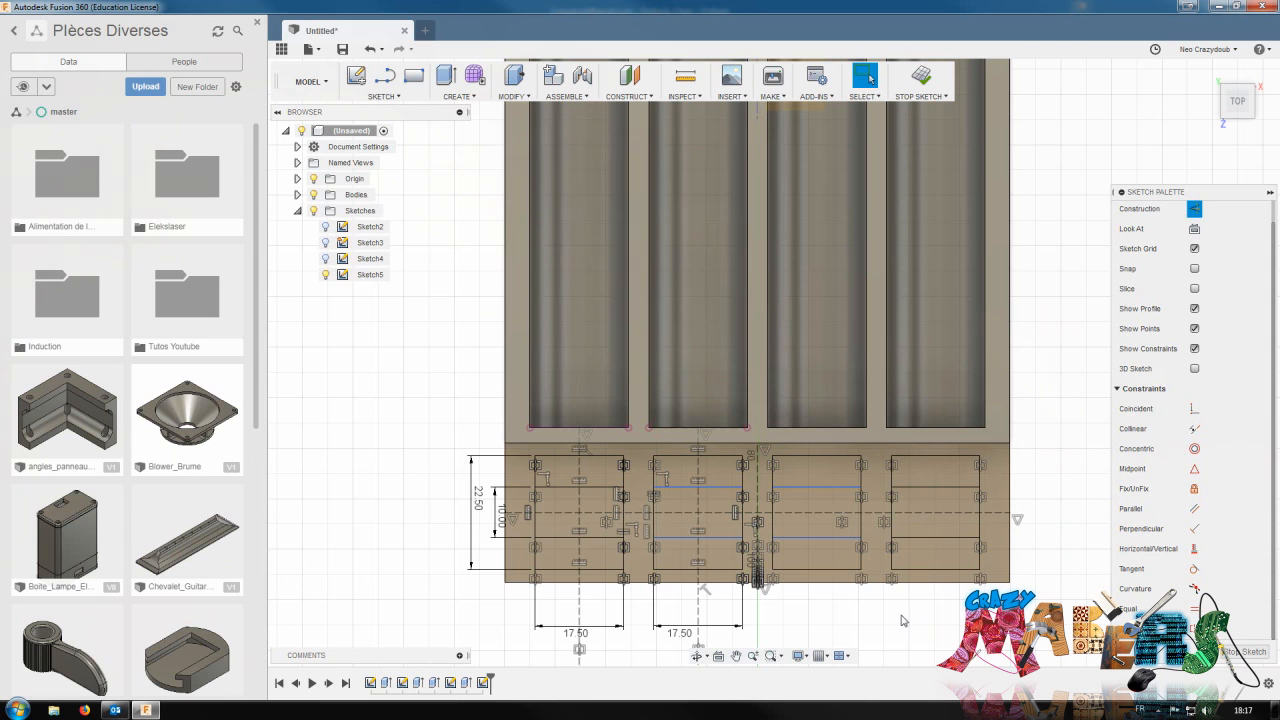
Cut the eight outer strips of the four divided rectangles 3 mm deep into the ledge
key("q")
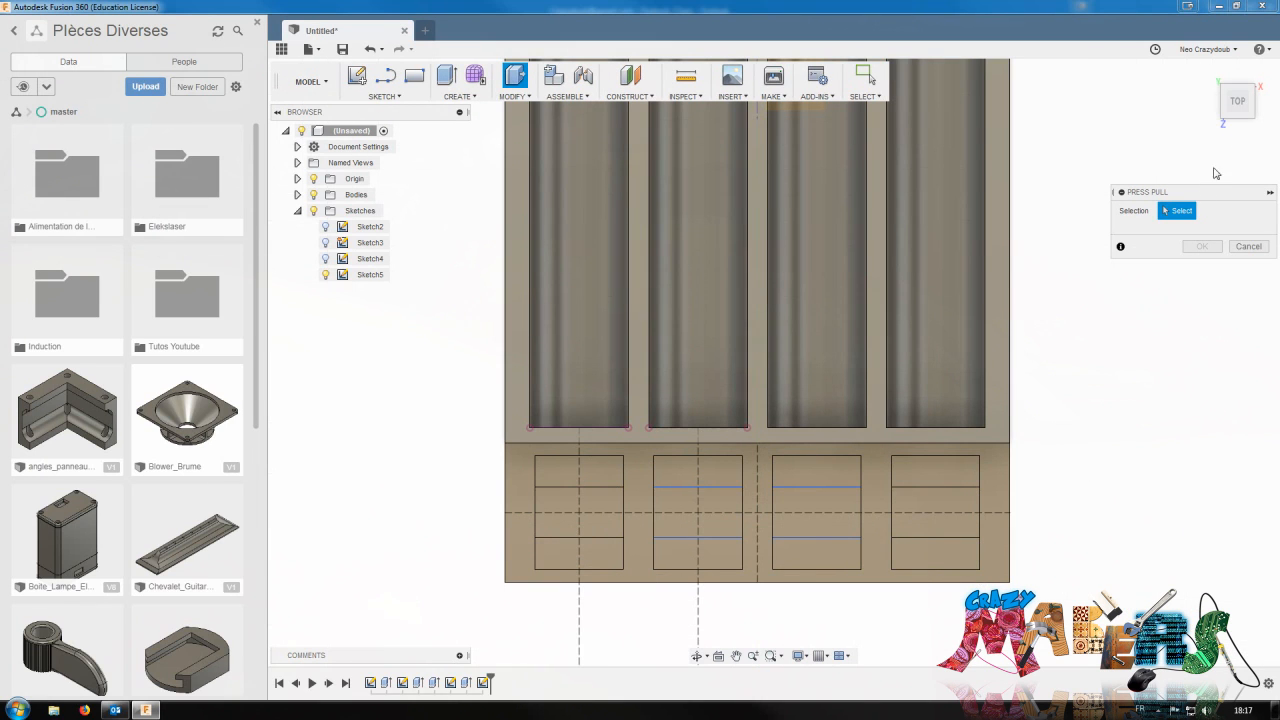
left_click_drag(1241, 108, 1208, 64)
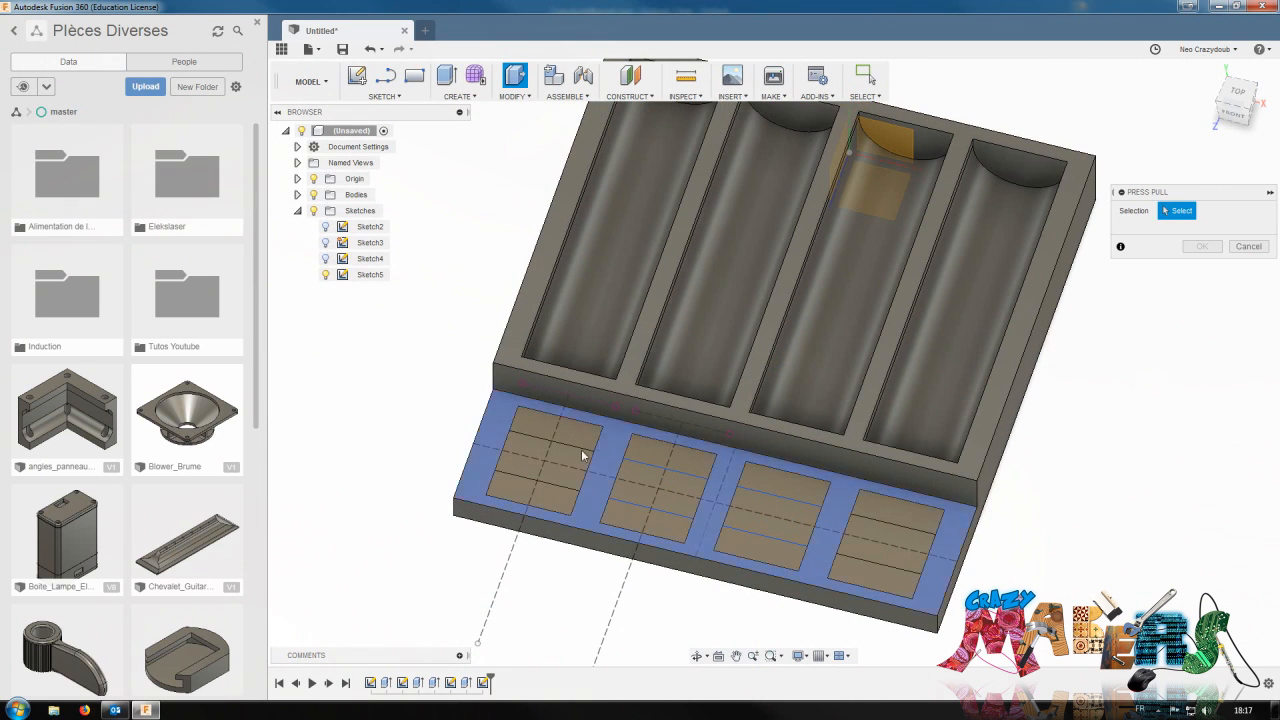
left_click(558, 498)
left_click(556, 430)
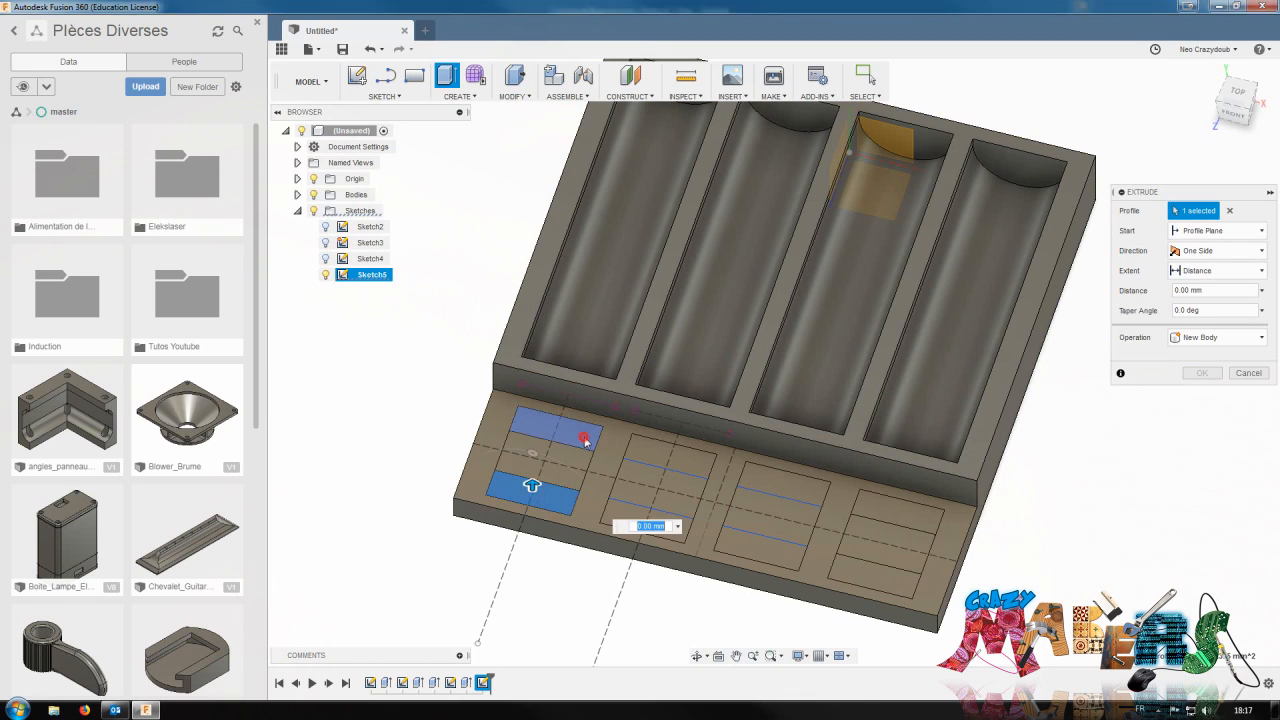
left_click(668, 456)
left_click(650, 521)
left_click(752, 478)
left_click(750, 540)
left_click(843, 562)
left_click(888, 512)
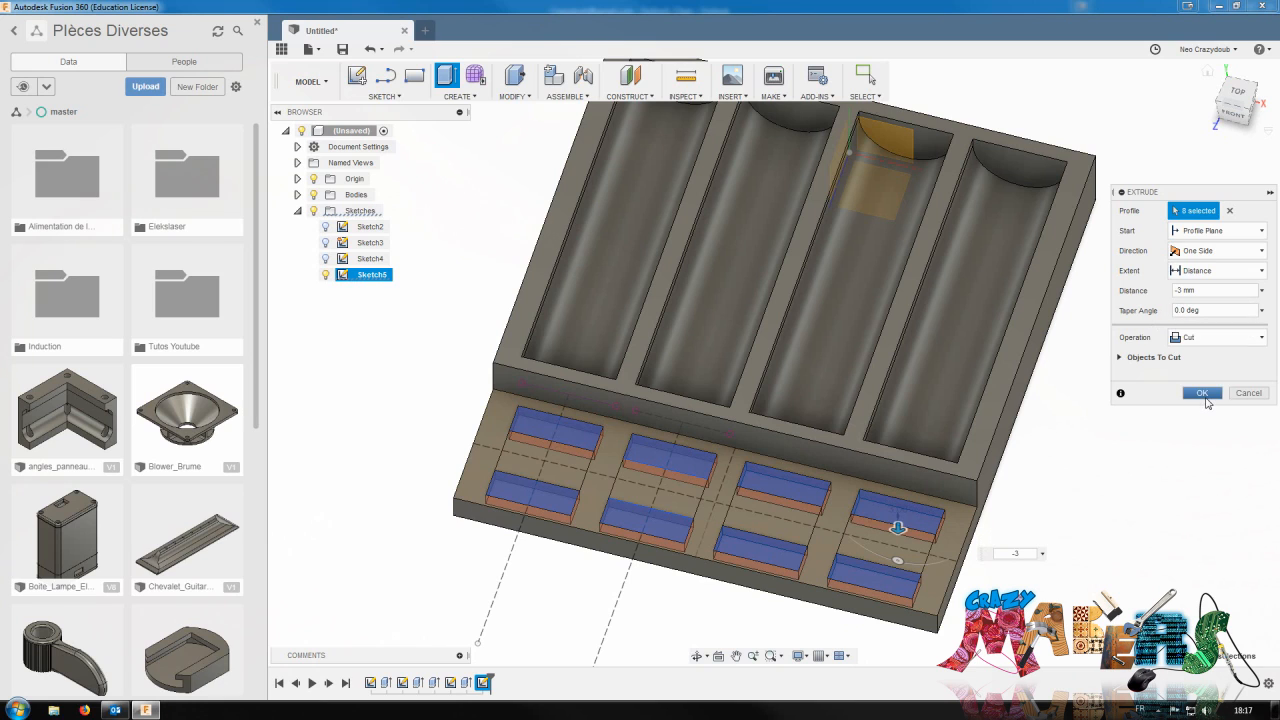
left_click(1204, 395)
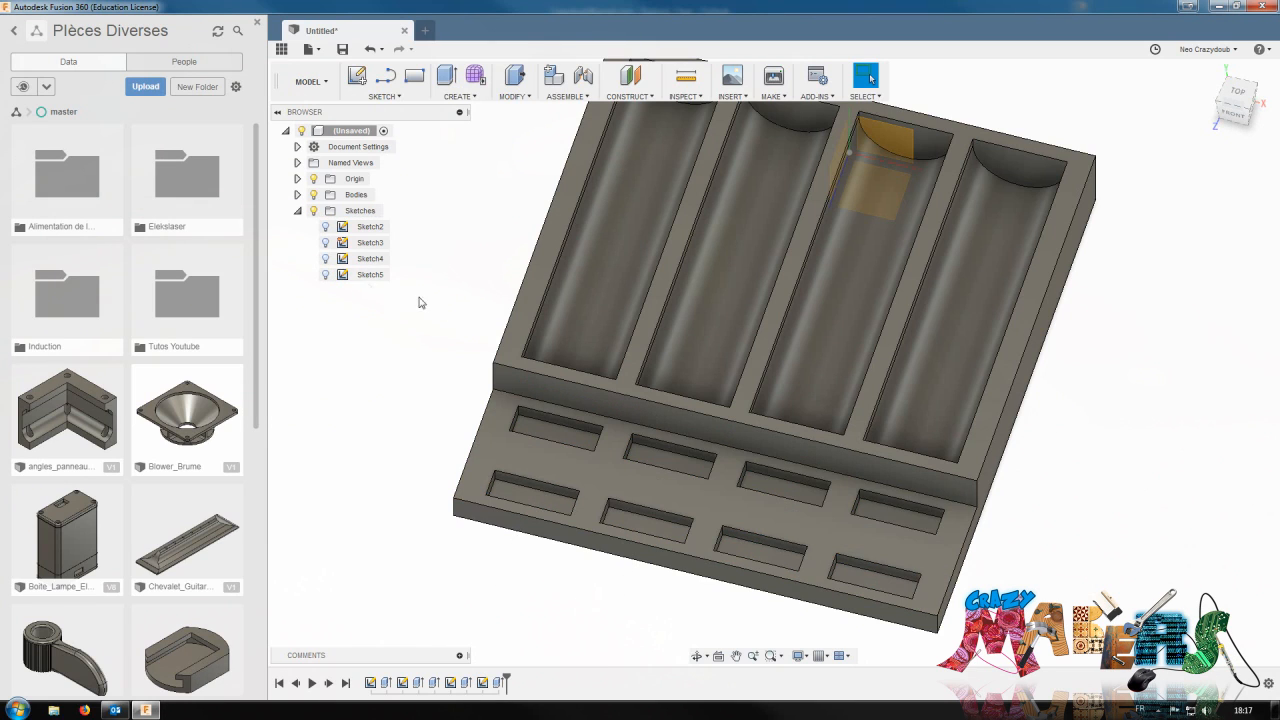
Show Sketch5 again and cut the middle strip of all four rectangles 2 mm deep into the ledge
left_click(325, 275)
left_click(560, 460)
left_click(644, 475)
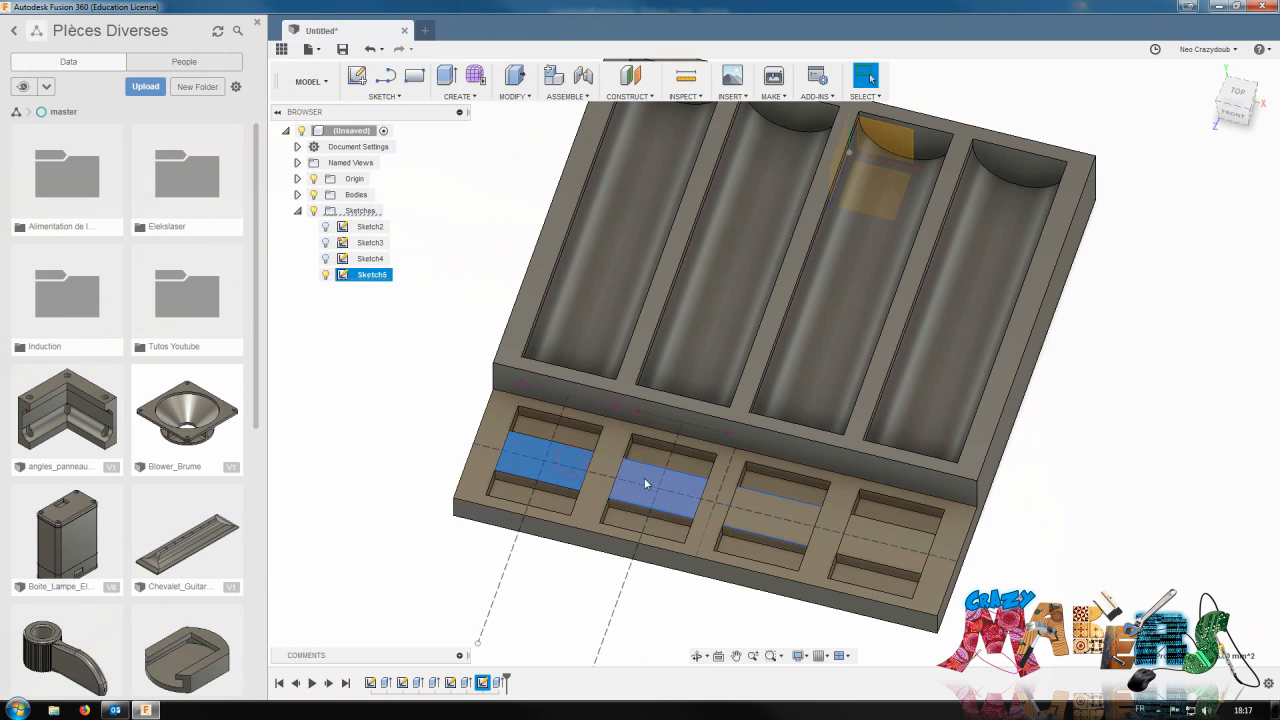
left_click(755, 506)
left_click(875, 533)
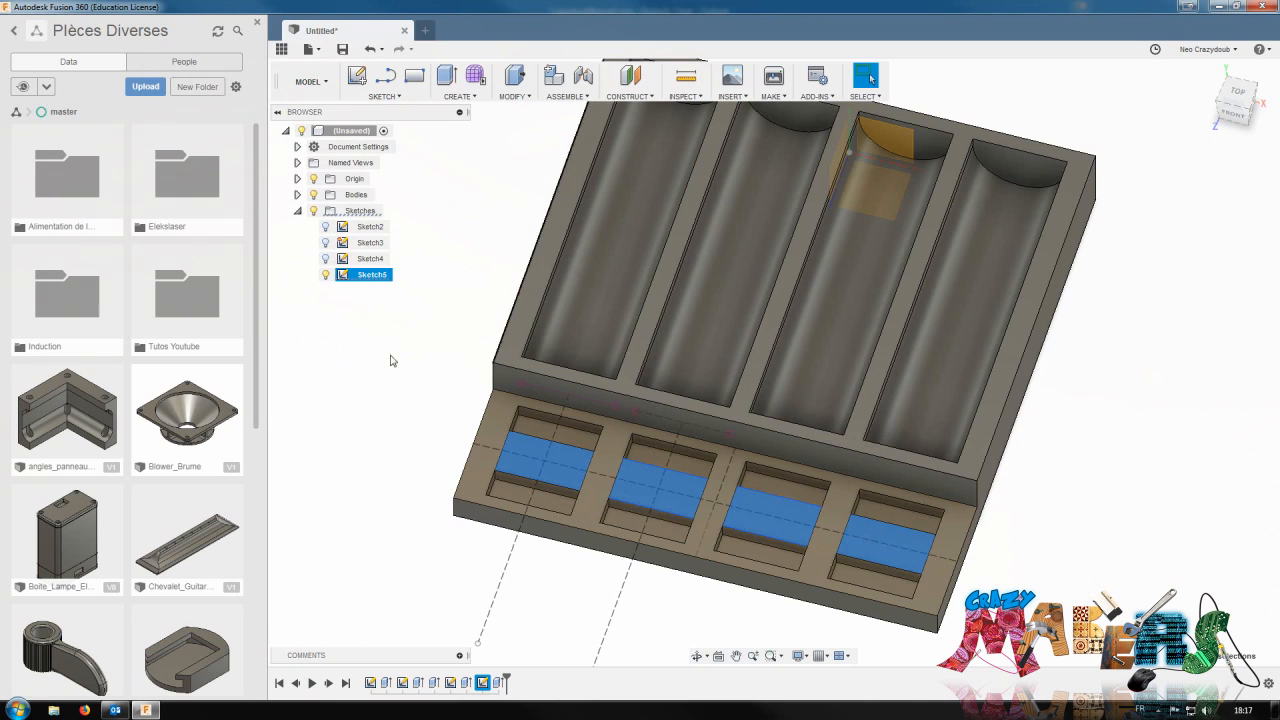
key("e")
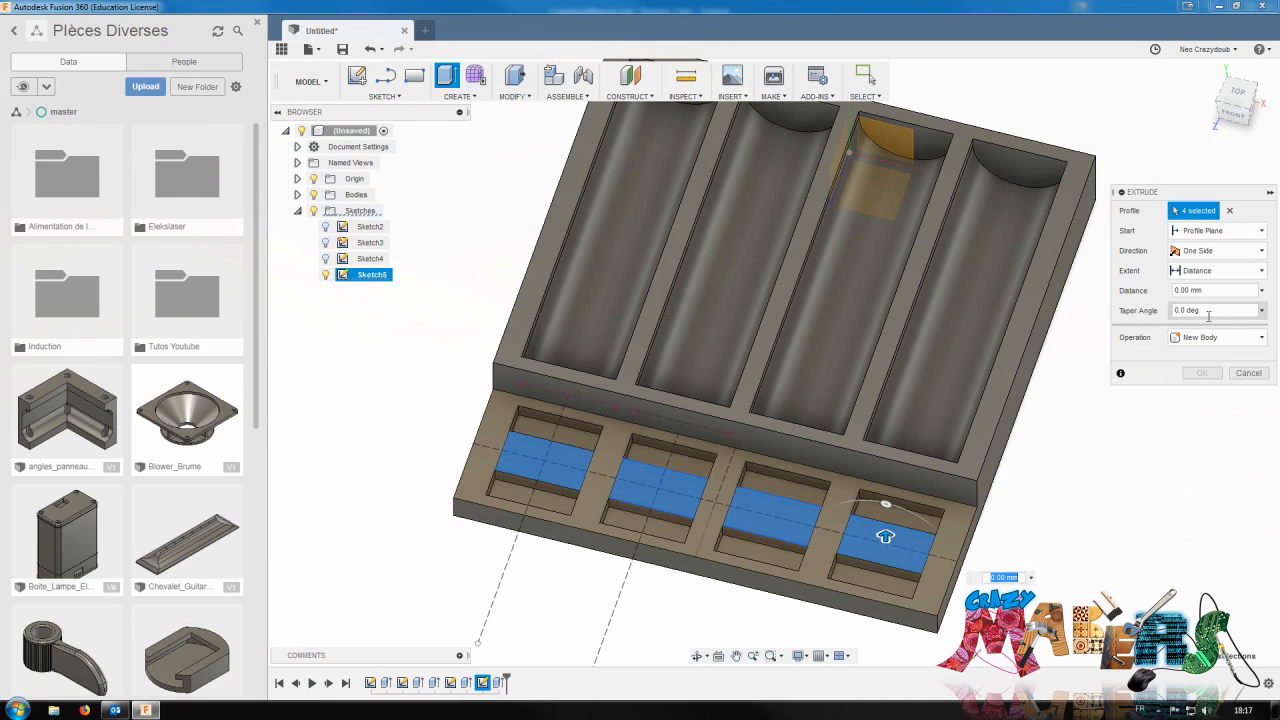
type("-0")
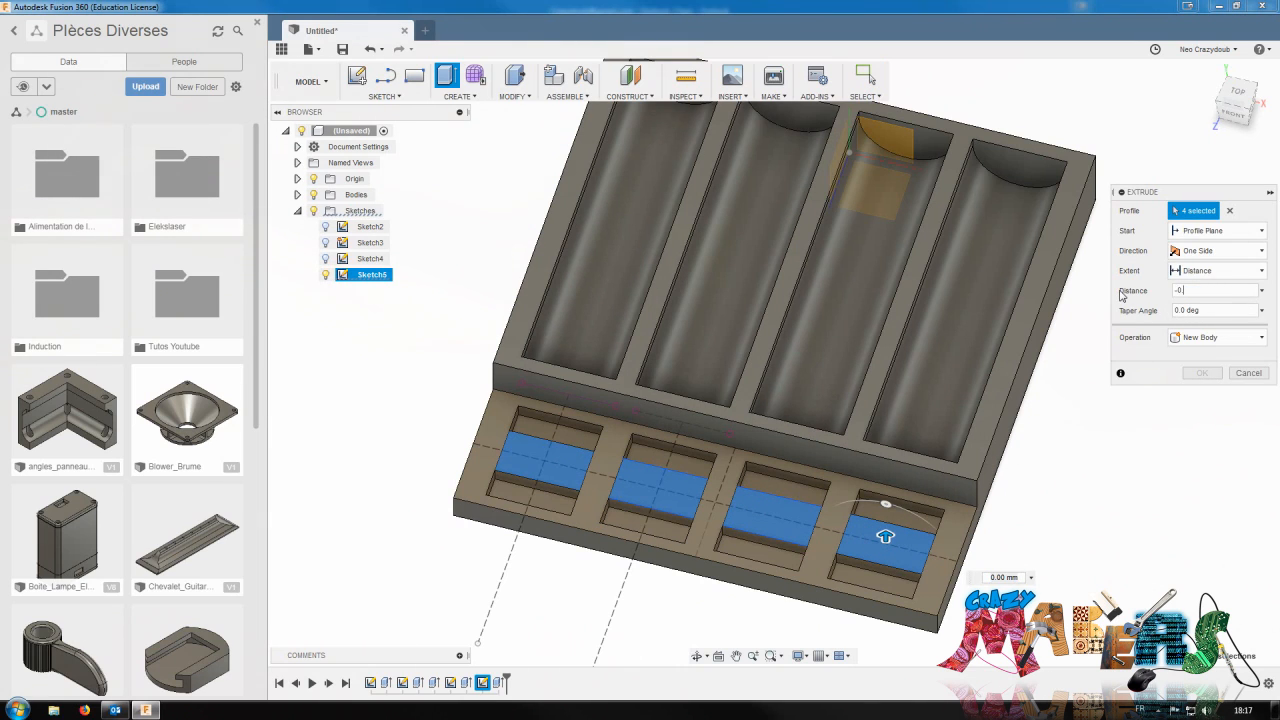
type(".5")
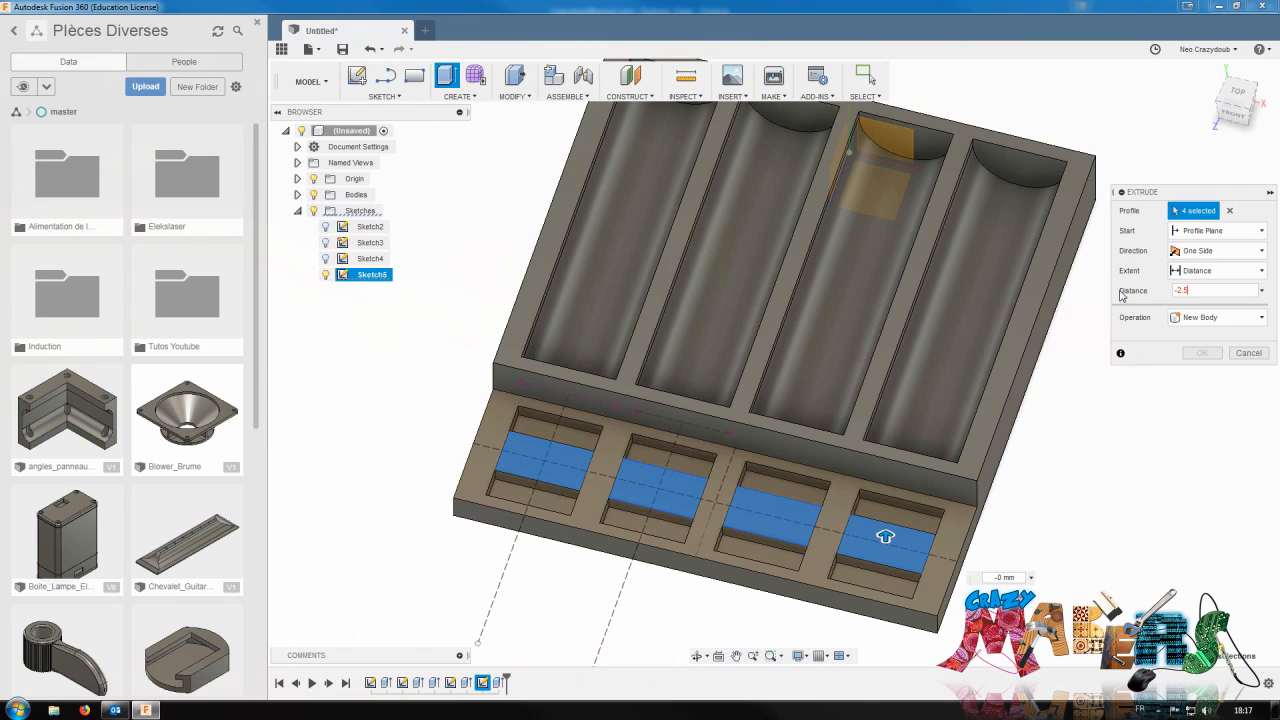
key("Return")
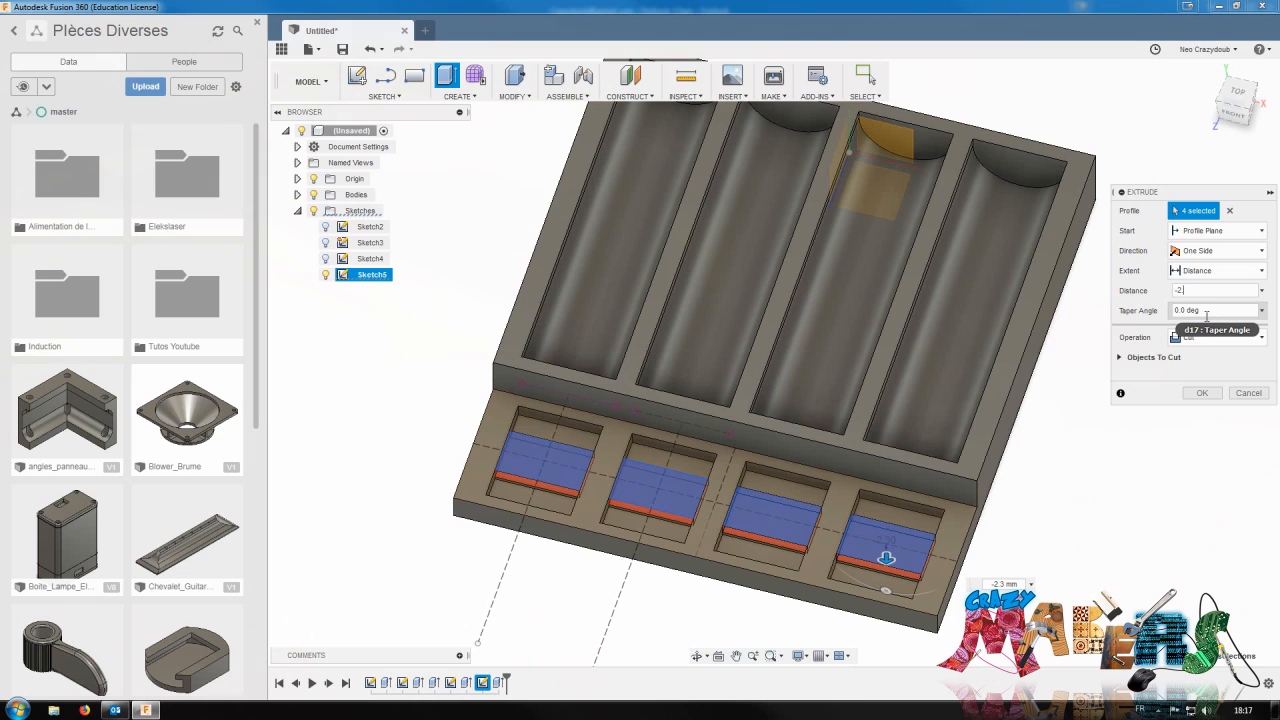
left_click(1192, 392)
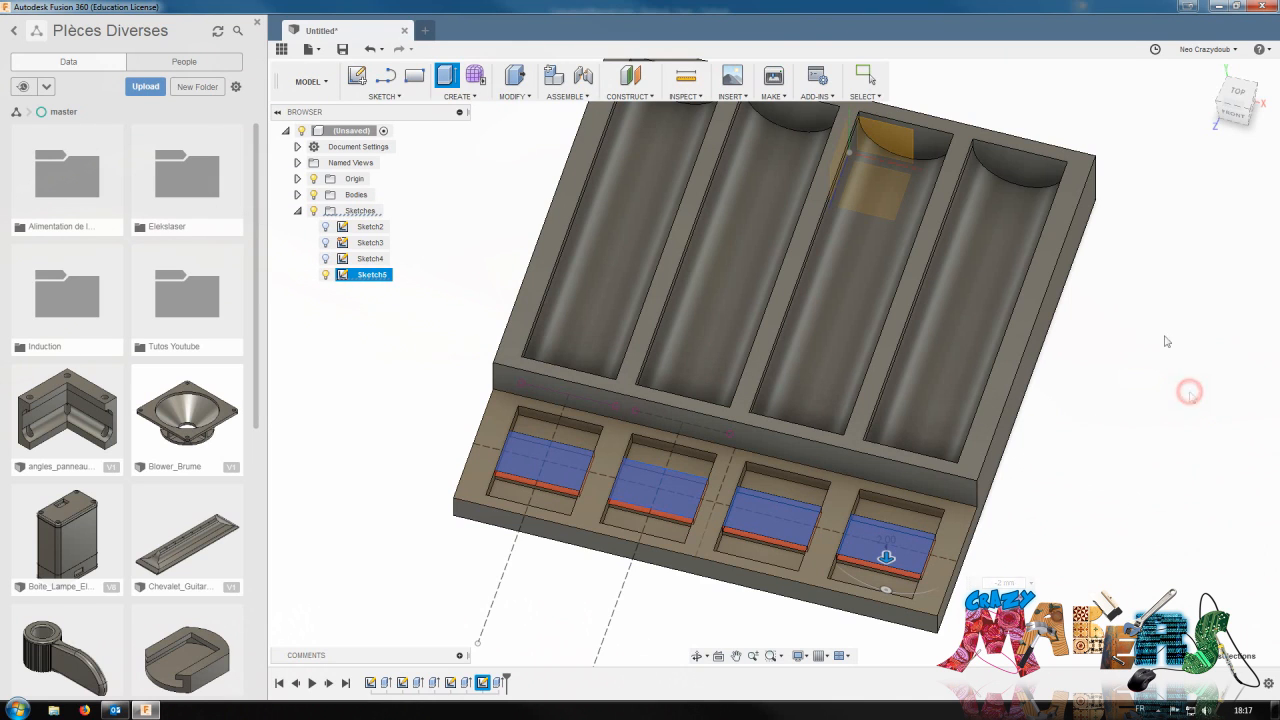
Hide Sketch5 and view the finished pockets at an angle from the front
left_click(1238, 105)
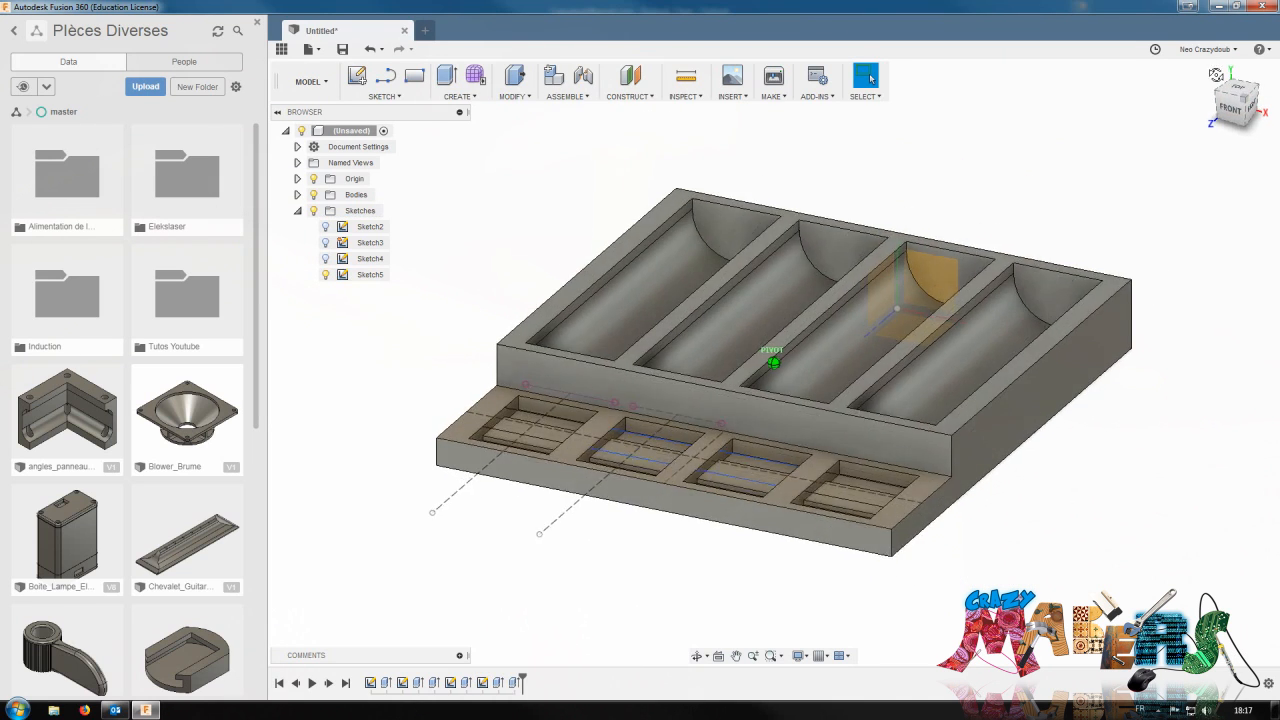
left_click(326, 276)
left_click(366, 343)
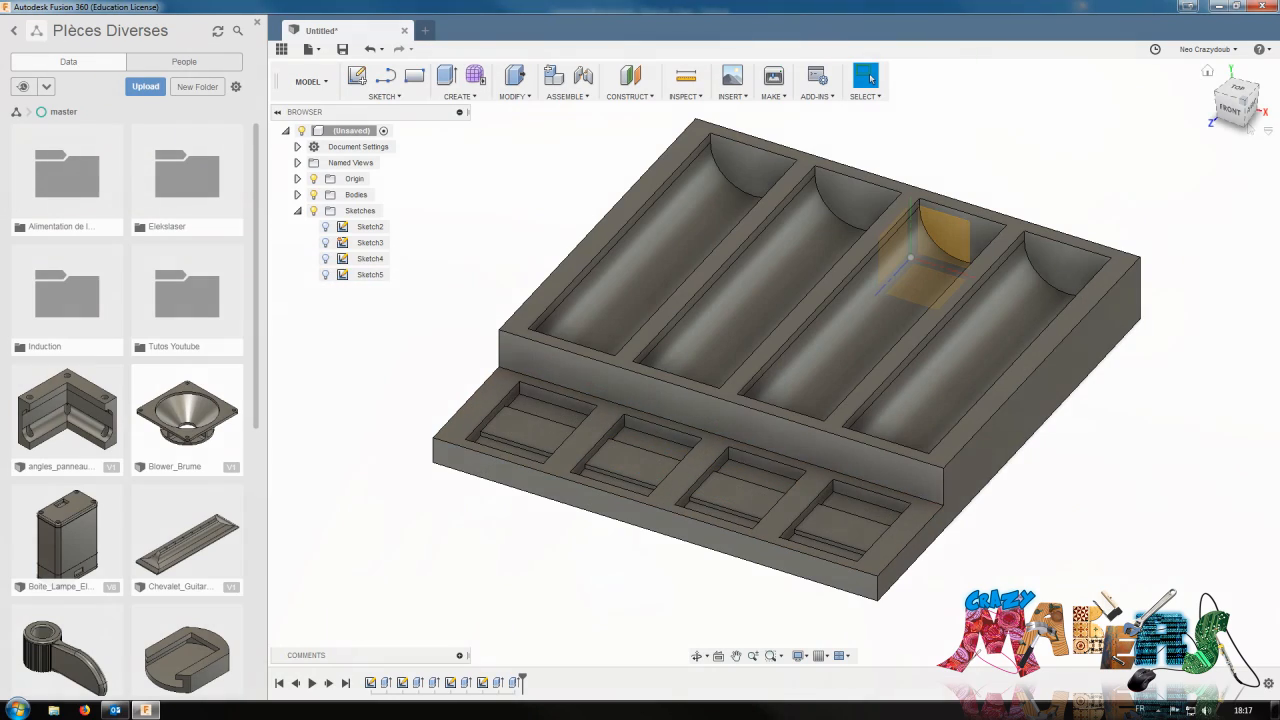
mouse_move(1237, 115)
left_mouse_down()
mouse_move(1268, 128)
mouse_move(1227, 80)
mouse_move(1228, 104)
mouse_move(1244, 112)
mouse_move(1246, 94)
mouse_move(1236, 112)
left_mouse_up()
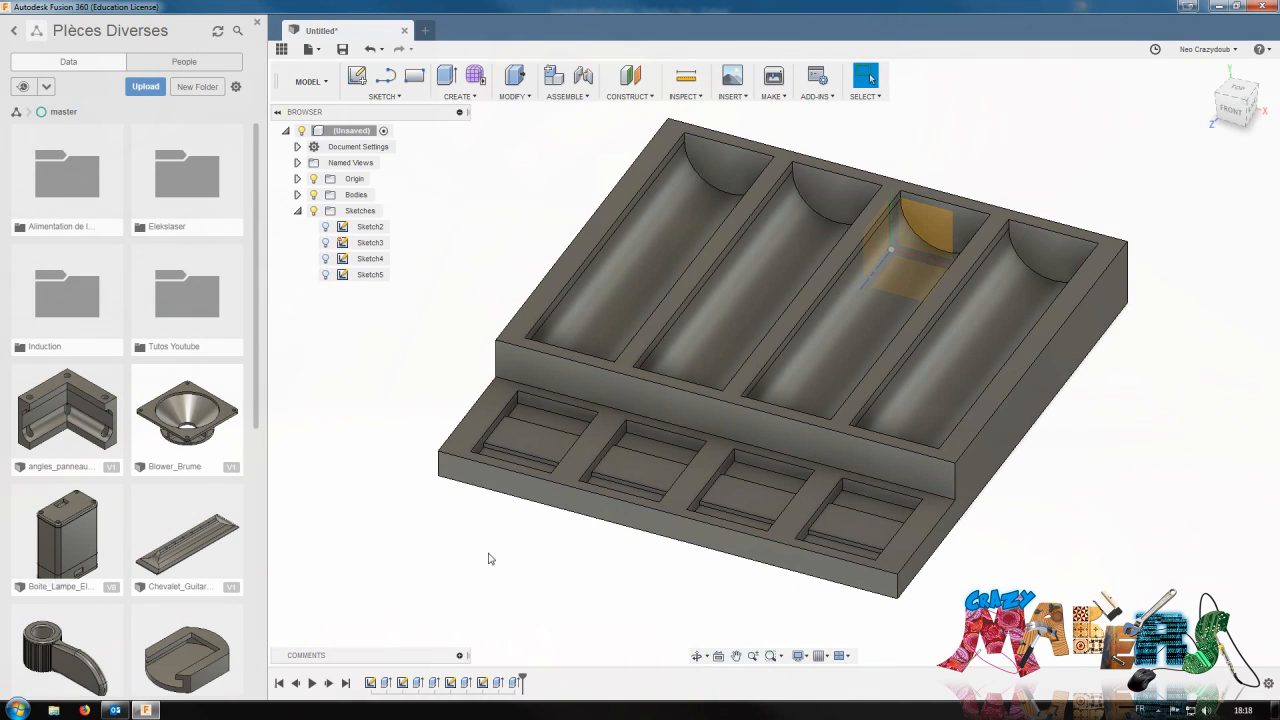
Open Sketch4, which defines the front ledge, for editing with the channels in view
left_click(450, 682)
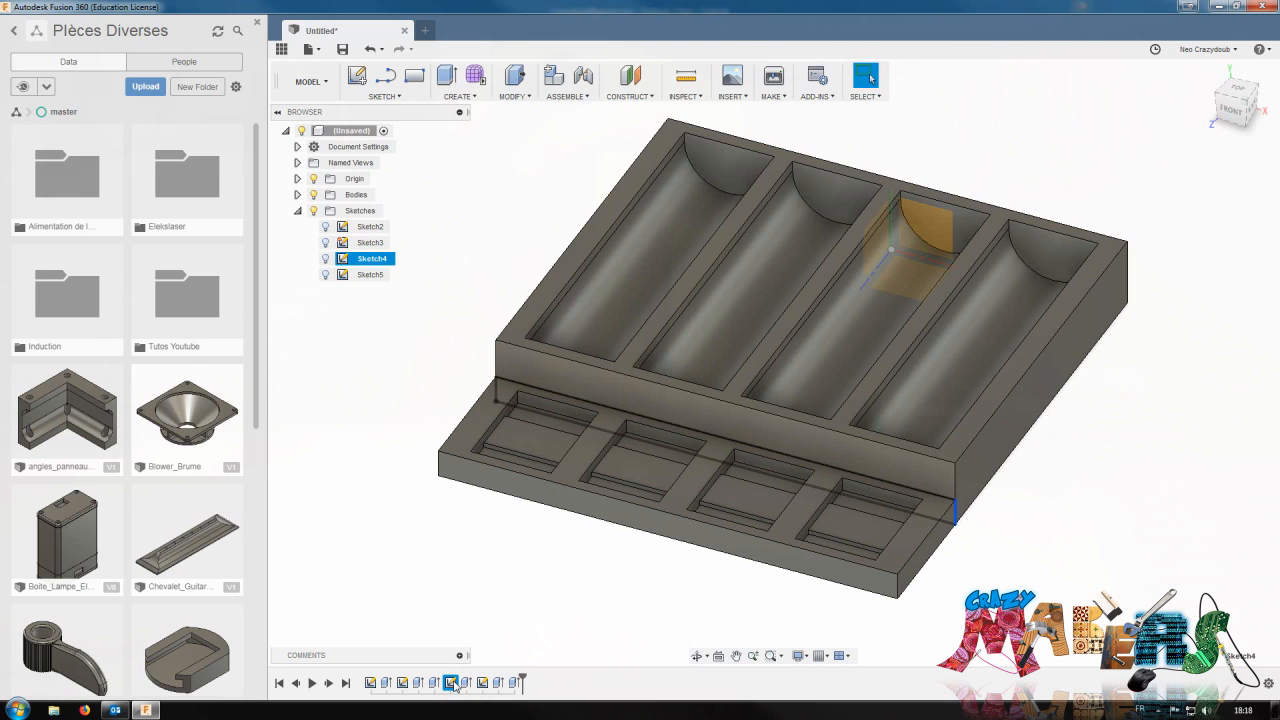
right_click(451, 683)
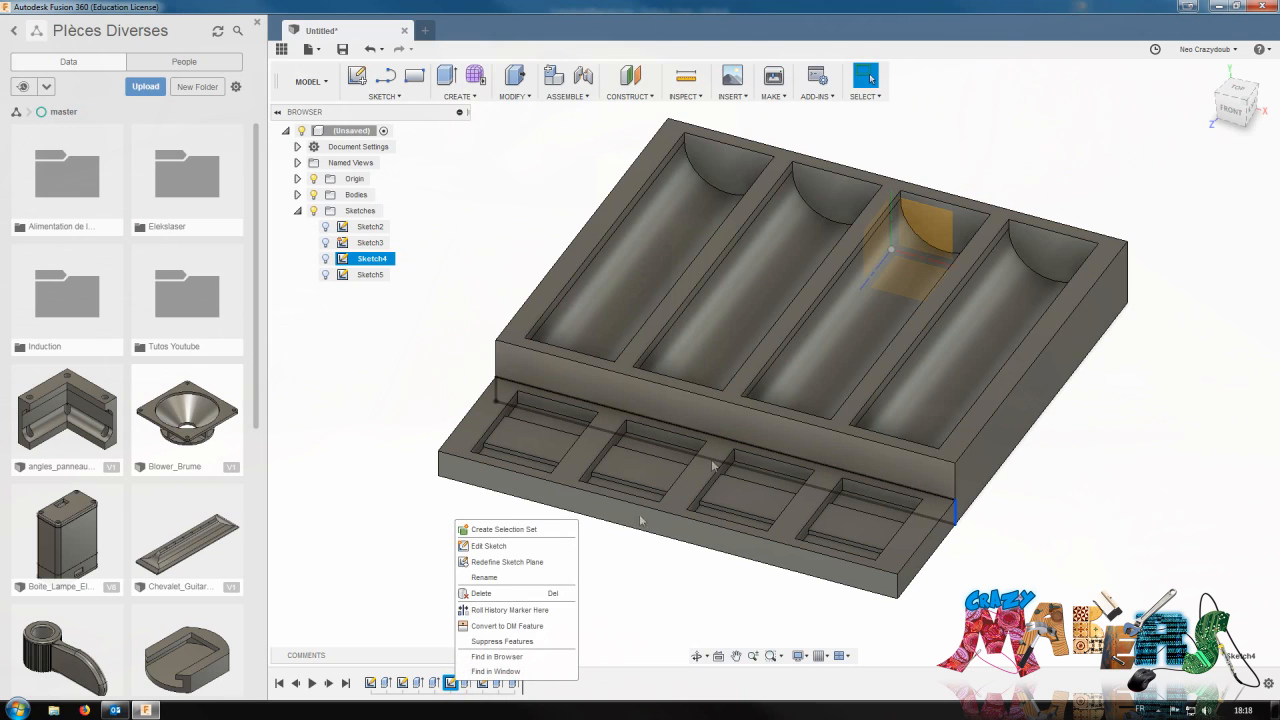
left_click(489, 546)
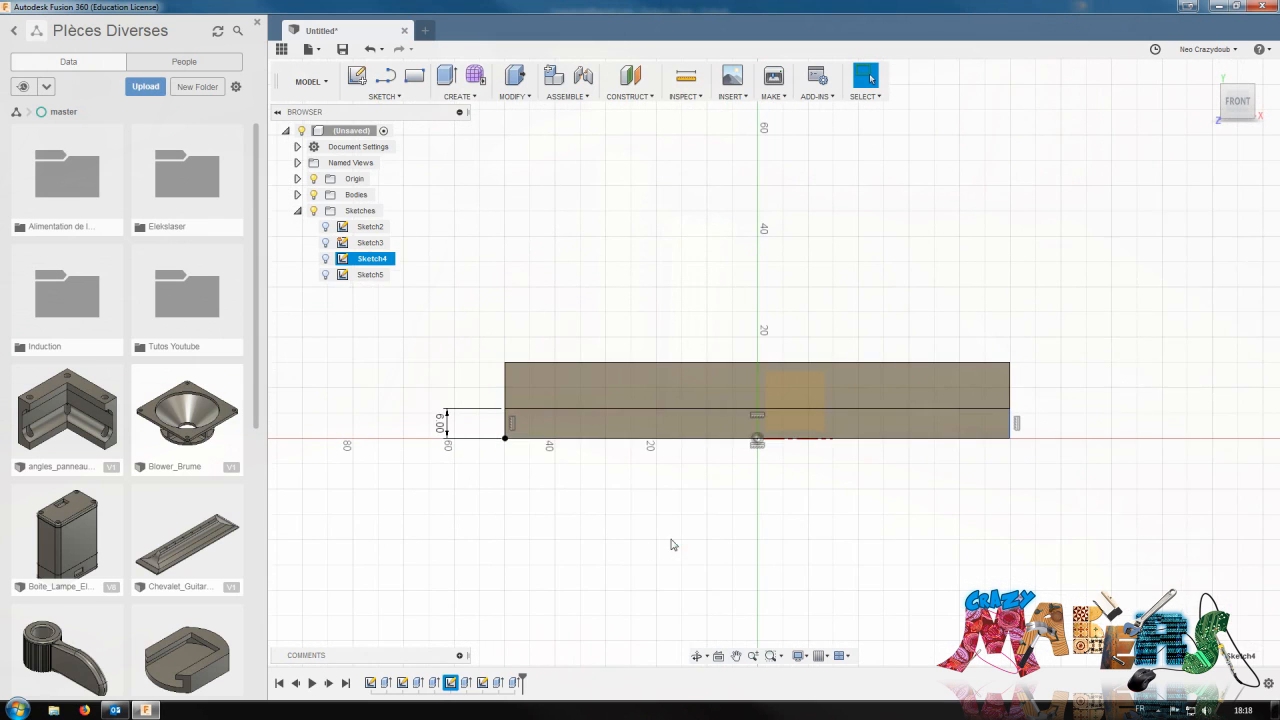
left_click(1246, 104)
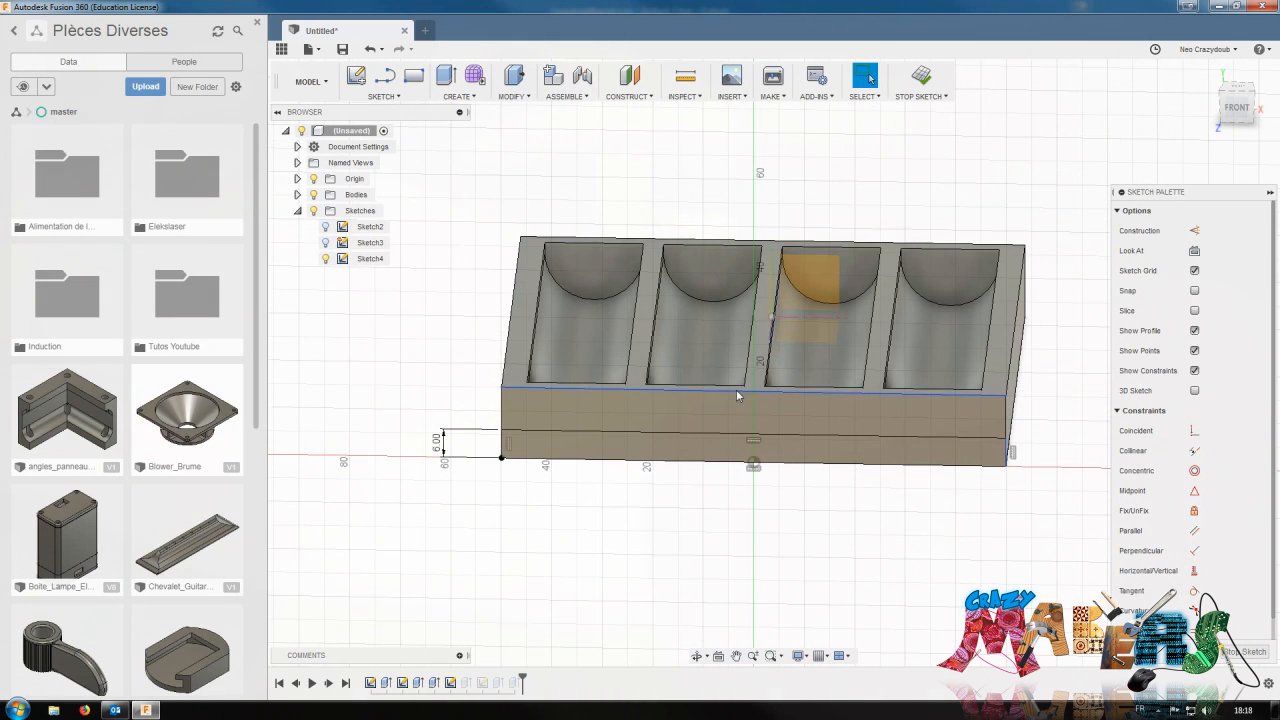
Turn on construction mode for new geometry in Sketch4
key("l")
key("x")
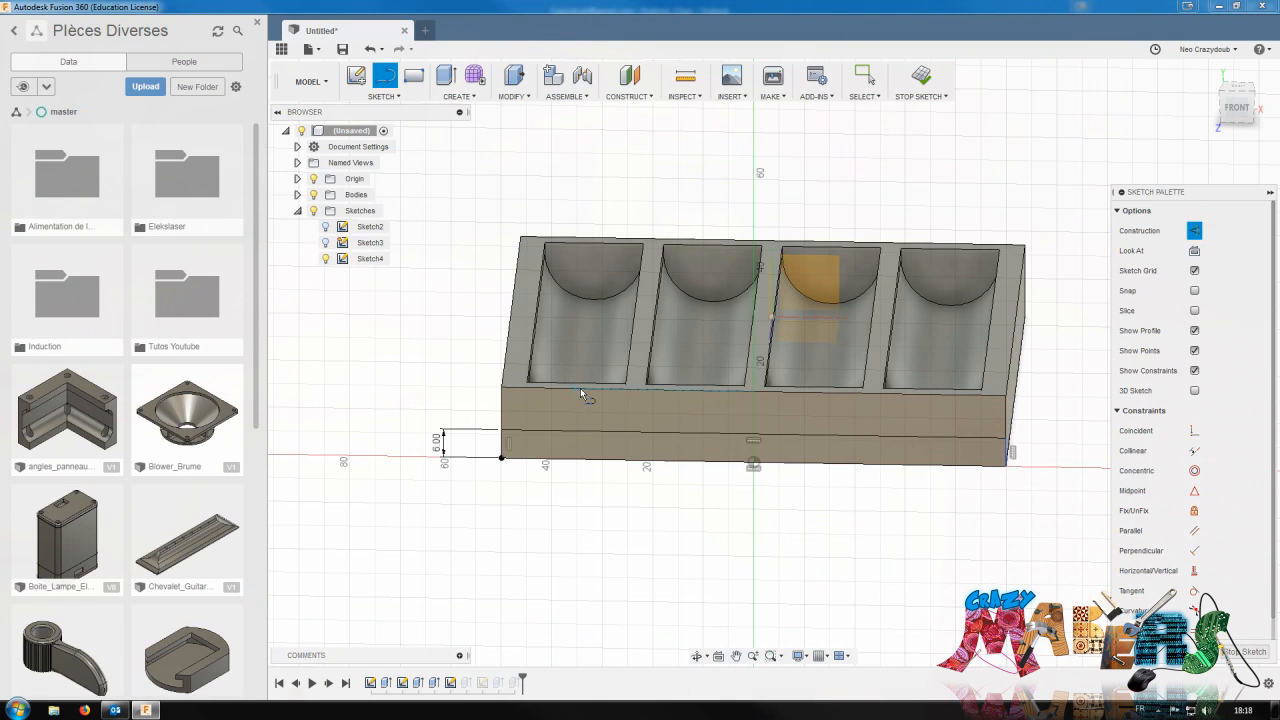
key("Escape")
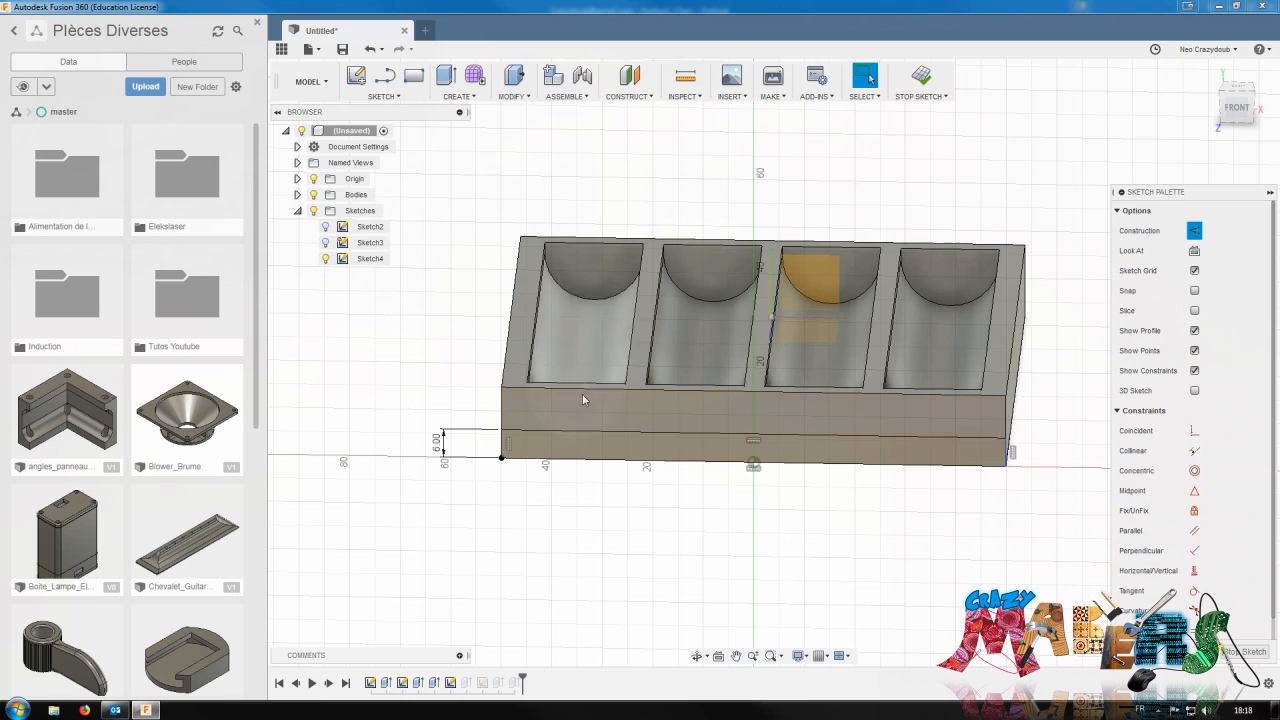
Project the front edge of the first channel into Sketch4
left_click(399, 97)
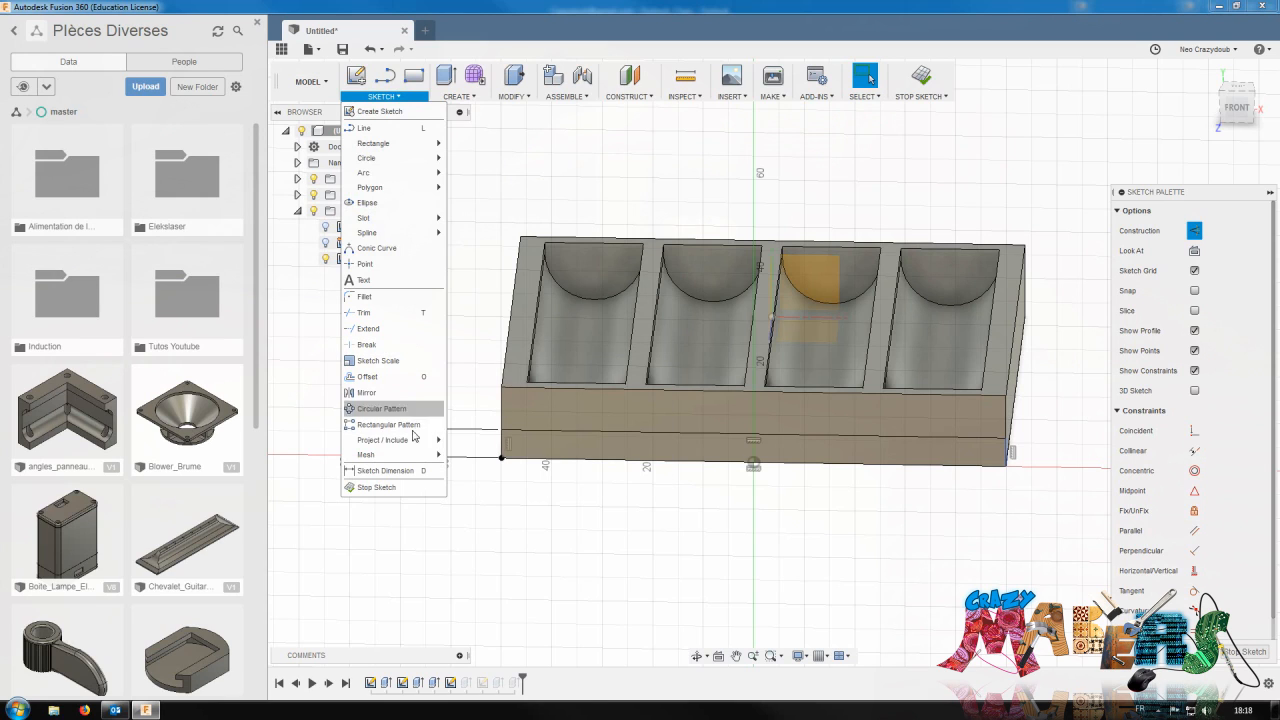
mouse_move(415, 441)
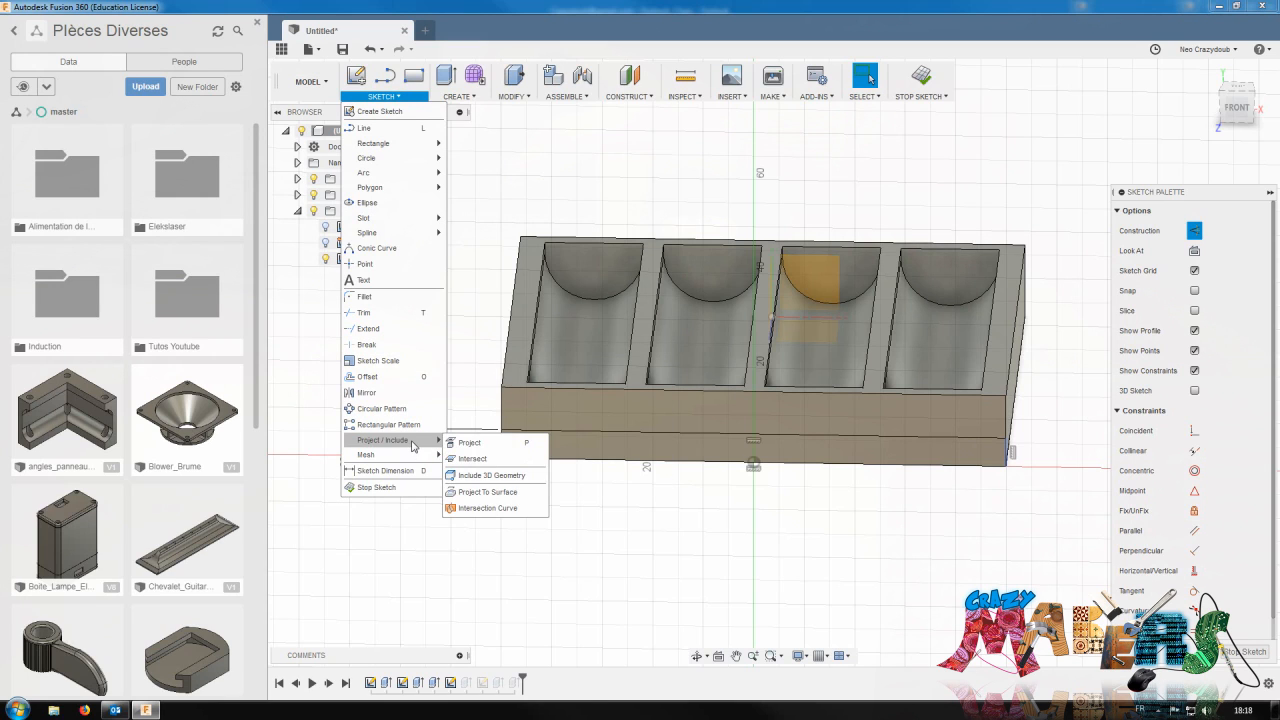
left_click(469, 443)
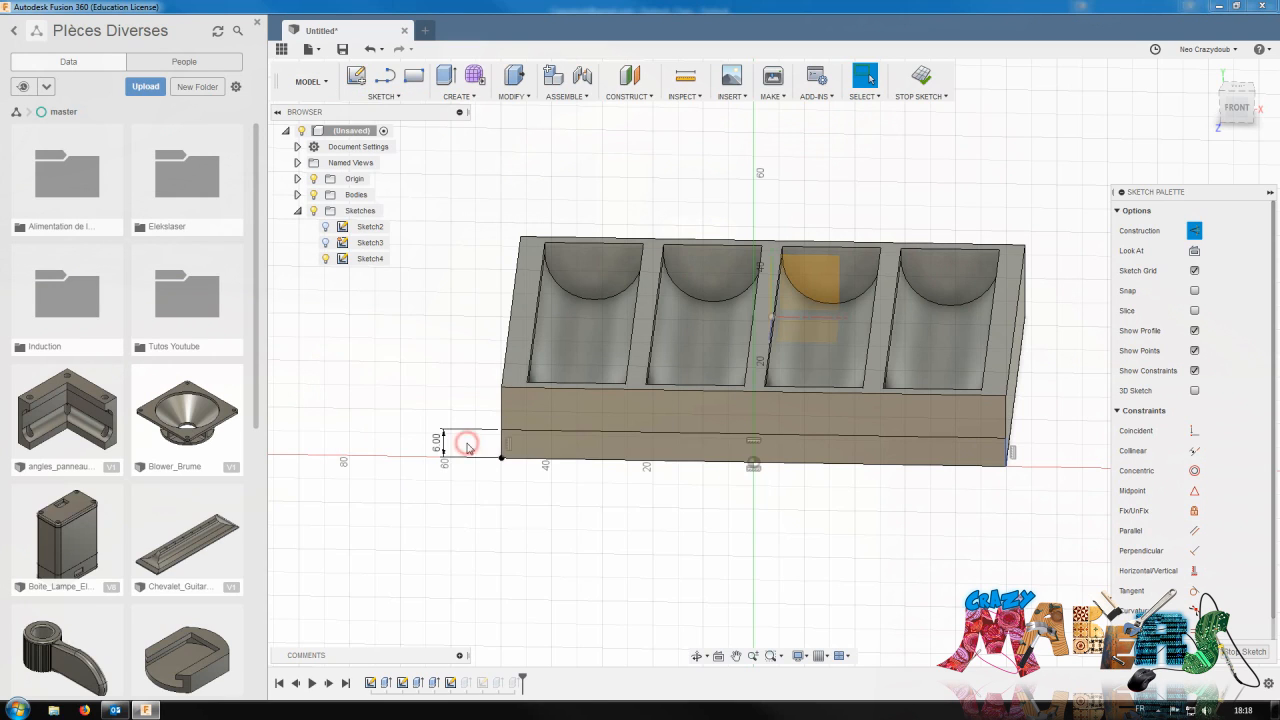
left_click(582, 386)
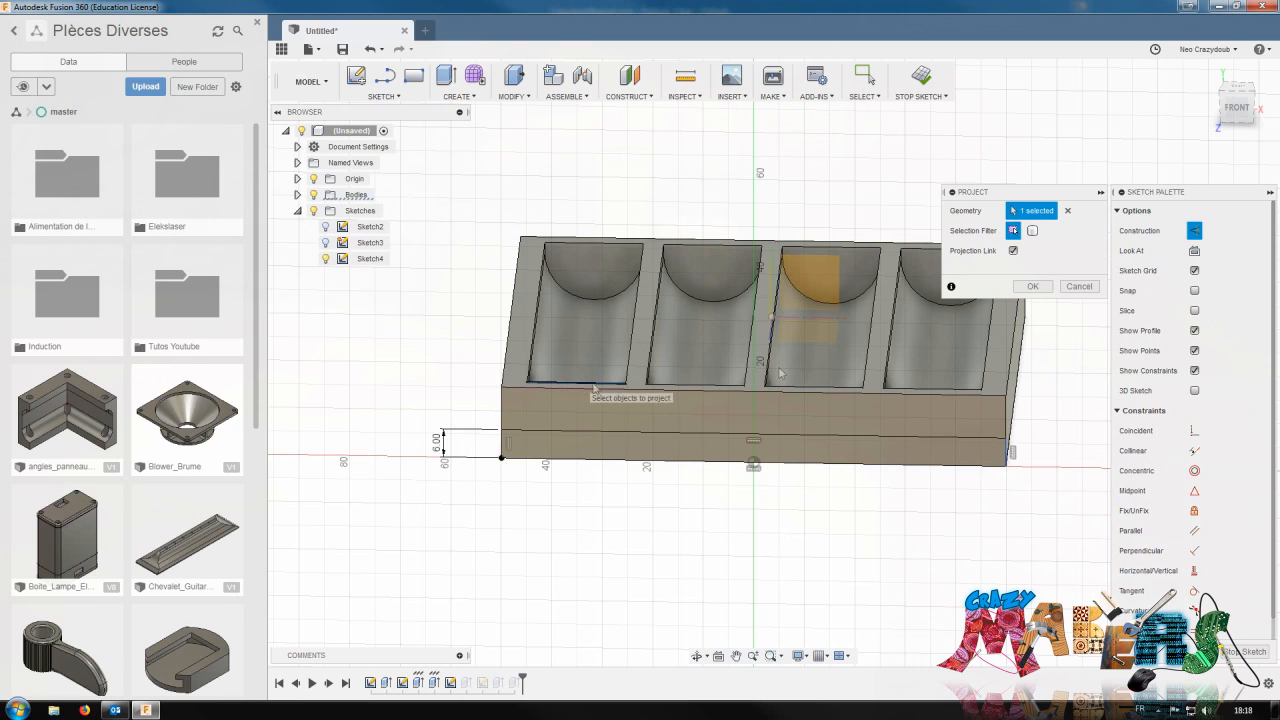
left_click(1033, 286)
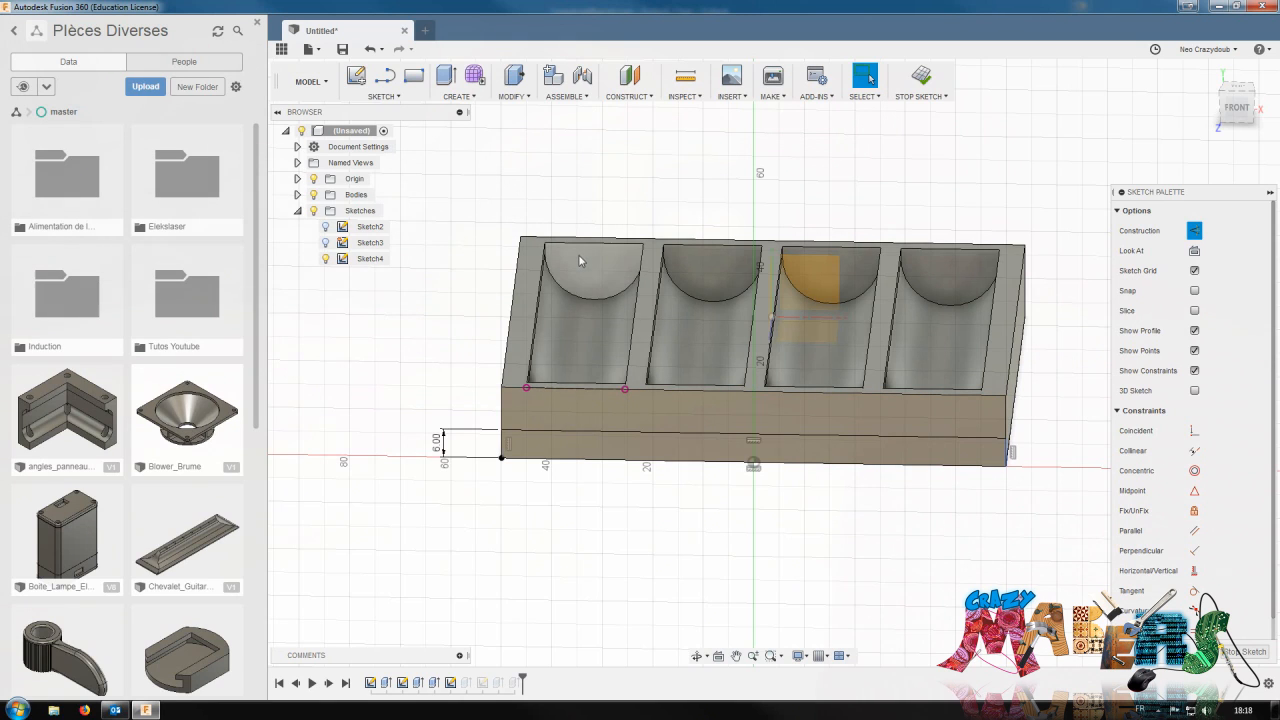
Project the front edges of all four channels into Sketch4 as reference geometry
left_click(384, 95)
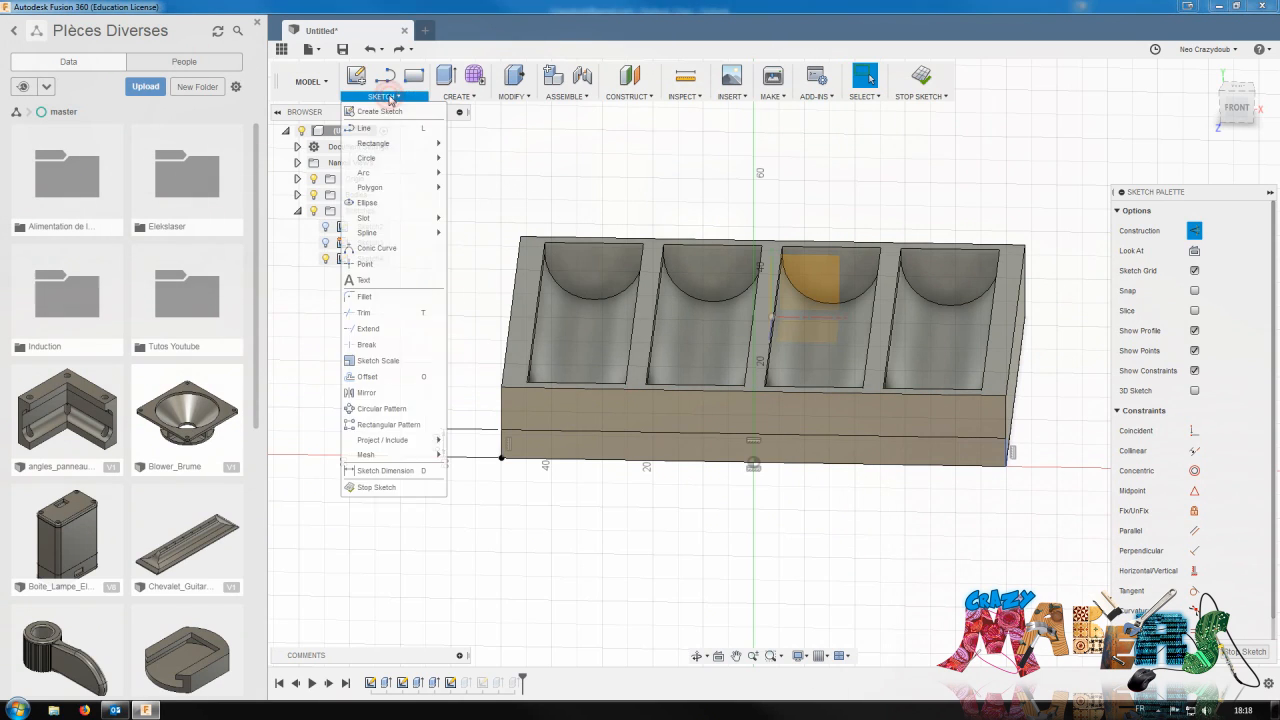
left_click(590, 383)
left_click(684, 384, "ctrl")
left_click(808, 388, "ctrl")
left_click(915, 388, "ctrl")
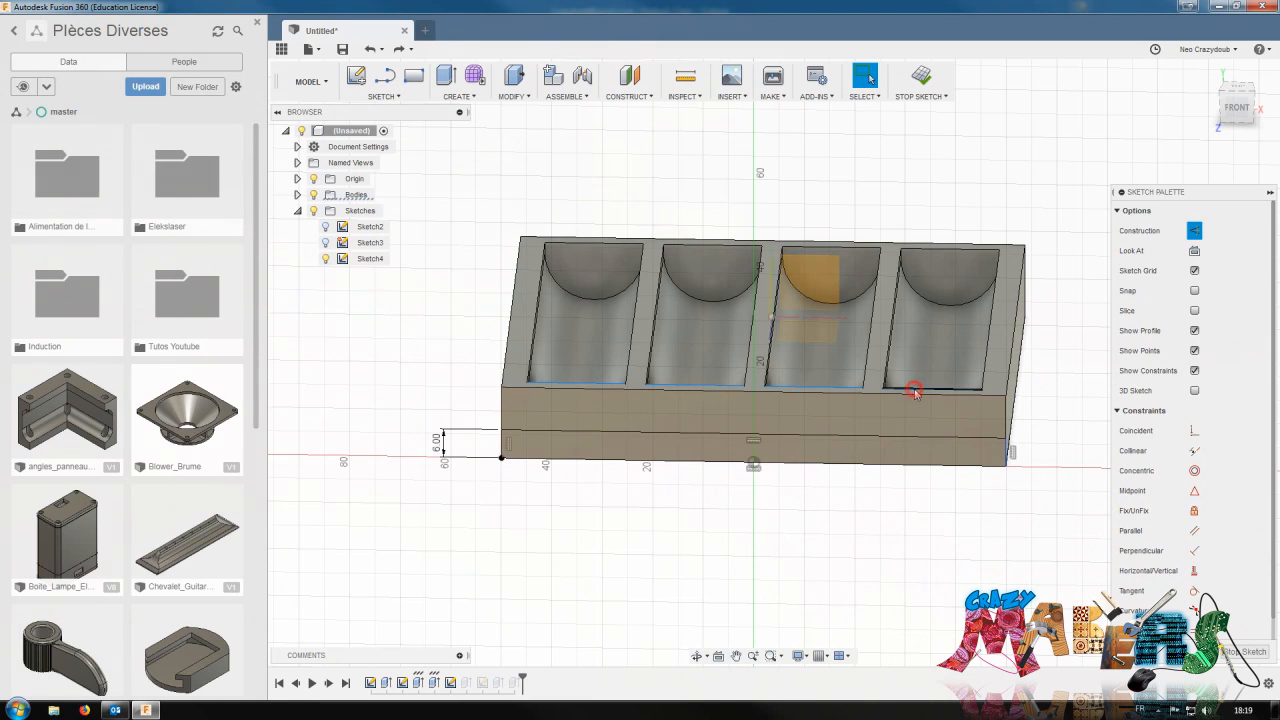
key("p")
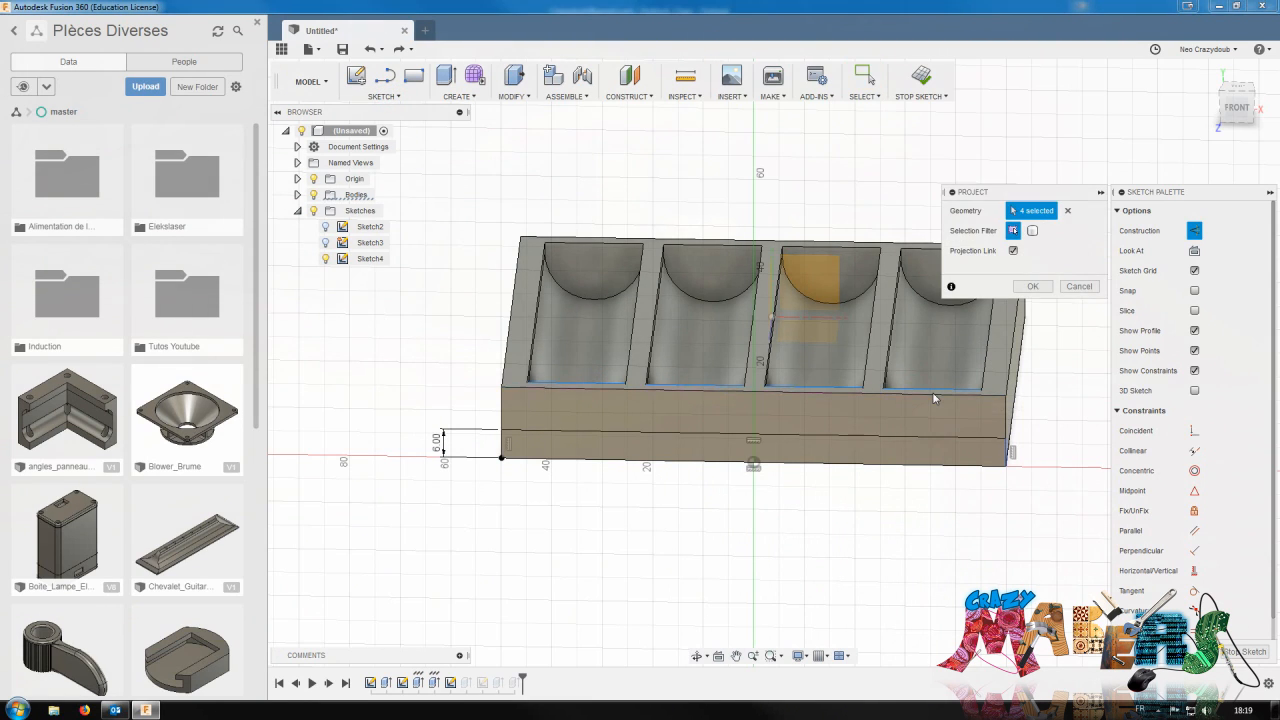
left_click(1033, 287)
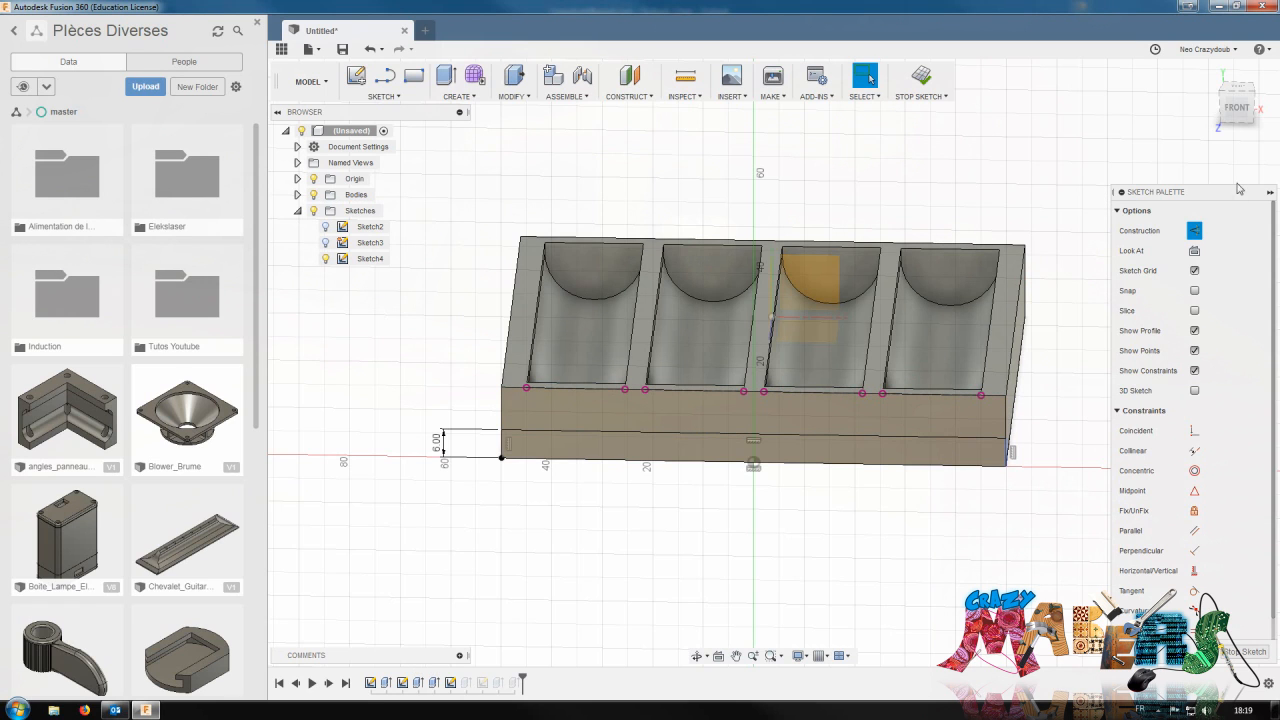
Draw vertical construction lines from the midpoints of the first and second channels' projected edges down past the ledge's bottom edge
left_click(1237, 110)
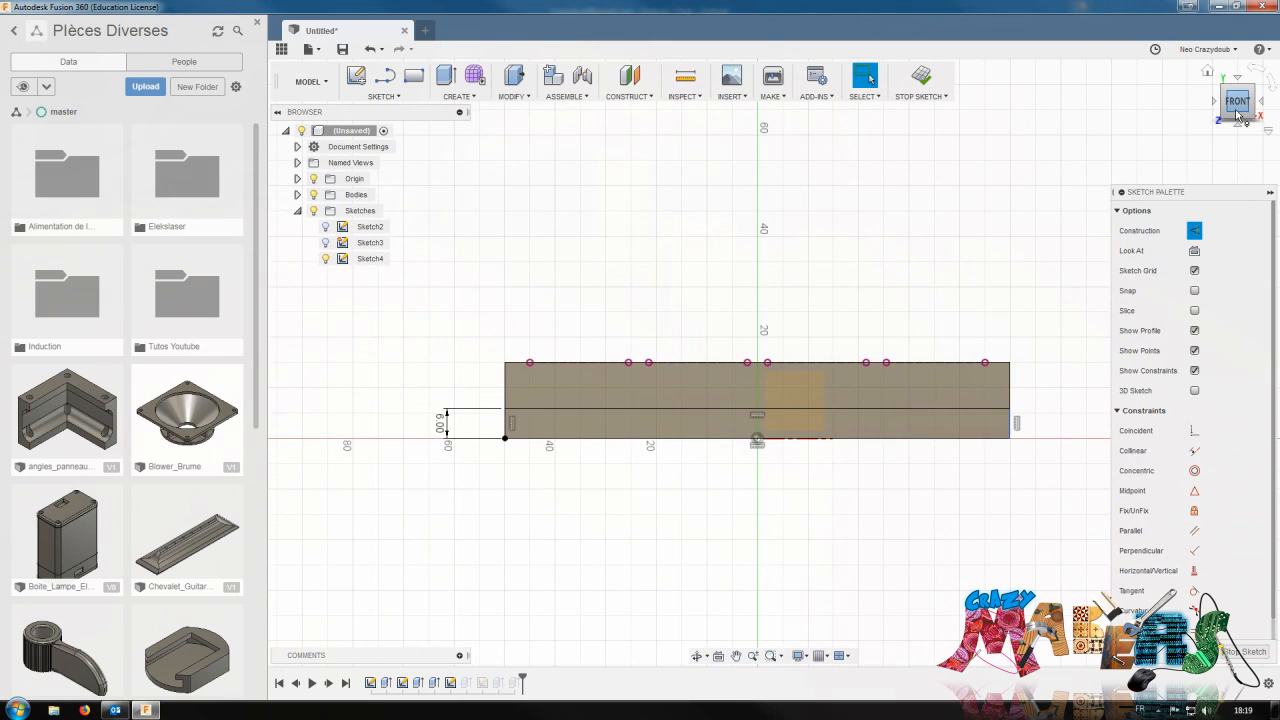
key("l")
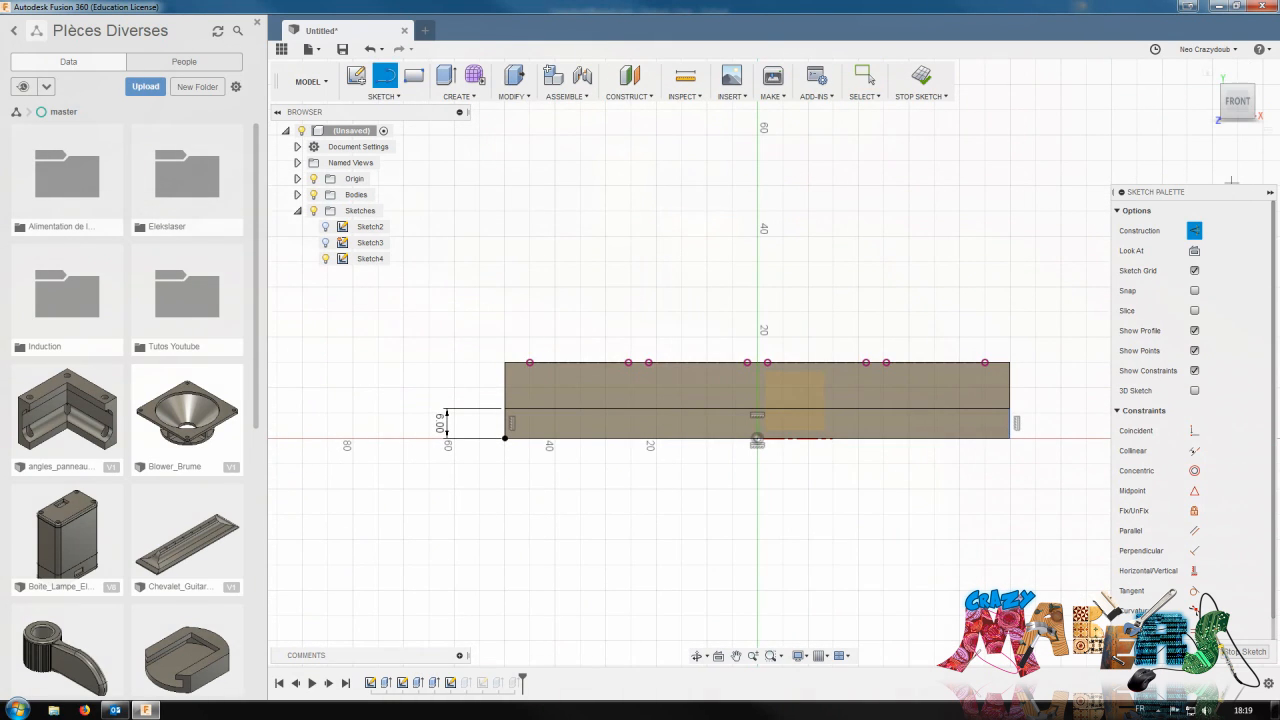
left_click(579, 363)
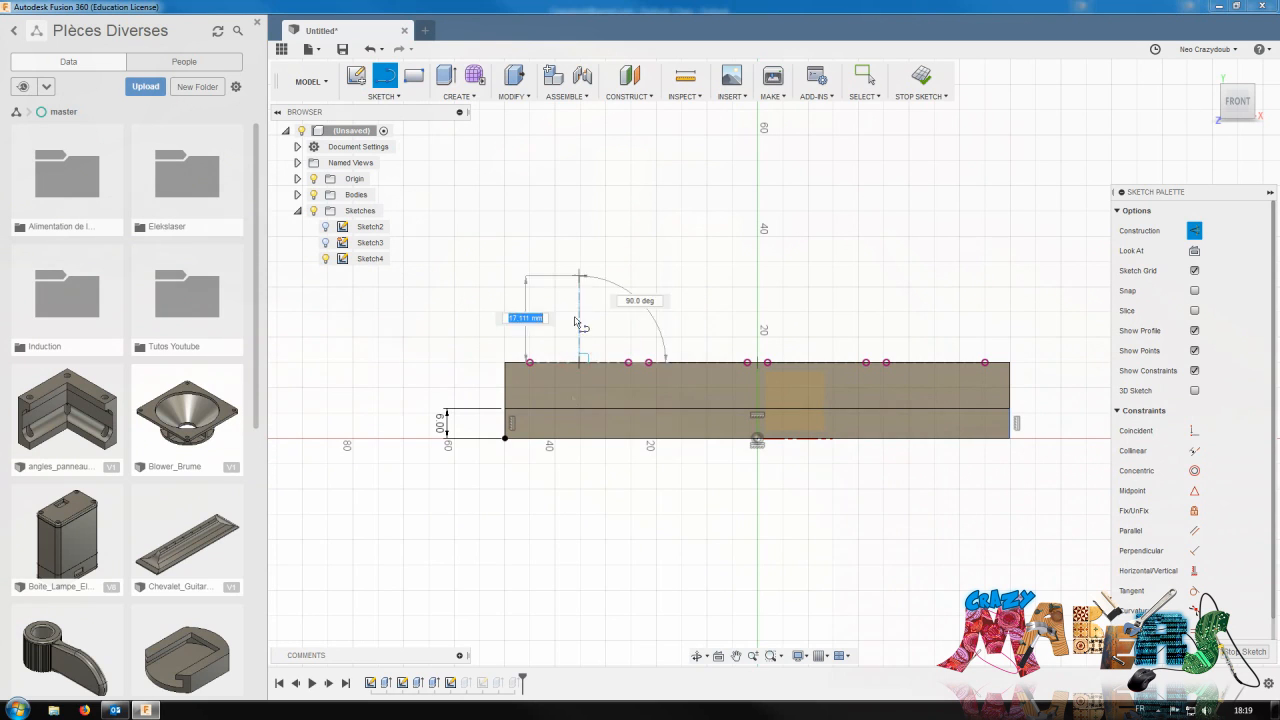
left_click(579, 474)
key("Escape")
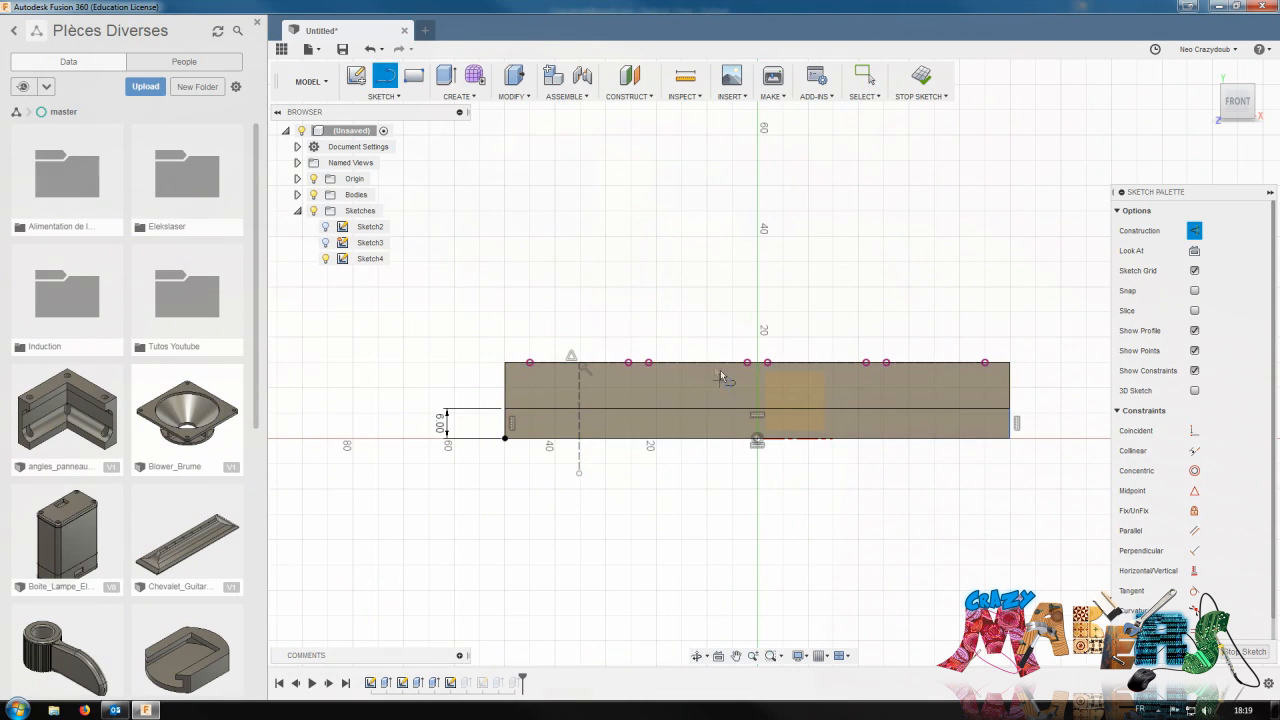
left_click(698, 362)
left_click(697, 472)
key("Escape")
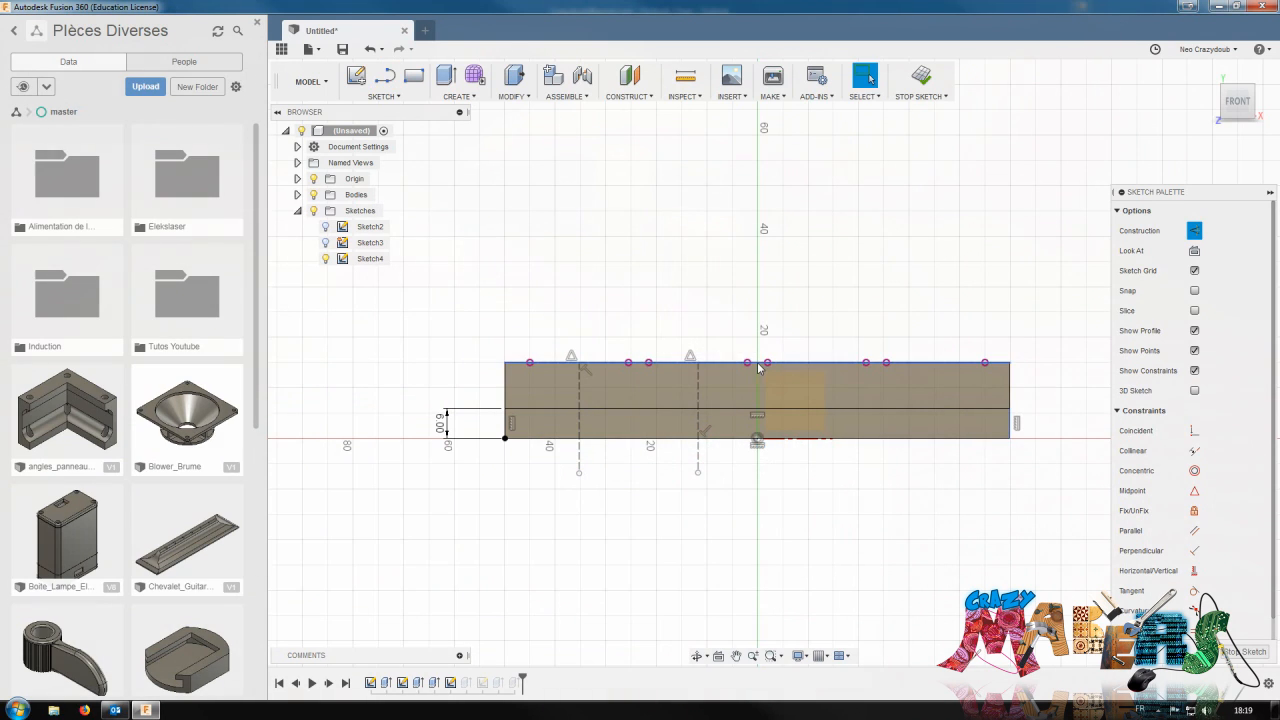
Draw a vertical construction line from the midpoint of the body's top edge down through the origin, past the ledge's bottom edge
key("l")
left_click(757, 362)
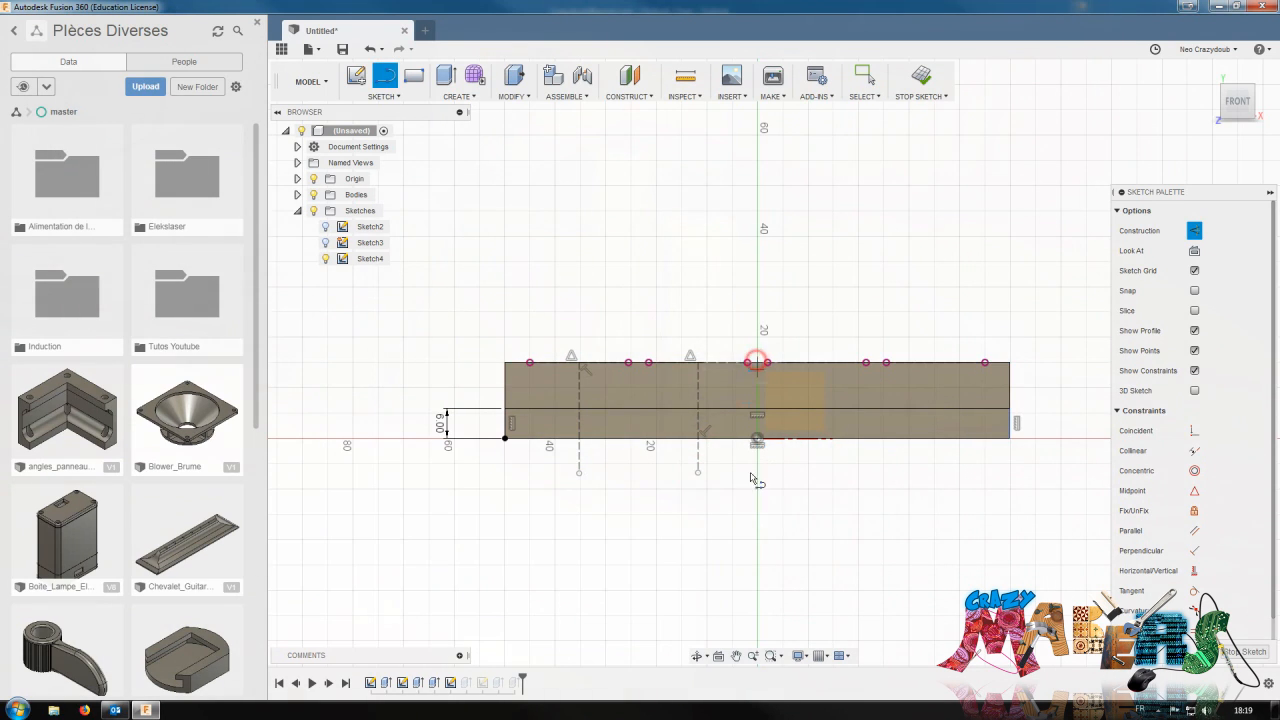
left_click(757, 536)
key("Escape")
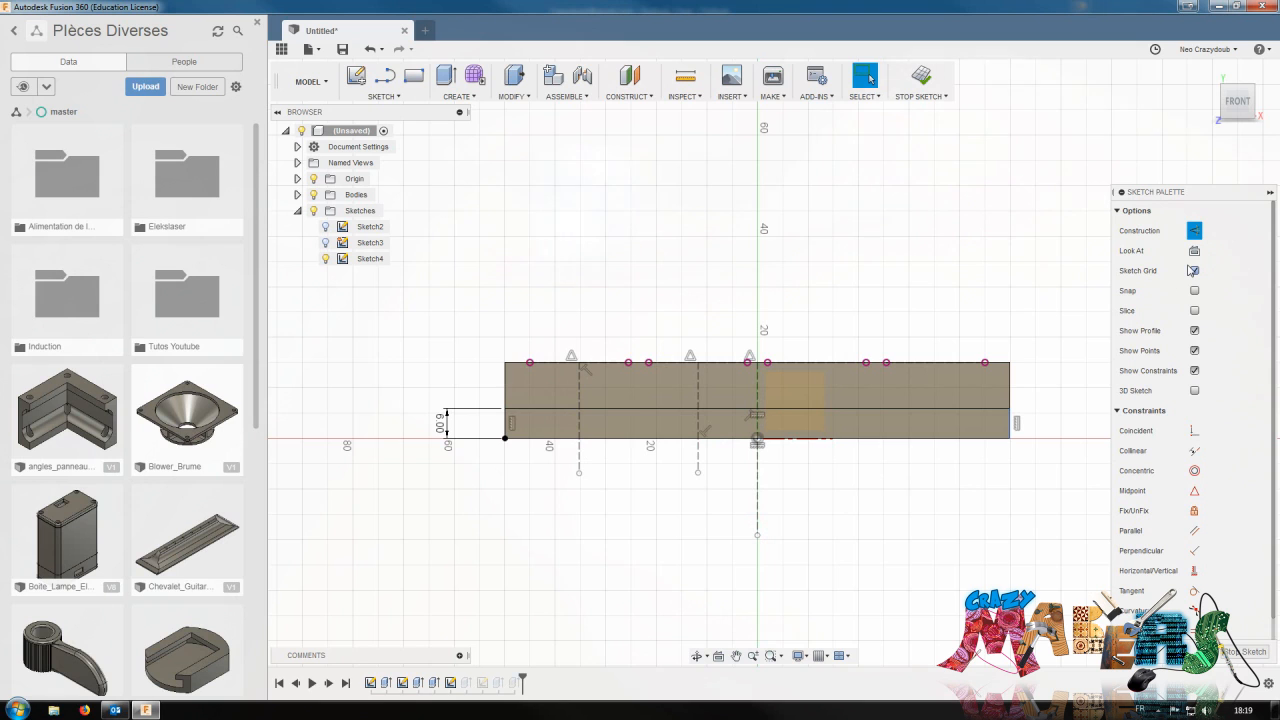
Draw a rectangle about 4.5 mm high below the ledge's top line, across the first channel's centreline, and make it normal geometry
left_click(1240, 107)
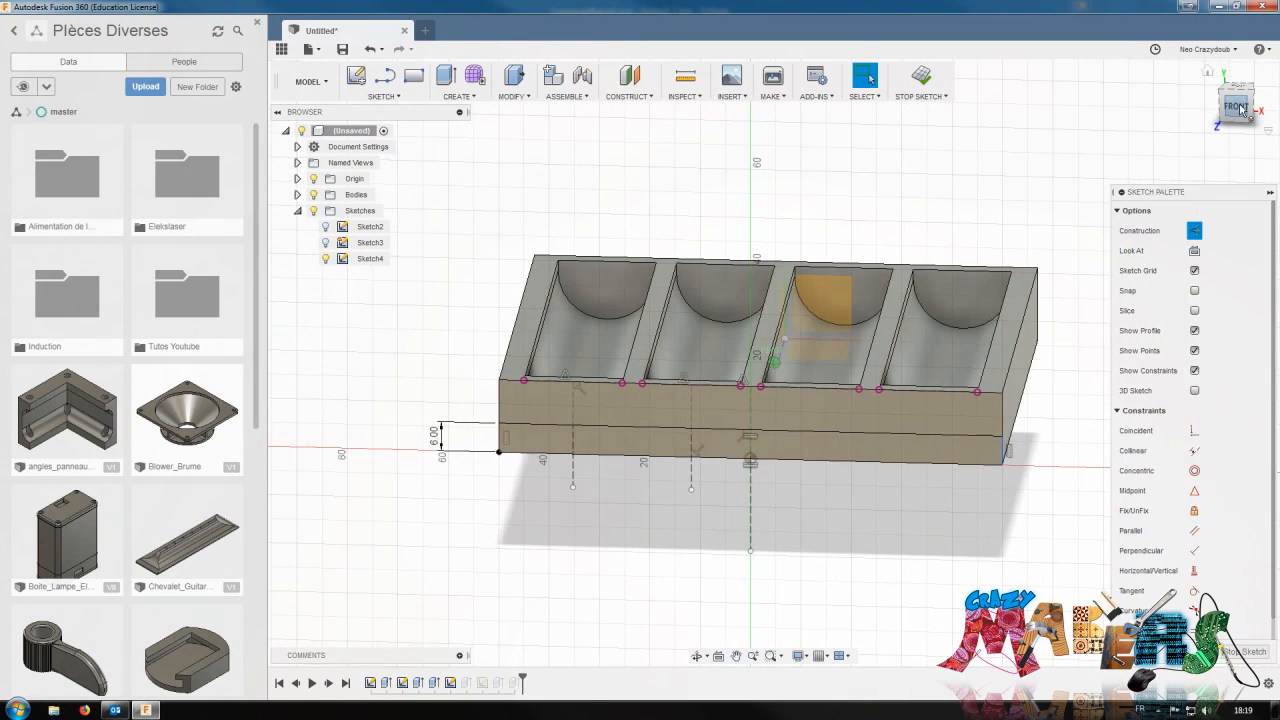
left_click(1237, 105)
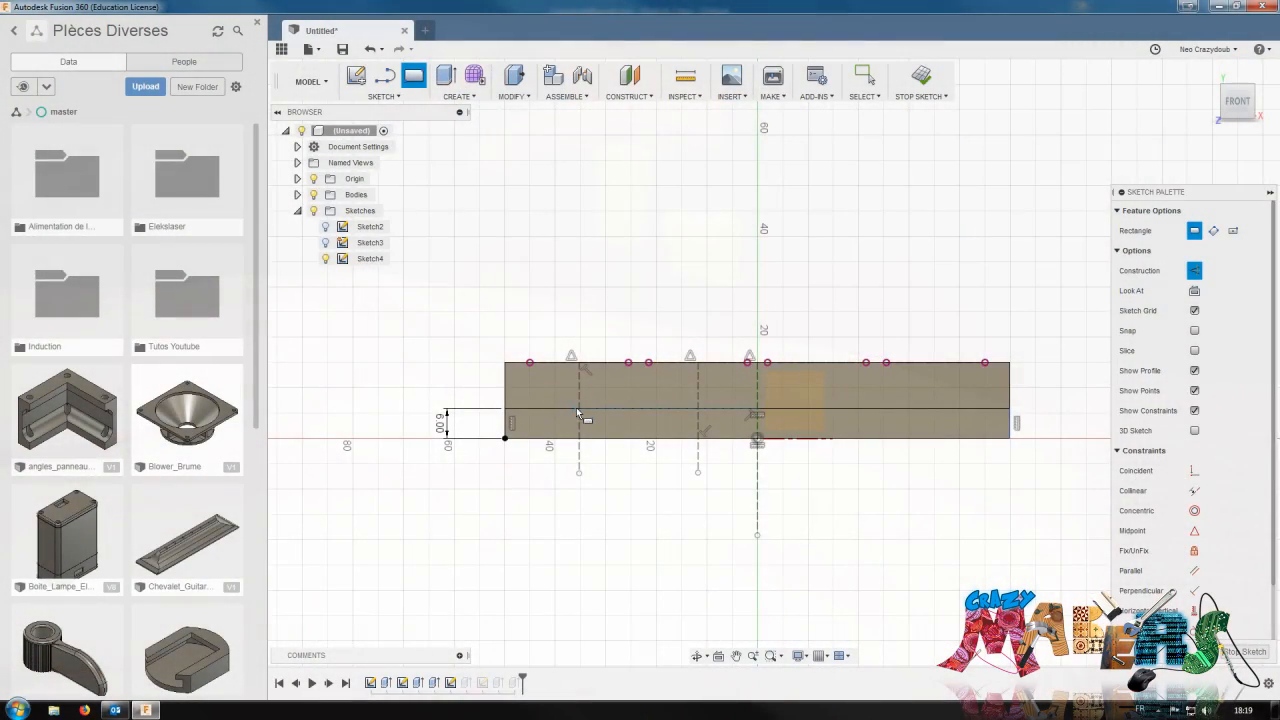
left_click(562, 409)
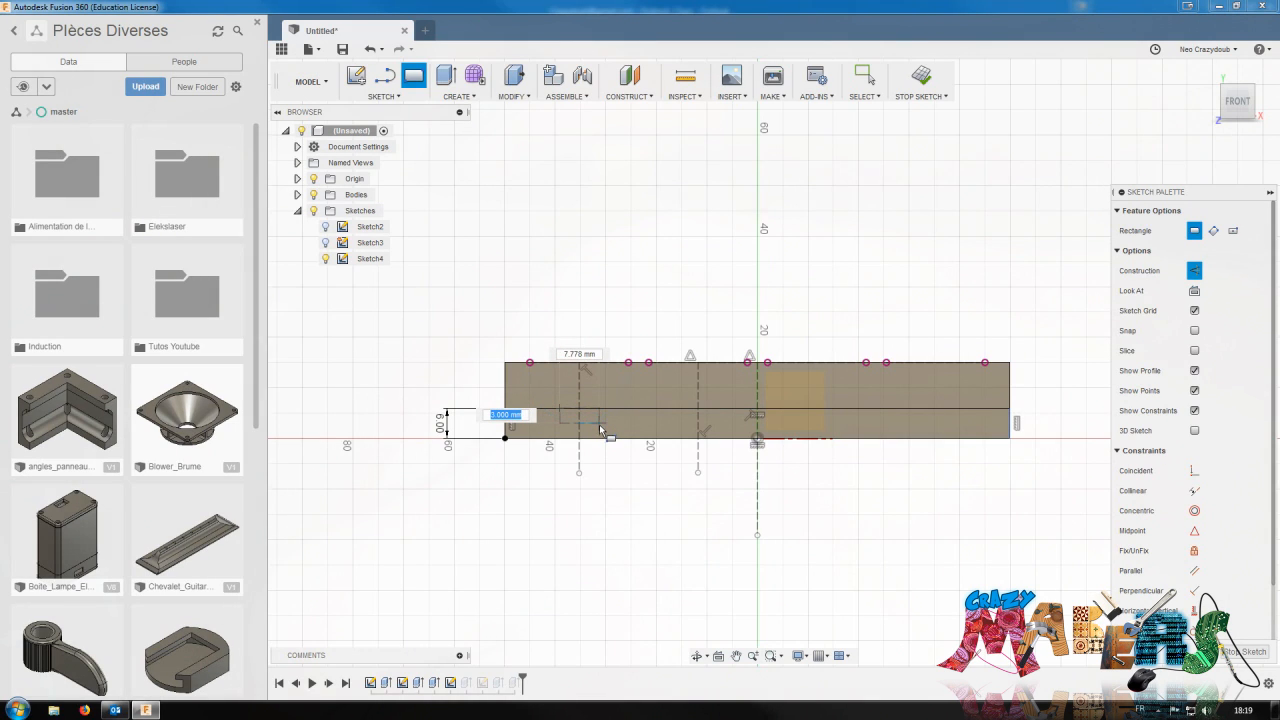
left_click(596, 433)
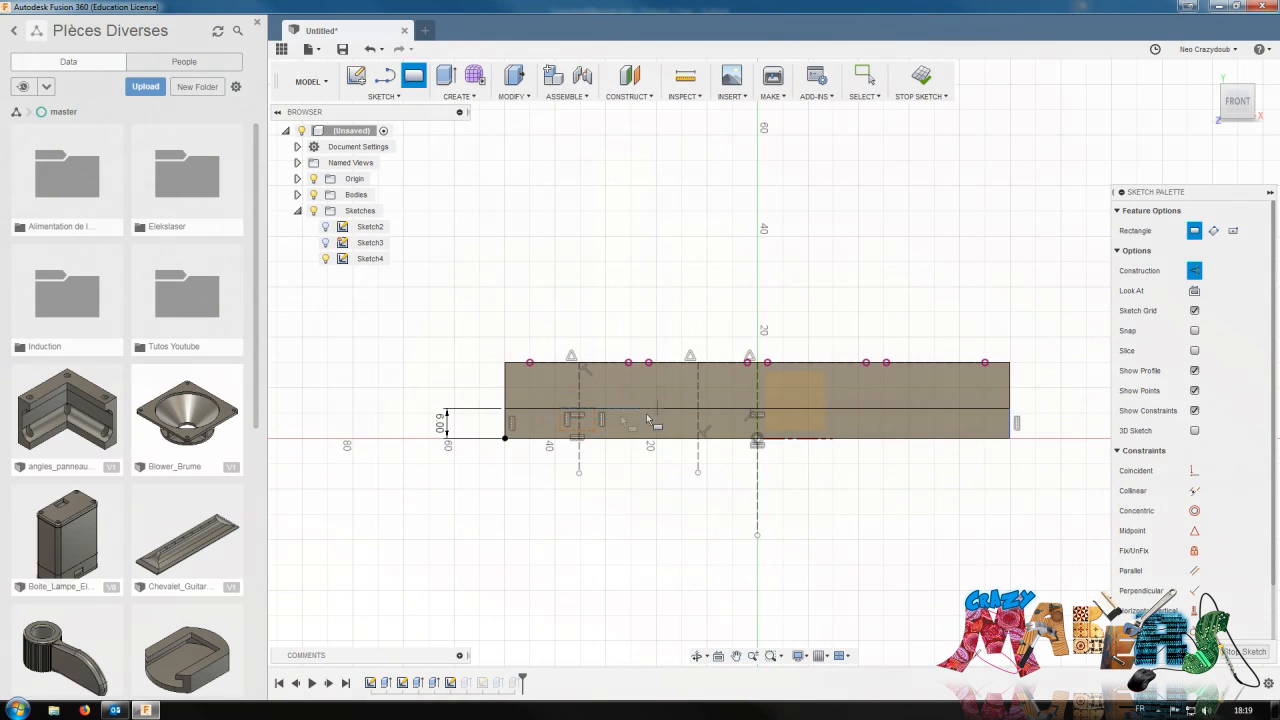
key("Escape")
double_click(587, 431)
left_click(1194, 232)
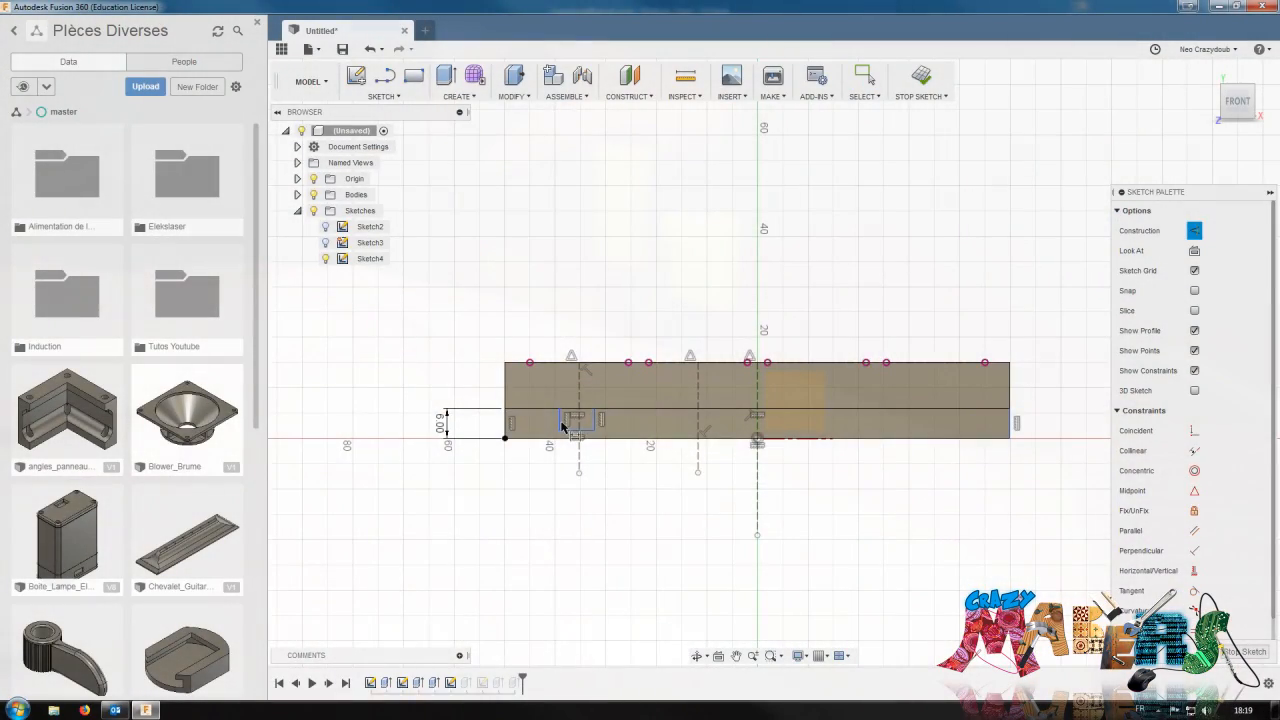
Dimension the first rectangle 8 mm wide and 3 mm high
left_click(594, 418)
left_click(580, 294)
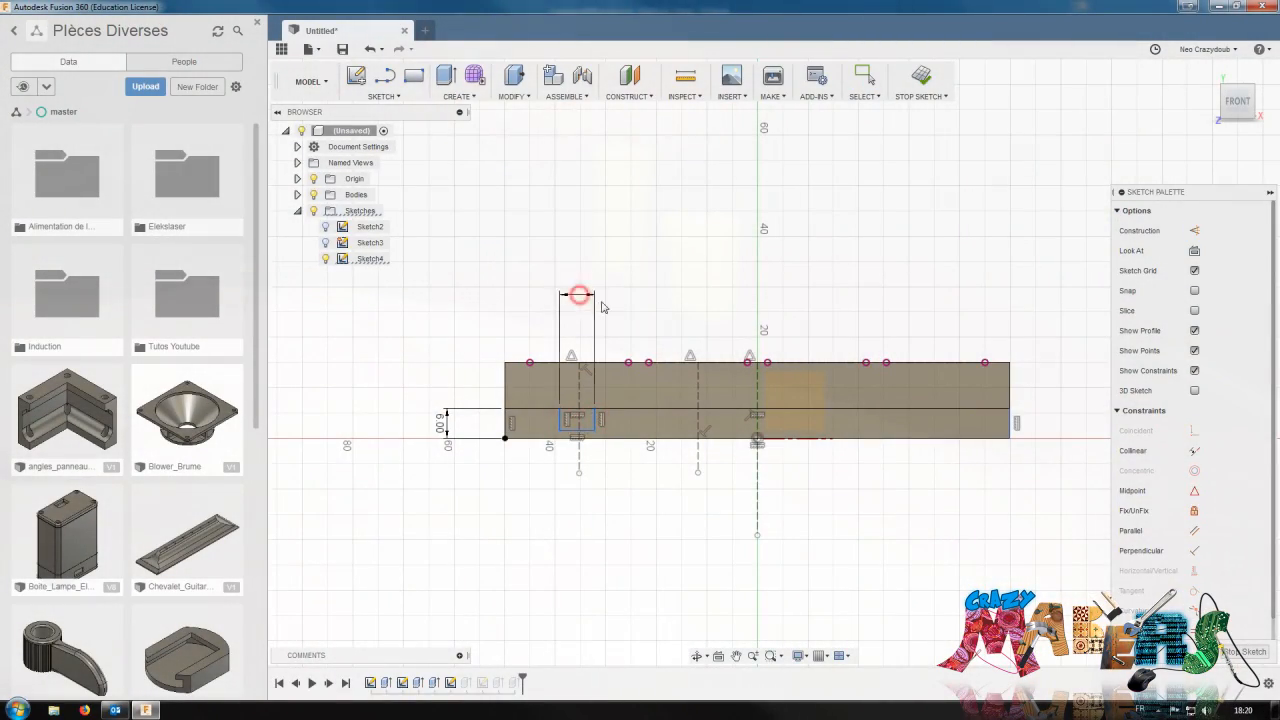
type("8")
key("Return")
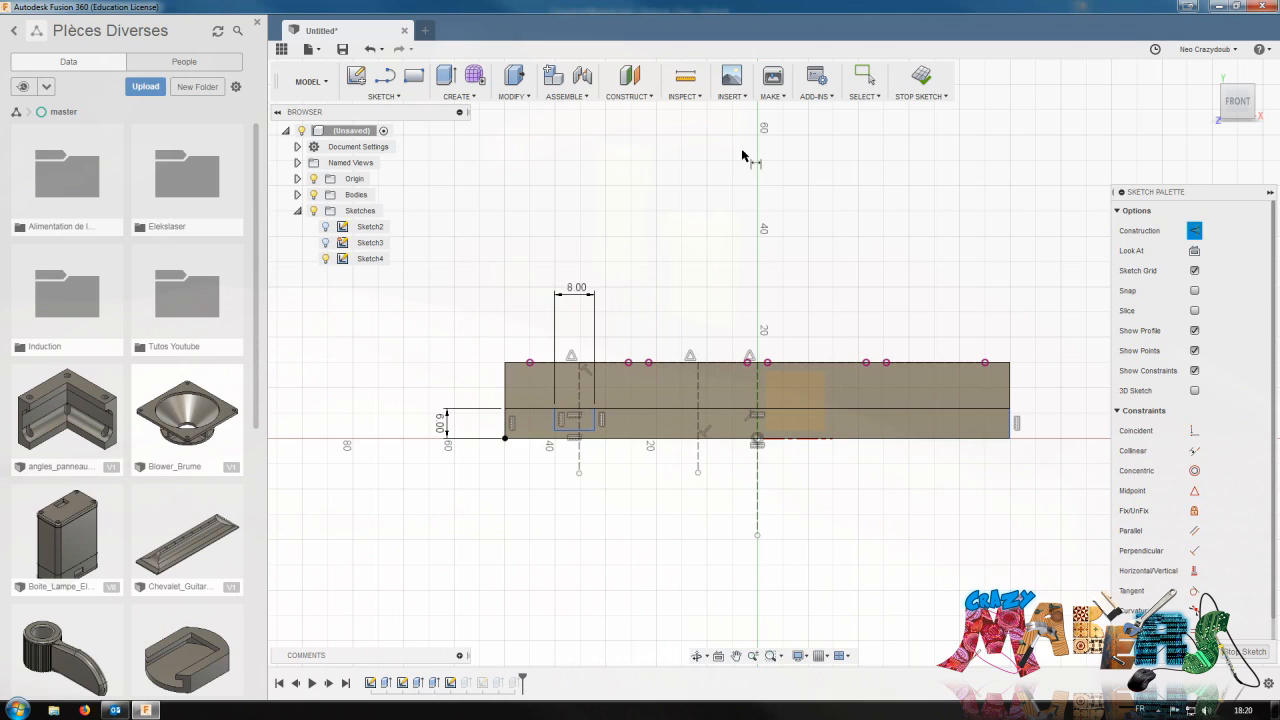
left_click(595, 421)
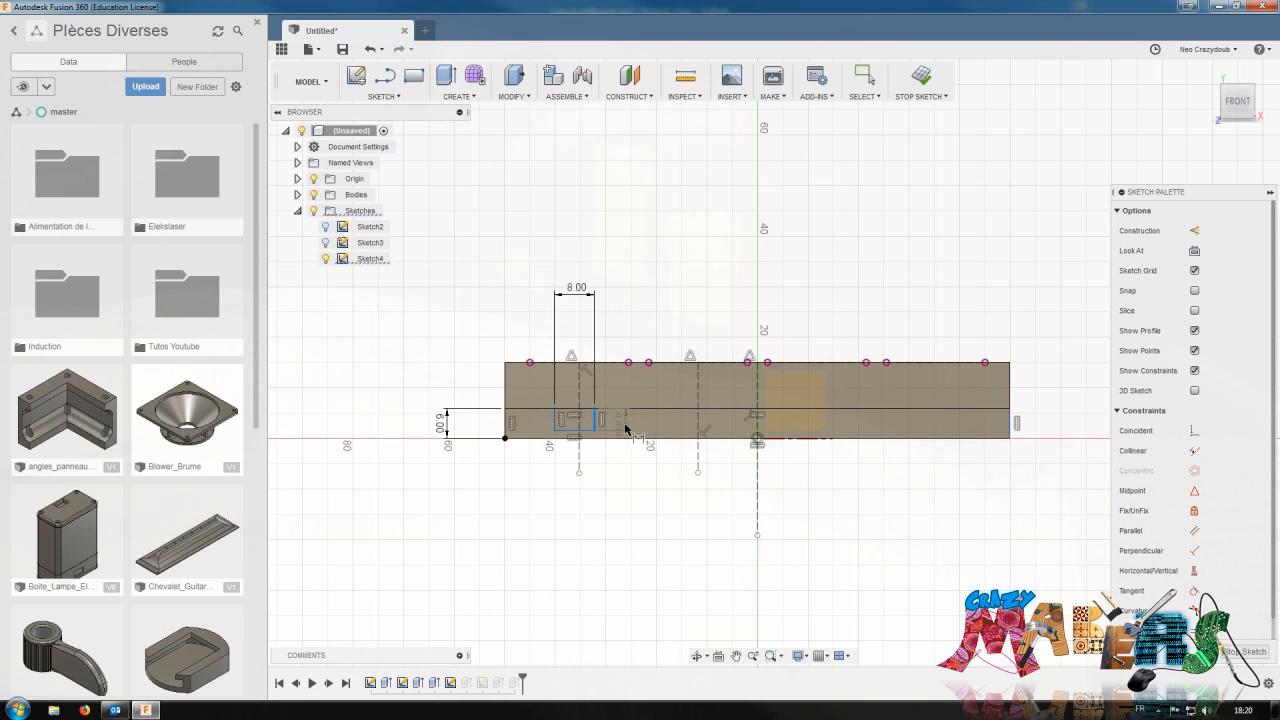
left_click(566, 433)
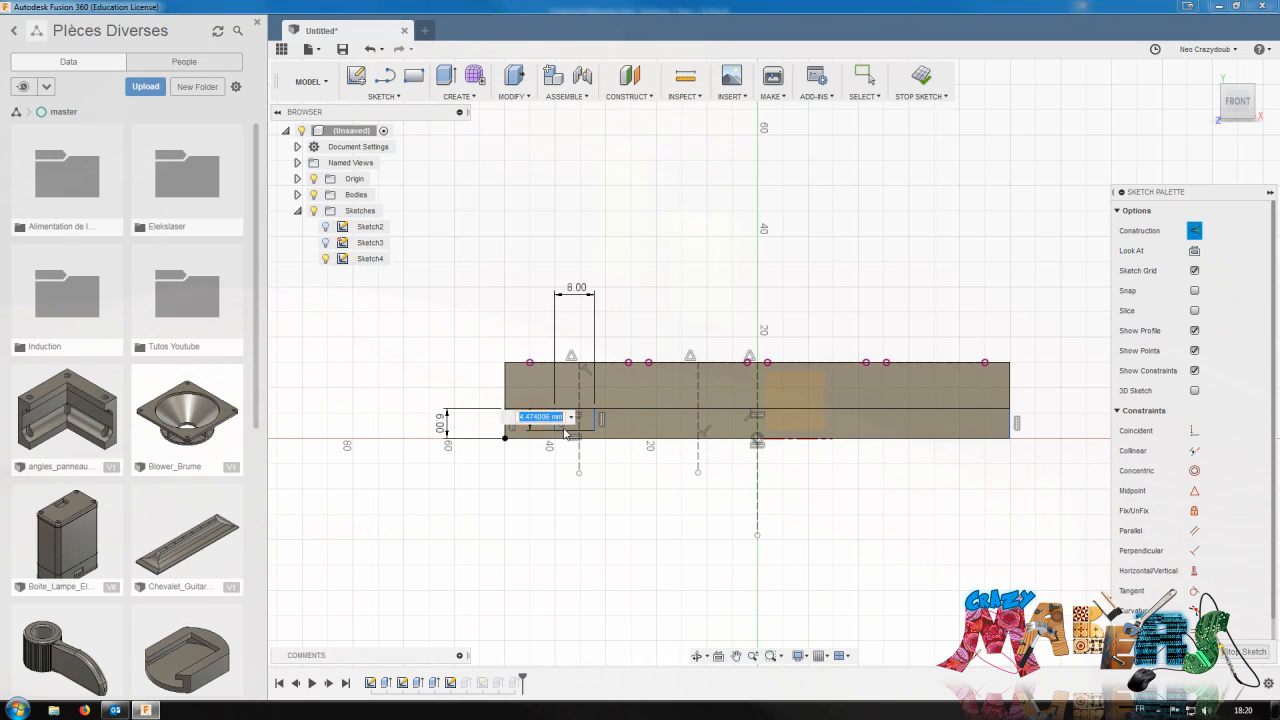
key("Return")
scroll(622, 433, "up", 2)
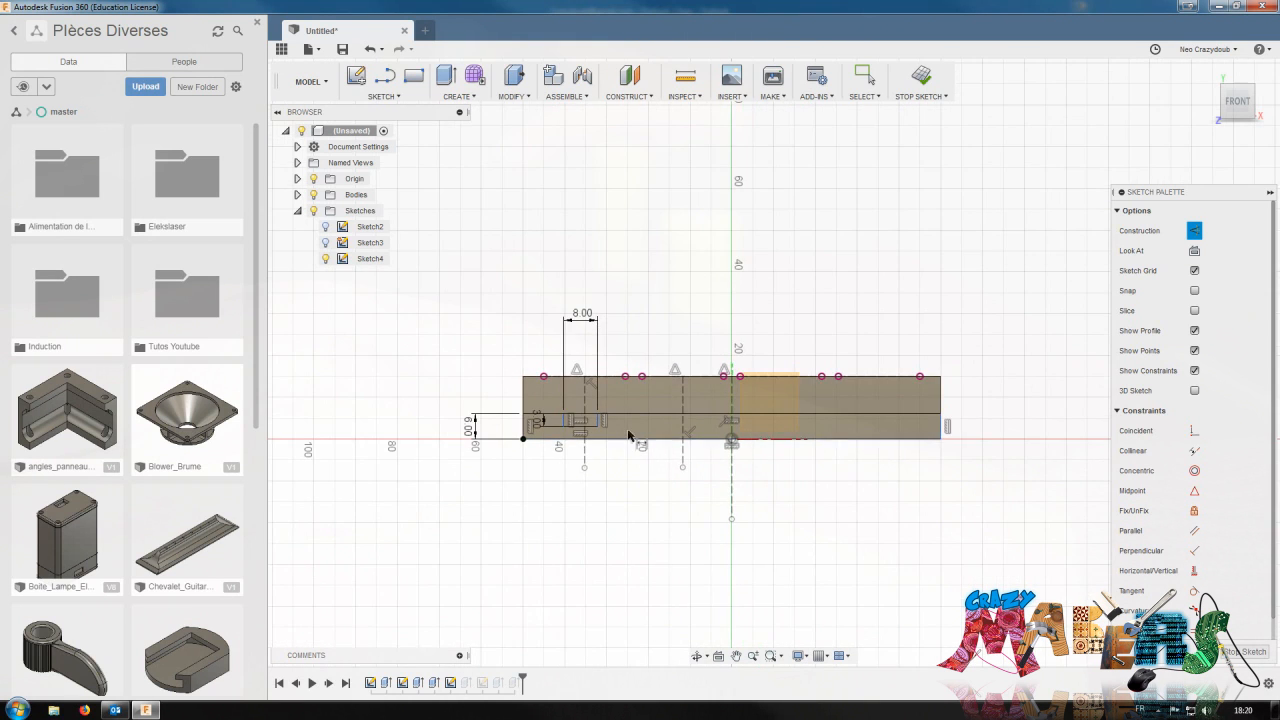
key("Escape")
Make the first rectangle's lower corners symmetric about the first channel's construction centreline
scroll(1204, 590, "down", 1)
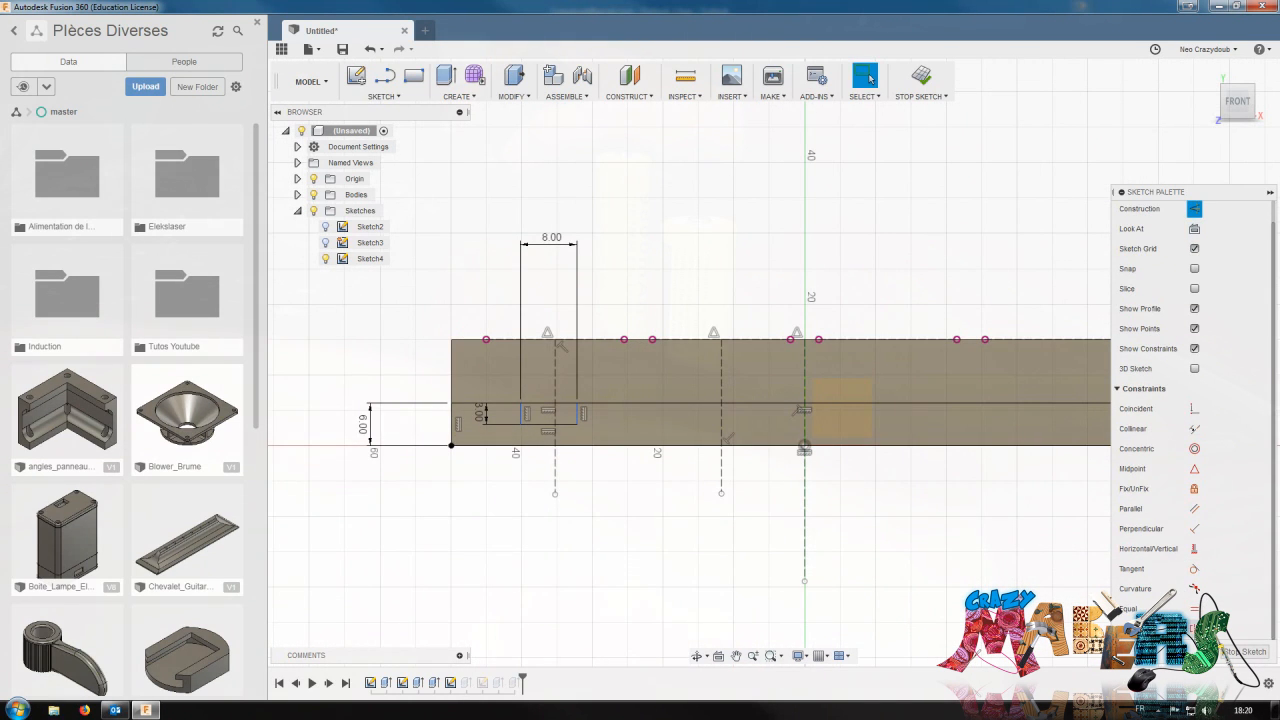
left_click(1188, 632)
left_click(520, 425)
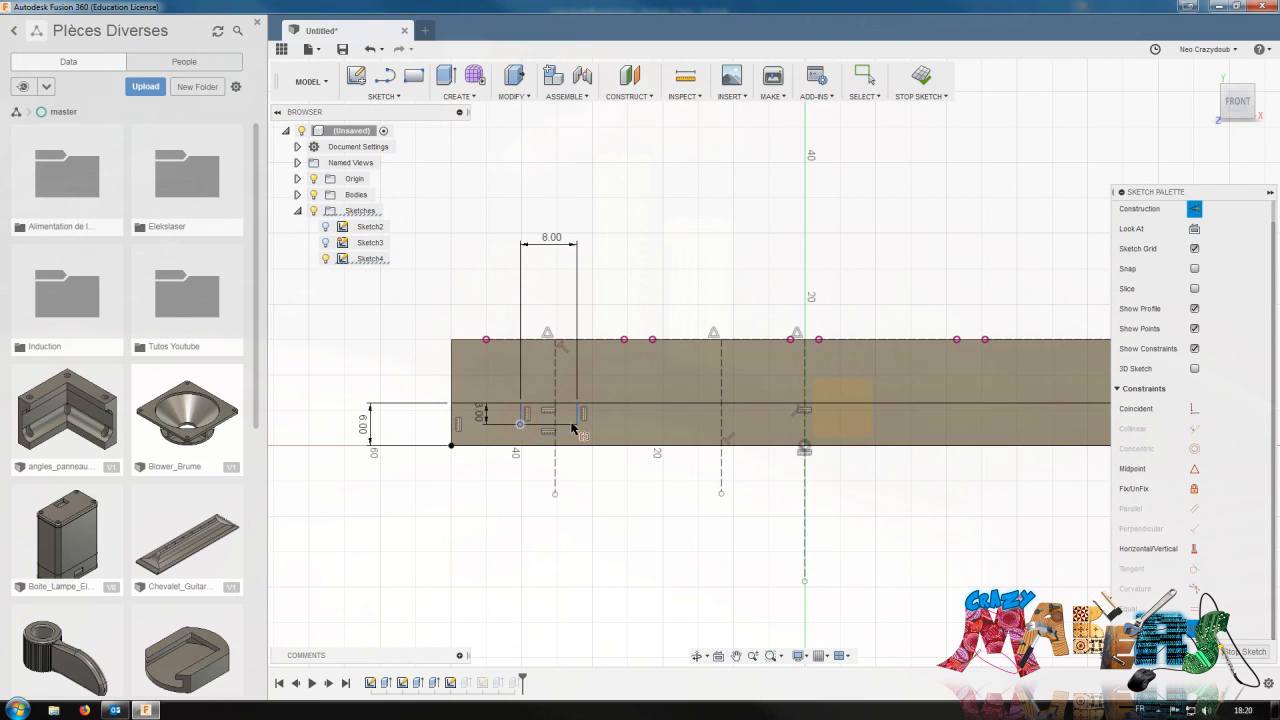
left_click(577, 425)
left_click(555, 463)
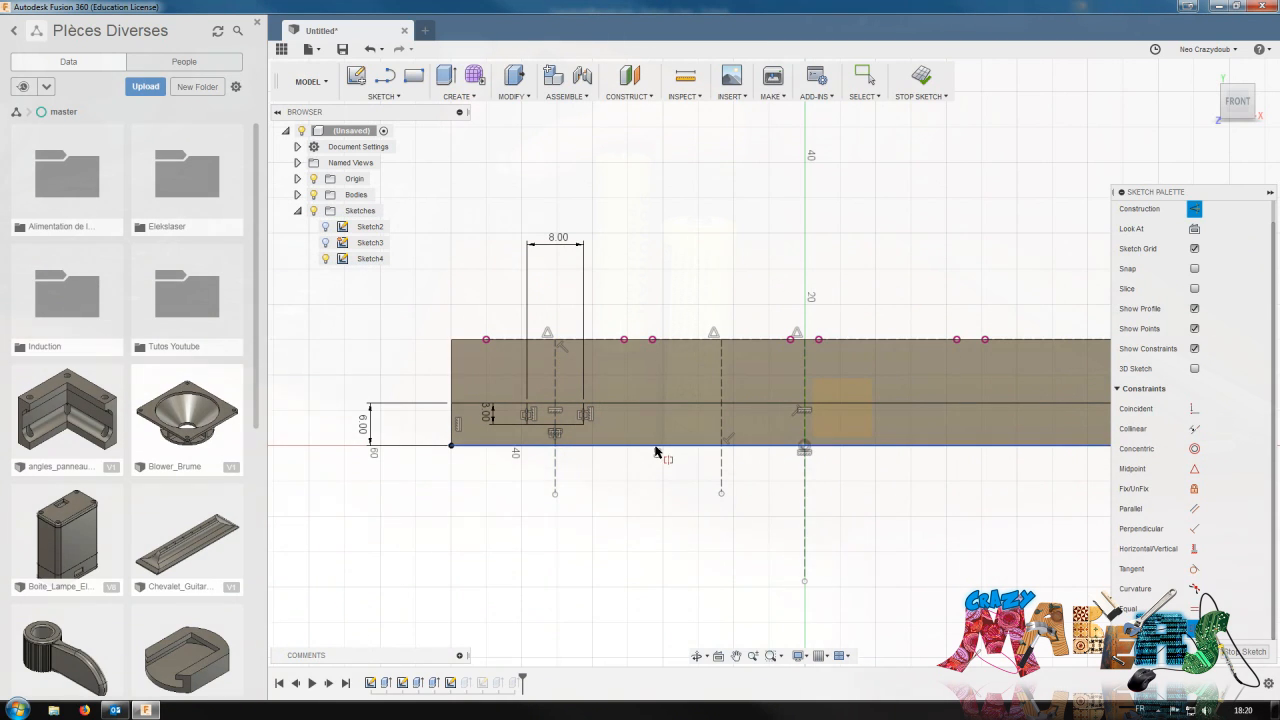
key("Escape")
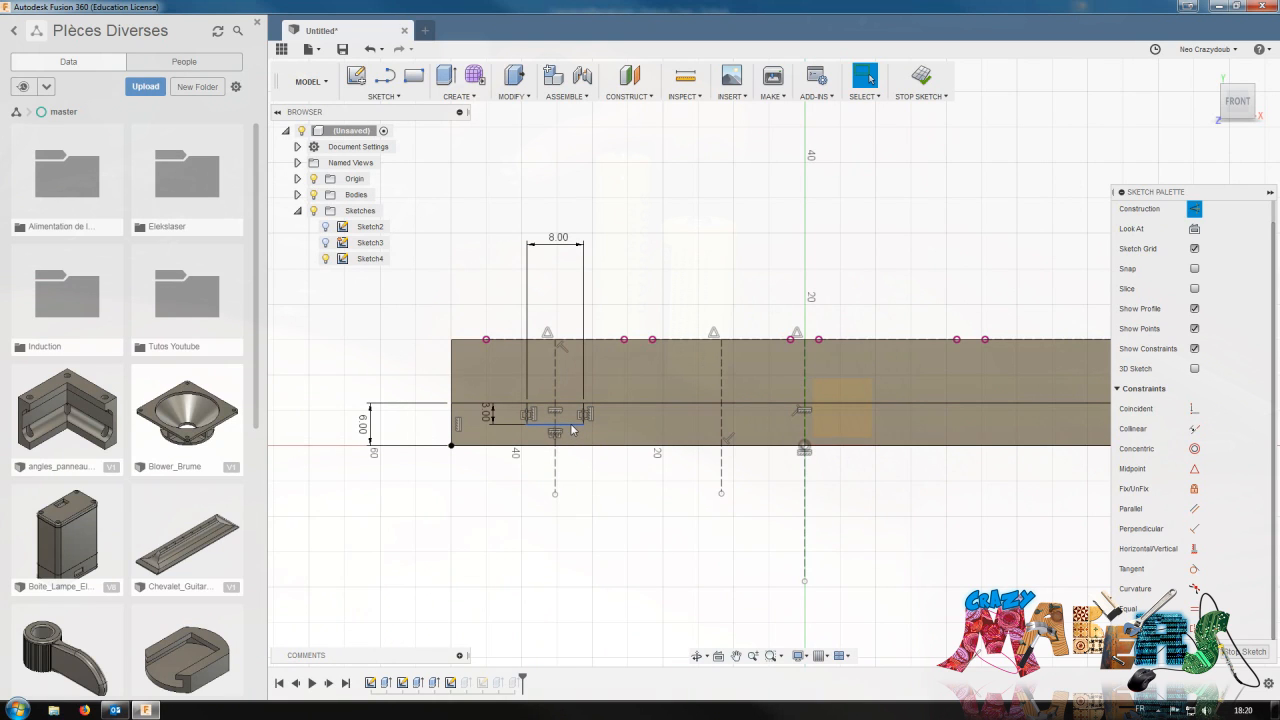
Draw a rectangle about 8.9 by 3 mm below the ledge's top line across the second channel's centreline and make it normal geometry
key("r")
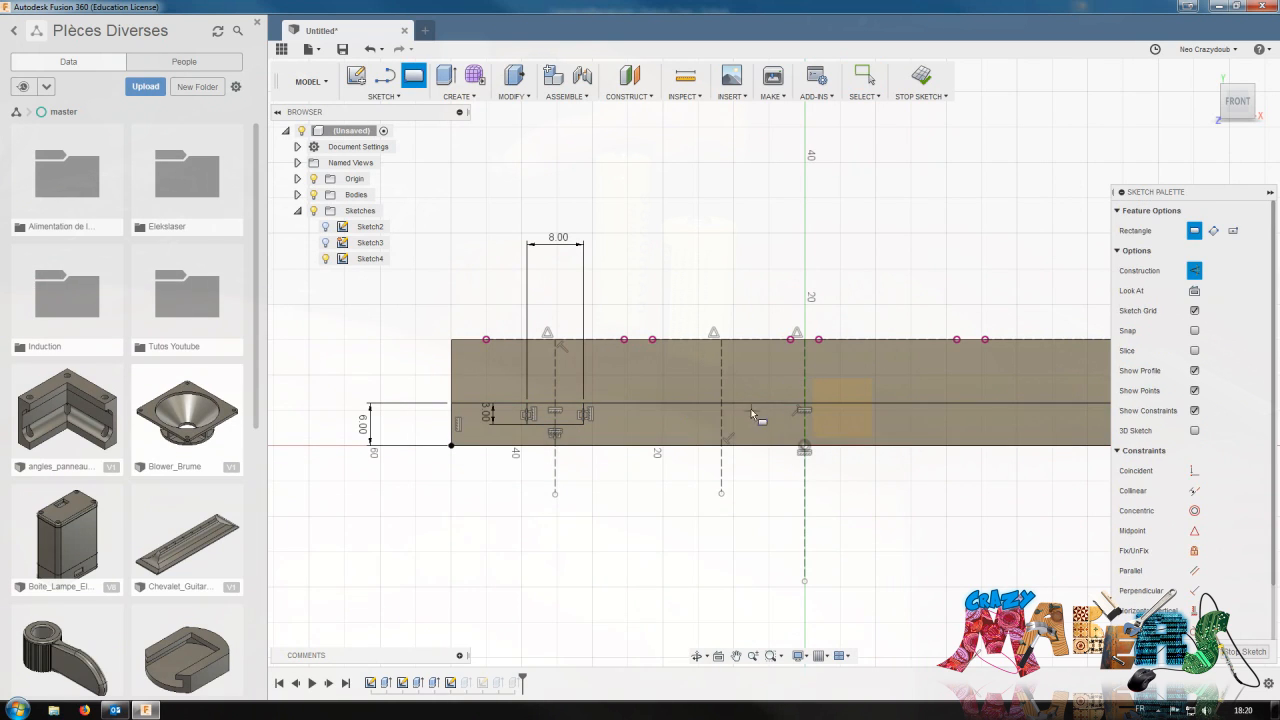
left_click(689, 404)
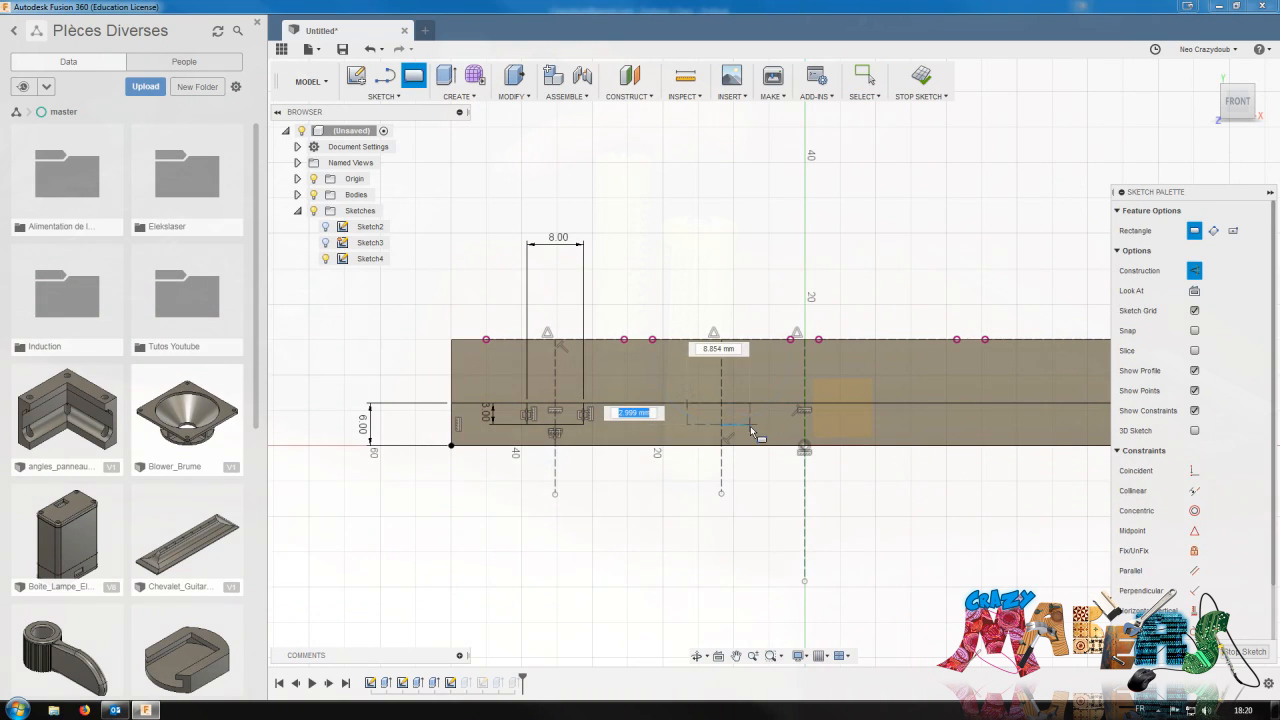
left_click(750, 426)
key("Escape")
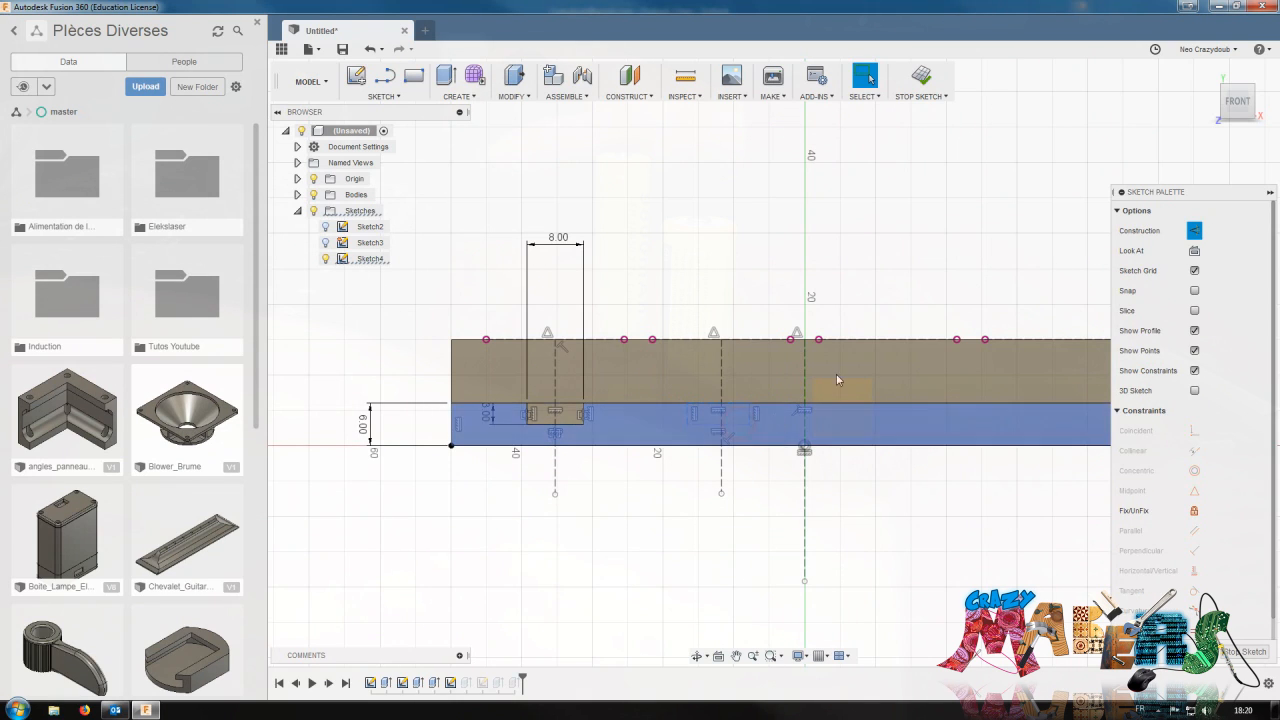
left_click(738, 418)
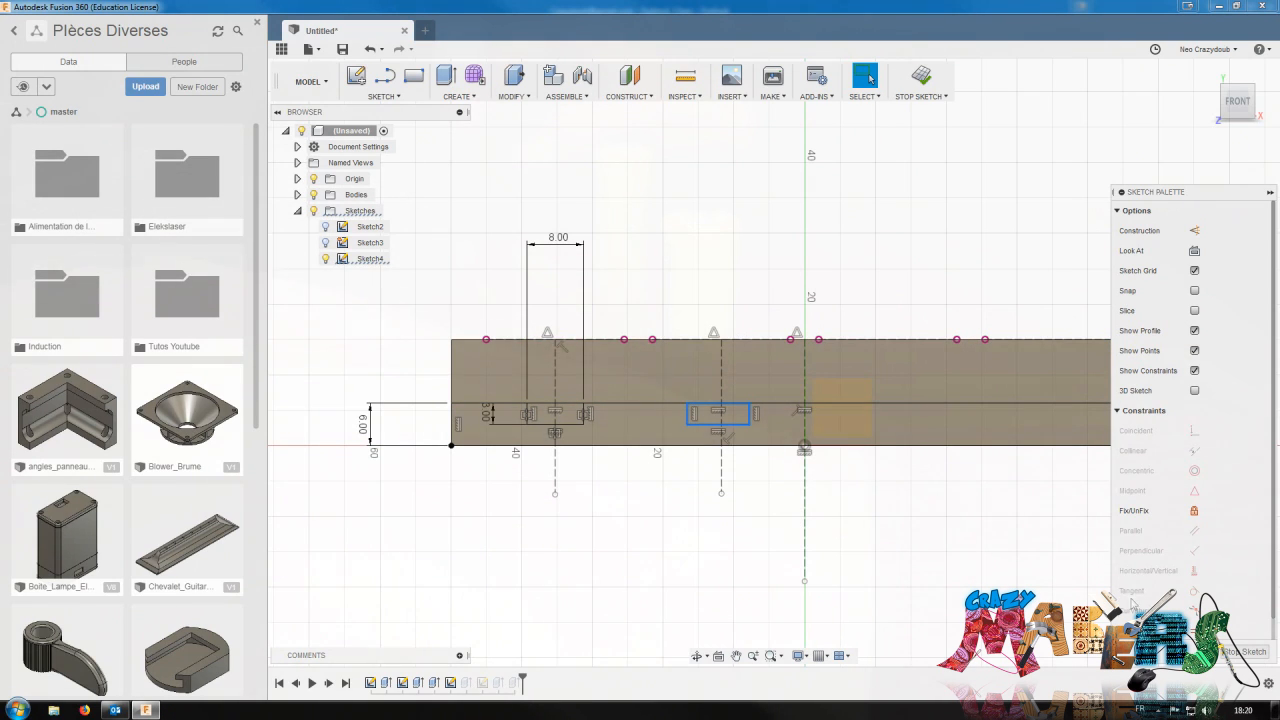
Try to make the second rectangle's own edges equal in length
key("r")
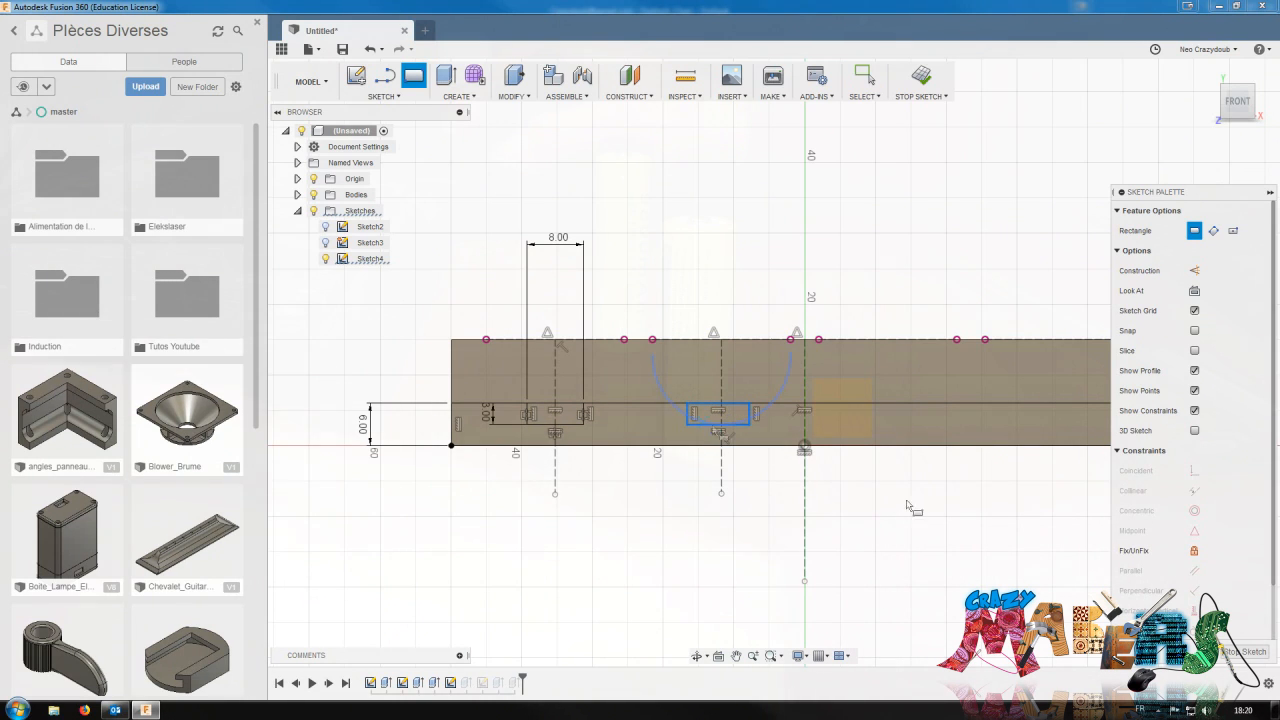
scroll(1197, 604, "down", 1)
scroll(1199, 526, "down", 1)
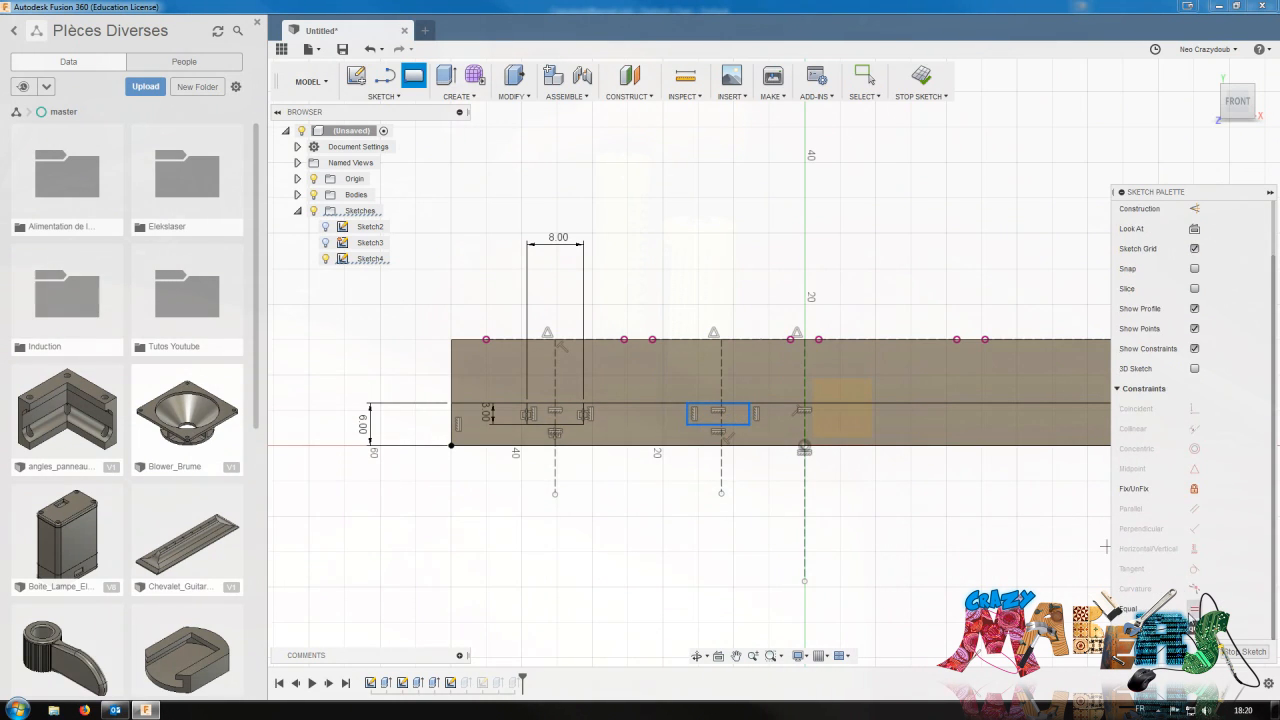
left_click(750, 465)
key("Escape")
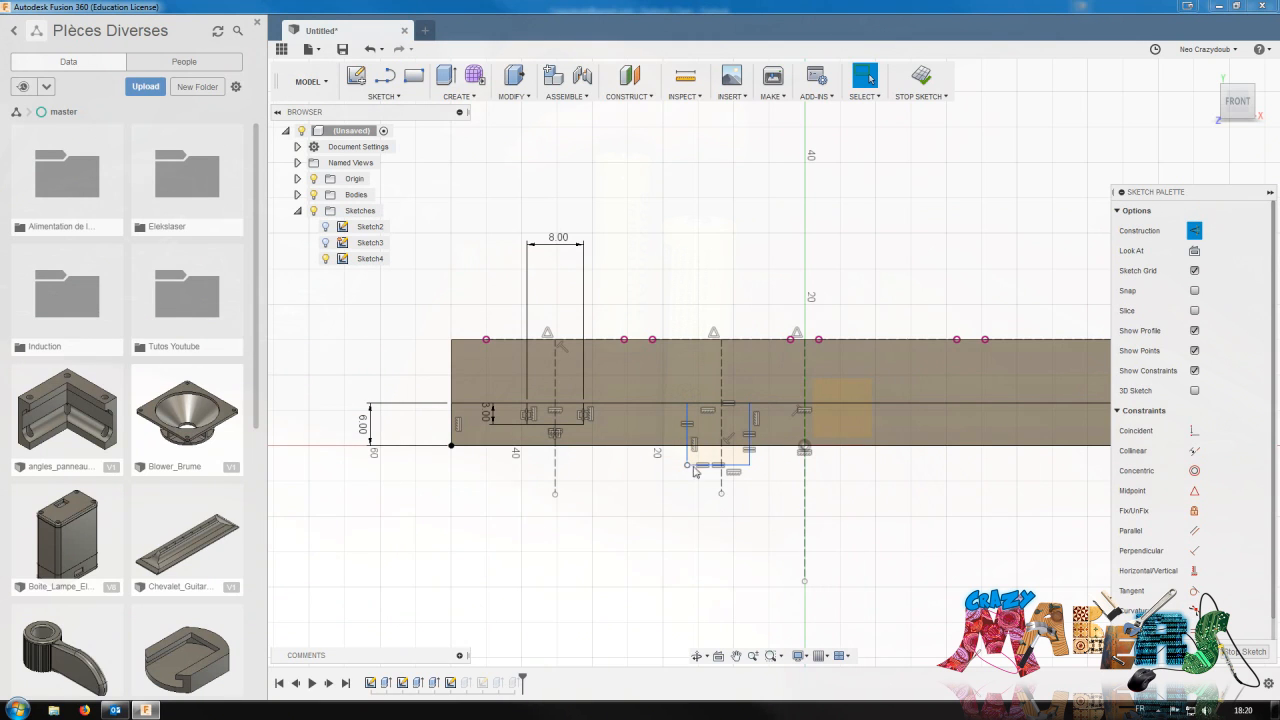
left_click(737, 466)
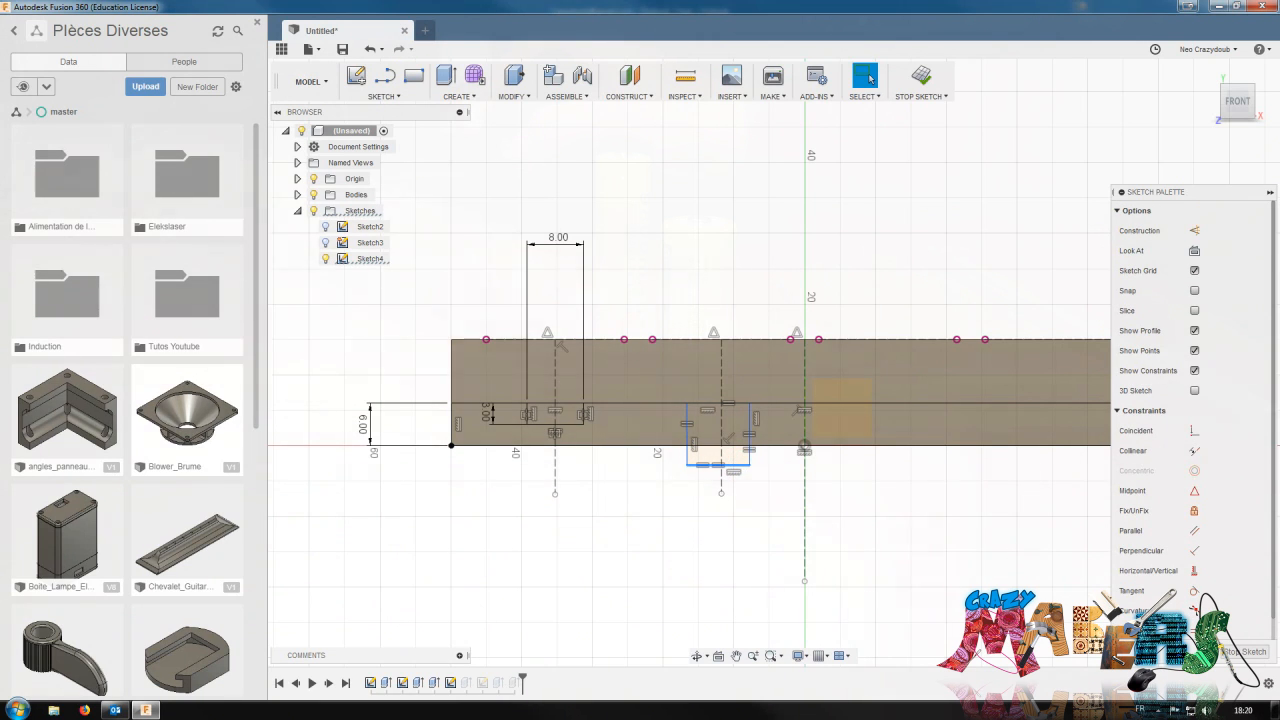
key("ctrl+z")
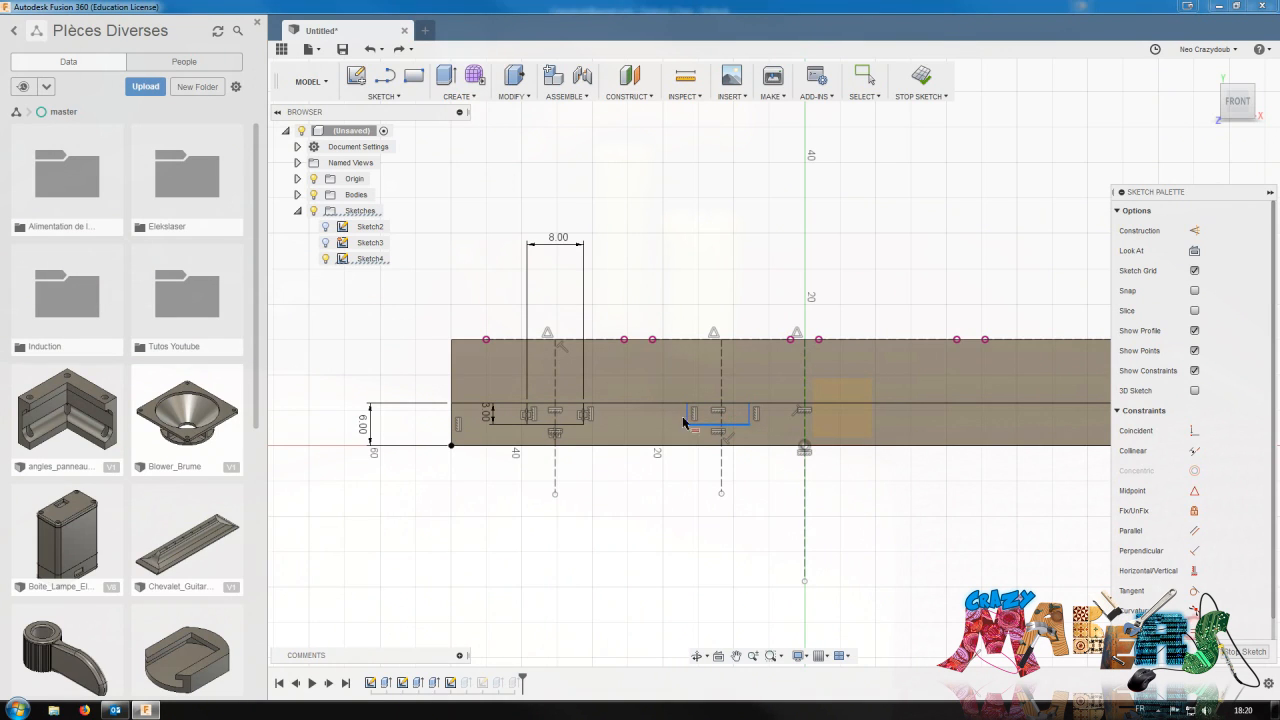
Make the second rectangle's bottom and side edges equal in length to the matching edges of the first rectangle
left_click(572, 427)
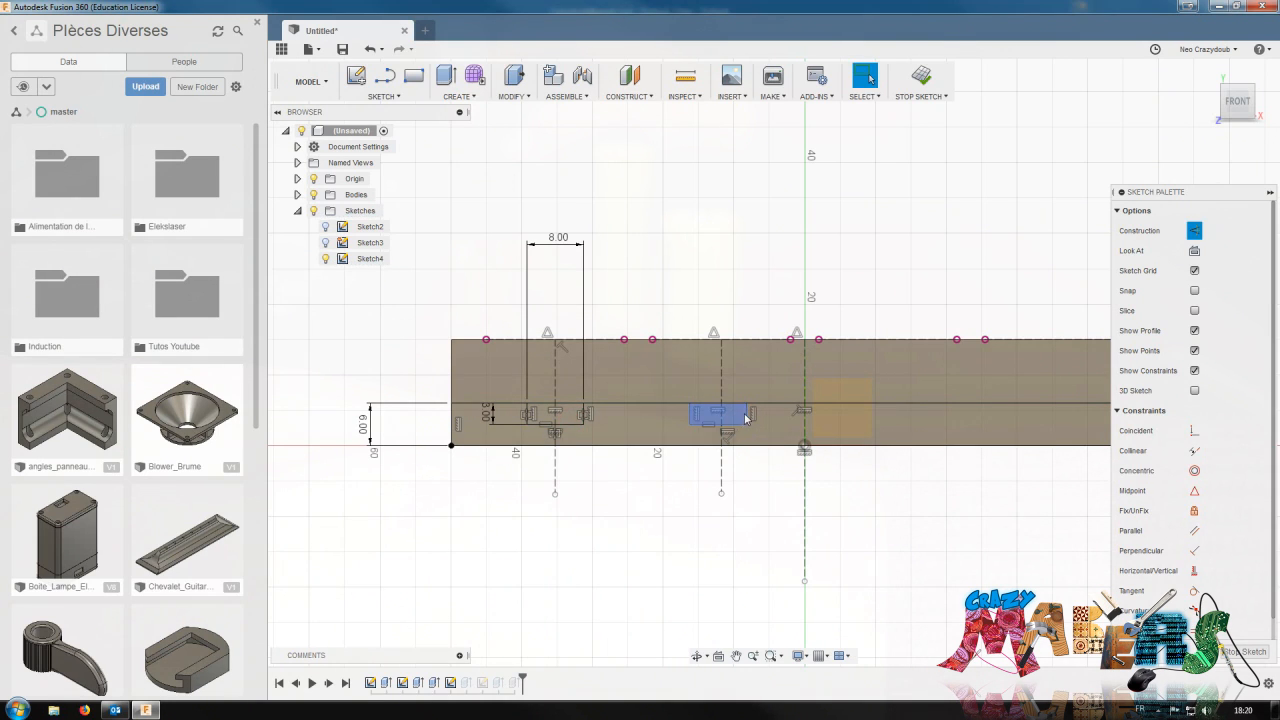
scroll(583, 408, "down", 2)
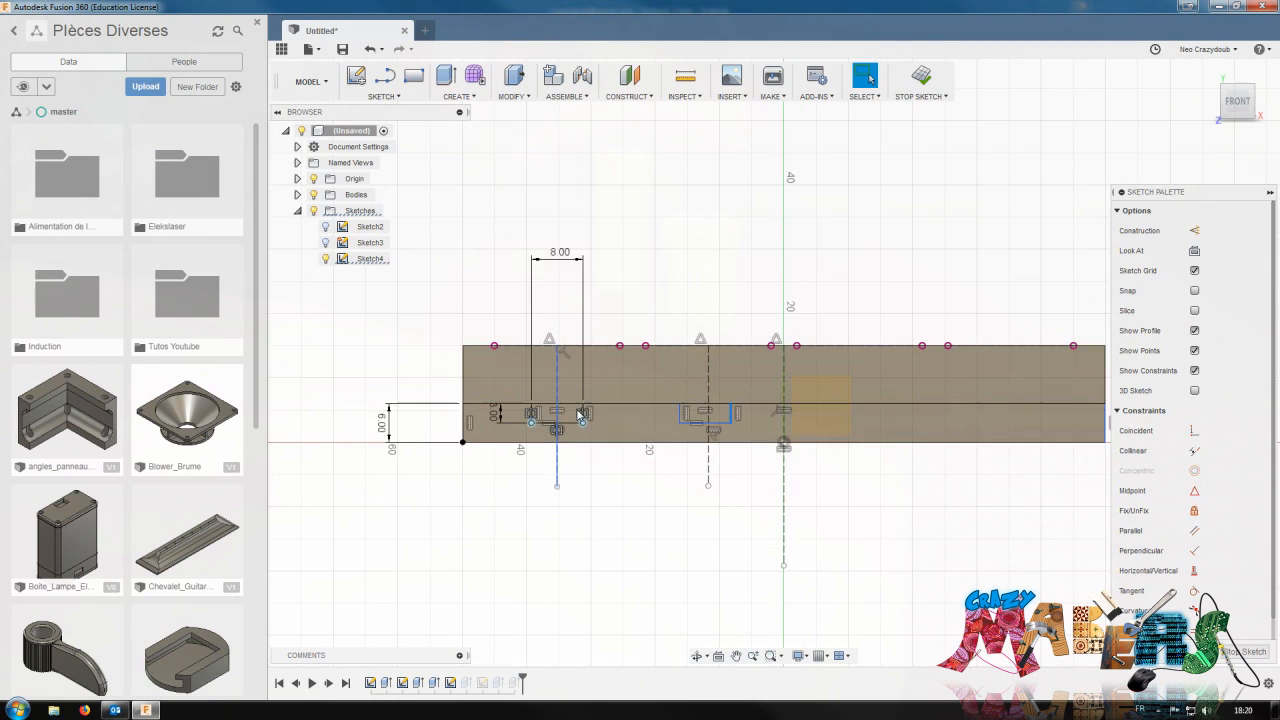
scroll(583, 408, "up", 5)
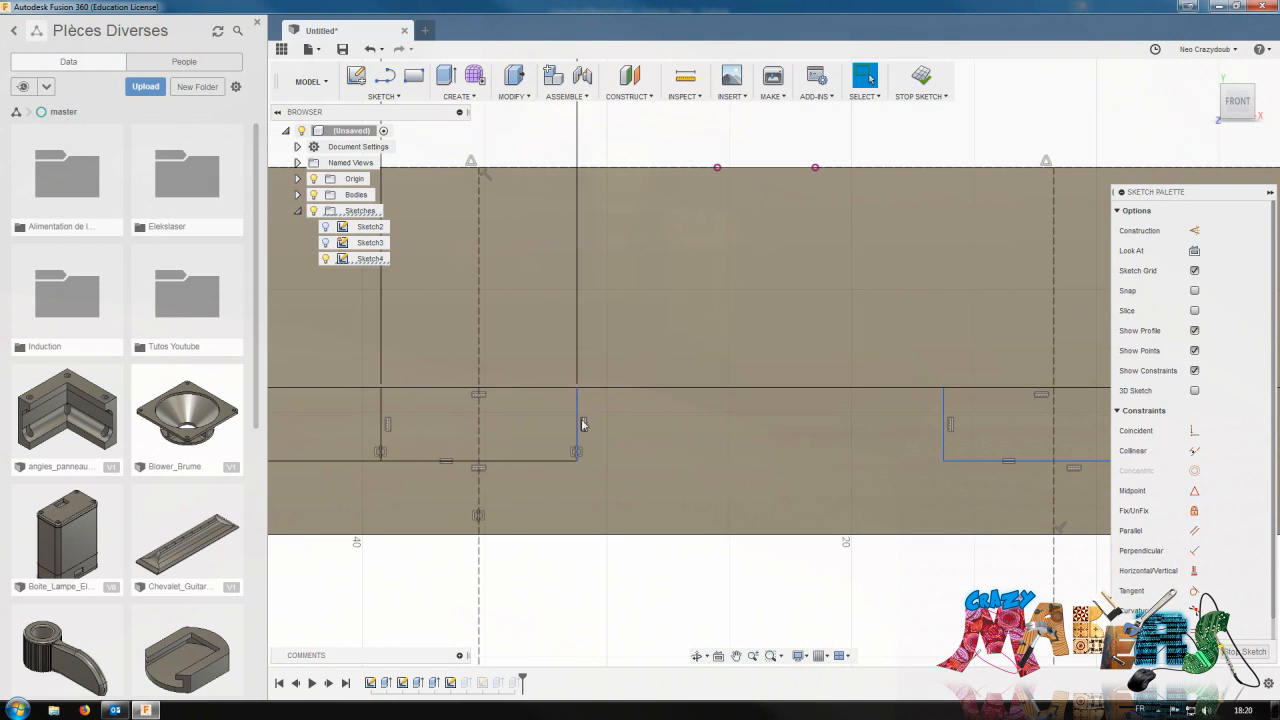
scroll(580, 405, "down", 3)
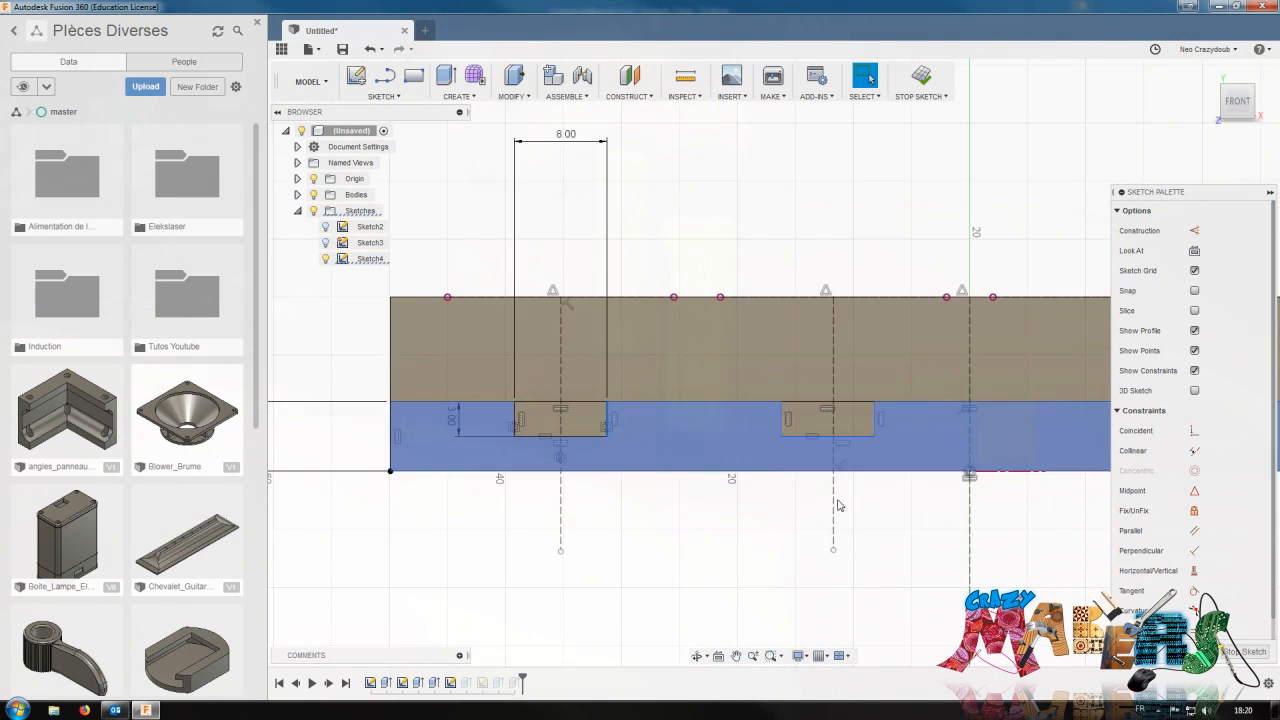
Make the second rectangle's lower corners symmetric about the second channel's construction centreline
scroll(1194, 225, "down", 1)
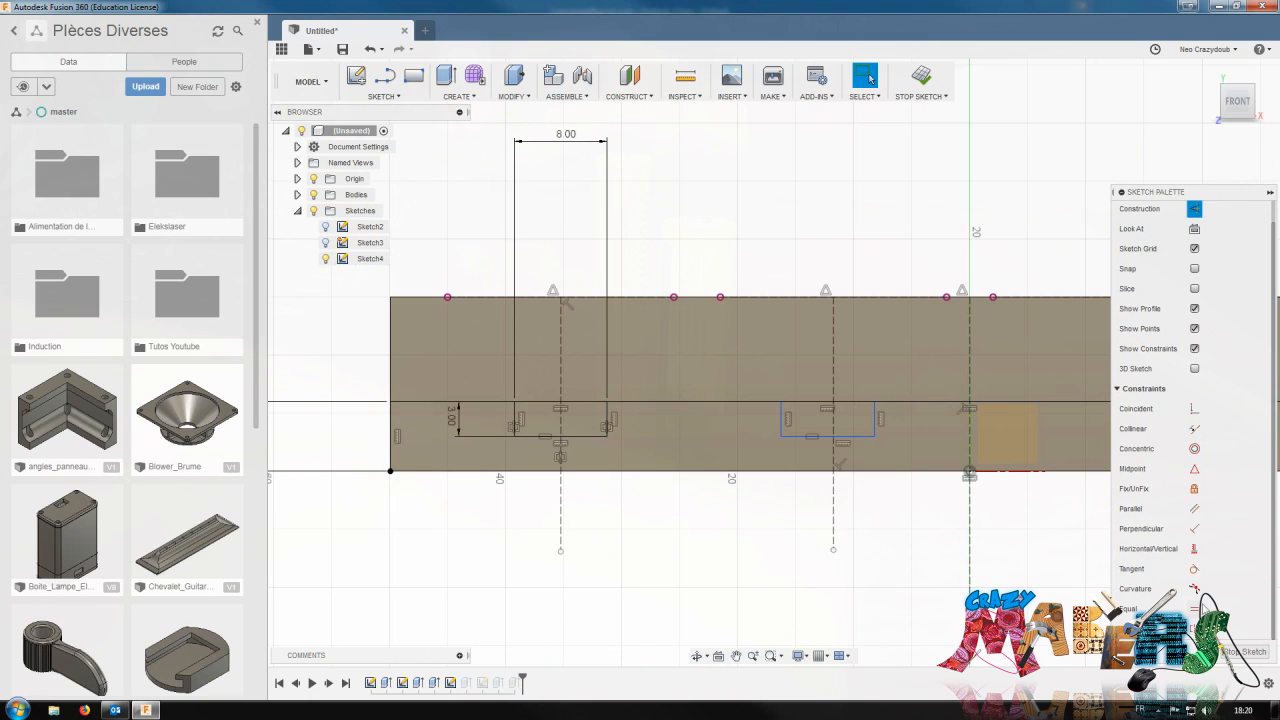
left_click(782, 438)
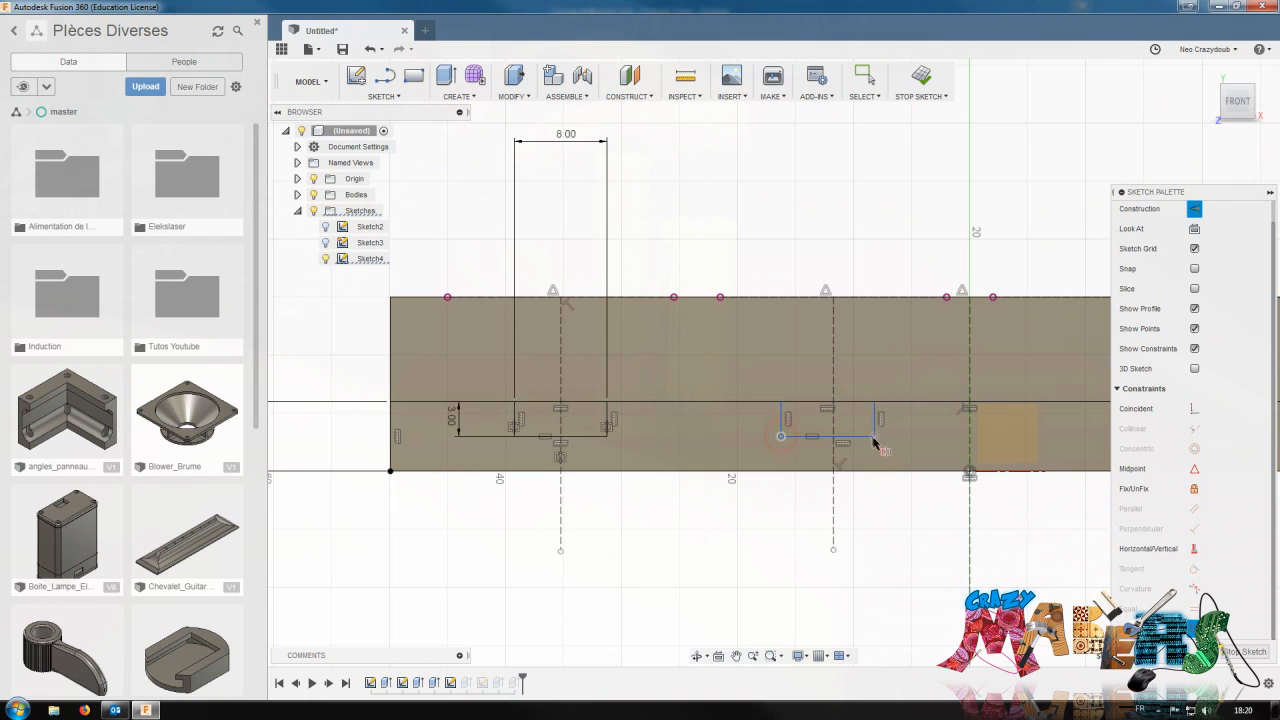
left_click(831, 501)
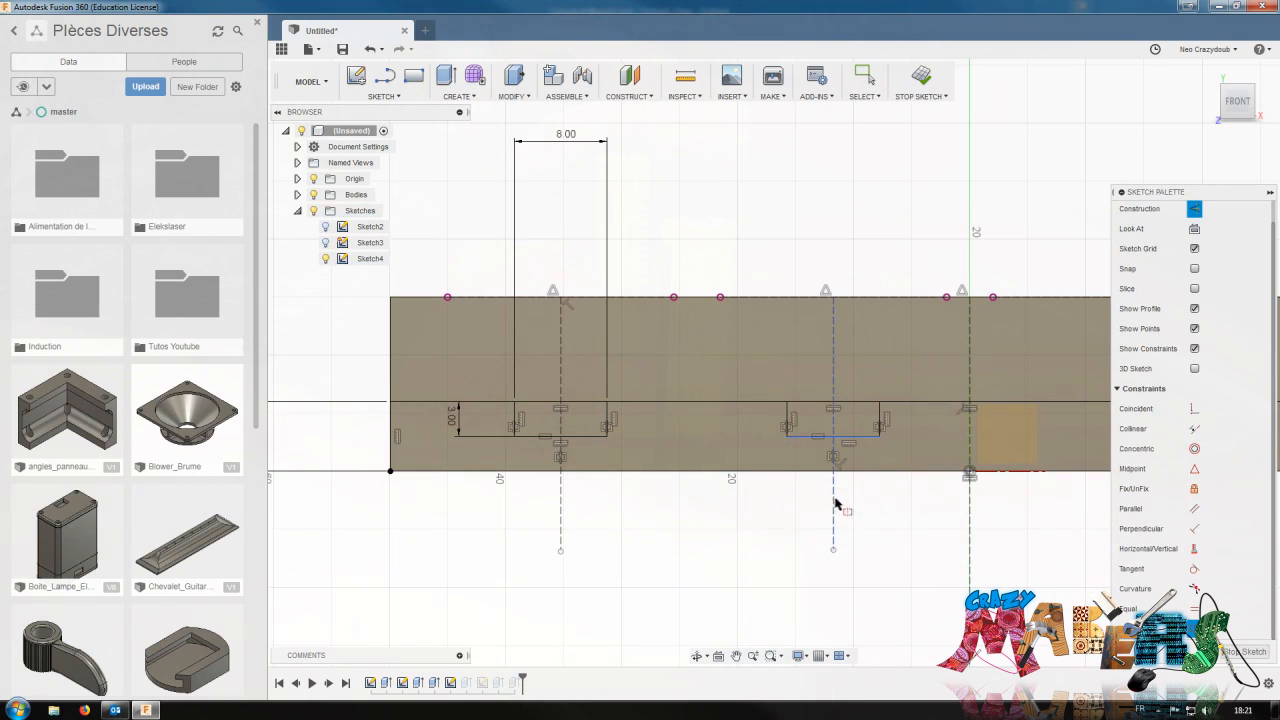
Mirror both notch rectangles about the body's central vertical construction line and finish the sketch
double_click(881, 416)
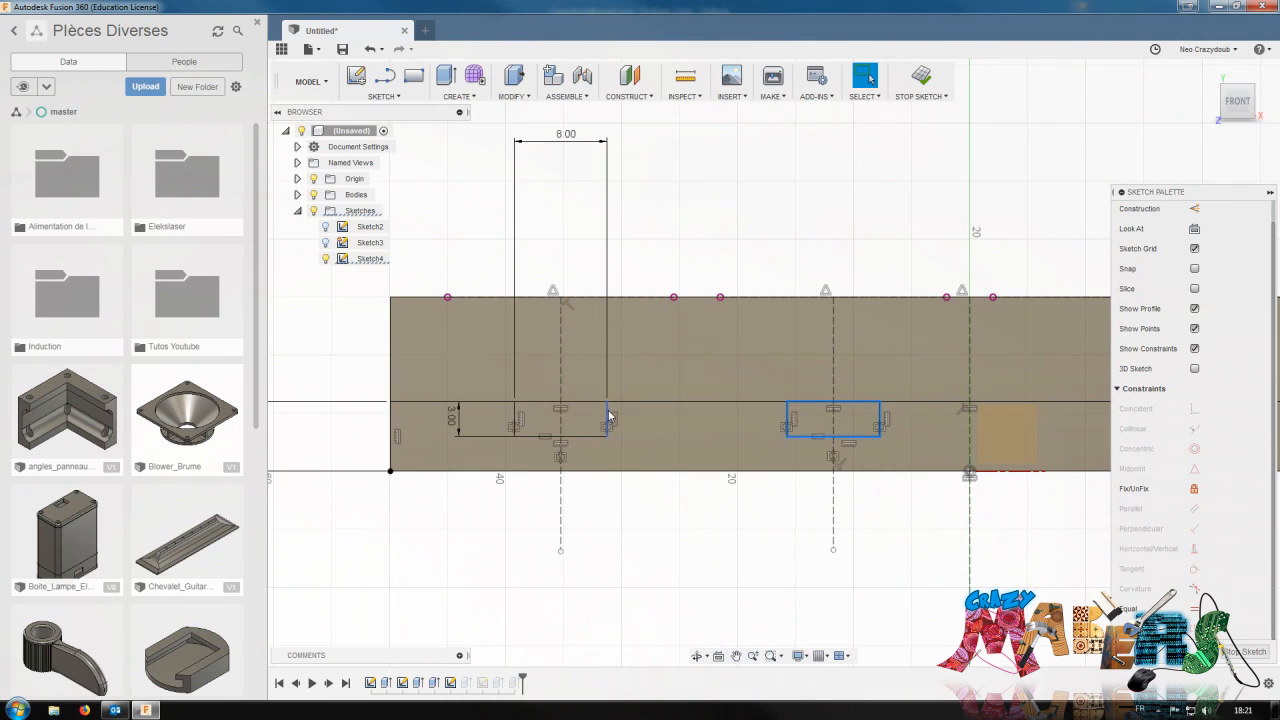
scroll(758, 530, "down", 3)
middle_click_drag(645, 571, 360, 545)
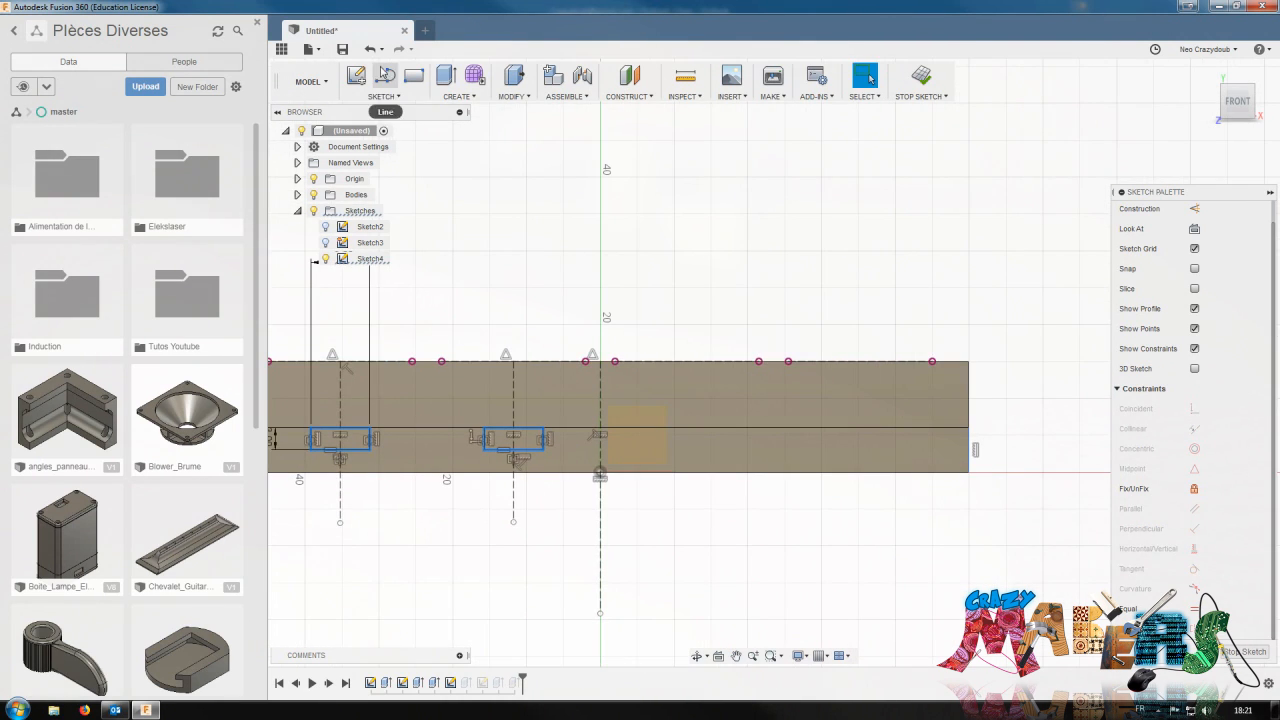
left_click(400, 99)
left_click(371, 380)
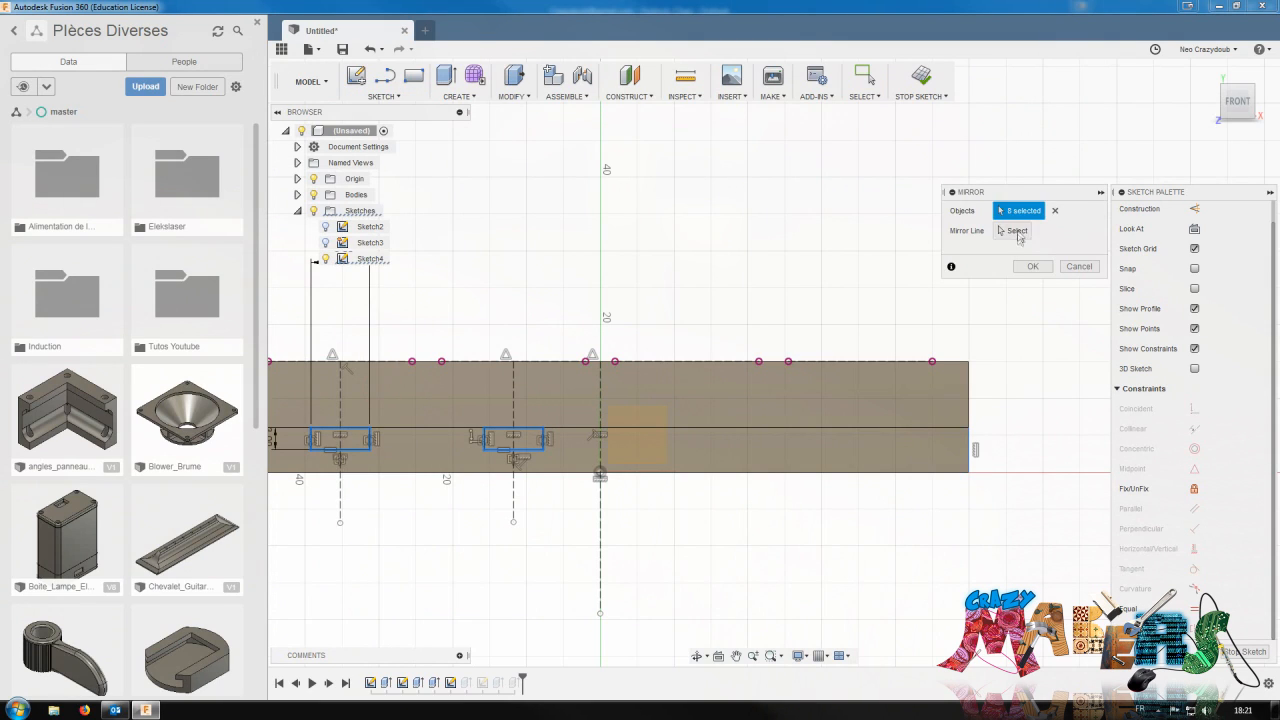
left_click(600, 516)
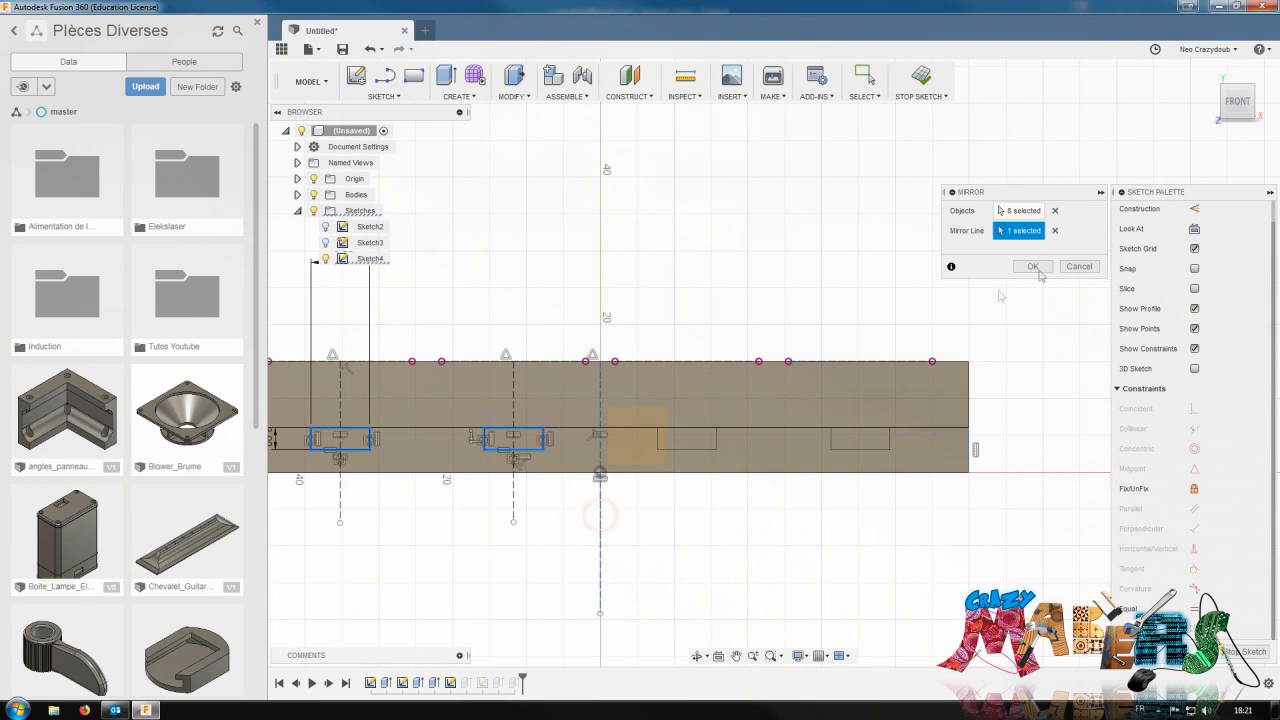
left_click(1033, 267)
left_click(1244, 653)
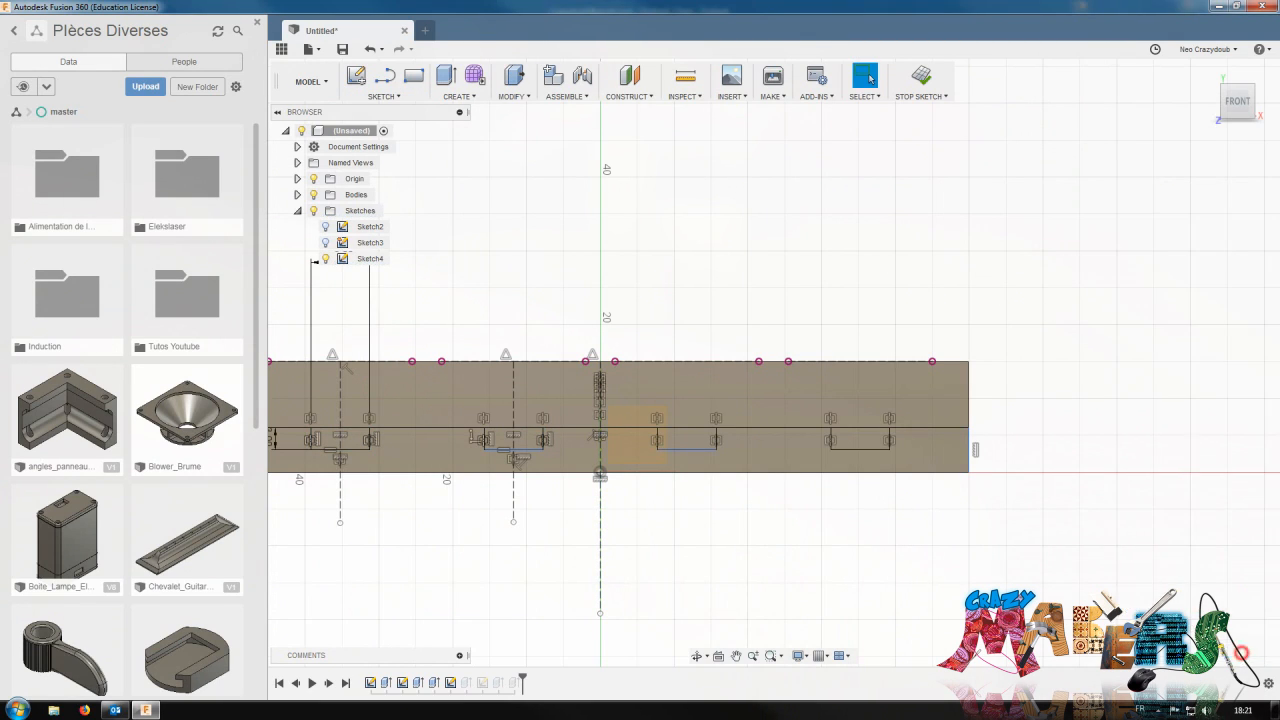
Show Sketch4 with the notch rectangles on the finished body
left_click_drag(1225, 118, 1205, 129)
middle_click_drag(783, 460, 954, 437)
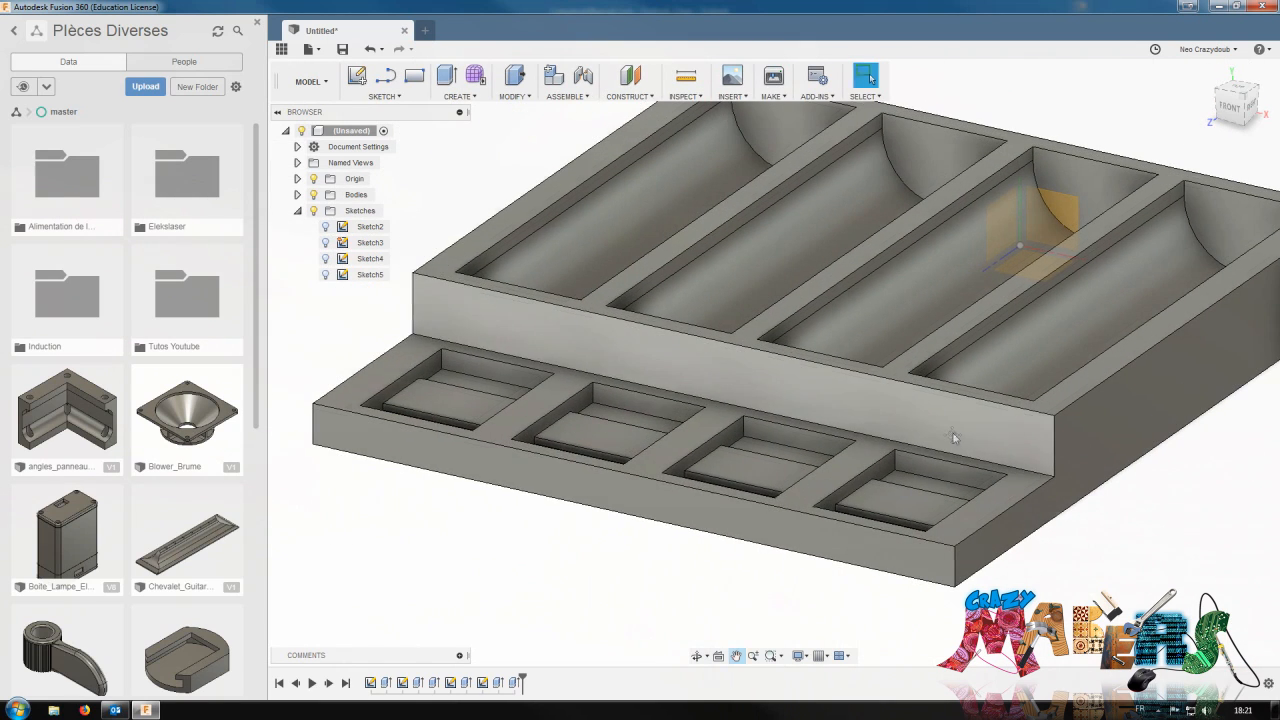
left_click(325, 259)
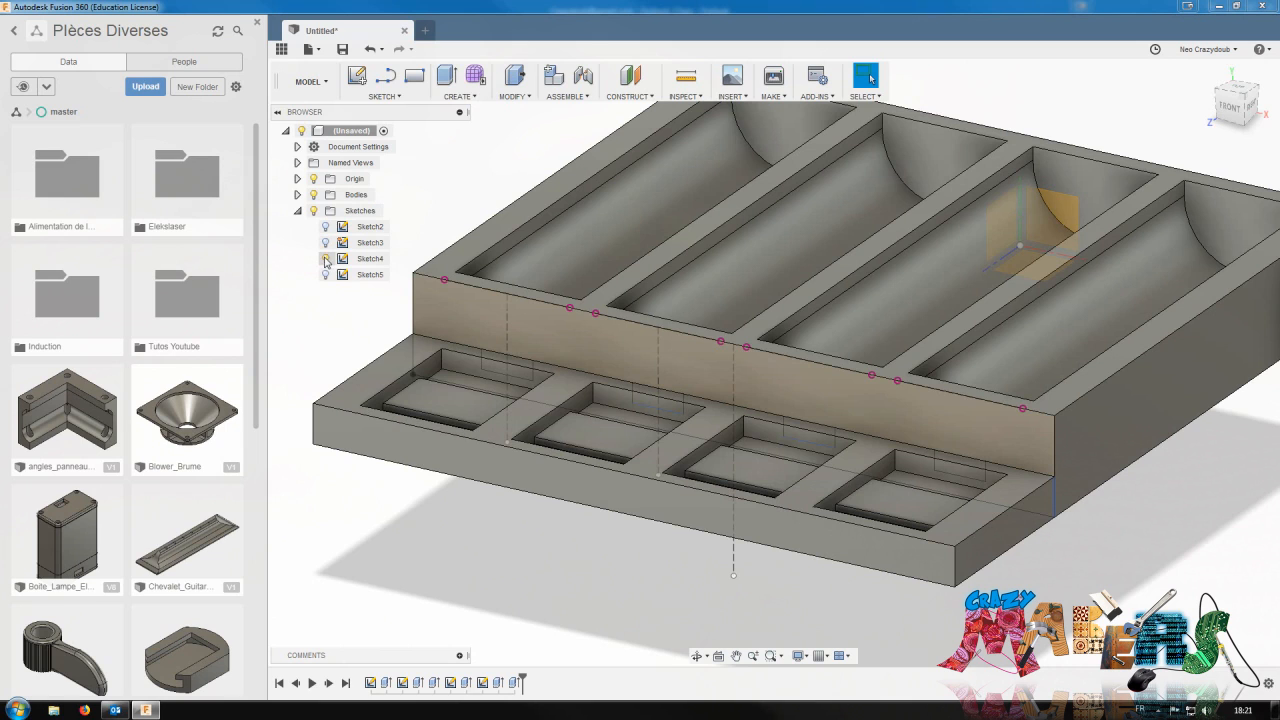
left_click(315, 195)
left_click(520, 370)
left_click(808, 432)
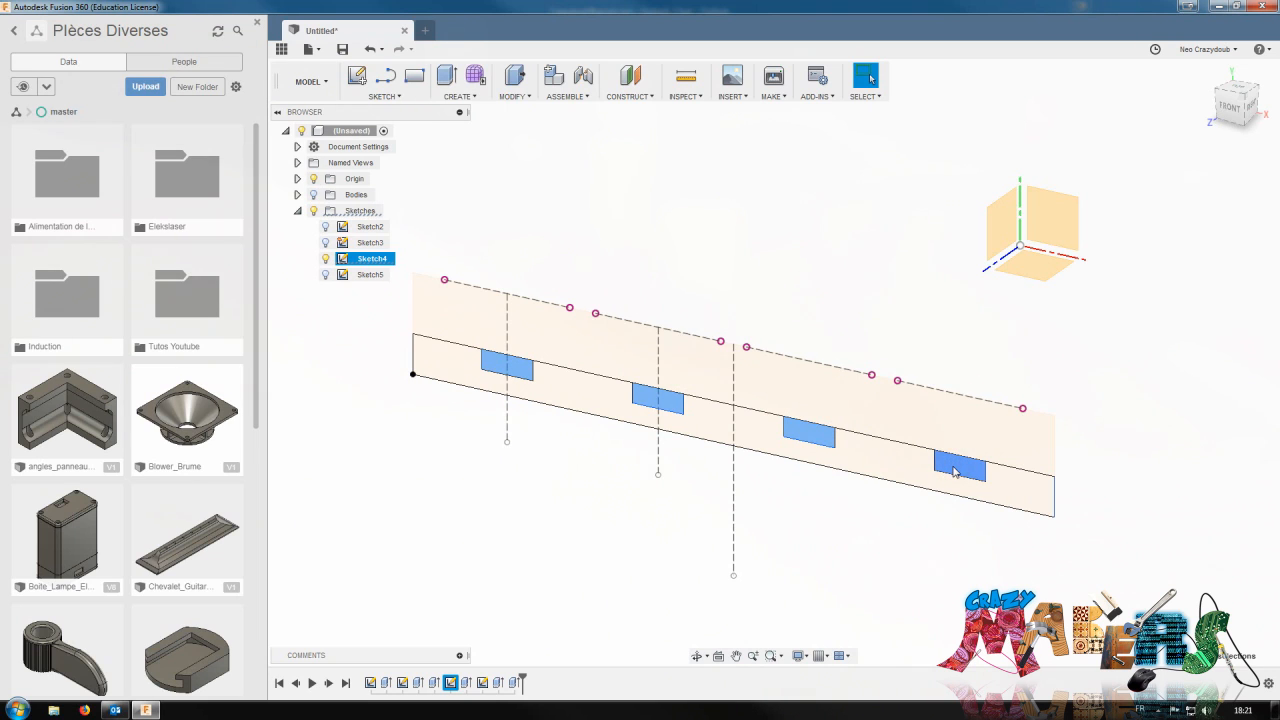
left_click(314, 195)
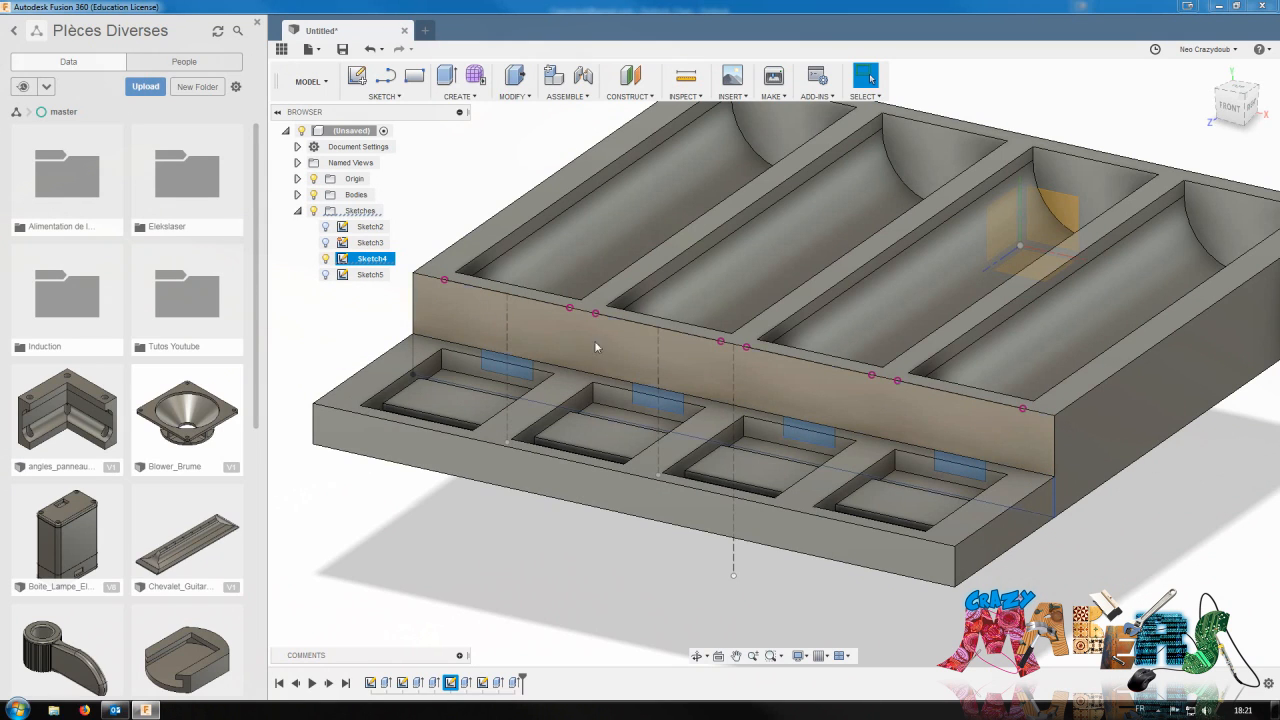
key("e")
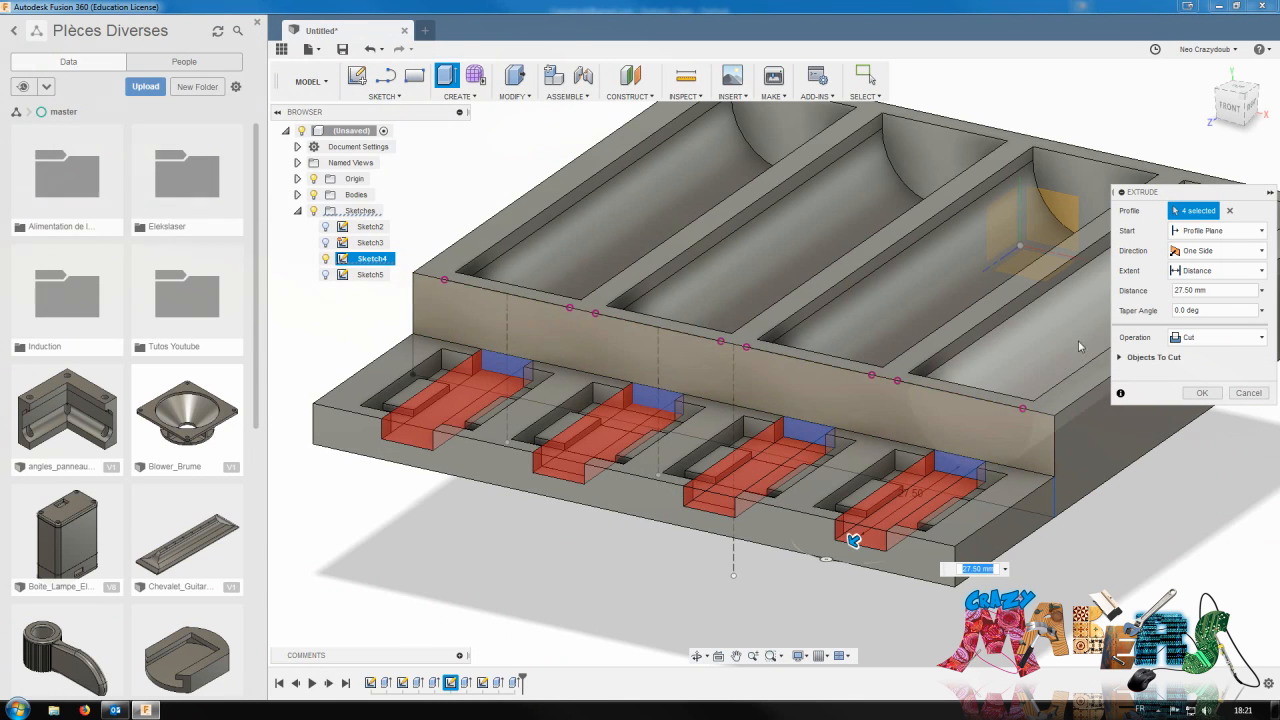
left_click(1210, 231)
left_click(1203, 281)
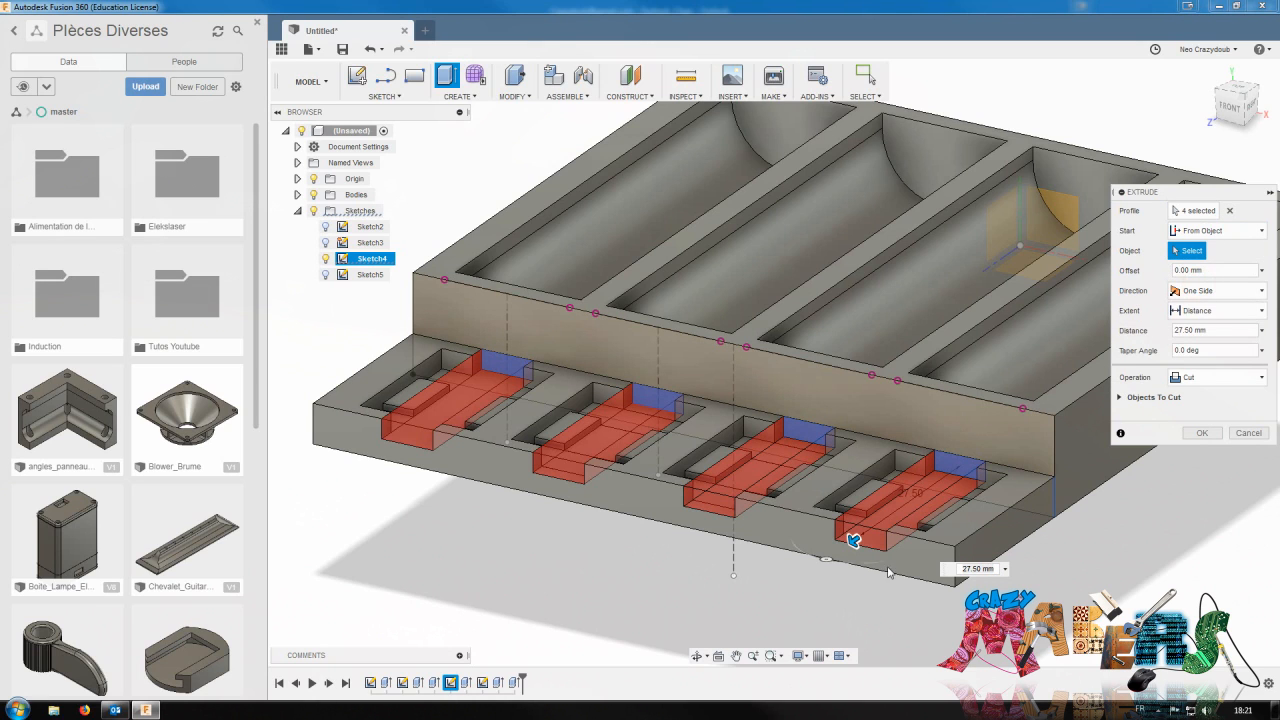
left_click(853, 529)
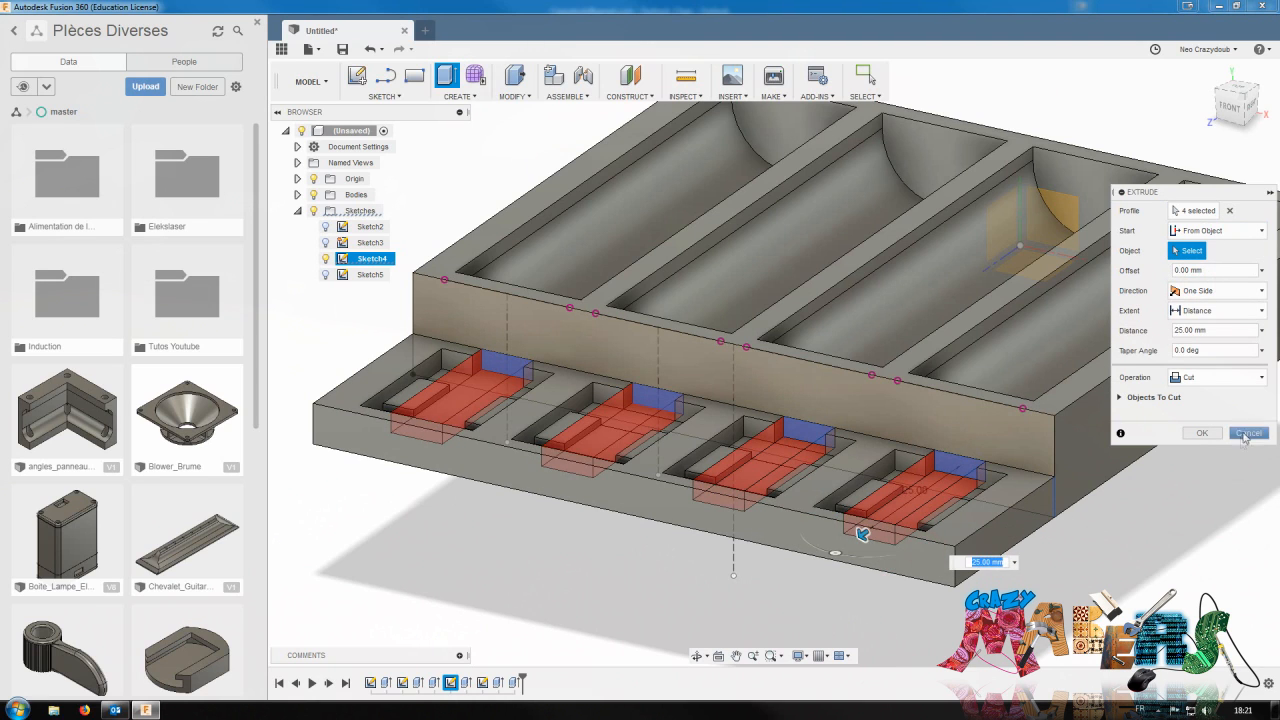
key("Return")
left_click(458, 310)
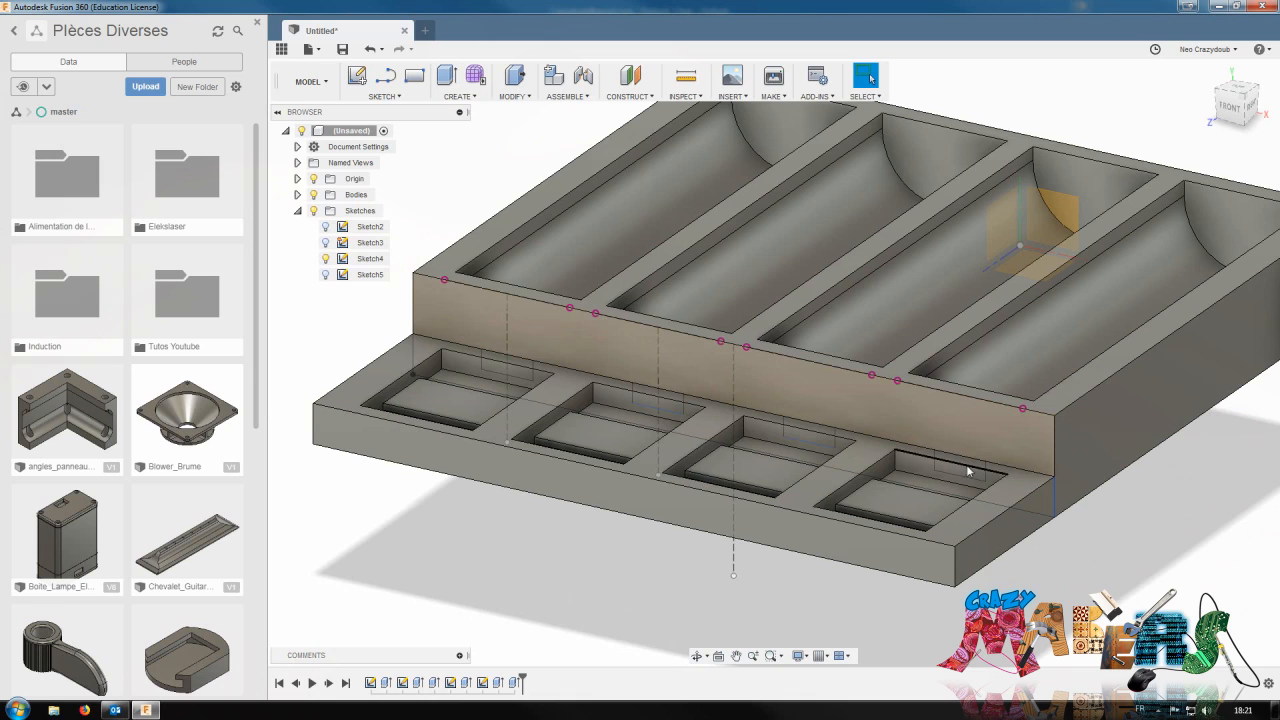
Hide the bodies, select the four notch rectangles of Sketch4, and show the bodies again
left_click(313, 194)
left_click(512, 367)
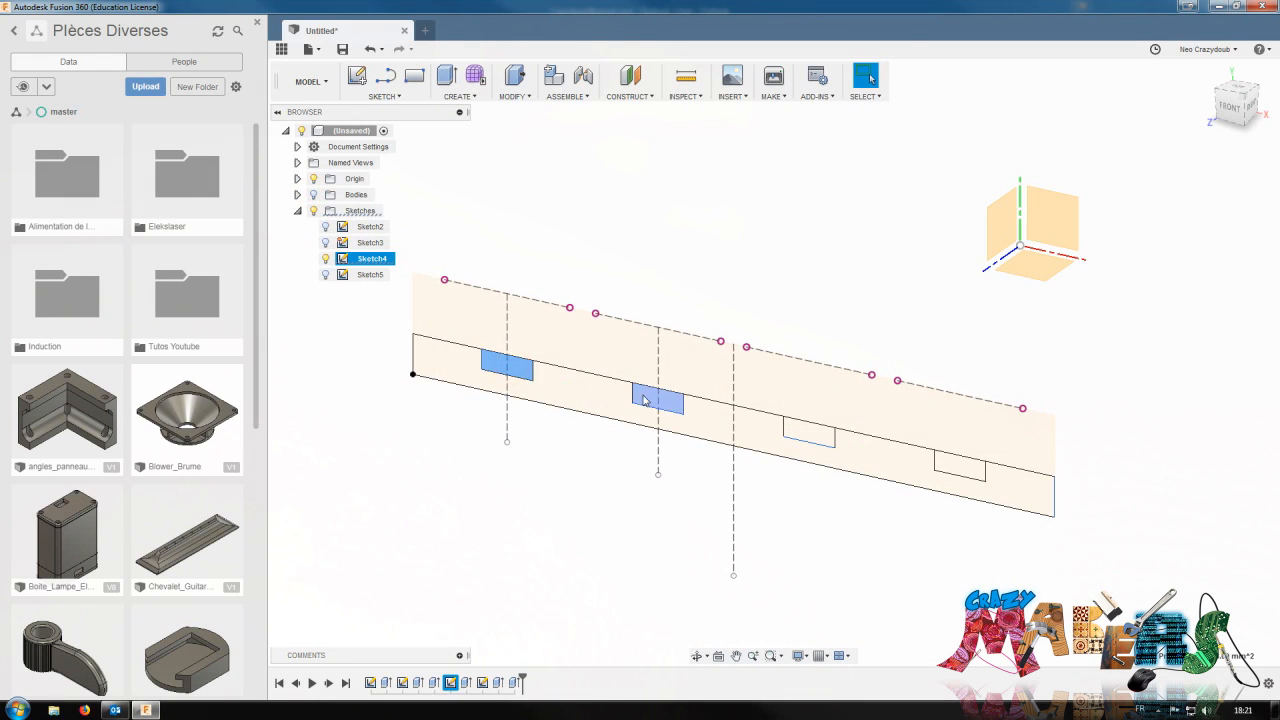
left_click(787, 433)
left_click(958, 466)
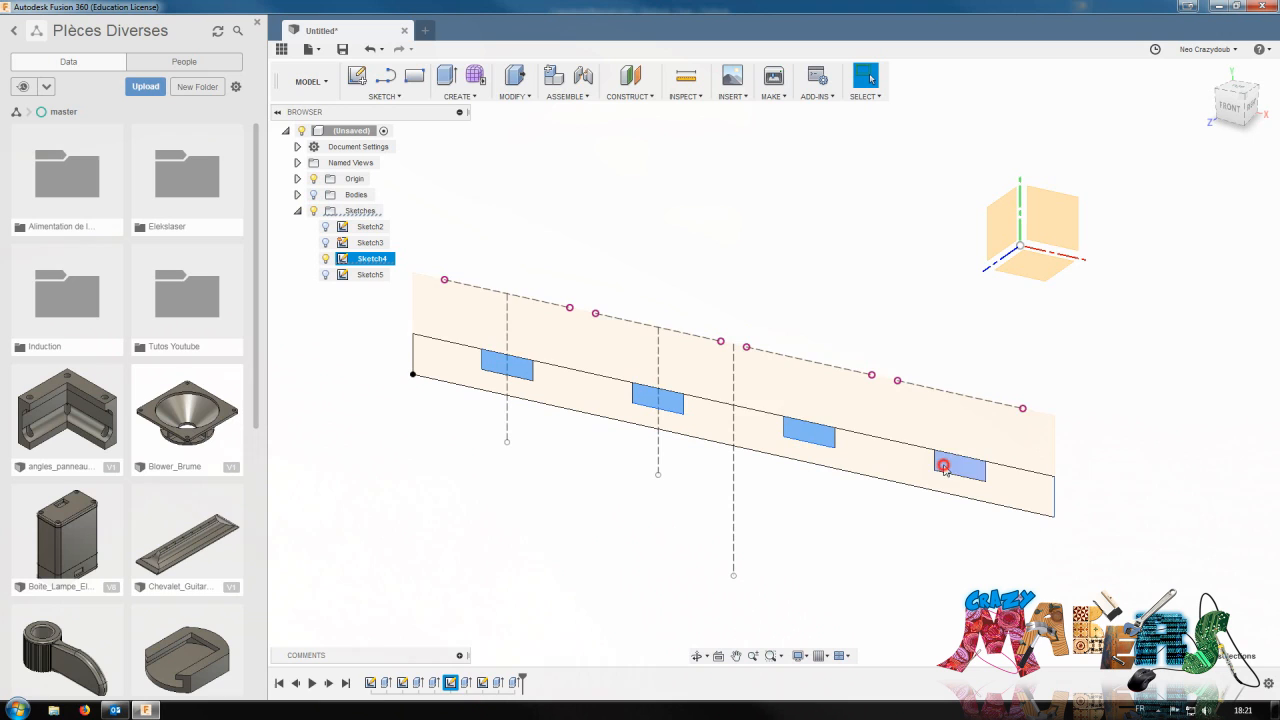
left_click(315, 195)
Extrude the four notch profiles inward as a cut starting from the ledge's front face
key("q")
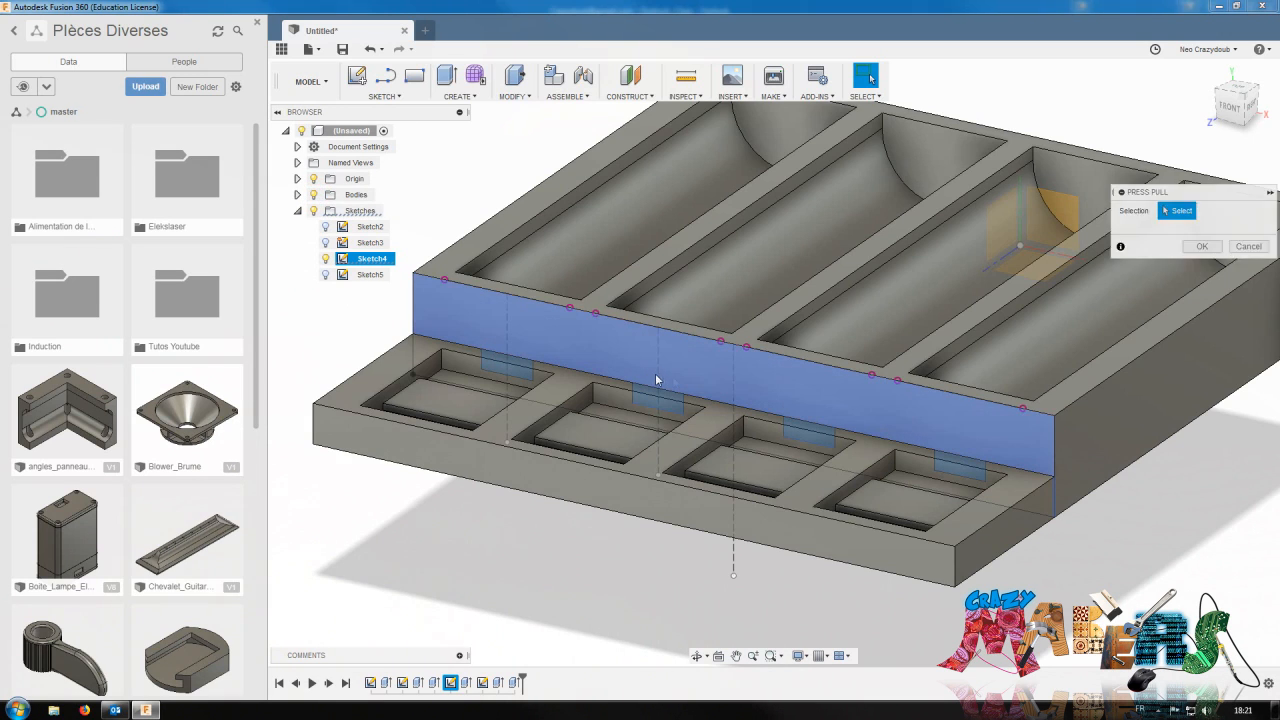
left_click(1214, 232)
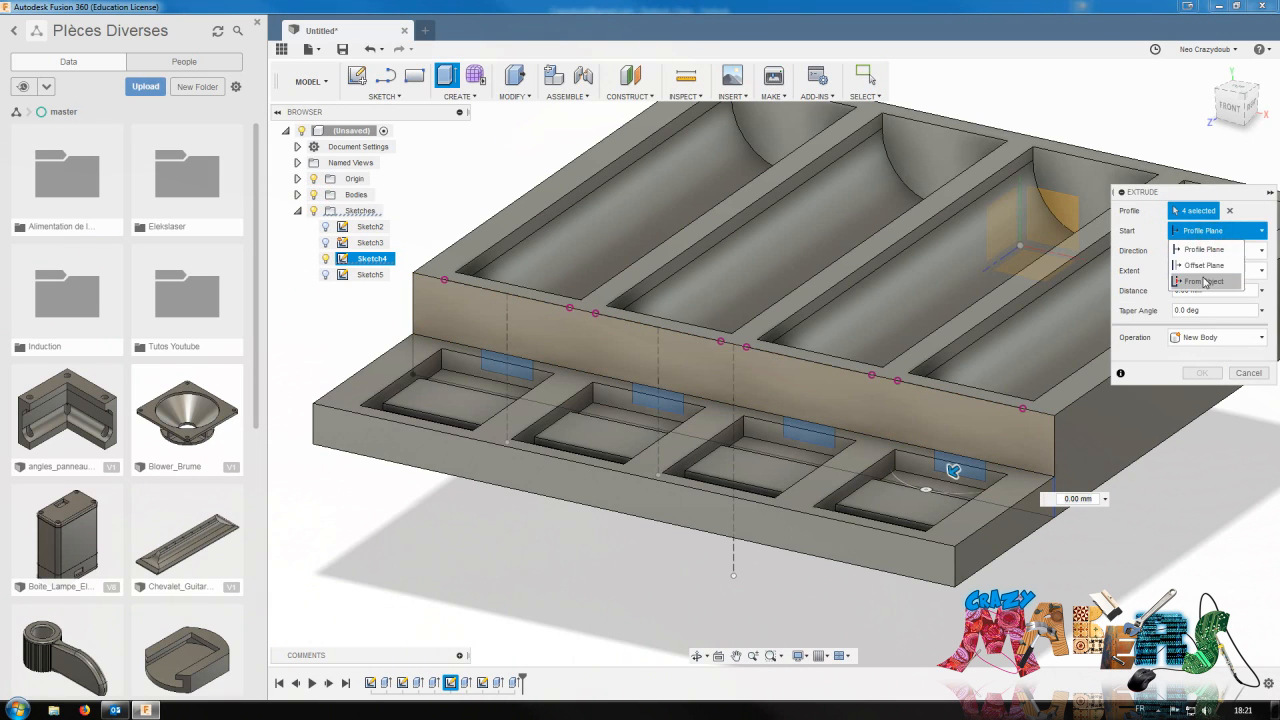
left_click(1204, 283)
left_click(910, 557)
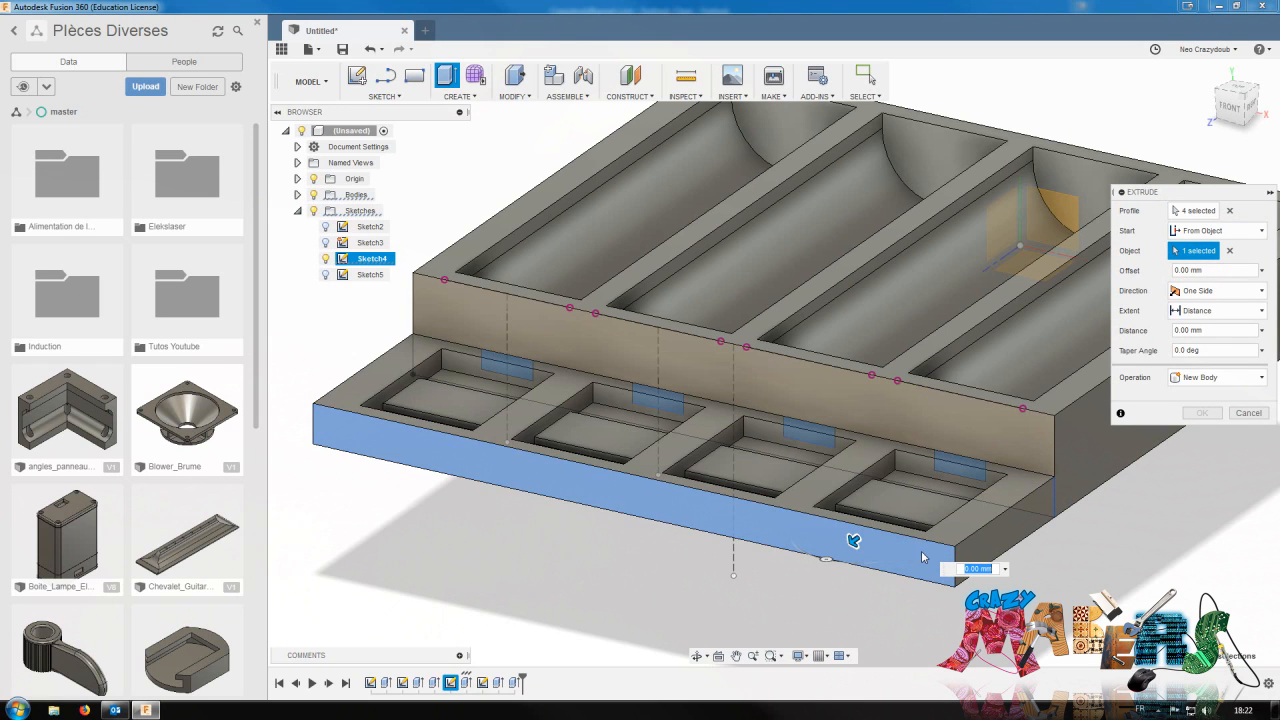
left_click_drag(853, 538, 878, 520)
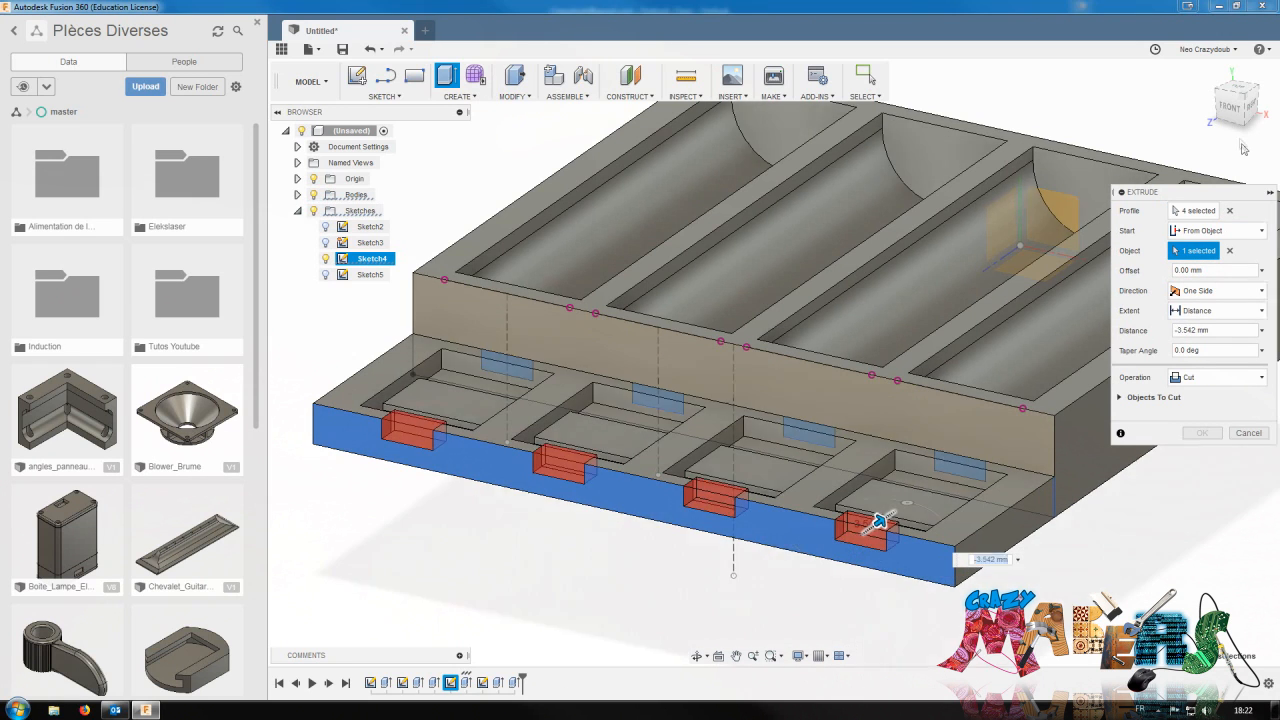
Set the cut's extent to the inner front wall of the ledge pockets and complete the extrusion
mouse_move(1237, 117)
left_mouse_down()
mouse_move(1155, 88)
mouse_move(1150, 122)
left_mouse_up()
left_click(1207, 313)
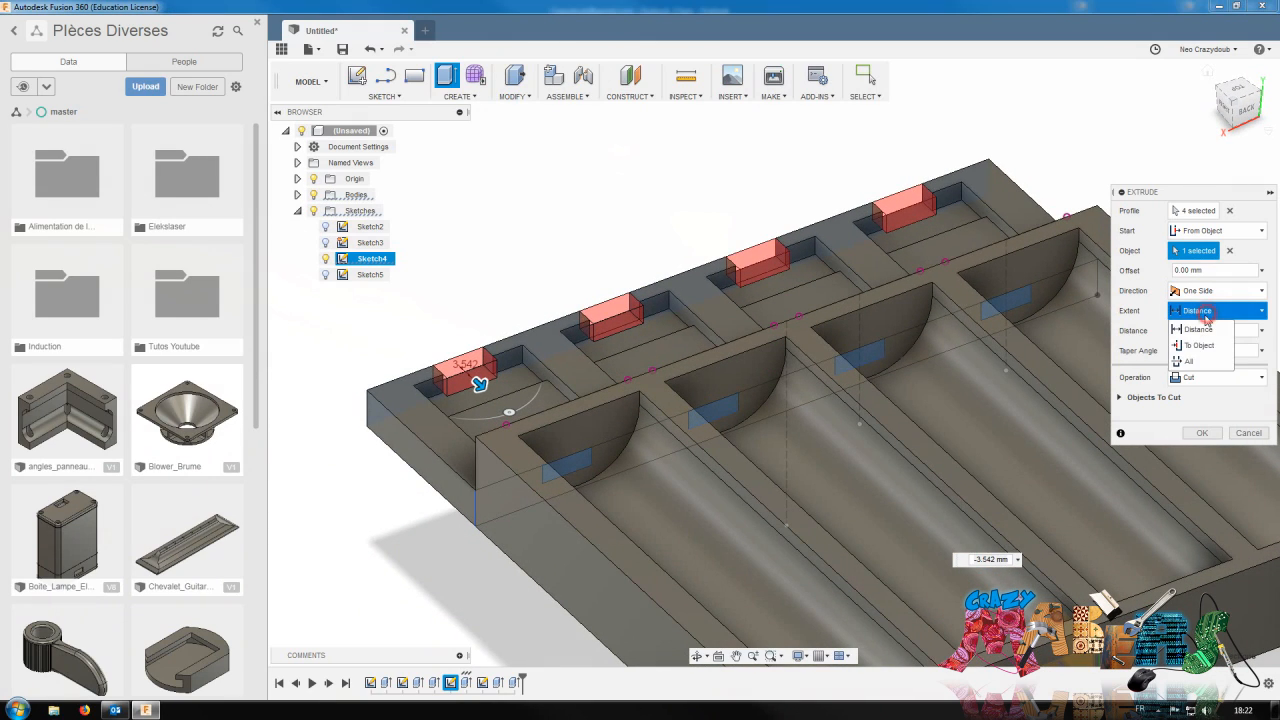
left_click(1200, 345)
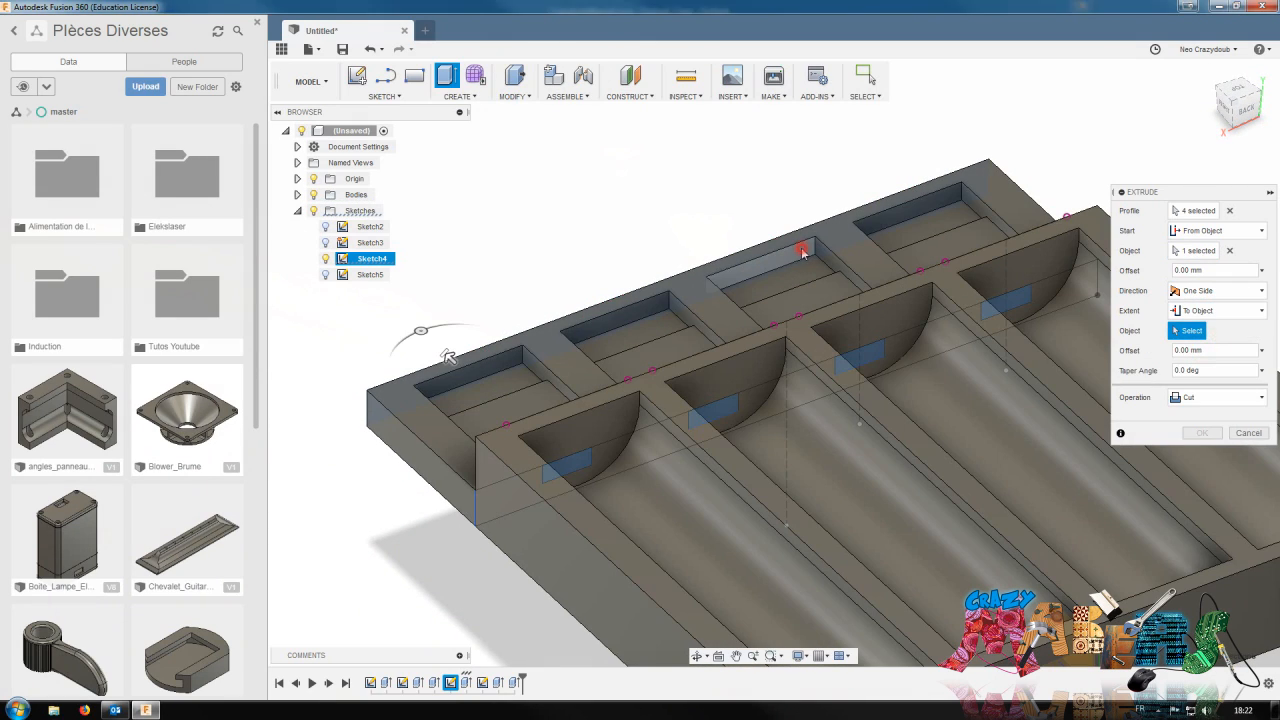
left_click(802, 254)
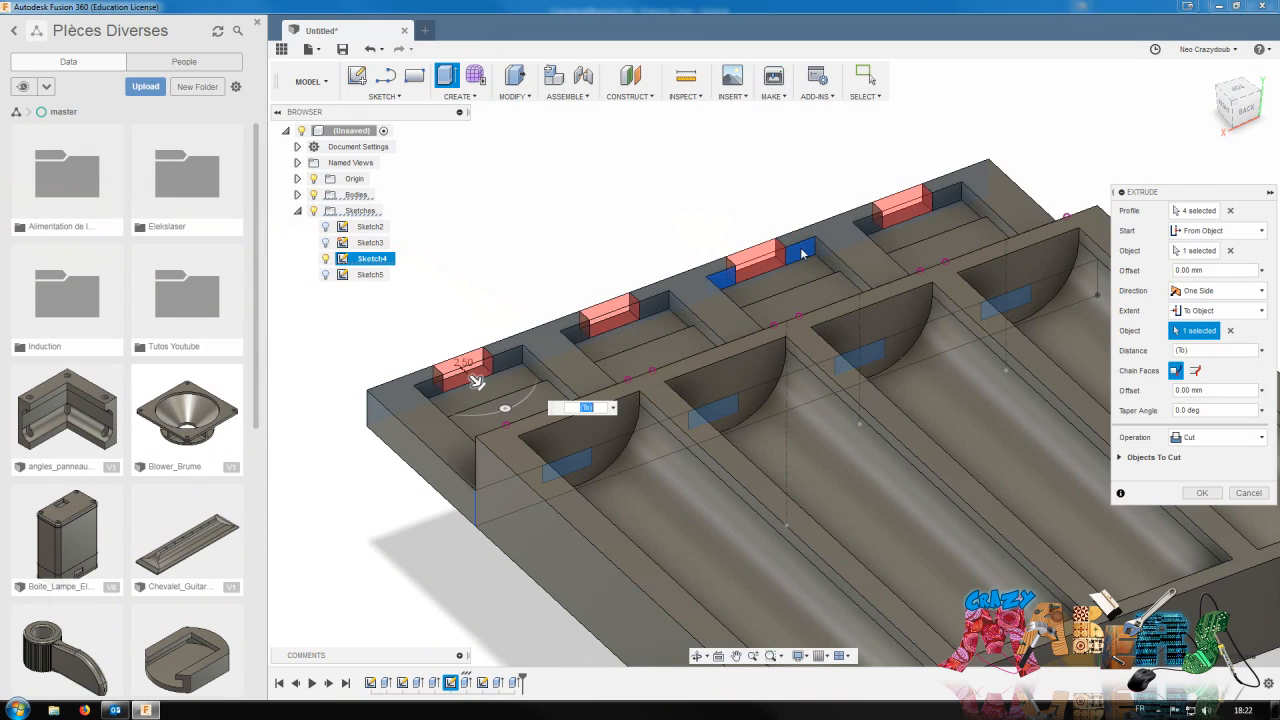
left_click(1204, 492)
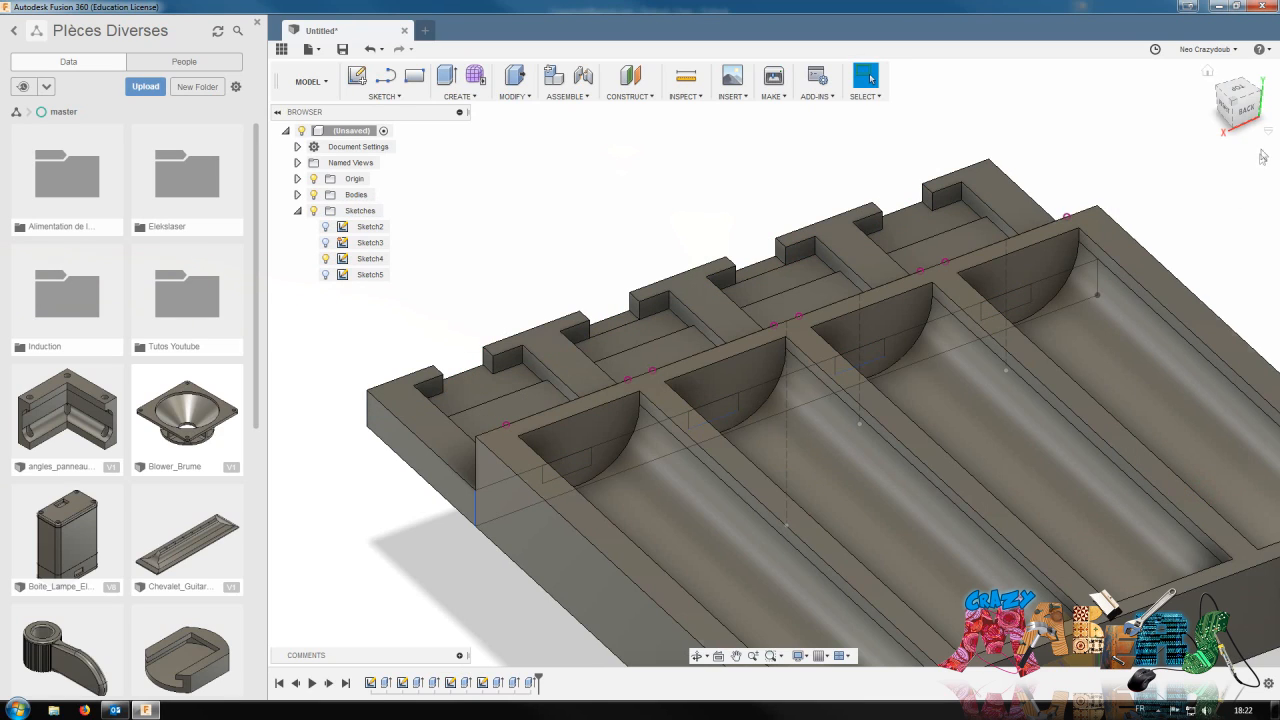
Reopen Sketch4 for editing and set the first notch rectangle's height to 2 mm
left_click(1243, 108)
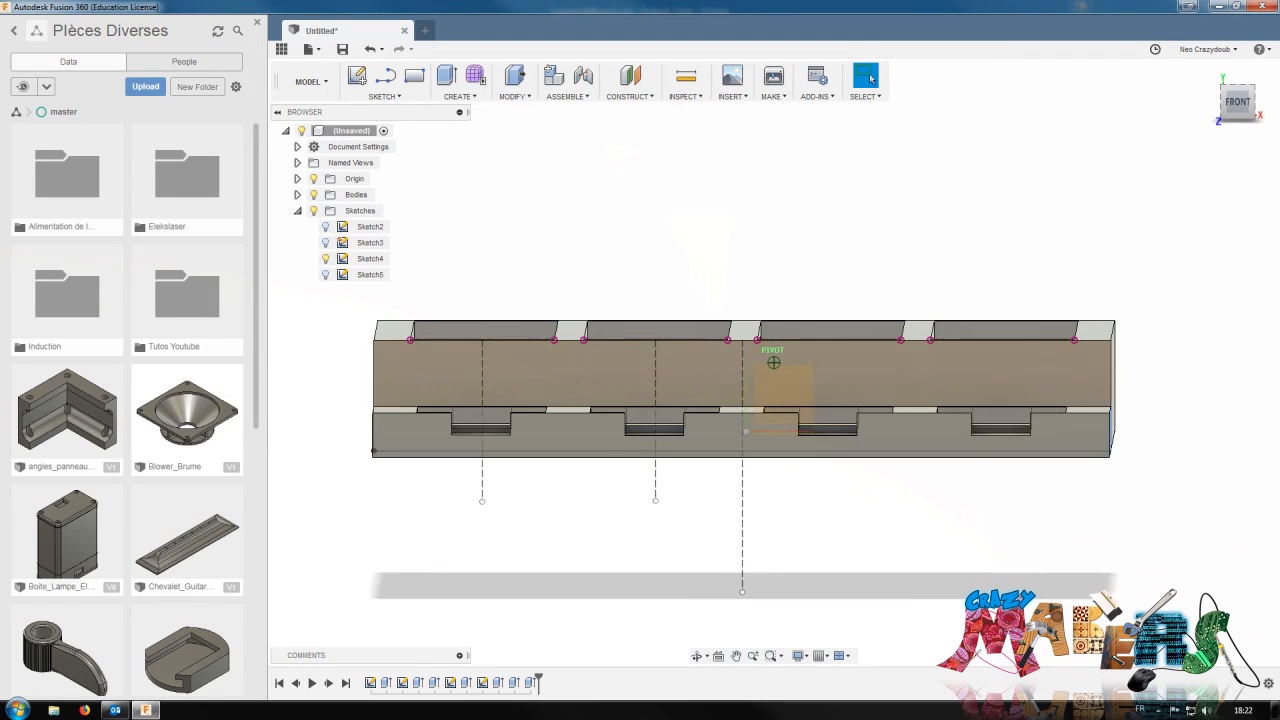
left_click_drag(1234, 117, 1226, 127)
scroll(820, 451, "down", 2)
scroll(826, 420, "up", 6)
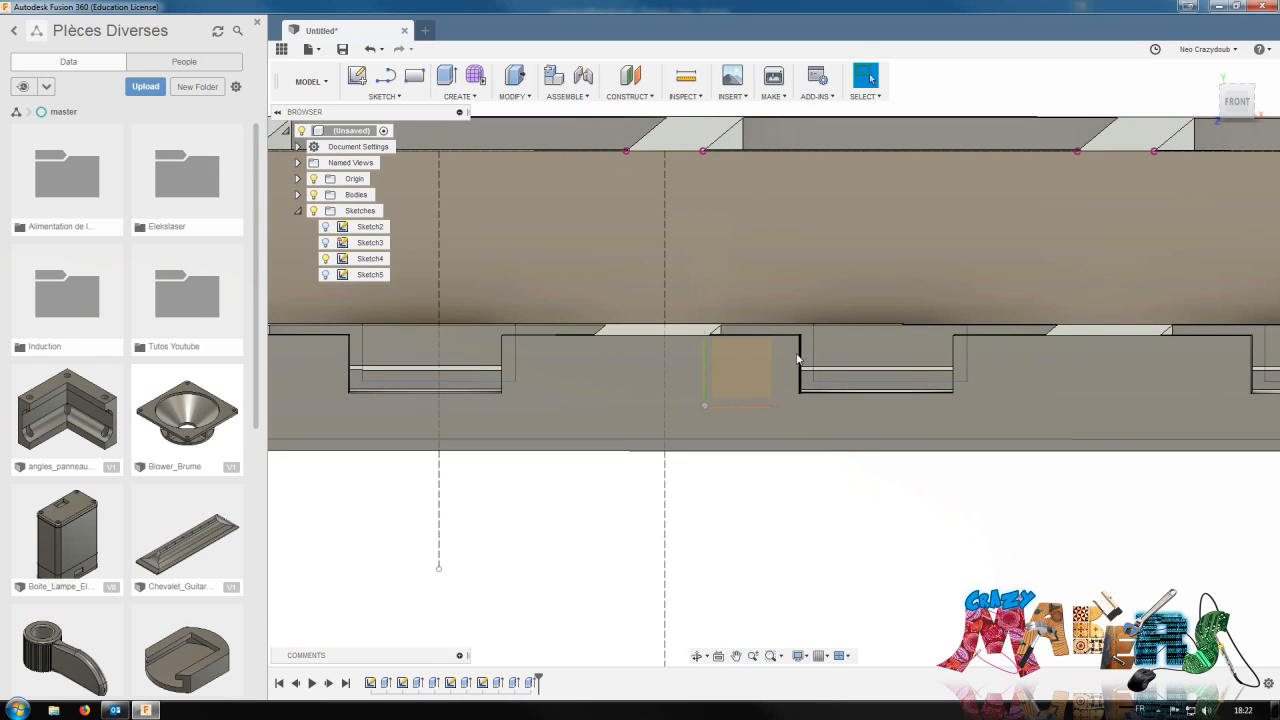
middle_click_drag(857, 378, 759, 390, "shift")
scroll(760, 390, "down", 3)
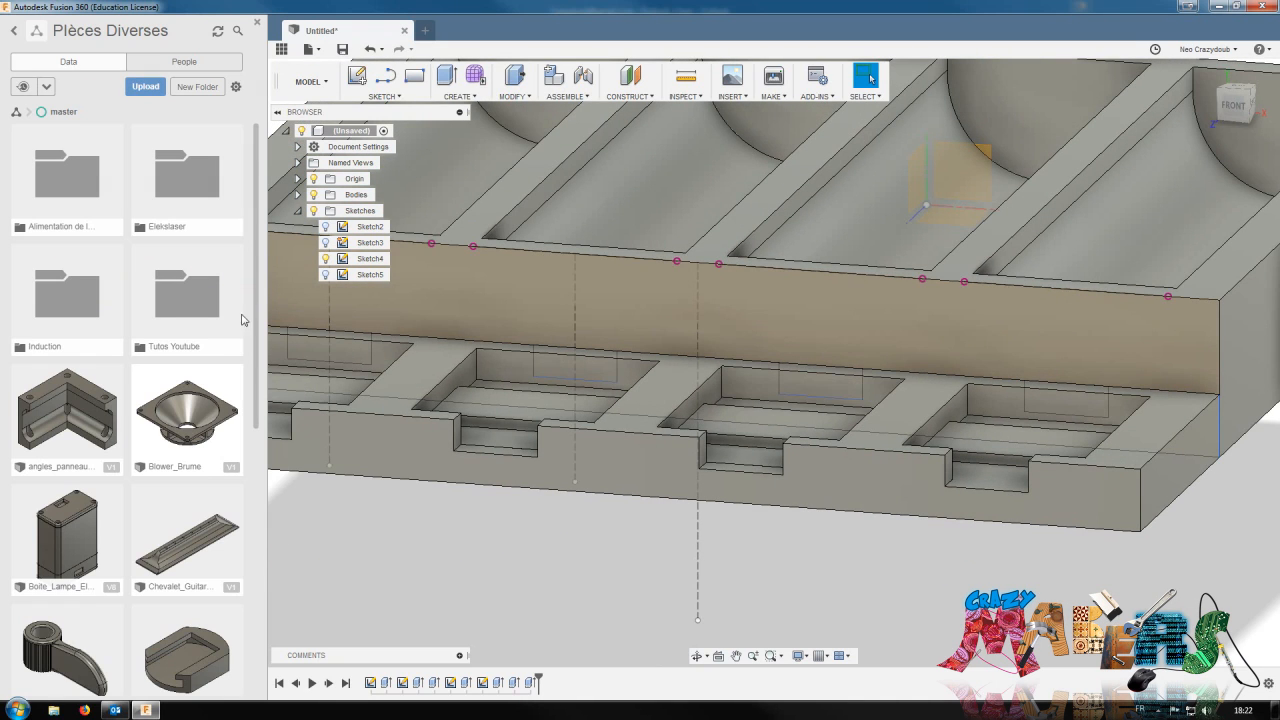
right_click(366, 260)
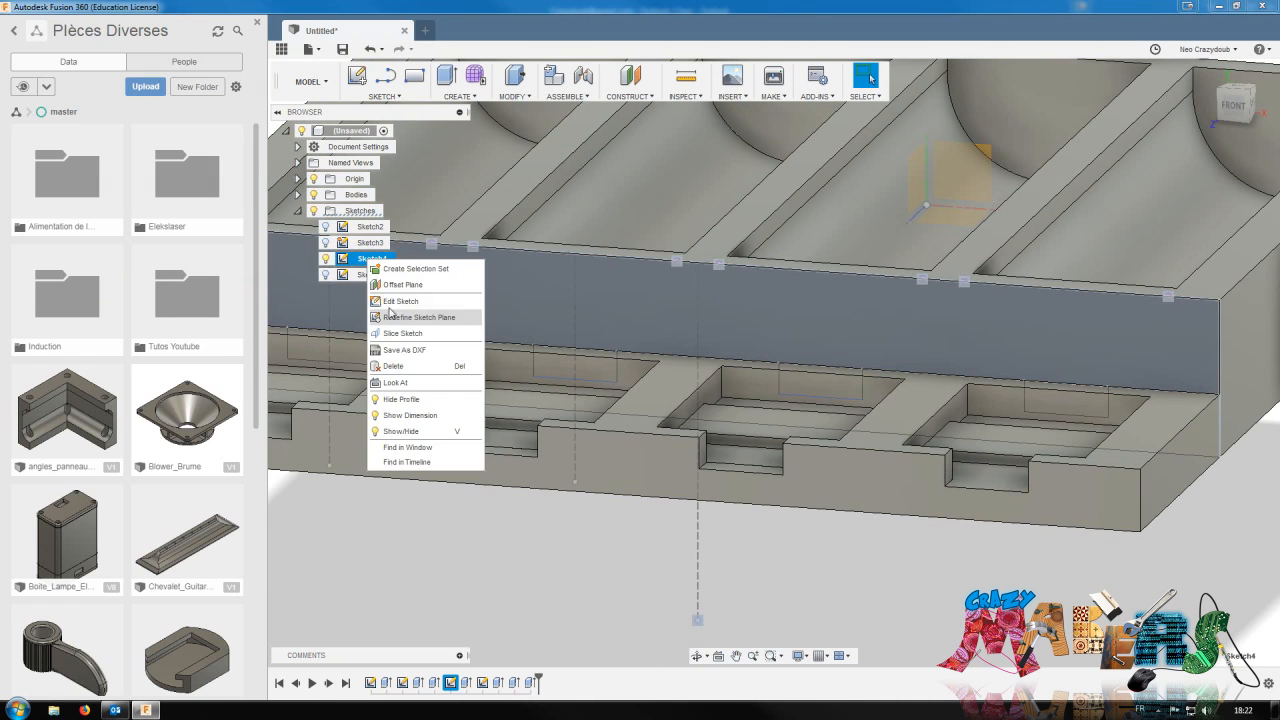
left_click(389, 303)
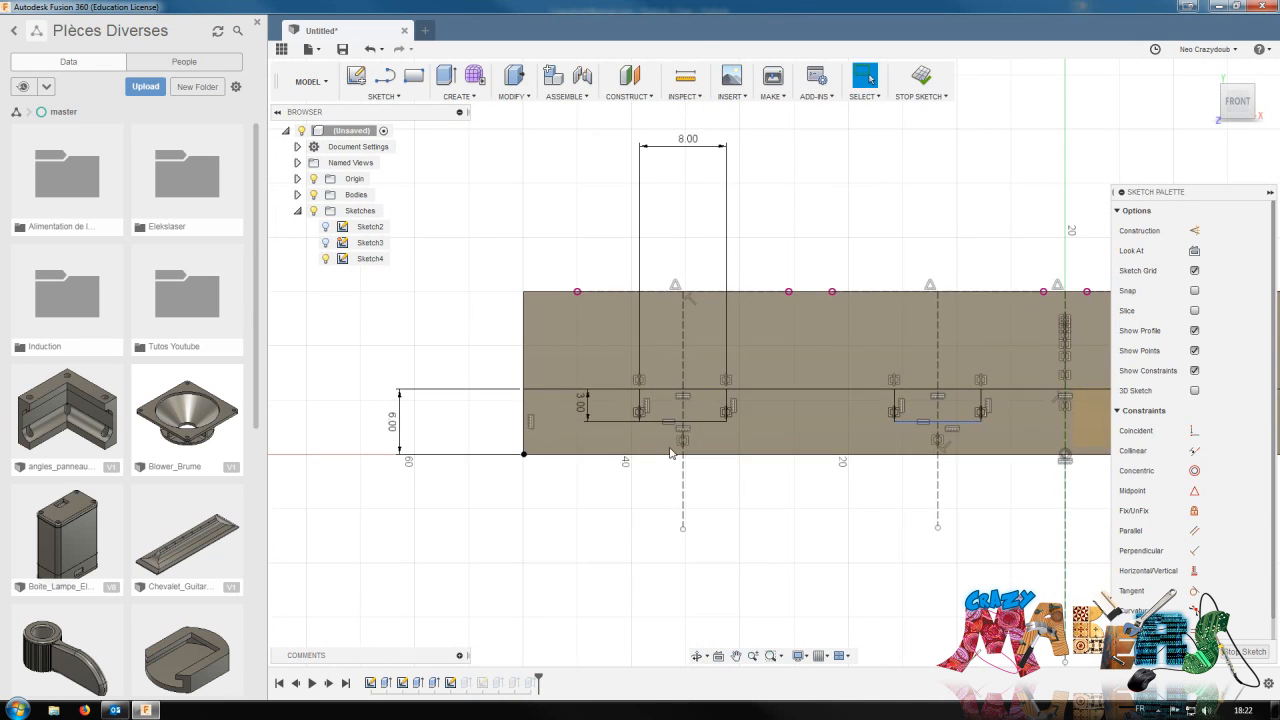
double_click(571, 400)
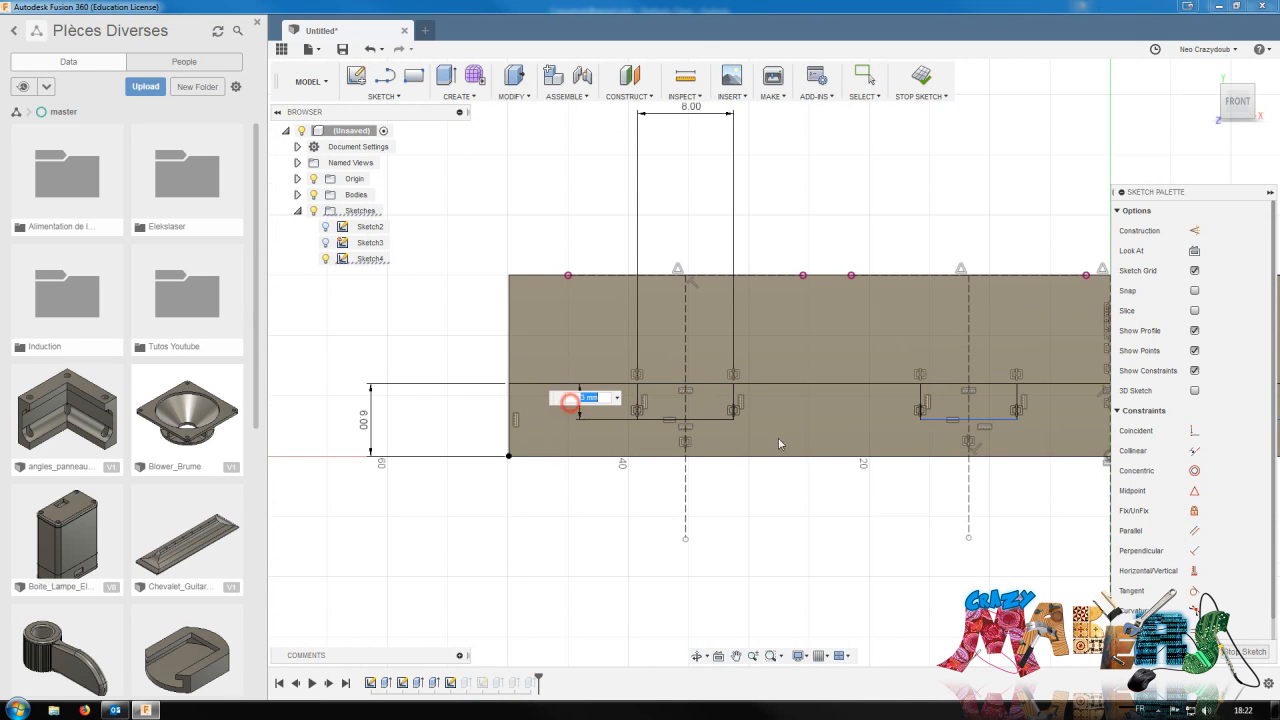
type("2")
key("Return")
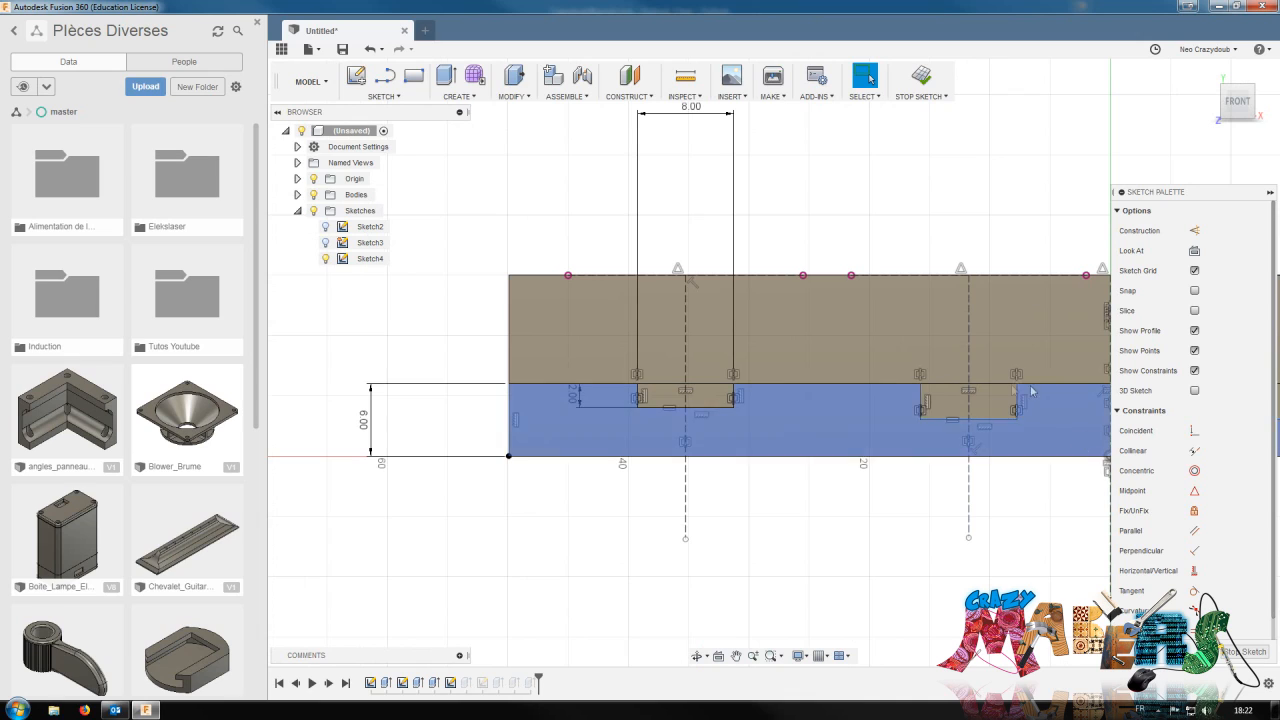
Dimension the second notch rectangle's height at 2 mm
double_click(895, 407)
type("2")
key("Return")
scroll(895, 405, "down", 5)
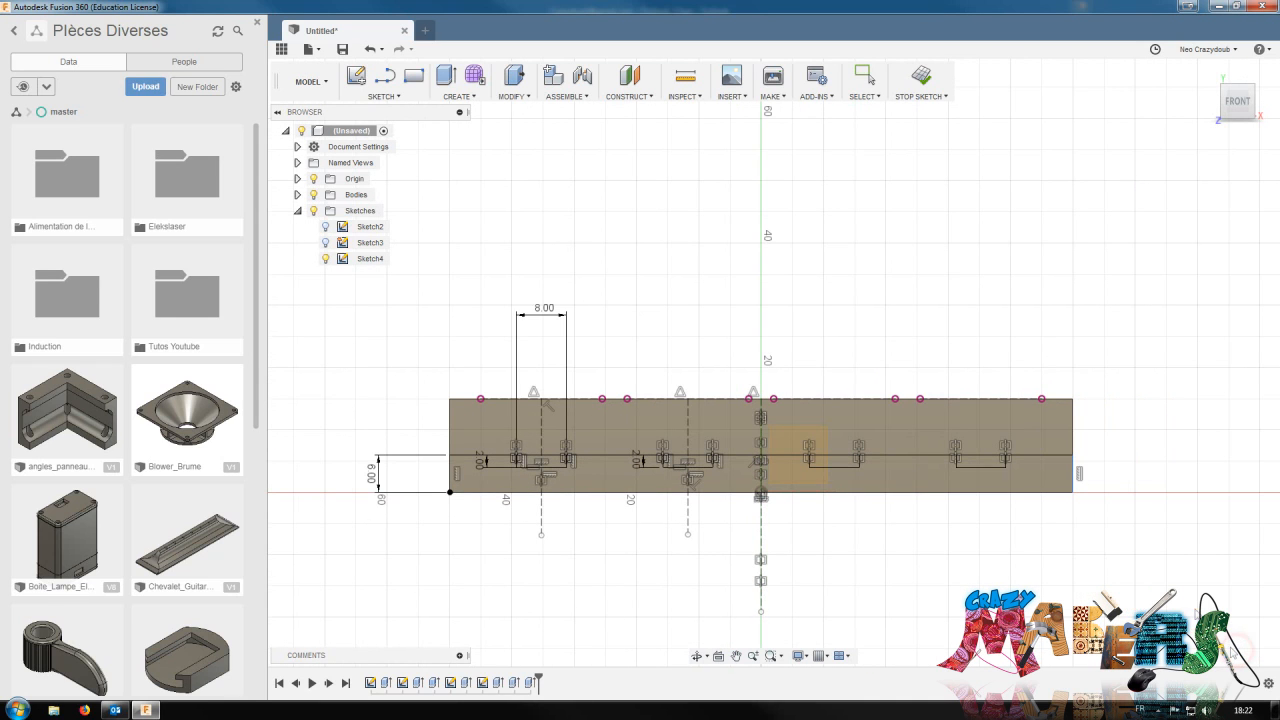
Finish the sketch edit and hide Sketch4
left_click(1243, 651)
middle_click_drag(1040, 407, 985, 400, "shift")
scroll(884, 560, "down", 3)
scroll(886, 554, "up", 2)
left_click(324, 259)
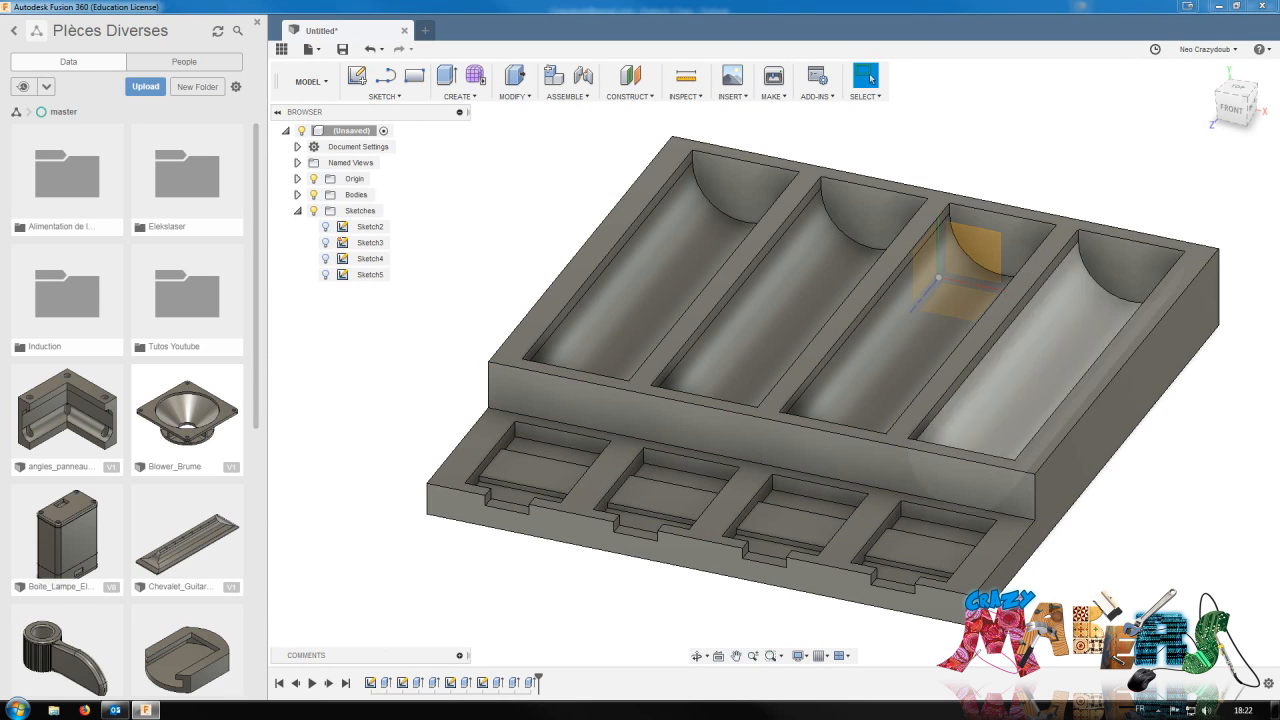
Create a new sketch on the top face surrounding the four channels
mouse_move(1227, 112)
left_mouse_down()
mouse_move(1140, 118)
mouse_move(1166, 108)
left_mouse_up()
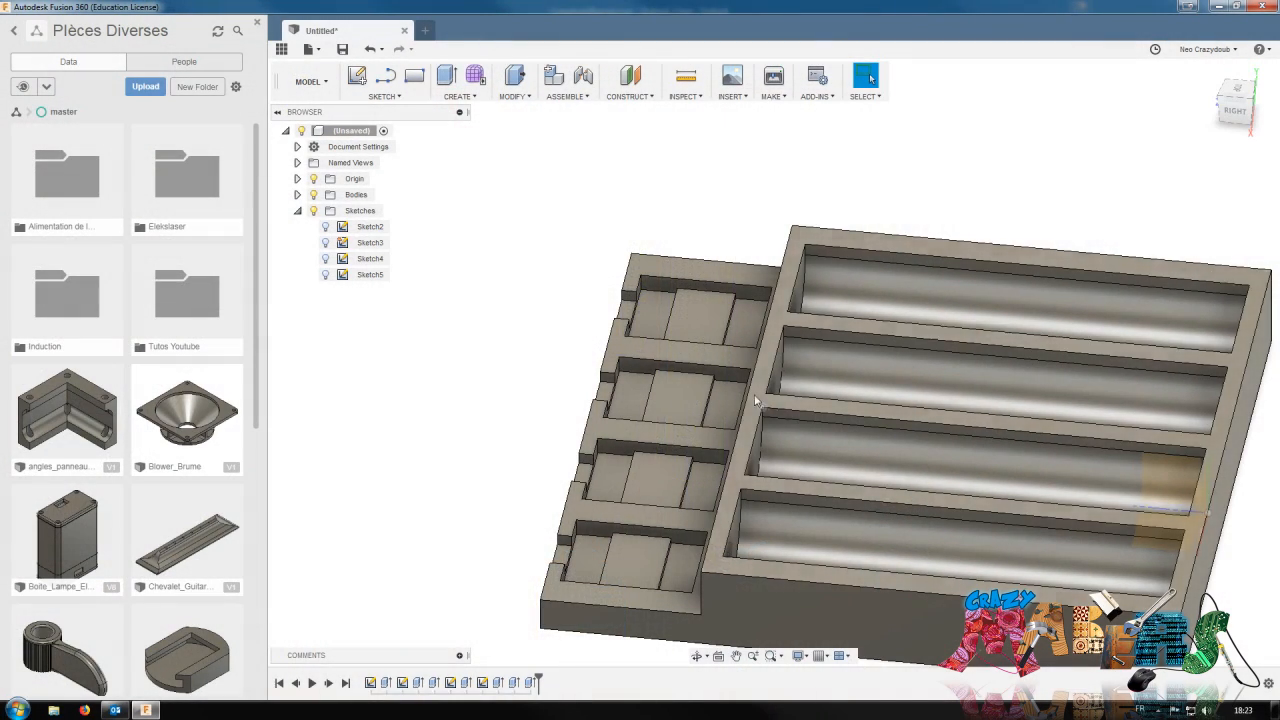
left_click(759, 386)
right_click(759, 386)
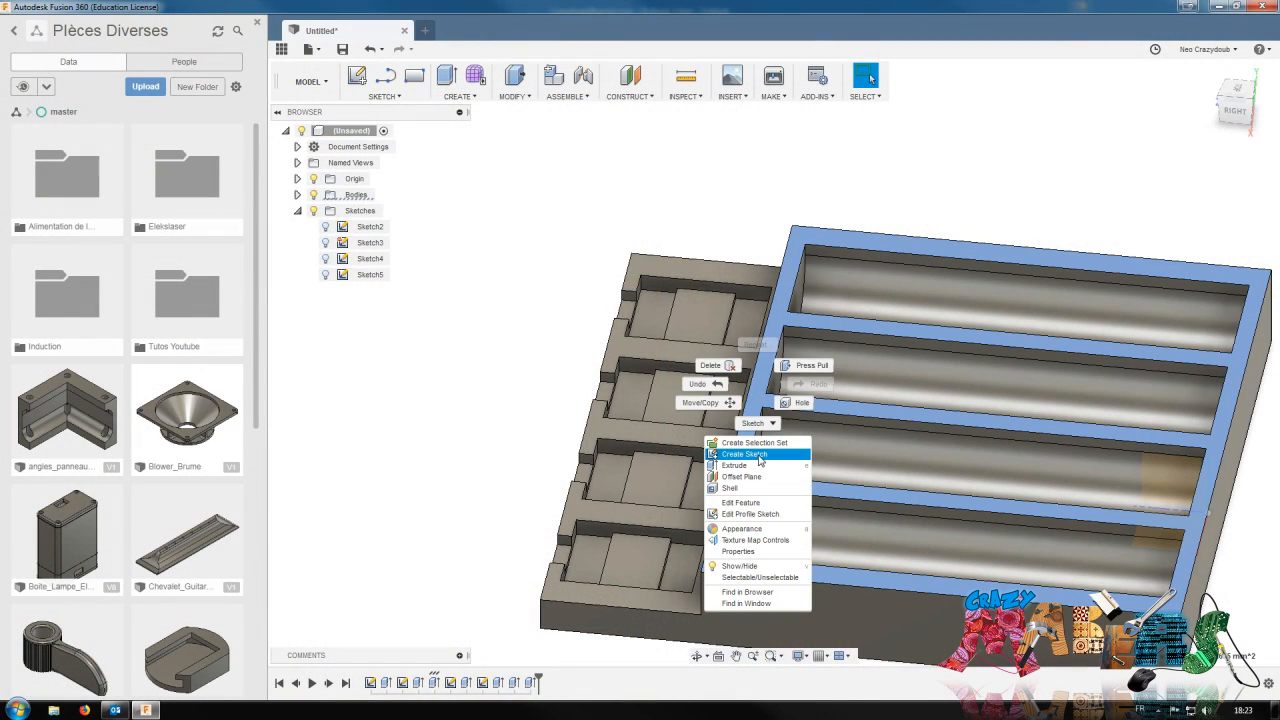
left_click(762, 455)
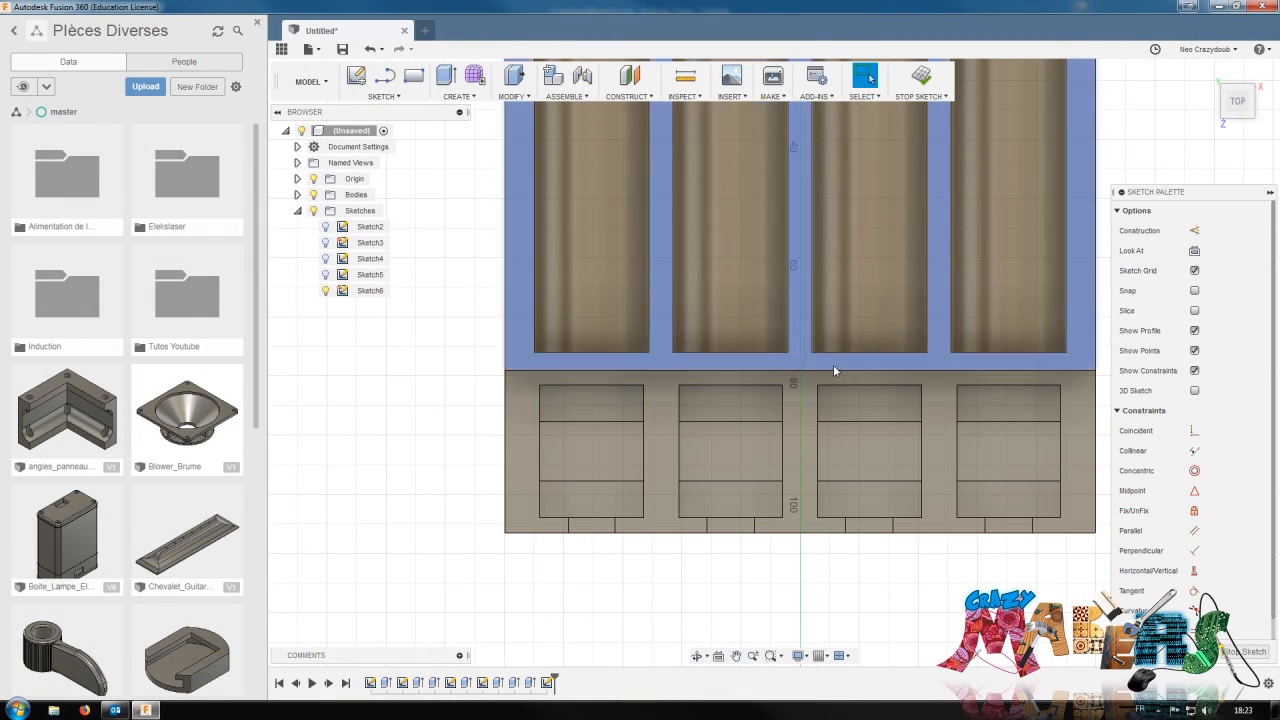
Draw a construction centreline along the first channel, starting at the midpoint of its front edge
scroll(585, 364, "up", 5)
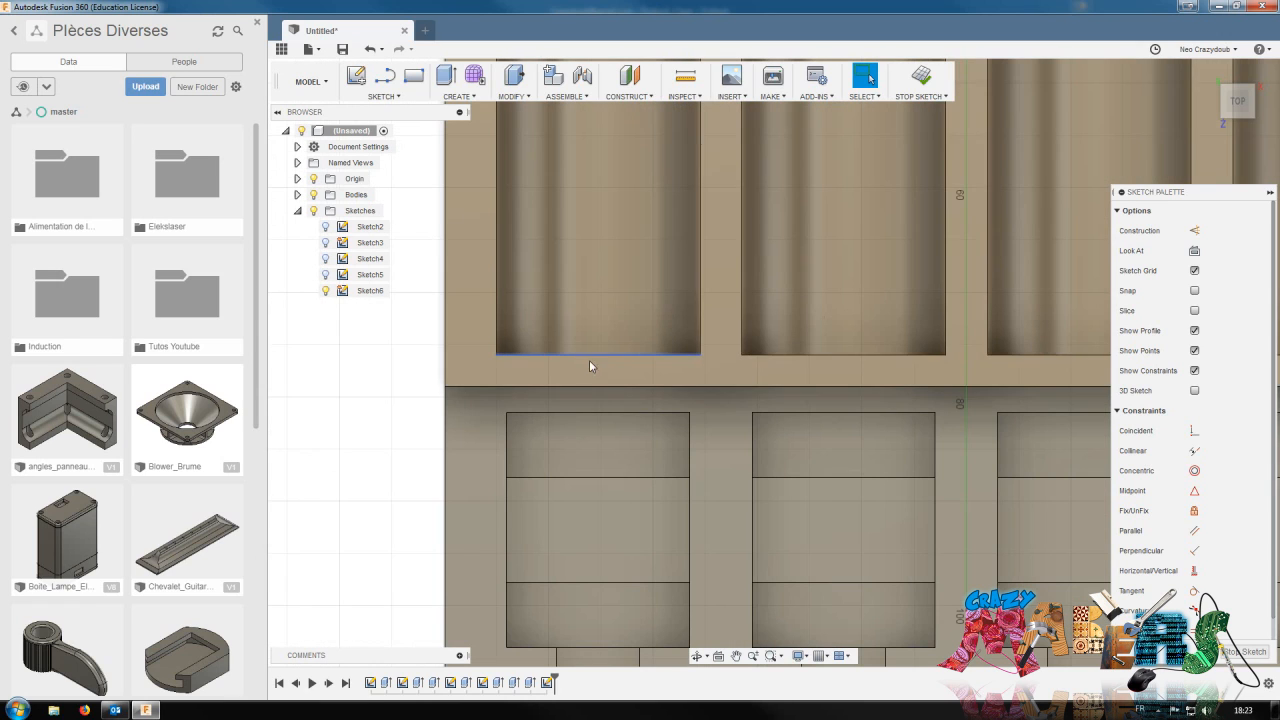
key("r")
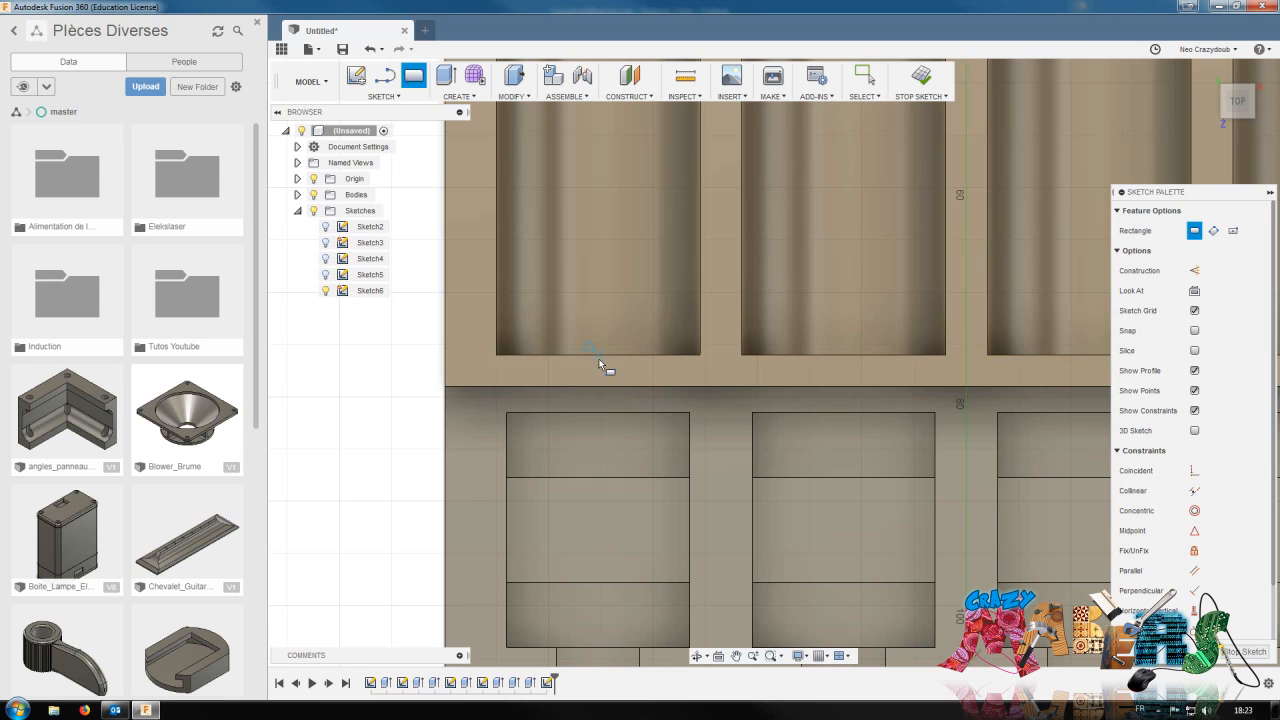
key("Escape")
scroll(670, 381, "down", 1)
scroll(866, 380, "up", 3)
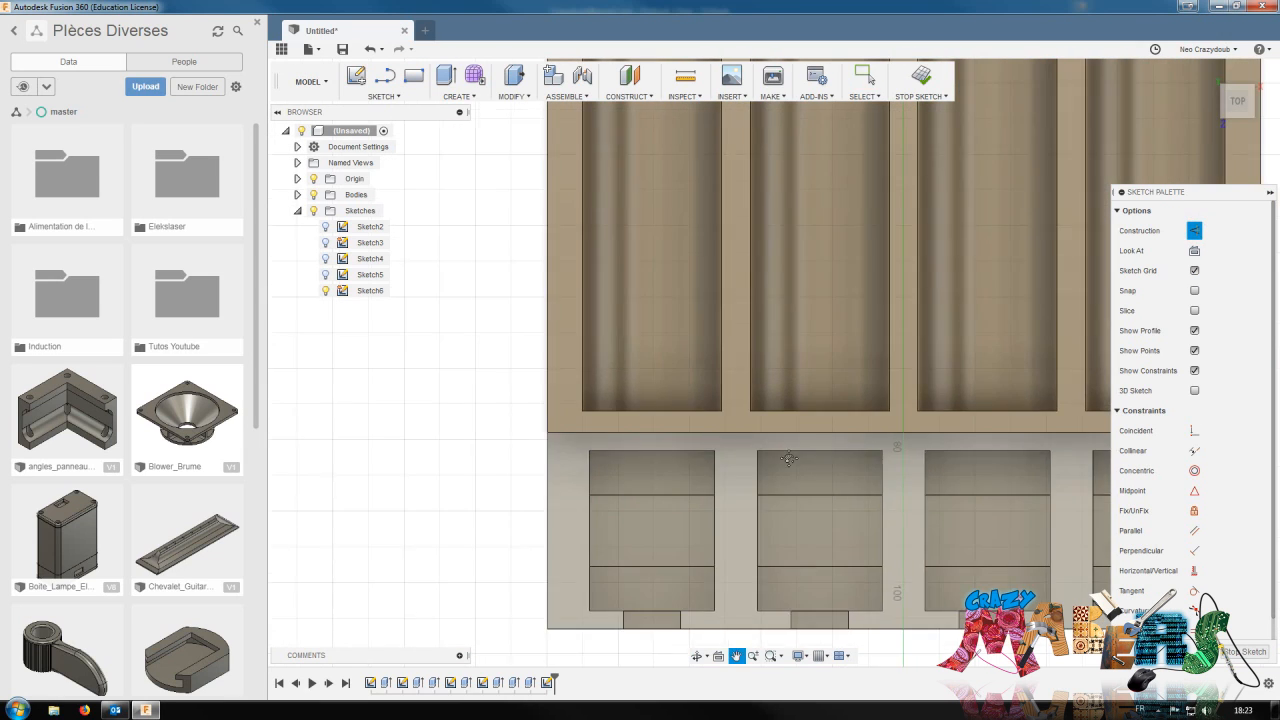
key("l")
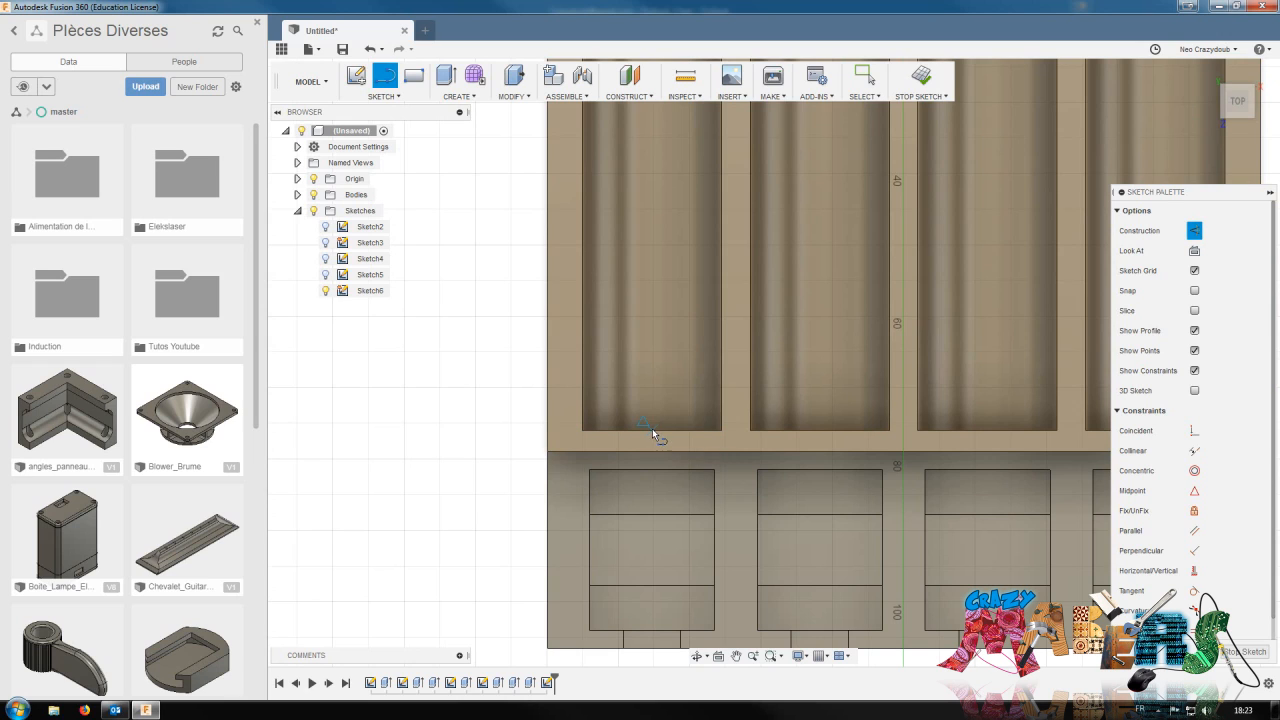
left_click(652, 429)
left_click(654, 163)
key("Escape")
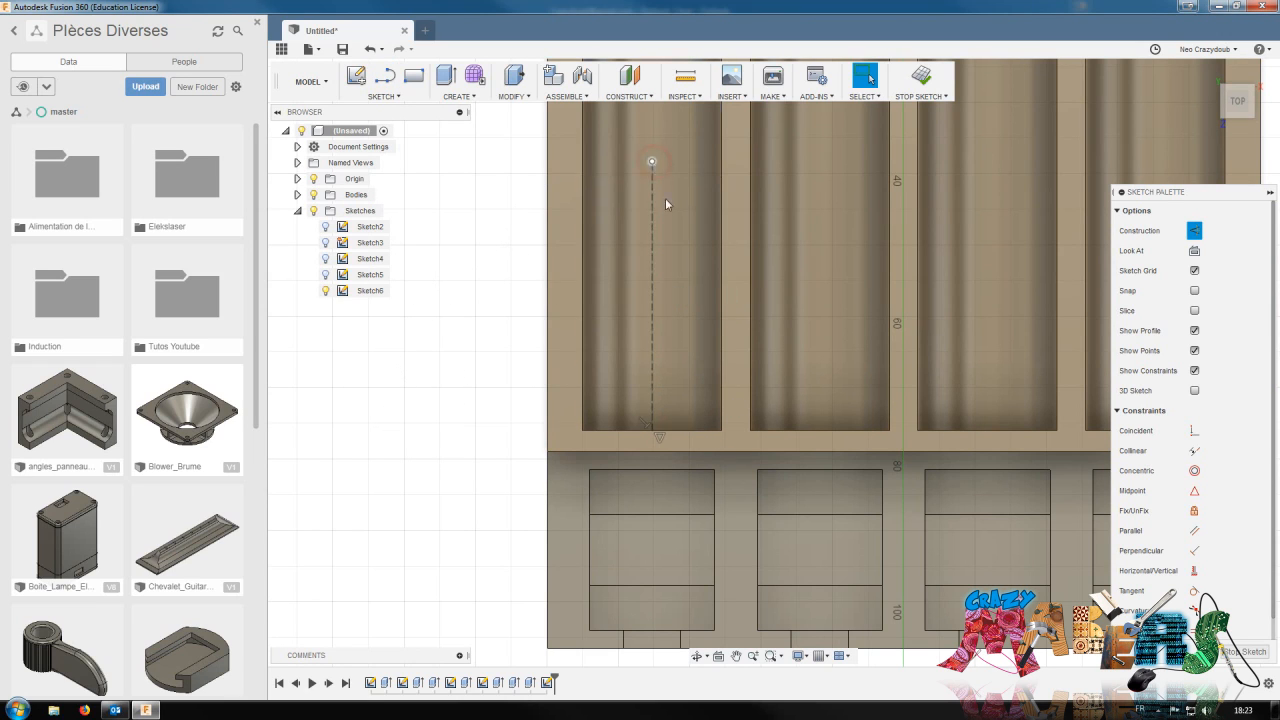
Sketch a rectangle on the first channel's front edge, straddling the centreline, and convert it from construction to normal geometry
scroll(654, 402, "up", 1)
key("r")
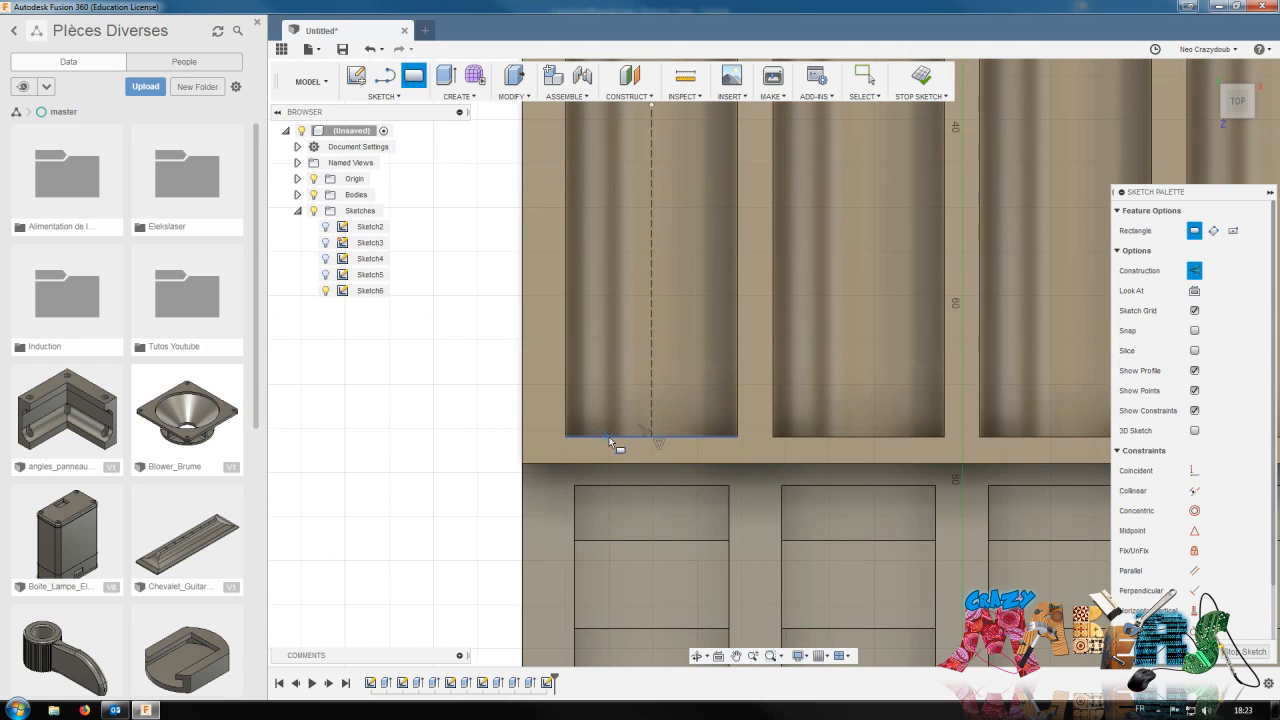
left_click(608, 437)
left_click(688, 410)
key("Escape")
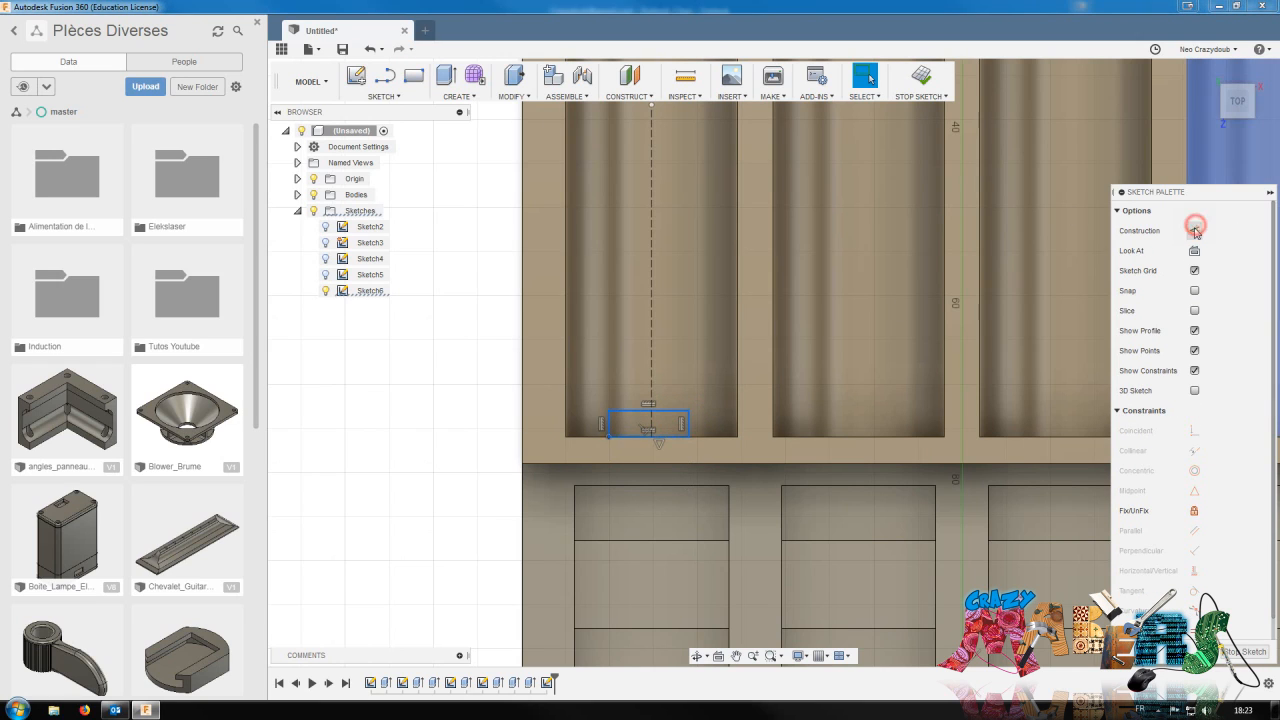
left_click(456, 324)
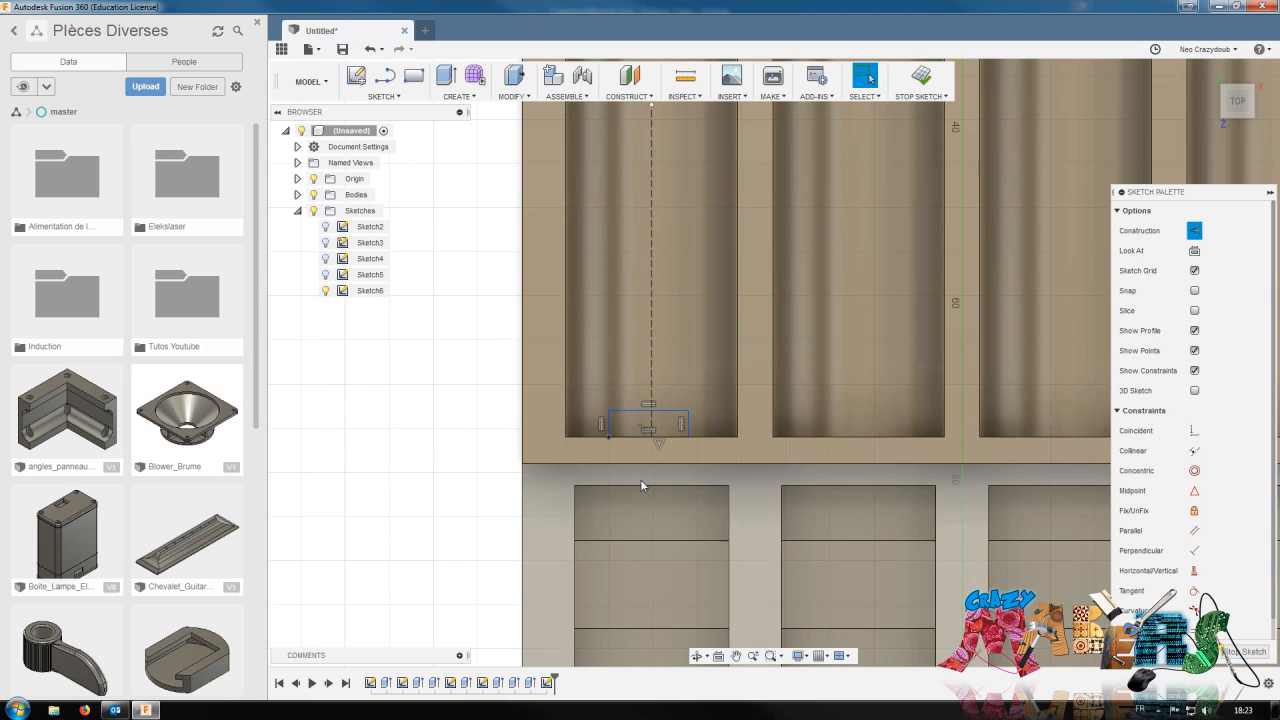
Dimension the rectangle's width at 13 mm
left_click(631, 415)
key("d")
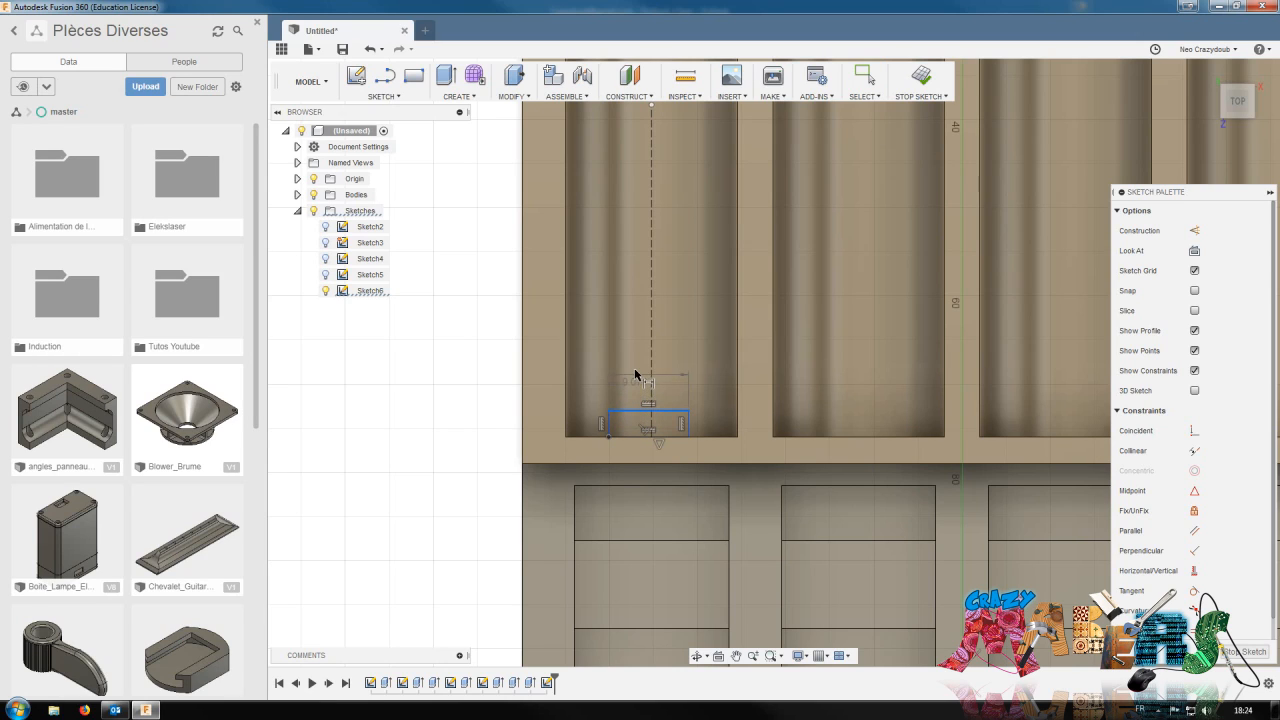
left_click(643, 369)
type("13")
key("Return")
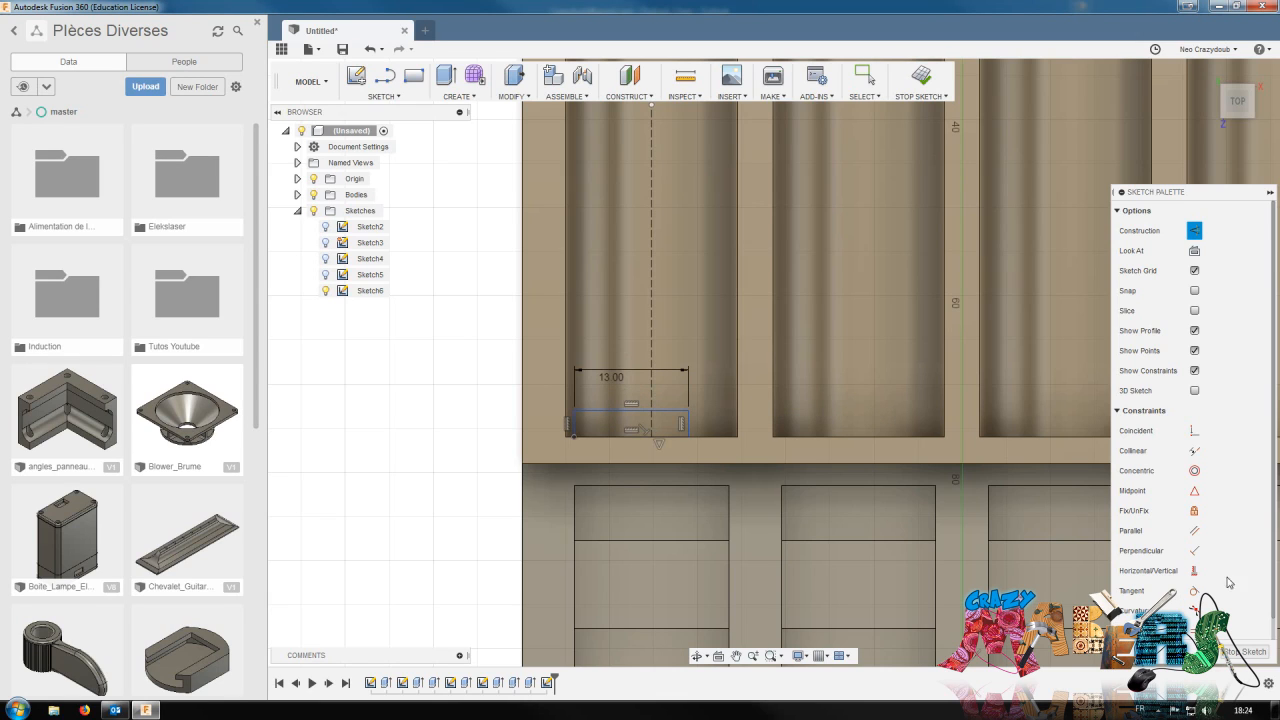
Make the rectangle's two corners farther from the ledge symmetric about the first channel's construction centreline
scroll(1228, 582, "down", 1)
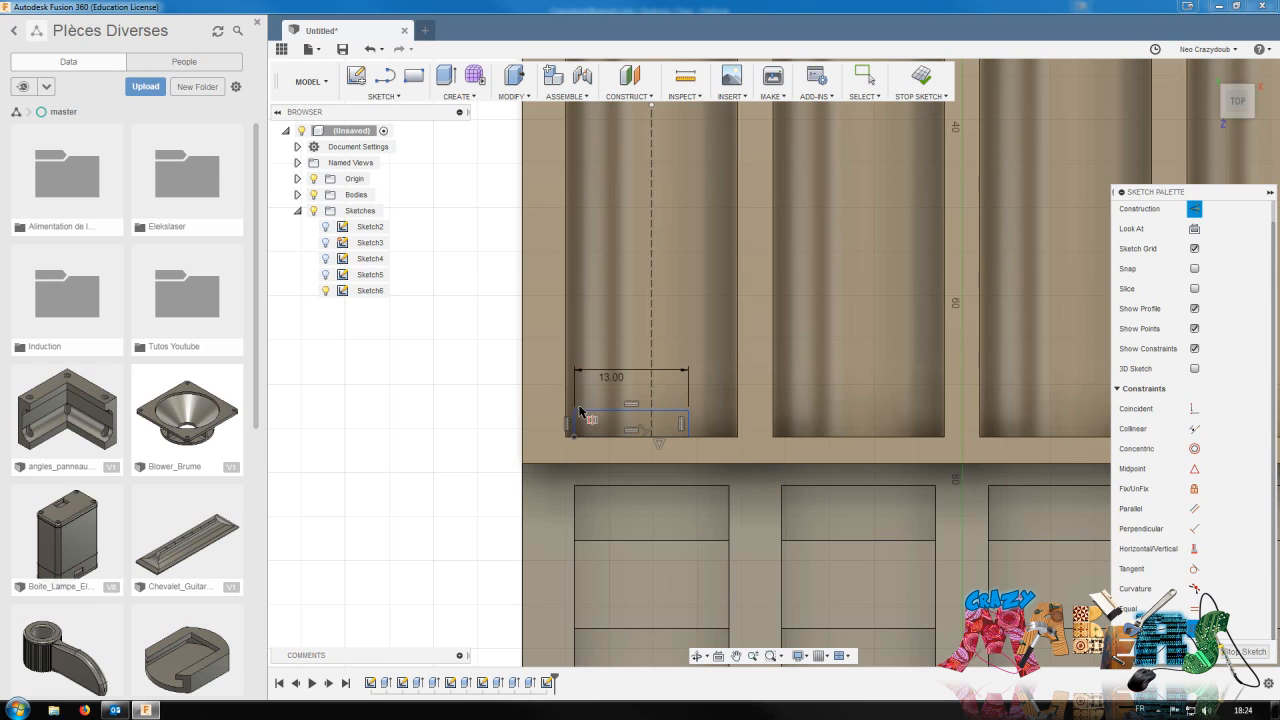
left_click(574, 411)
left_click(688, 411)
left_click(652, 388)
scroll(697, 430, "up", 1)
scroll(687, 428, "down", 1)
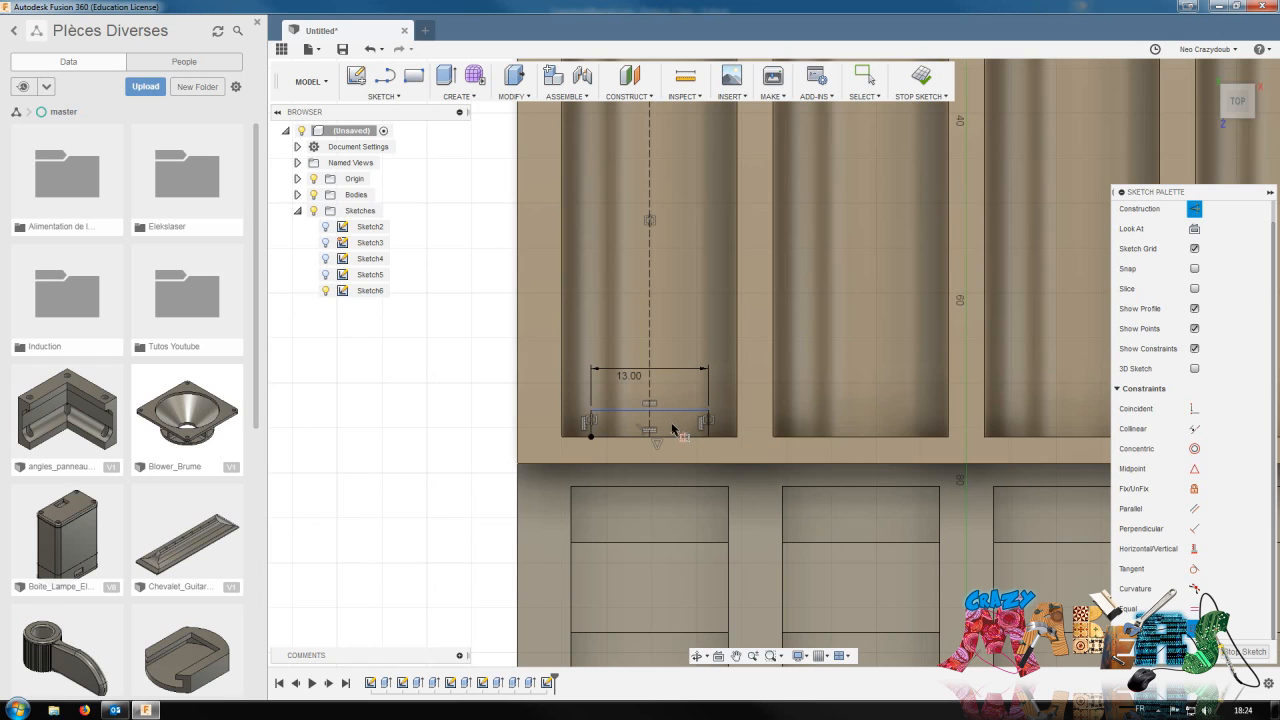
scroll(670, 428, "up", 1)
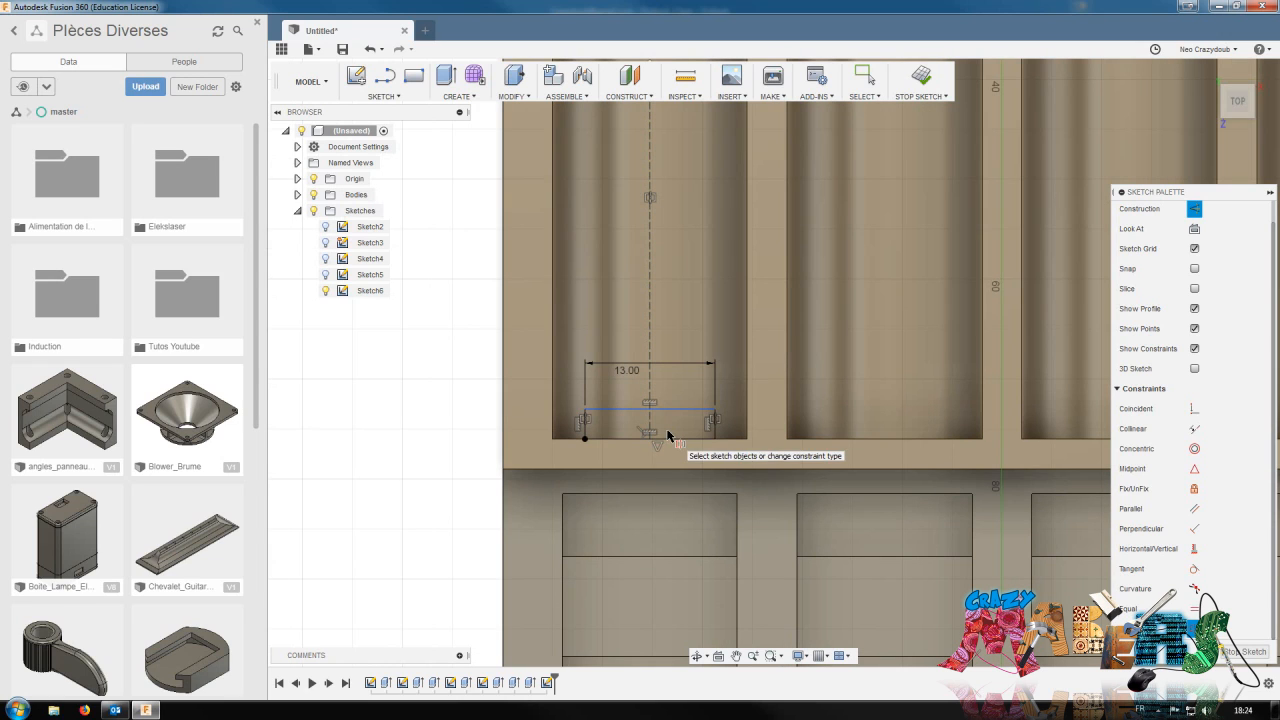
Sketch a second rectangle about 10.4 by 2.1 mm on the channel's front edge, inside the 13 mm rectangle, and convert it to normal geometry
scroll(660, 431, "up", 2)
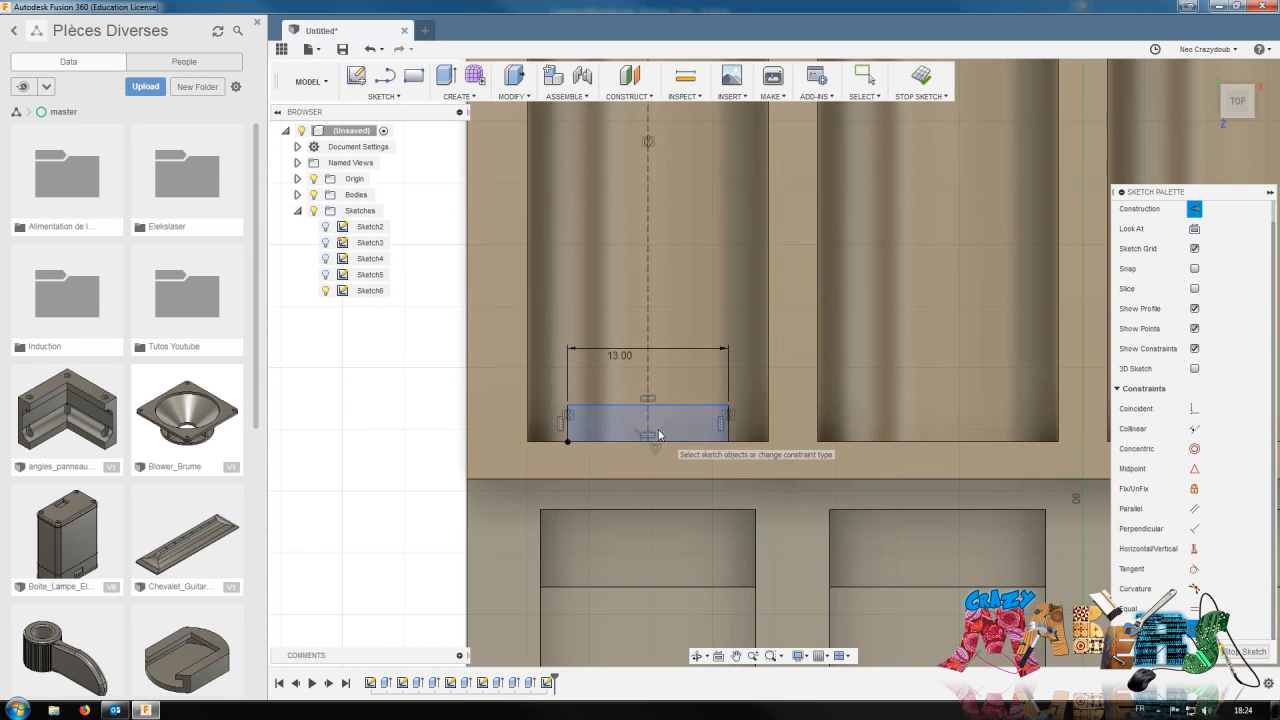
key("Escape")
key("r")
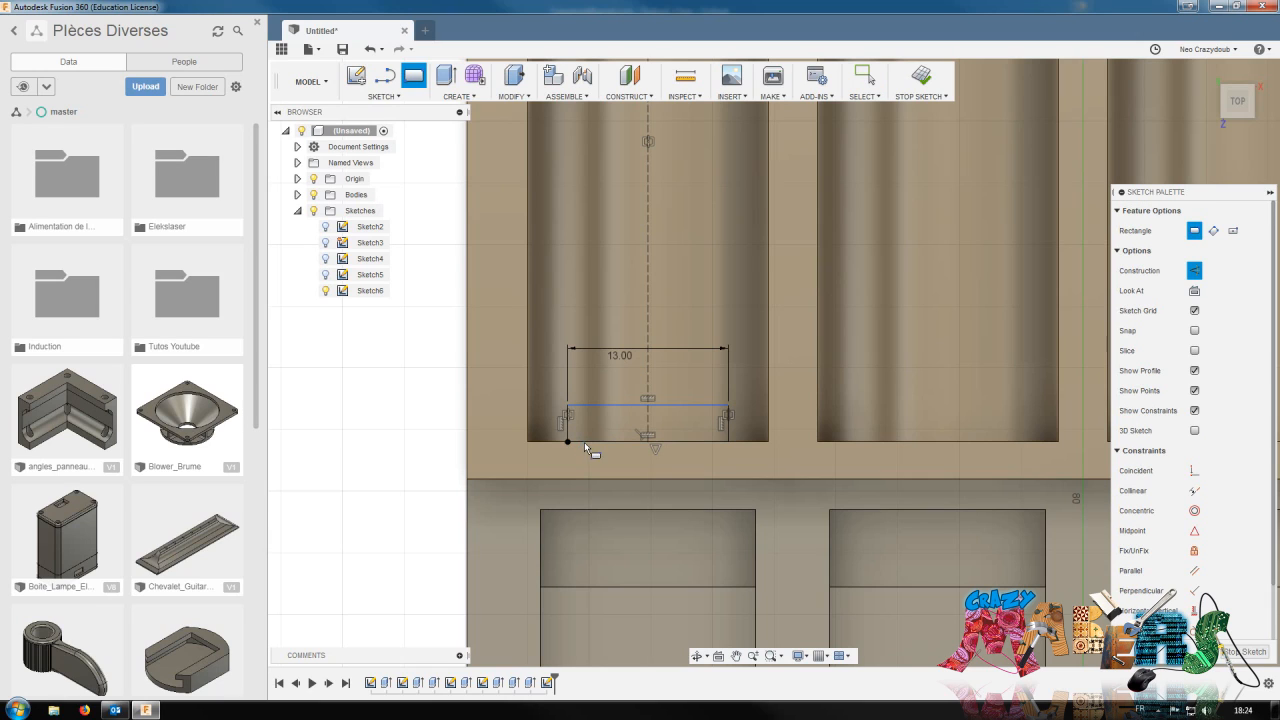
left_click(585, 442)
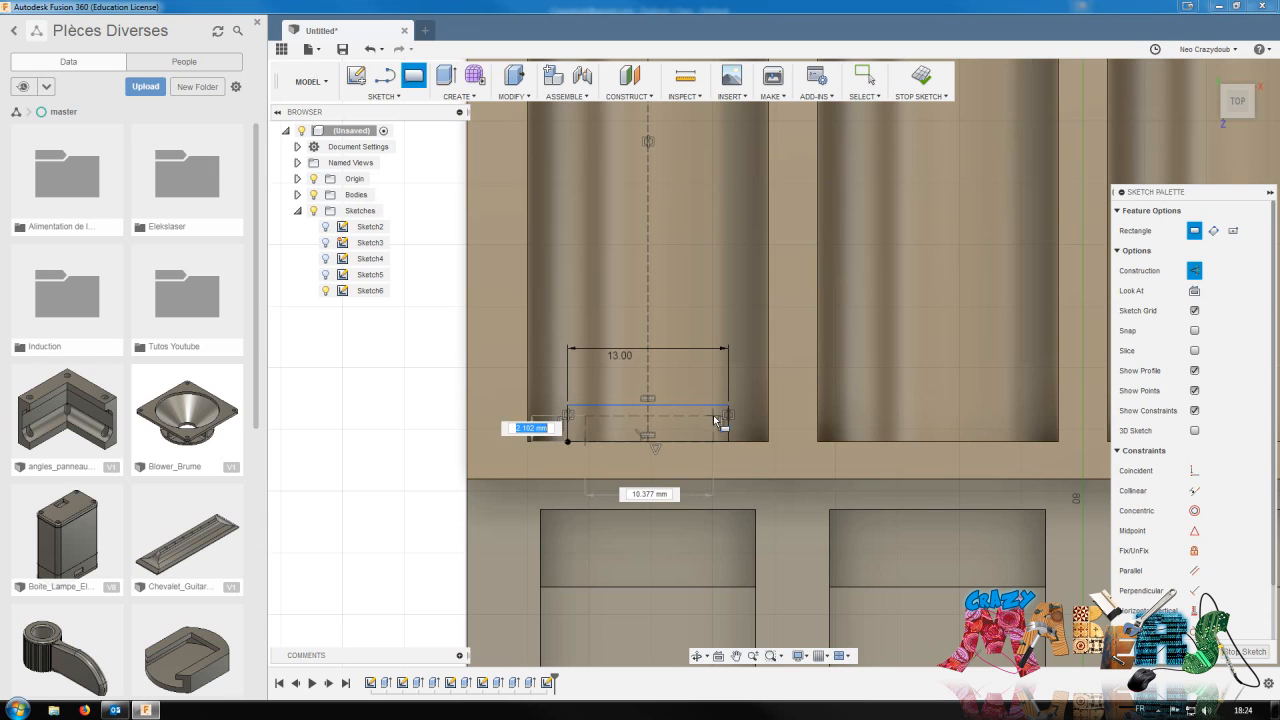
left_click(716, 421)
key("Escape")
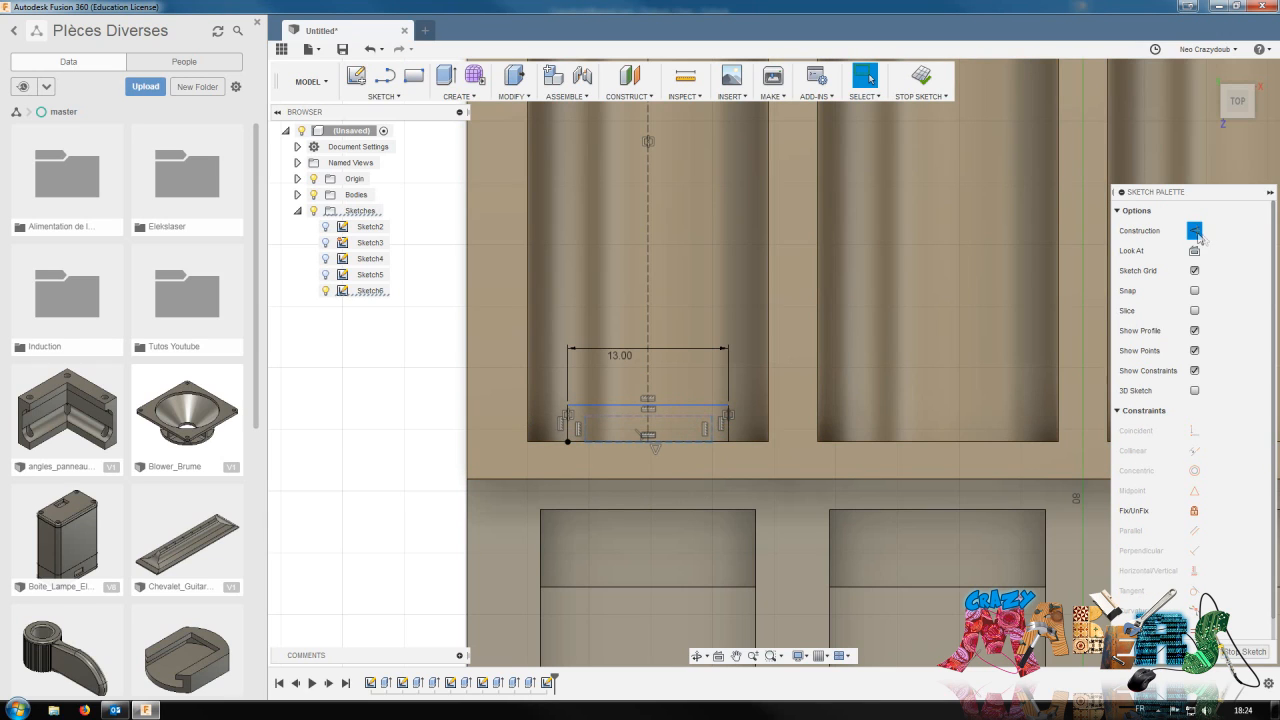
left_click_drag(524, 115, 730, 442)
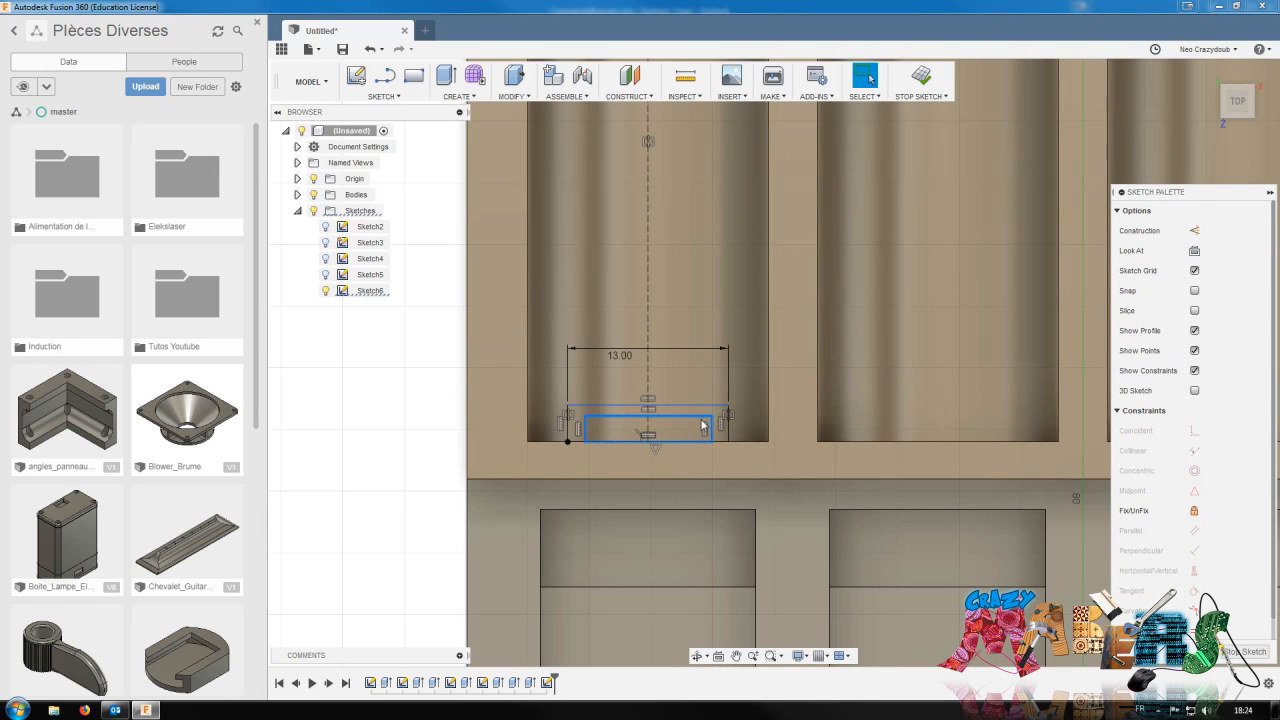
key("r")
key("x")
left_click(684, 414)
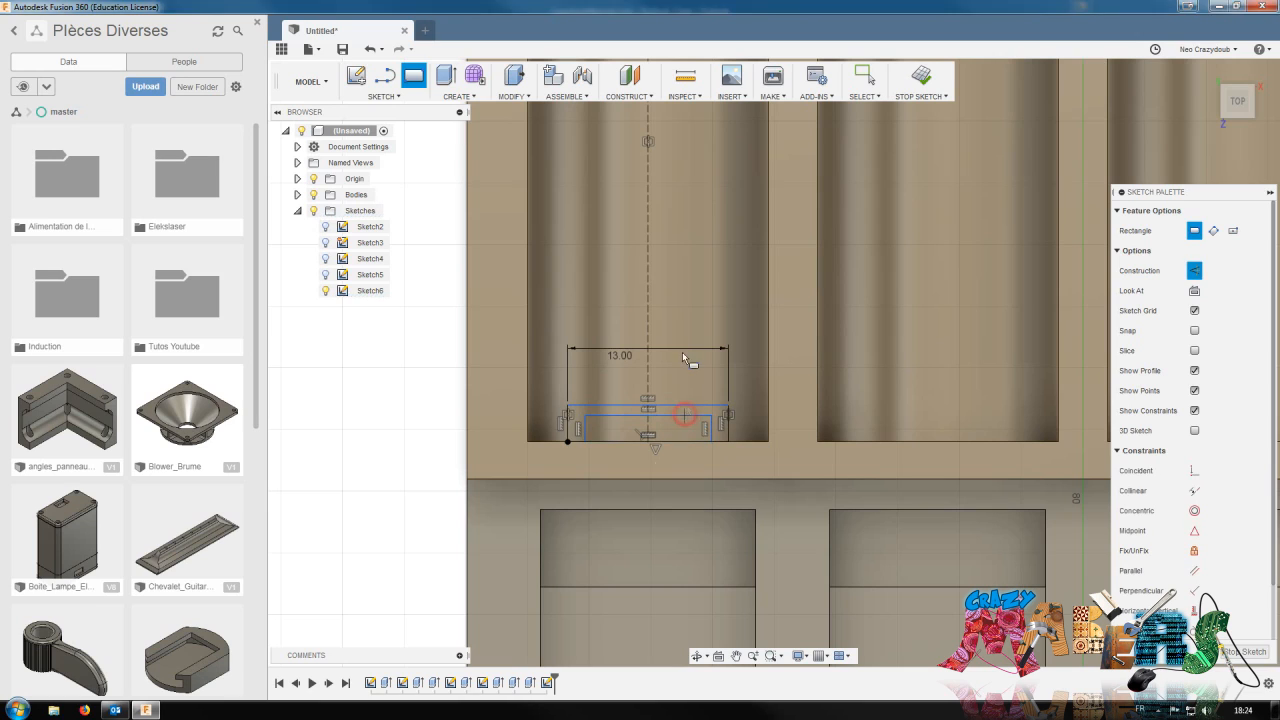
key("Escape")
Dimension the inner rectangle's width at 10 mm
left_click(674, 416)
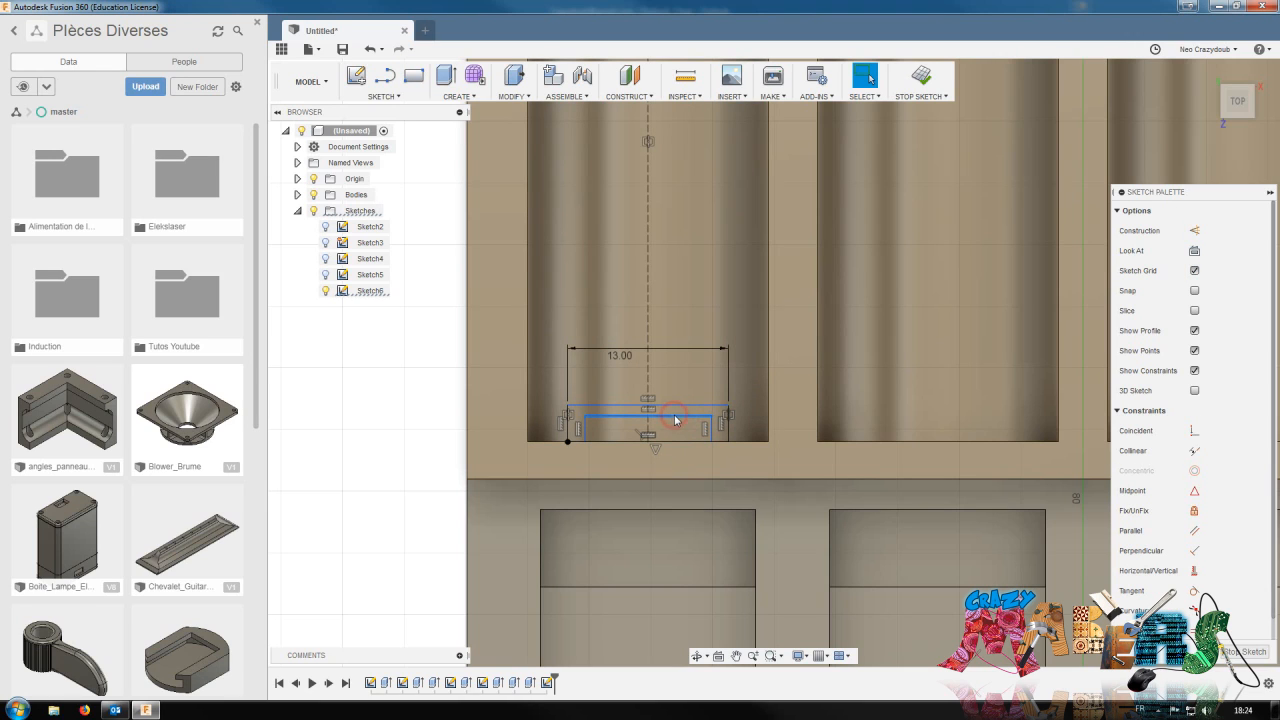
key("d")
left_click(668, 378)
type("10")
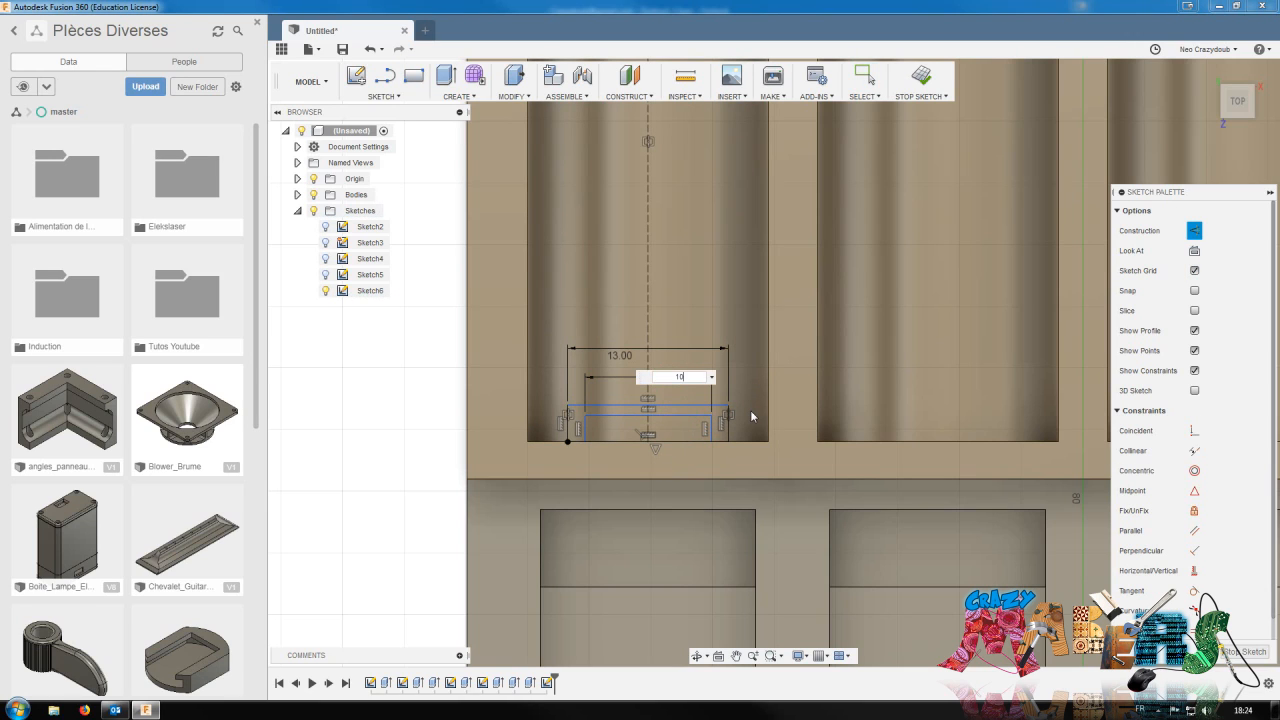
key("Return")
Make the two far corners of the 10 mm wide rectangle symmetric about the channel's construction centreline
scroll(1235, 615, "down", 1)
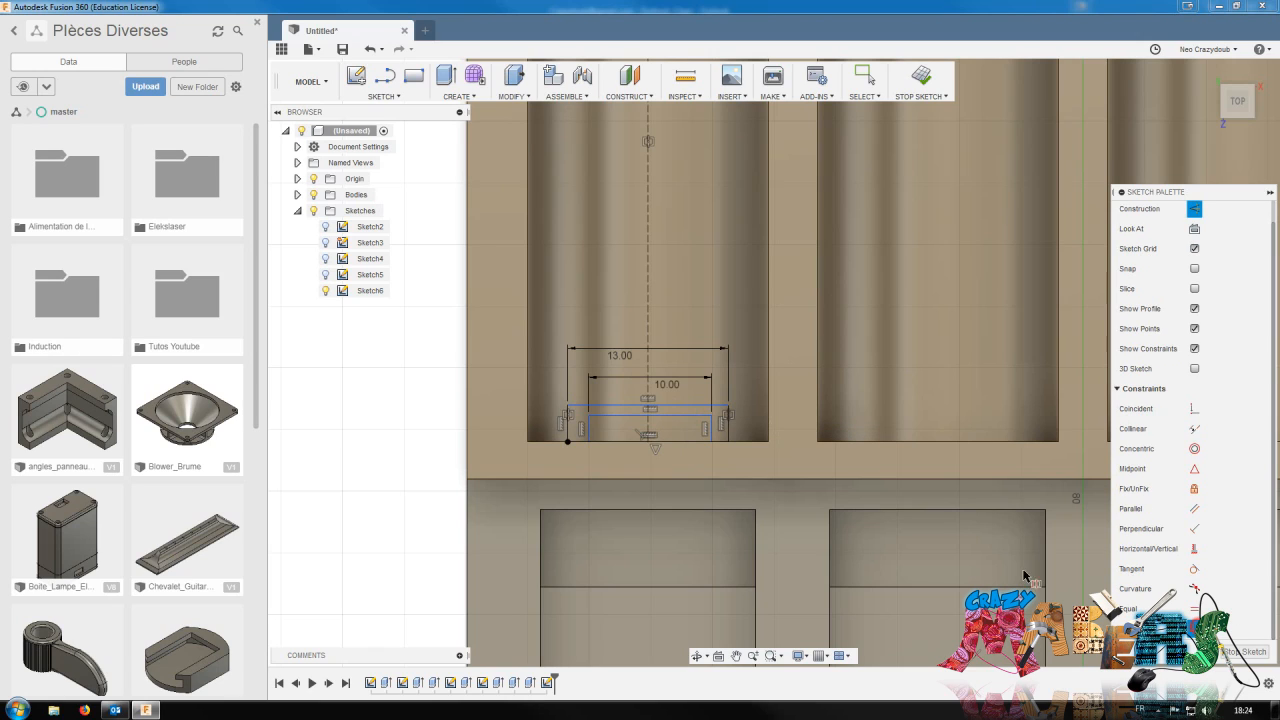
left_click(588, 417)
left_click(711, 416)
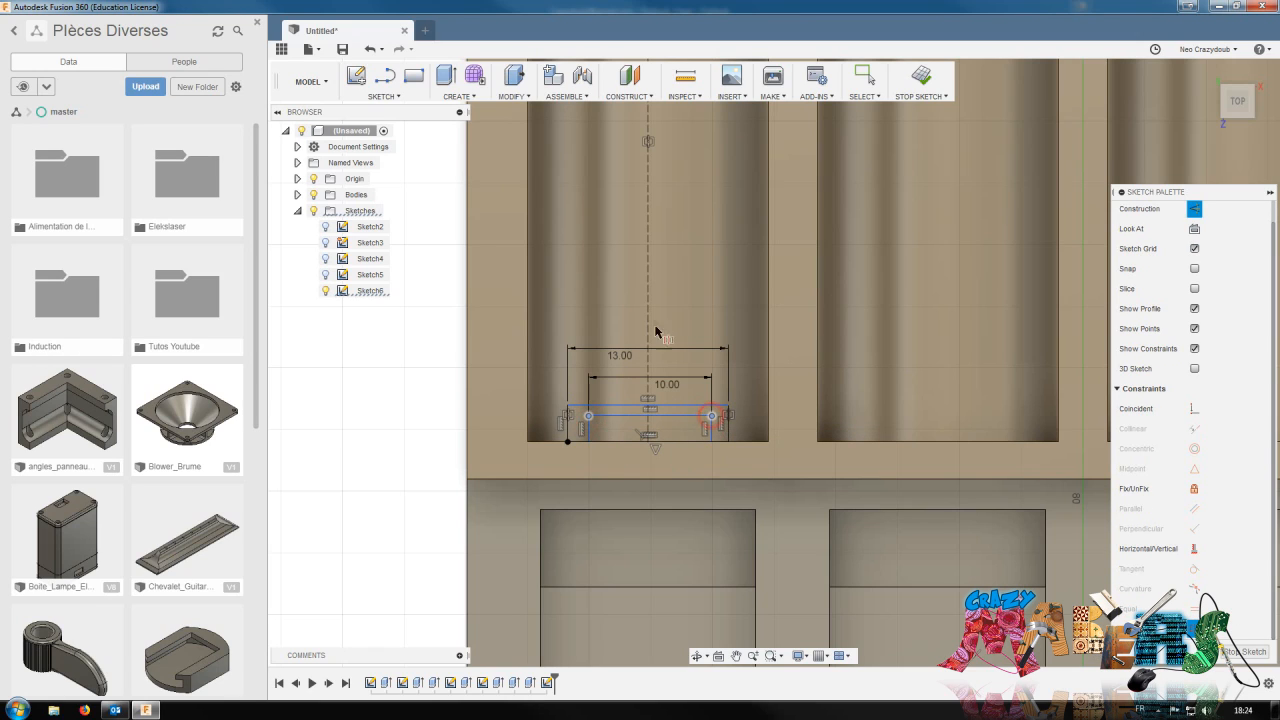
left_click(648, 318)
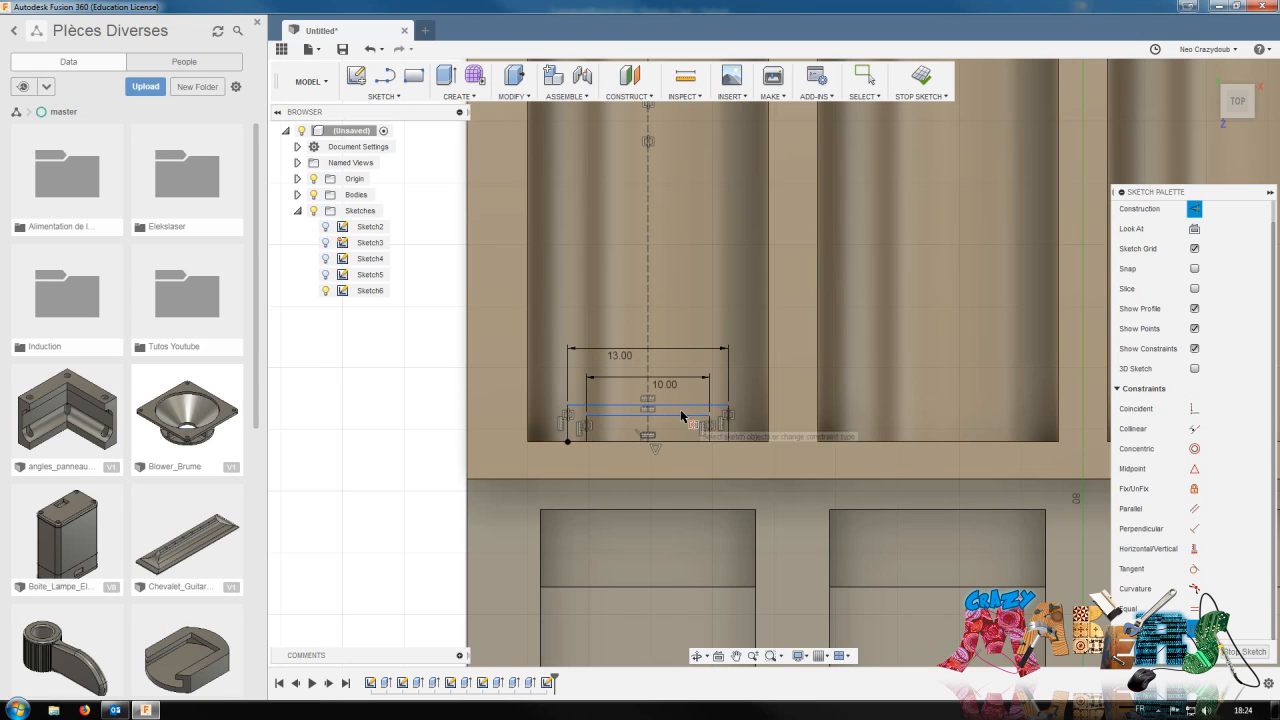
Dimension the 10 mm wide rectangle's height at 0.5 mm from the channel's front edge
scroll(686, 420, "up", 1)
scroll(693, 452, "up", 1)
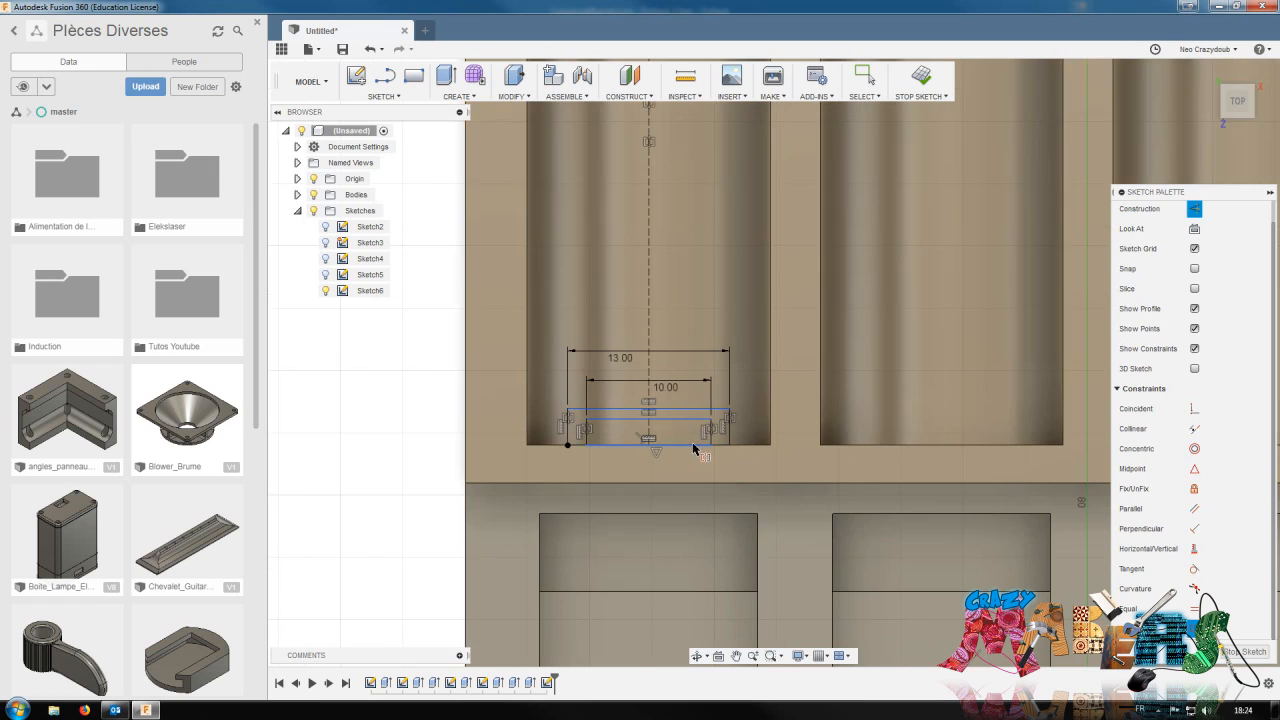
scroll(689, 443, "up", 1)
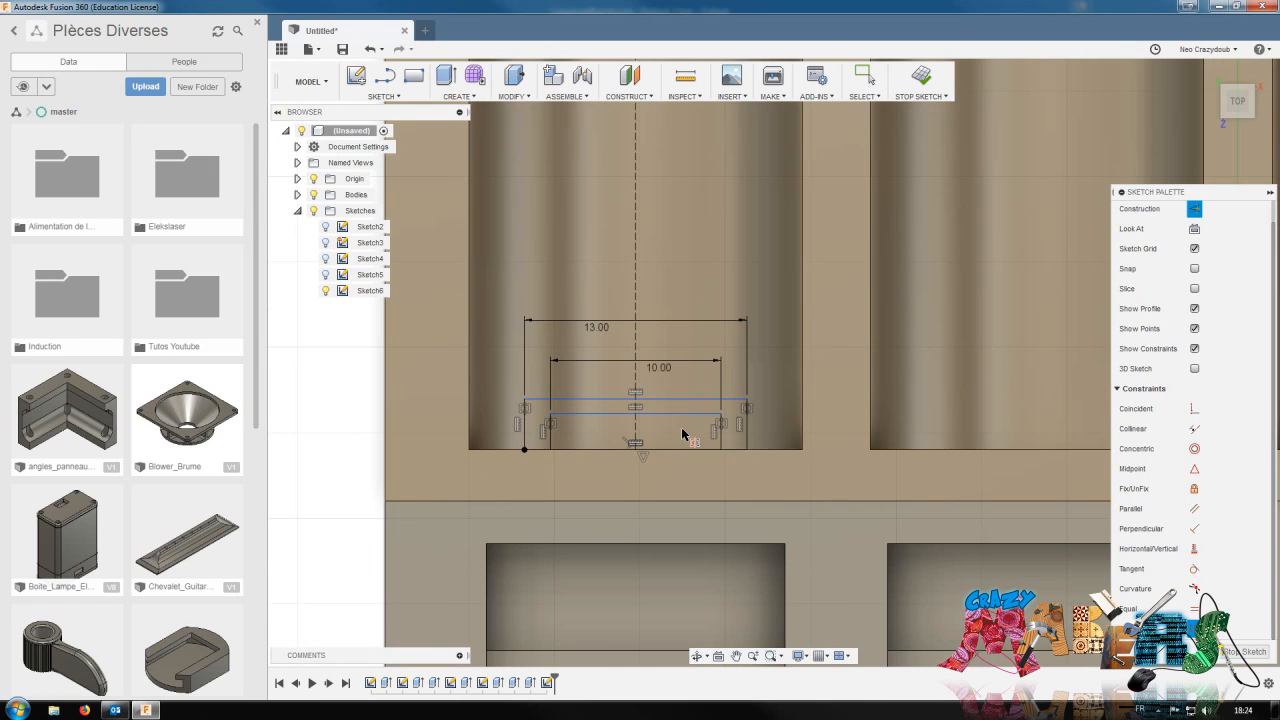
left_click(685, 414)
left_click(685, 449)
left_click(430, 429)
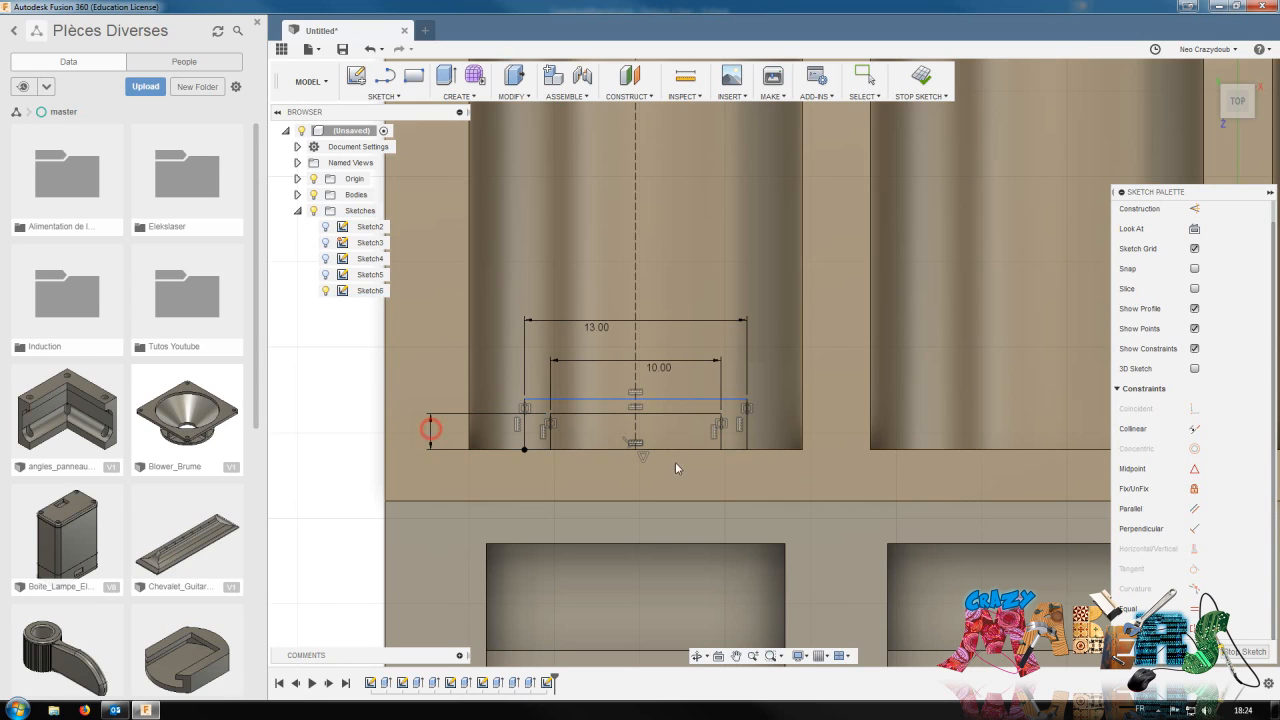
type("0.5")
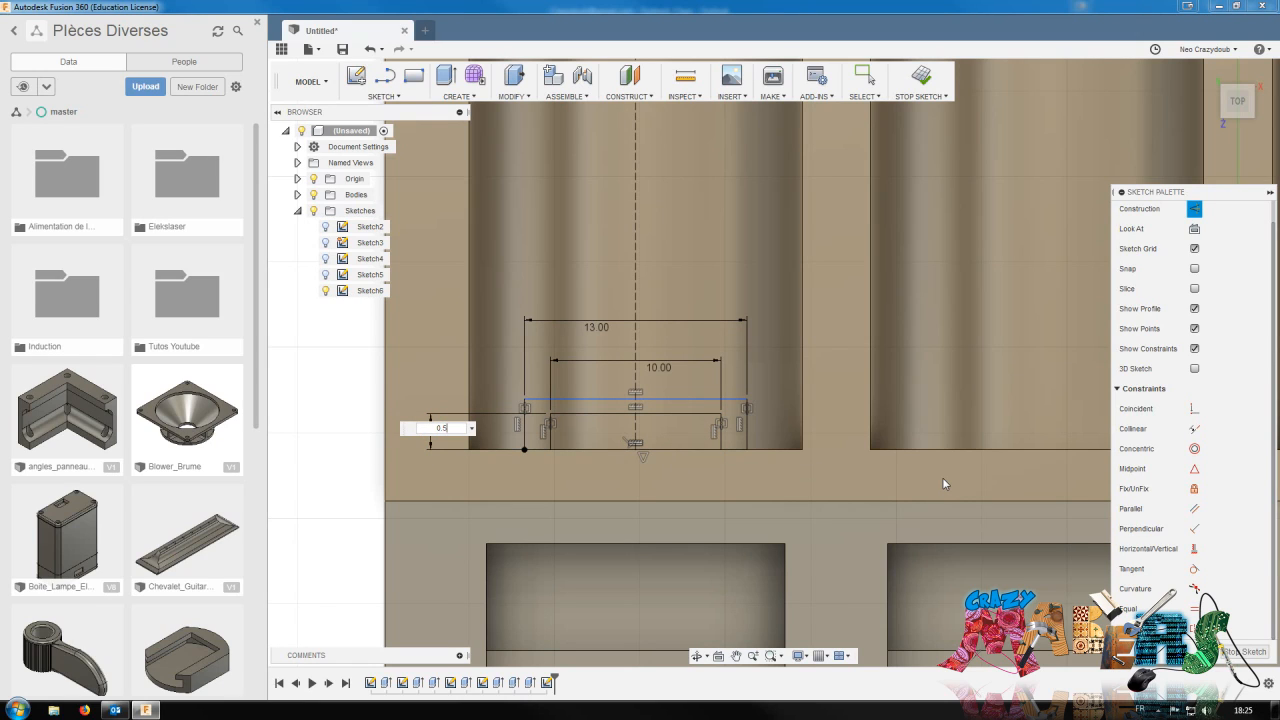
key("Return")
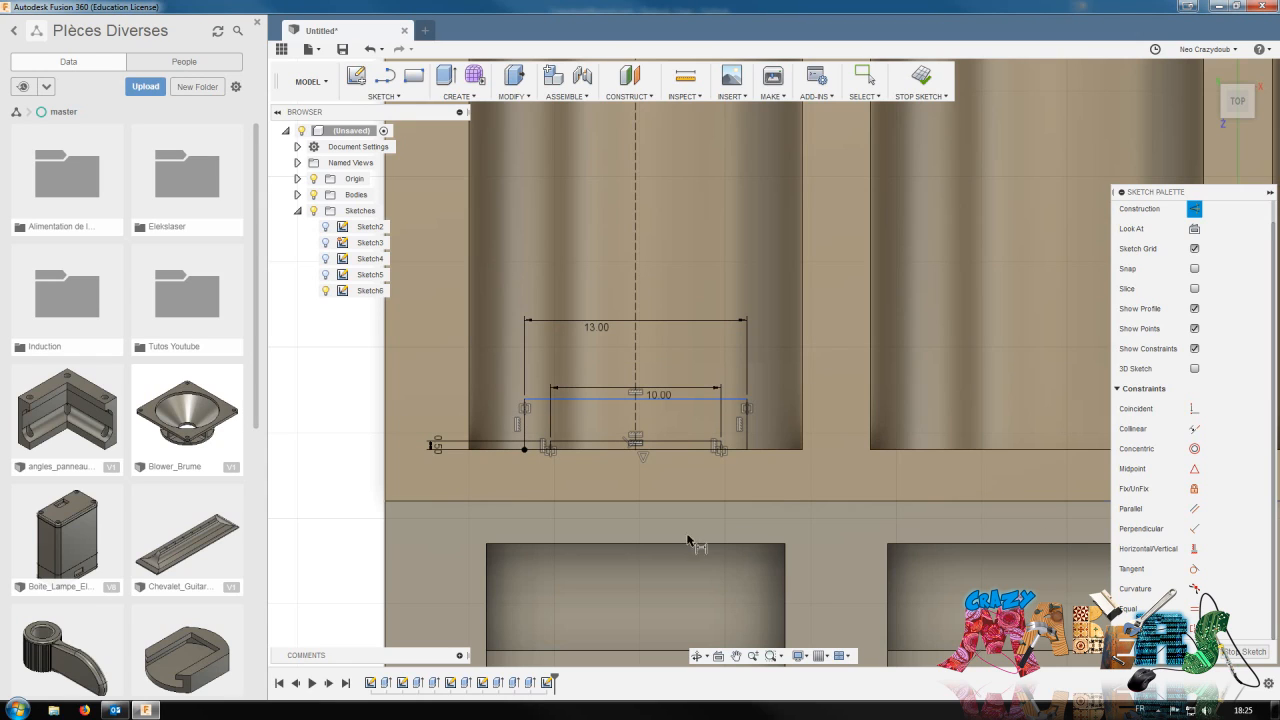
key("Escape")
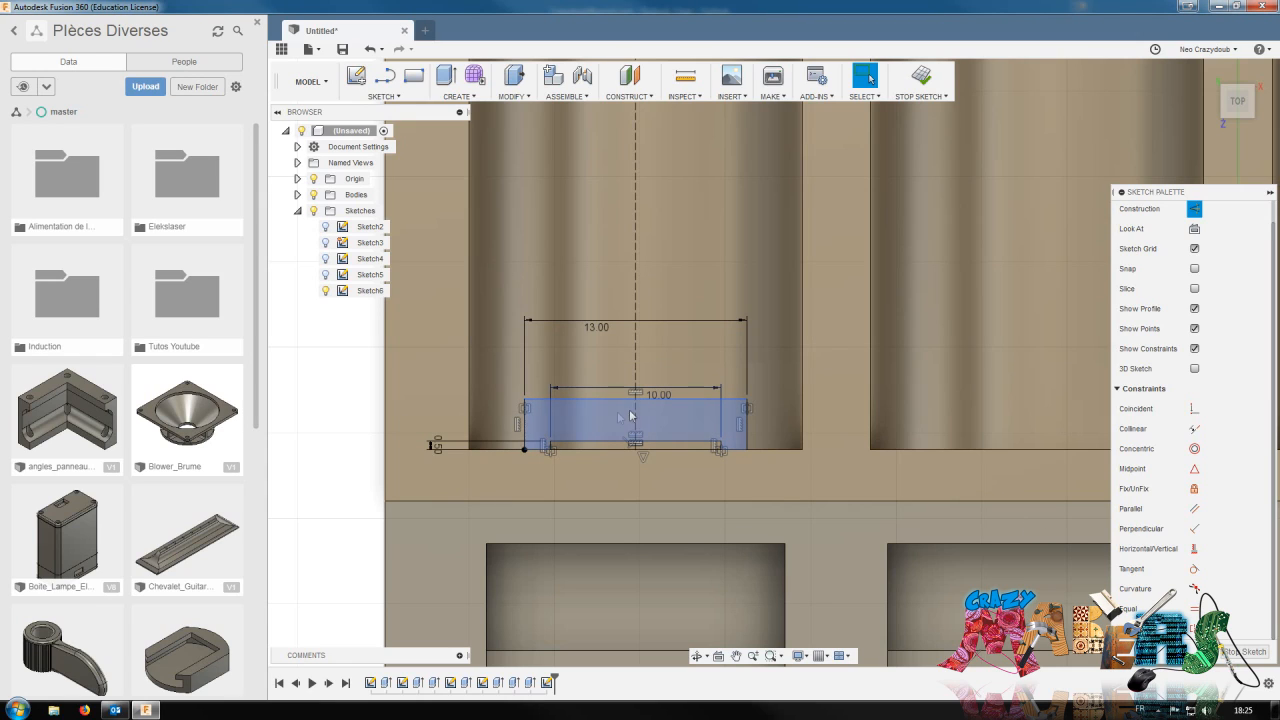
Dimension the 13 mm wide outer rectangle's height at 2 mm
key("d")
left_click(525, 428)
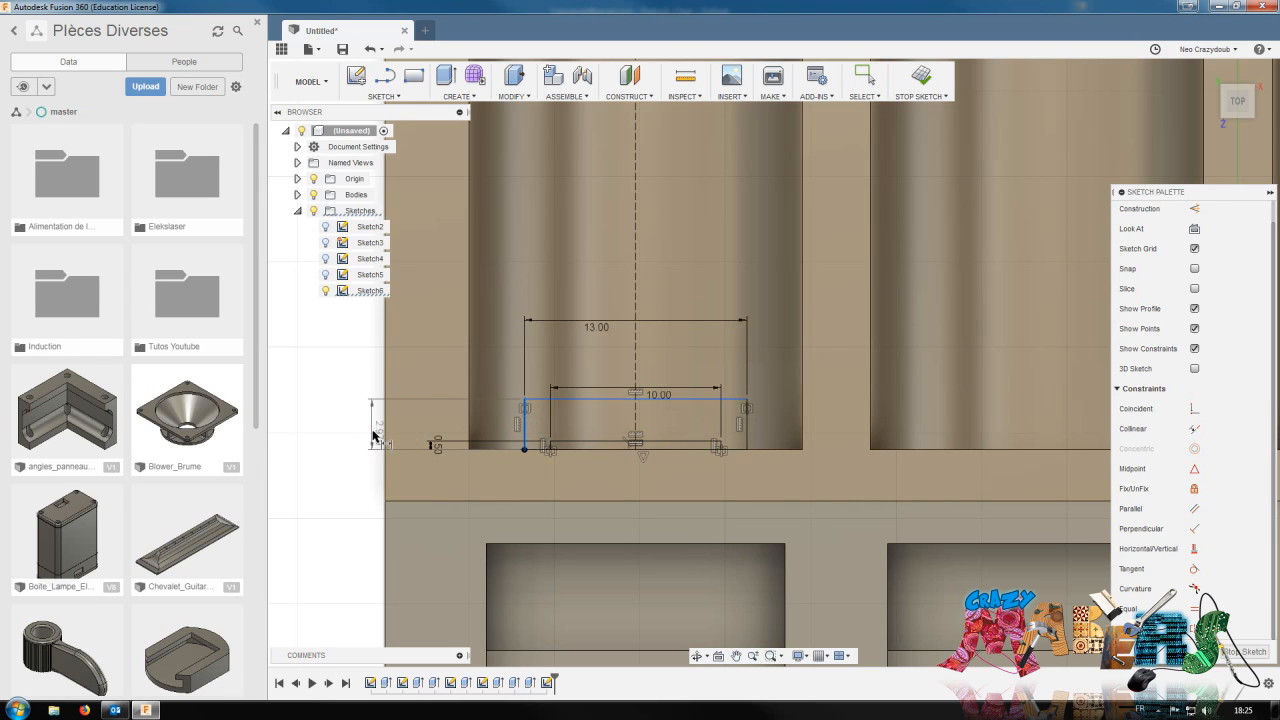
left_click(411, 432)
type("2")
key("Return")
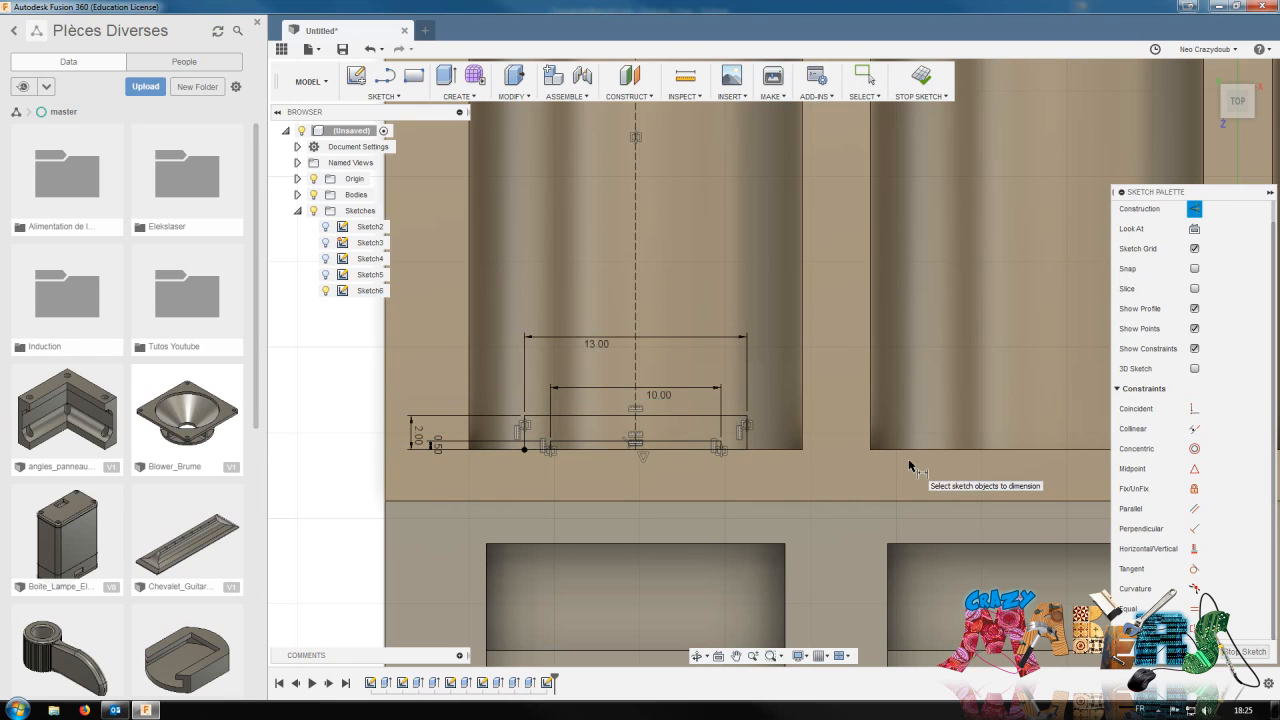
key("r")
left_click(600, 418)
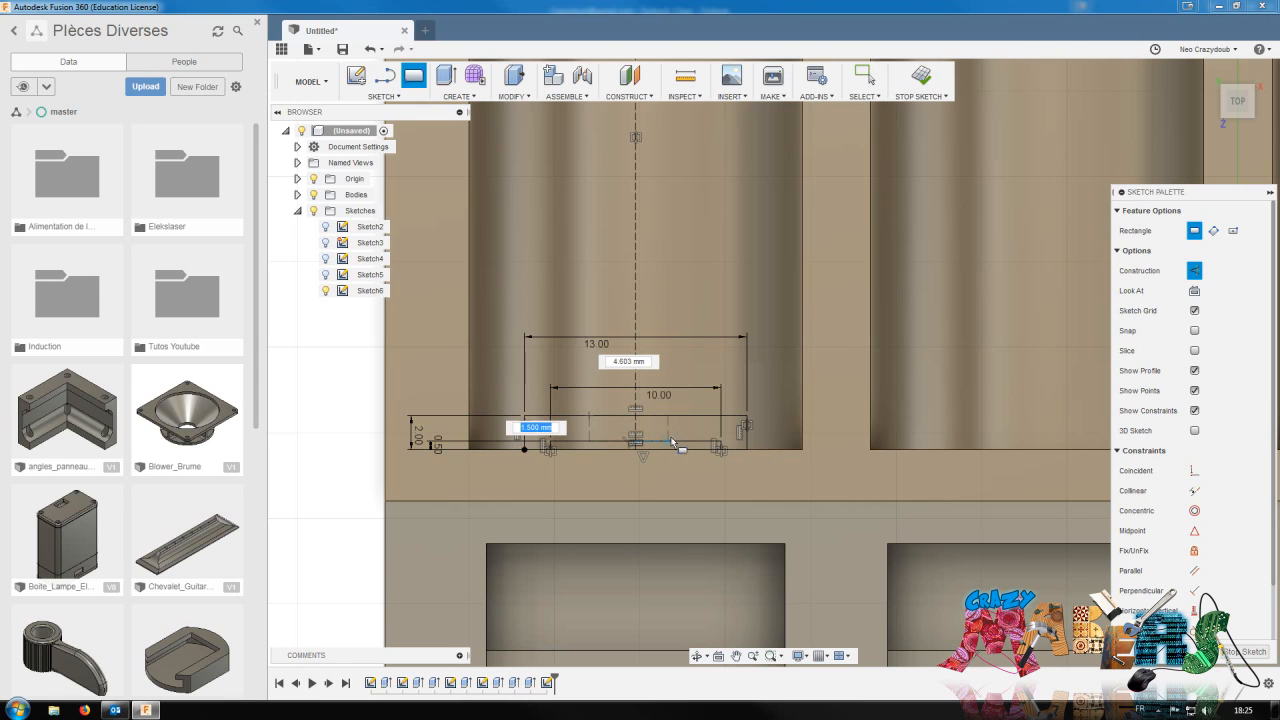
key("Escape")
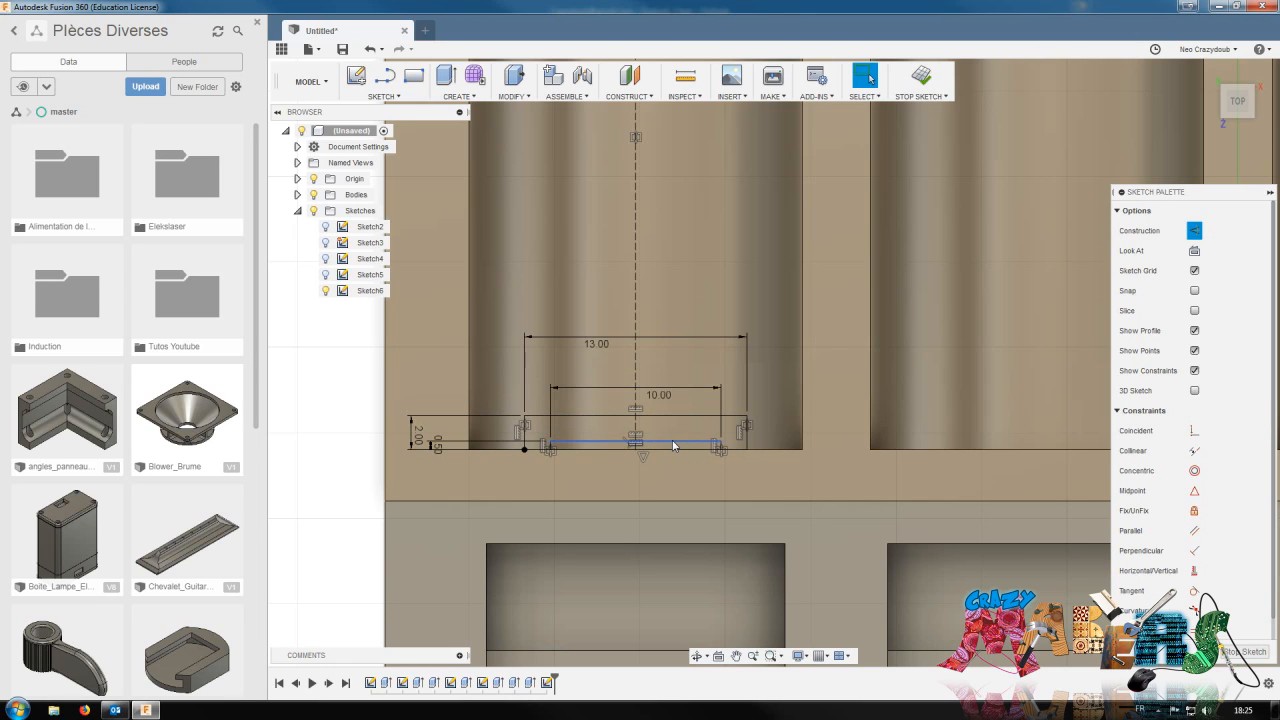
Sketch a 6 mm wide rectangle between the far edges of the 13 mm and 10 mm rectangles, and convert it to normal geometry
key("r")
left_click(597, 417)
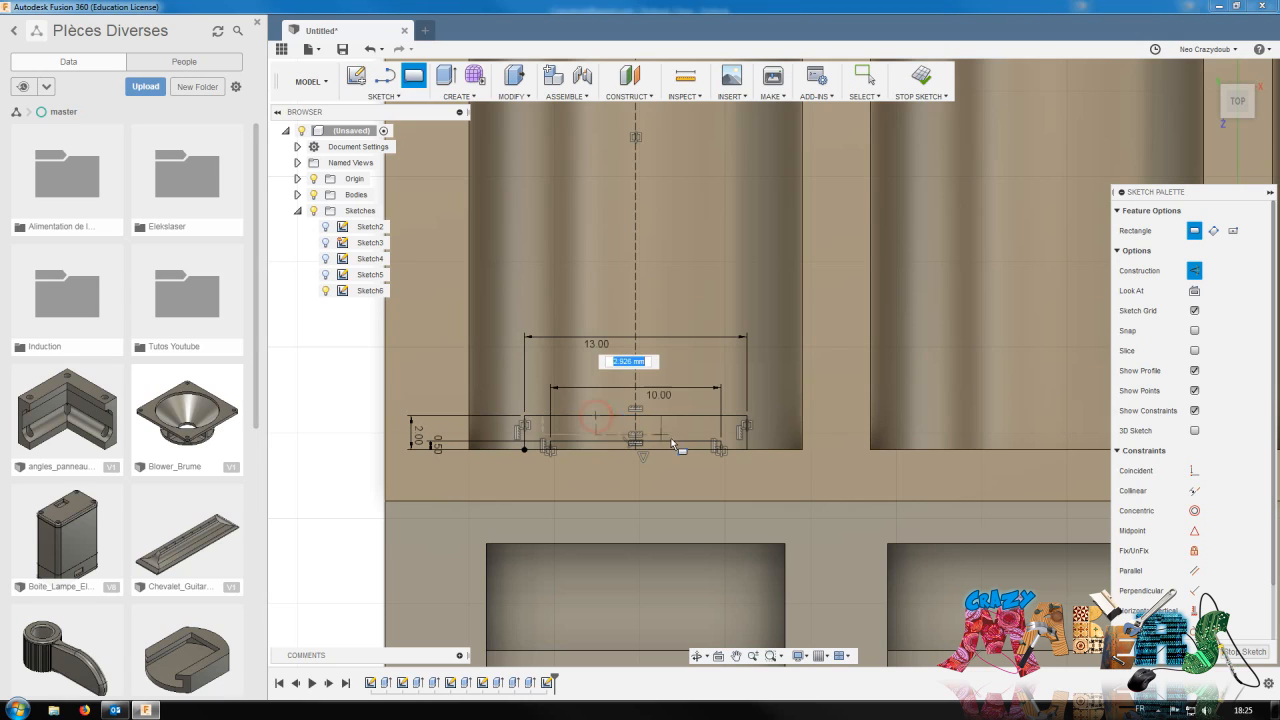
key("Tab")
key("Tab")
key("Tab")
key("Tab")
key("Tab")
key("Tab")
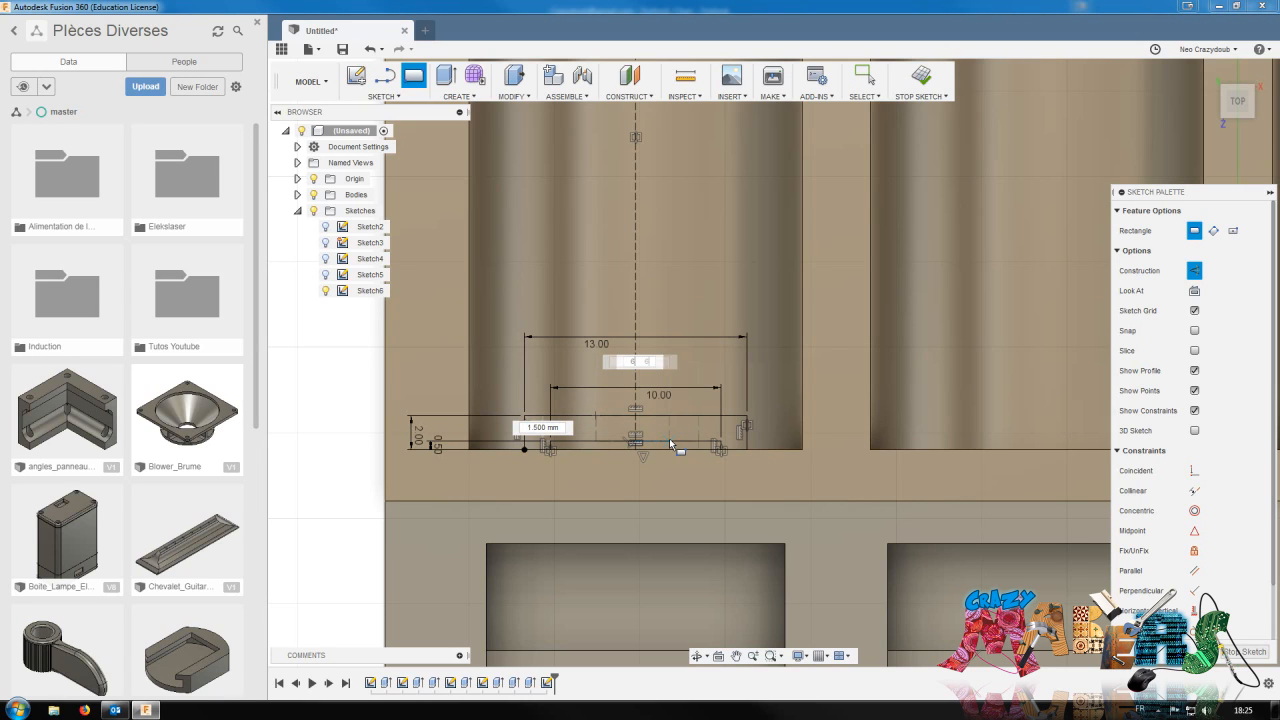
type("6")
key("Return")
key("Escape")
double_click(697, 431)
left_click(1196, 233)
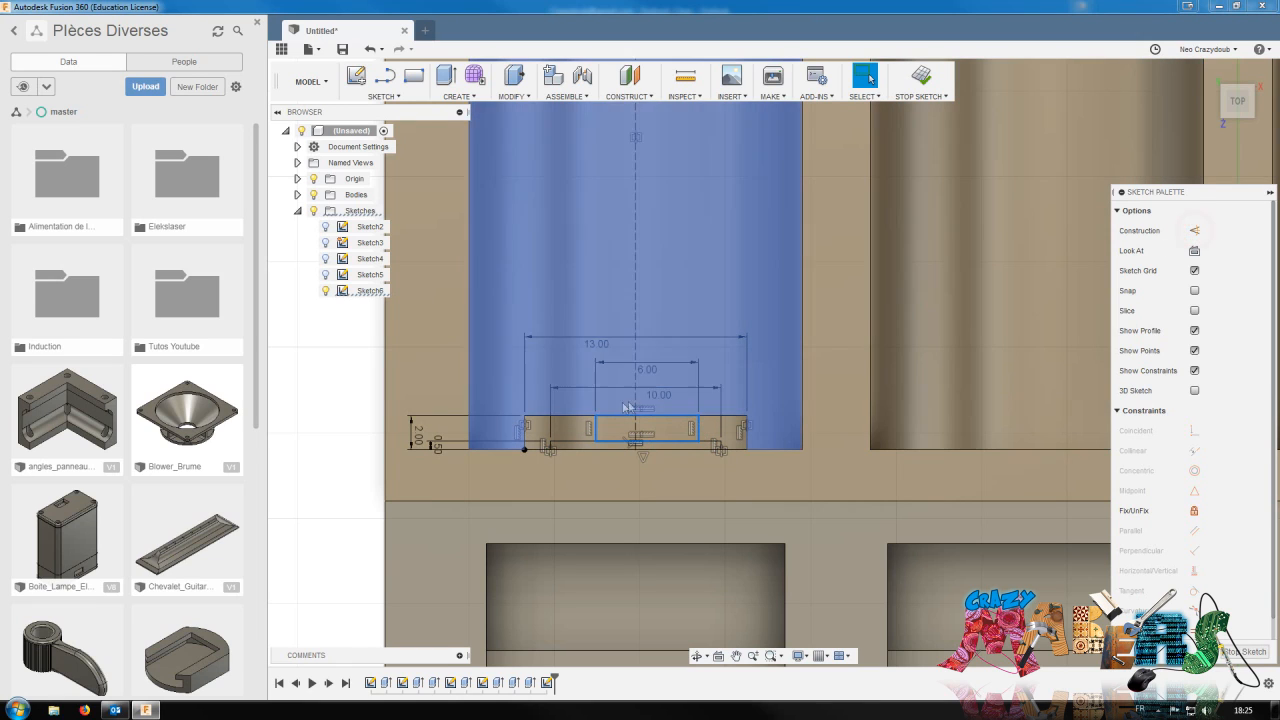
double_click(697, 437)
Make the 6 mm wide rectangle's two corners on the outer rectangle's far edge symmetric about the channel's construction centreline
scroll(1160, 521, "down", 1)
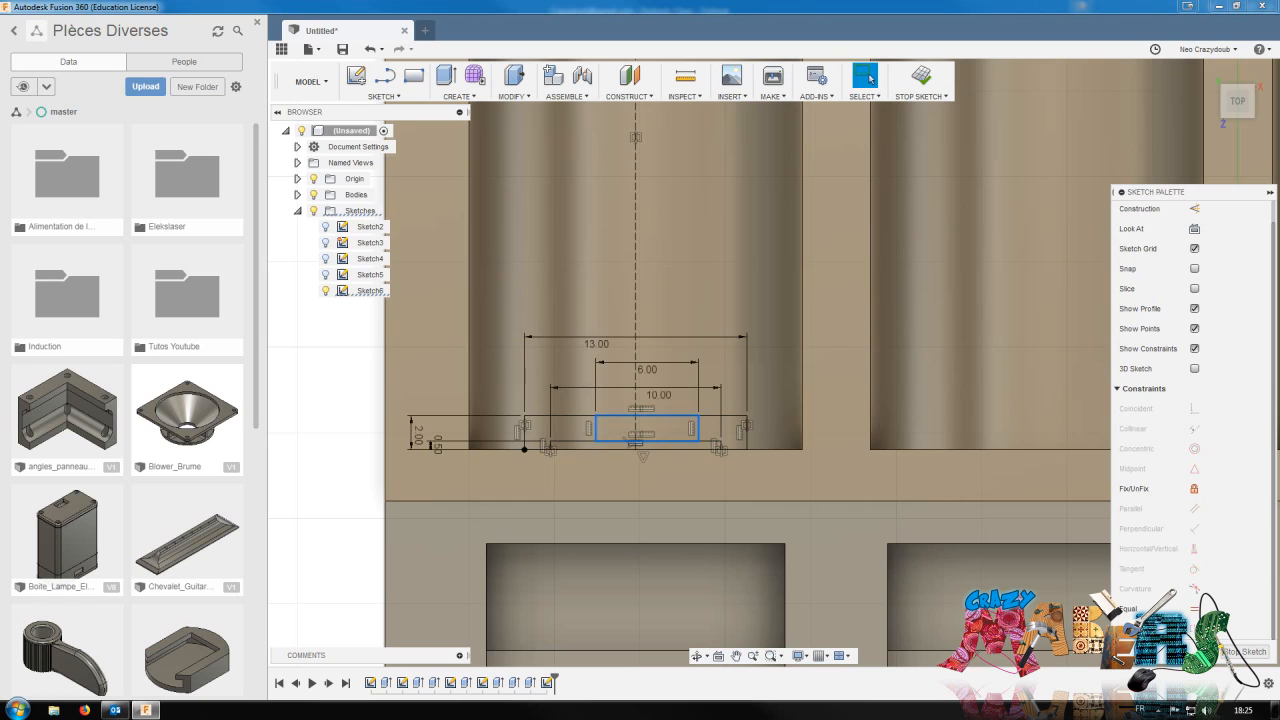
left_click(352, 501)
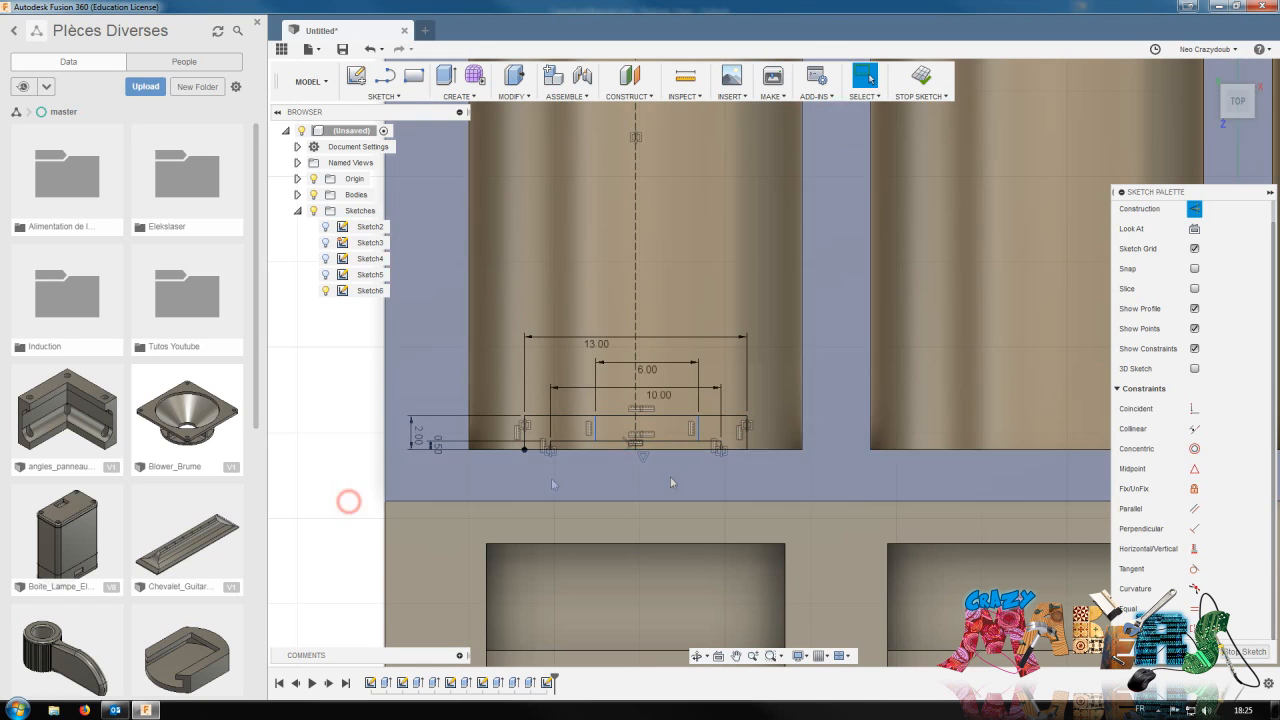
left_click(595, 415)
left_click(698, 415)
left_click(636, 428)
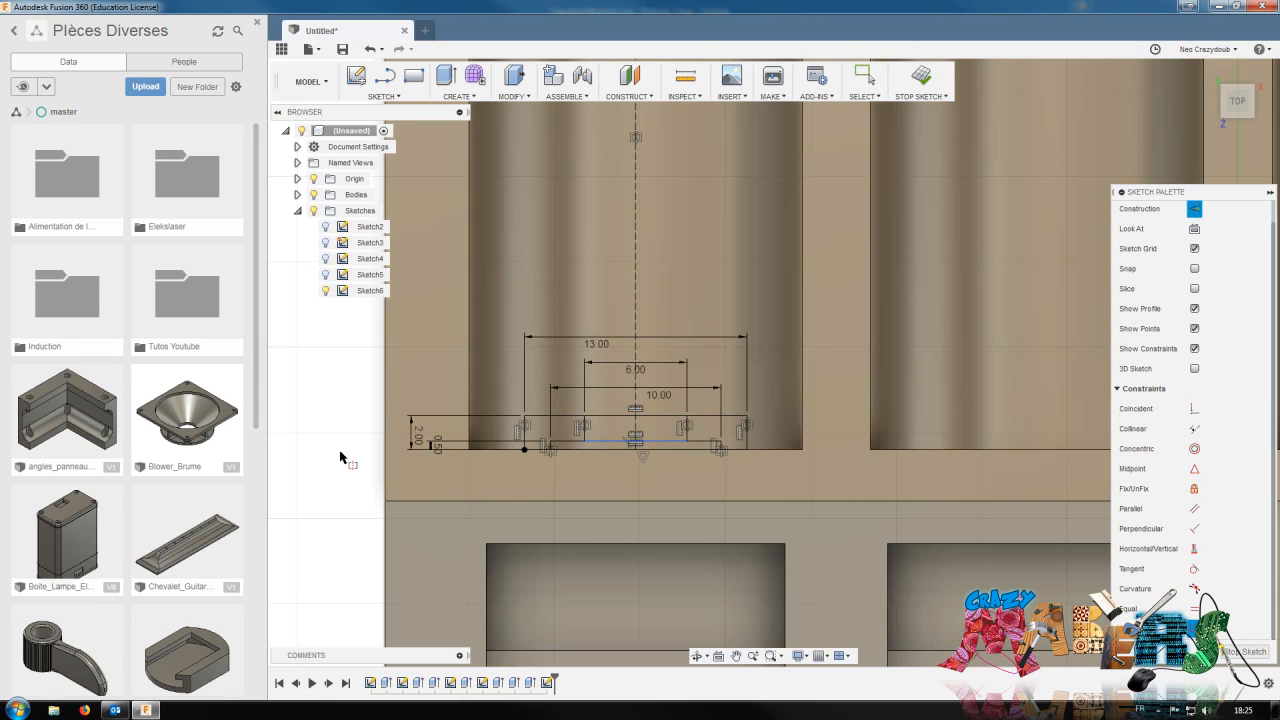
key("Escape")
left_click(571, 482)
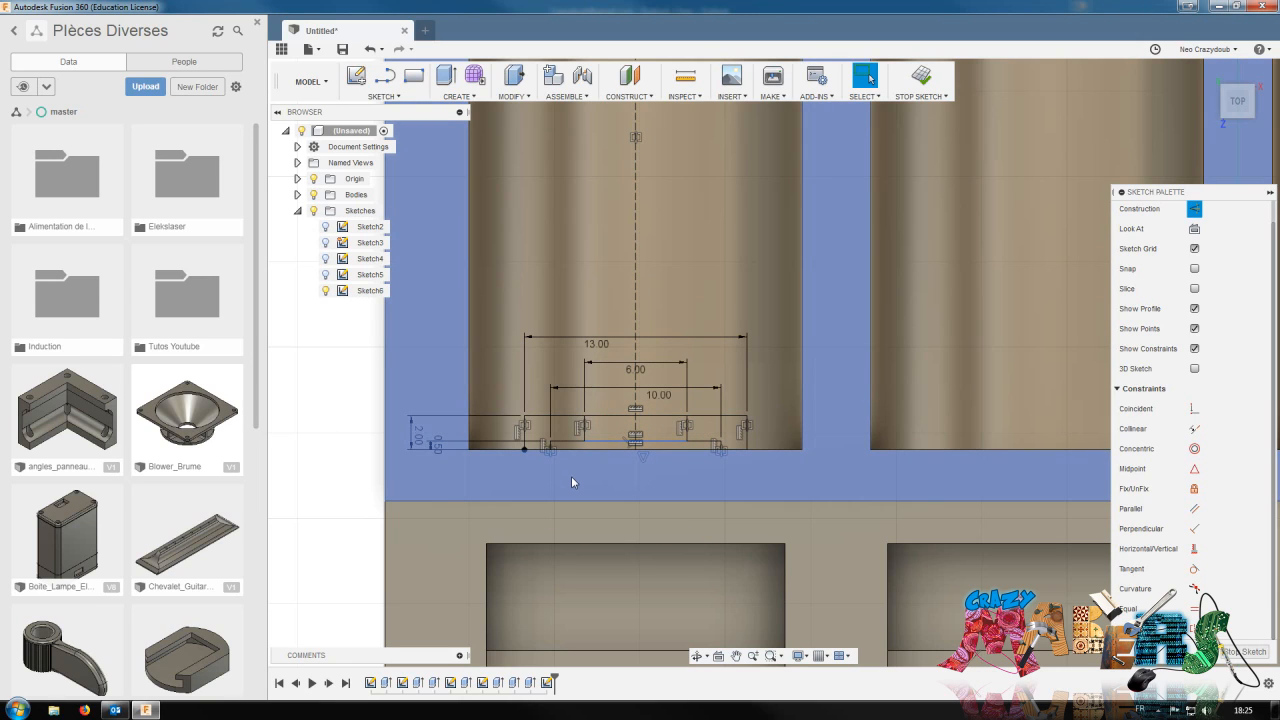
Trim the overlapping line segments where the 6 mm rectangle meets the far edges of the 13 mm and 10 mm rectangles
key("t")
scroll(618, 430, "down", 2)
scroll(618, 430, "up", 5)
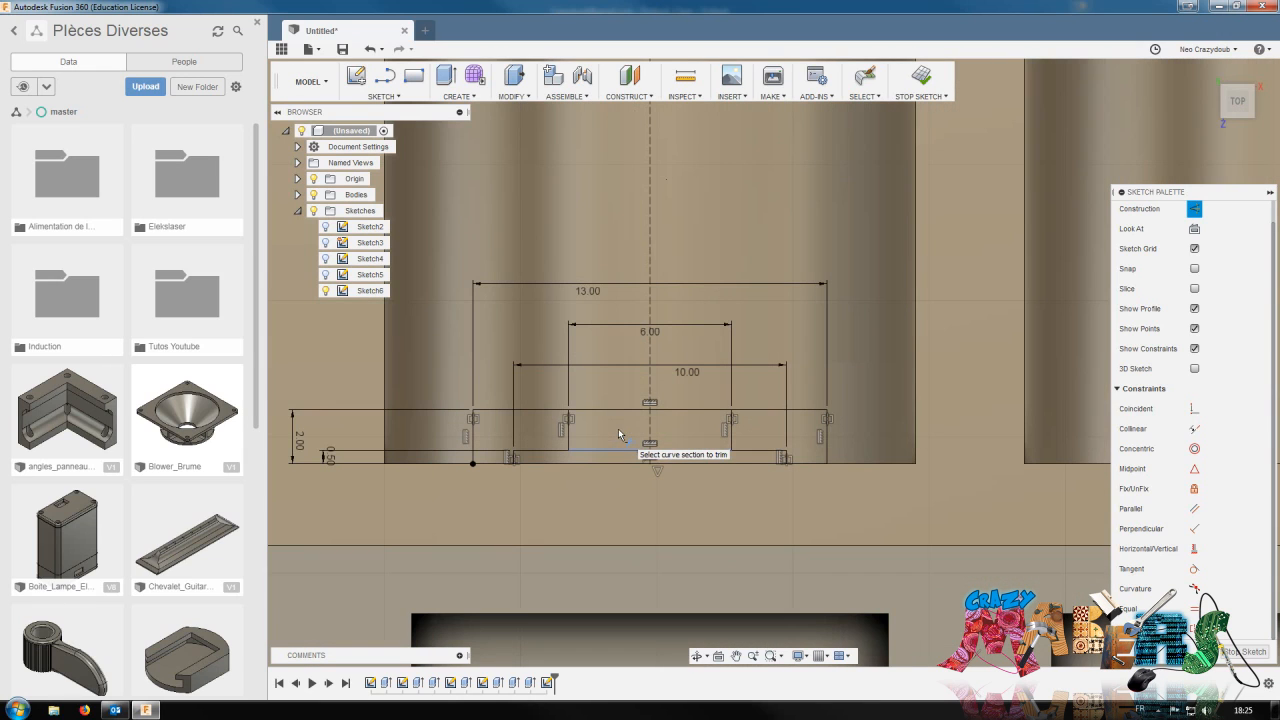
left_click(610, 411)
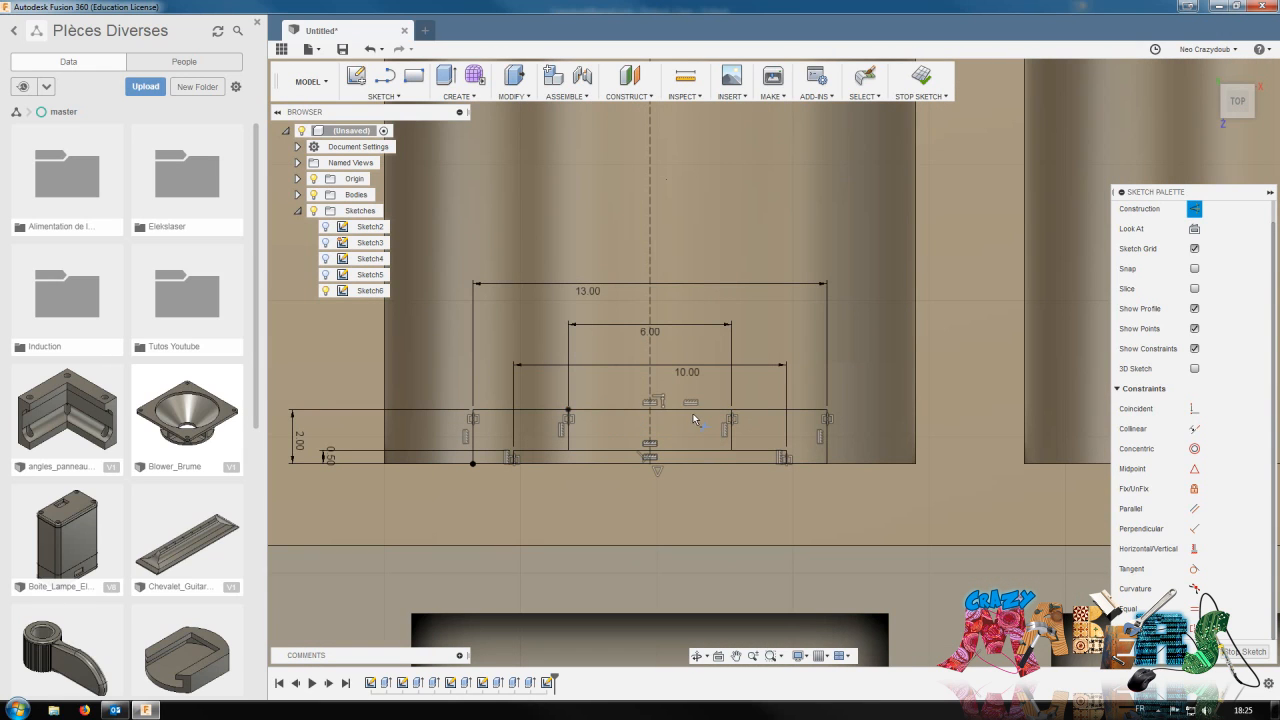
left_click(695, 411)
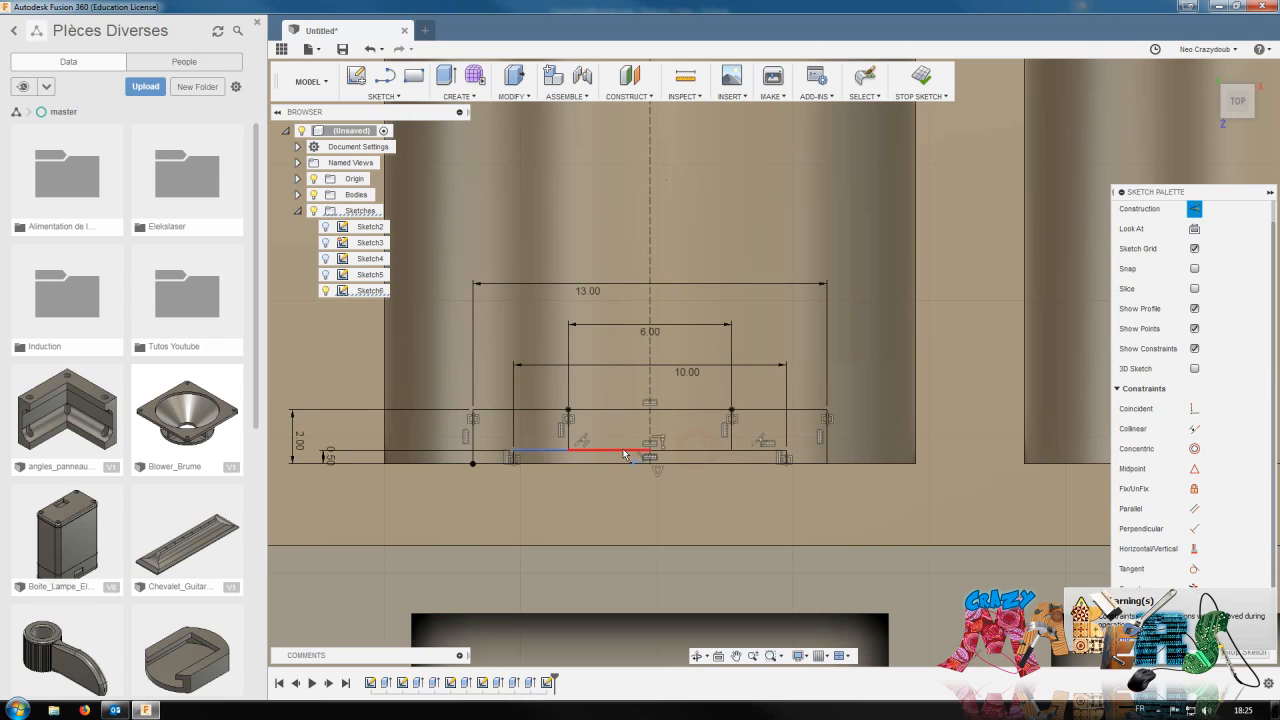
left_click(622, 452)
left_click(690, 450)
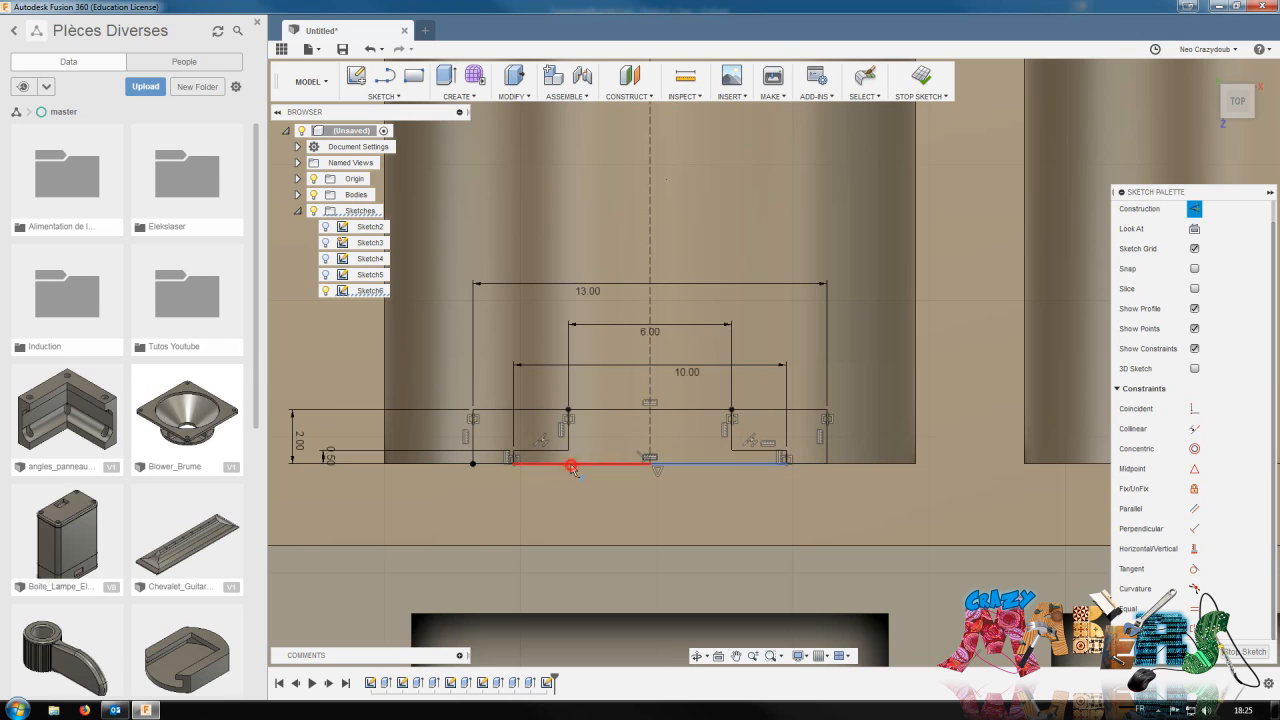
Trim the 10 mm rectangle's near edge along the channel's end wall on both sides of the construction centreline
left_click(602, 464)
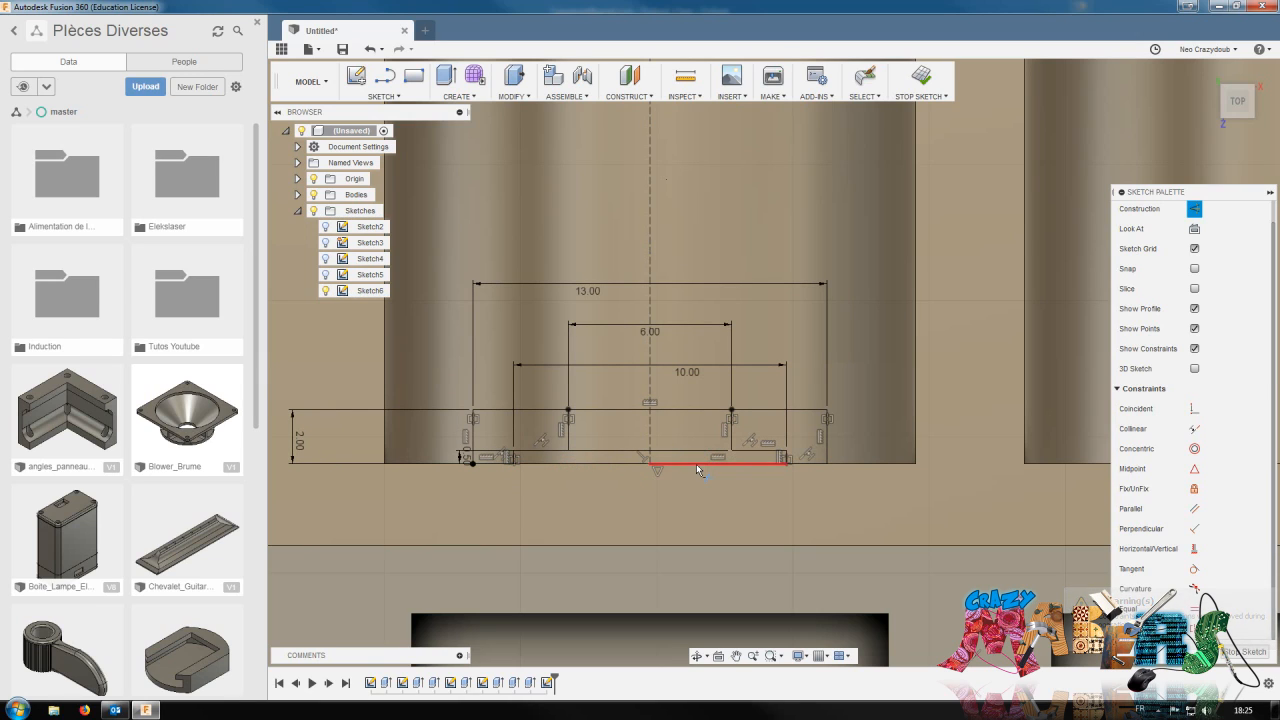
left_click(697, 464)
left_click(828, 425)
left_click(808, 465)
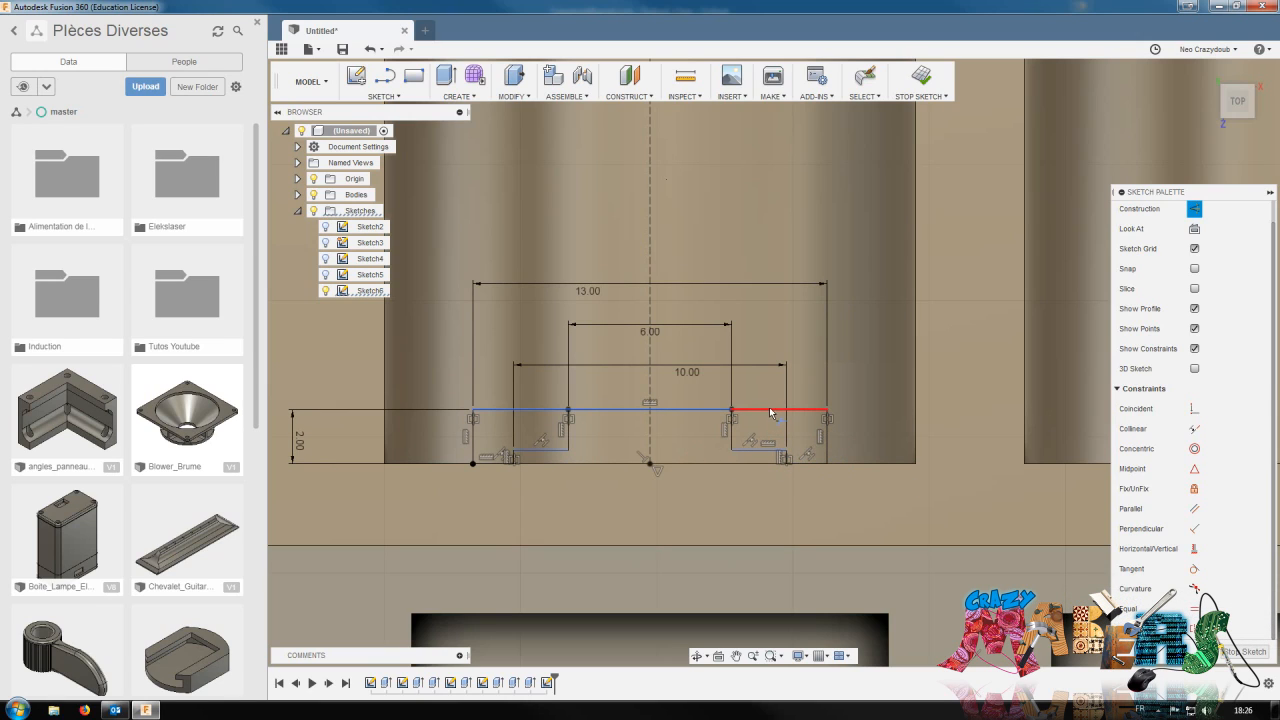
Remove the 13 mm rectangle's far-edge segment across the 6 mm opening, leaving two separate L-shaped profiles, and finish the sketch
left_click(670, 410)
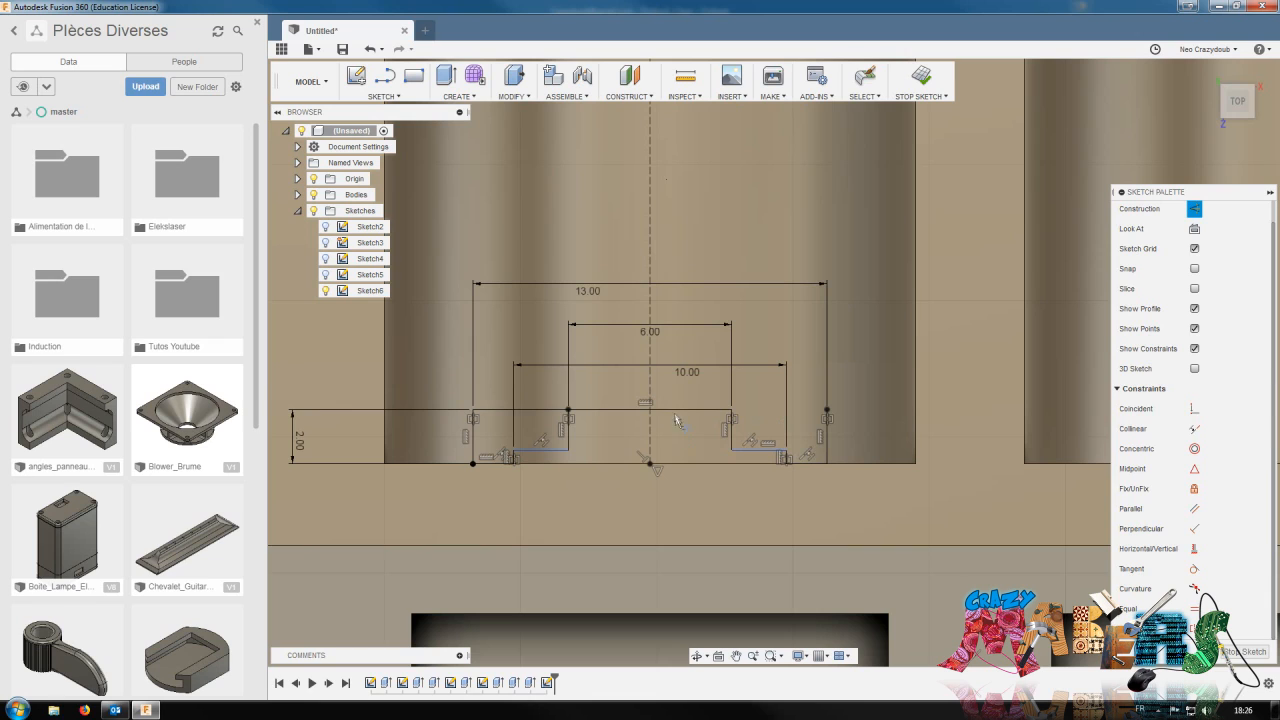
left_click(672, 413)
key("Escape")
key("ctrl+z")
key("ctrl+z")
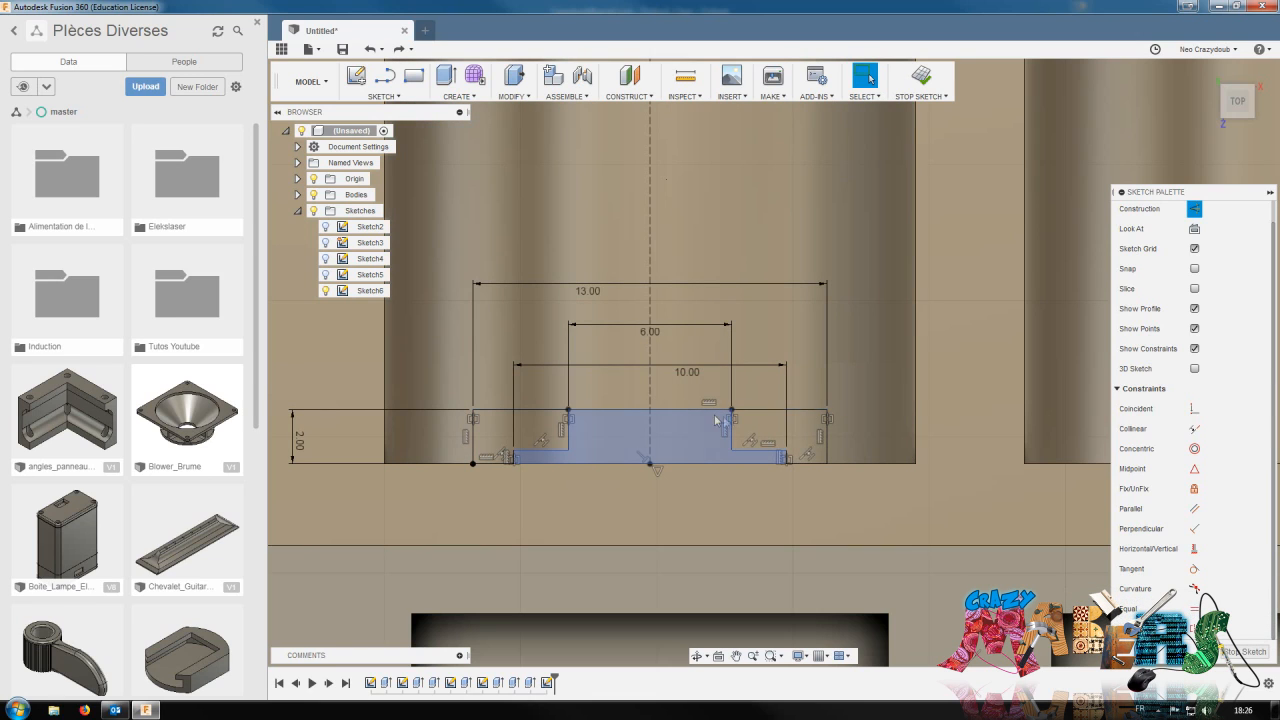
left_click(699, 482)
left_click(692, 414)
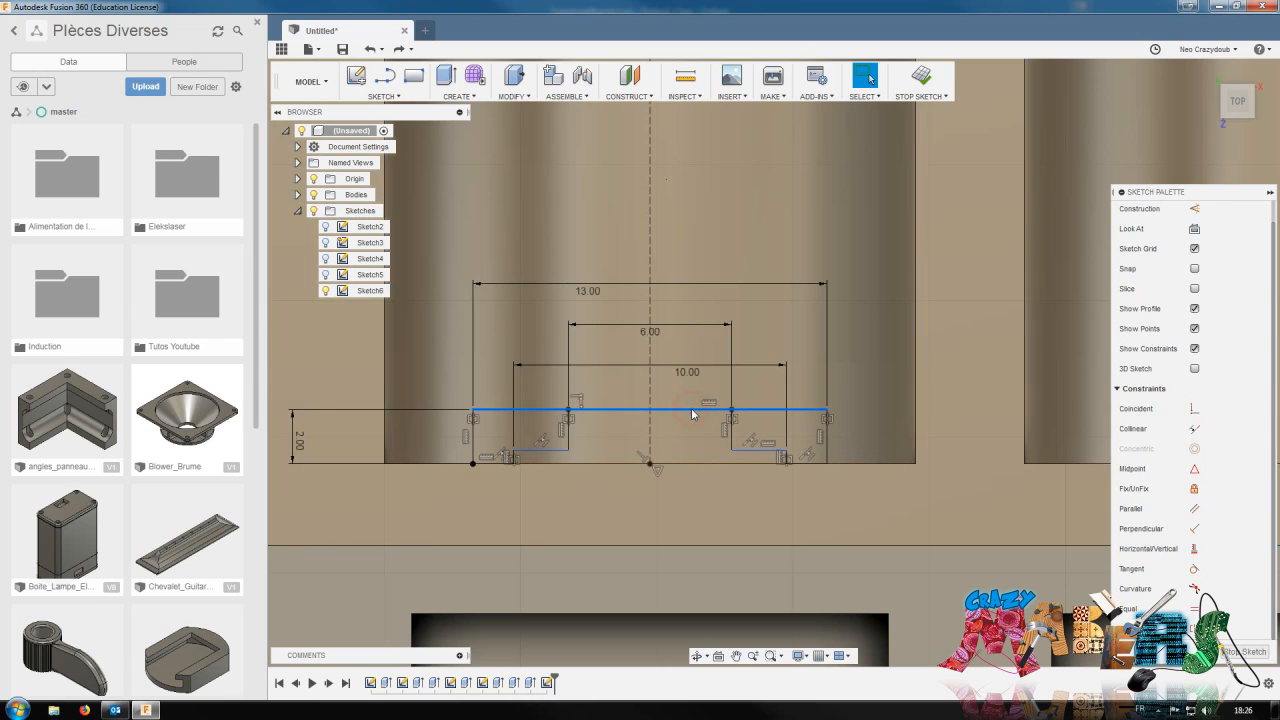
key("Delete")
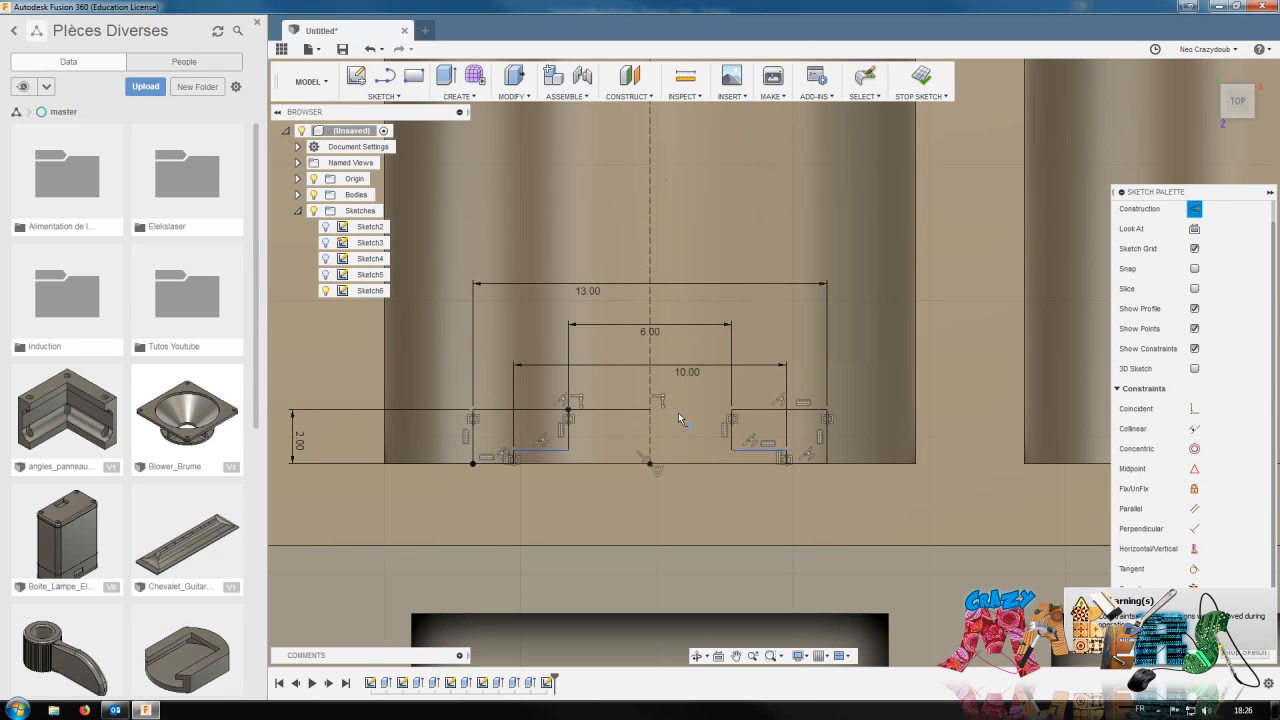
left_click(620, 410)
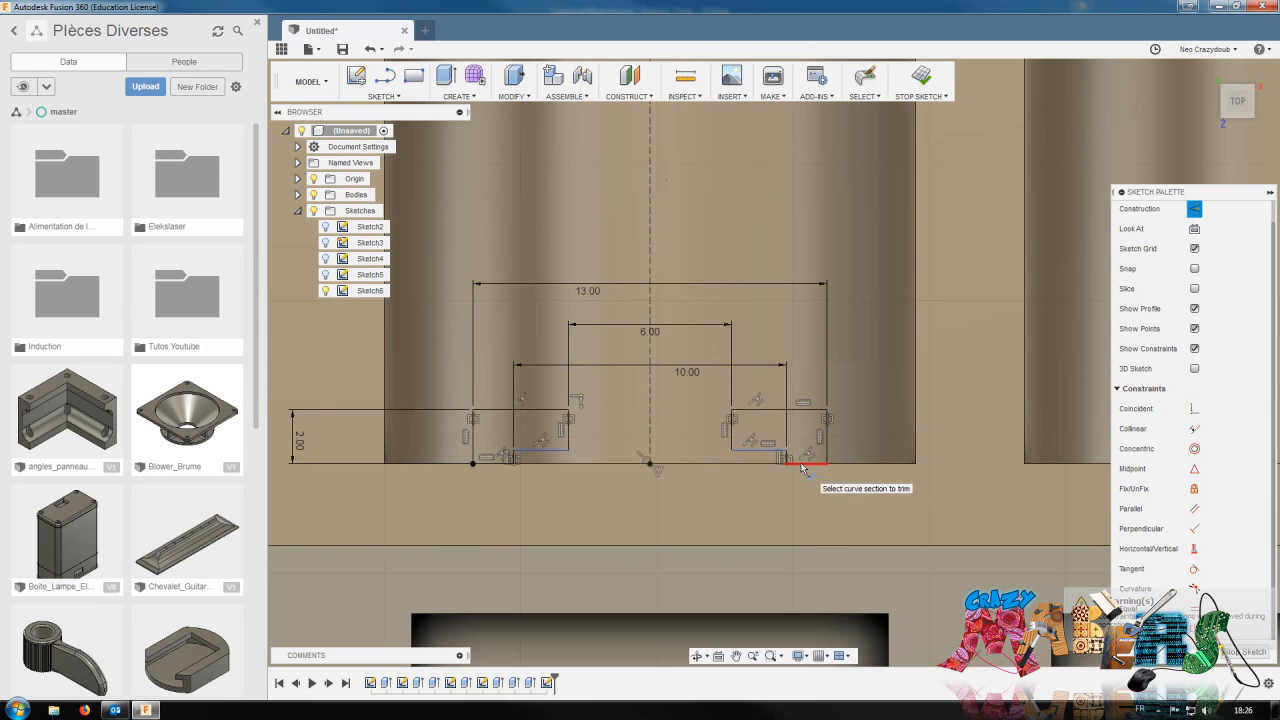
left_click(1236, 645)
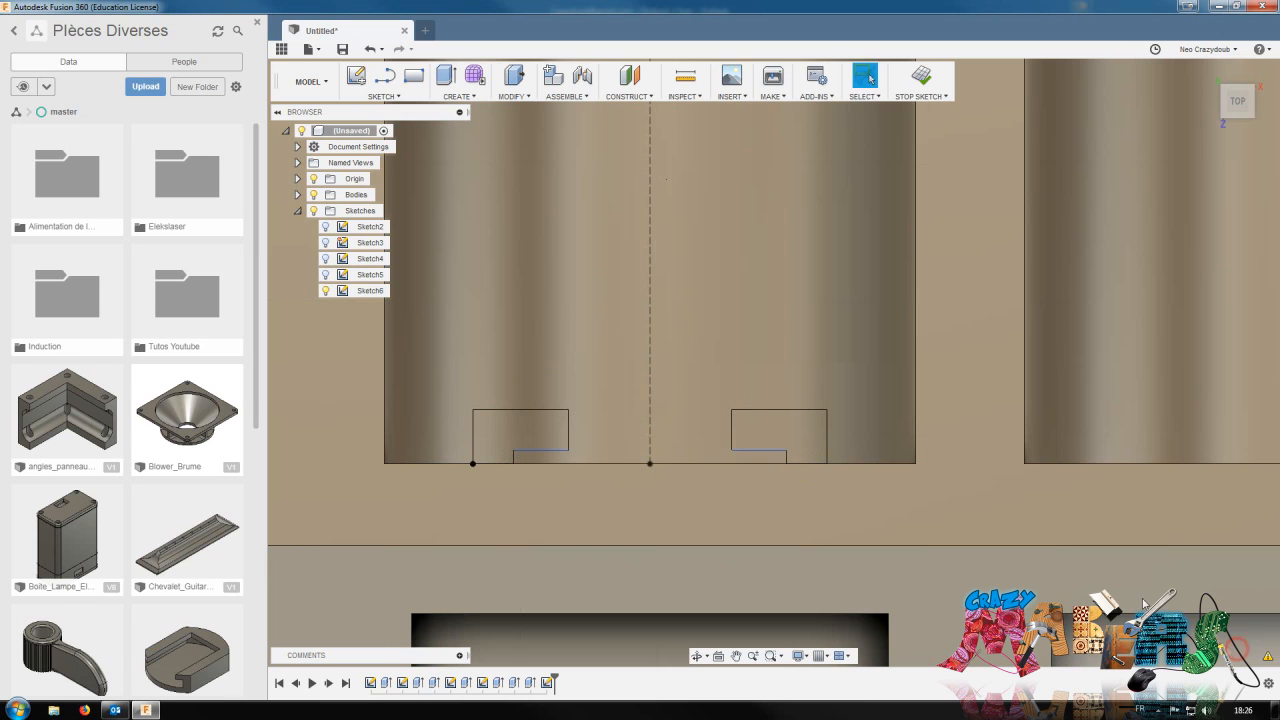
key("q")
left_click(786, 437)
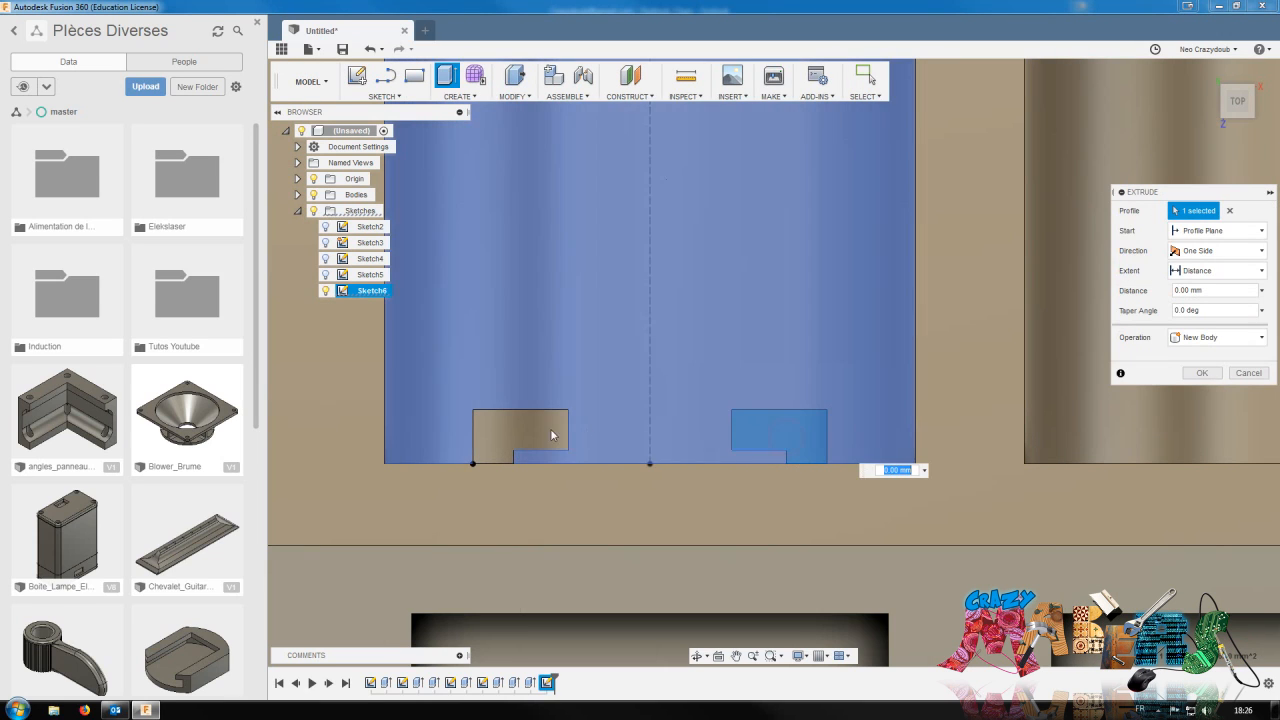
left_click(550, 432)
mouse_move(1240, 105)
left_mouse_down()
mouse_move(1155, 66)
mouse_move(1125, 78)
mouse_move(1050, 52)
mouse_move(1085, 92)
mouse_move(1190, 112)
left_mouse_up()
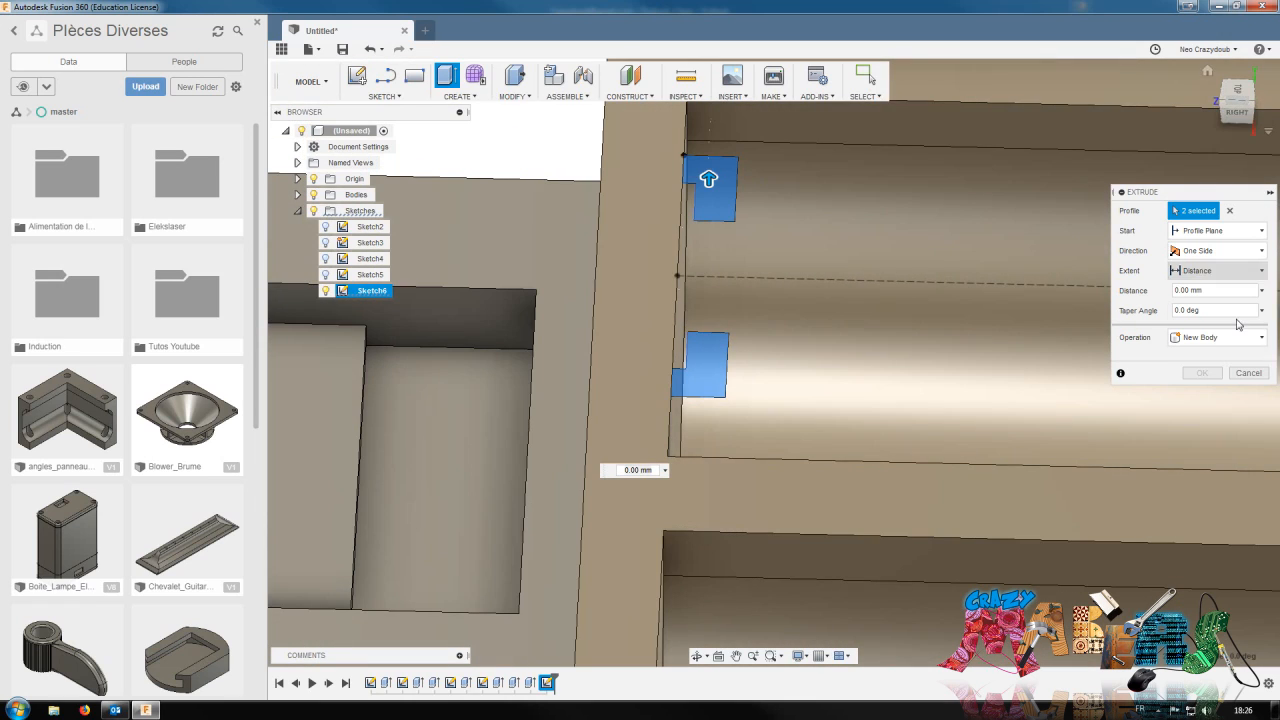
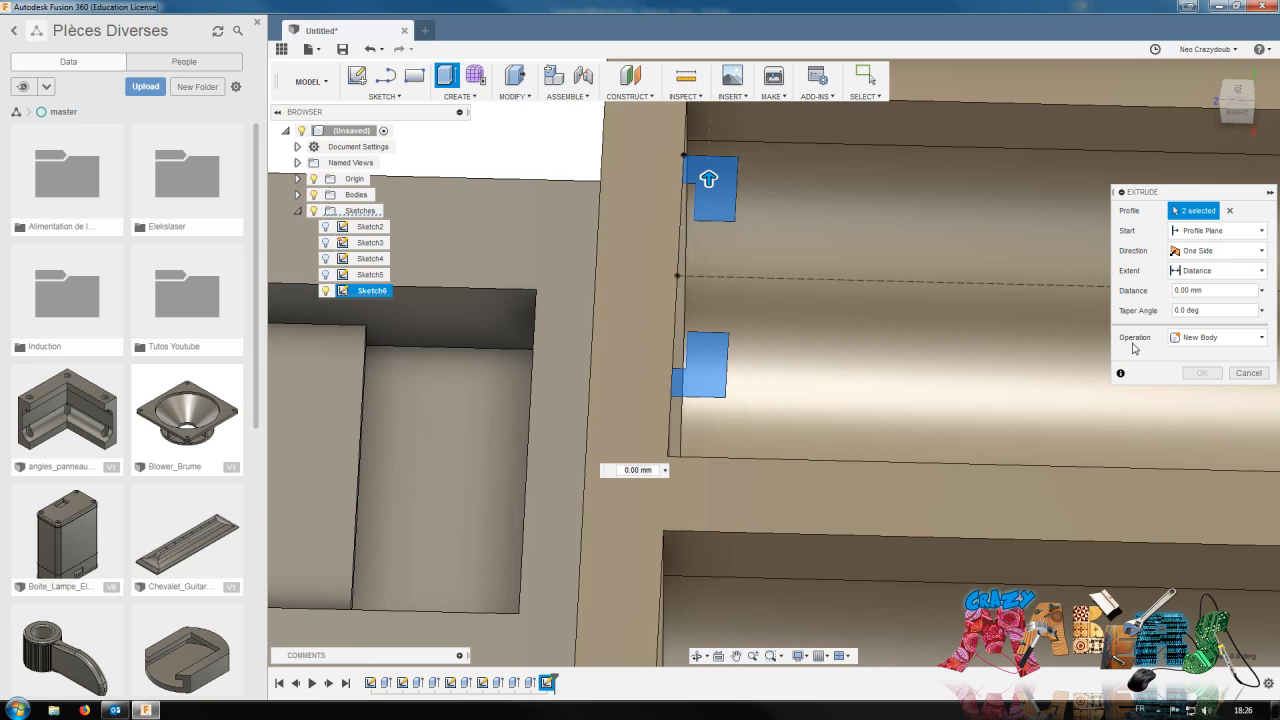
left_click(1248, 372)
Reopen the stepped profile sketch and draw lines across the 6 mm opening to join the corners of the two L-shaped profiles
right_click(550, 683)
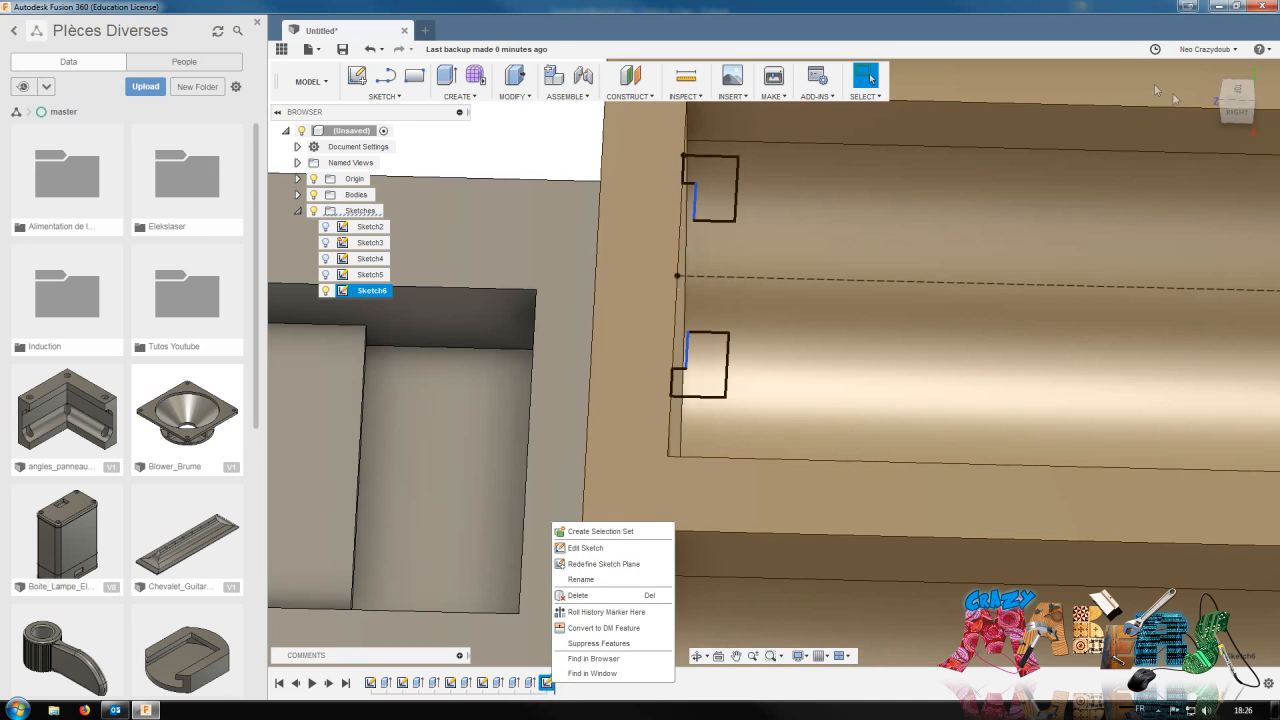
left_click(1247, 90)
left_click_drag(1248, 95, 1140, 100)
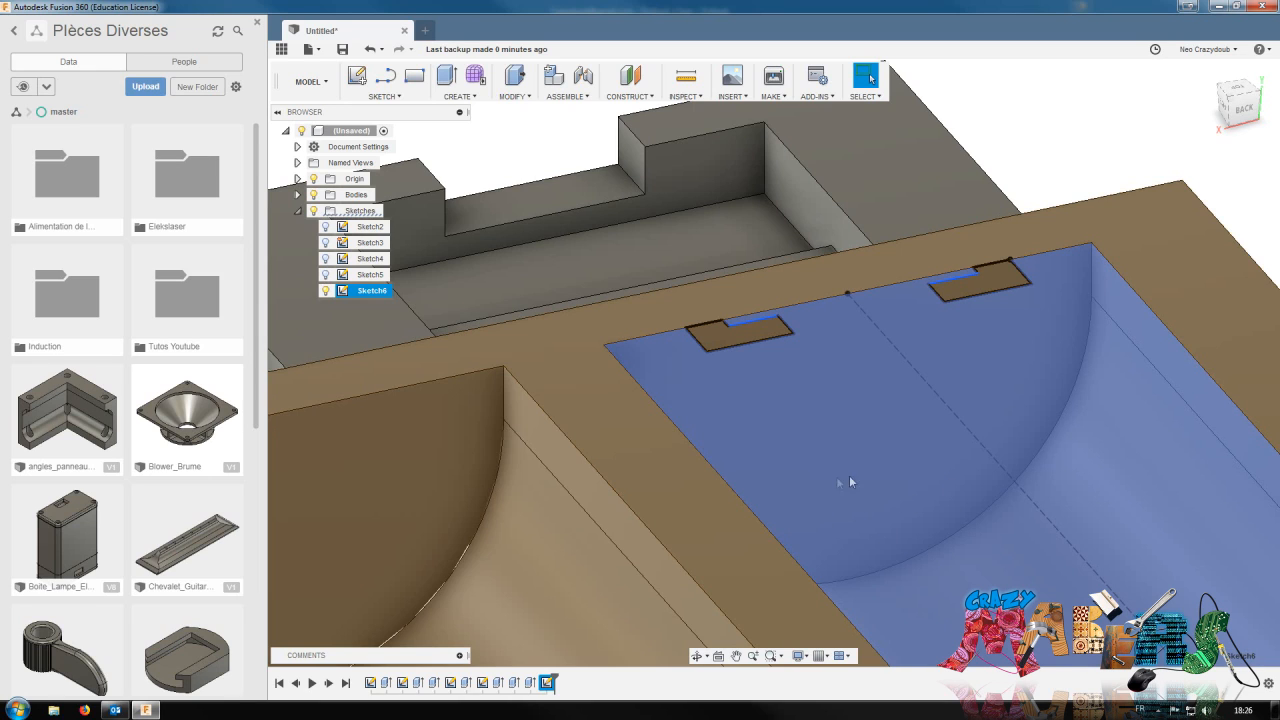
left_click_drag(1243, 113, 1278, 106)
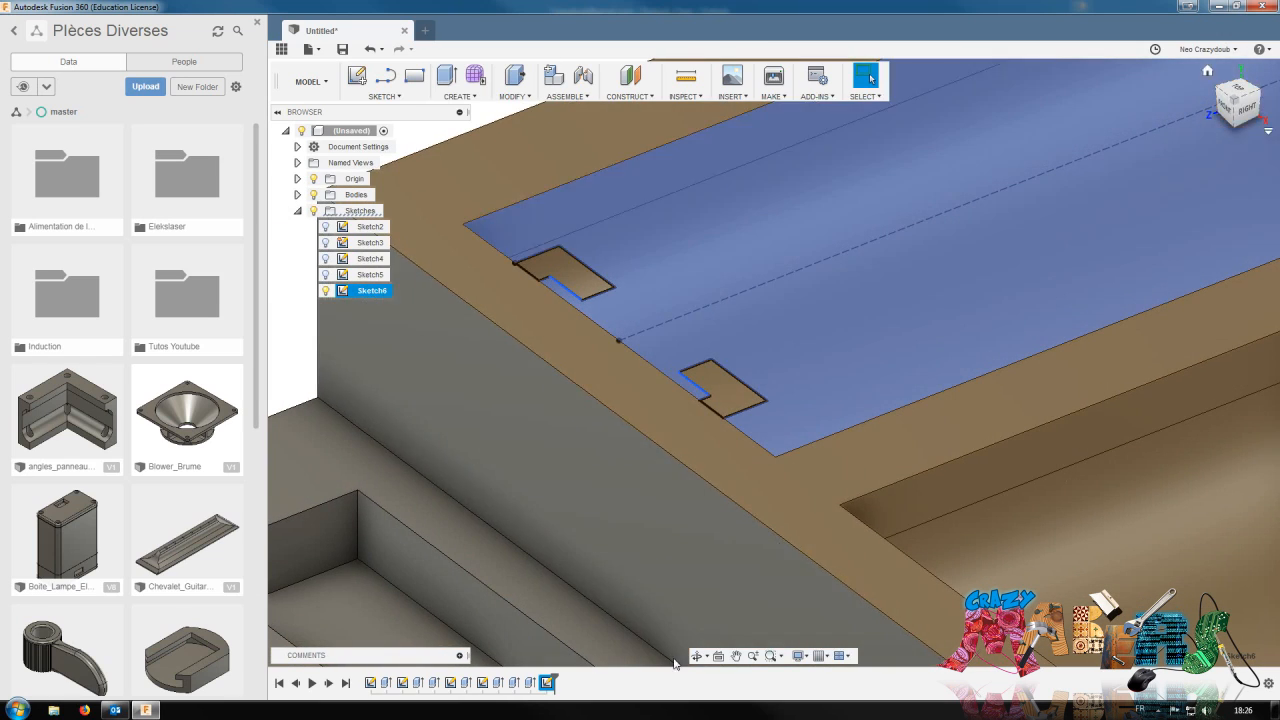
right_click(553, 682)
left_click(588, 549)
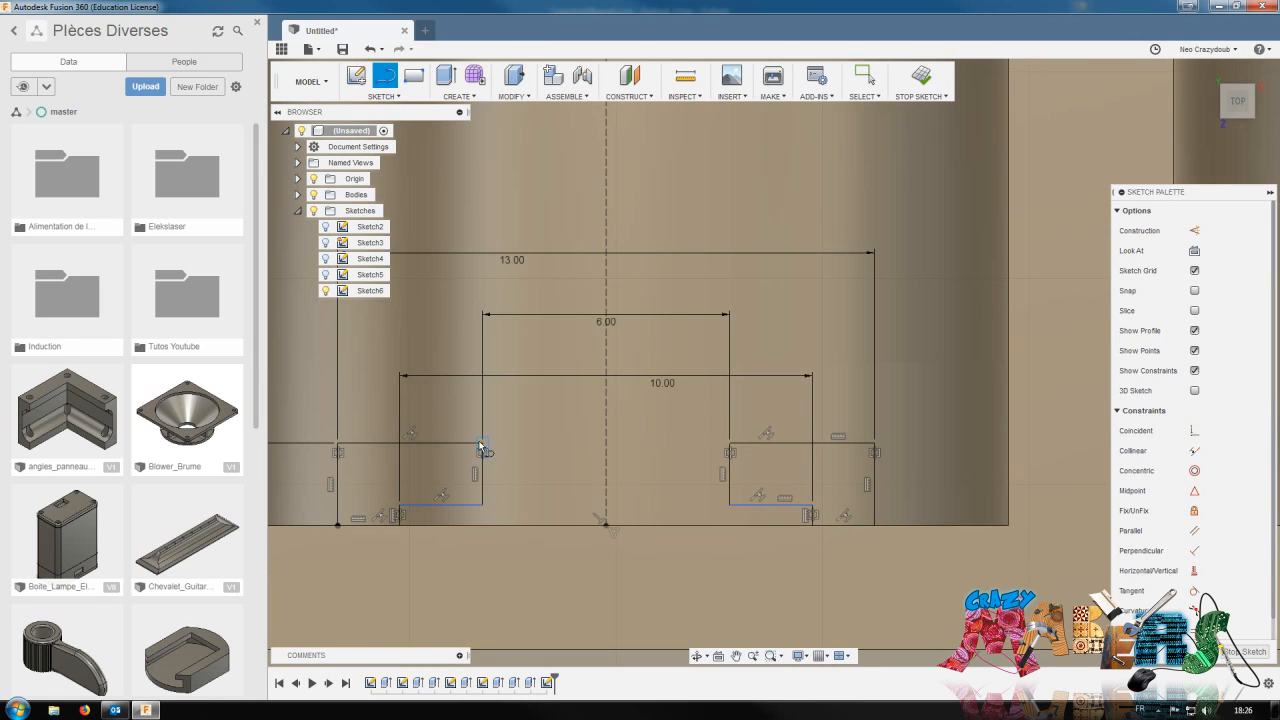
left_click(731, 506)
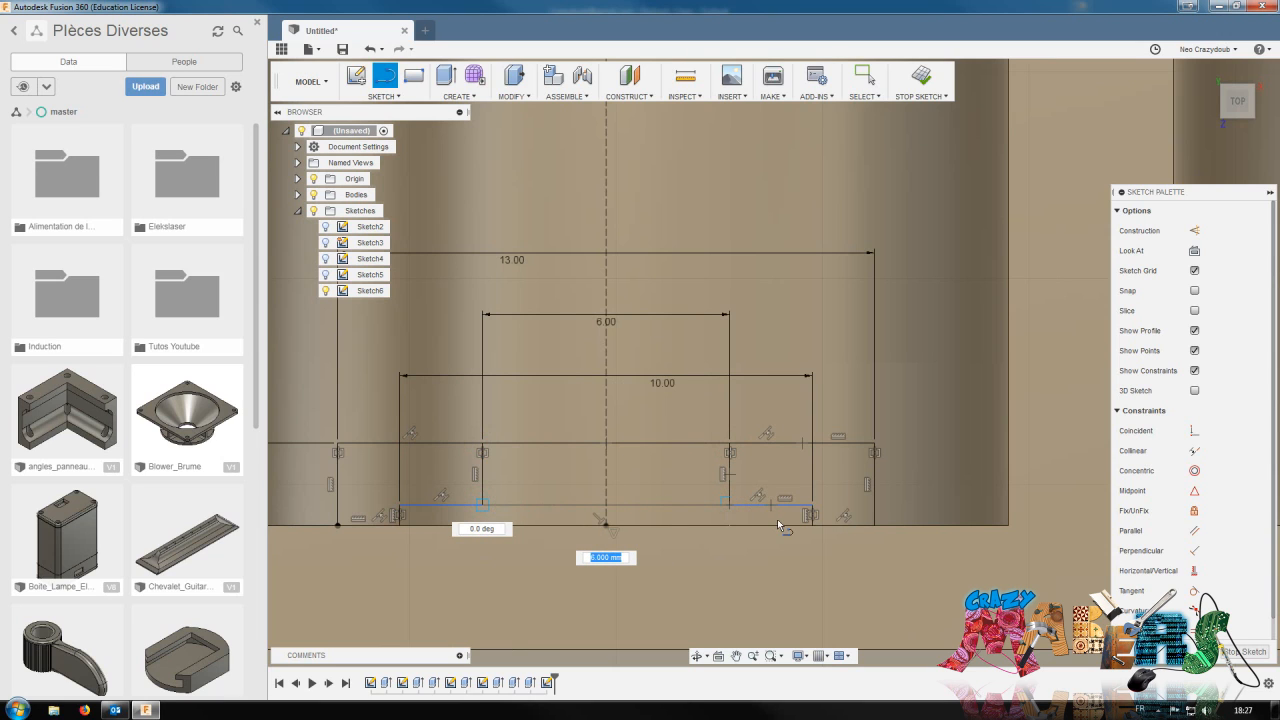
mouse_move(1237, 103)
left_mouse_down()
mouse_move(1245, 110)
mouse_move(1236, 104)
left_mouse_up()
Extrude all four profiles of the stepped sketch about 6.2 mm down into the channel
key("q")
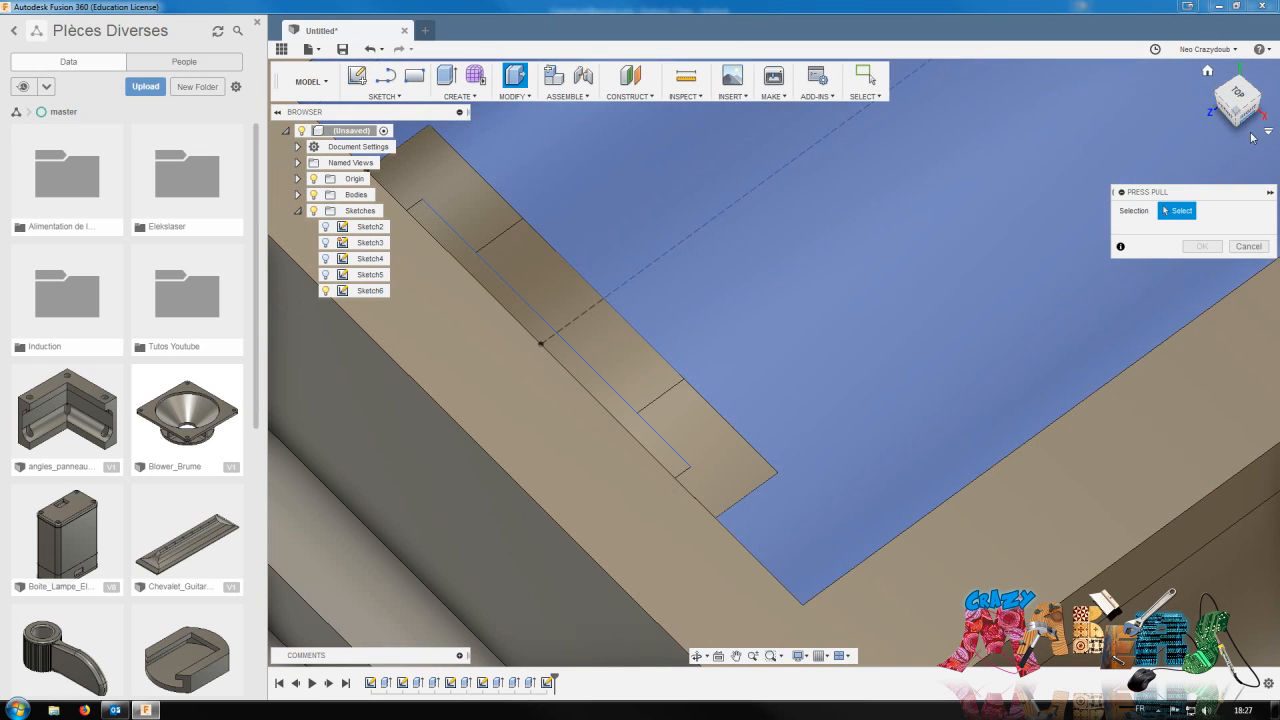
left_click_drag(1236, 102, 1200, 72)
middle_click_drag(850, 325, 754, 314, "shift")
left_click(678, 340)
left_click(749, 287)
left_click(851, 191)
left_click(769, 221)
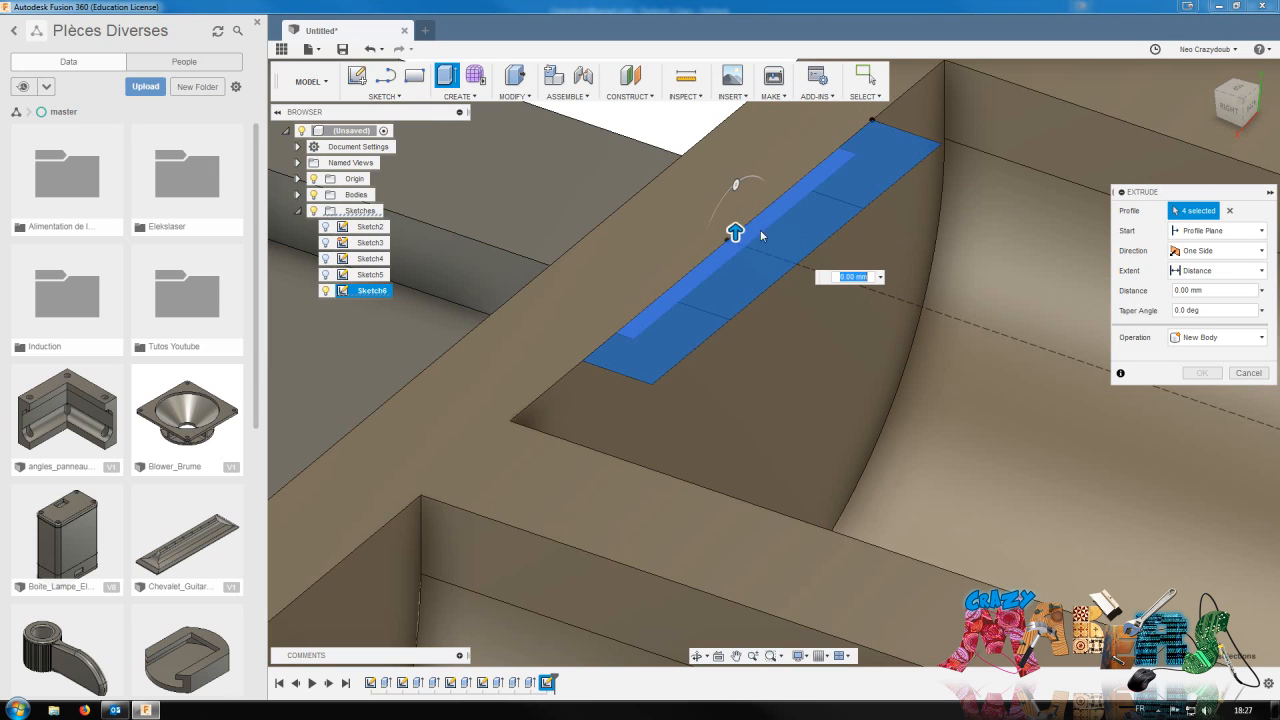
left_click_drag(735, 240, 754, 470)
mouse_move(771, 357)
middle_mouse_down("shift")
mouse_move(715, 400)
mouse_move(648, 358)
middle_mouse_up("shift")
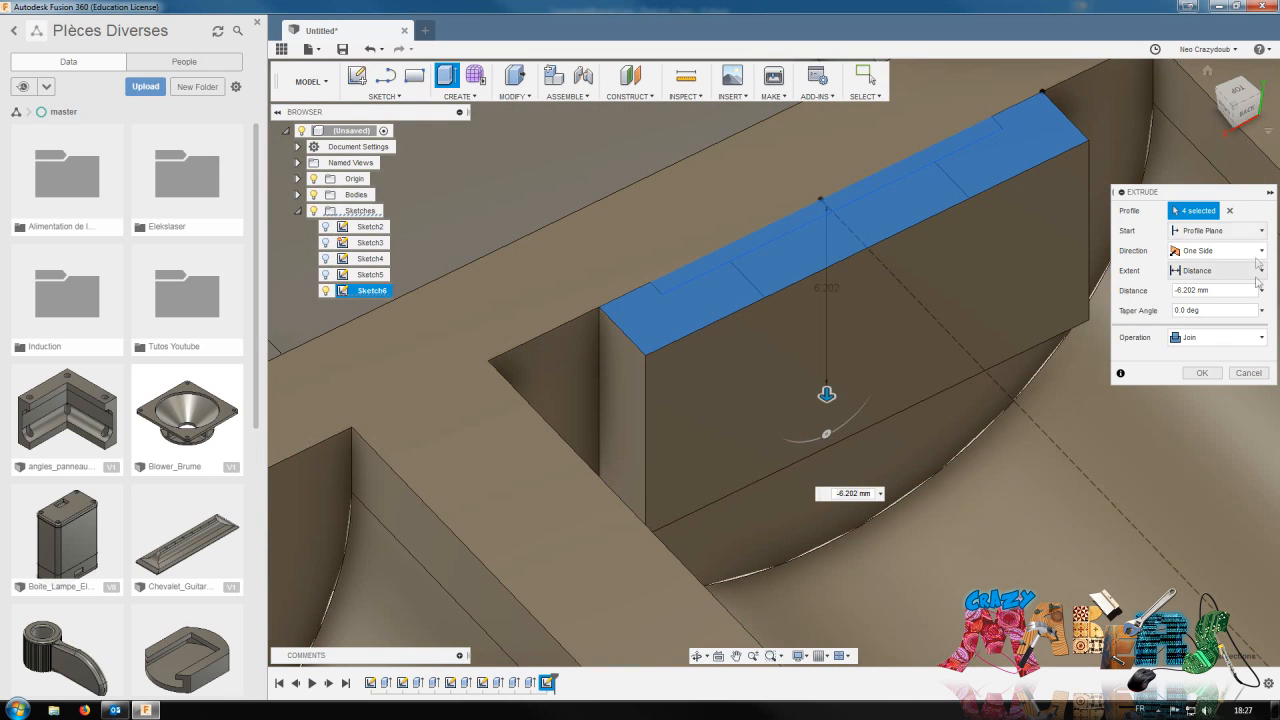
Change the extrusion's extent to To Object, ending at the channel's curved floor, and apply it with the Join operation
left_click(1237, 342)
left_click(1237, 342)
left_click(1240, 270)
left_click(1200, 298)
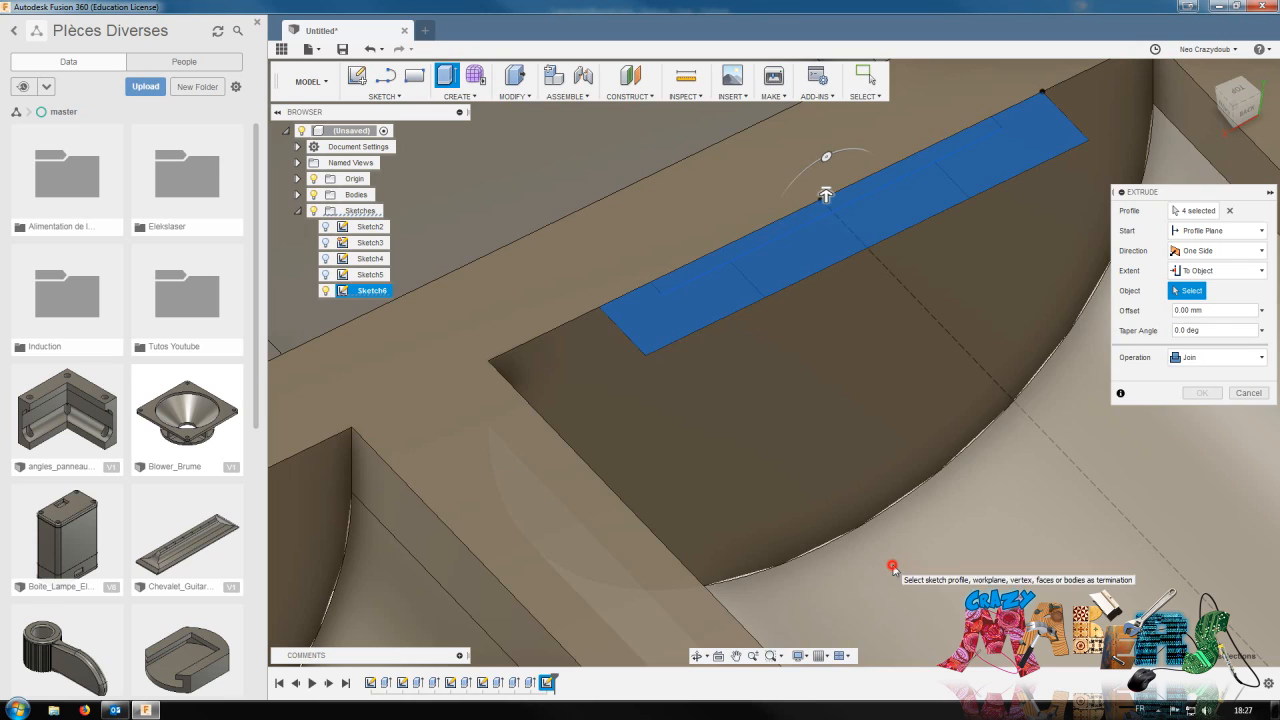
left_click(893, 565)
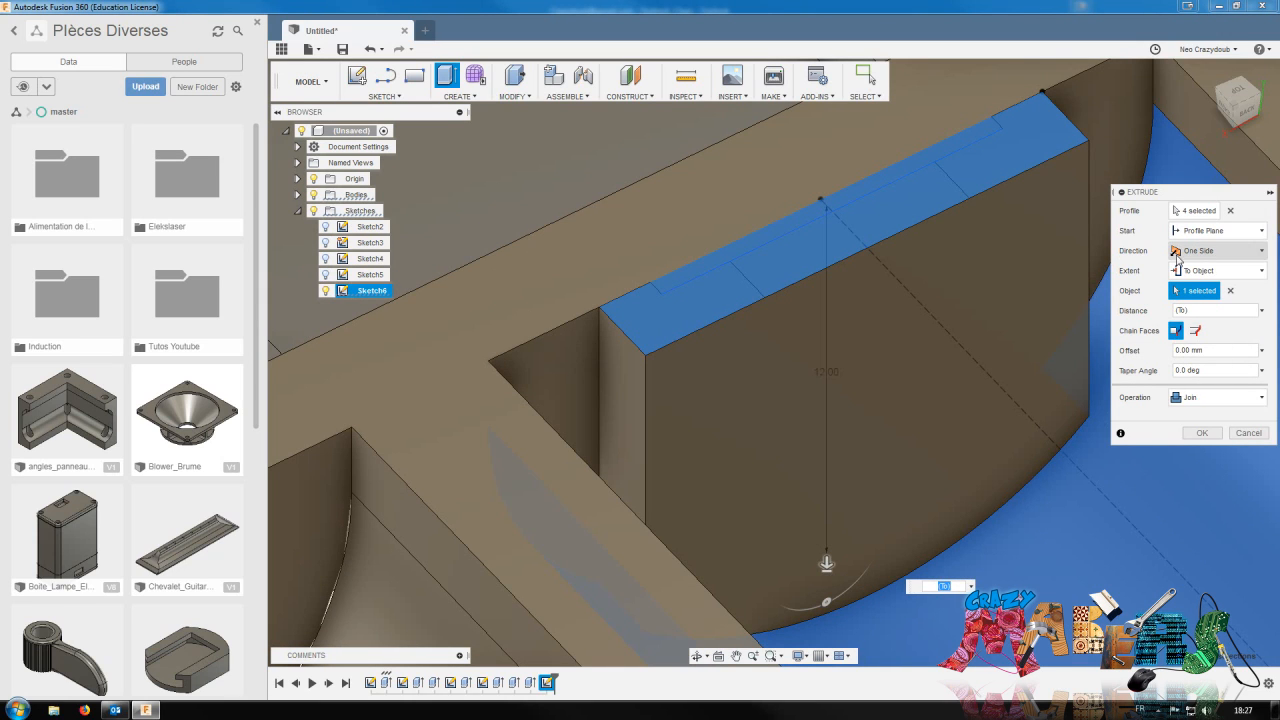
left_click(1205, 433)
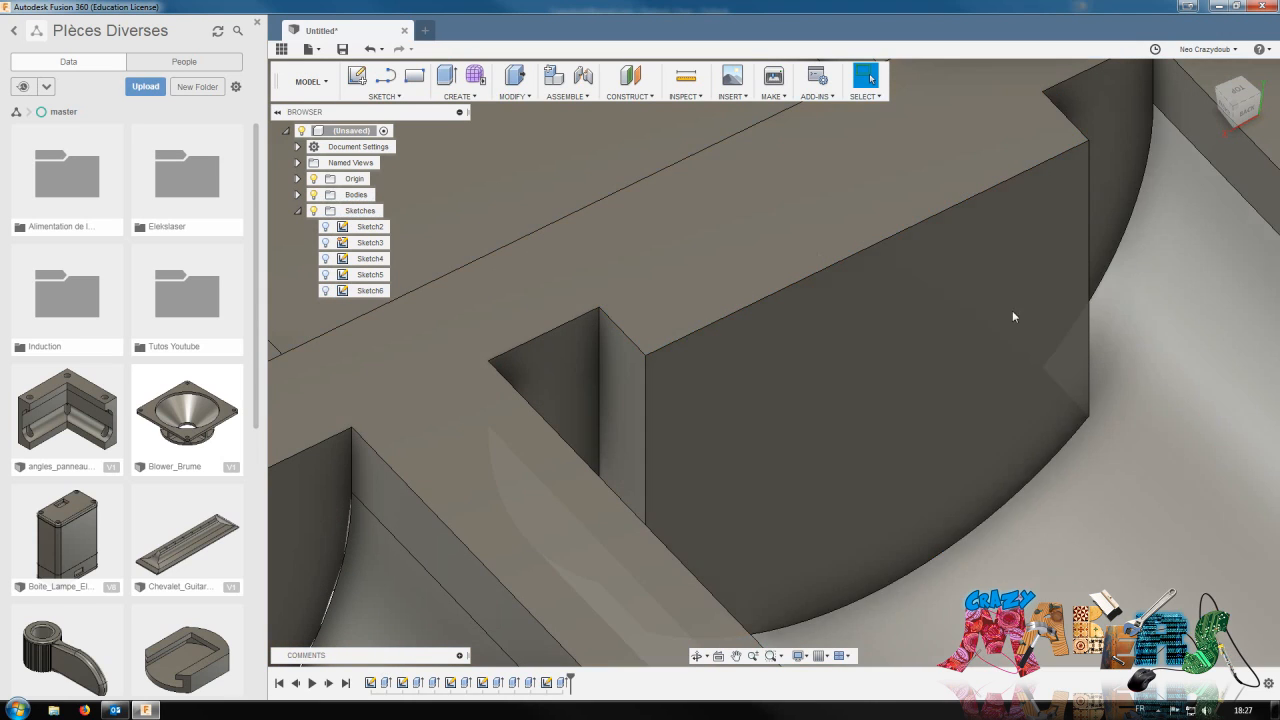
Show the stepped sketch again and cut its 10 mm strip and 6 mm opening about 6.485 mm down into the new block
left_click(325, 290)
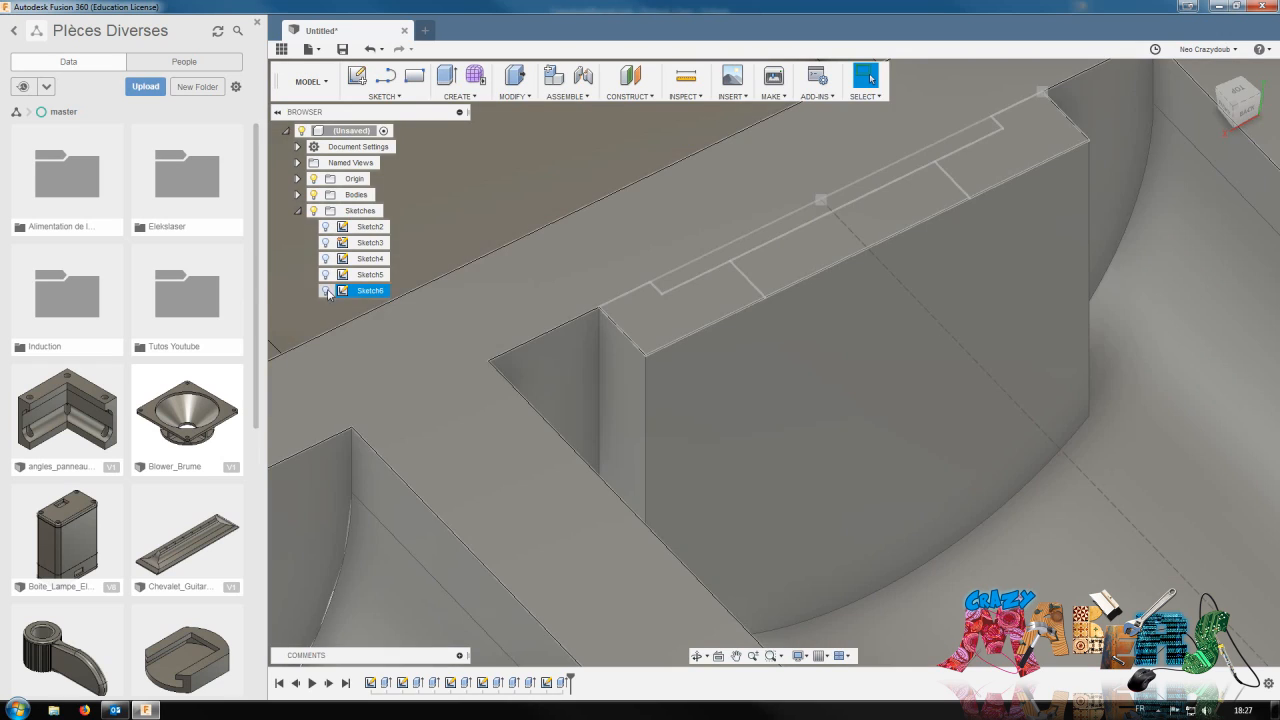
key("q")
left_click(805, 258)
left_click_drag(850, 210, 849, 411)
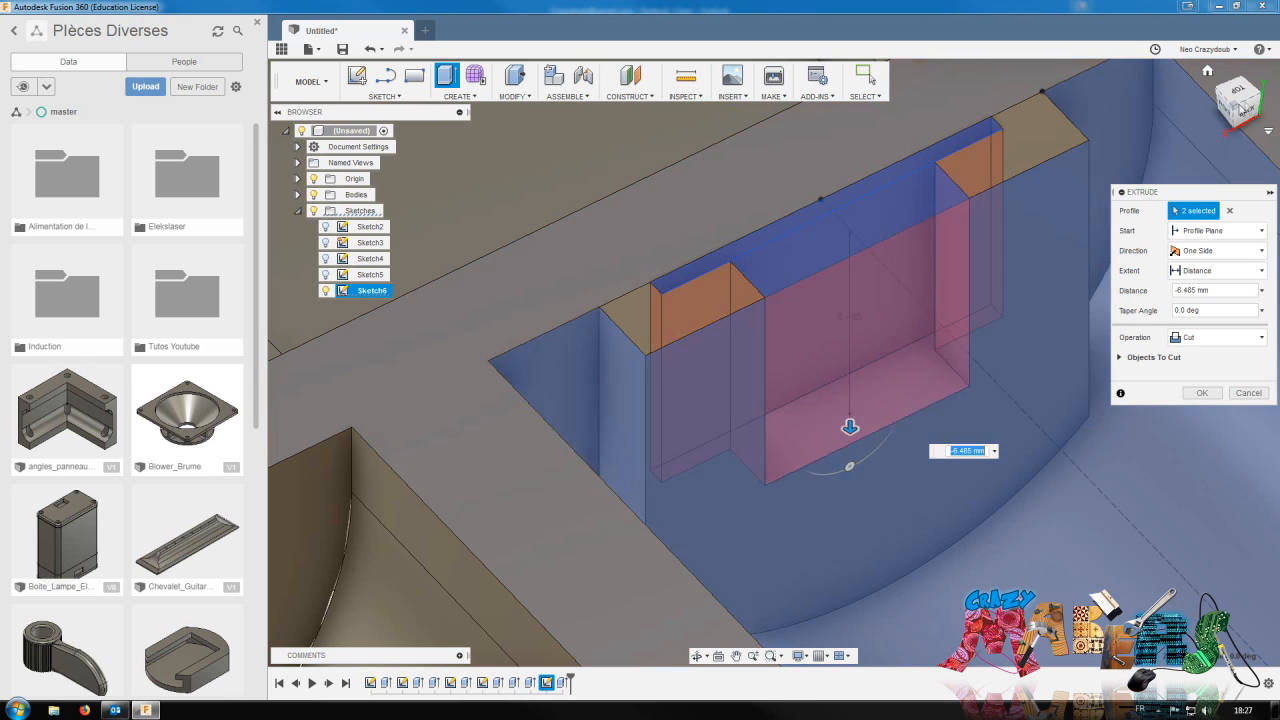
left_click(1246, 111)
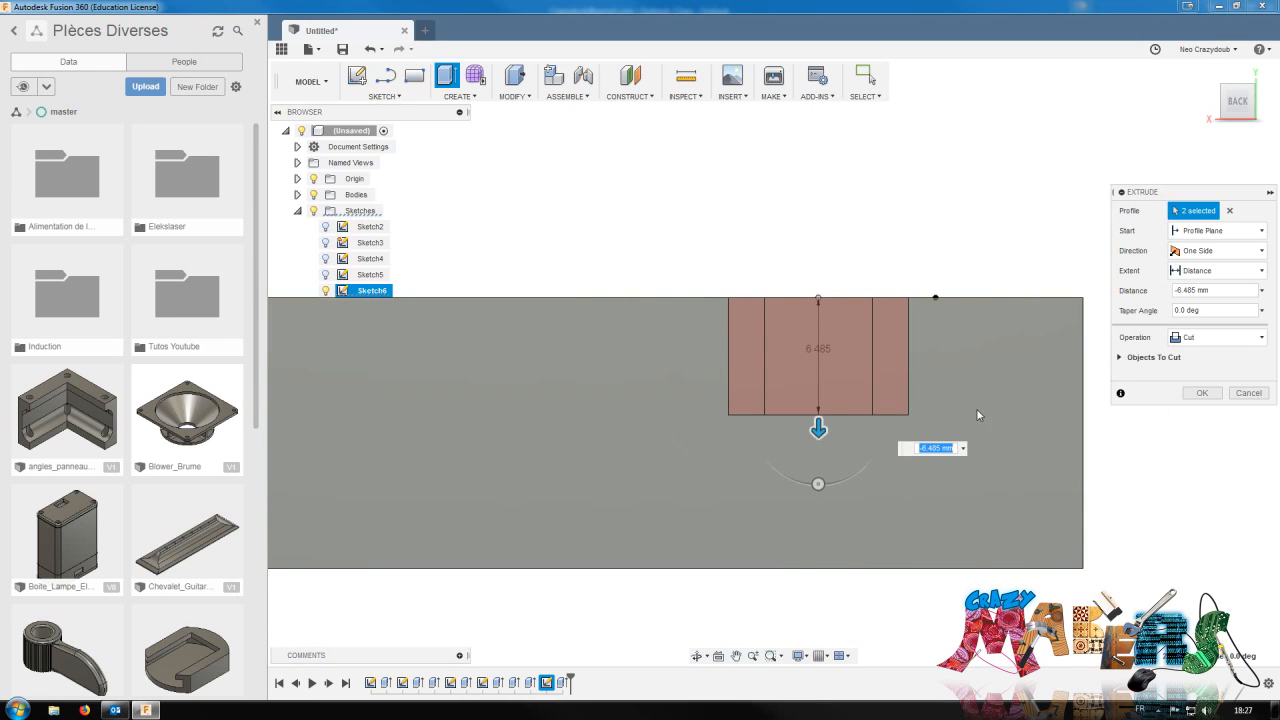
Create a section analysis from the holder's back face, moving the section plane inward so it cuts across the four channels
left_click(700, 97)
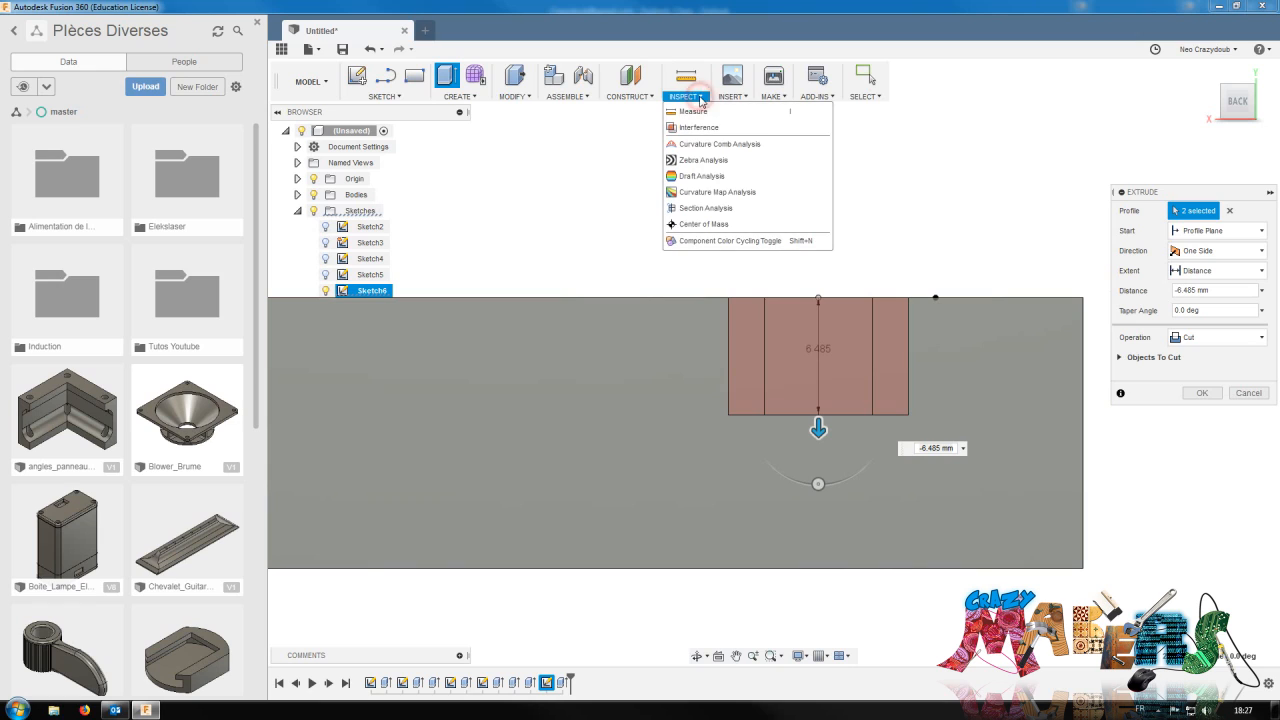
left_click(698, 96)
left_click(700, 97)
left_click(720, 208)
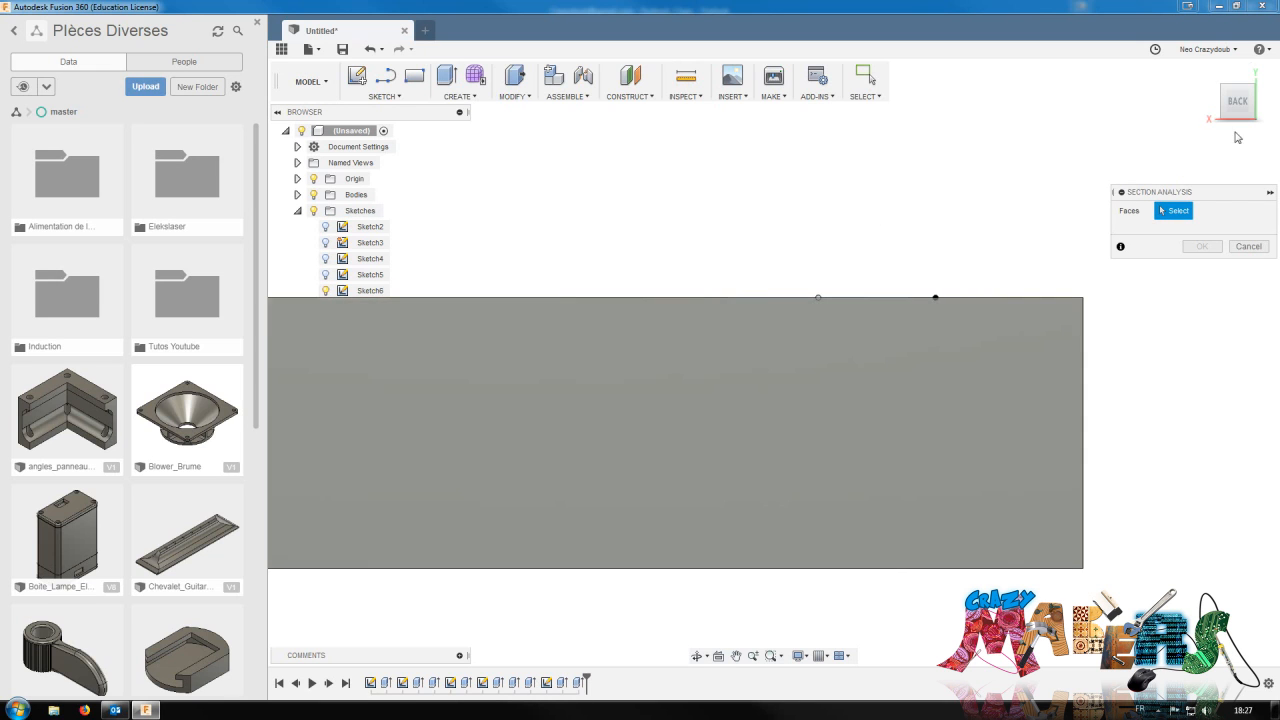
left_click(846, 446)
left_click_drag(1243, 105, 1232, 138)
scroll(838, 380, "down", 5)
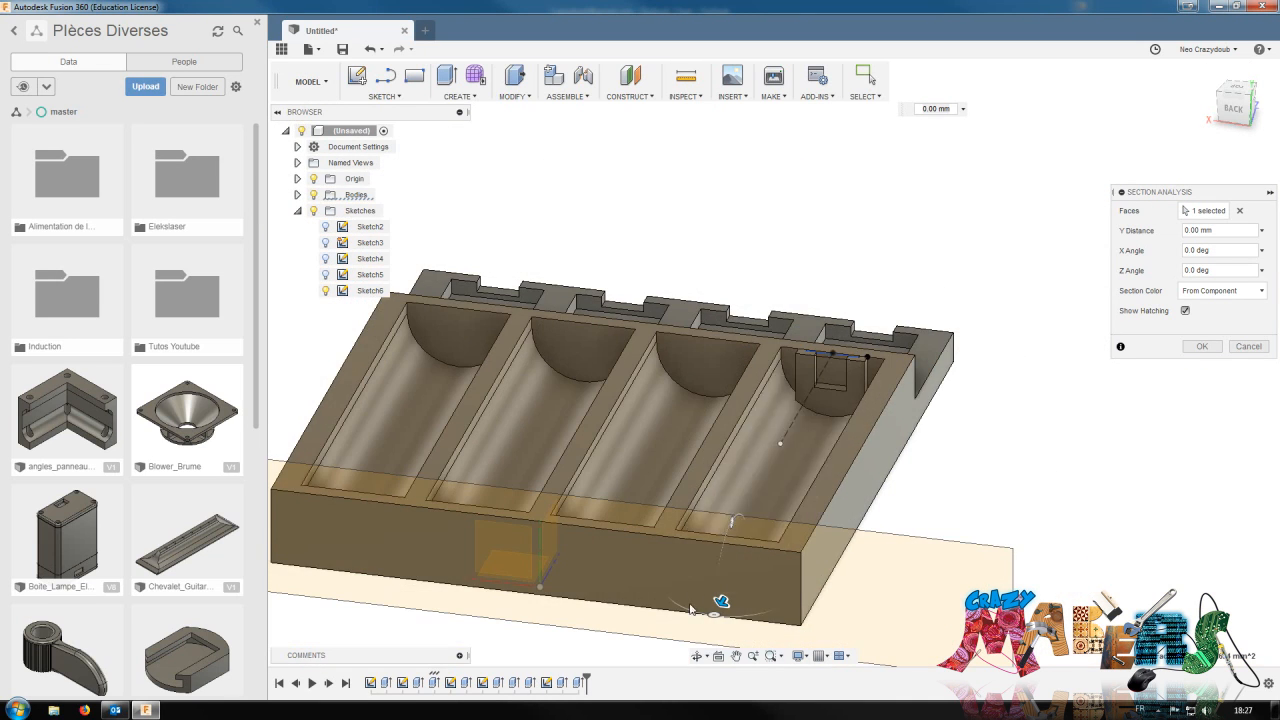
left_click_drag(722, 601, 796, 475)
left_click(1203, 347)
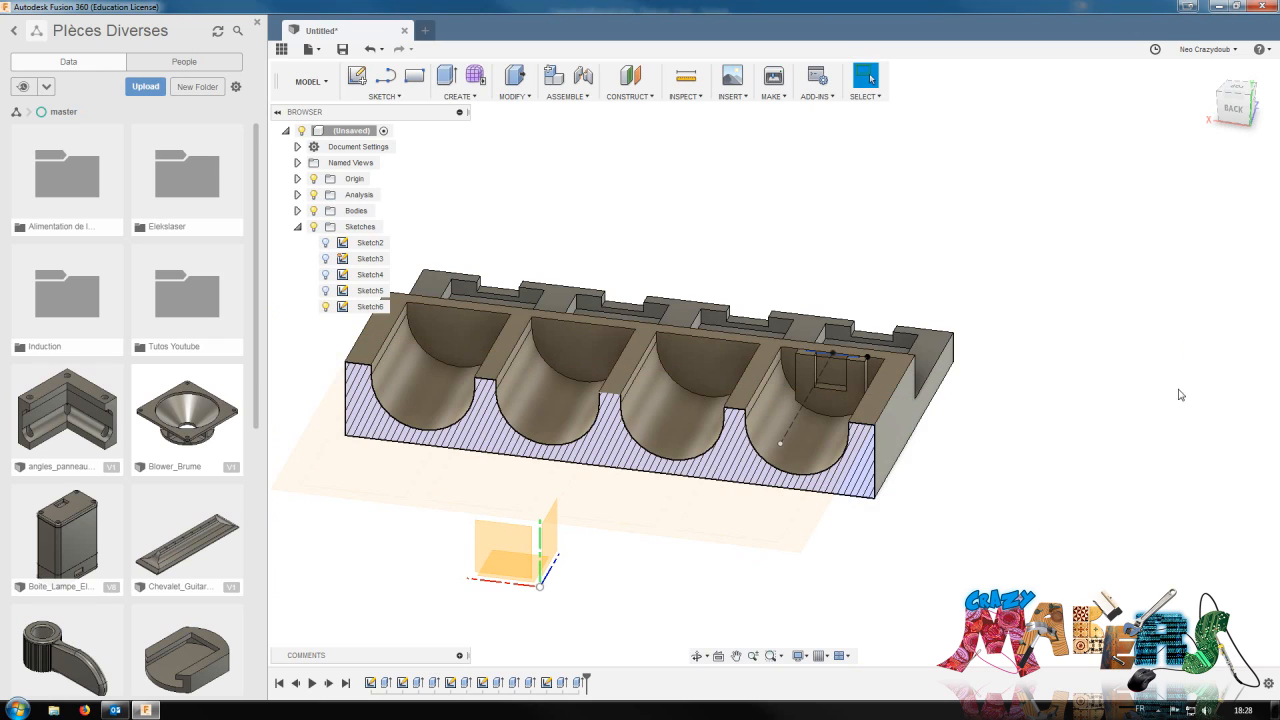
Toggle the section analysis off and on to compare the sectioned and full views of the holder
left_click(314, 195)
left_click(314, 195)
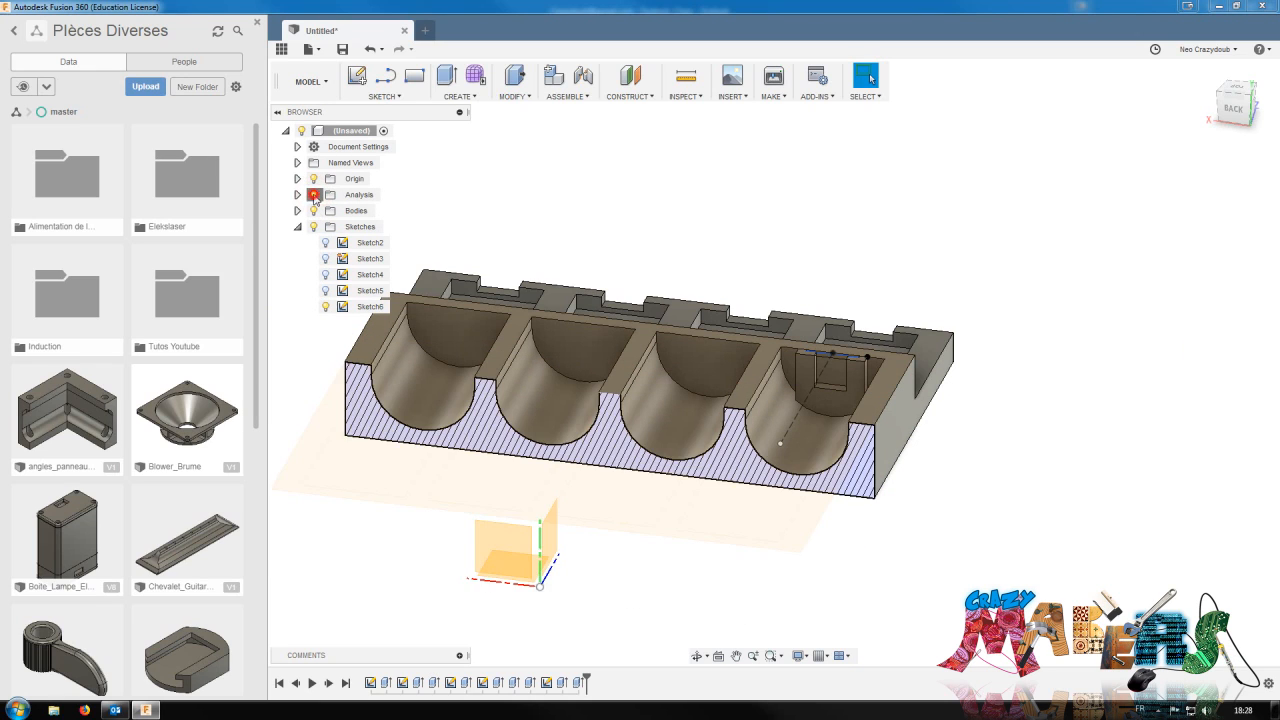
left_click(314, 195)
left_click(314, 195)
Edit the pocket cut in the end block so that it extends 5.5 mm down from the sketch plane
left_click(1244, 110)
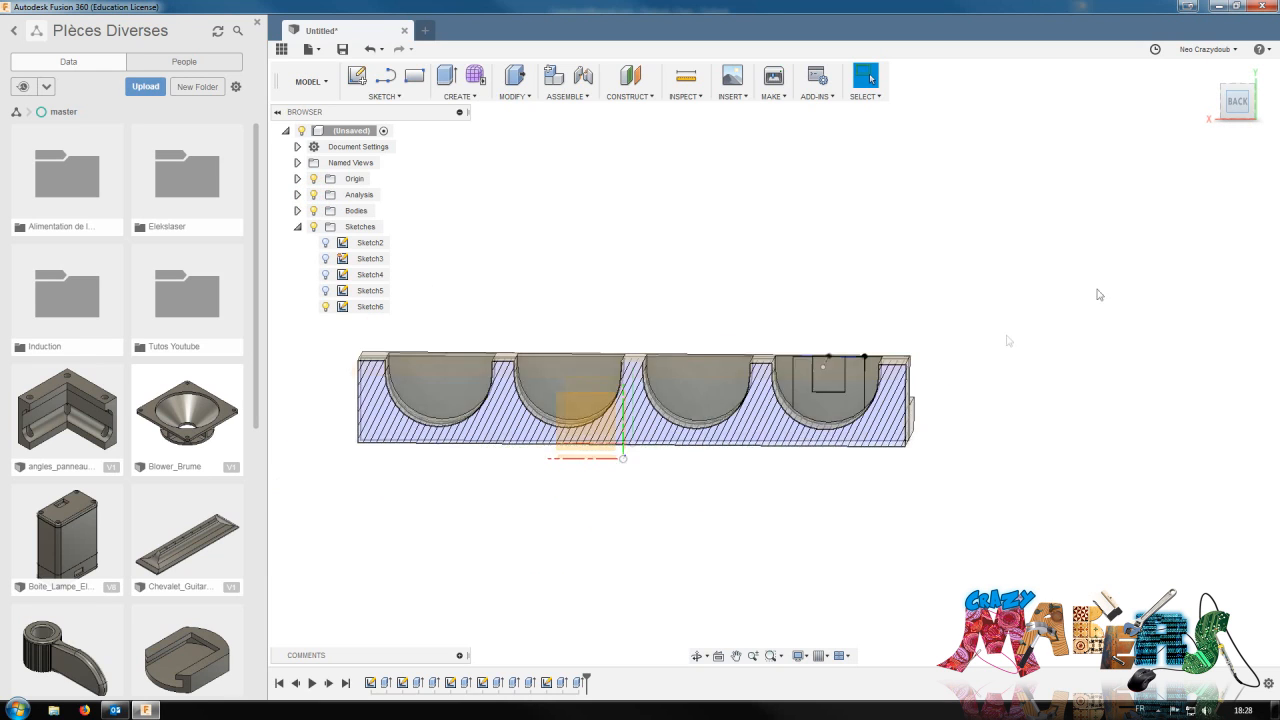
scroll(835, 428, "up", 3)
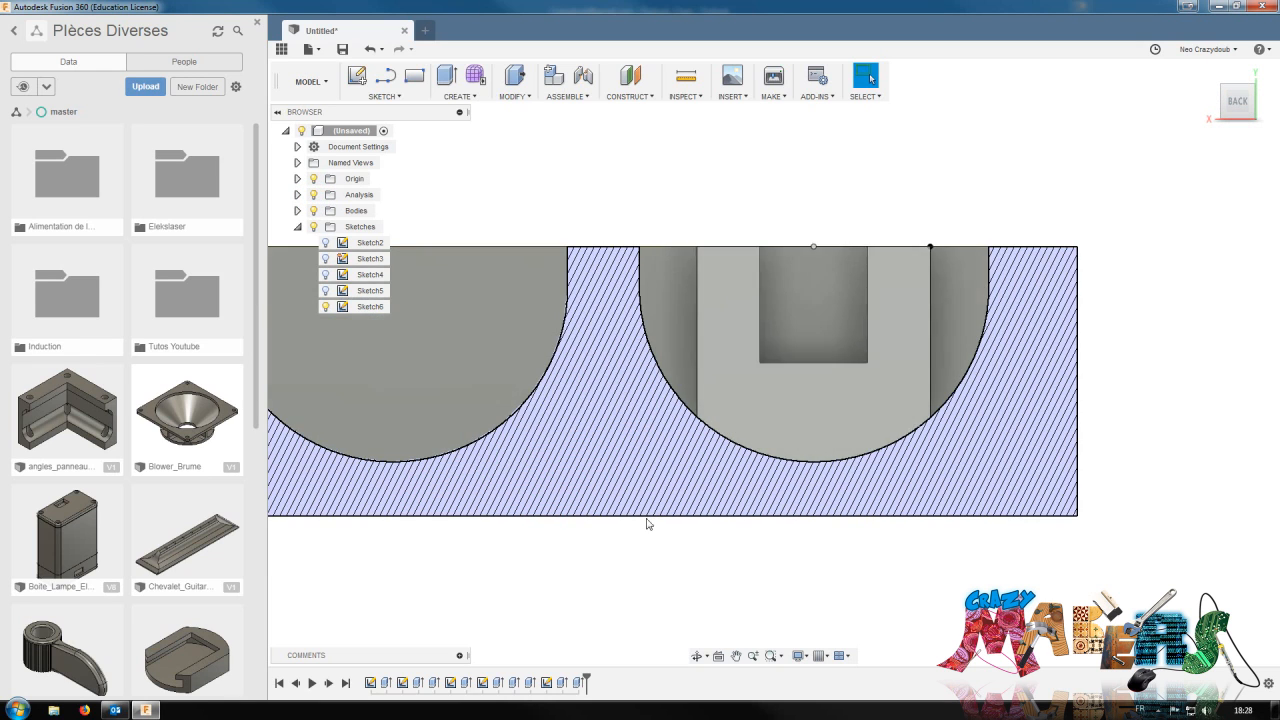
right_click(578, 682)
left_click(625, 548)
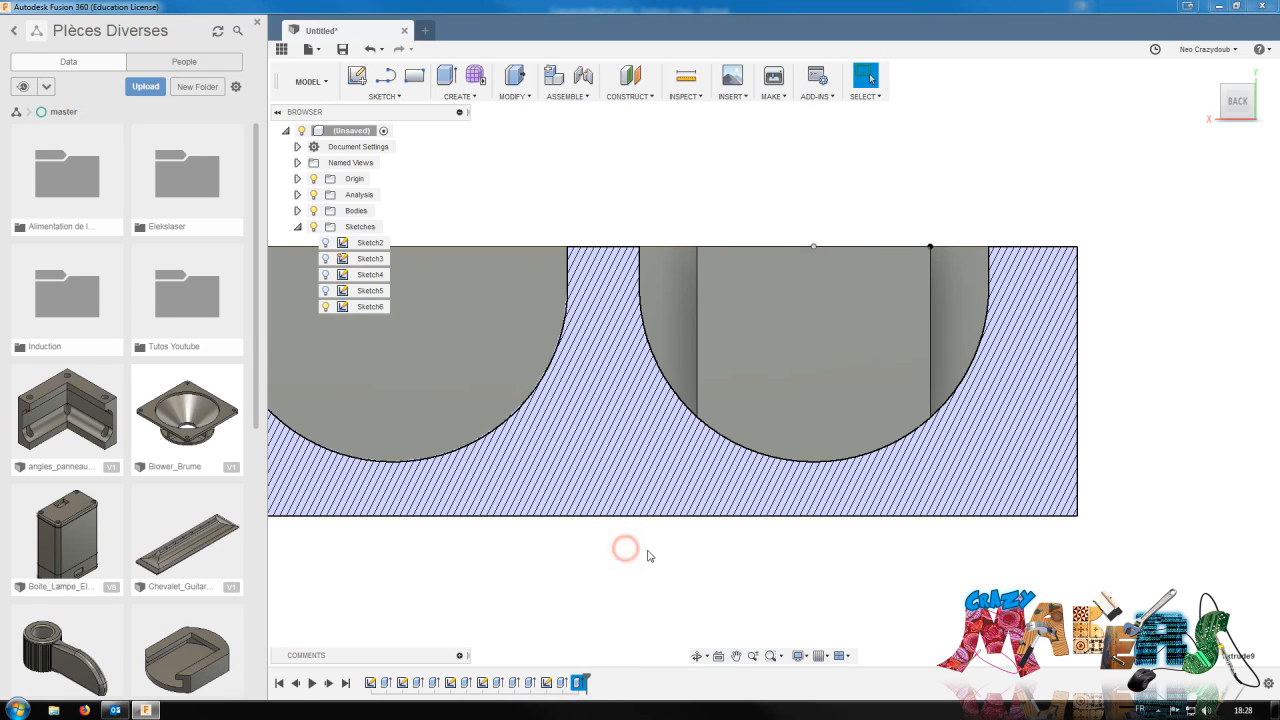
left_click_drag(815, 378, 830, 354)
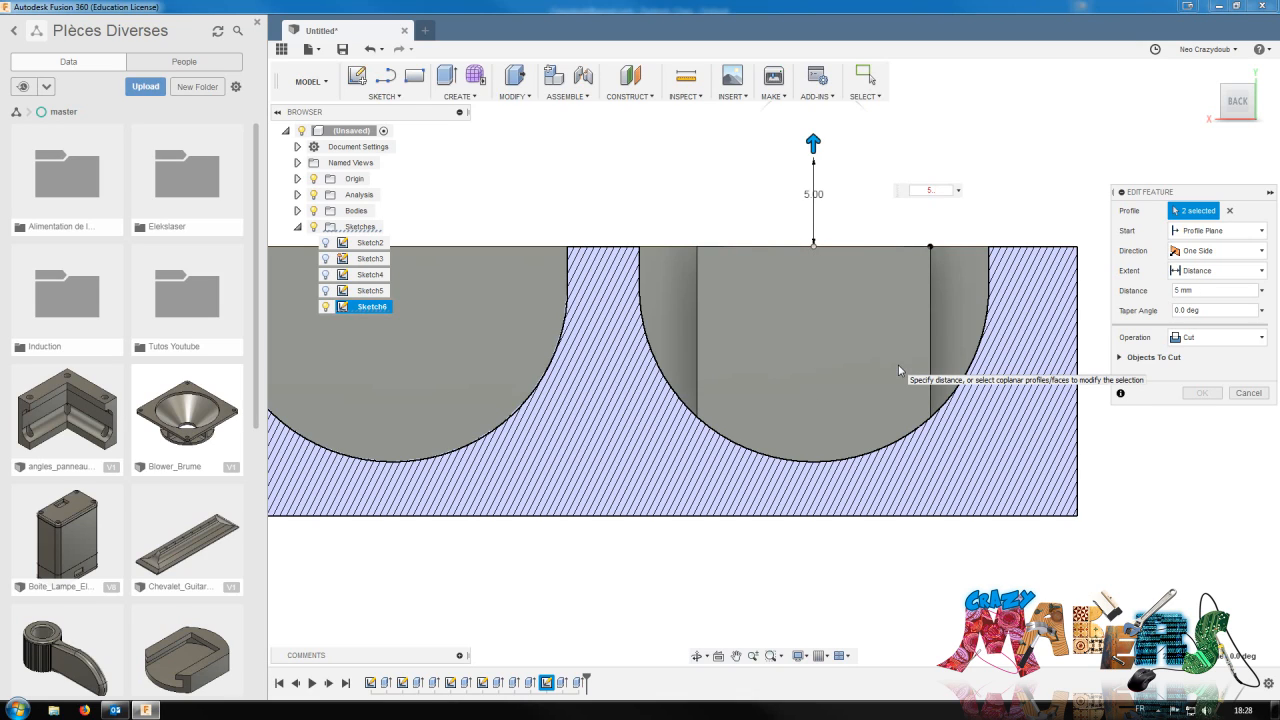
key("ctrl+a")
type("-5.5")
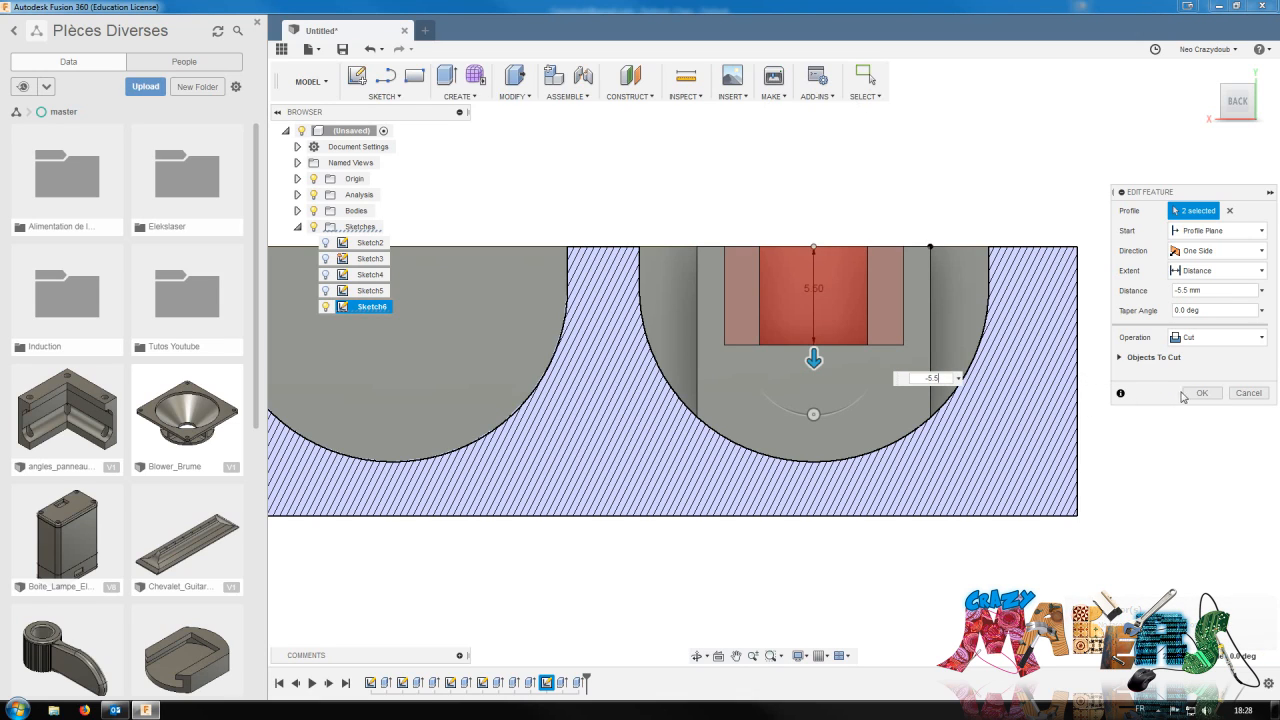
left_click(1200, 393)
Examine the edited pocket and the four sectioned channels from the back and from an angled view
left_click(1240, 104)
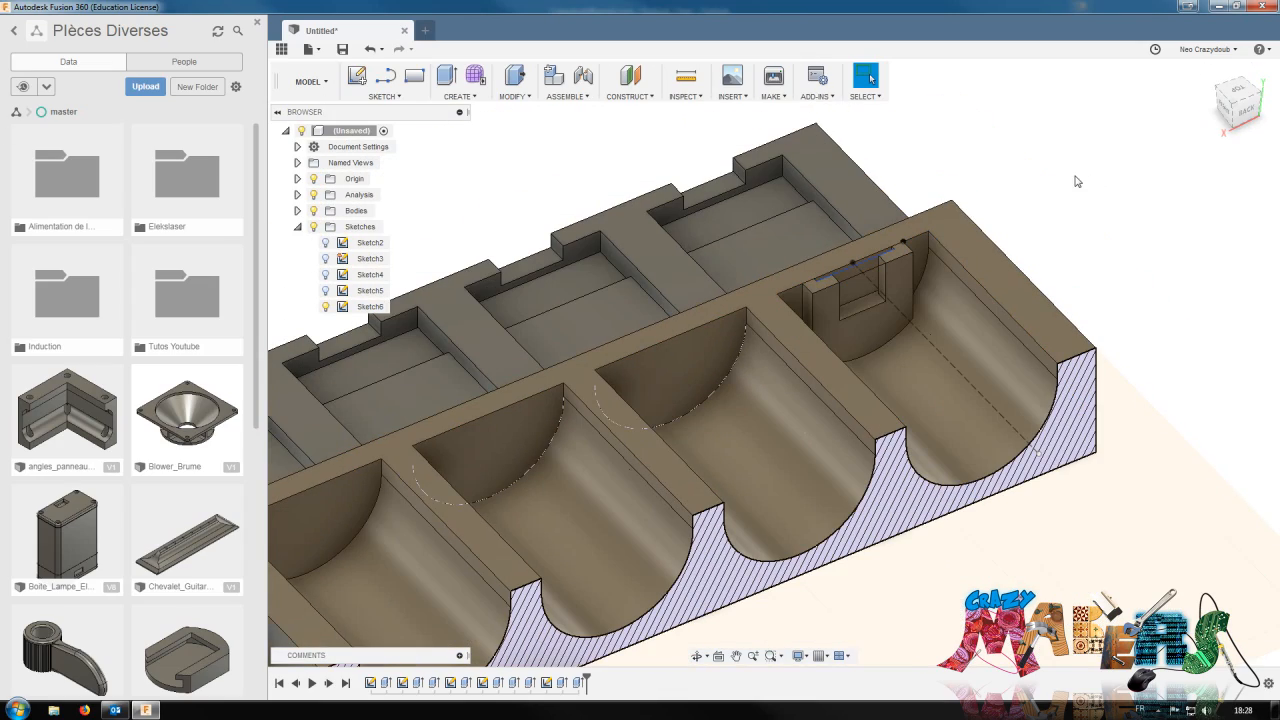
mouse_move(1220, 94)
left_mouse_down()
mouse_move(1181, 114)
mouse_move(1170, 83)
mouse_move(1202, 74)
mouse_move(1196, 62)
mouse_move(1166, 82)
mouse_move(1195, 63)
left_mouse_up()
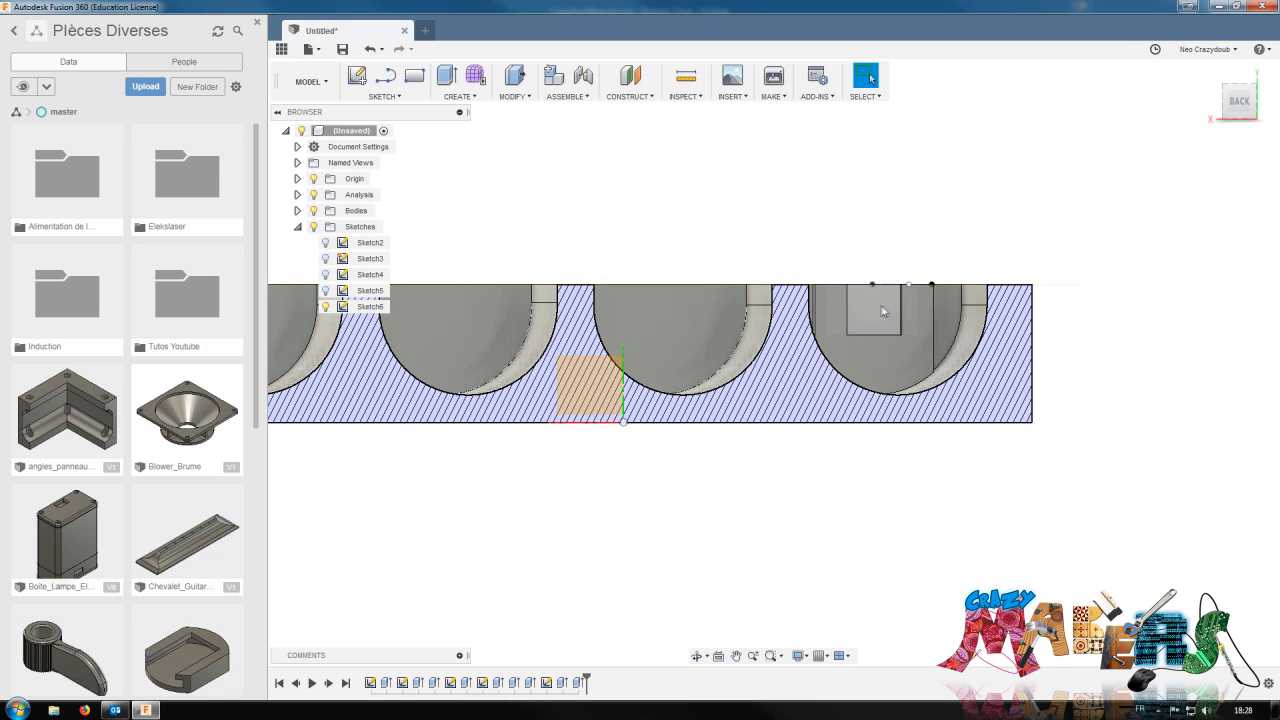
left_click(1238, 90)
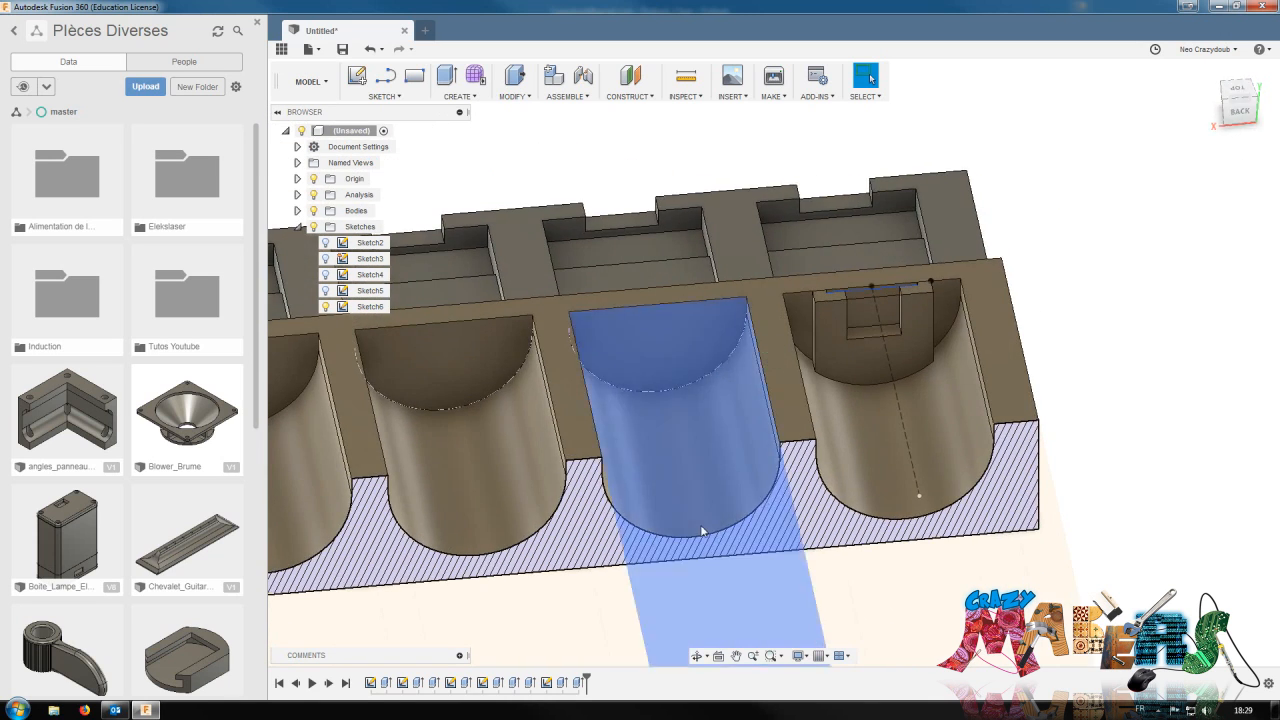
middle_click_drag(605, 580, 692, 580)
middle_click_drag(1052, 345, 1164, 338)
scroll(1059, 349, "down", 3)
left_click(1149, 315)
scroll(1111, 335, "up", 2)
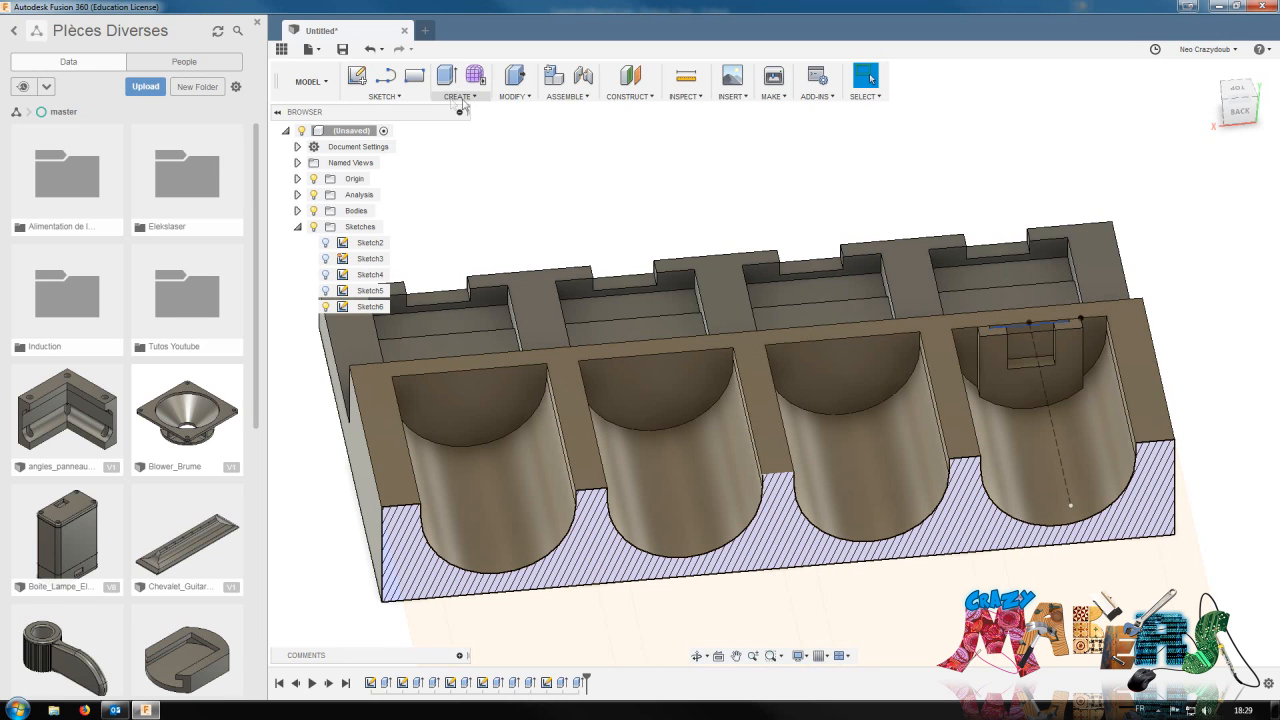
left_click(409, 98)
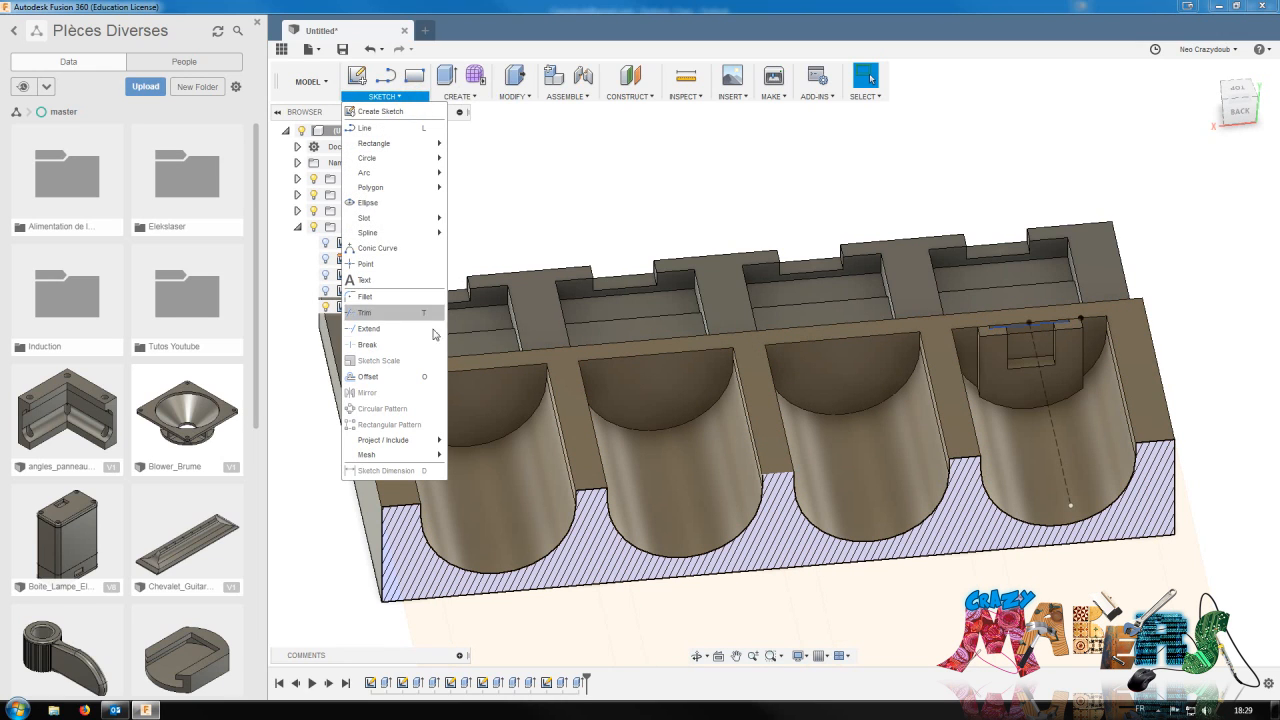
left_click(459, 96)
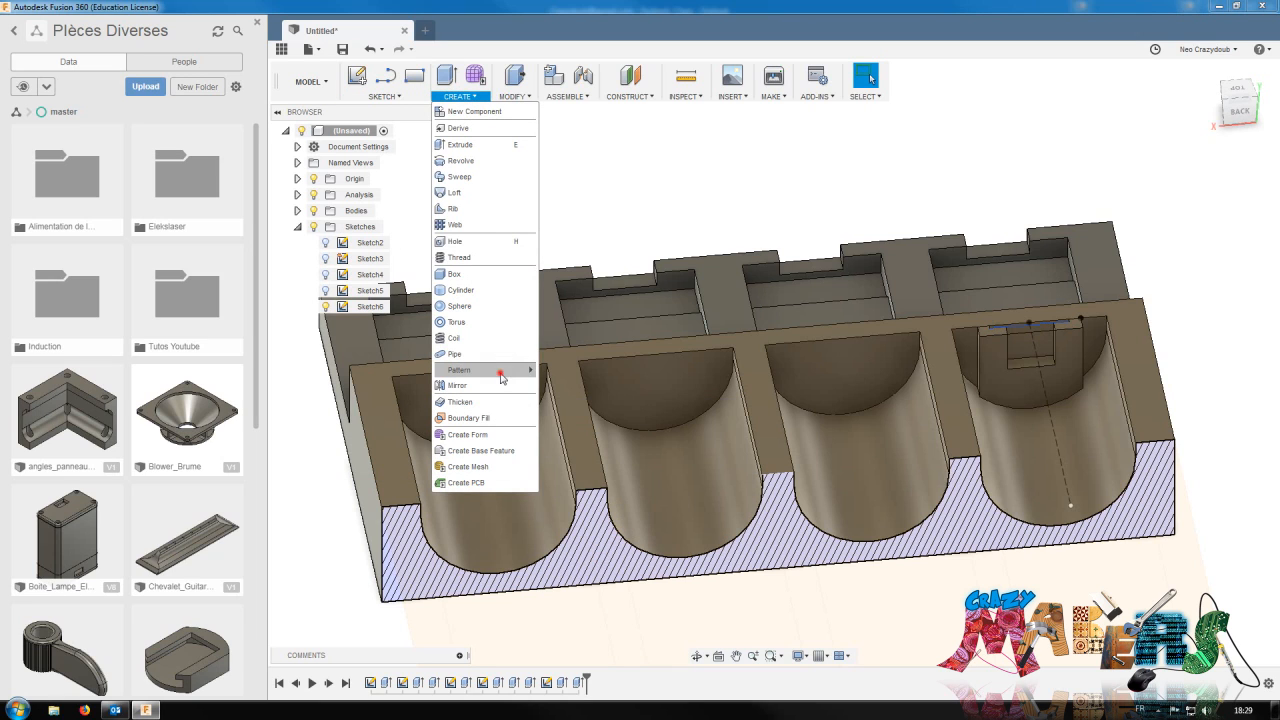
mouse_move(500, 370)
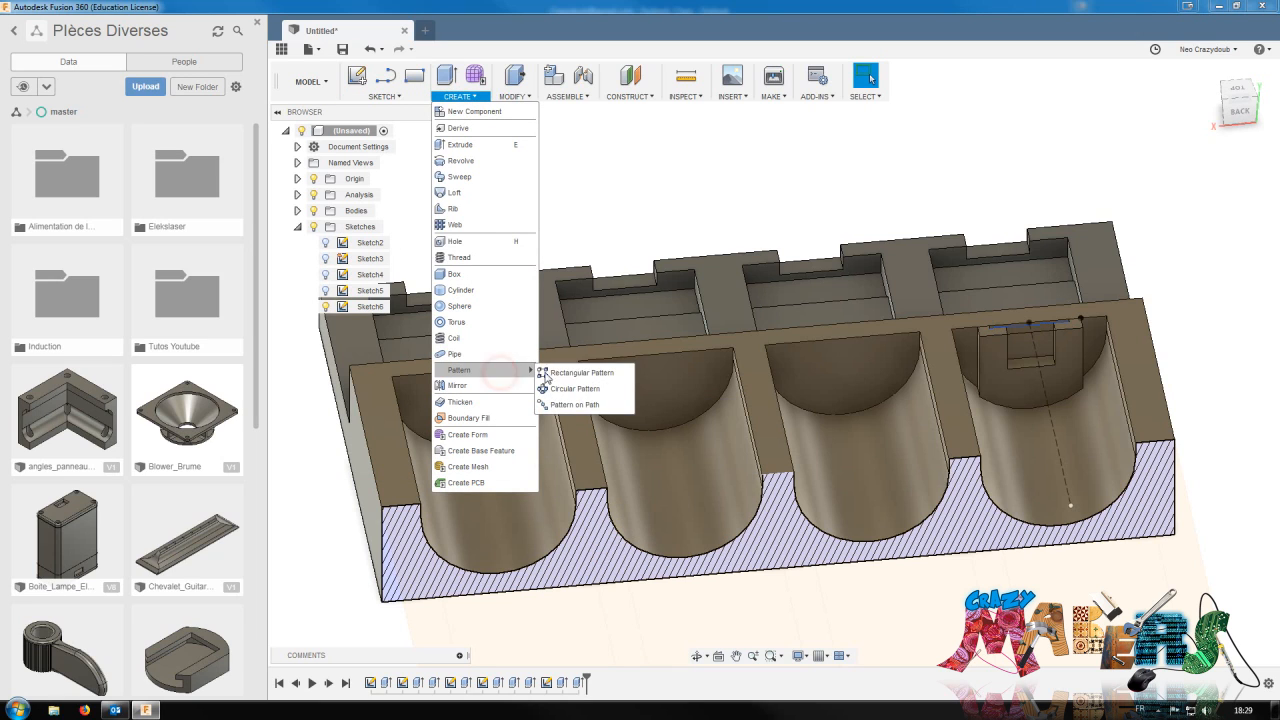
left_click(571, 374)
middle_click_drag(914, 284, 844, 317)
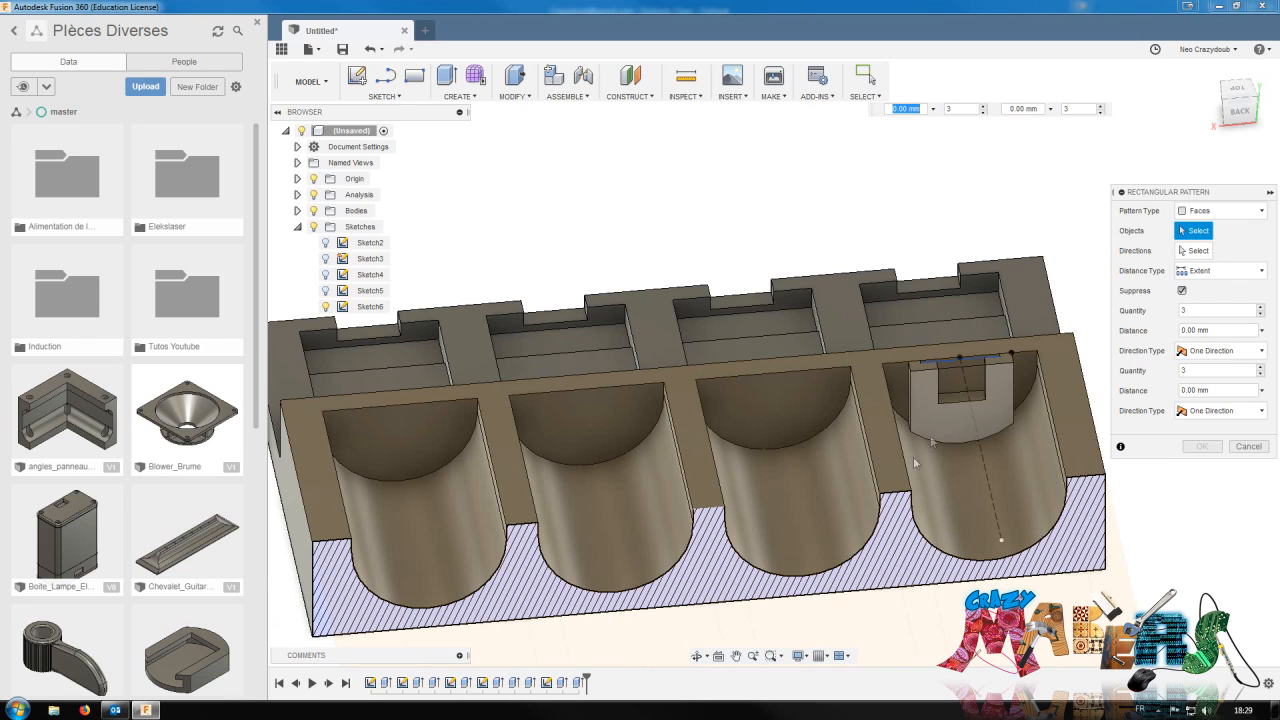
left_click(1217, 212)
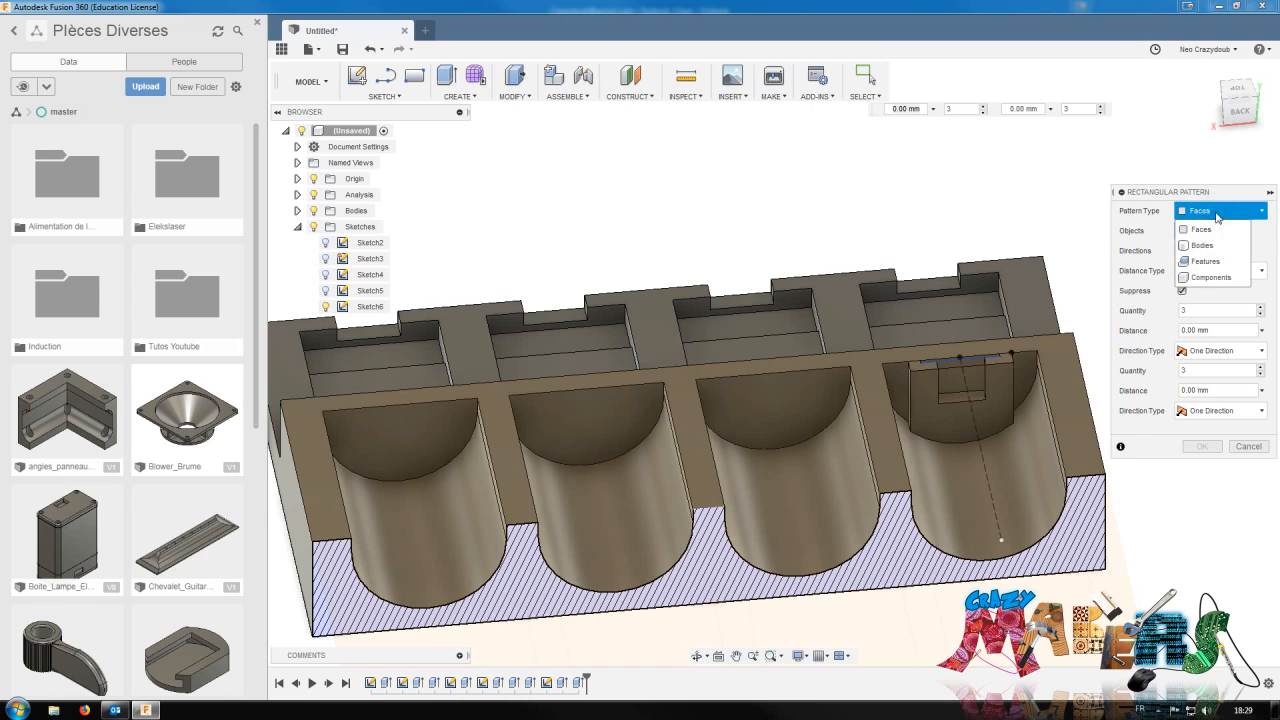
left_click(1203, 262)
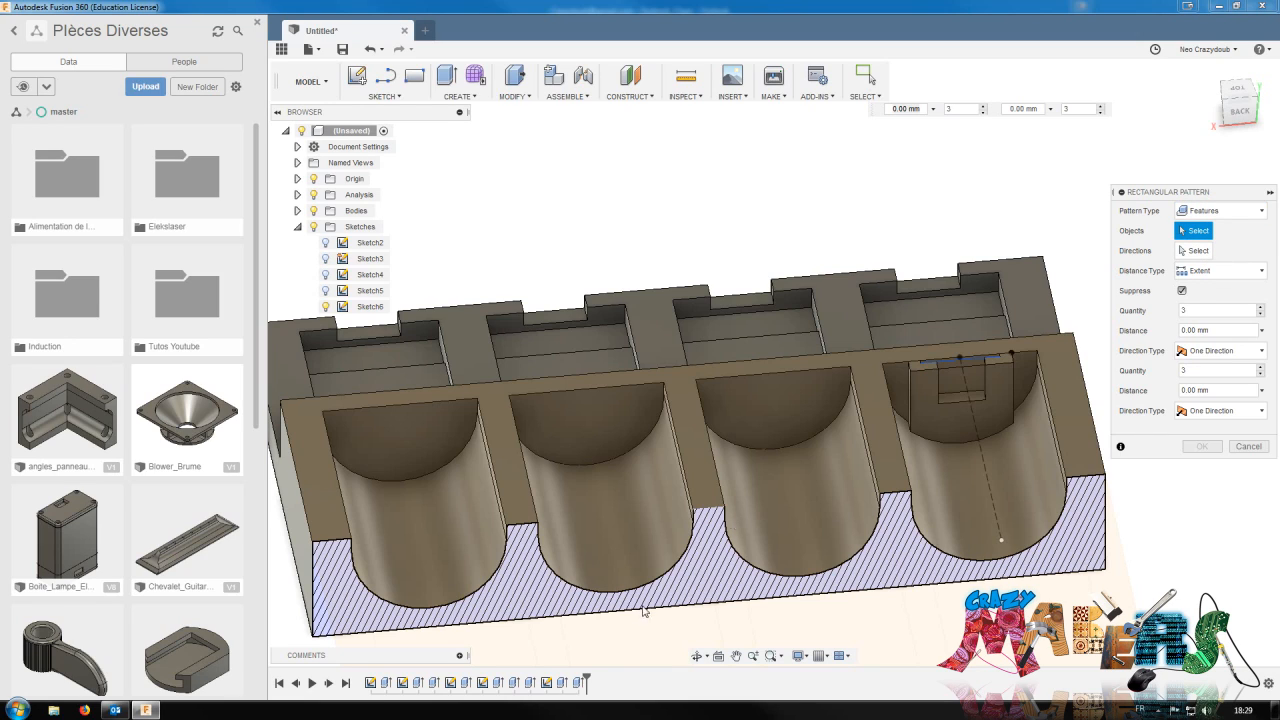
left_click(561, 683)
left_click(561, 683)
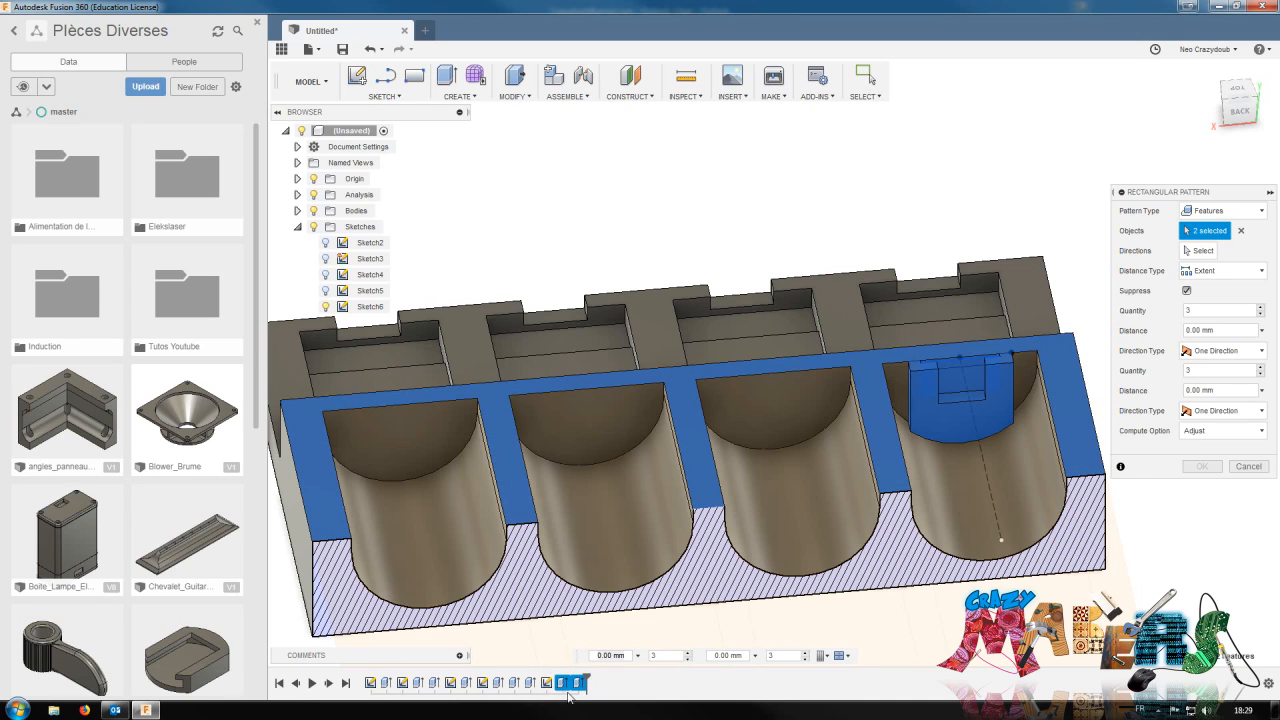
left_click(563, 683)
left_click(563, 683)
left_click(562, 685)
left_click(562, 685)
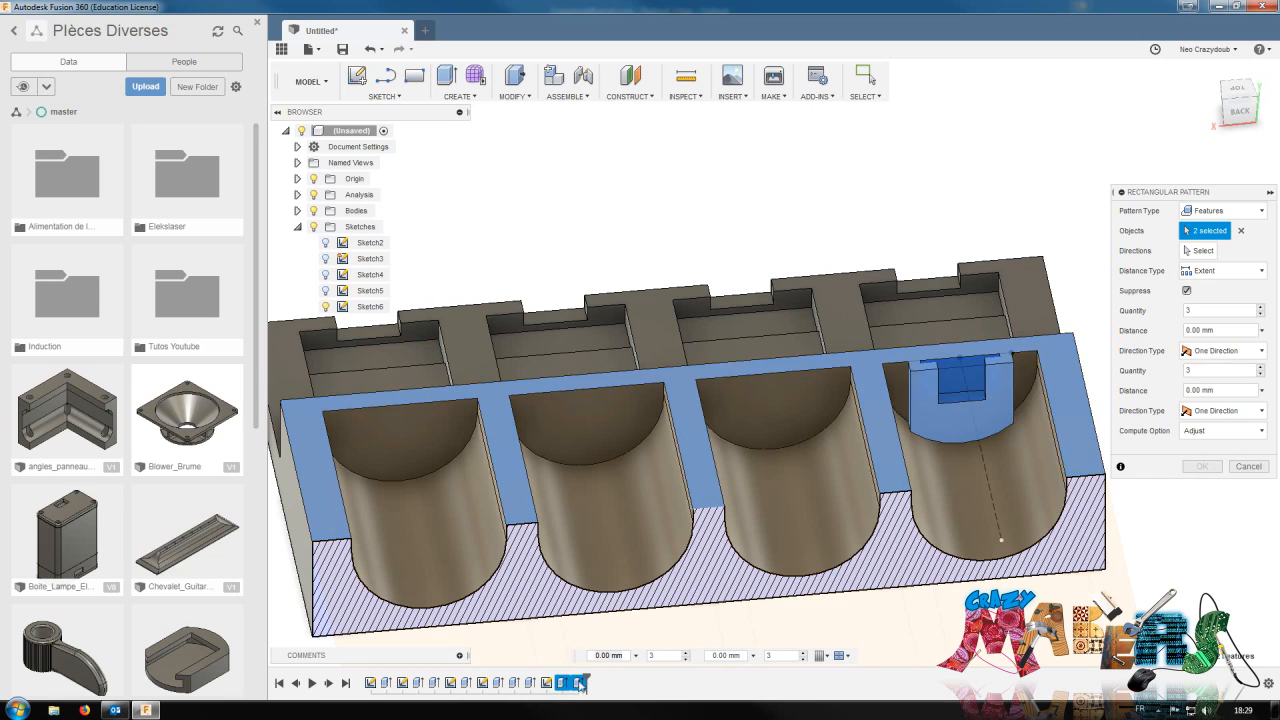
left_click(1200, 252)
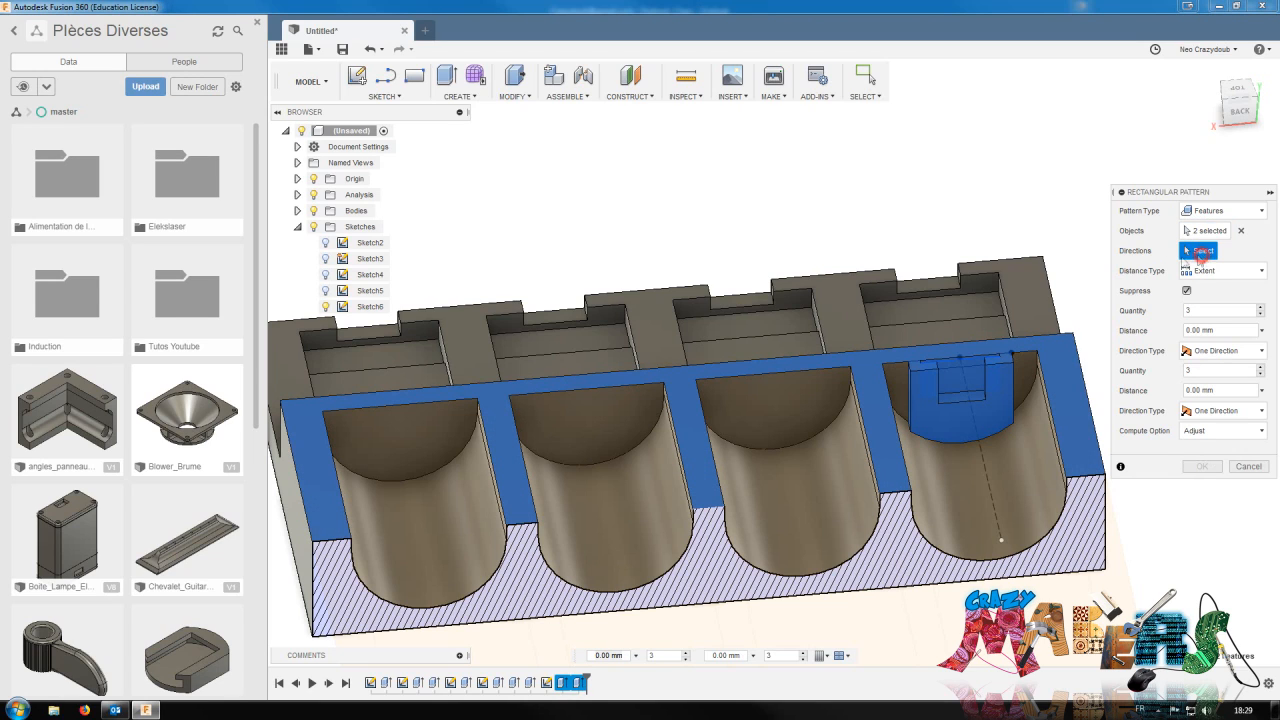
left_click(914, 347)
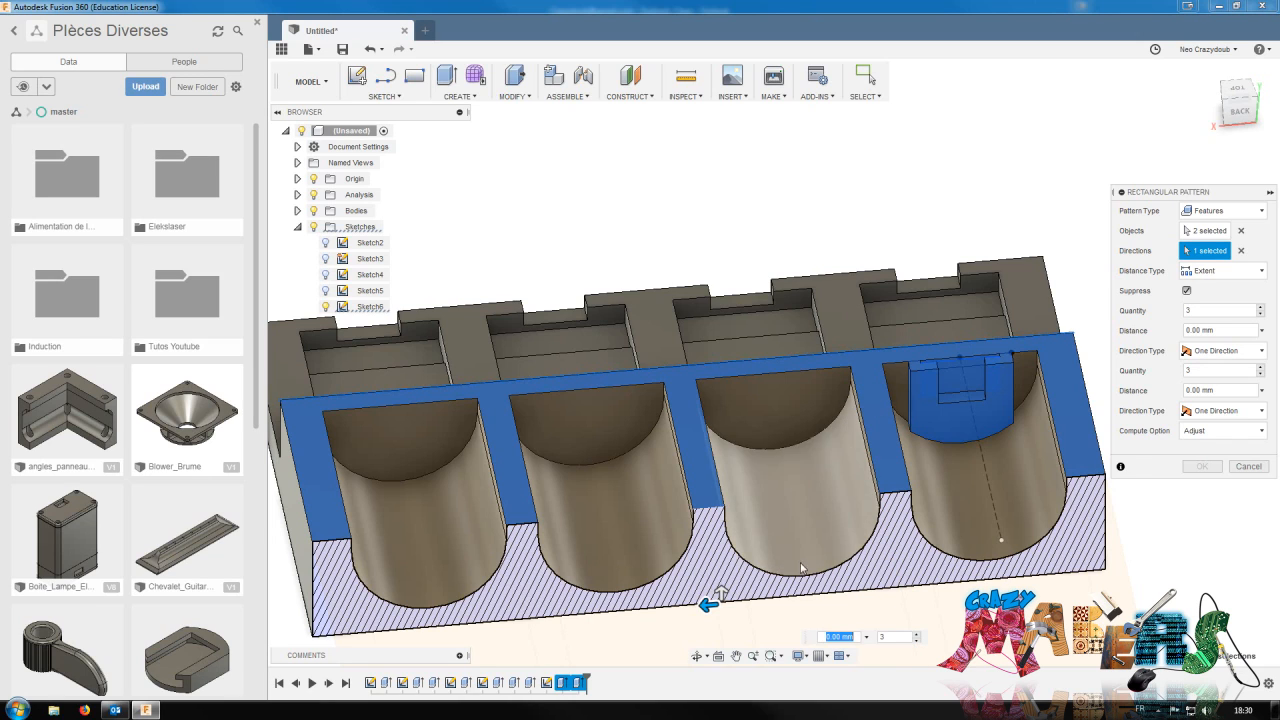
left_click_drag(704, 604, 558, 606)
left_click(1210, 232)
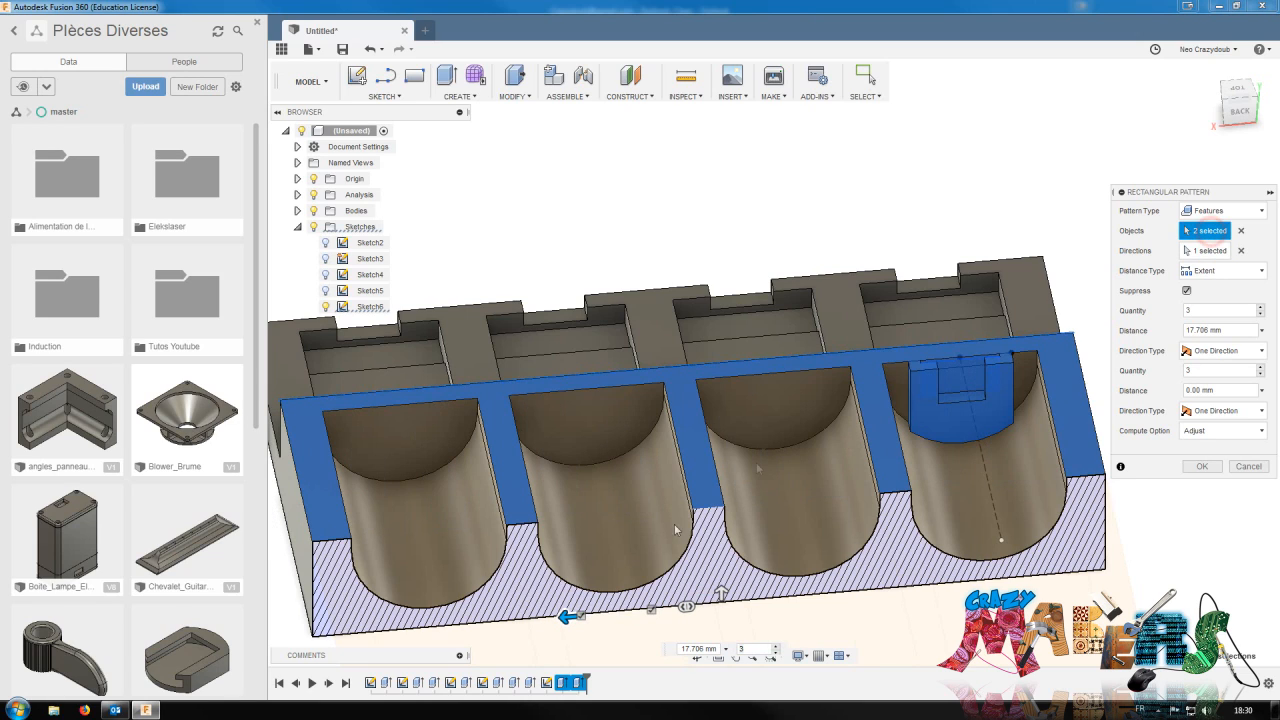
left_click(584, 685)
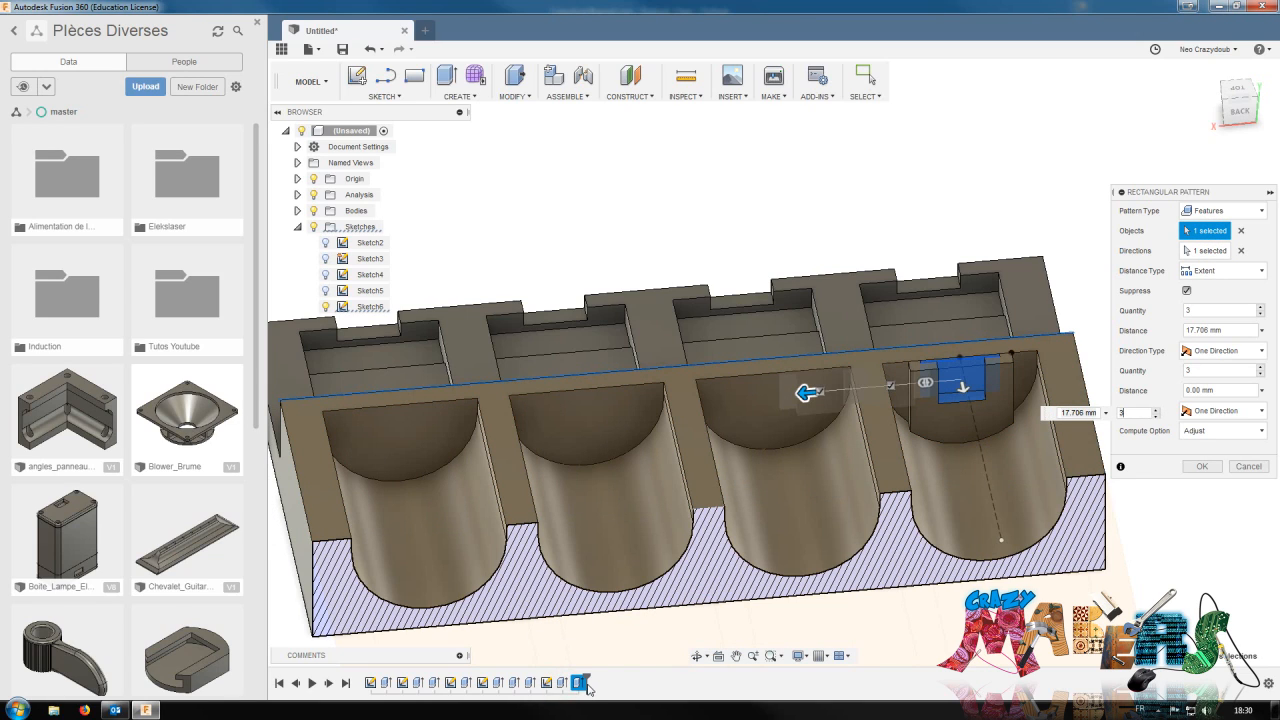
left_click_drag(806, 392, 848, 395)
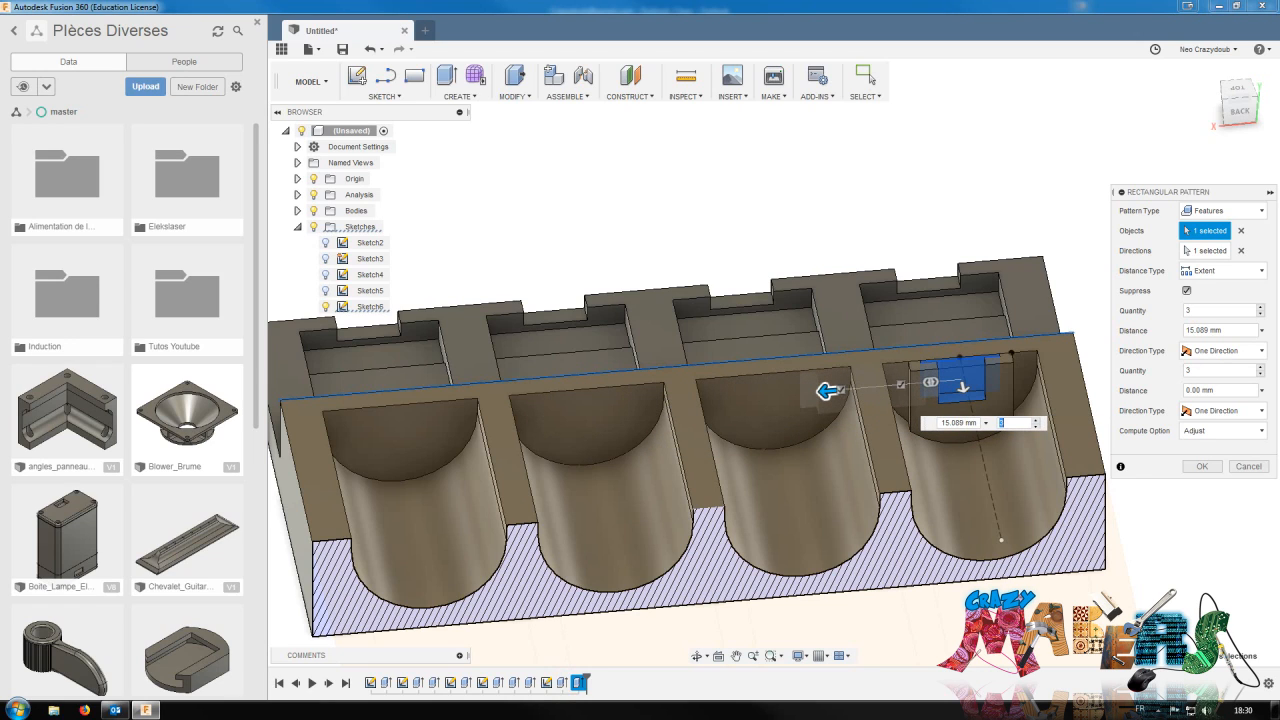
left_click(1247, 466)
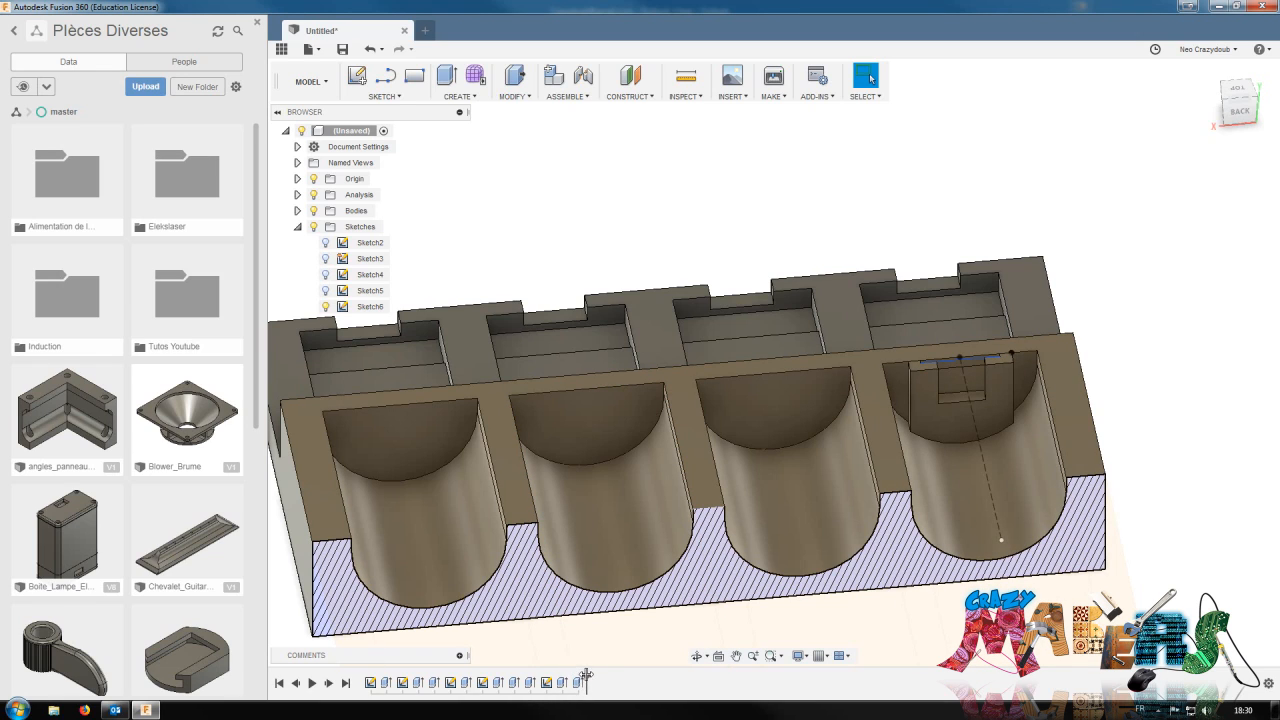
Roll the history back before the pocket cut, recheck the profiles of the block's Join extrusion, and restore the history to its end
left_click_drag(586, 682, 568, 681)
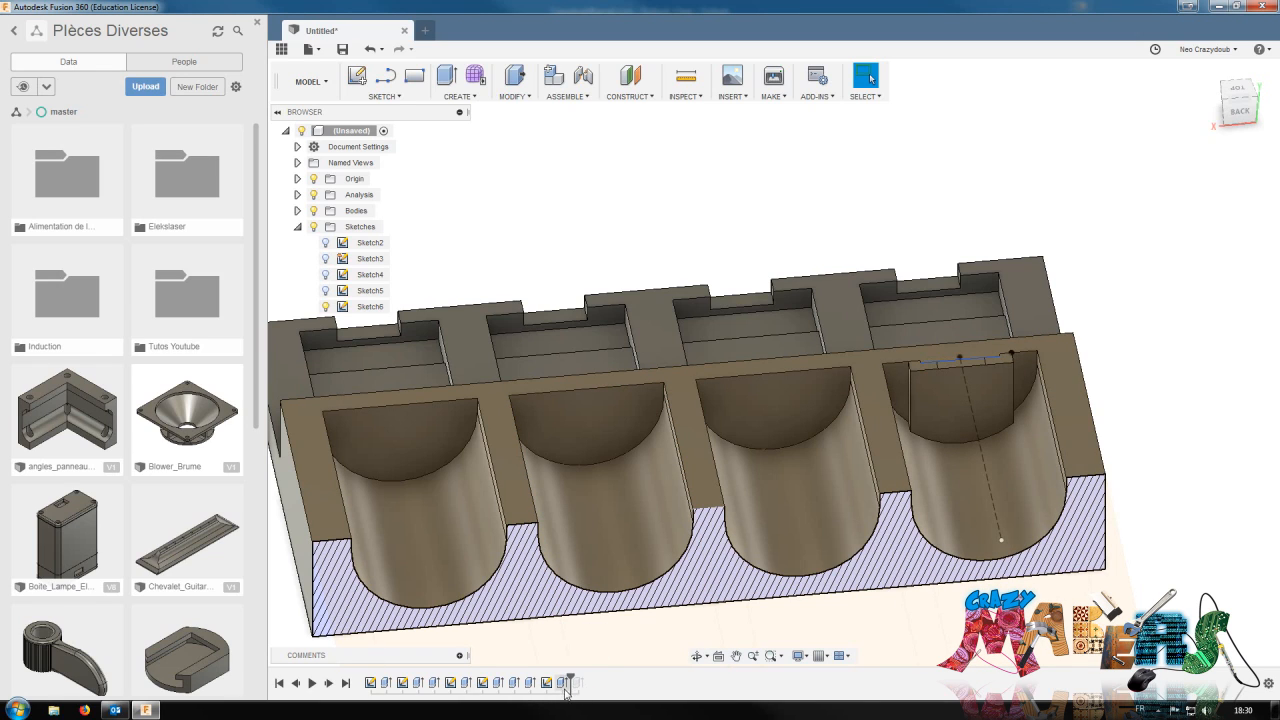
left_click(563, 684)
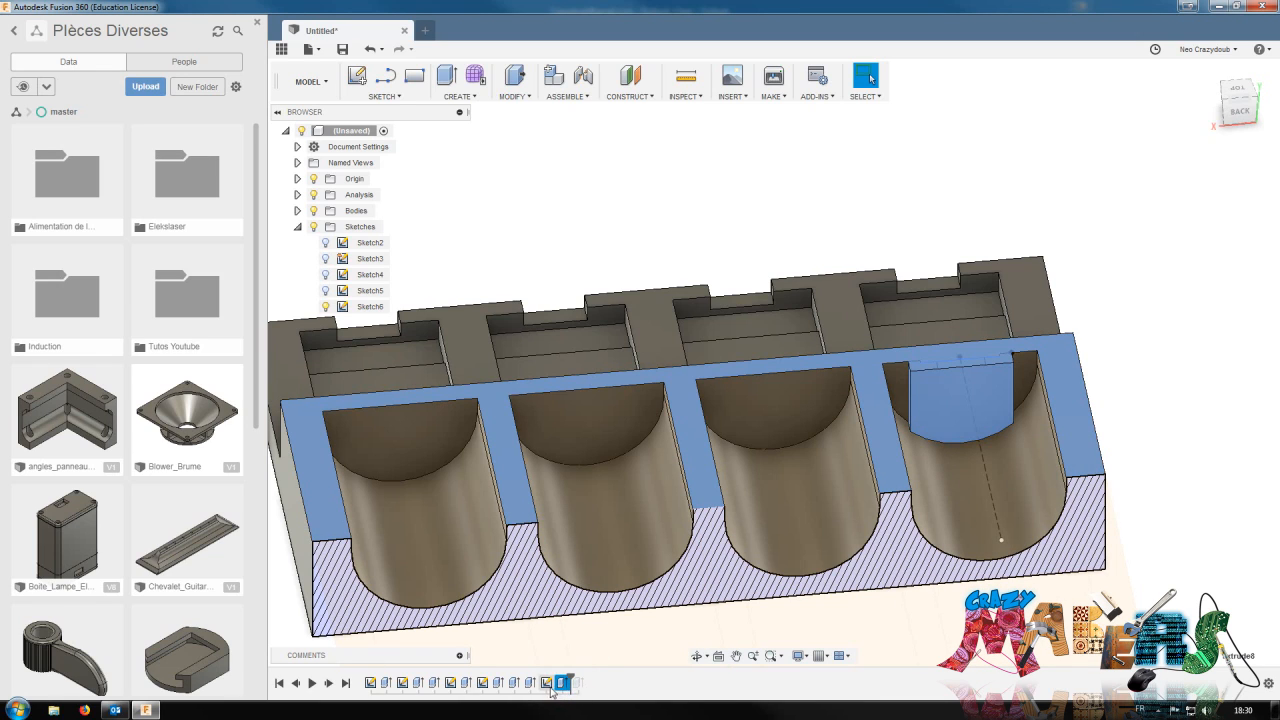
left_click(563, 684)
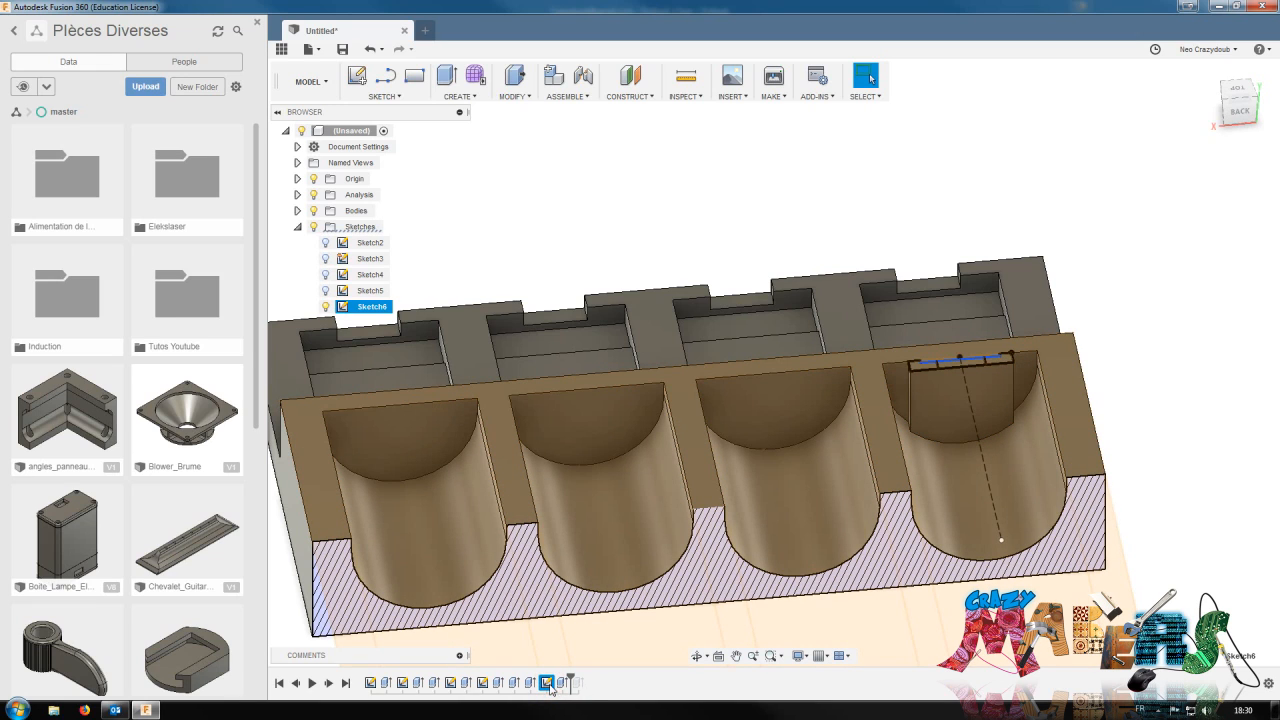
right_click(561, 683)
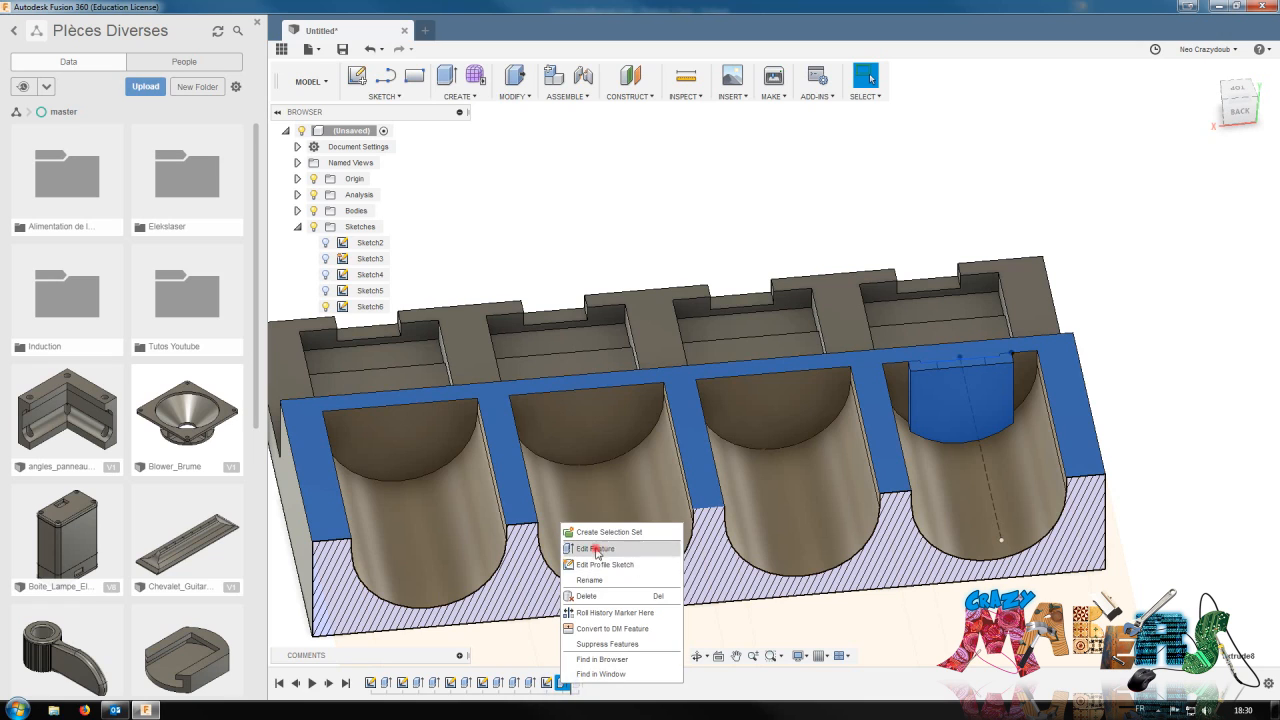
left_click(595, 546)
left_click(873, 375)
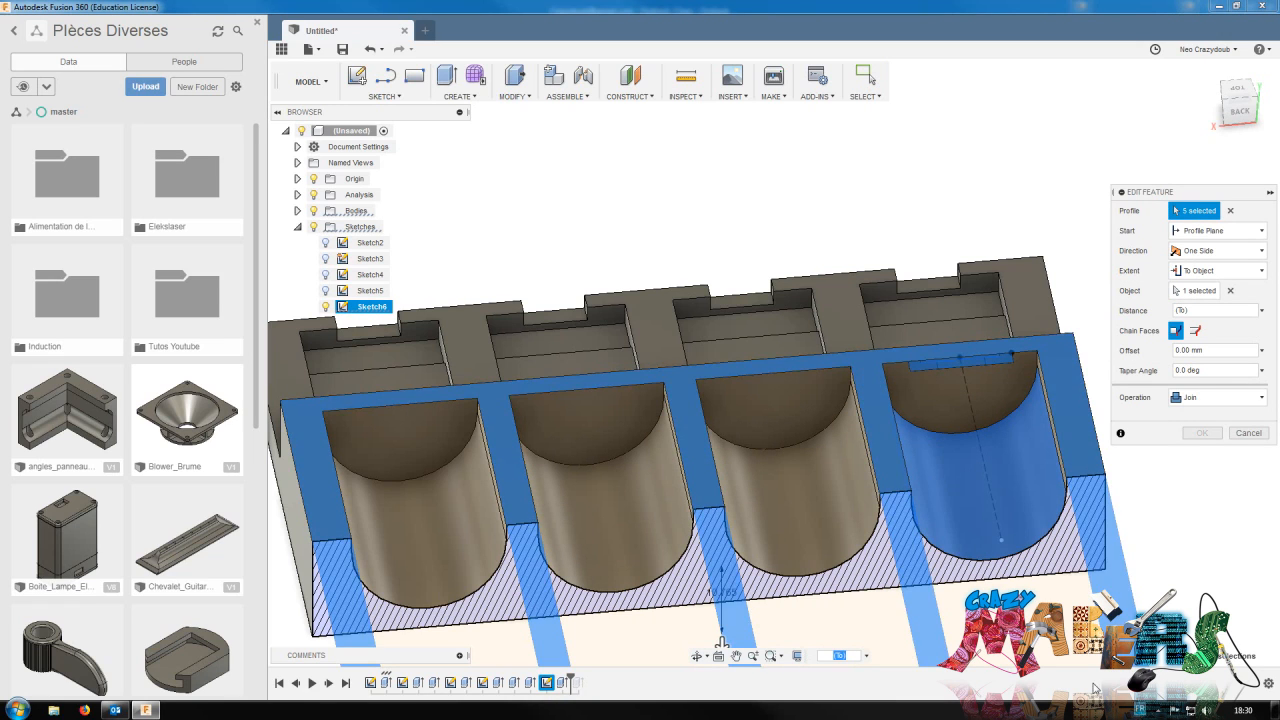
left_click(905, 479)
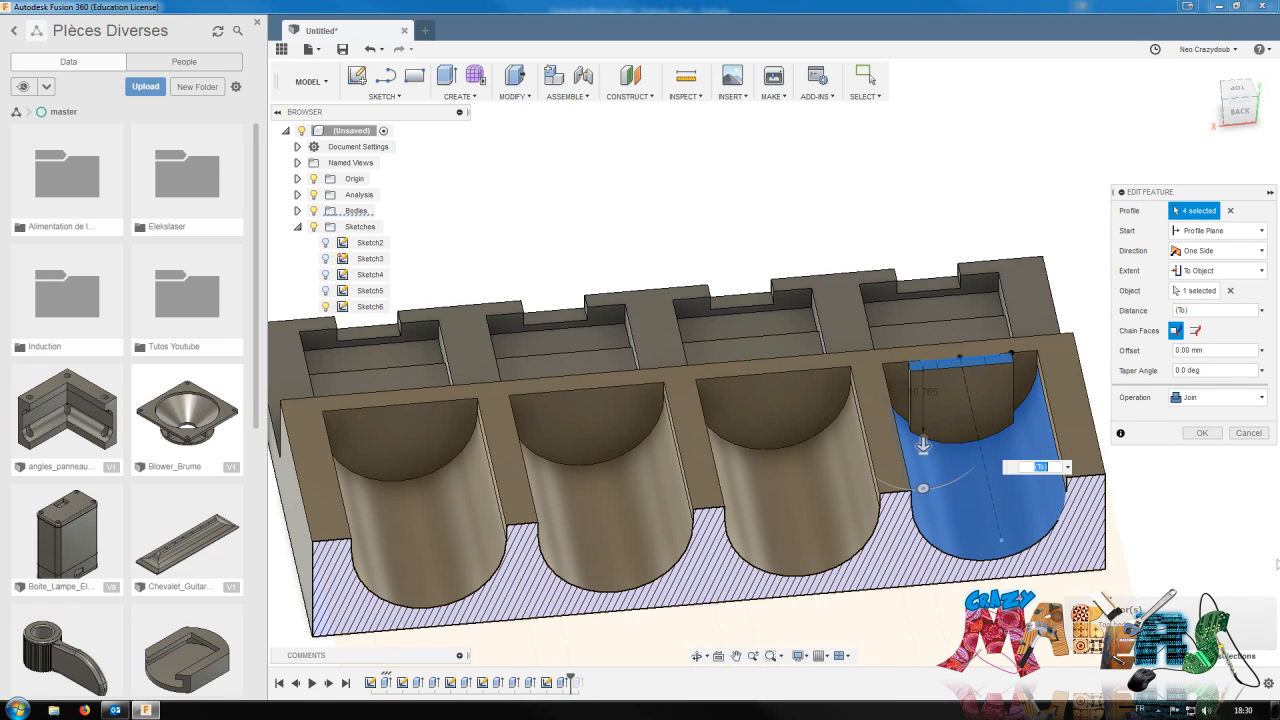
left_click(1207, 432)
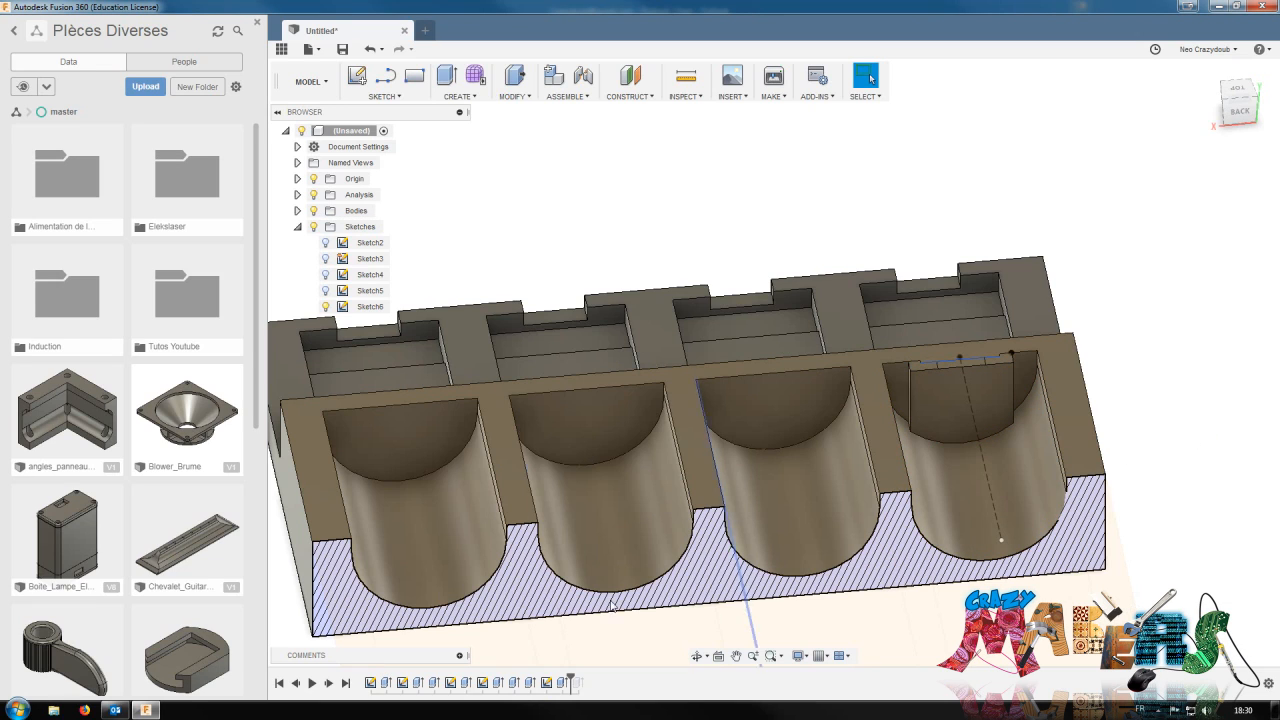
left_click_drag(570, 679, 586, 681)
Reopen the sketch of the end block's stepped profile for editing
left_click(561, 683)
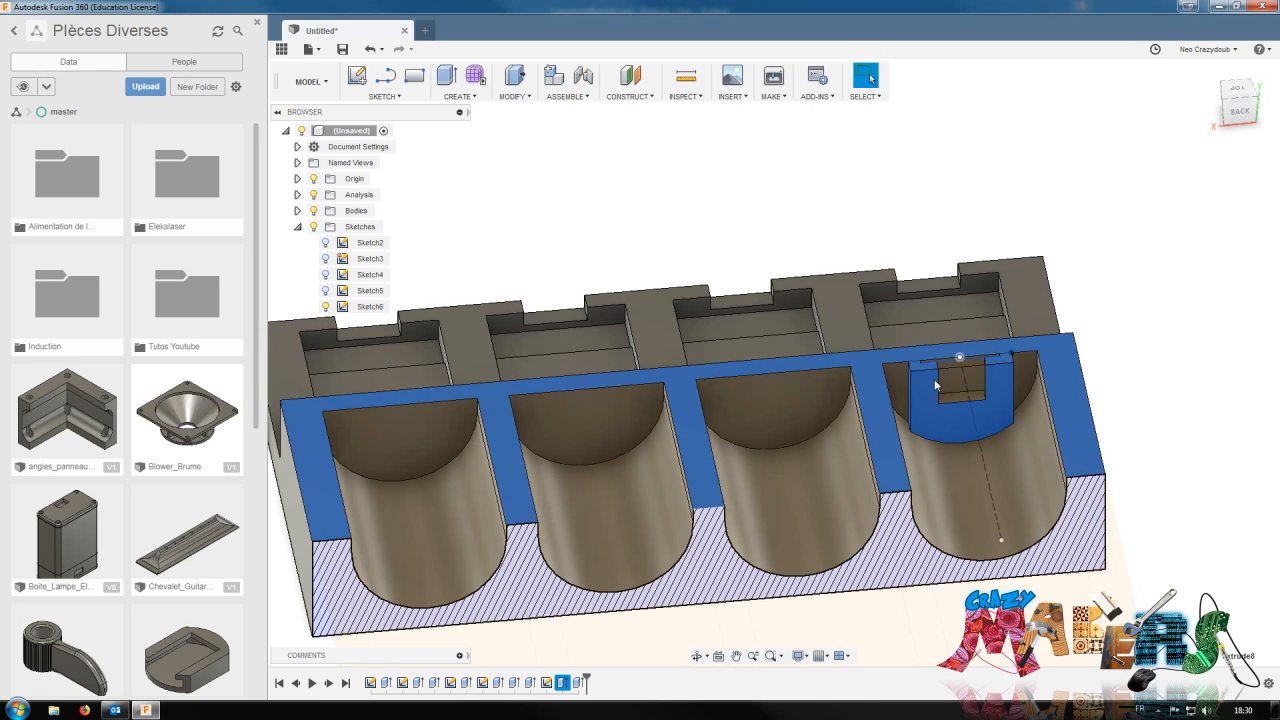
left_click(547, 683)
right_click(547, 683)
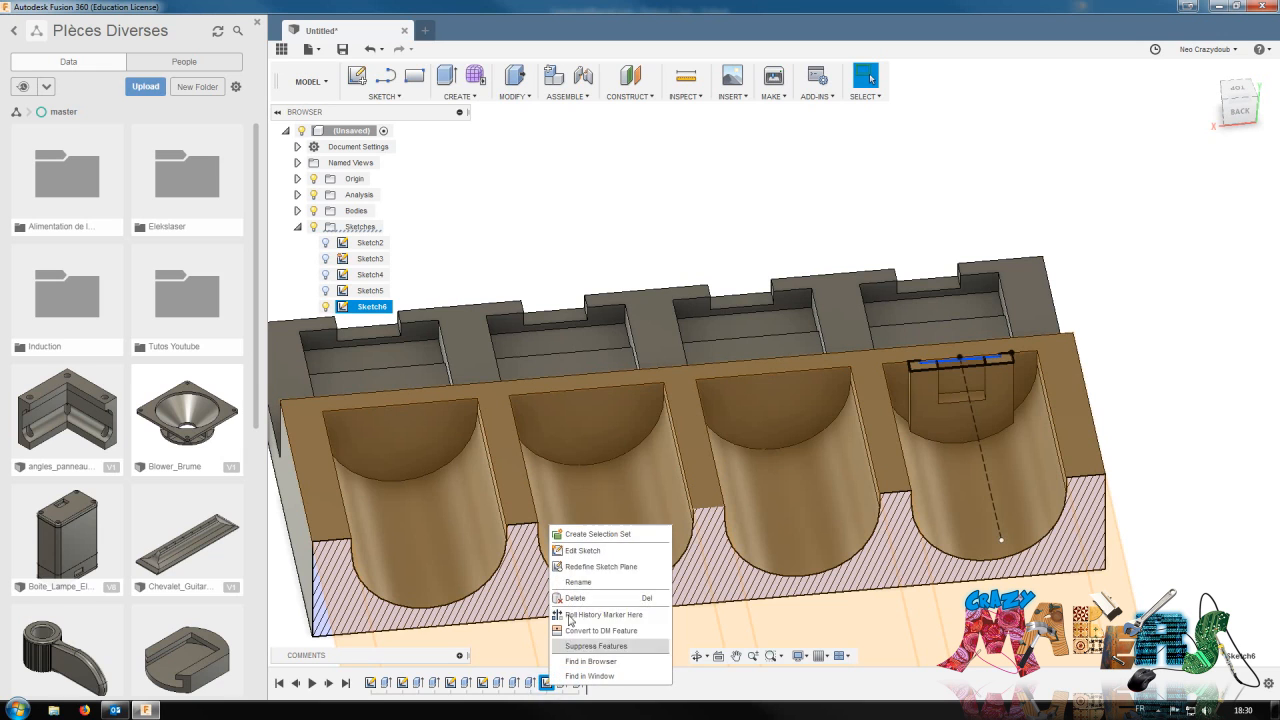
left_click(587, 551)
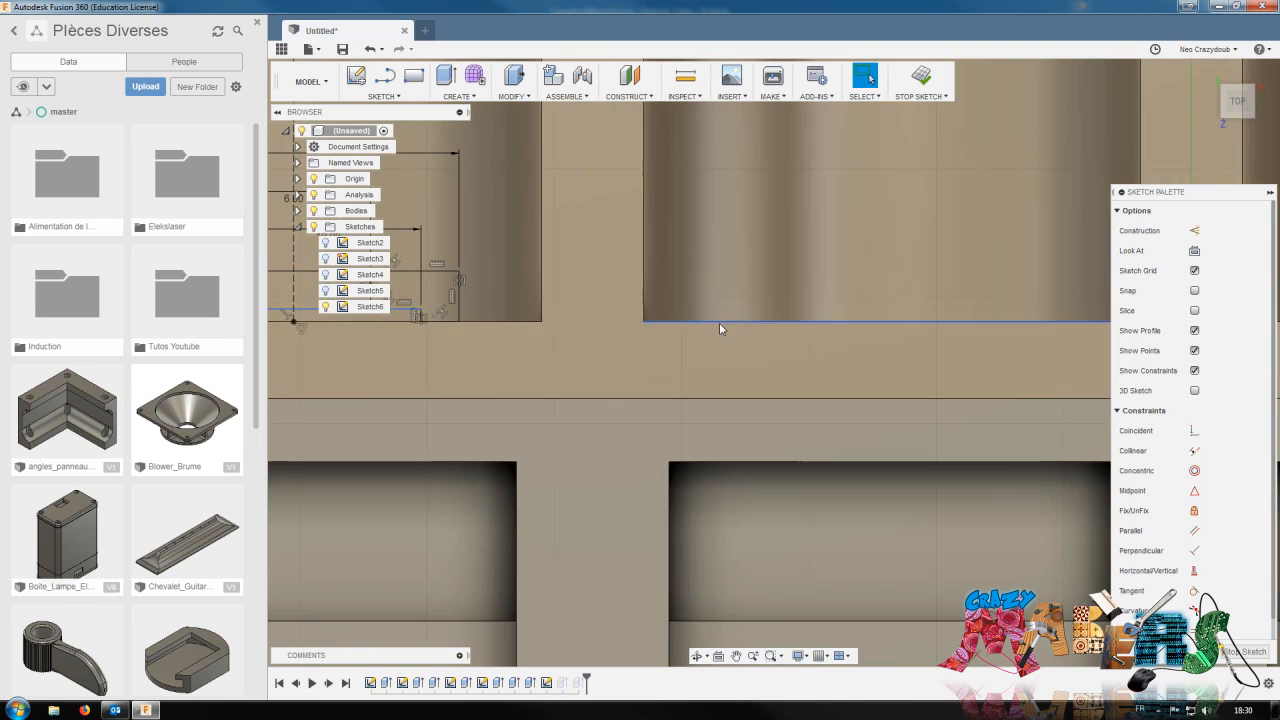
scroll(699, 350, "down", 3)
middle_click_drag(891, 438, 909, 473)
scroll(909, 473, "down", 2)
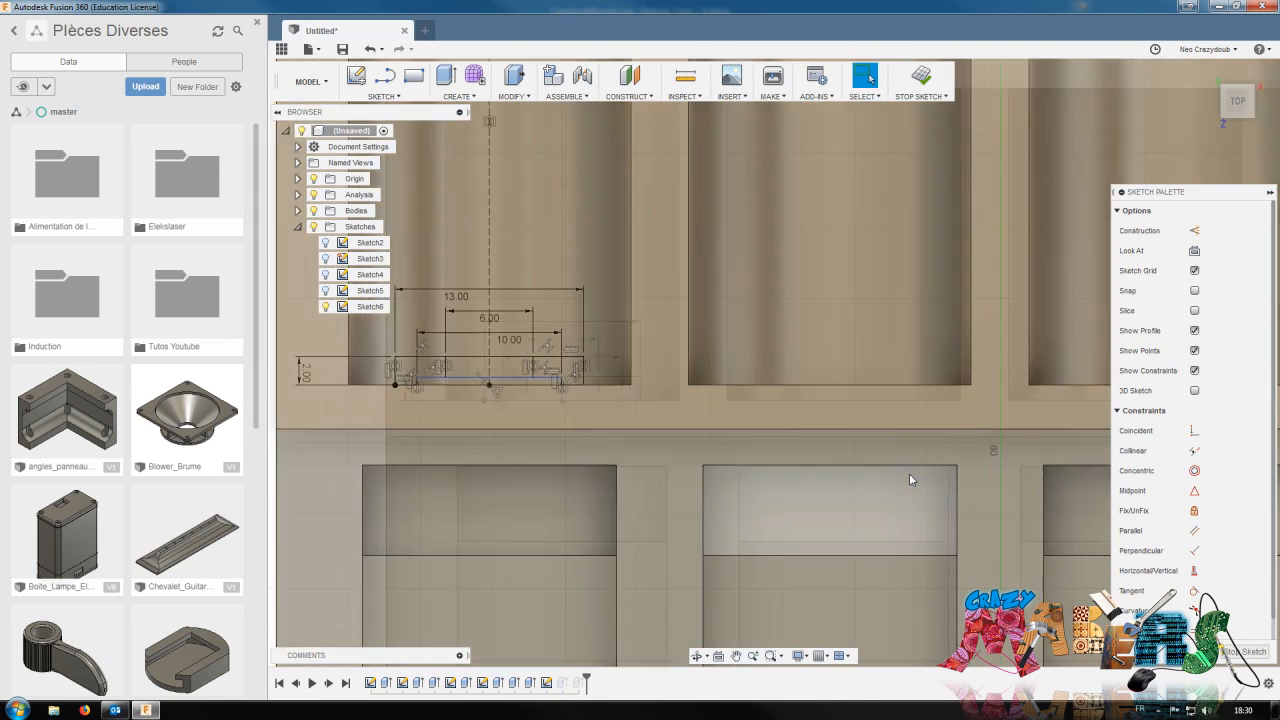
Draw a vertical construction line from the midpoint of the second channel's end edge along the channel
left_click(1196, 231)
scroll(845, 410, "down", 3)
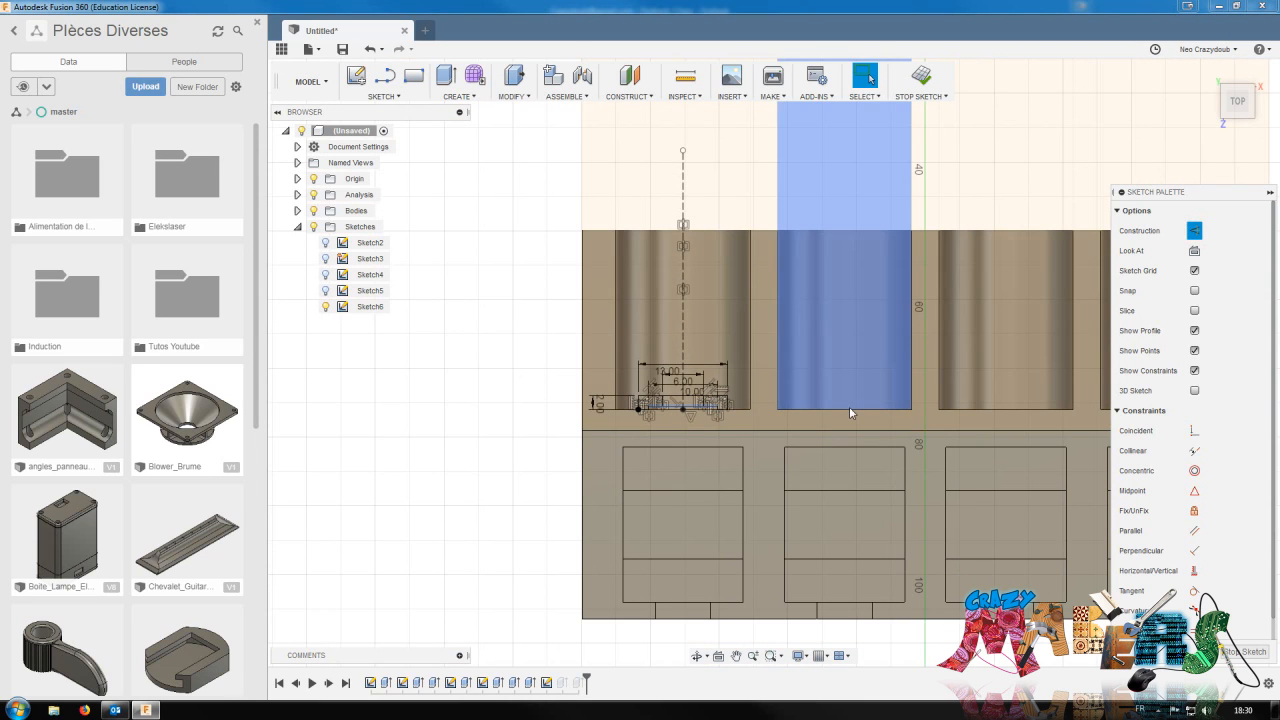
key("l")
left_click(845, 412)
left_click(846, 166)
key("Escape")
Copy the stepped block profile from the first channel across to the end of the second channel
scroll(670, 370, "up", 1)
scroll(670, 370, "up", 5)
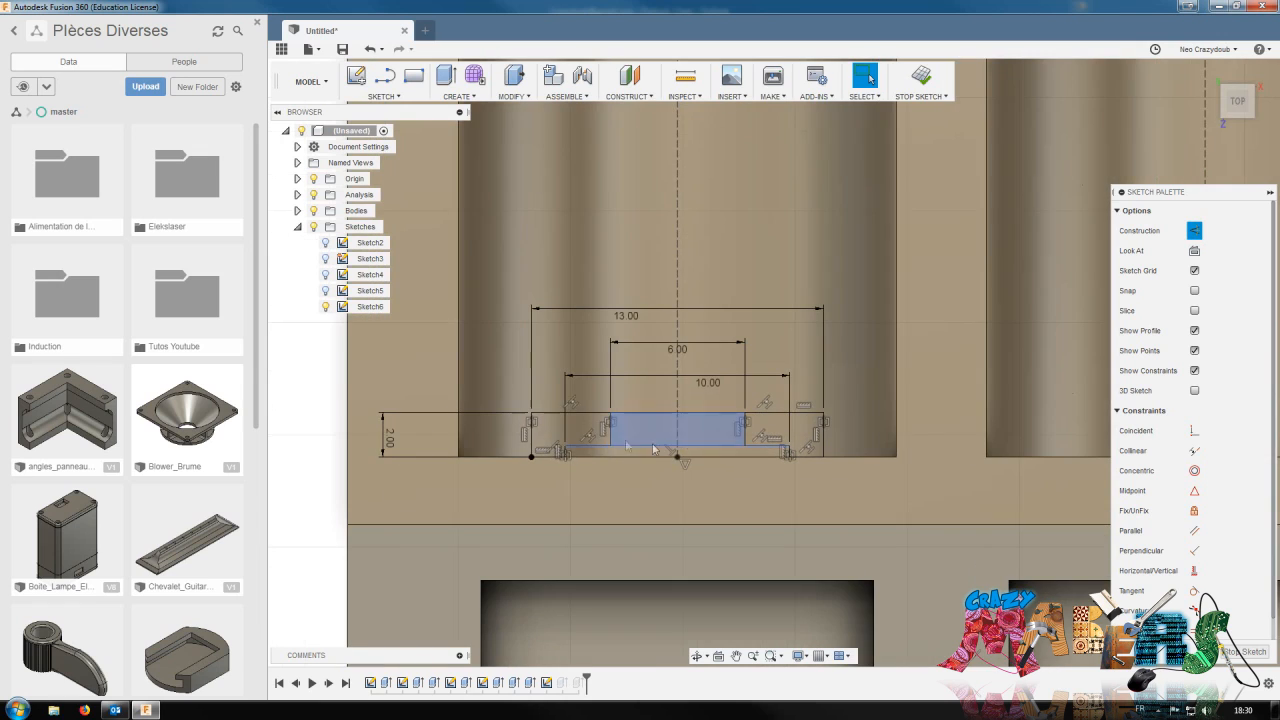
left_click(602, 454)
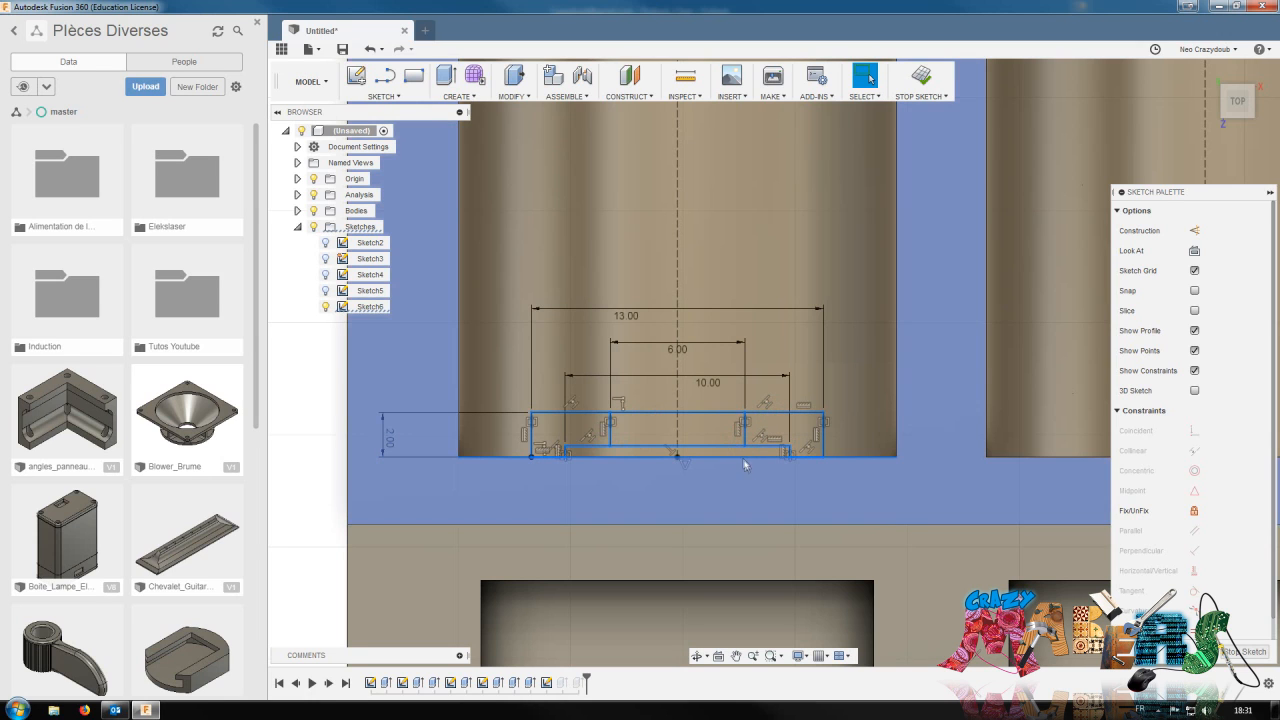
scroll(850, 495, "down", 3)
middle_click_drag(932, 510, 718, 487)
key("m")
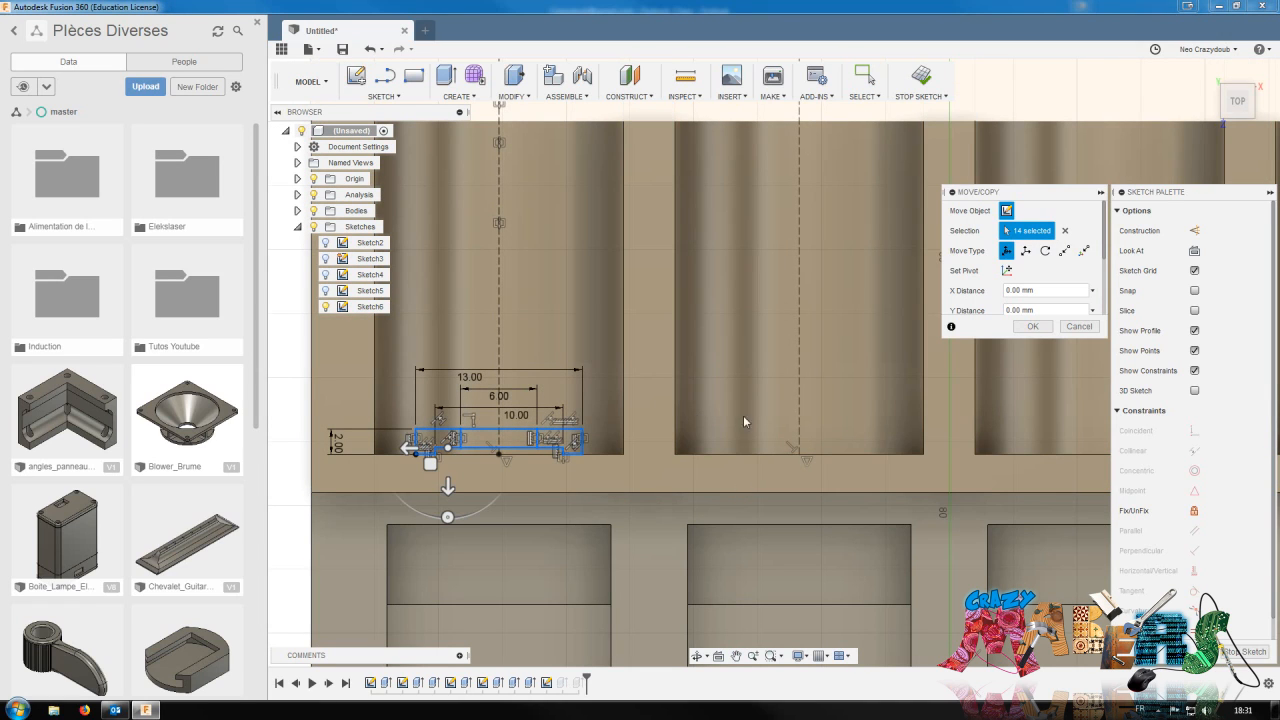
mouse_move(409, 449)
left_mouse_down()
mouse_move(732, 453)
mouse_move(712, 460)
left_mouse_up()
left_click(1036, 327)
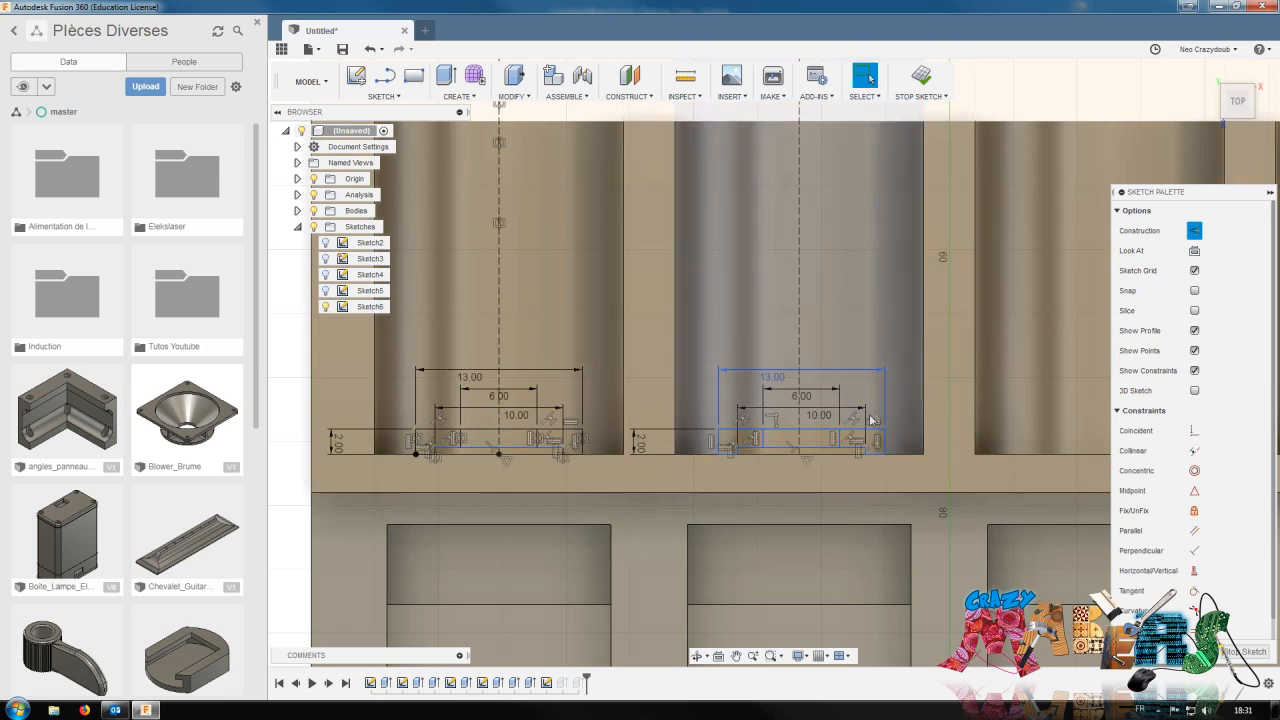
Make the corner points of the copied profile's 13, 10 and 6 mm widths symmetric about the second channel's construction line
scroll(853, 420, "up", 2)
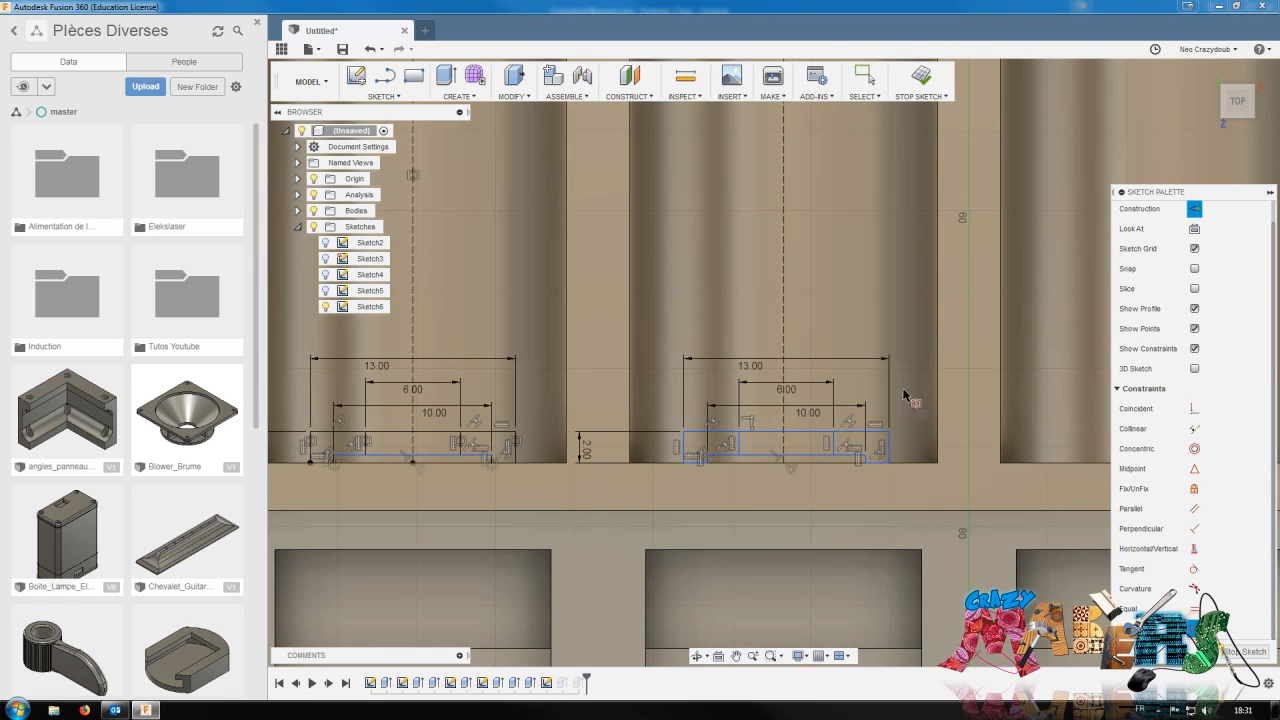
left_click(889, 432)
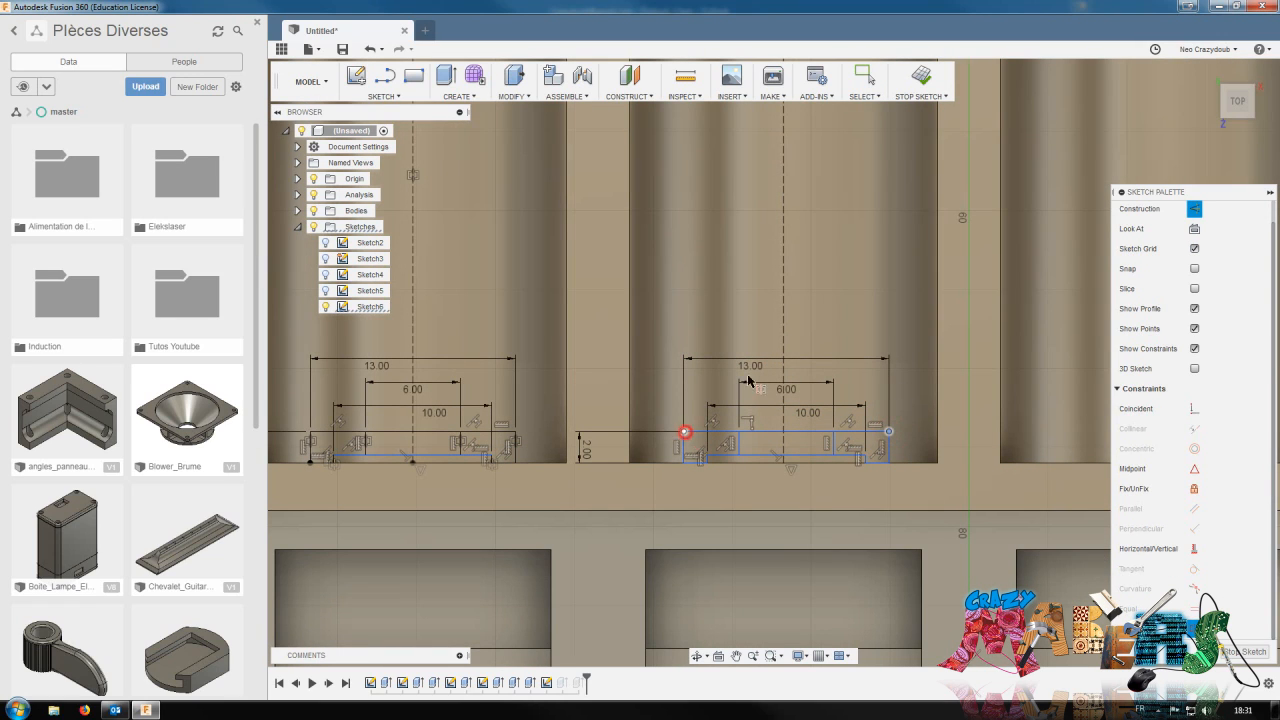
left_click(784, 323)
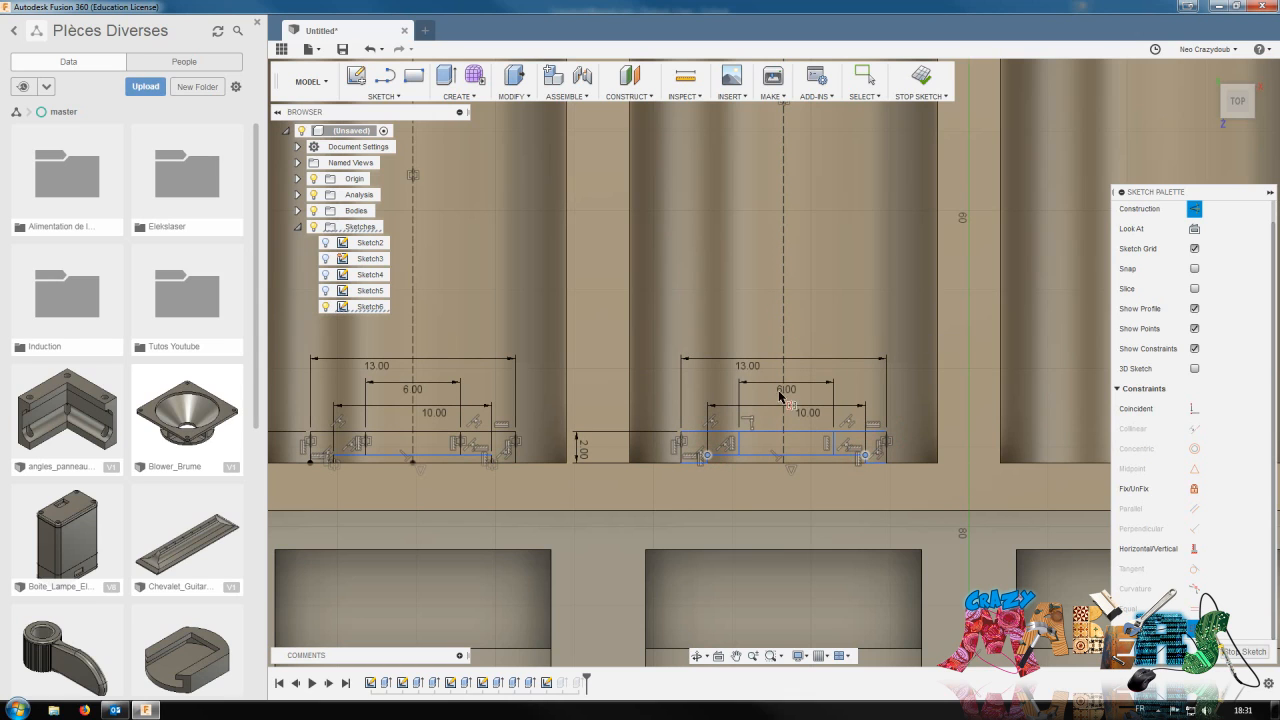
left_click(786, 339)
scroll(823, 451, "down", 2)
scroll(827, 450, "up", 4)
left_click(834, 458)
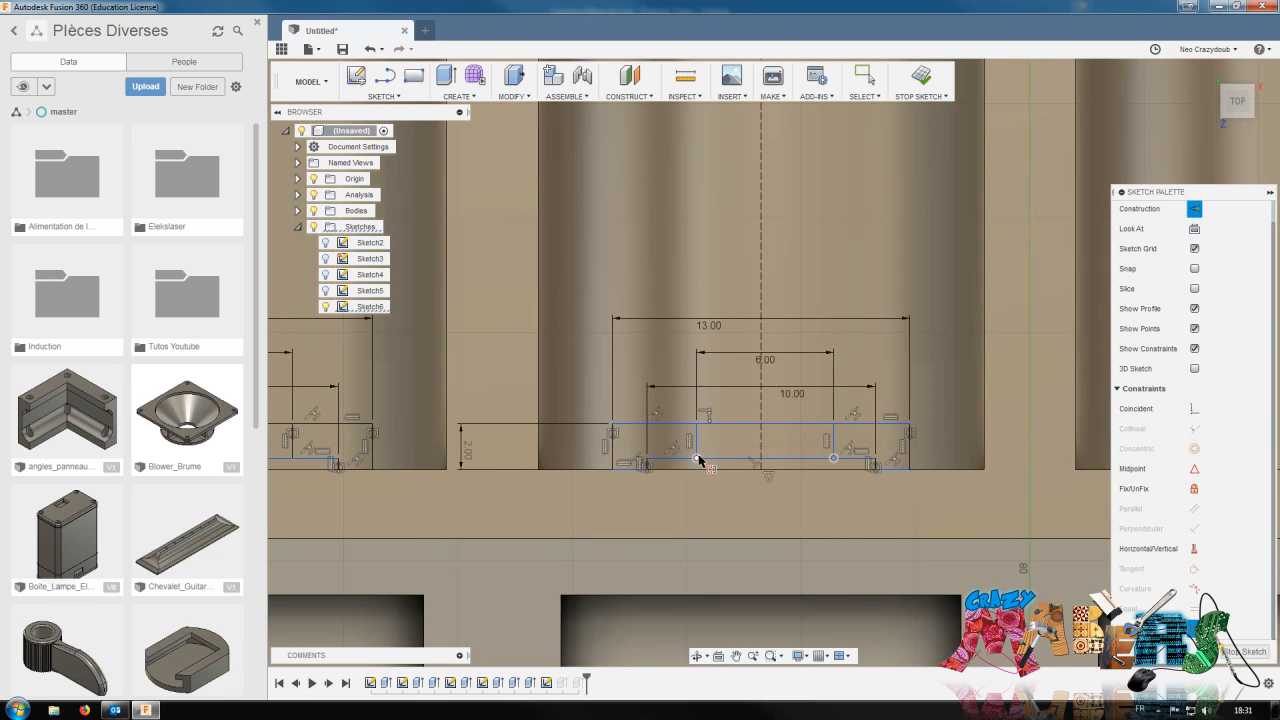
left_click(837, 337)
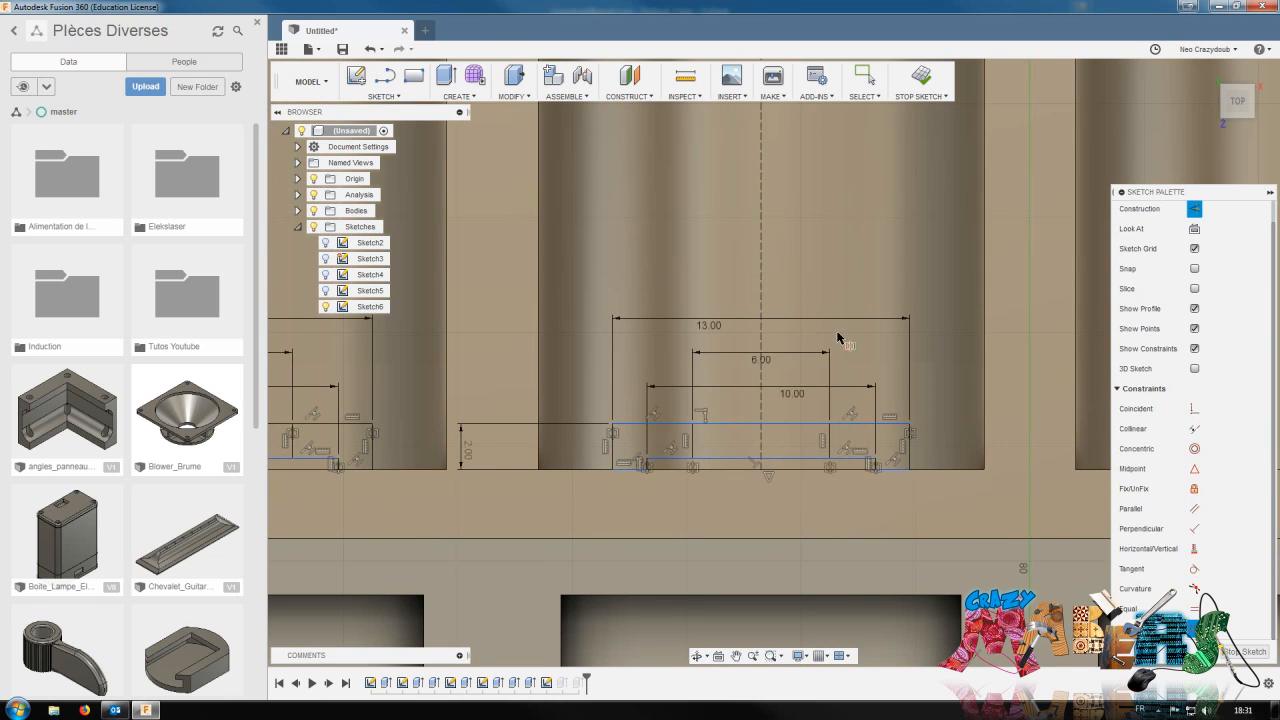
Draw a vertical construction line about 38 mm long on the holder's central axis, starting at the ledge edge
scroll(837, 335, "down", 2)
scroll(1087, 584, "down", 1)
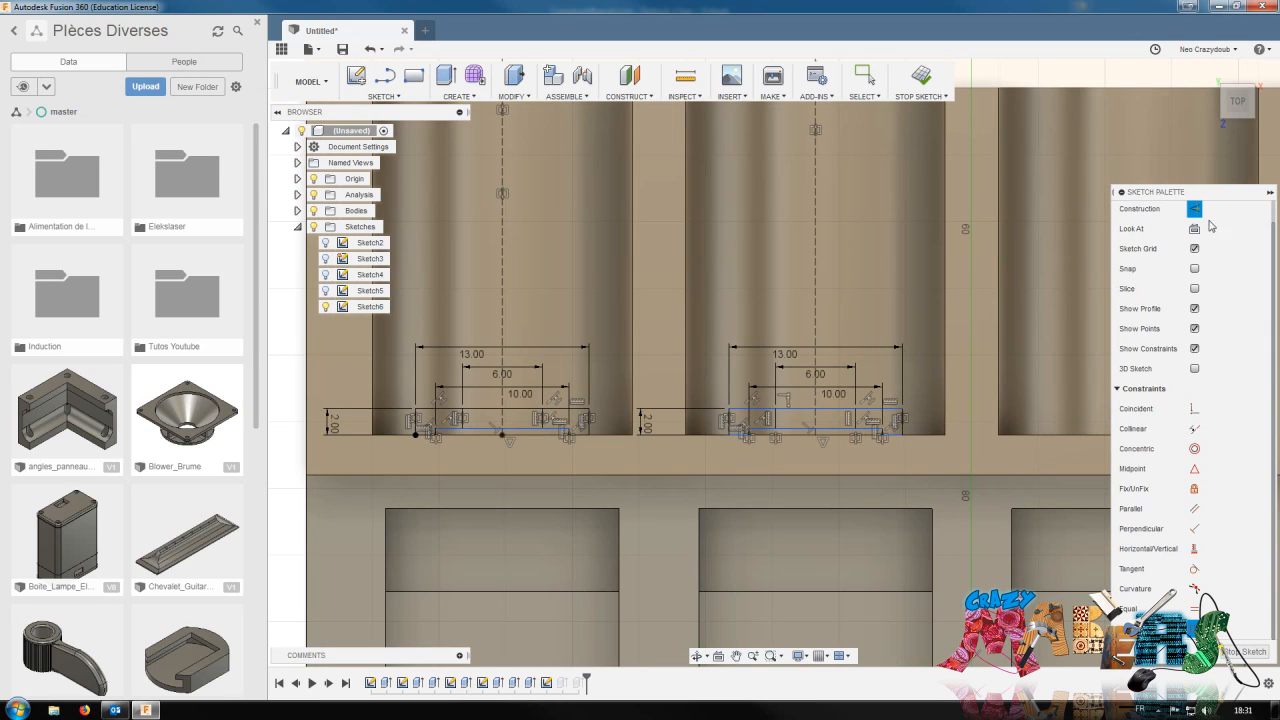
left_click(974, 474)
scroll(990, 402, "down", 2)
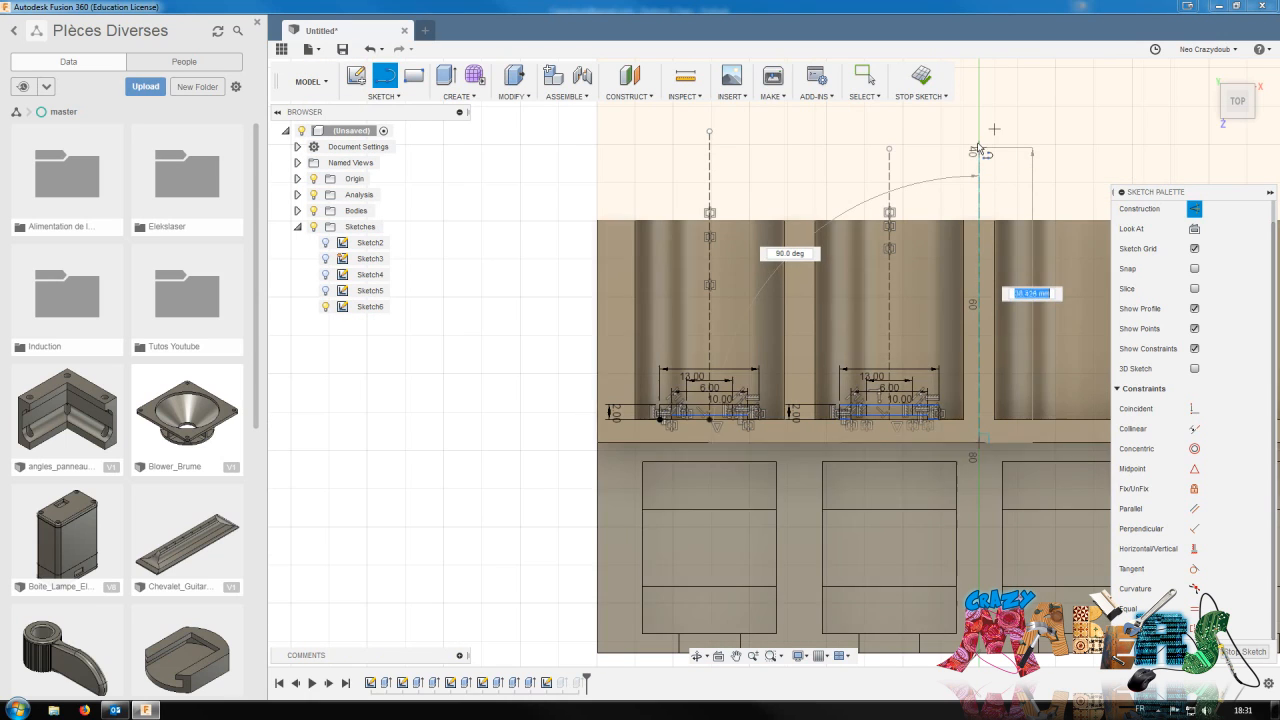
key("Escape")
Mirror both stepped profiles about the central construction line into the third and fourth channels and finish the sketch
scroll(852, 340, "up", 5)
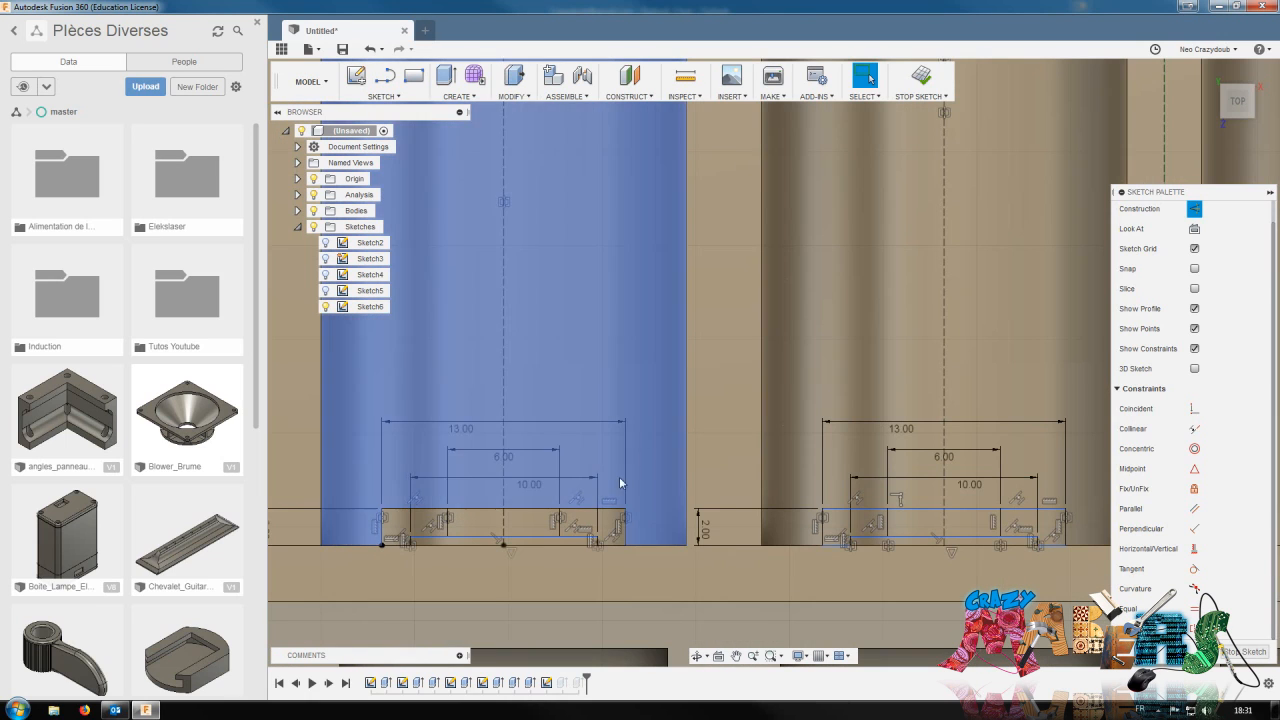
left_click(573, 538)
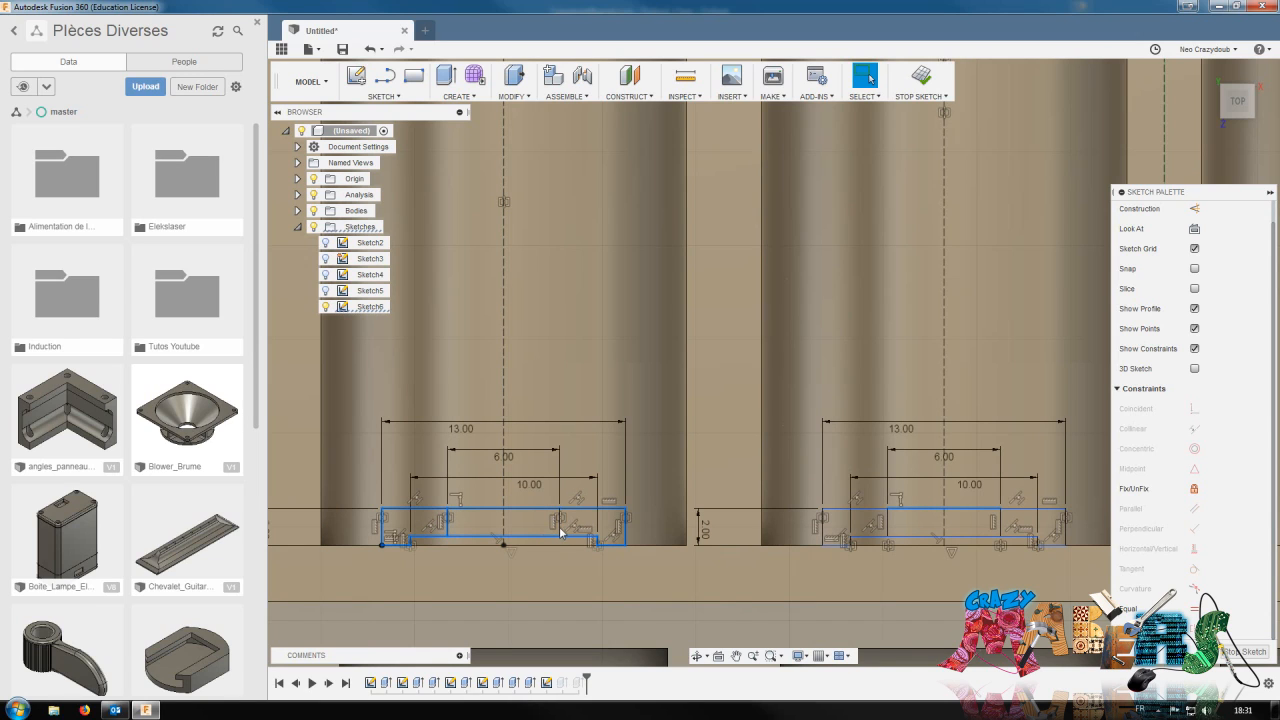
scroll(560, 533, "up", 3)
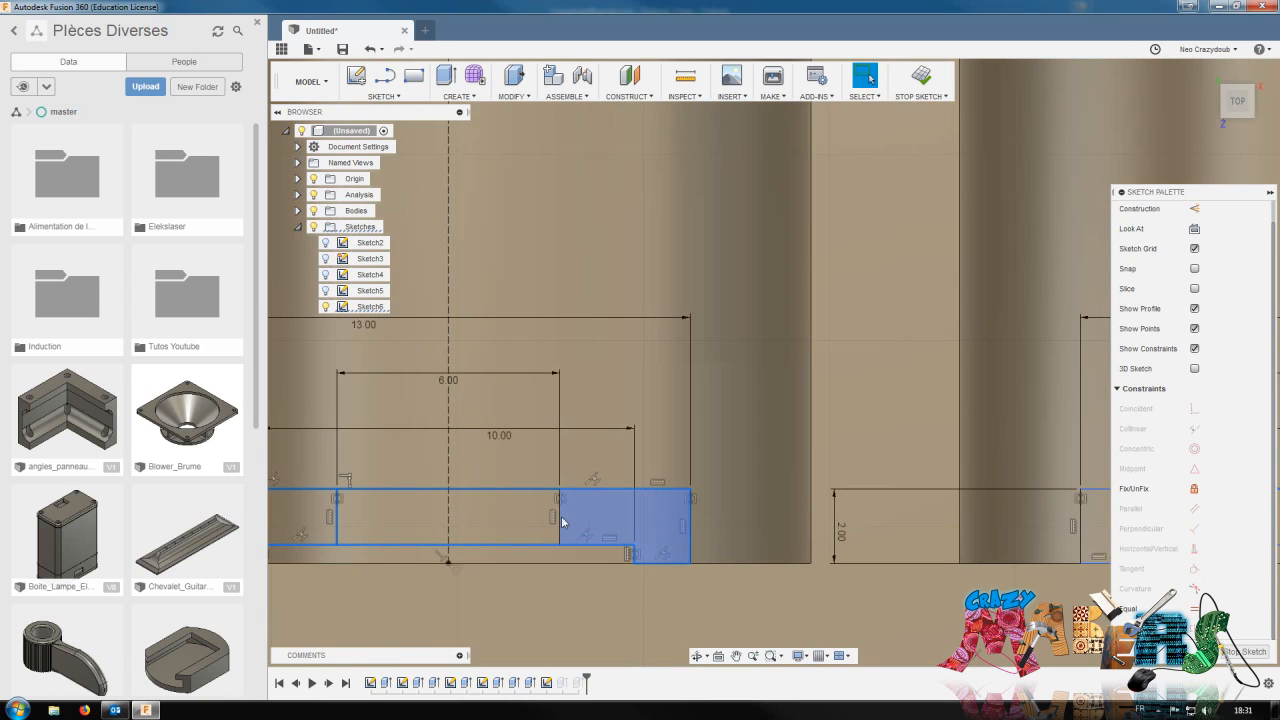
scroll(842, 548, "down", 2)
middle_click_drag(820, 566, 485, 570)
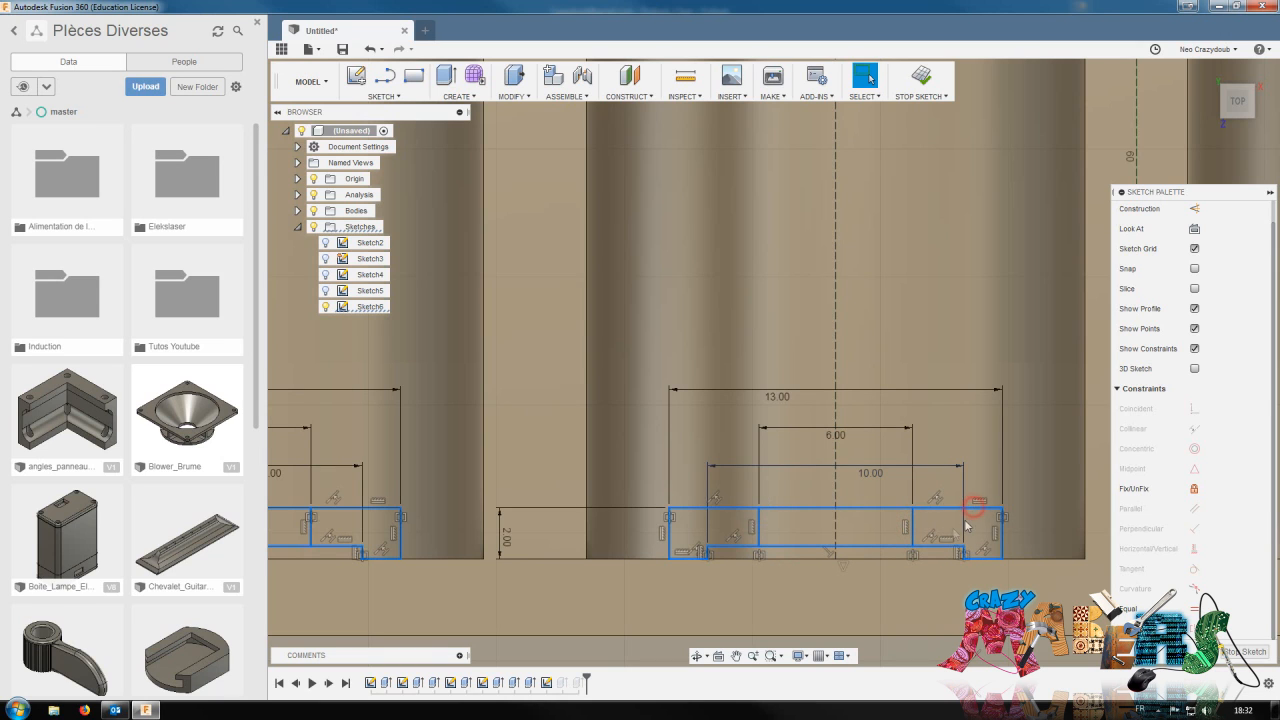
scroll(966, 526, "down", 6)
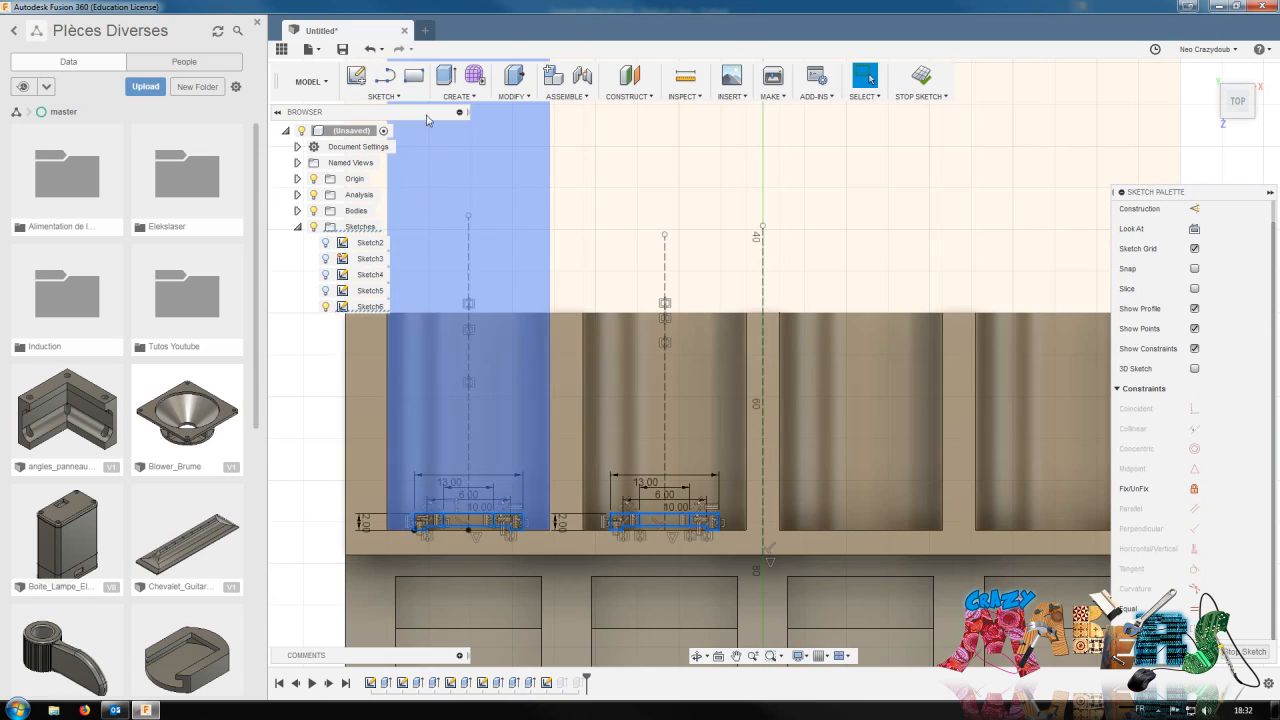
left_click(382, 96)
left_click(382, 390)
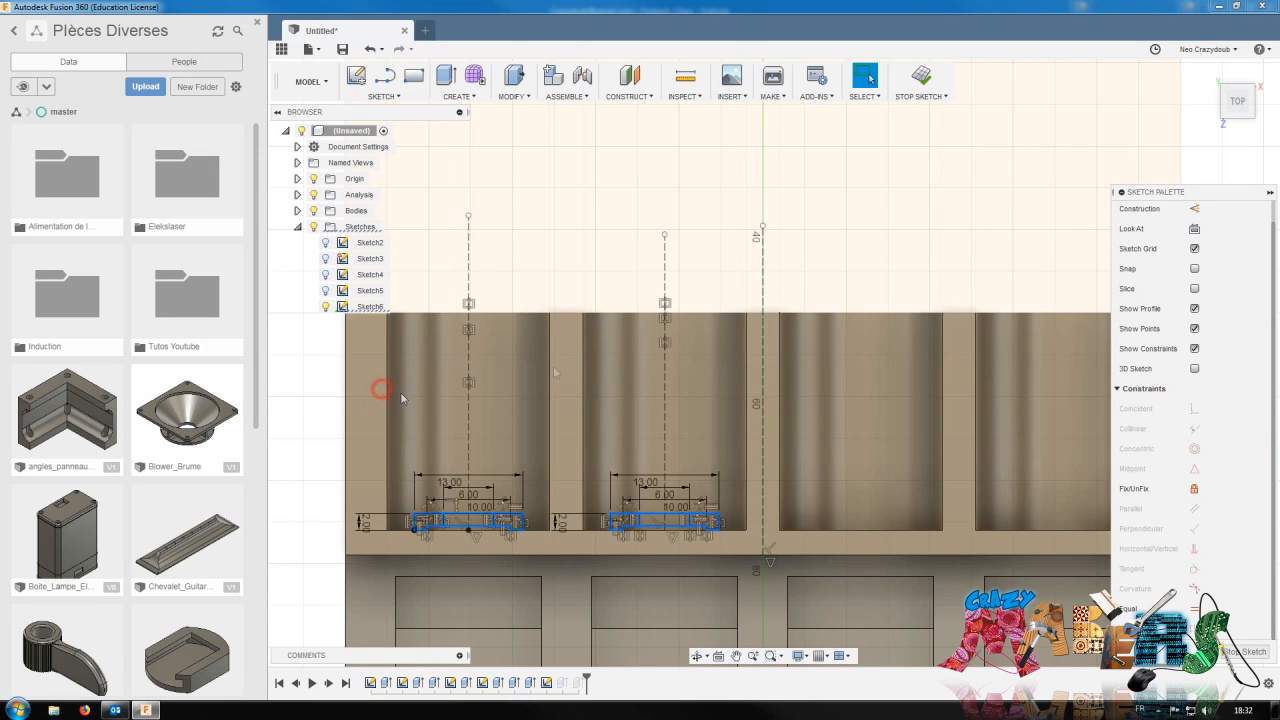
left_click(764, 282)
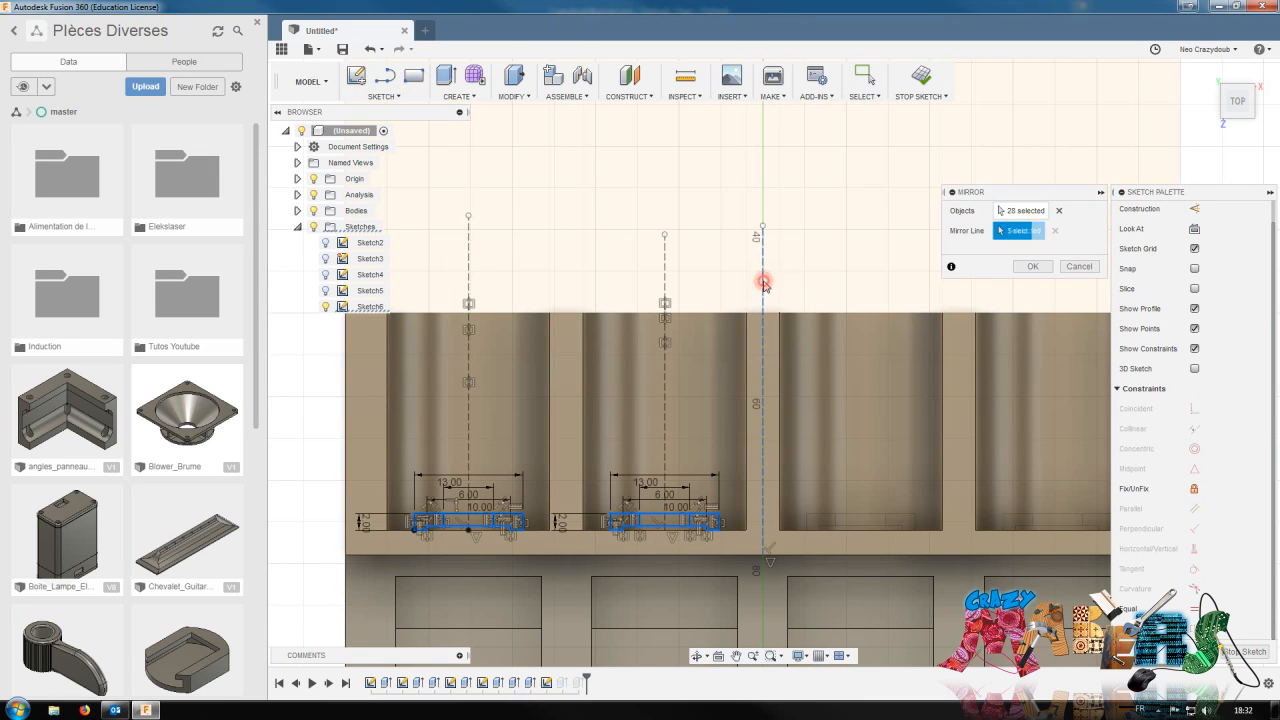
left_click(1031, 267)
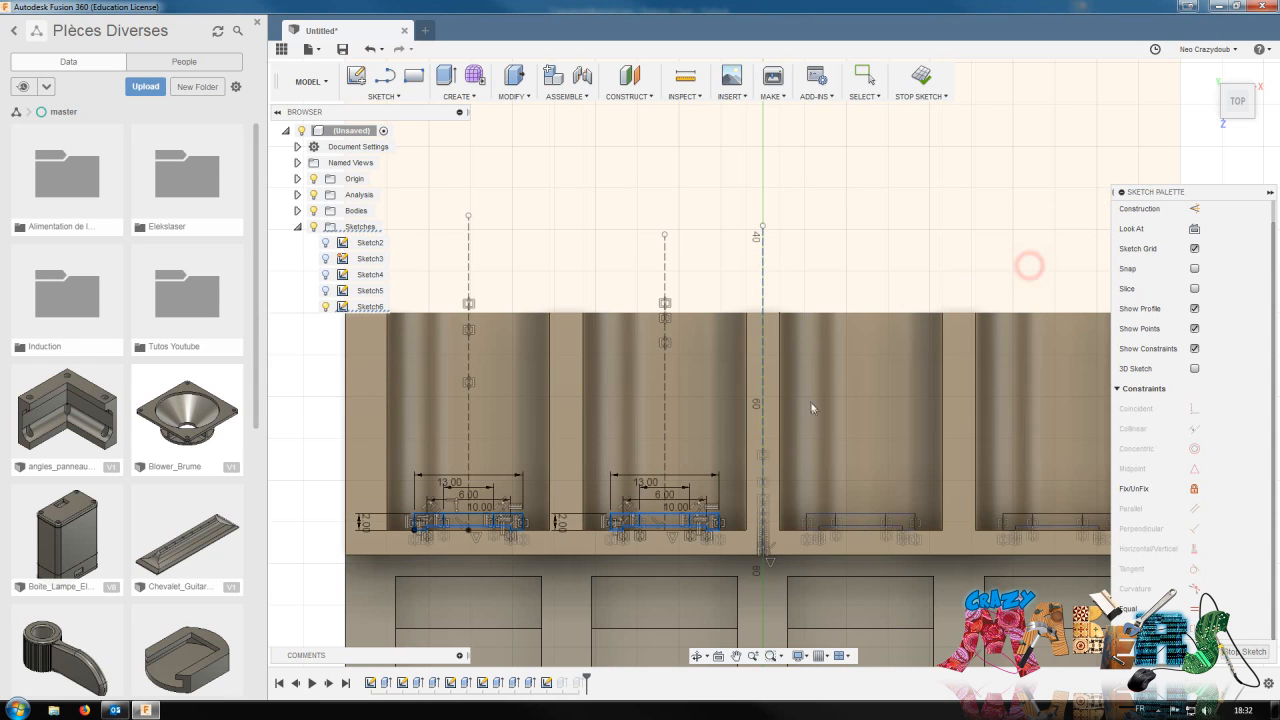
scroll(820, 390, "down", 3)
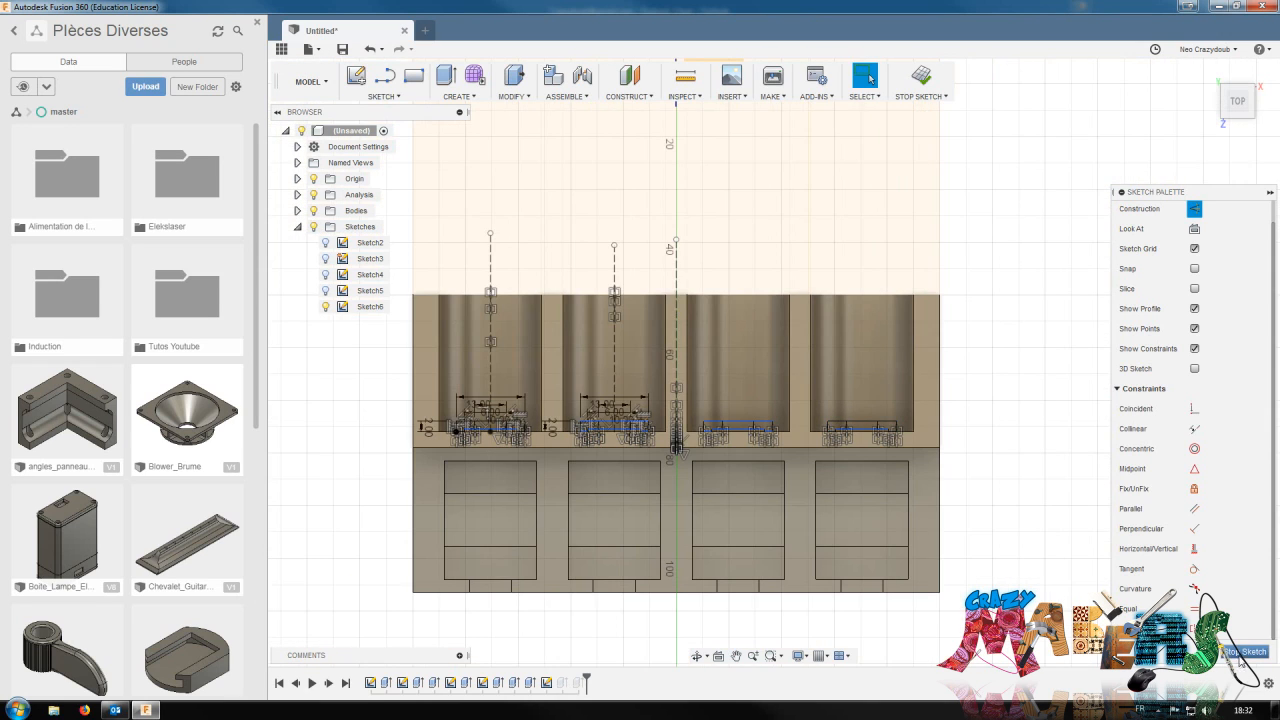
left_click(1243, 653)
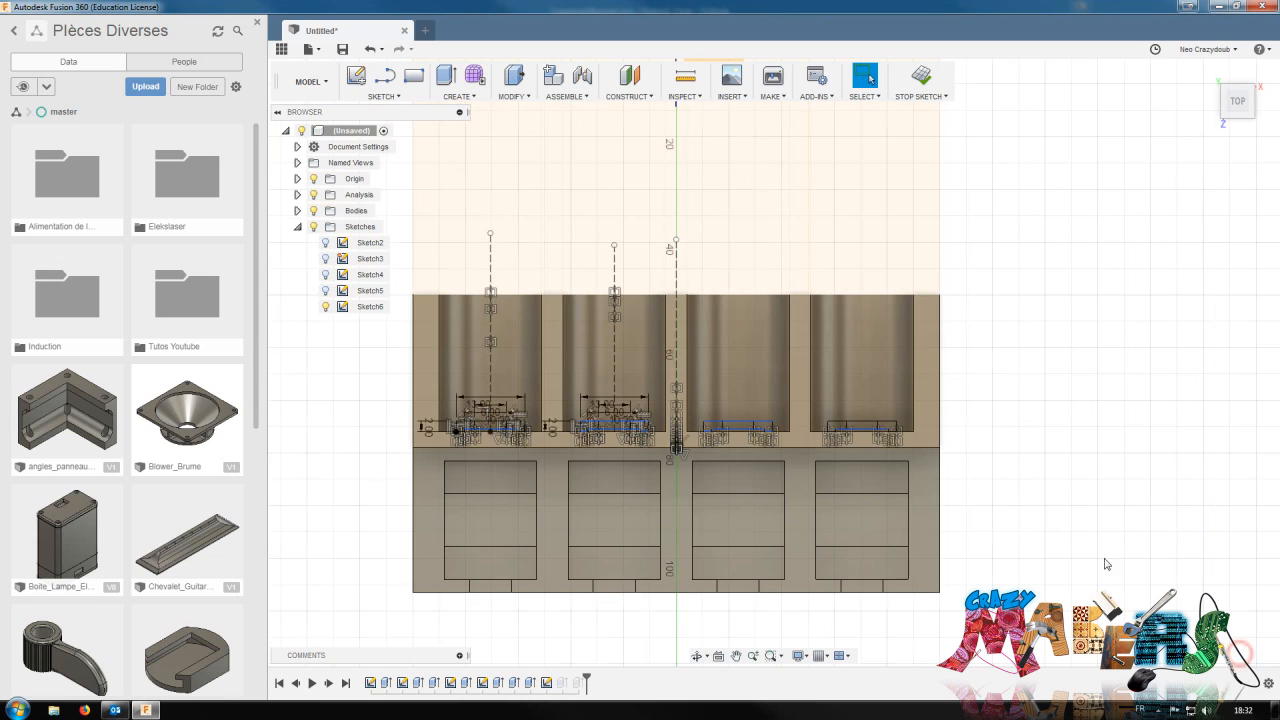
Edit the block's Join extrusion to include all the stepped profile regions in the second, third and fourth channels
right_click(566, 682)
left_click(603, 546)
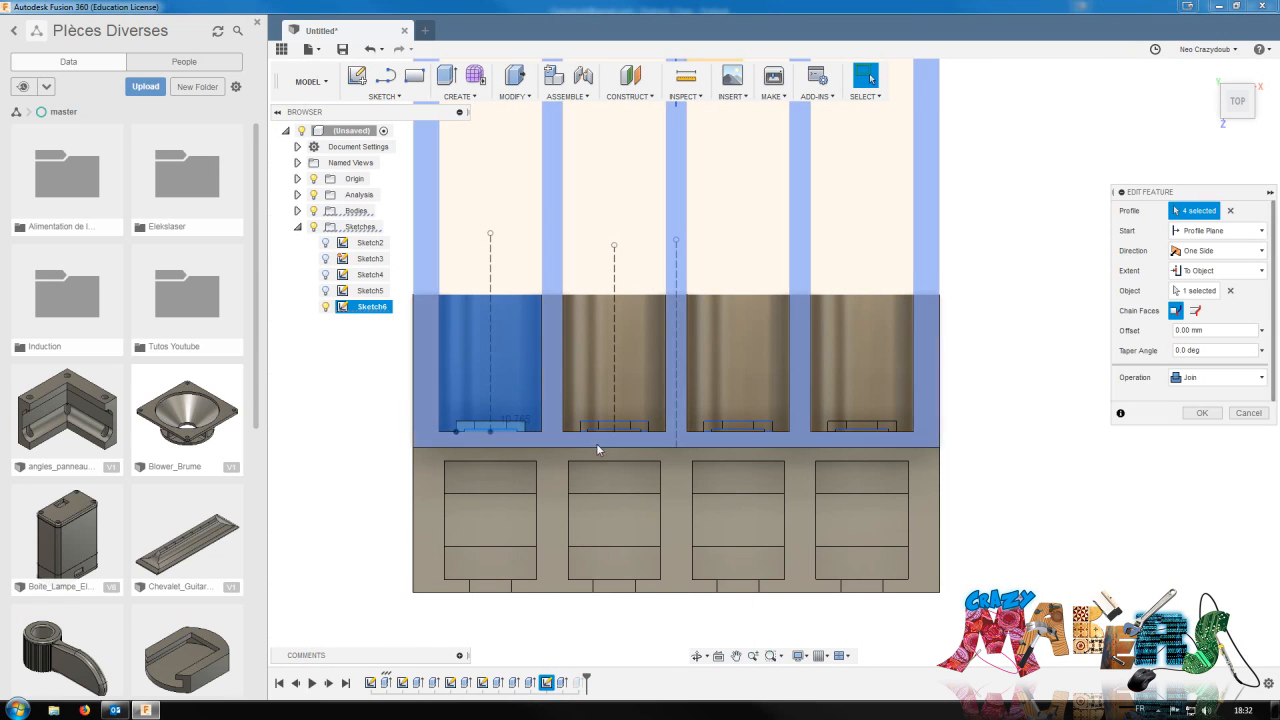
scroll(575, 430, "up", 3)
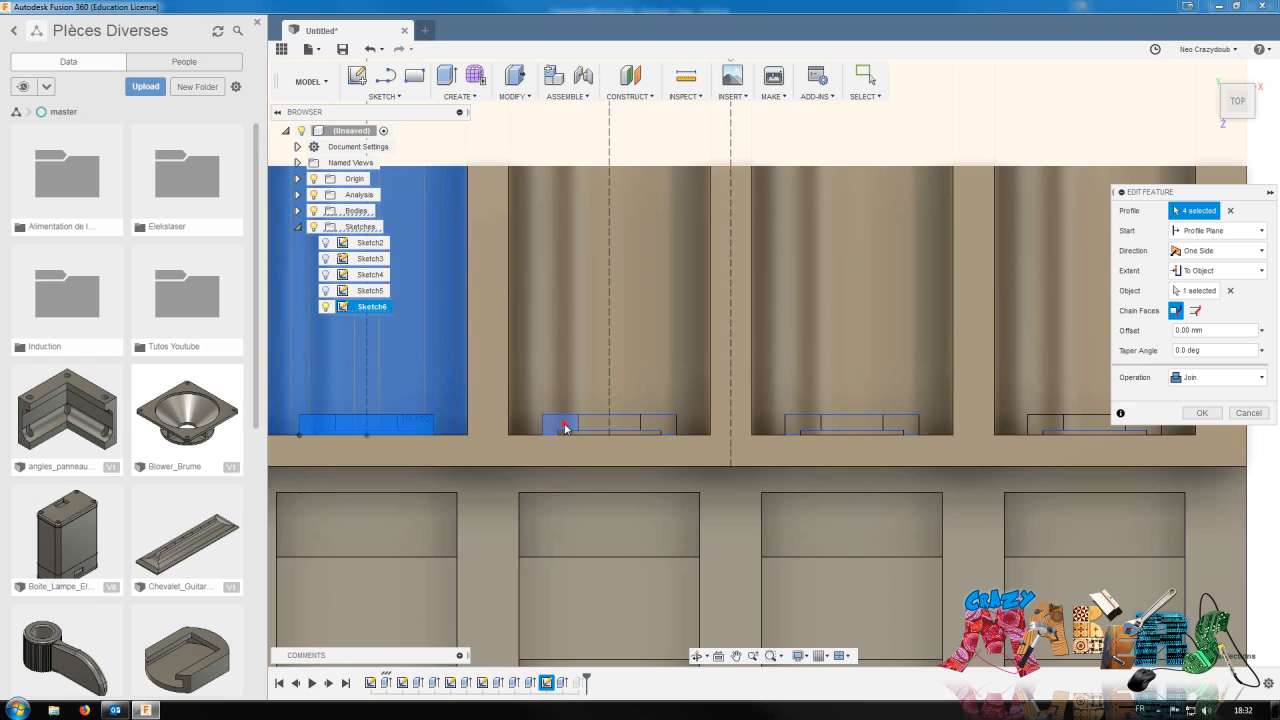
left_click(565, 427)
left_click(603, 425)
left_click(619, 432)
left_click(654, 427)
left_click(790, 428)
left_click(808, 425)
left_click(850, 422)
left_click(893, 421)
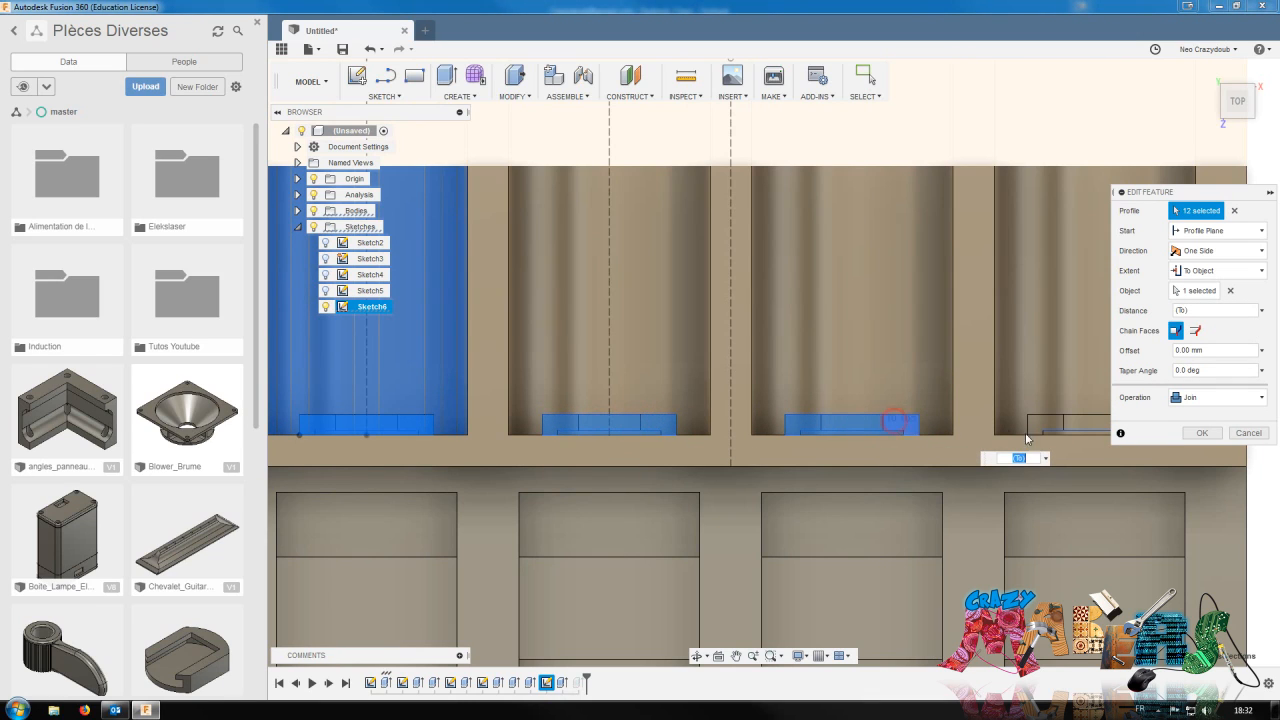
left_click(1060, 433)
left_click(1050, 424)
left_click(1085, 424)
middle_click_drag(1026, 519, 1059, 521)
left_click(927, 435)
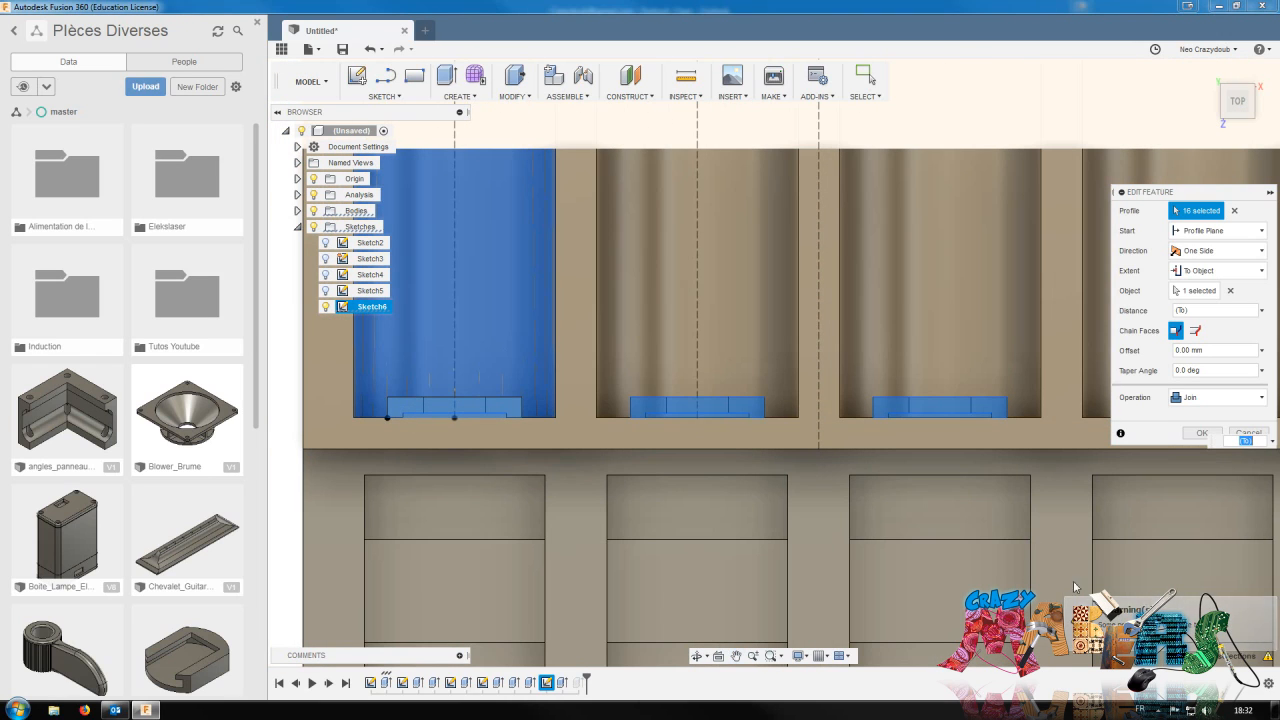
left_click(1200, 433)
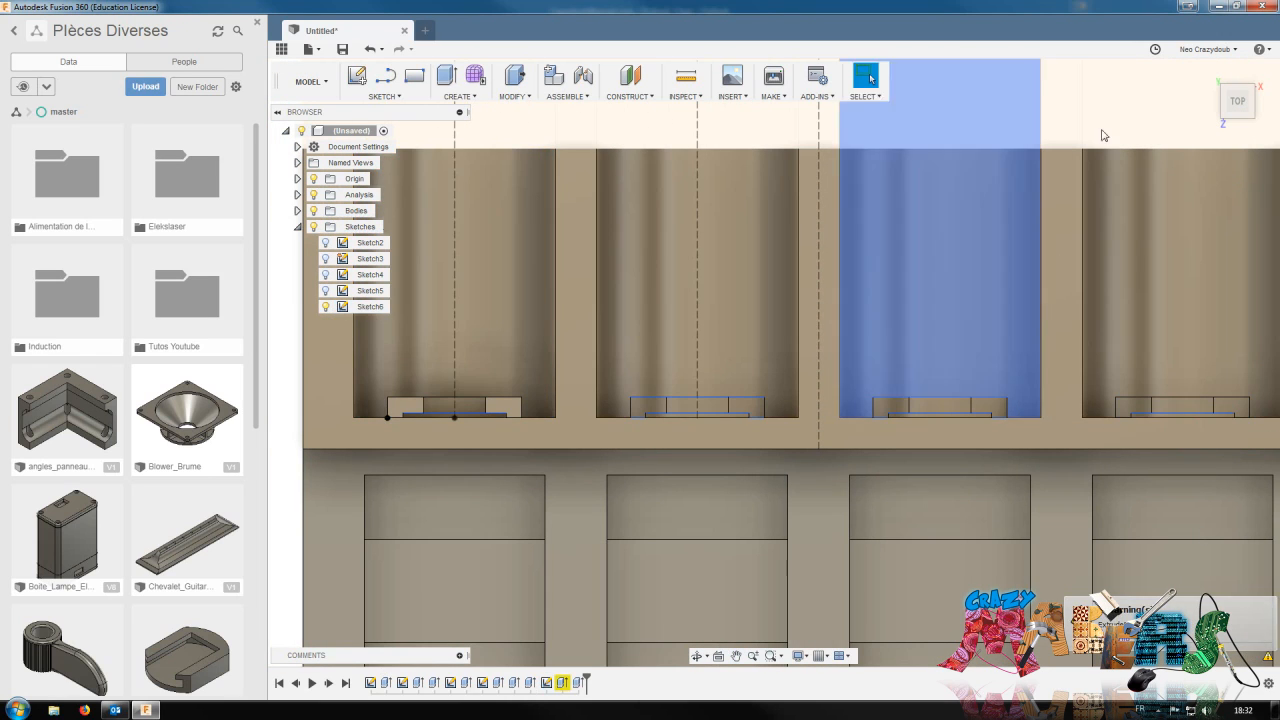
Edit the end blocks' Join extrusion so its To Object extent ends at the holder's underside face
mouse_move(1245, 105)
left_mouse_down()
mouse_move(1100, 82)
mouse_move(1148, 68)
left_mouse_up()
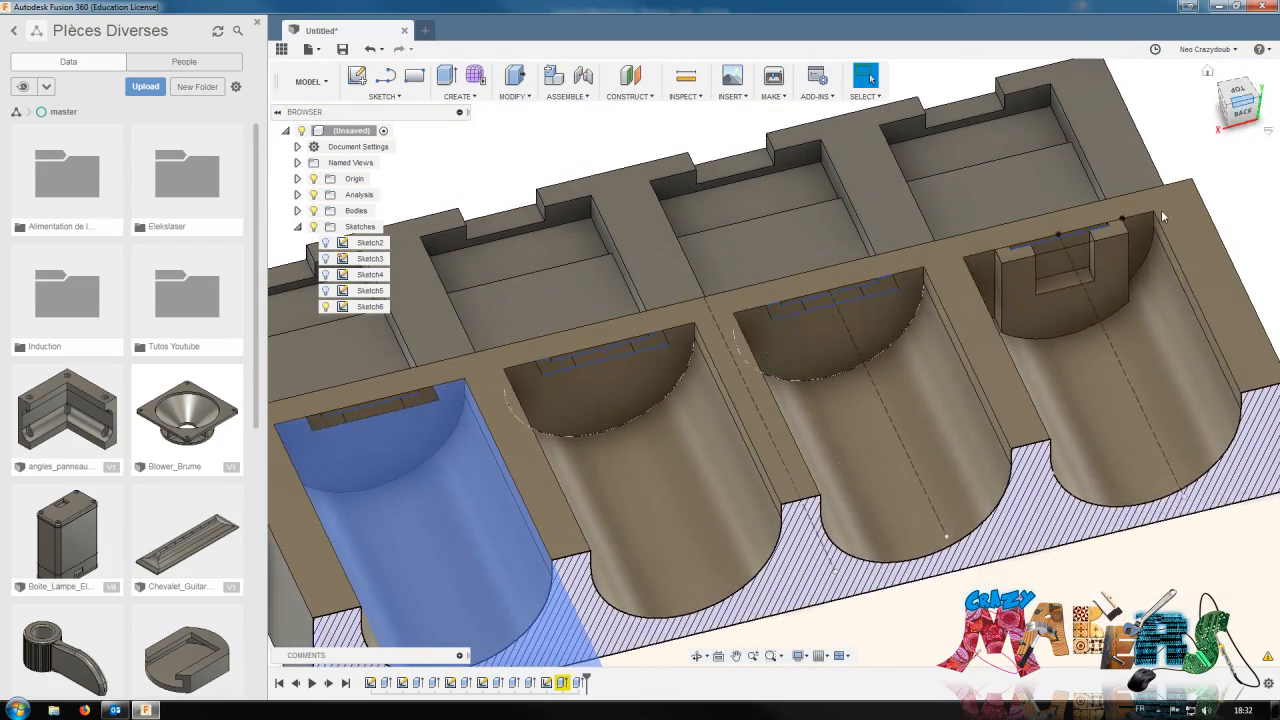
right_click(560, 686)
left_click(592, 531)
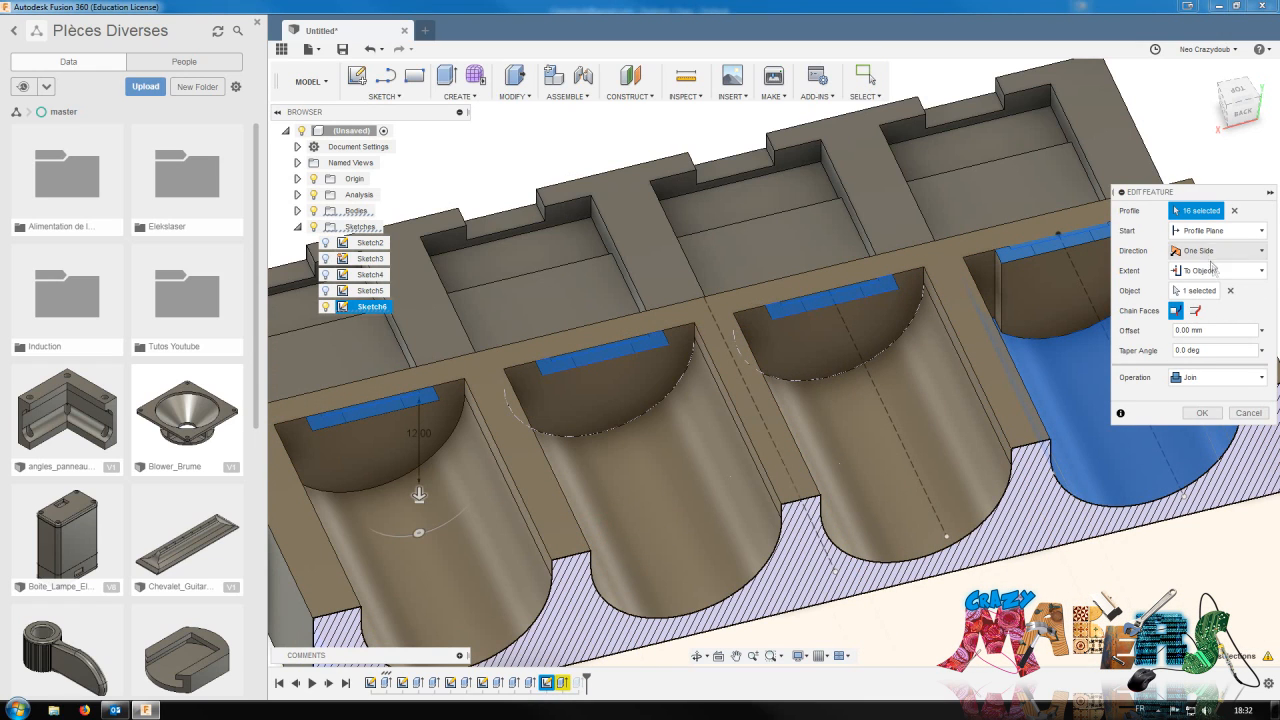
left_click(1216, 274)
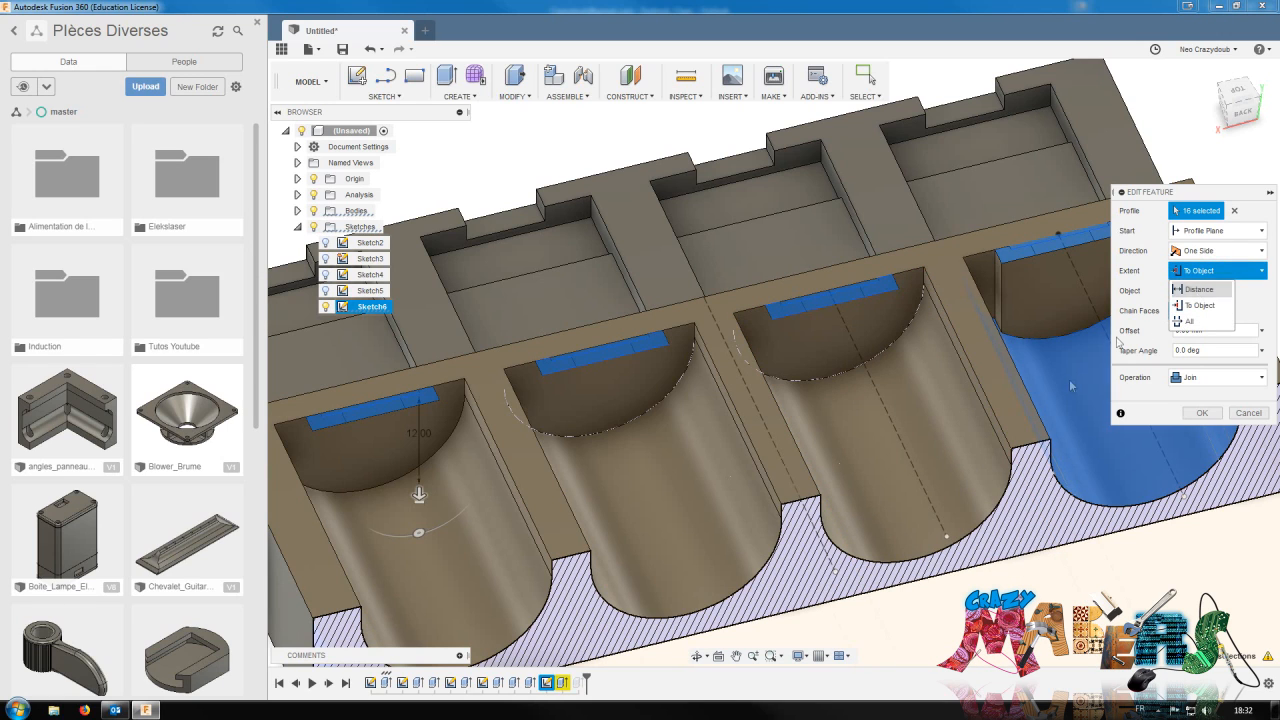
left_click(1243, 112)
middle_click_drag(1097, 400, 1106, 278, "shift")
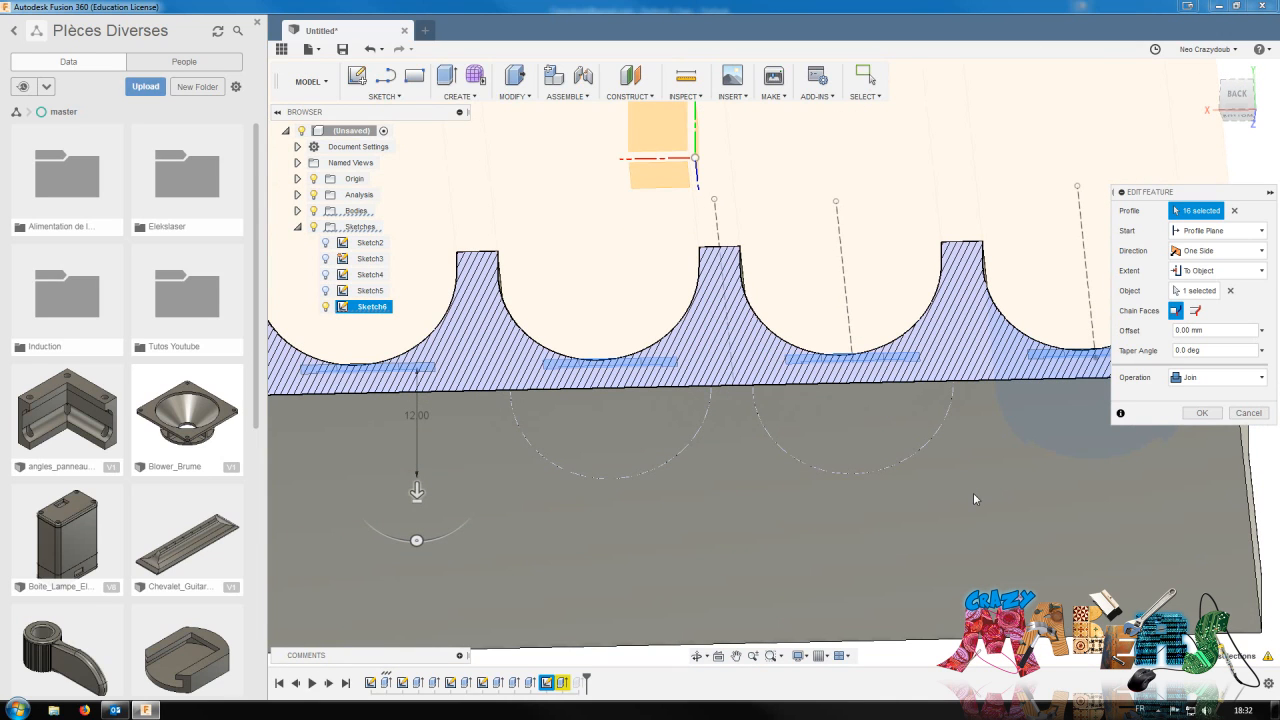
left_click(1196, 290)
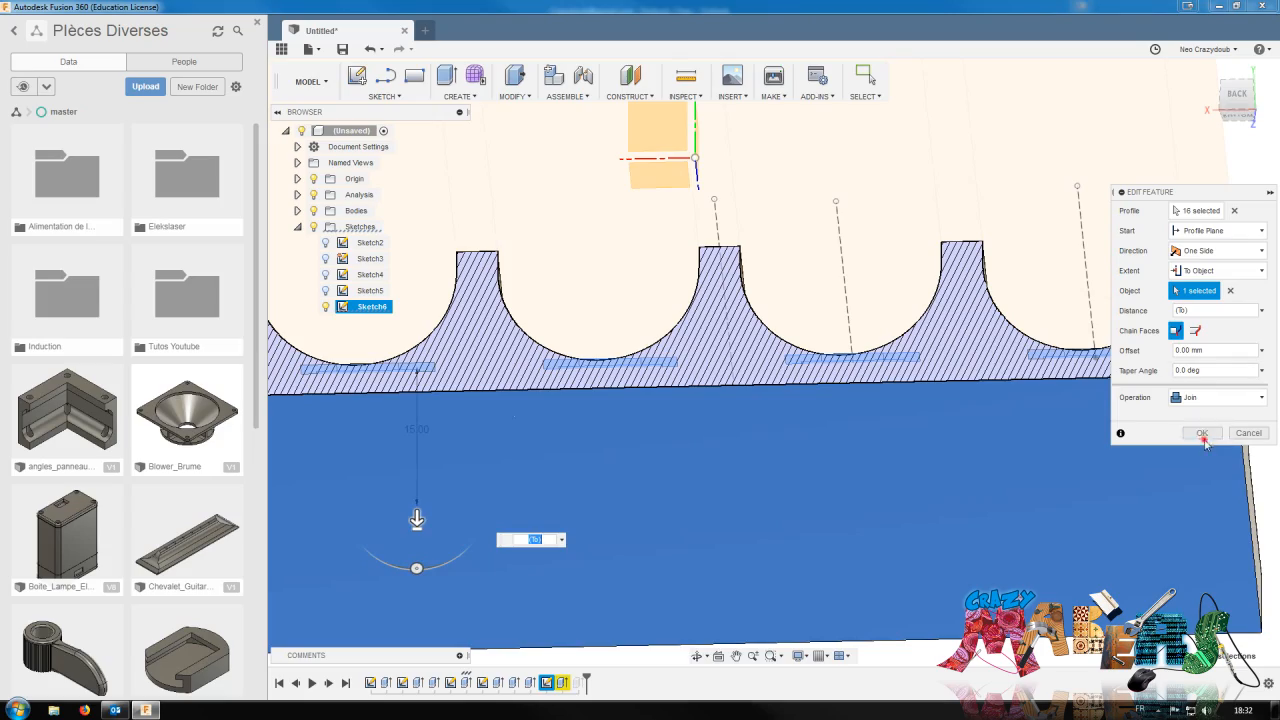
left_click_drag(1237, 98, 1254, 168)
mouse_move(820, 480)
middle_mouse_down("shift")
mouse_move(776, 315)
mouse_move(832, 482)
middle_mouse_up("shift")
left_click_drag(1145, 222, 1090, 230)
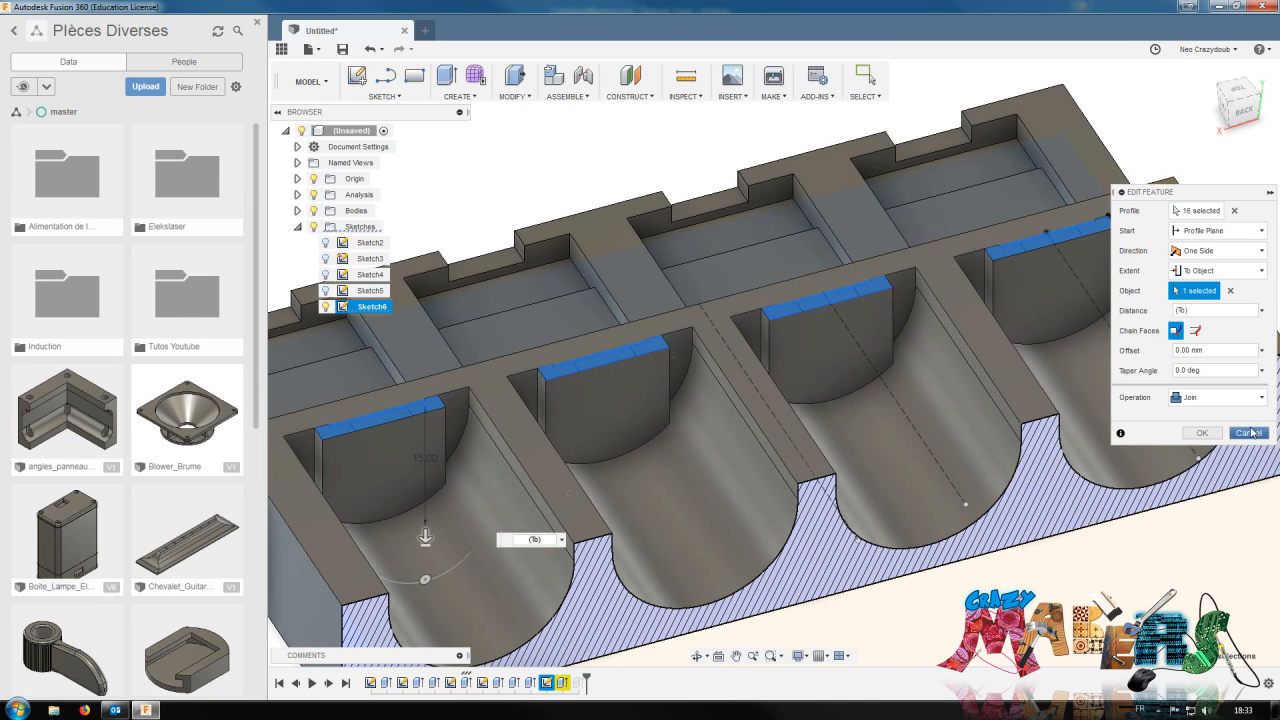
left_click(1202, 433)
Edit the 5.5 mm Cut extrusion to include the stepped pocket profiles in the second, third and fourth channels
left_click(1243, 110)
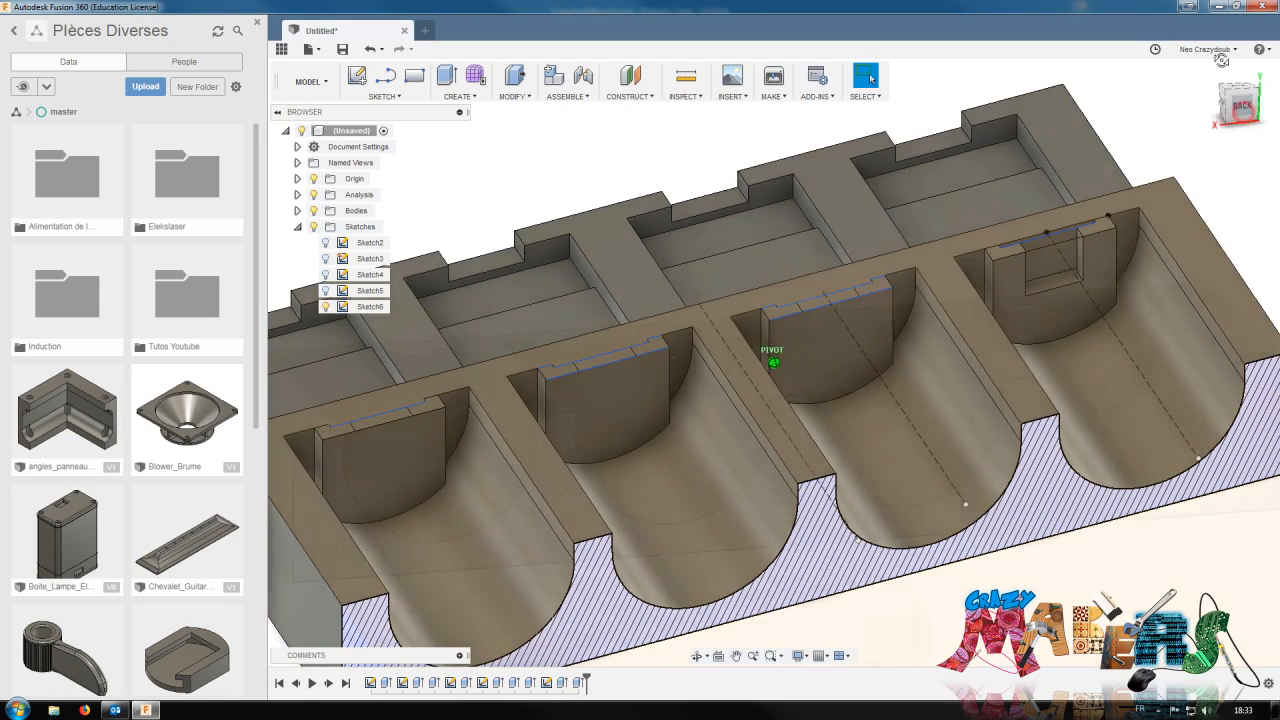
mouse_move(1240, 96)
left_mouse_down()
mouse_move(1268, 145)
mouse_move(1254, 137)
left_mouse_up()
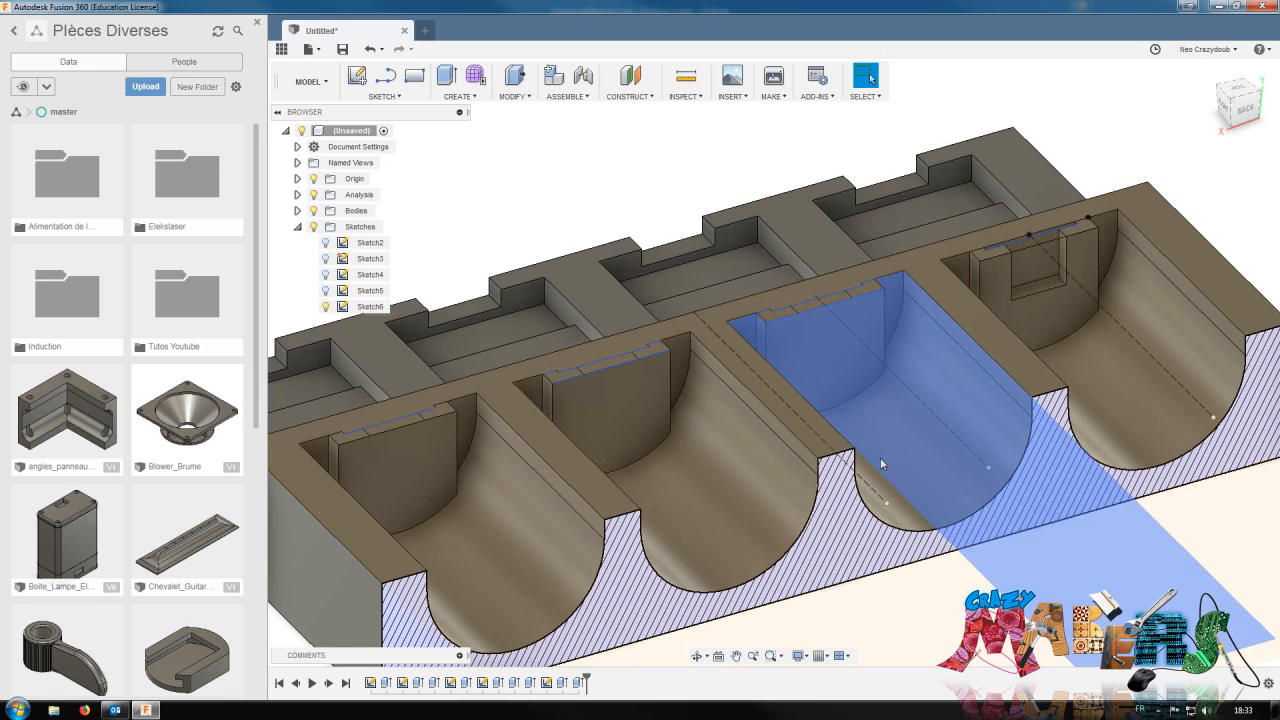
right_click(578, 684)
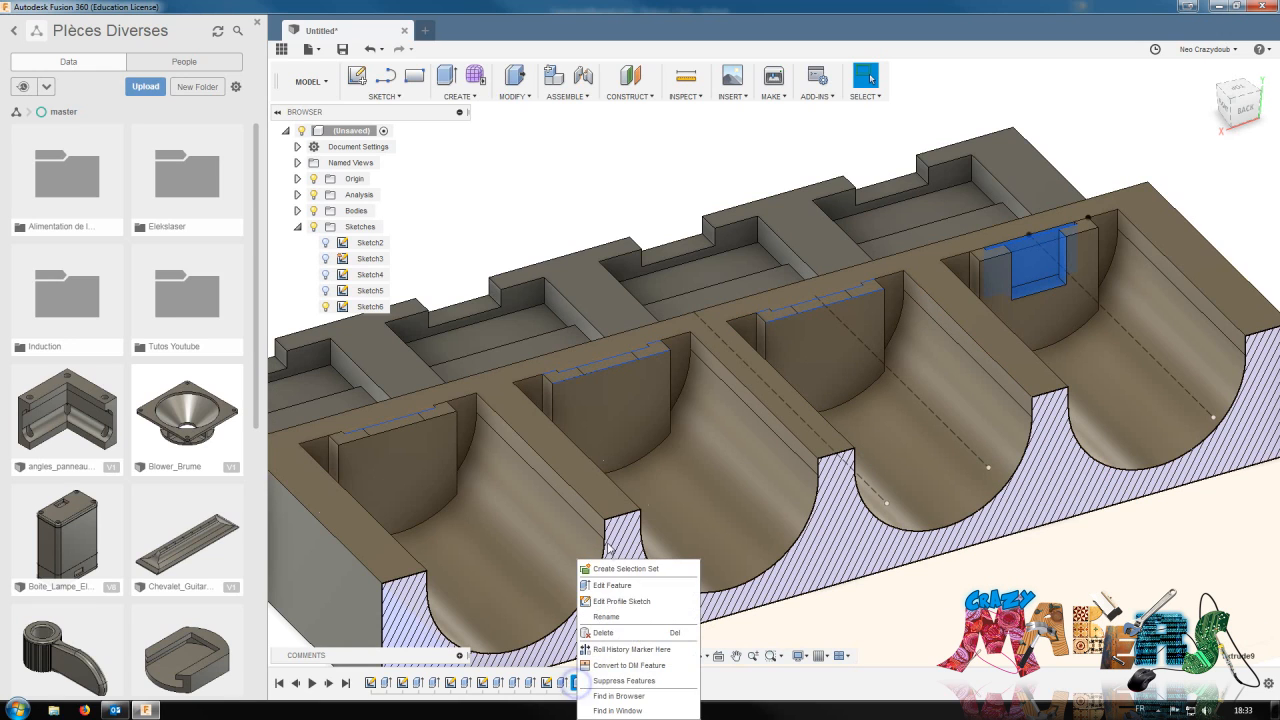
left_click(610, 584)
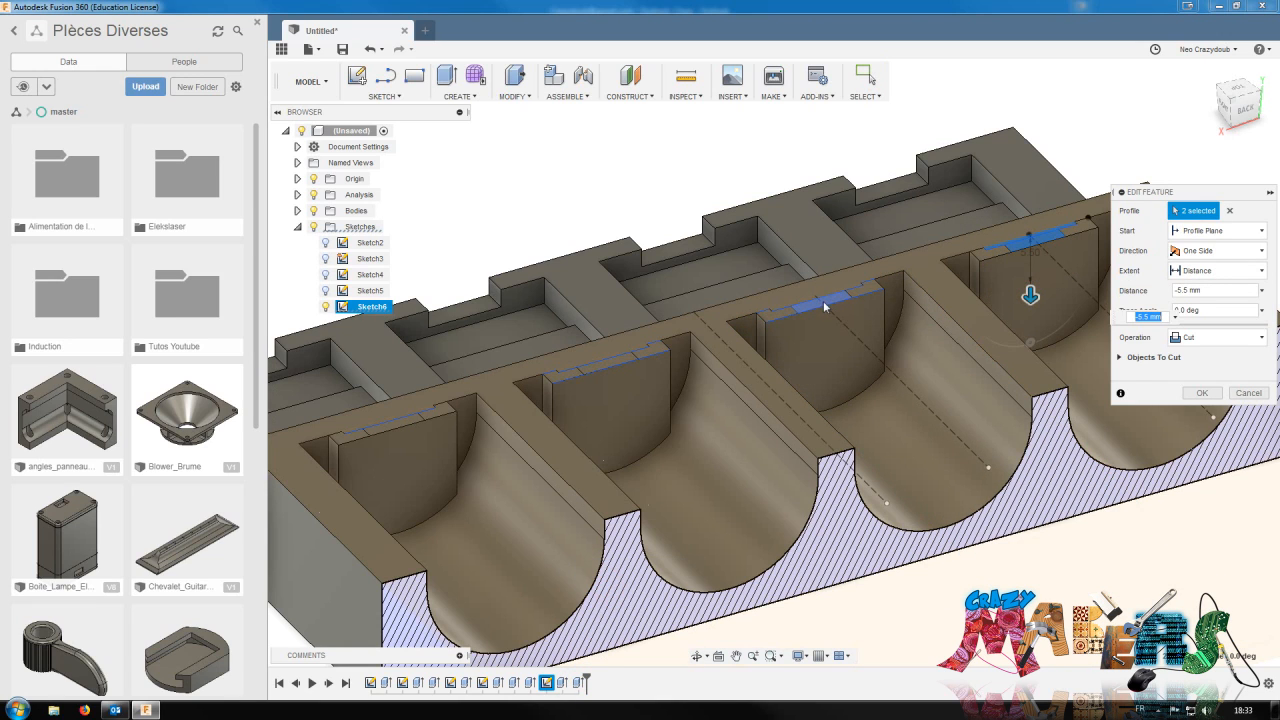
left_click(808, 303)
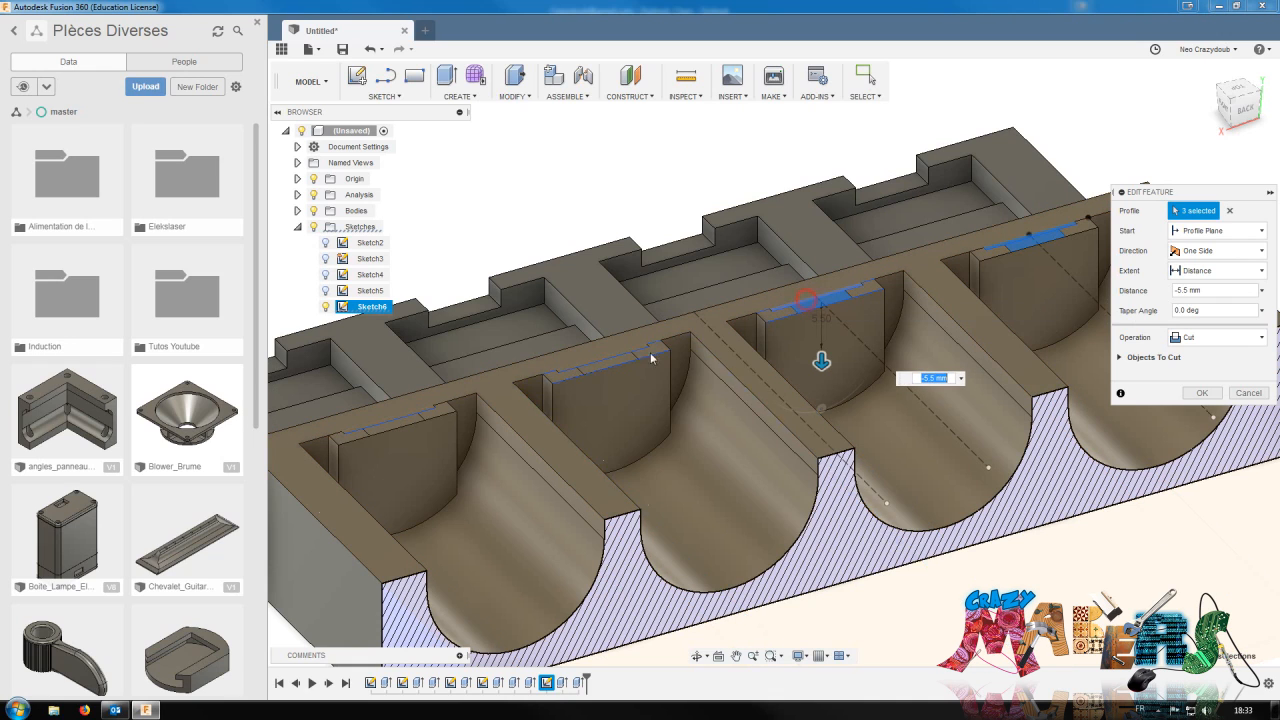
left_click(608, 360)
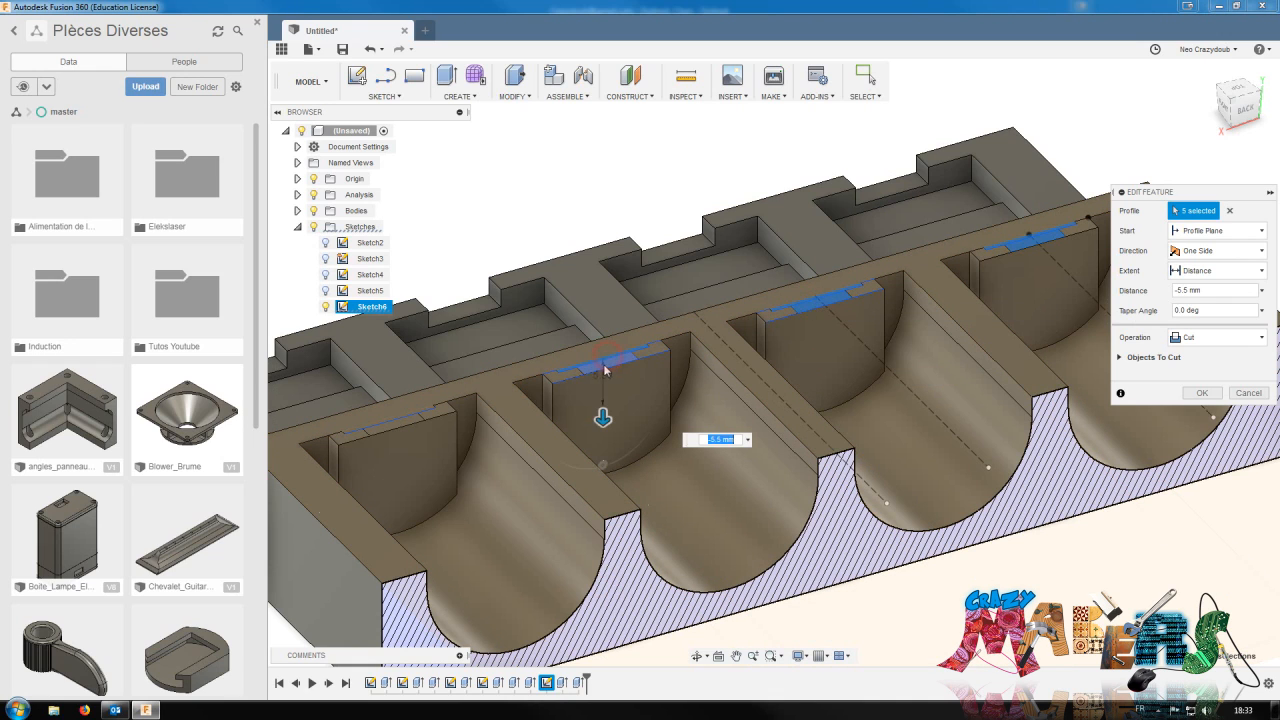
left_click(402, 426)
left_click(1202, 392)
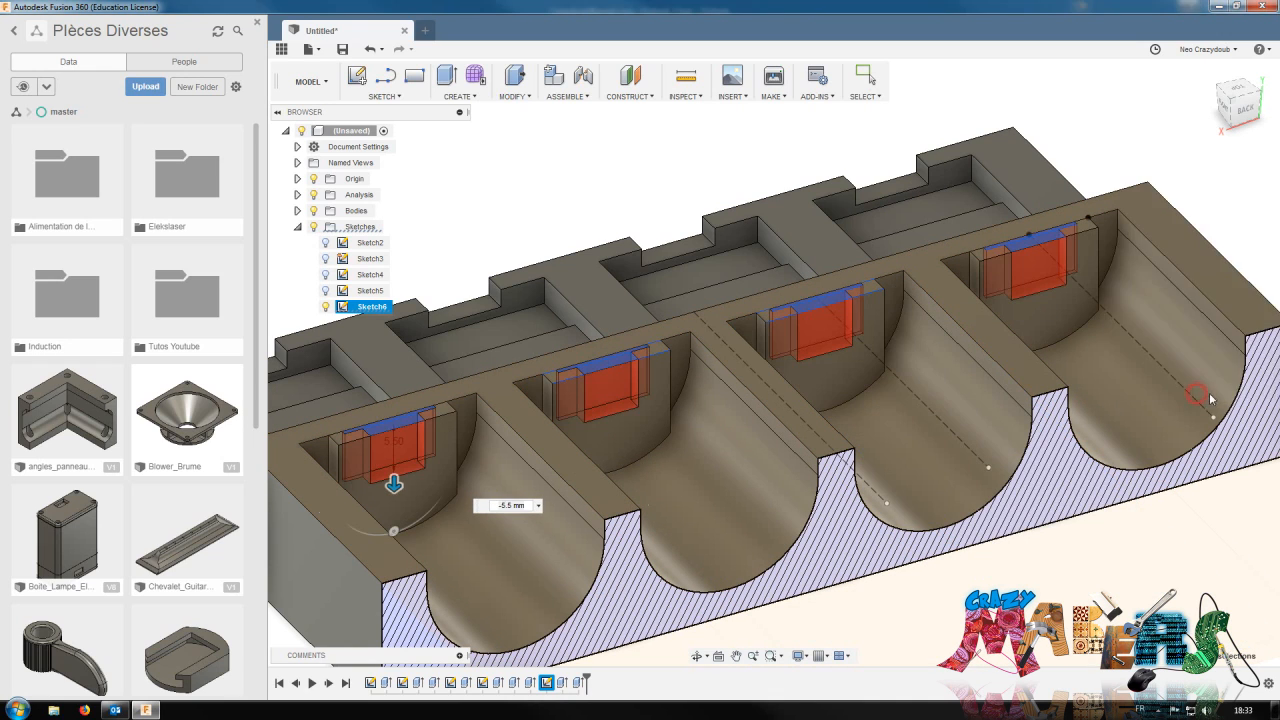
Hide the section analysis to show the complete holder with its four channels
left_click(1207, 70)
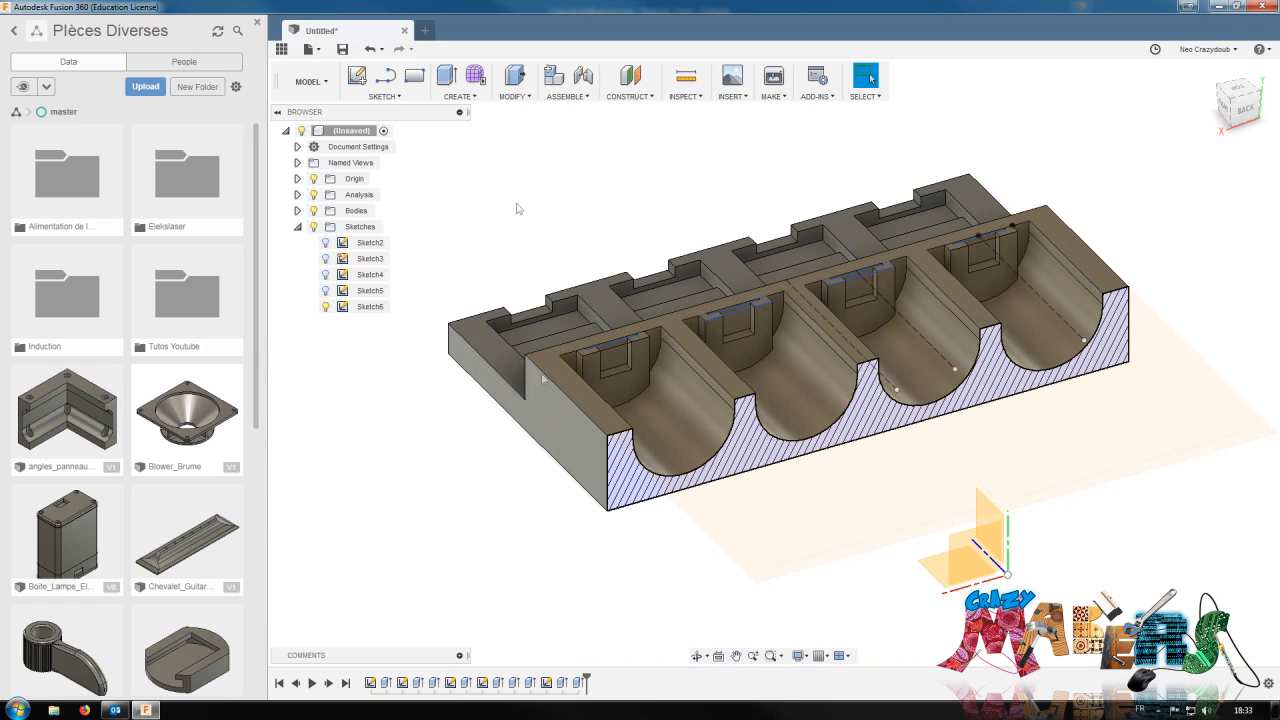
left_click(313, 196)
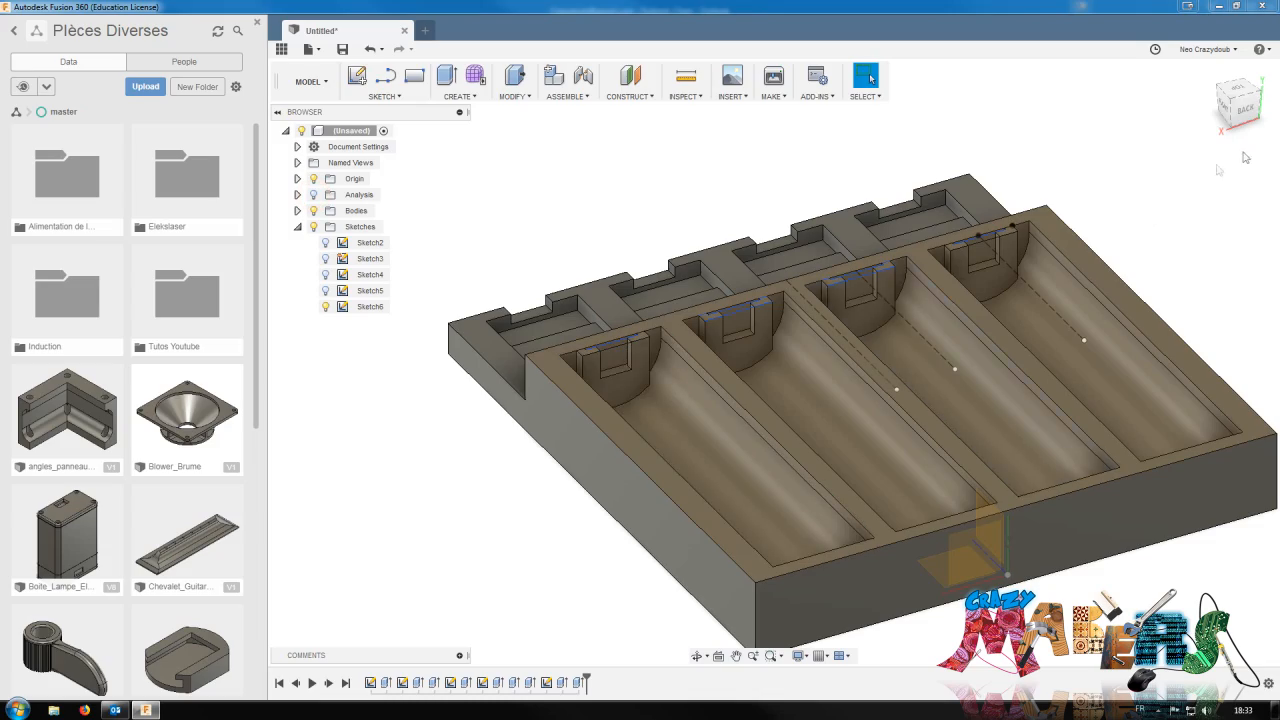
mouse_move(1238, 103)
left_mouse_down()
mouse_move(1276, 121)
mouse_move(1263, 138)
mouse_move(1275, 124)
mouse_move(1228, 122)
mouse_move(1248, 106)
left_mouse_up()
scroll(722, 360, "up", 1)
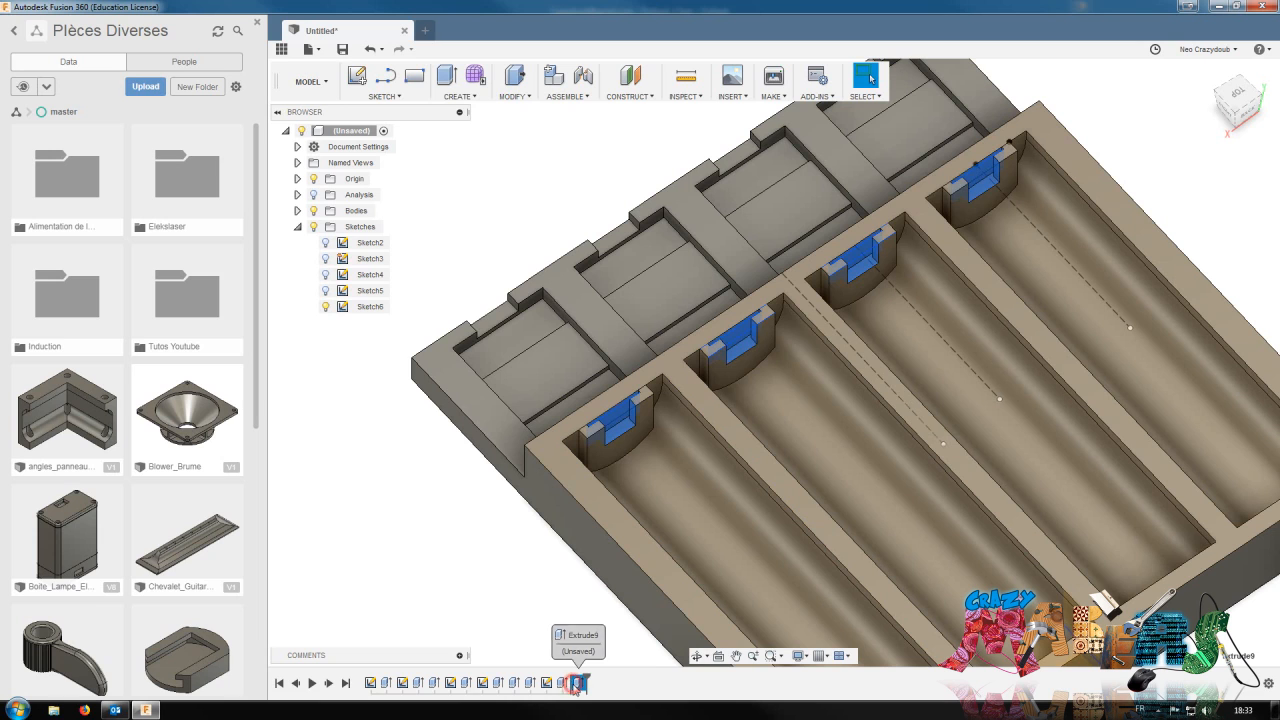
Edit the stepped profiles' sketch, set the 2 mm depth dimensions in the first and second channels to 1 mm, and finish the sketch
left_click(546, 683)
right_click(546, 683)
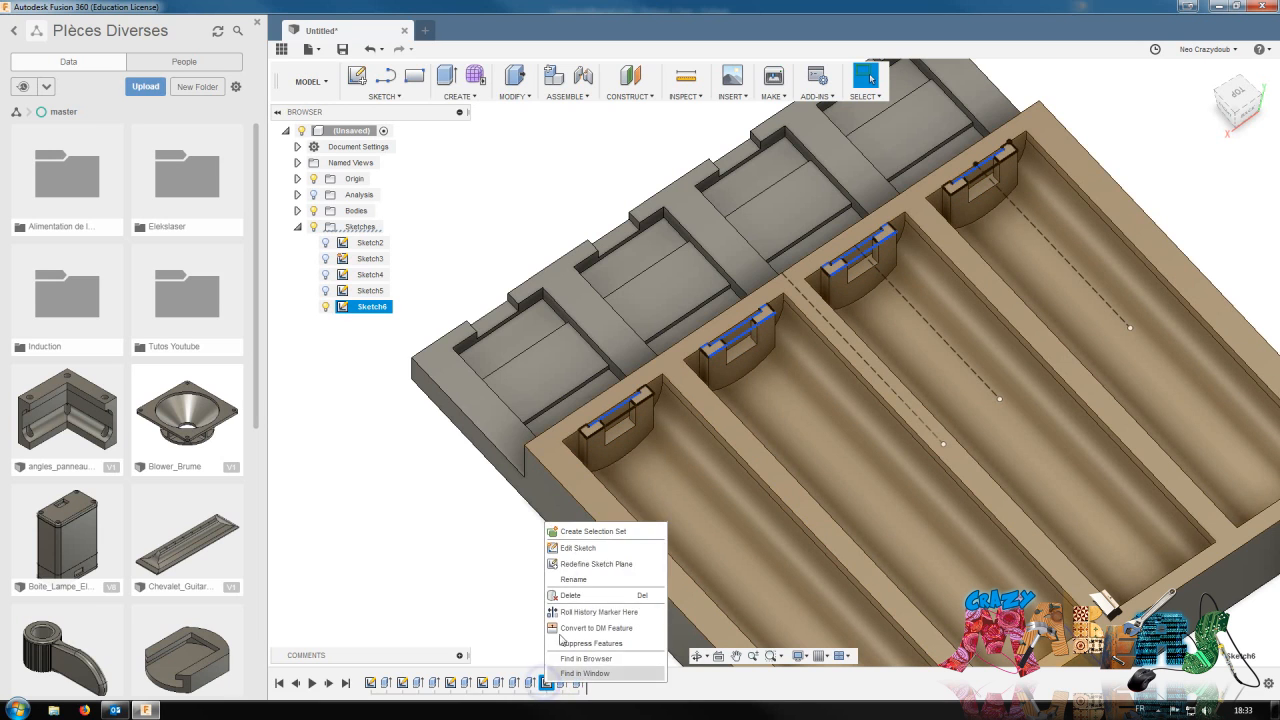
left_click(578, 548)
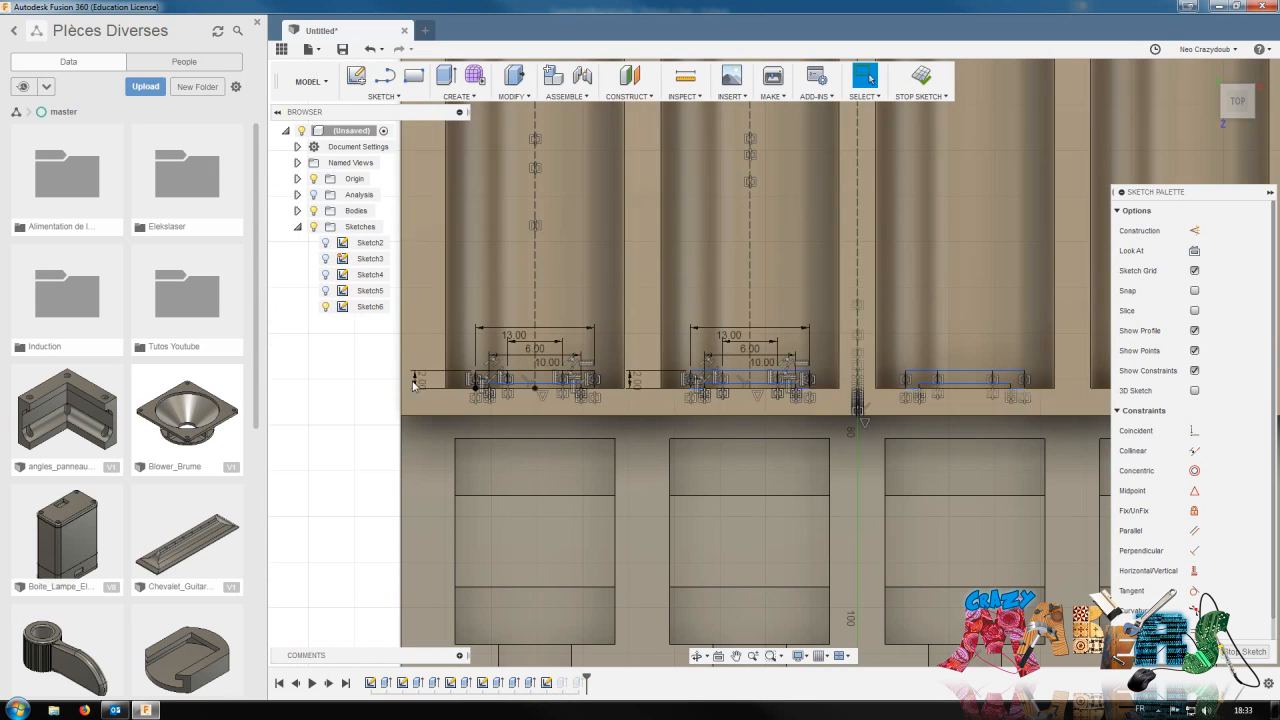
double_click(420, 382)
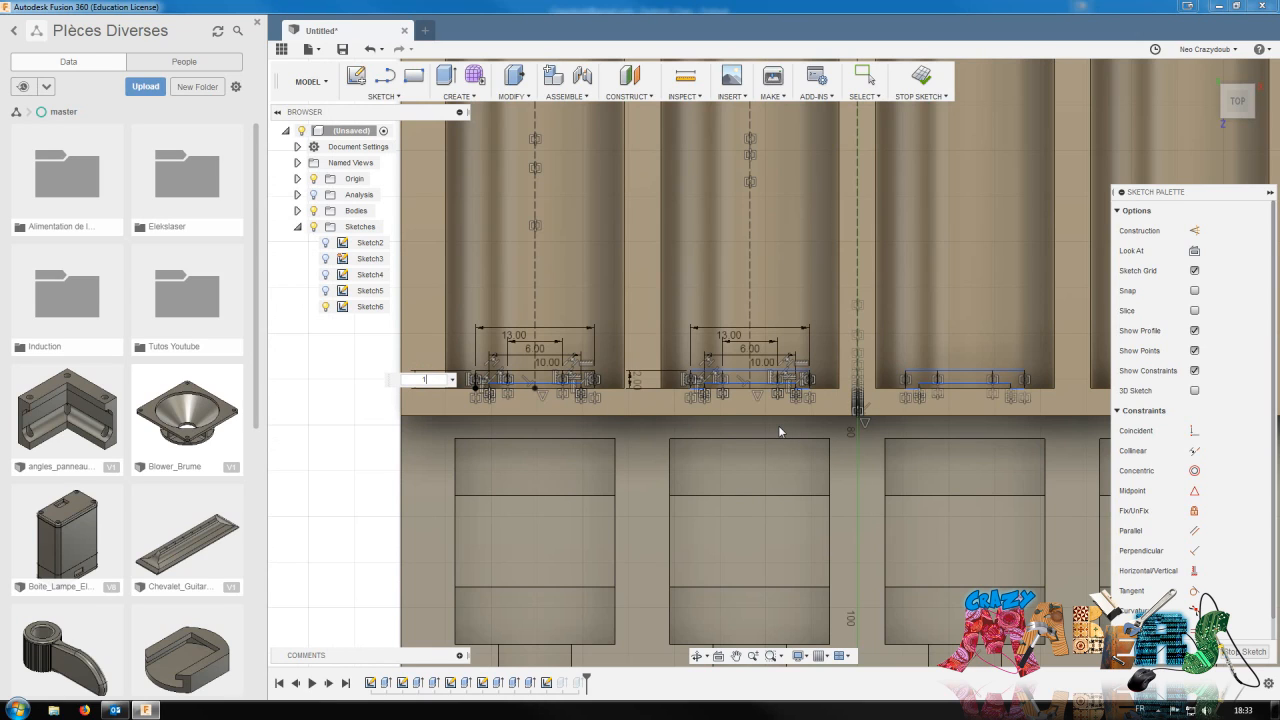
key("Escape")
double_click(638, 384)
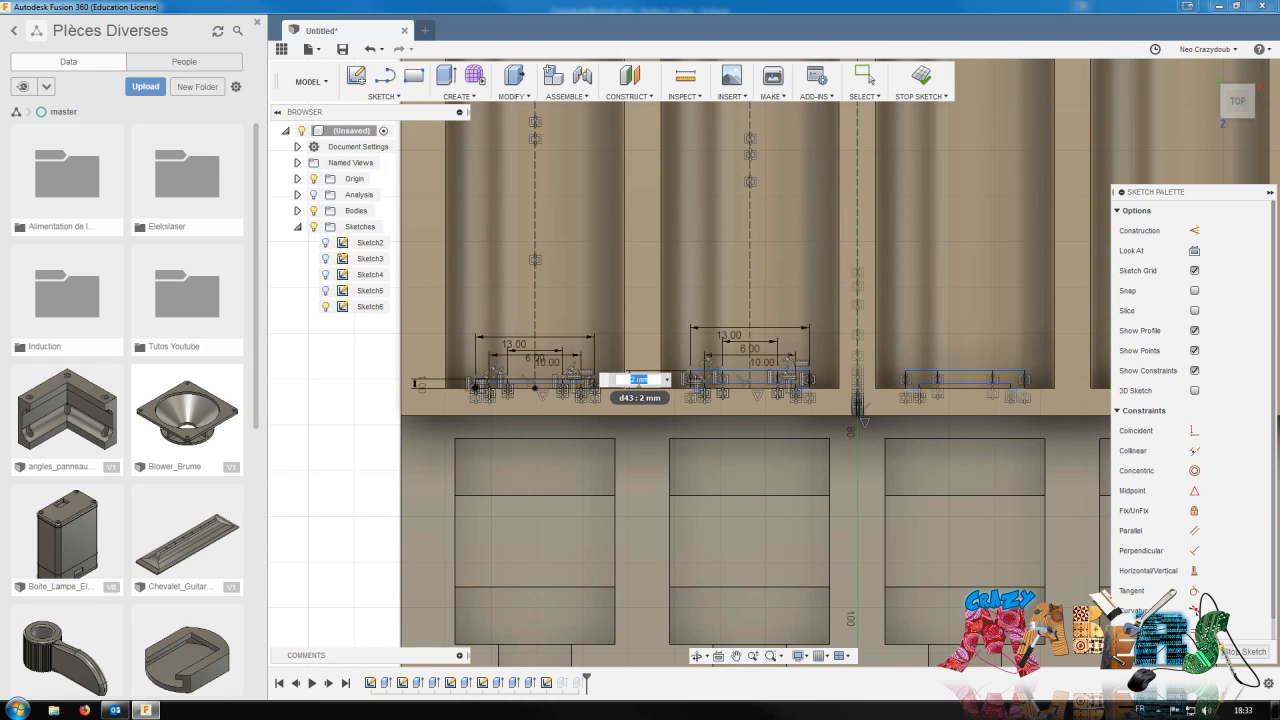
key("Escape")
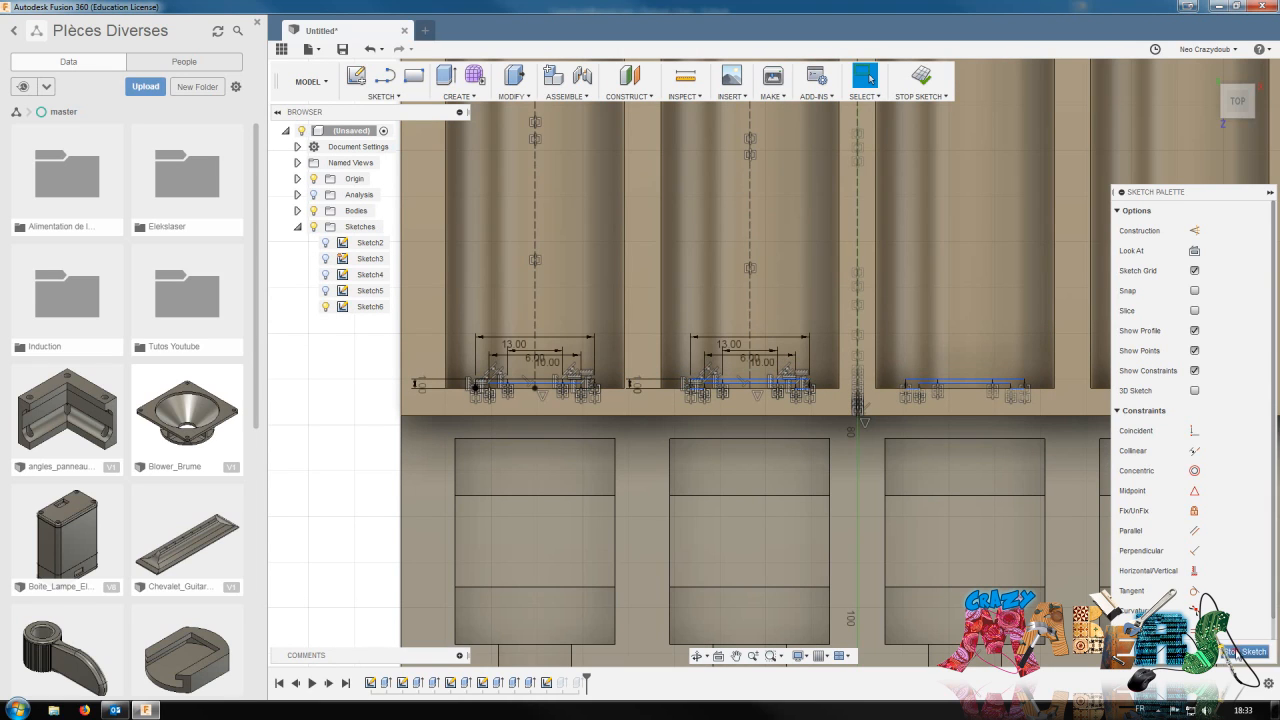
left_click(1240, 652)
left_click_drag(1237, 114, 1187, 85)
middle_click_drag(1024, 431, 779, 381)
scroll(1075, 360, "down", 3)
left_click_drag(1237, 119, 1275, 135)
middle_click_drag(1031, 430, 799, 434)
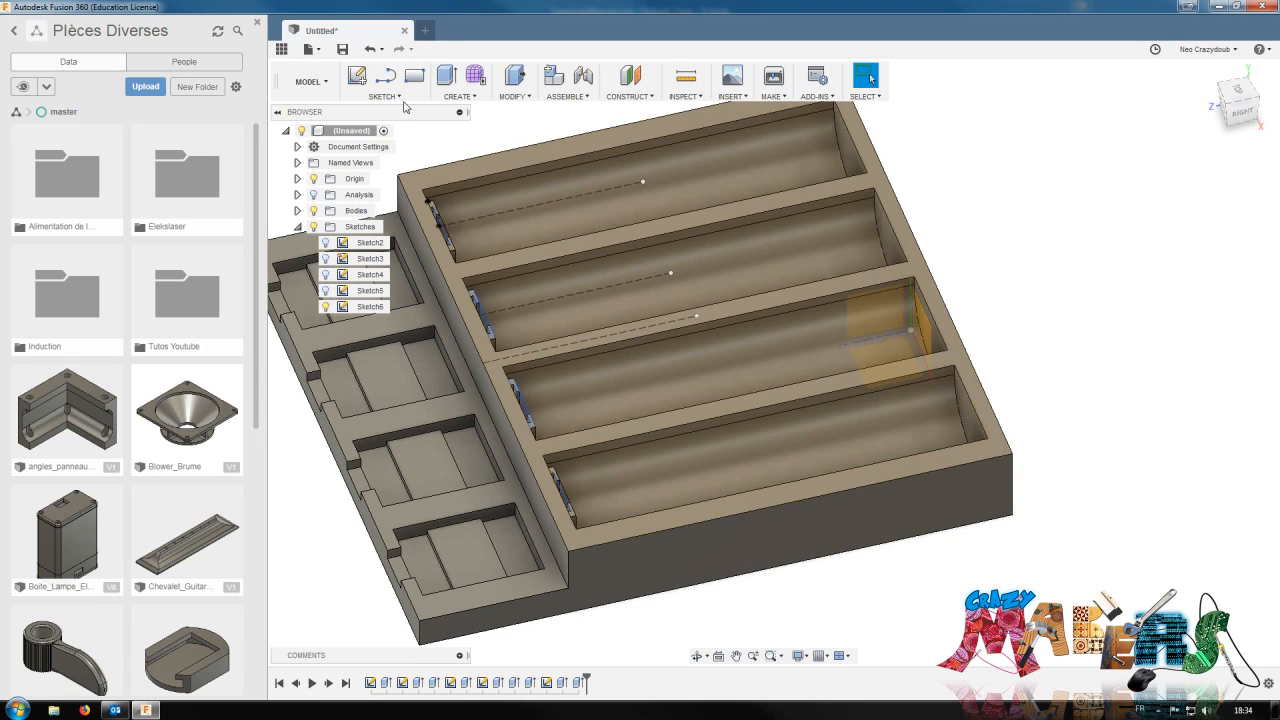
left_click(459, 96)
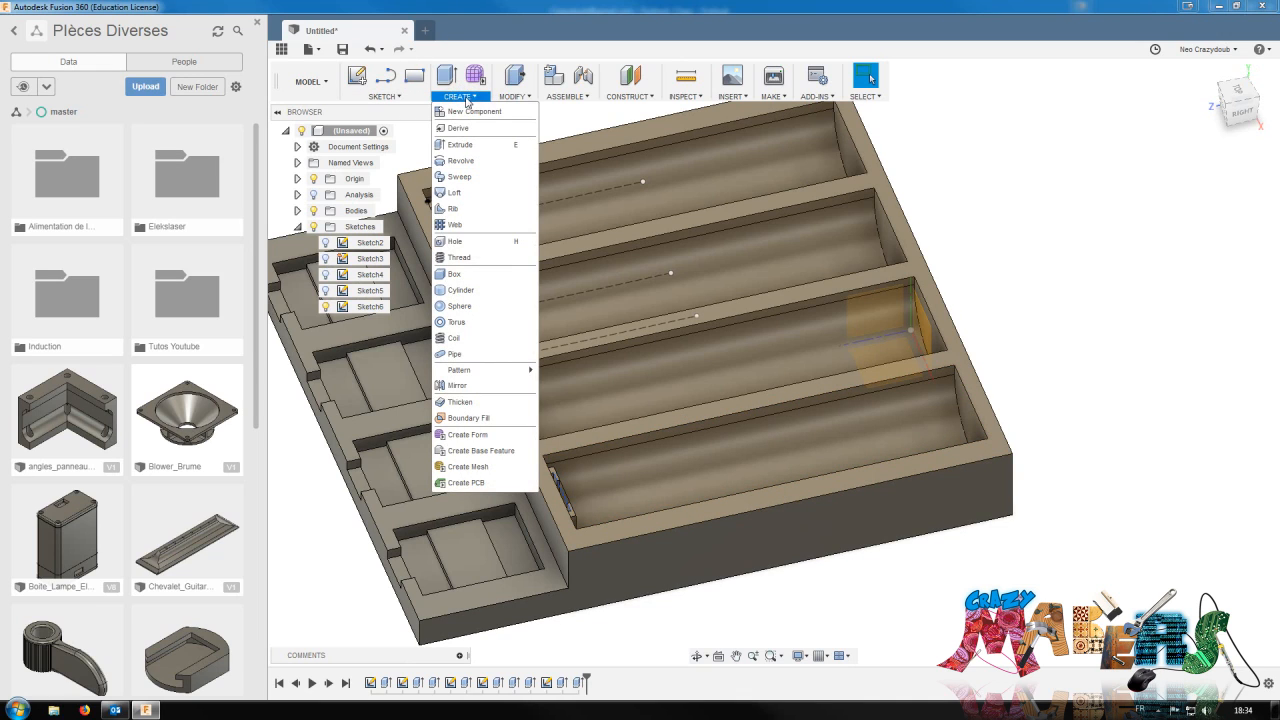
left_click(482, 388)
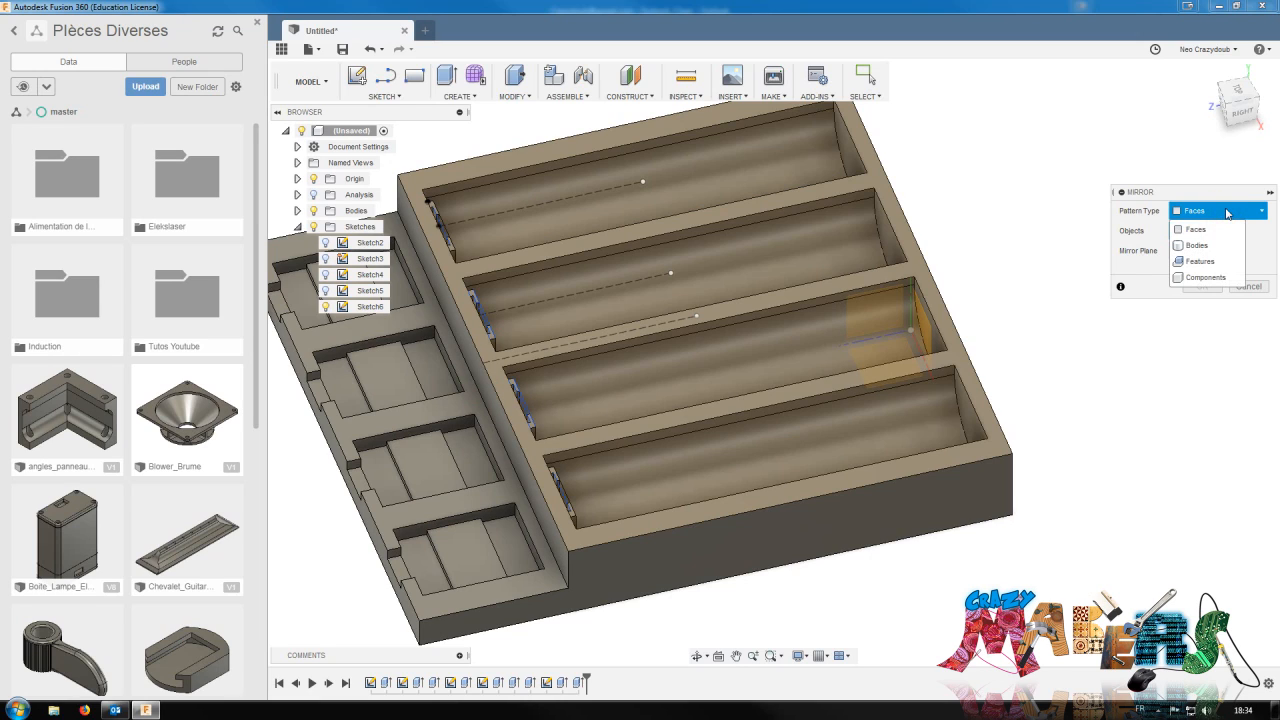
left_click(1199, 260)
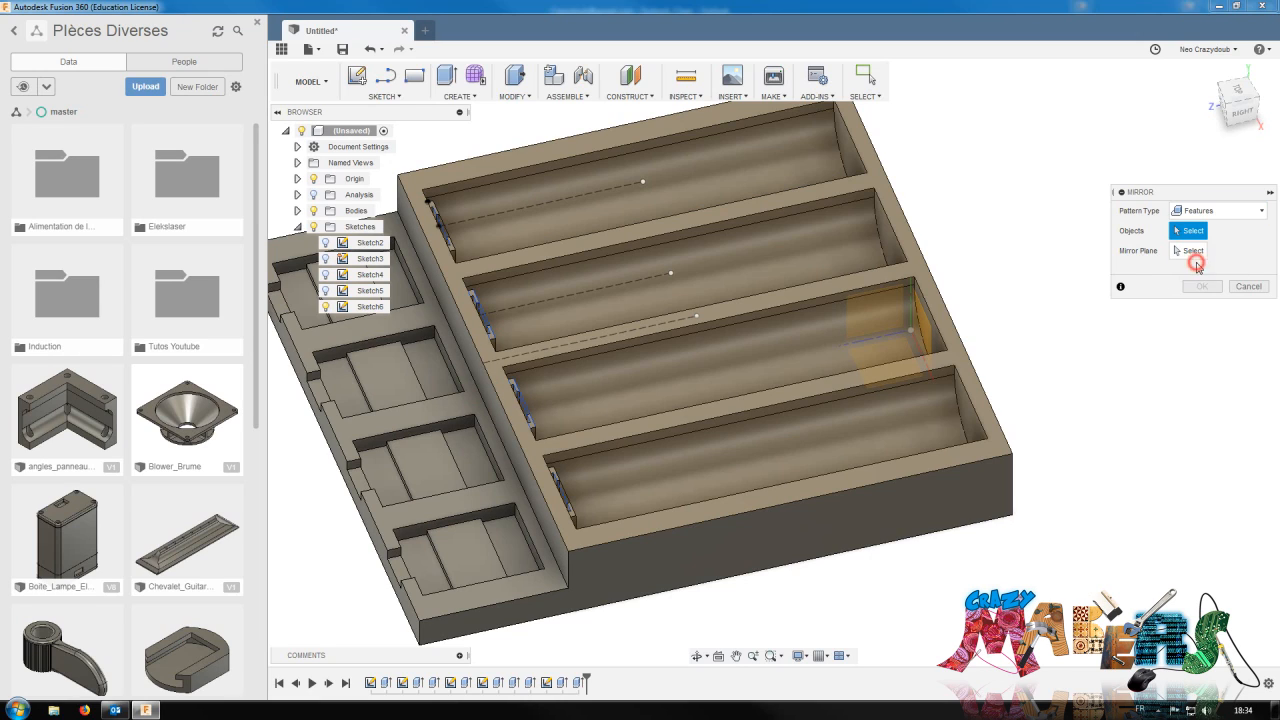
left_click(578, 682)
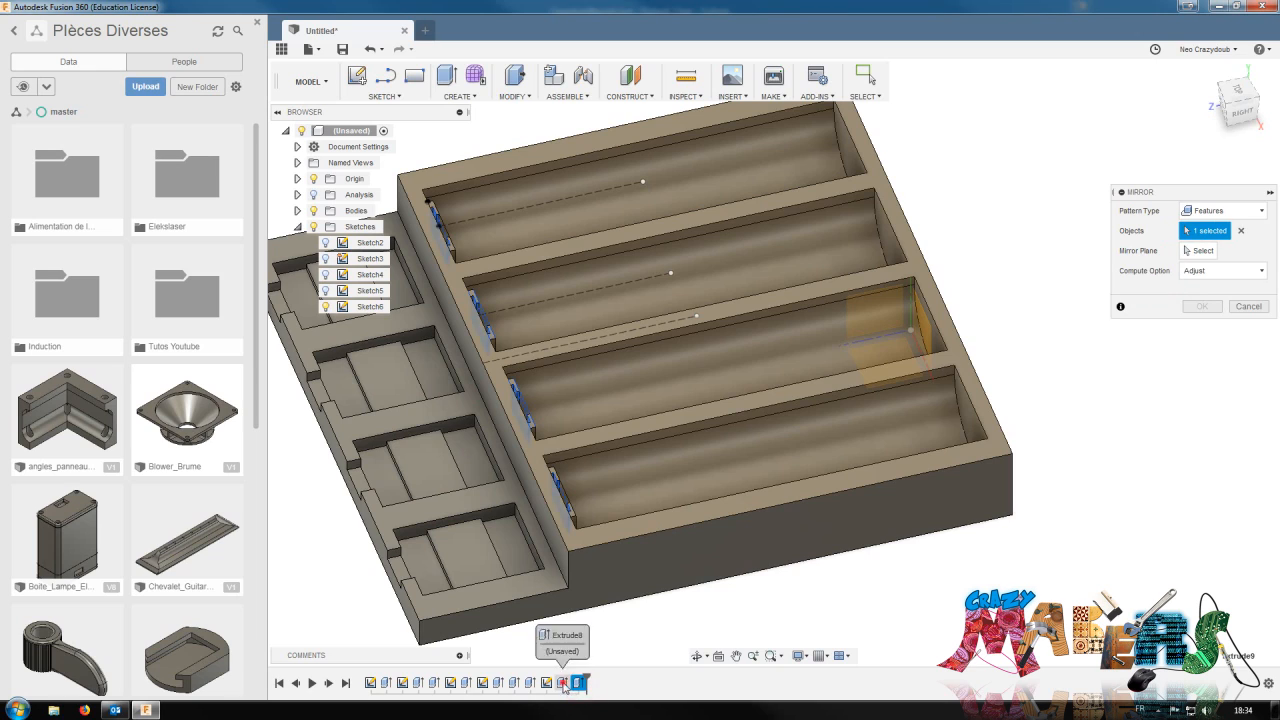
left_click(562, 682)
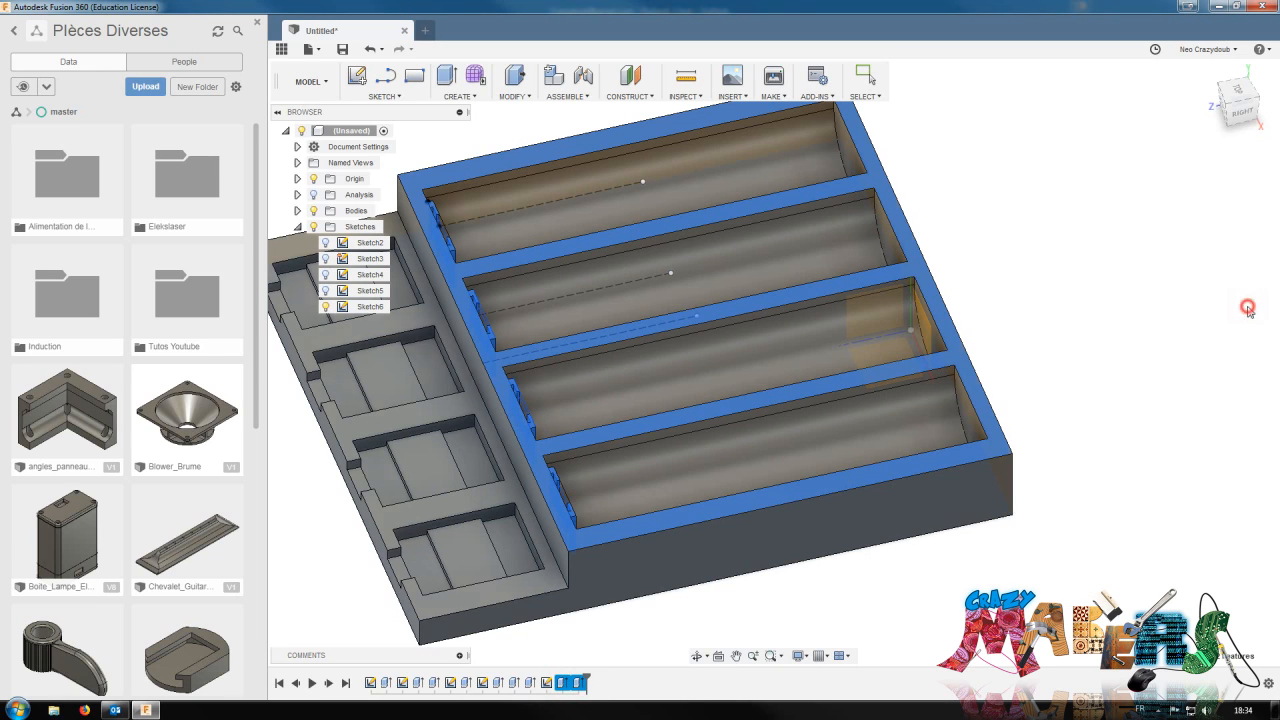
left_click(1249, 307)
Check the extrusion distance of the holder's first extrusion, leaving the feature unchanged
left_click(1240, 114)
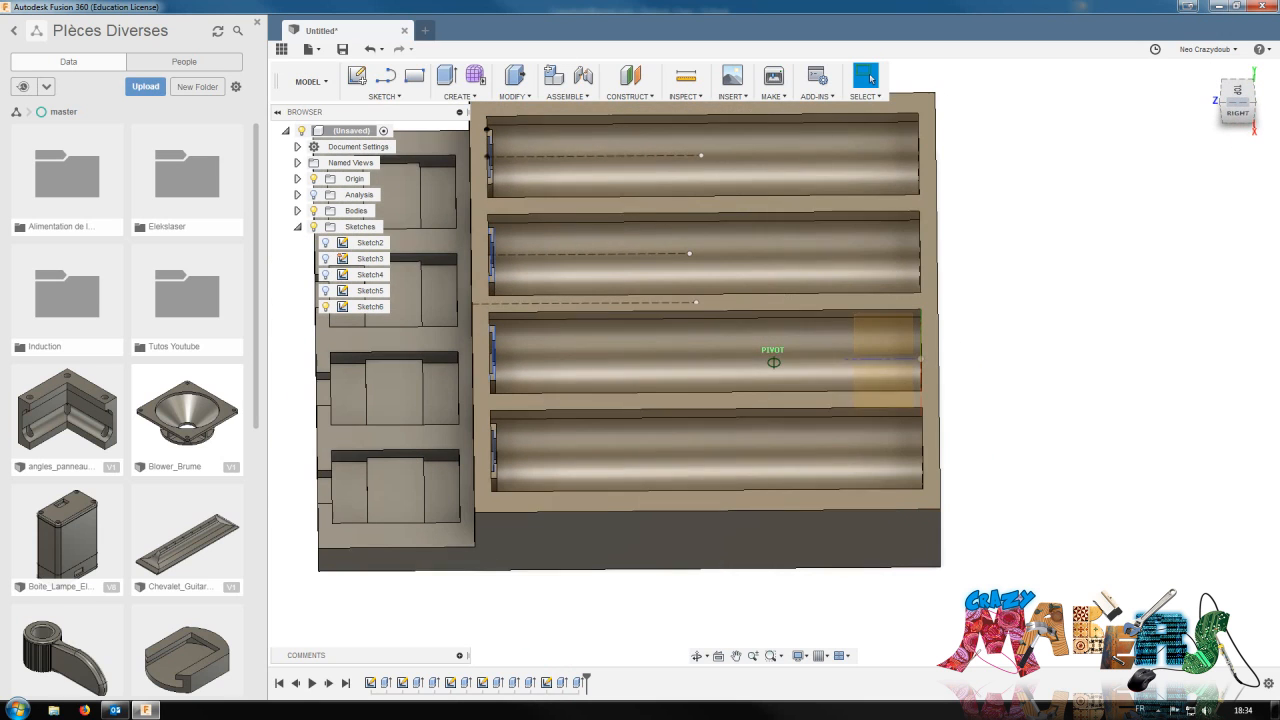
left_click(1246, 92)
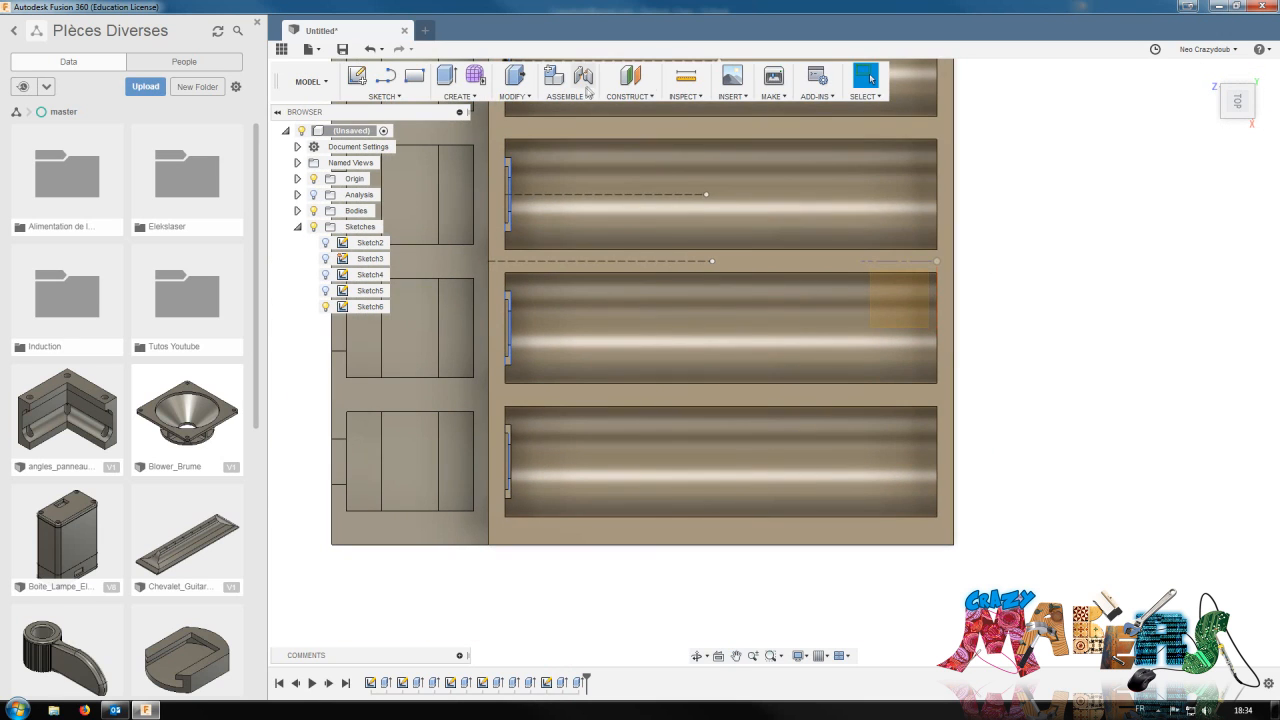
left_click(686, 84)
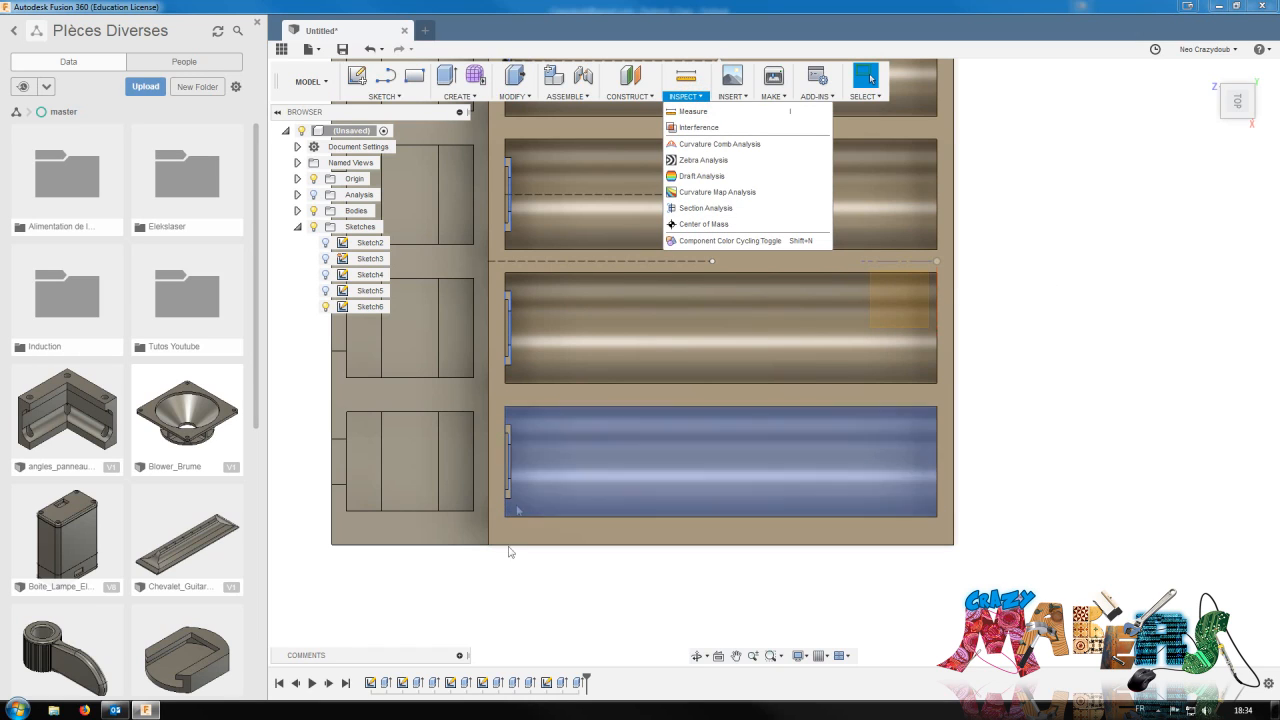
left_click(464, 685)
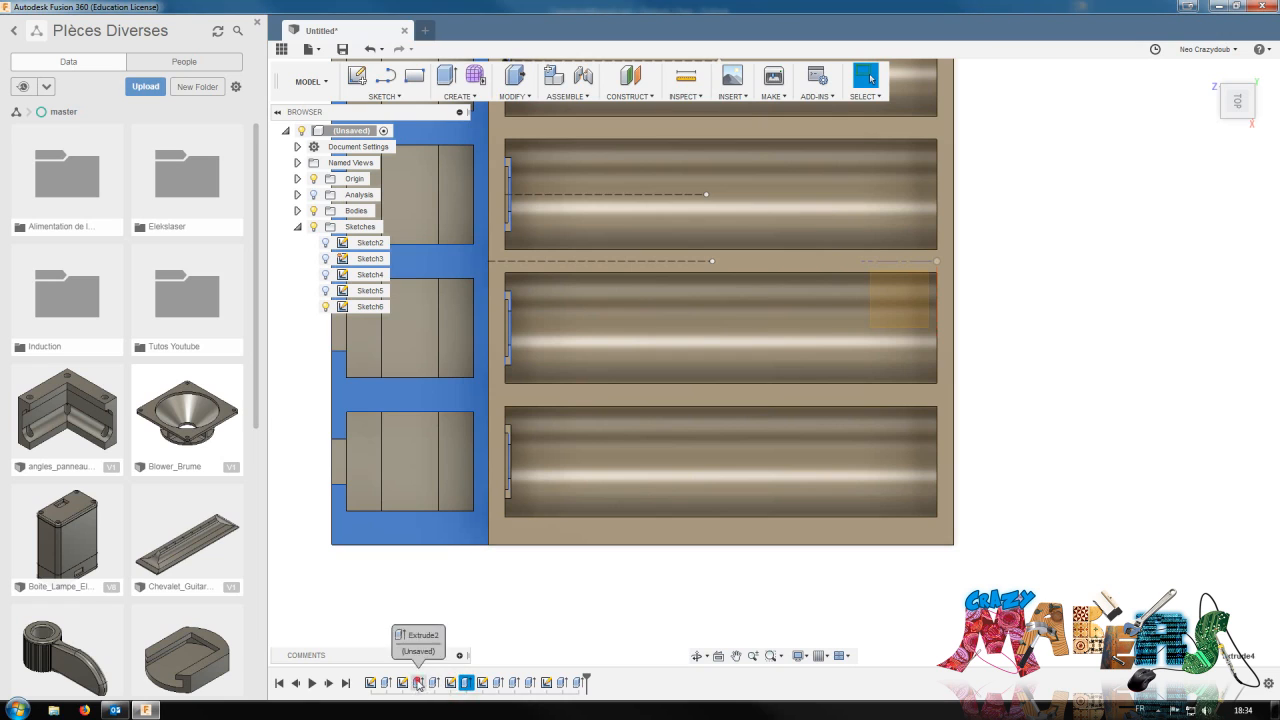
left_click(418, 684)
right_click(386, 684)
left_click(423, 543)
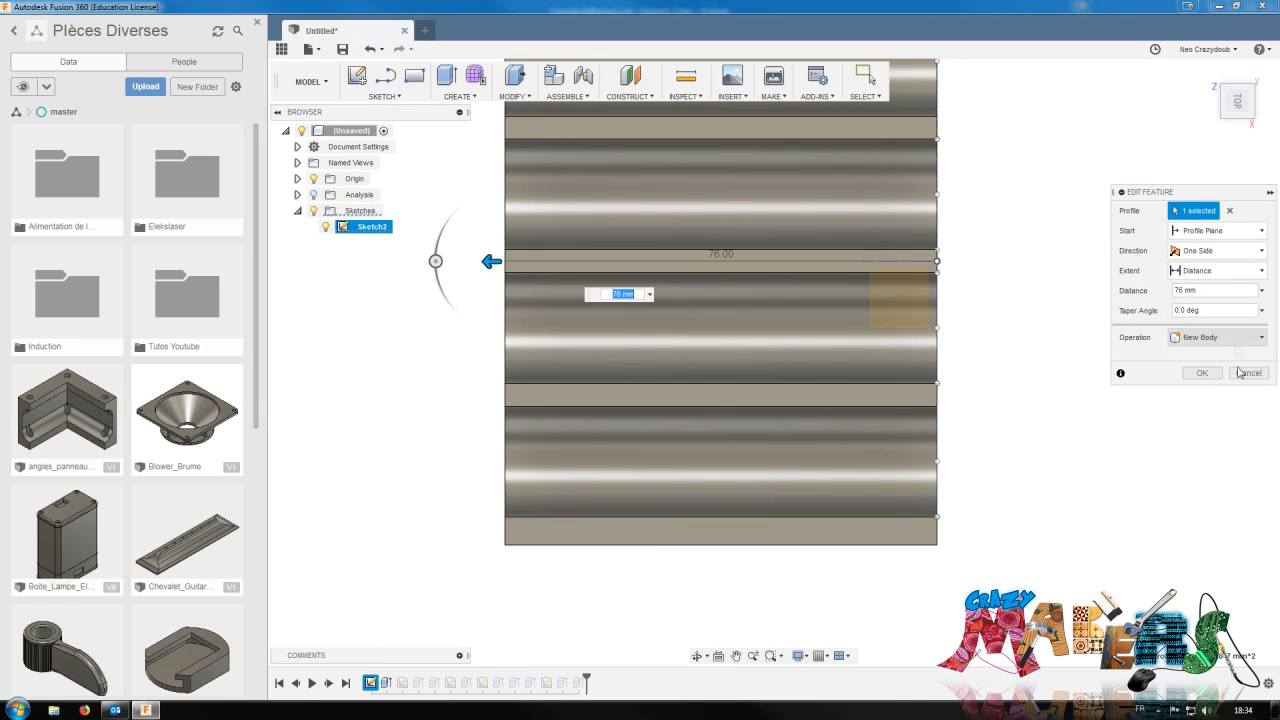
left_click(1240, 372)
left_click_drag(1238, 103, 1249, 69)
middle_click_drag(1040, 290, 1057, 361)
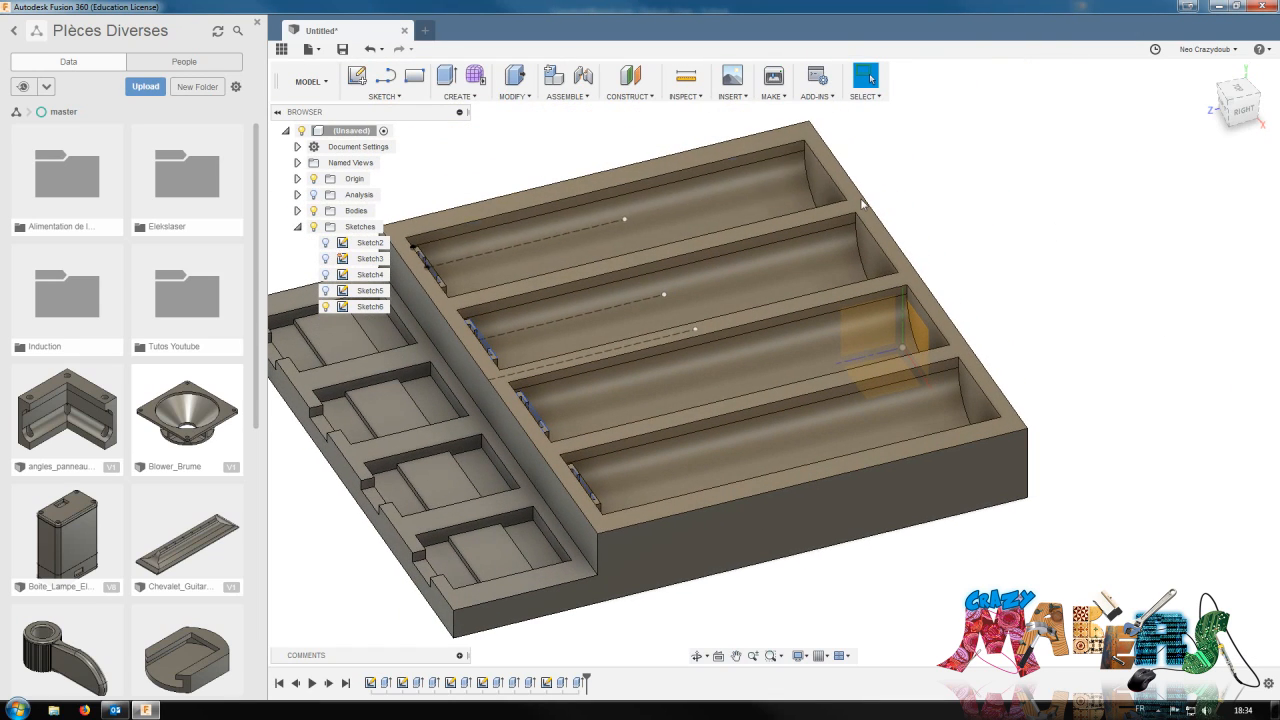
left_click(648, 97)
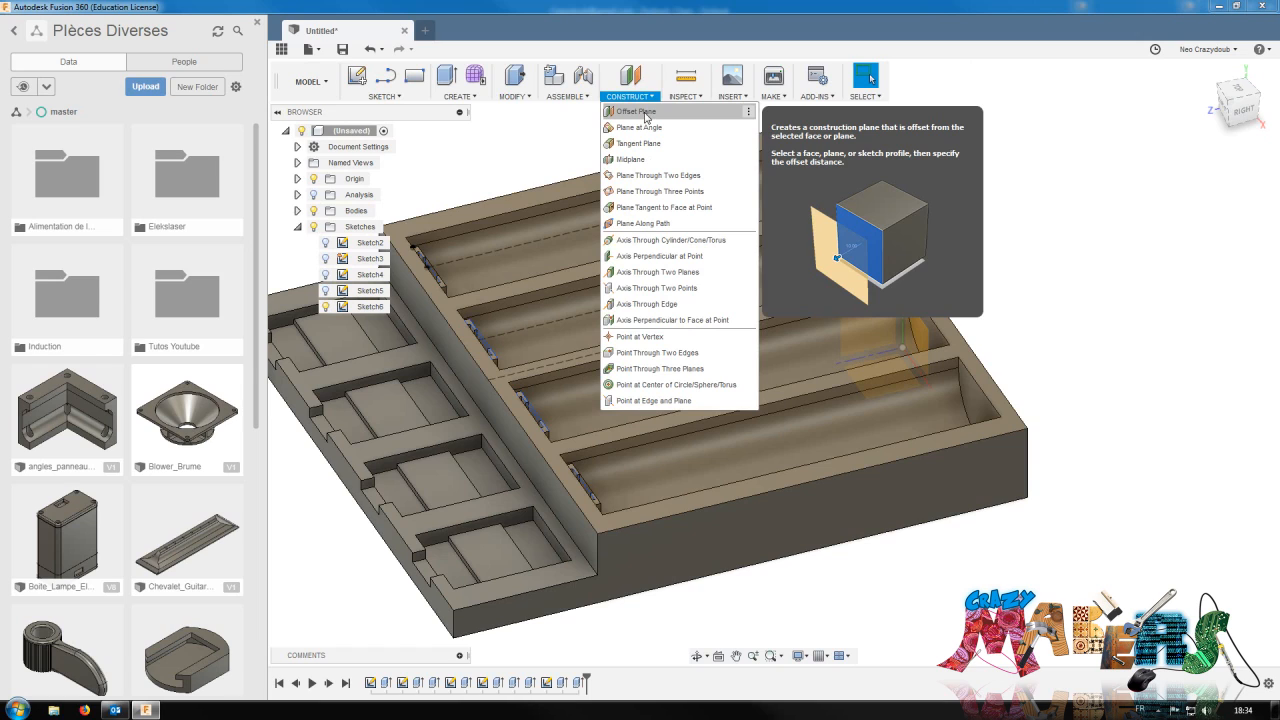
left_click(645, 113)
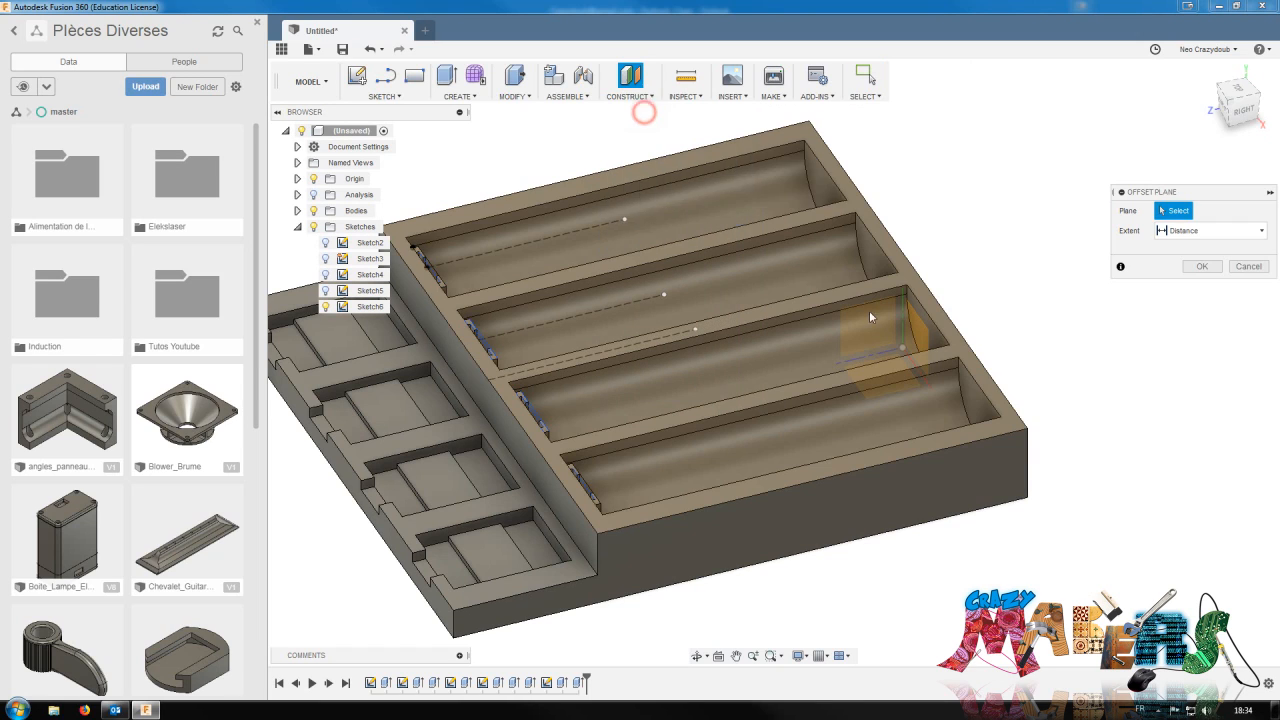
left_click(976, 405)
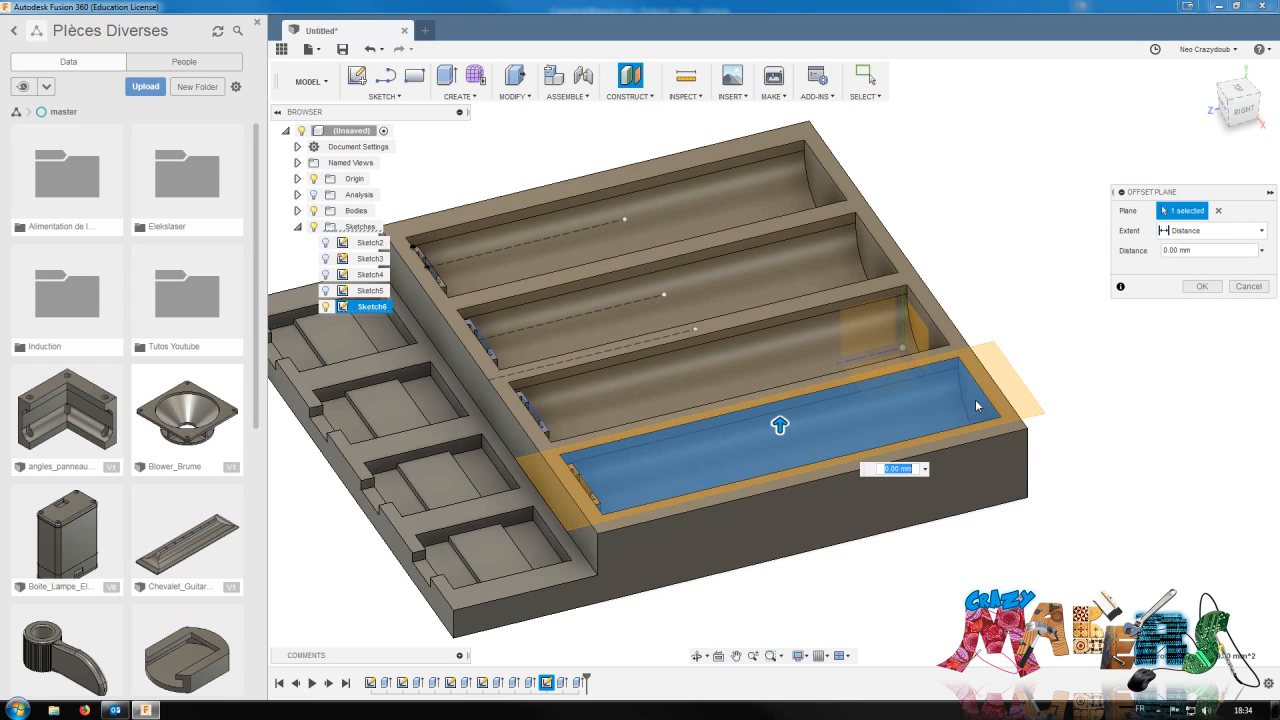
left_click(1247, 286)
Create a construction plane offset from the end face beyond the channels, at a distance of -76/2-3 mm across the channels' middle
mouse_move(1250, 118)
left_mouse_down()
mouse_move(1208, 113)
mouse_move(1243, 138)
mouse_move(1198, 126)
left_mouse_up()
middle_click_drag(775, 138, 757, 132, "shift")
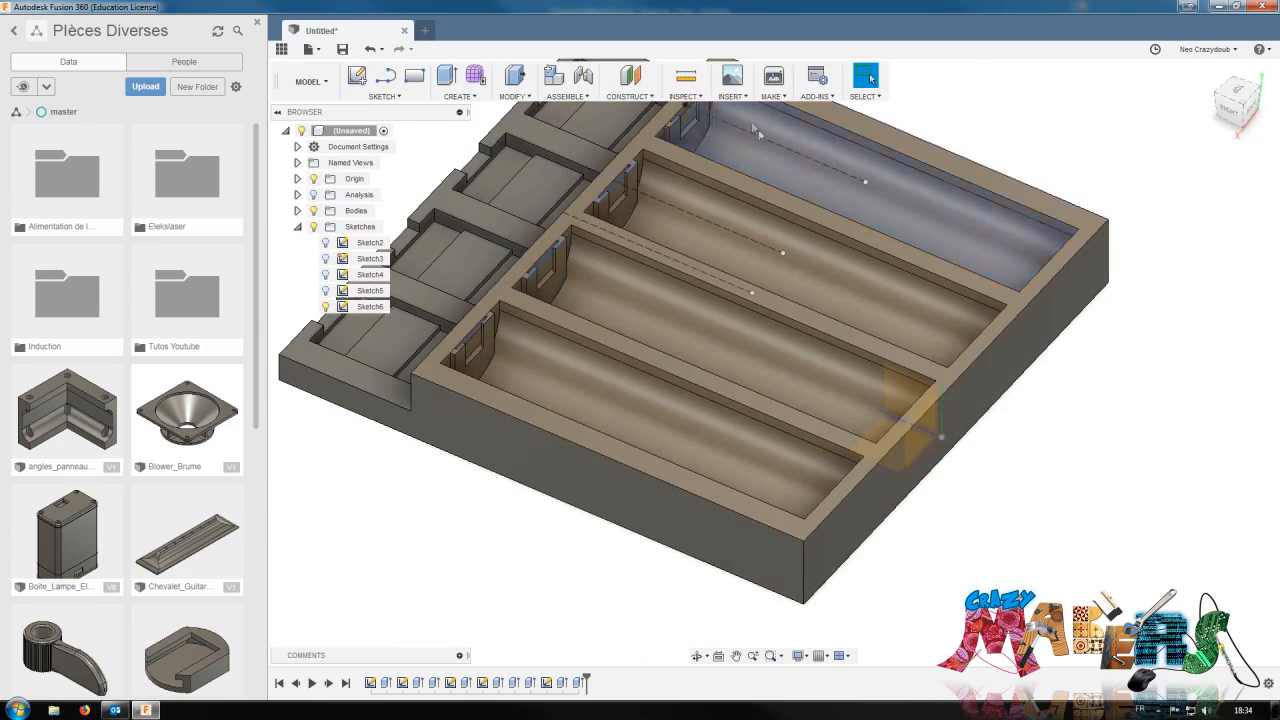
left_click(640, 95)
left_click(650, 126)
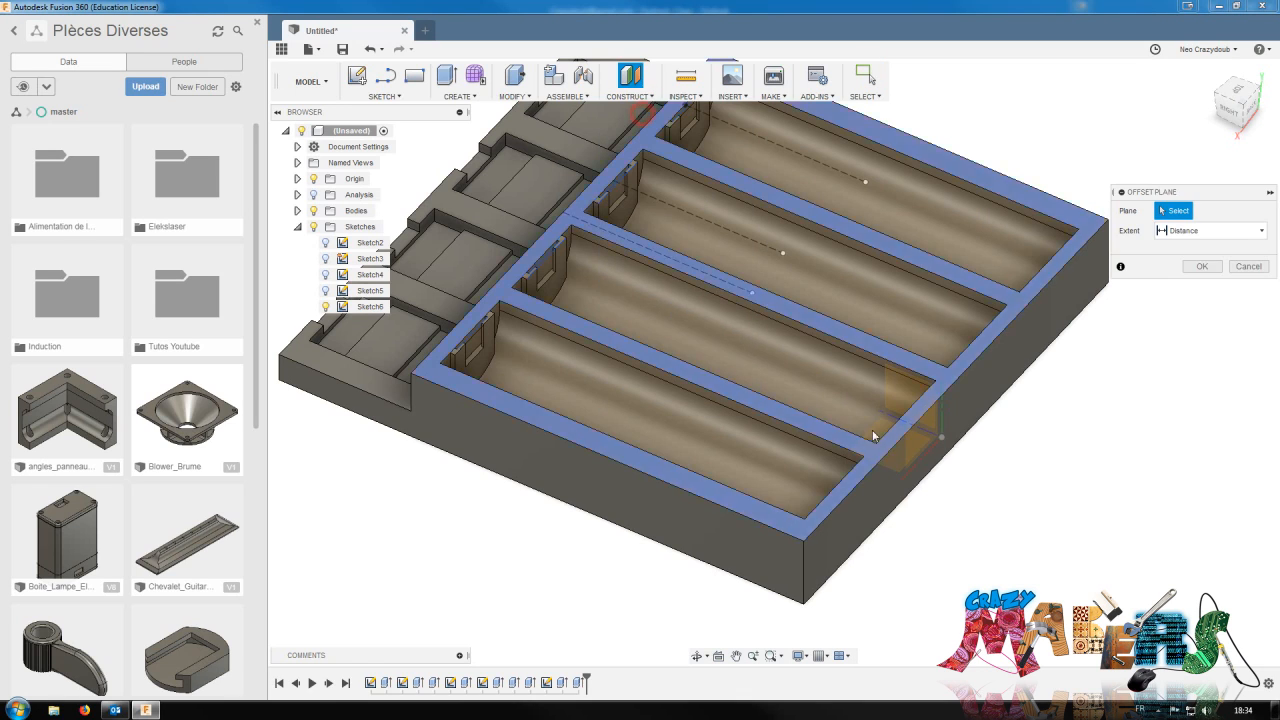
left_click(873, 503)
middle_click_drag(966, 416, 935, 287, "shift")
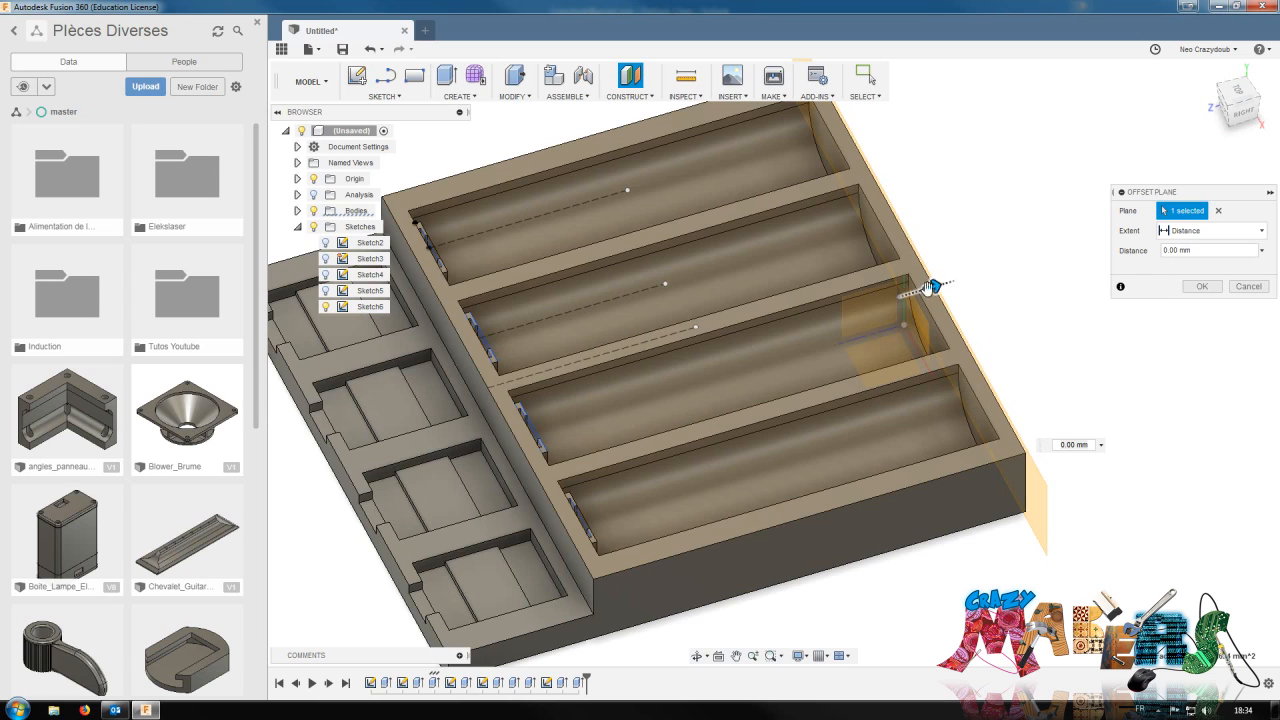
left_click_drag(868, 301, 692, 358)
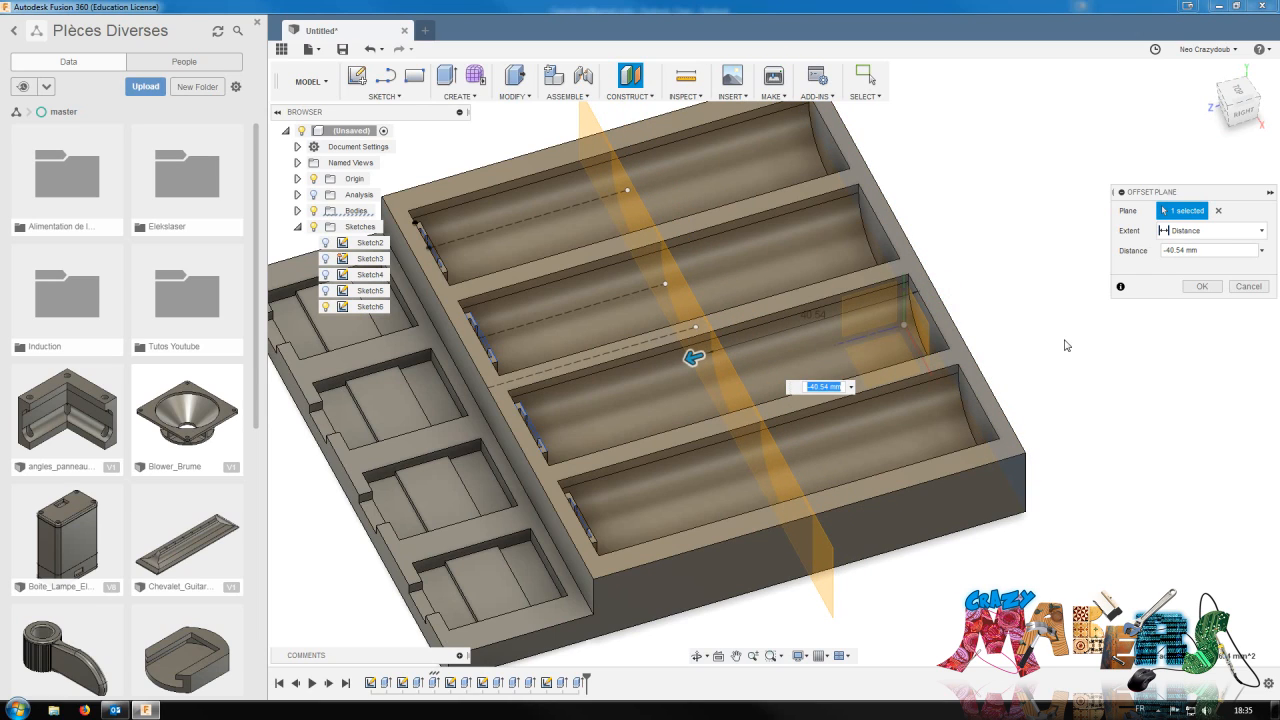
type("-76/2-3")
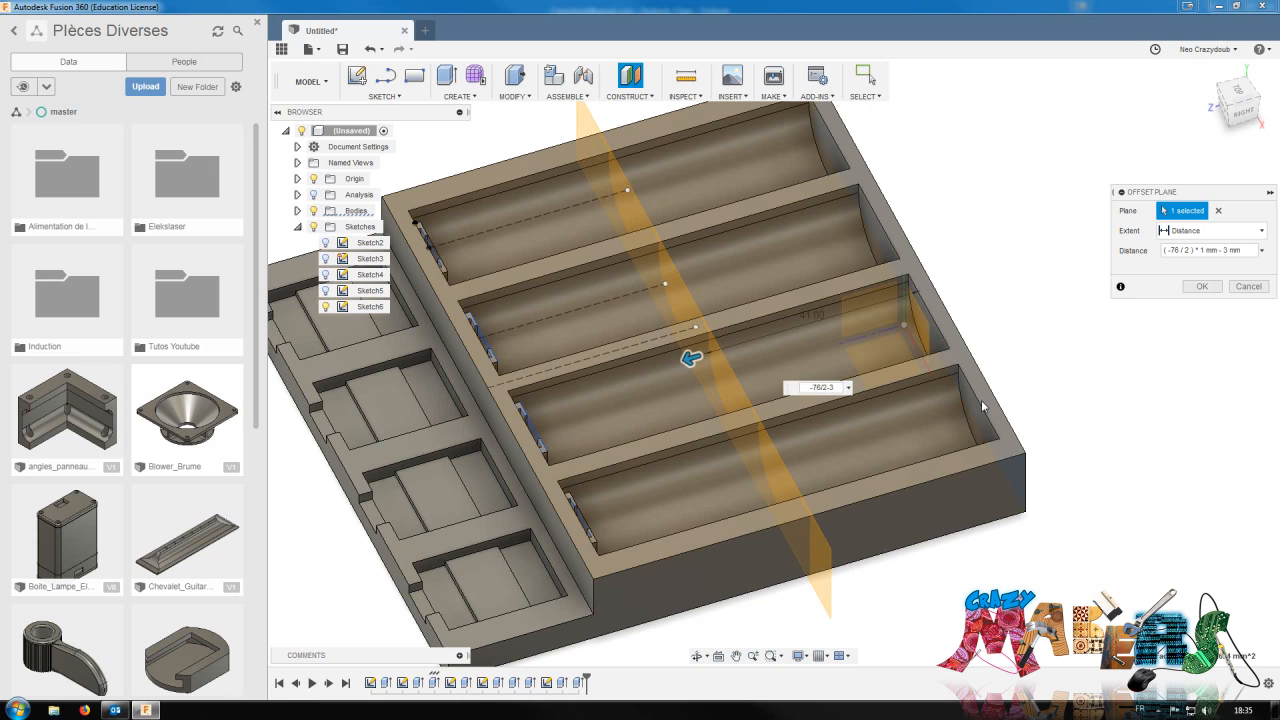
key("Return")
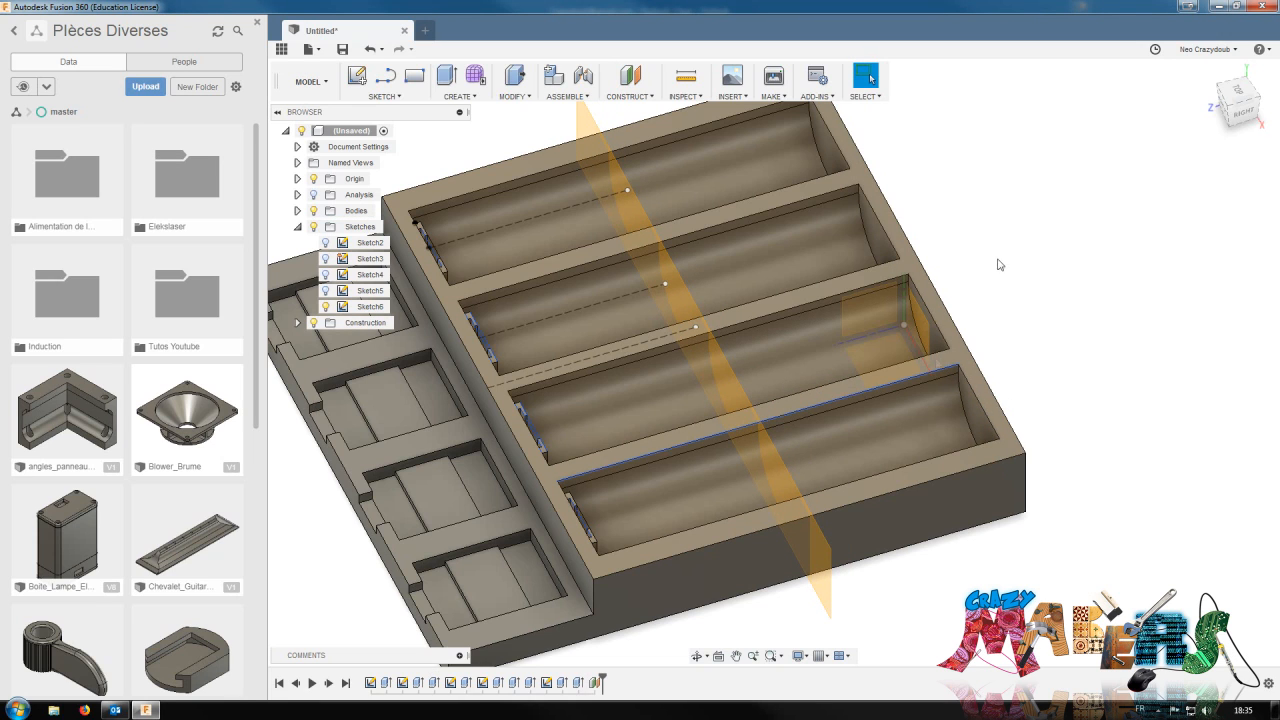
Mirror the two end-block extrusion features across the new offset plane, using the Features pattern type and the Adjust compute option
left_click(1236, 91)
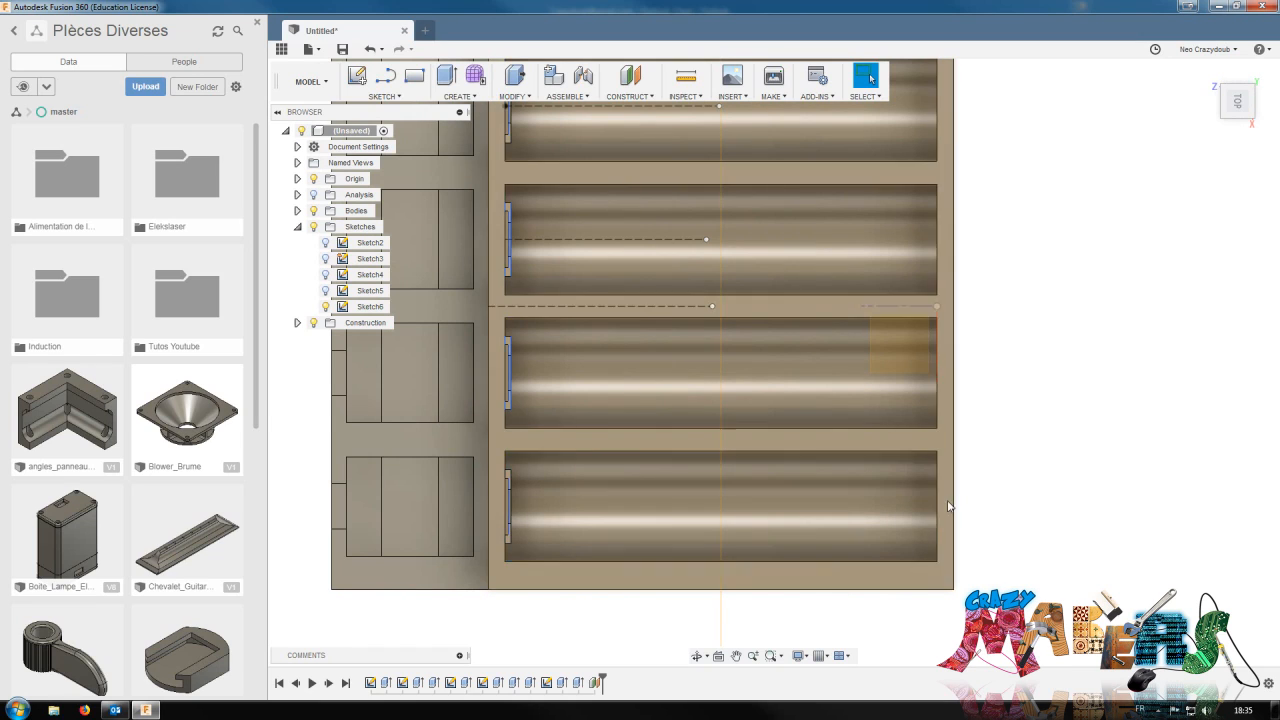
left_click_drag(1237, 106, 1258, 66)
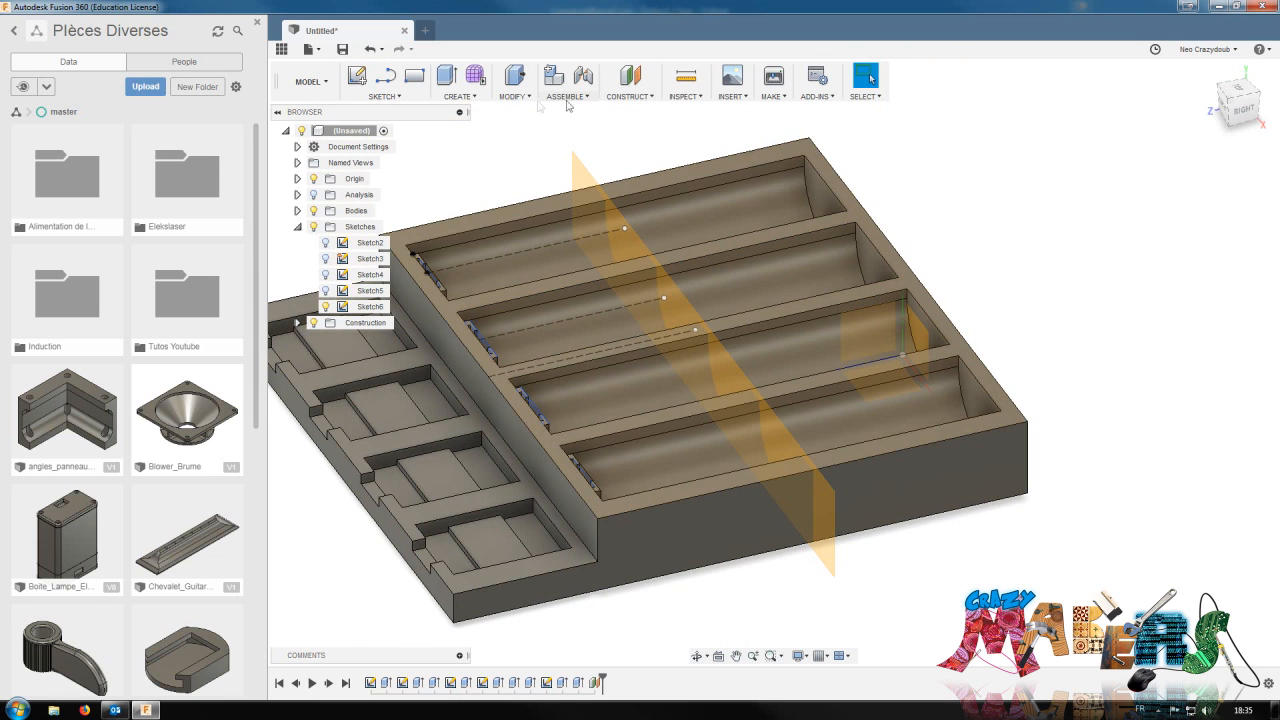
left_click(528, 97)
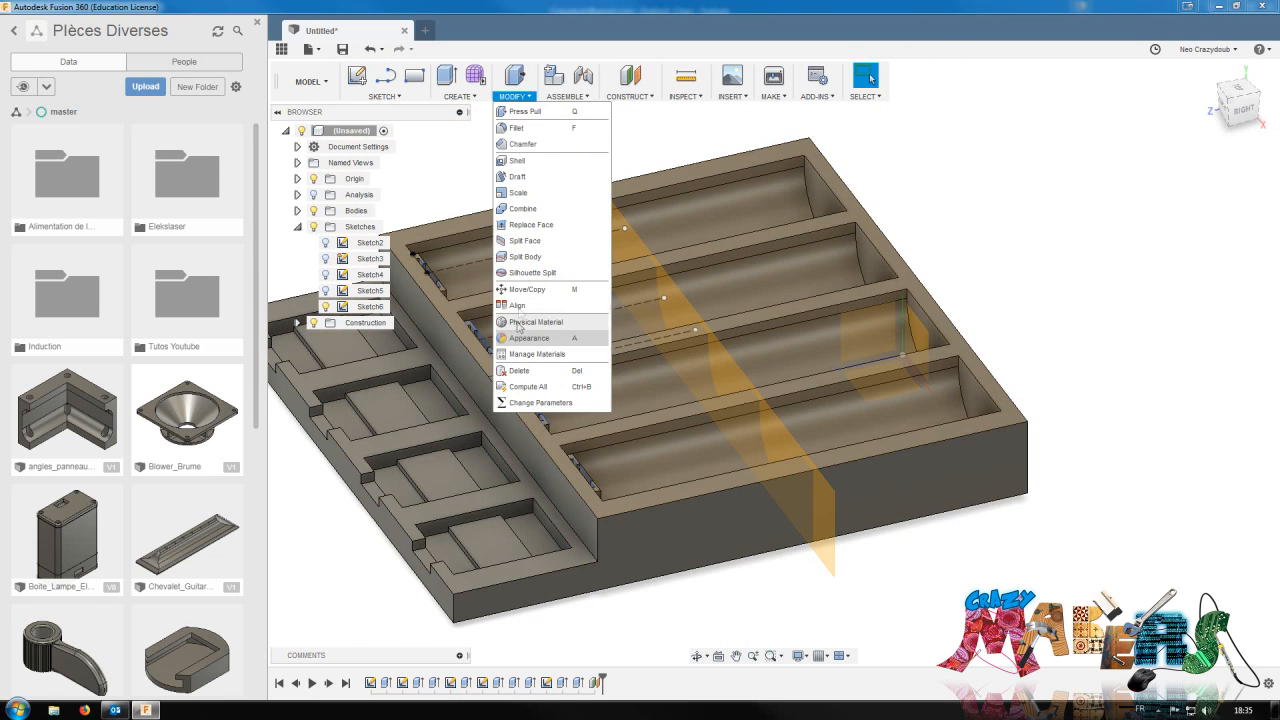
left_click(458, 97)
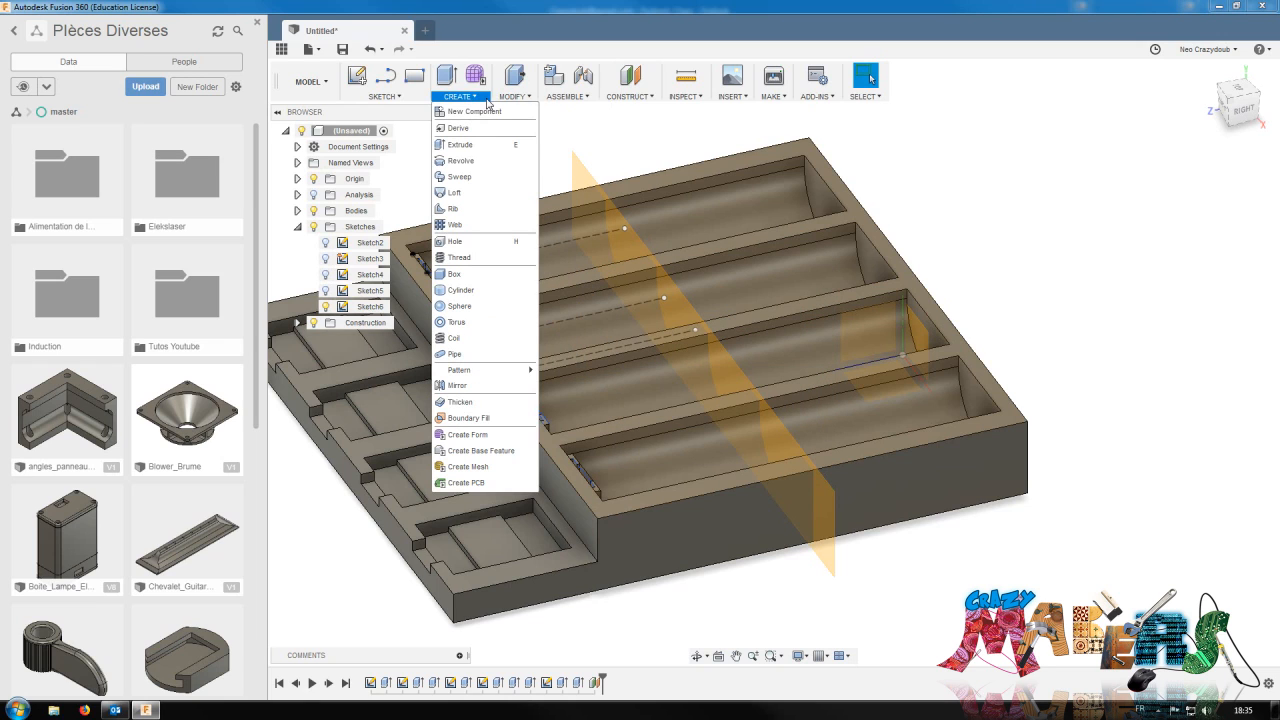
left_click(457, 385)
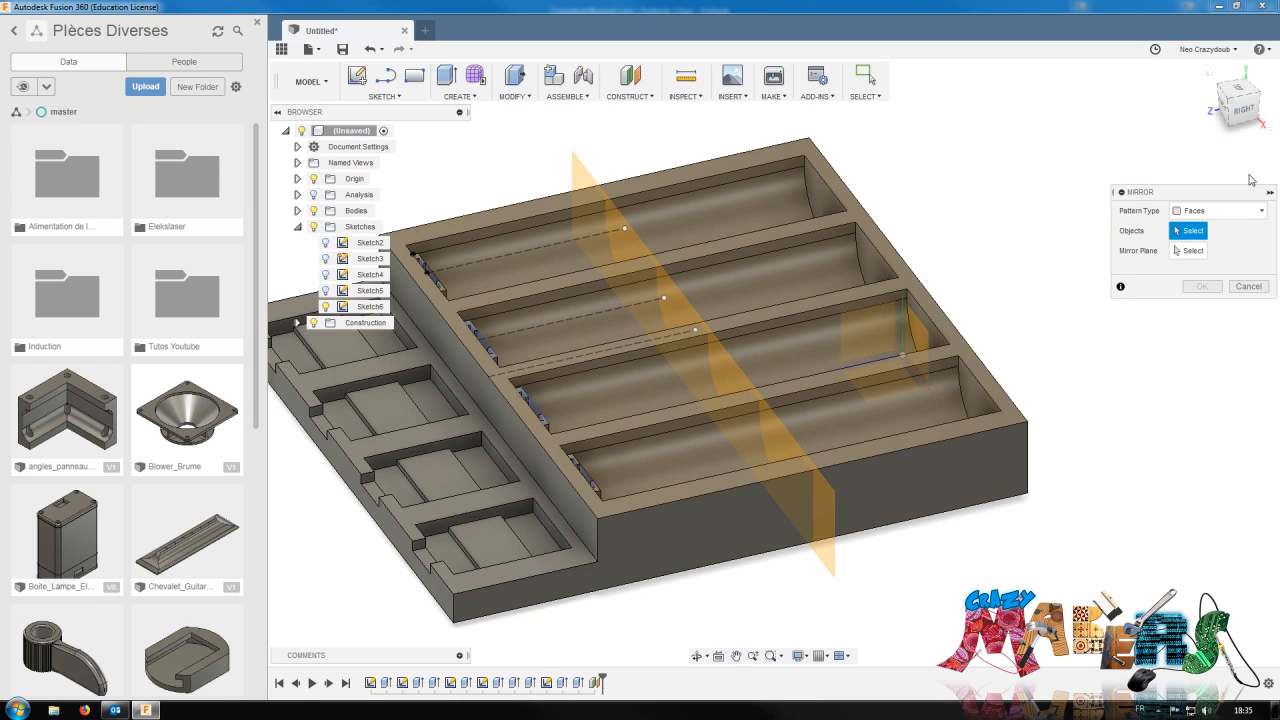
left_click(1216, 212)
left_click(1201, 261)
left_click(577, 683)
left_click(561, 683)
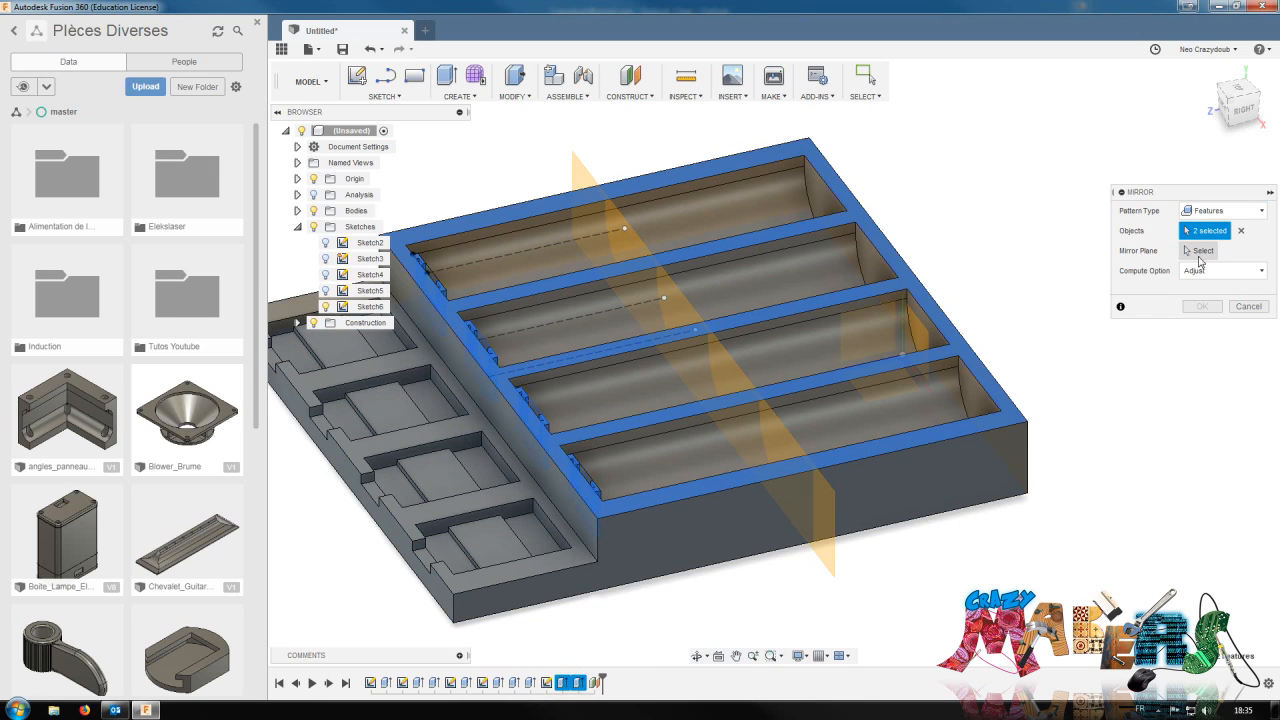
left_click(1203, 252)
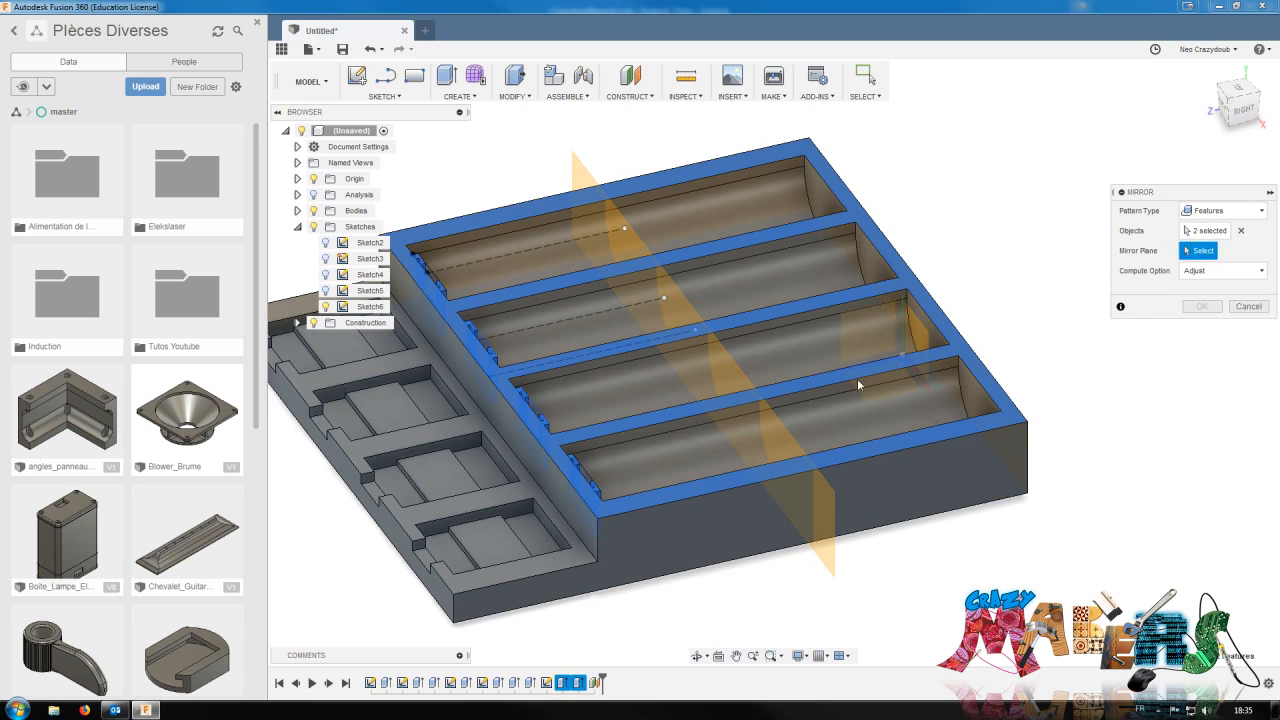
left_click(830, 522)
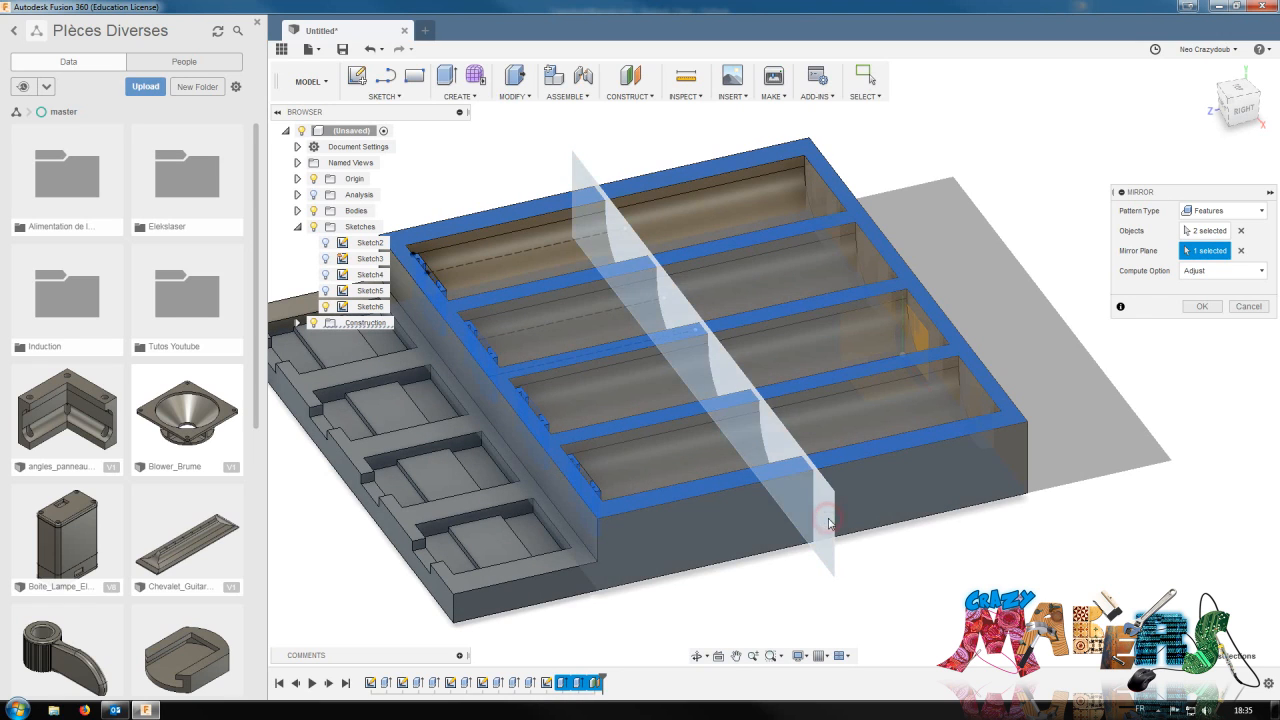
left_click(1202, 307)
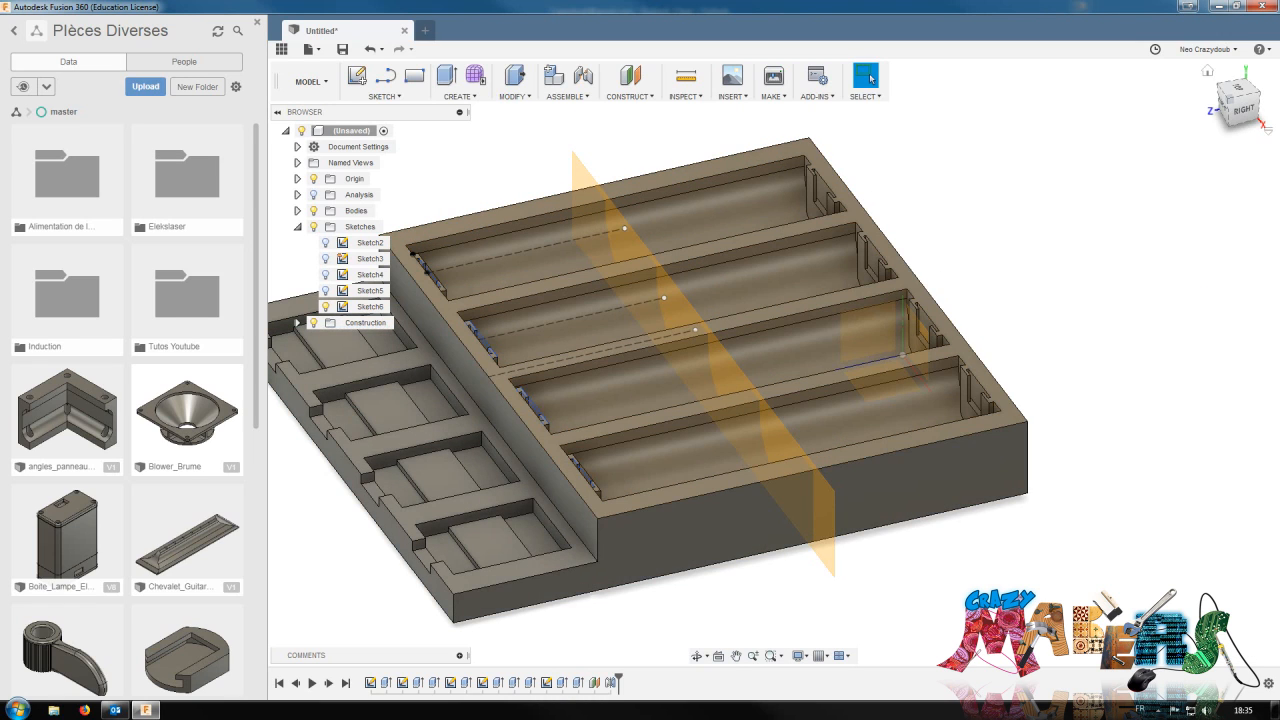
Start a sketch on the holder's top face and draw a construction line along the centre of the first channel
mouse_move(1245, 112)
left_mouse_down()
mouse_move(1226, 130)
mouse_move(1256, 106)
mouse_move(1204, 128)
mouse_move(1245, 110)
left_mouse_up()
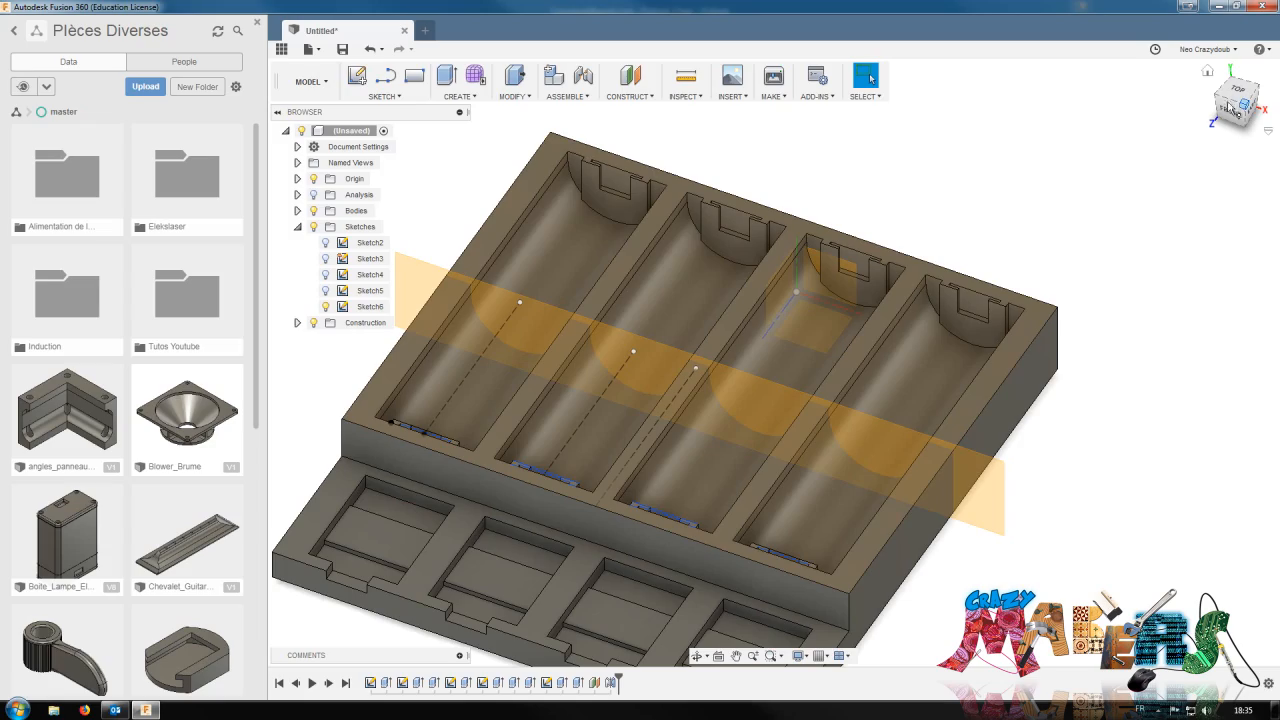
mouse_move(1219, 89)
left_mouse_down()
mouse_move(1183, 107)
mouse_move(1235, 92)
mouse_move(1217, 98)
left_mouse_up()
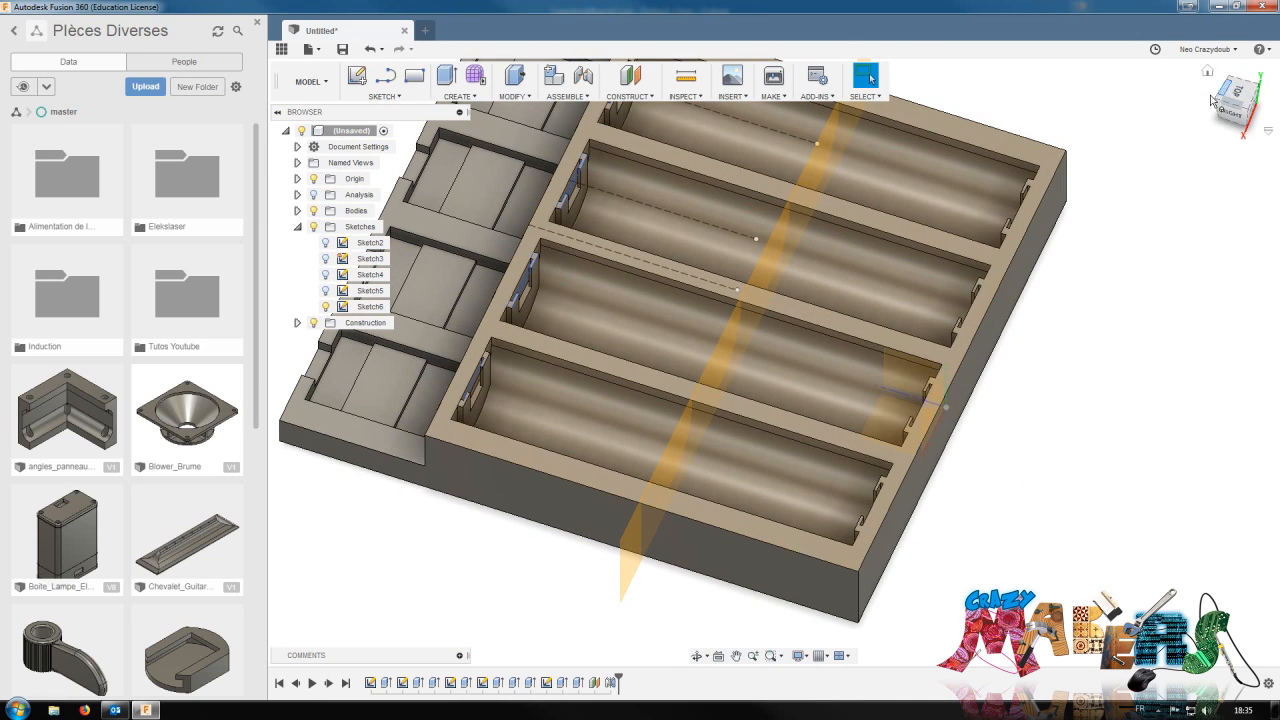
left_click_drag(1238, 92, 1233, 93)
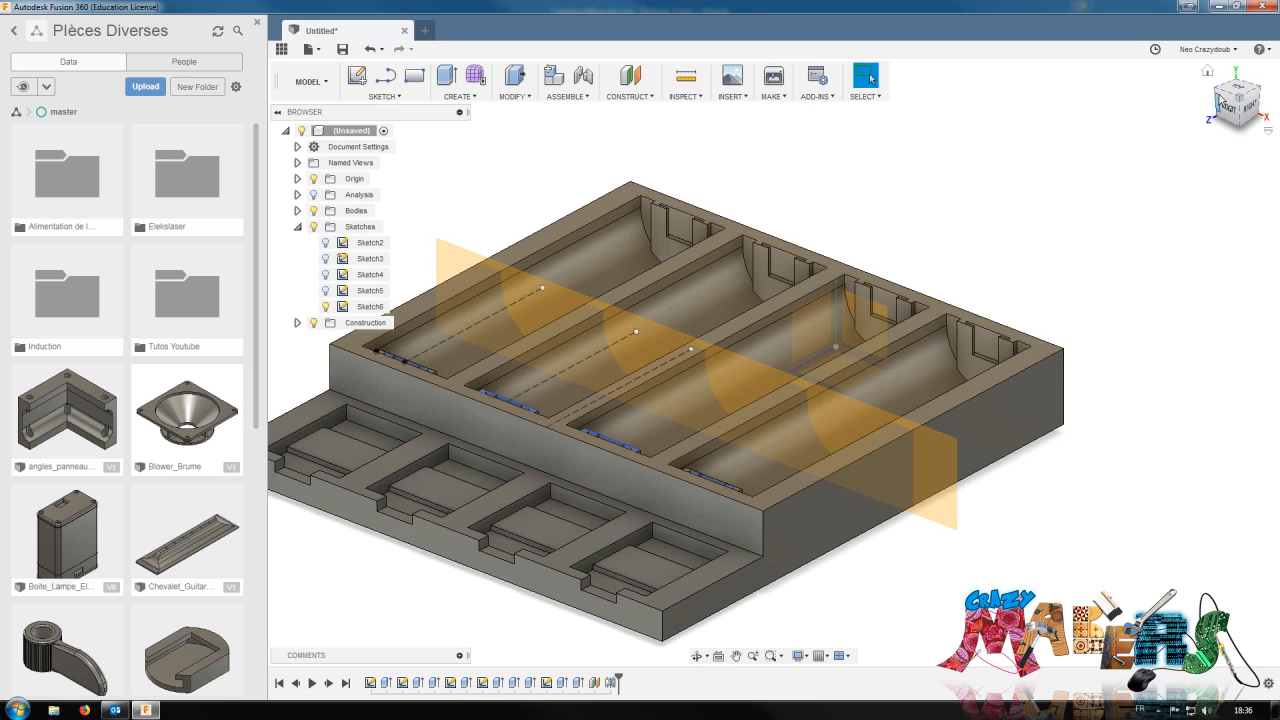
middle_click_drag(974, 271, 1045, 243)
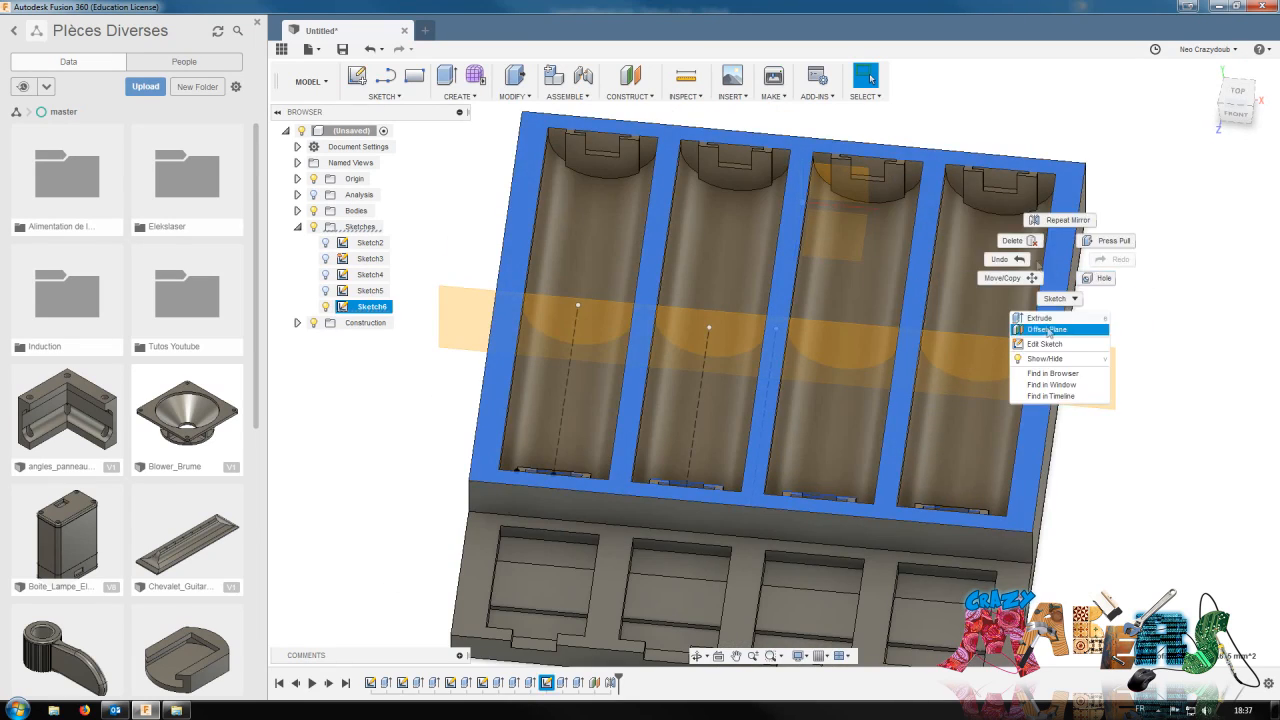
left_click(1043, 334)
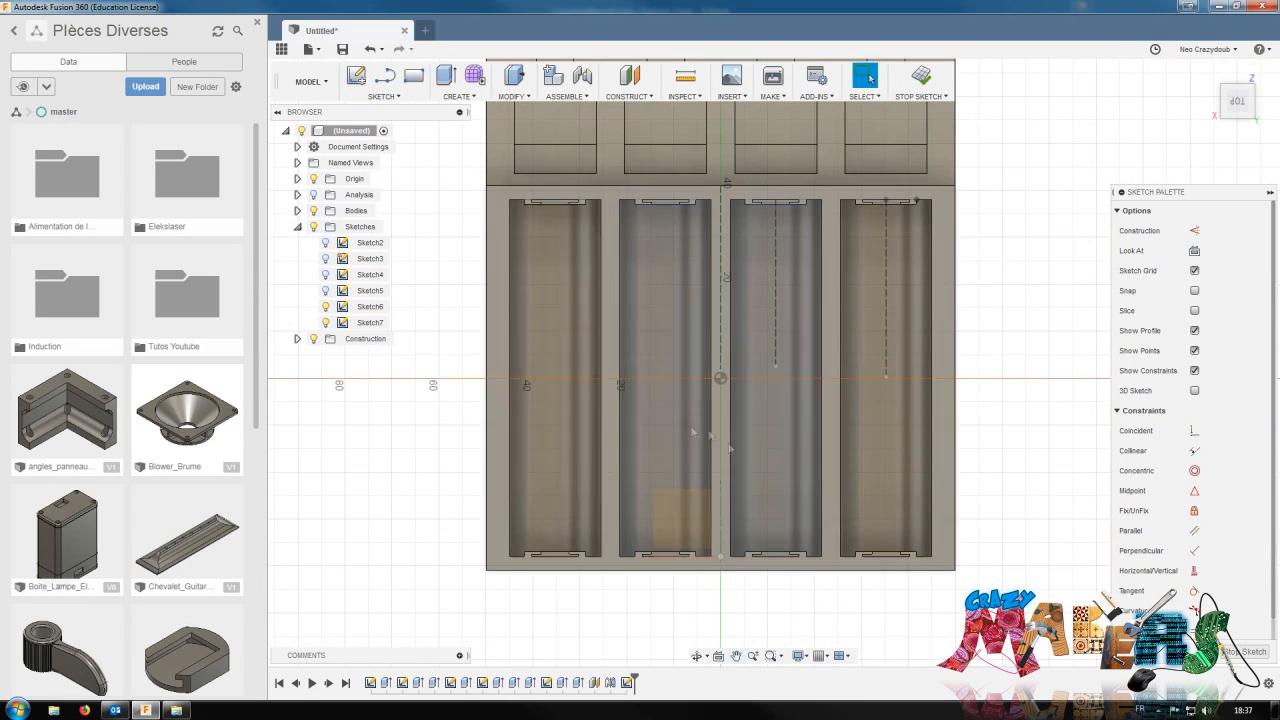
left_click(555, 556)
left_click(555, 200)
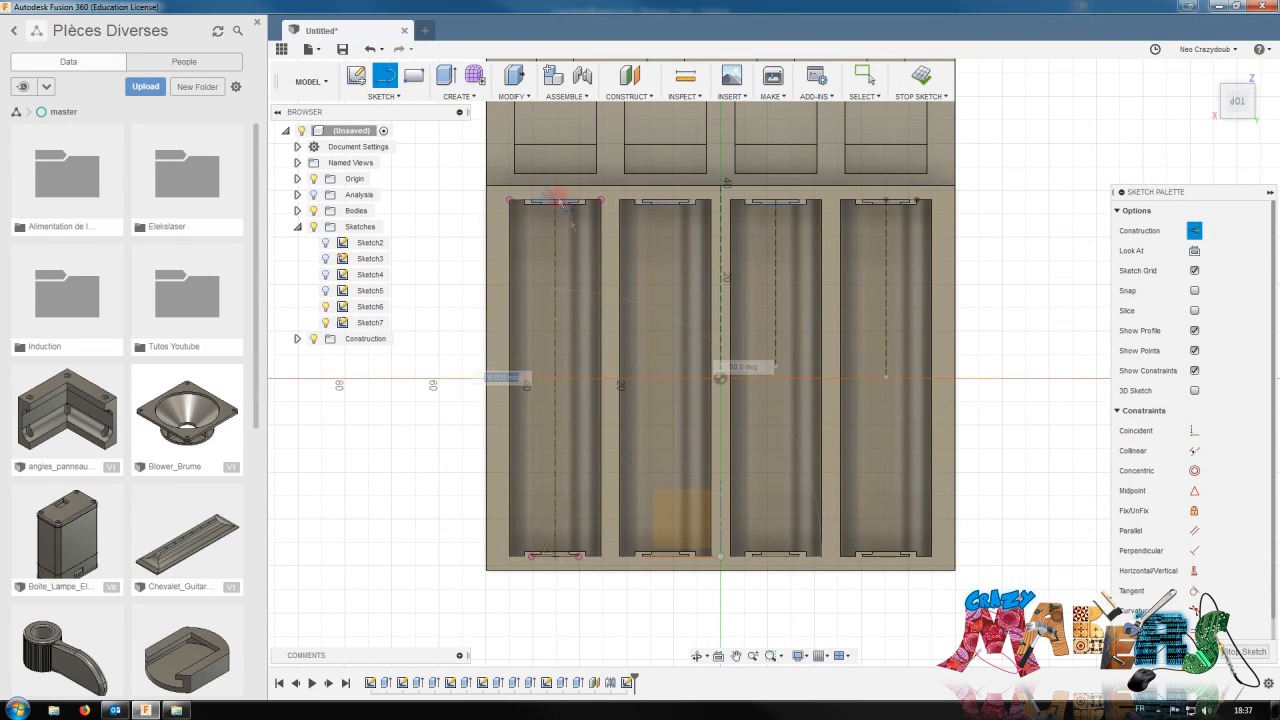
Draw a full-length rectangle around the first channel's centreline and set its width to 3 mm
key("Escape")
scroll(563, 378, "up", 1)
key("r")
left_click(545, 182)
left_click(568, 577)
key("Escape")
scroll(557, 179, "up", 5)
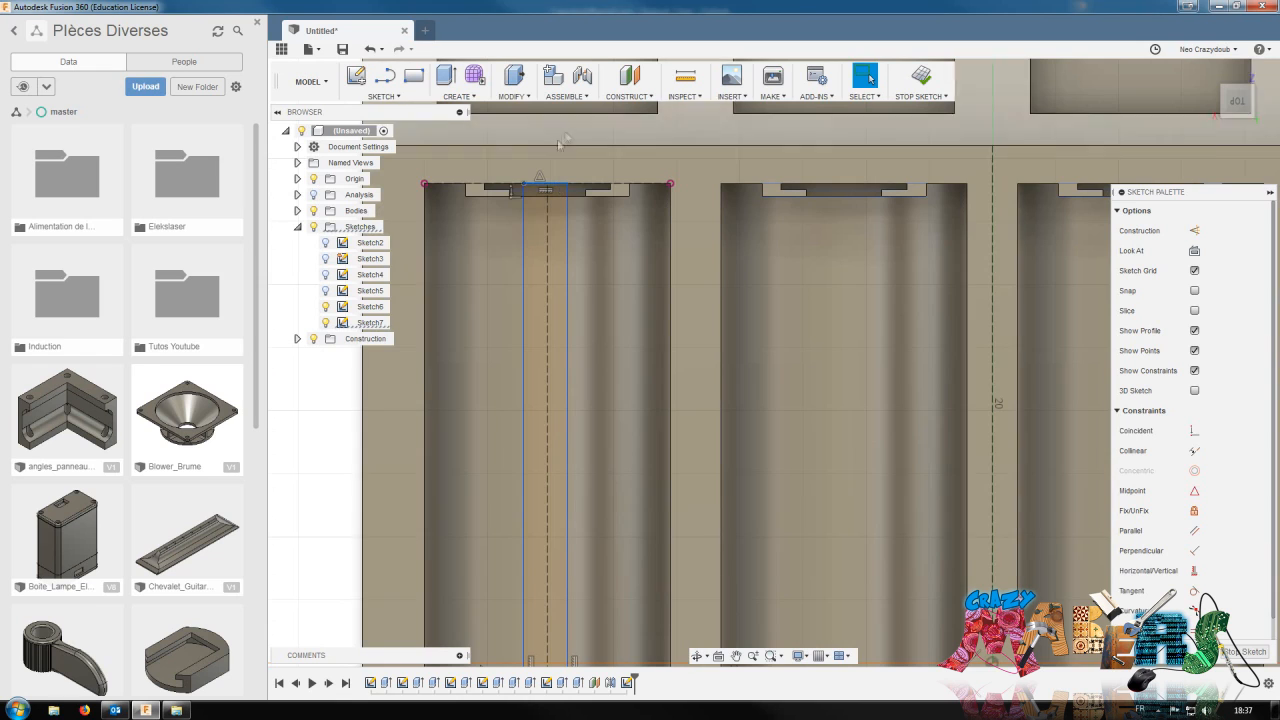
key("d")
left_click(546, 155)
type("3")
key("Return")
Try a rectangular pattern of four slot rectangles across the channels, and undo it
scroll(637, 296, "down", 5)
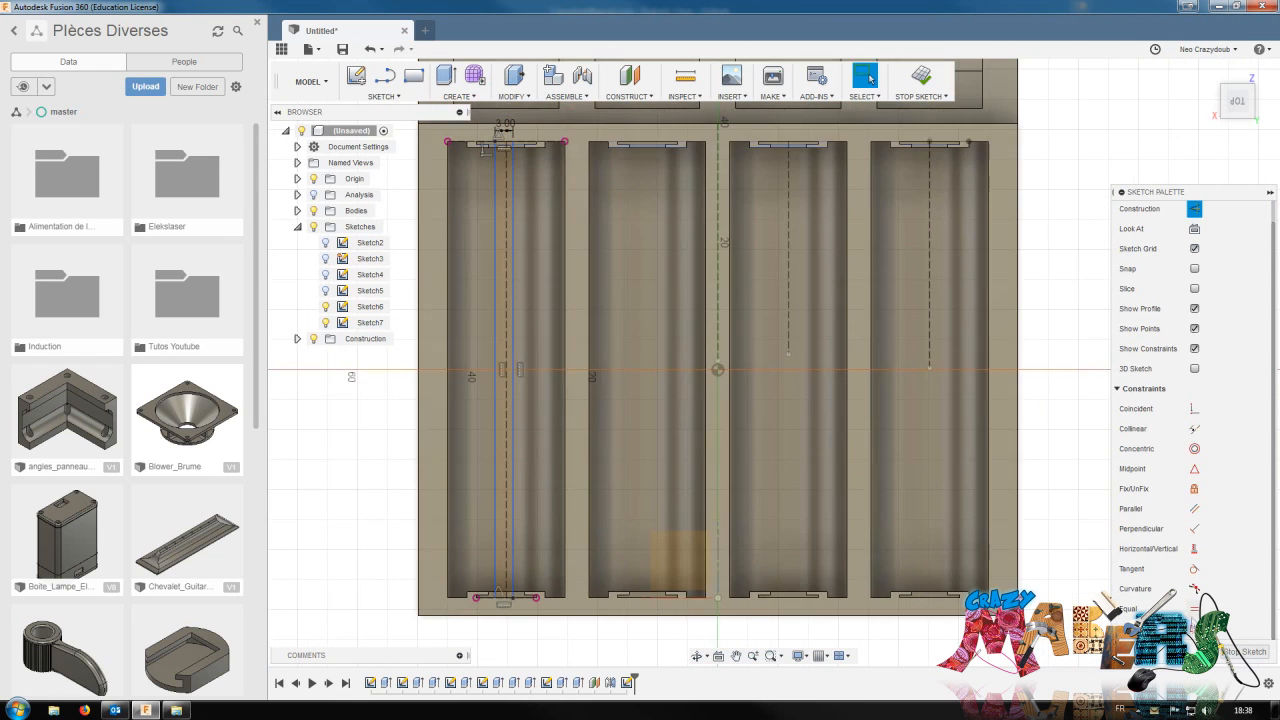
scroll(560, 570, "up", 5)
scroll(560, 571, "down", 5)
left_click(384, 96)
left_click(388, 423)
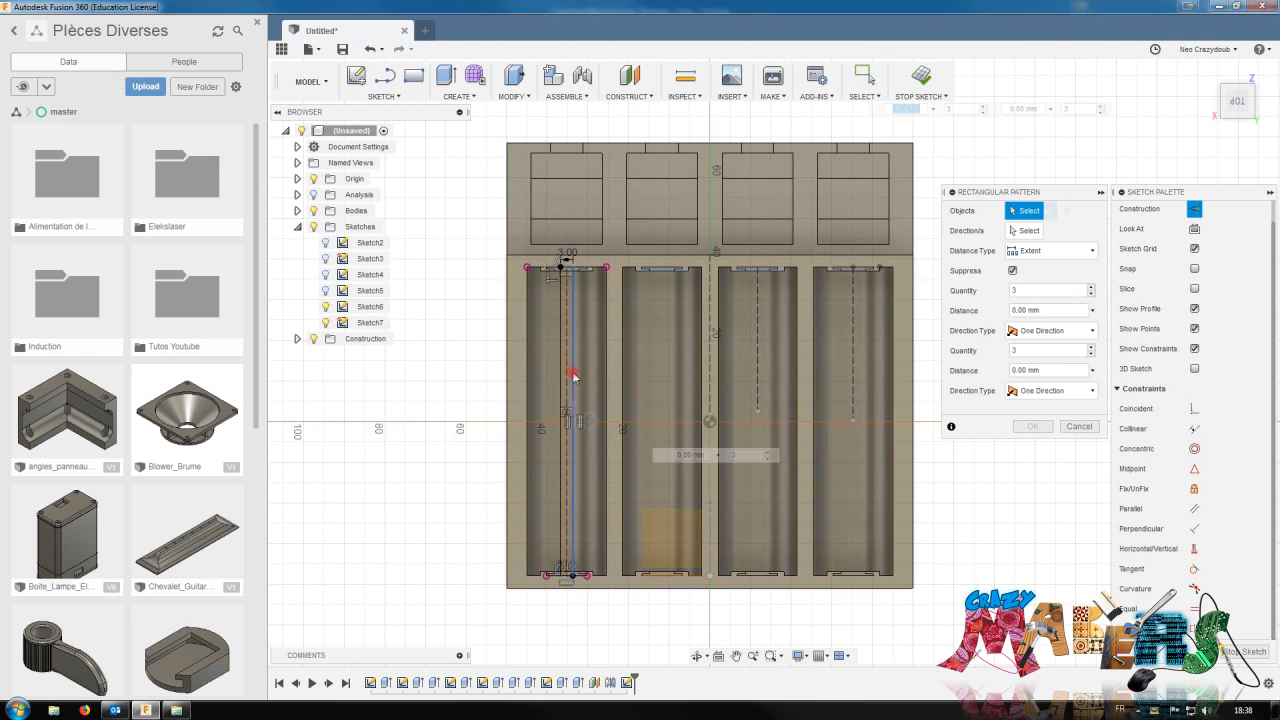
double_click(572, 376)
scroll(914, 450, "up", 1)
left_click(1091, 288)
left_click_drag(548, 419, 867, 420)
left_click(1033, 427)
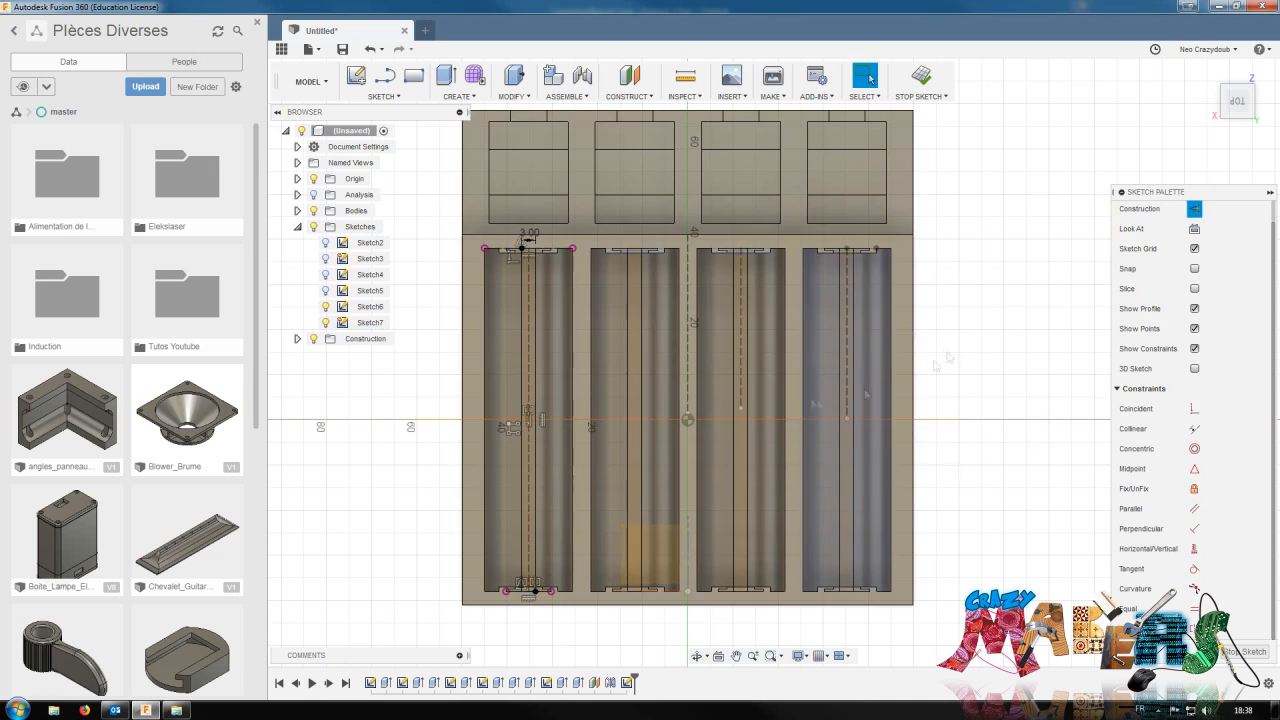
key("ctrl+z")
Hide Sketch6 and draw a construction line along the centre of the second channel
left_click(325, 307)
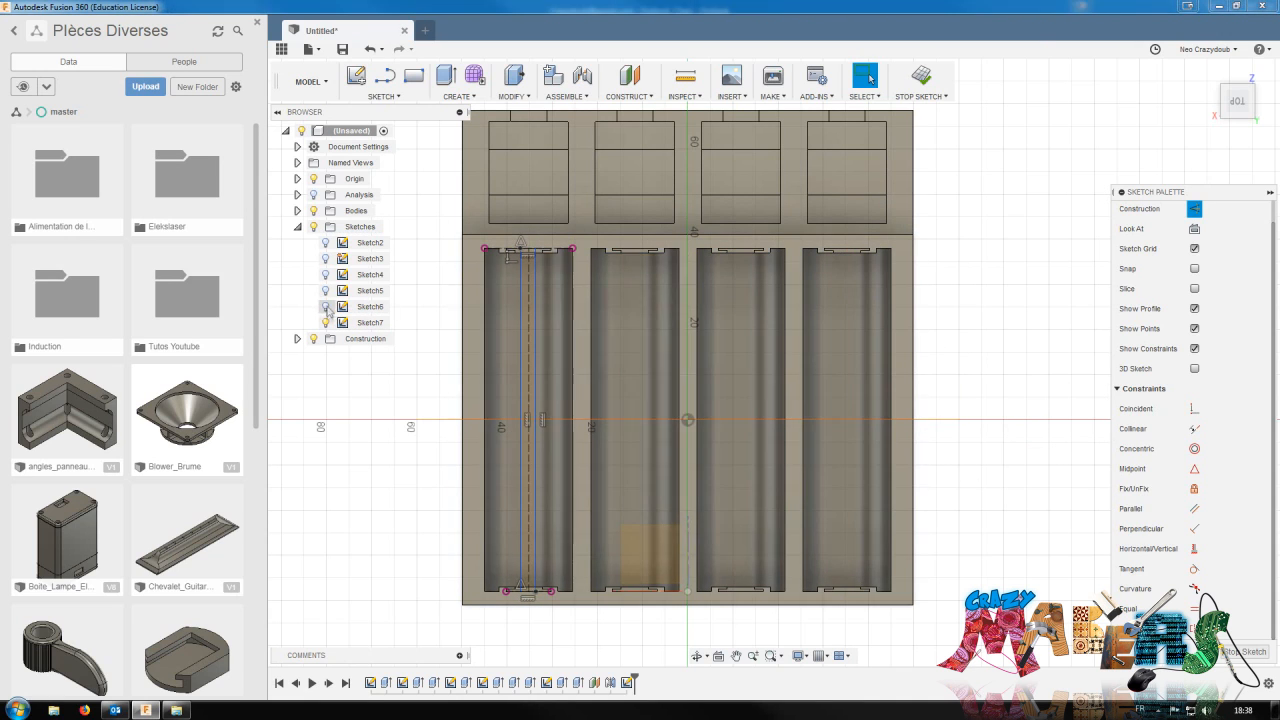
key("l")
left_click(635, 591)
left_click(635, 248)
Draw a rectangle about 3.8 mm wide and 76 mm long around the second channel's centreline, with solid outlines instead of construction lines
key("r")
left_click(626, 248)
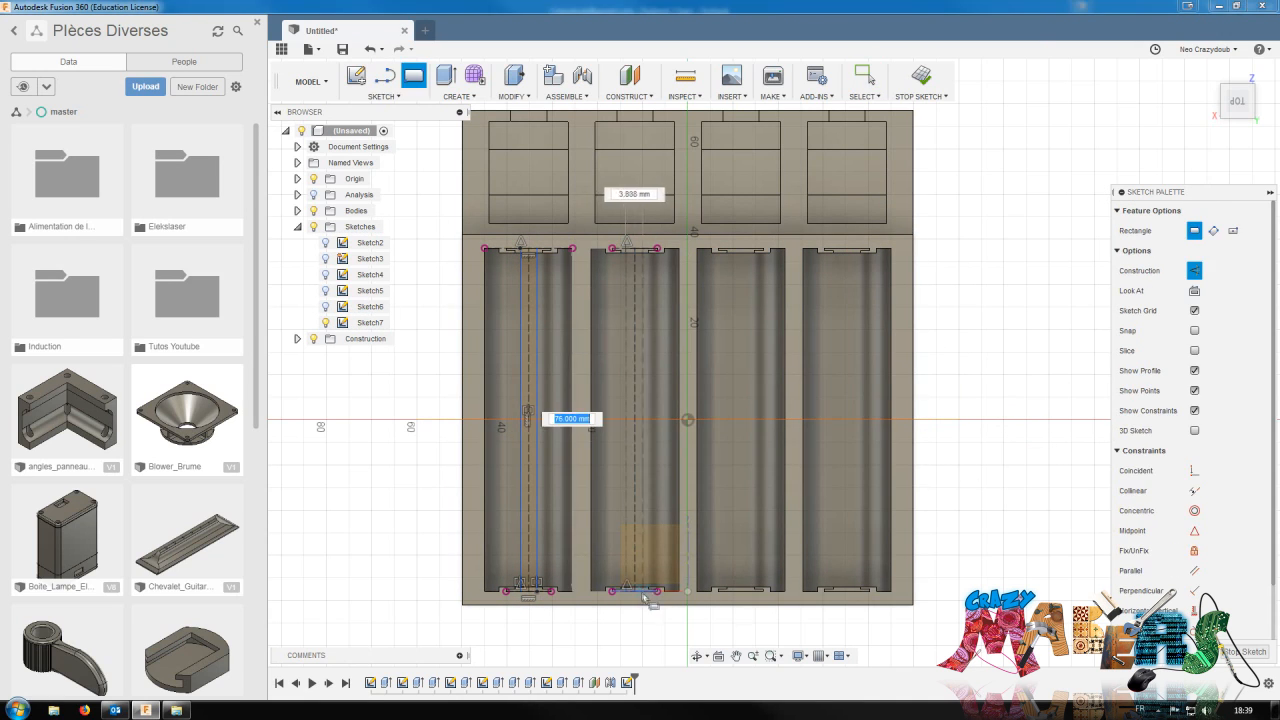
left_click(642, 591)
key("Escape")
double_click(642, 417)
left_click(1194, 231)
key("Escape")
left_click(1194, 209)
Draw a lengthwise construction line through the holder's centre and mirror the two slot rectangles across it into the other channels
scroll(810, 500, "down", 1)
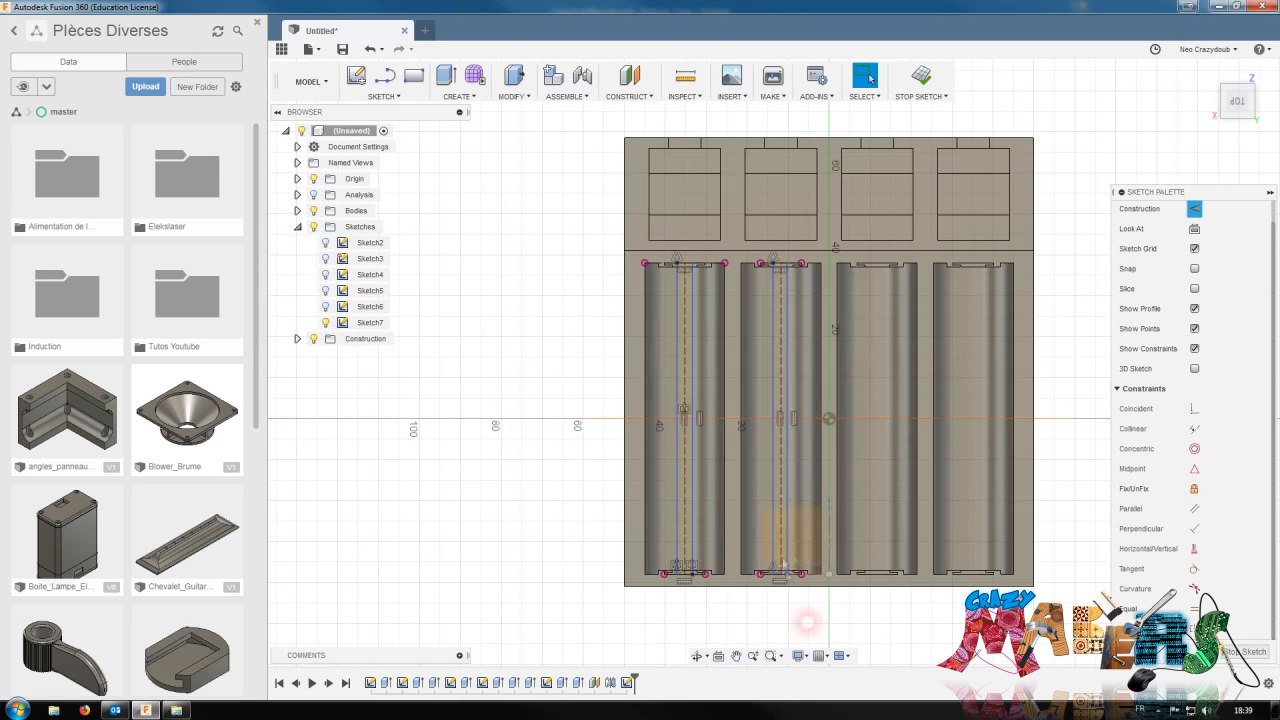
scroll(800, 480, "down", 2)
key("l")
left_click(745, 561)
left_click(745, 138)
key("Escape")
left_click(384, 96)
left_click(363, 392)
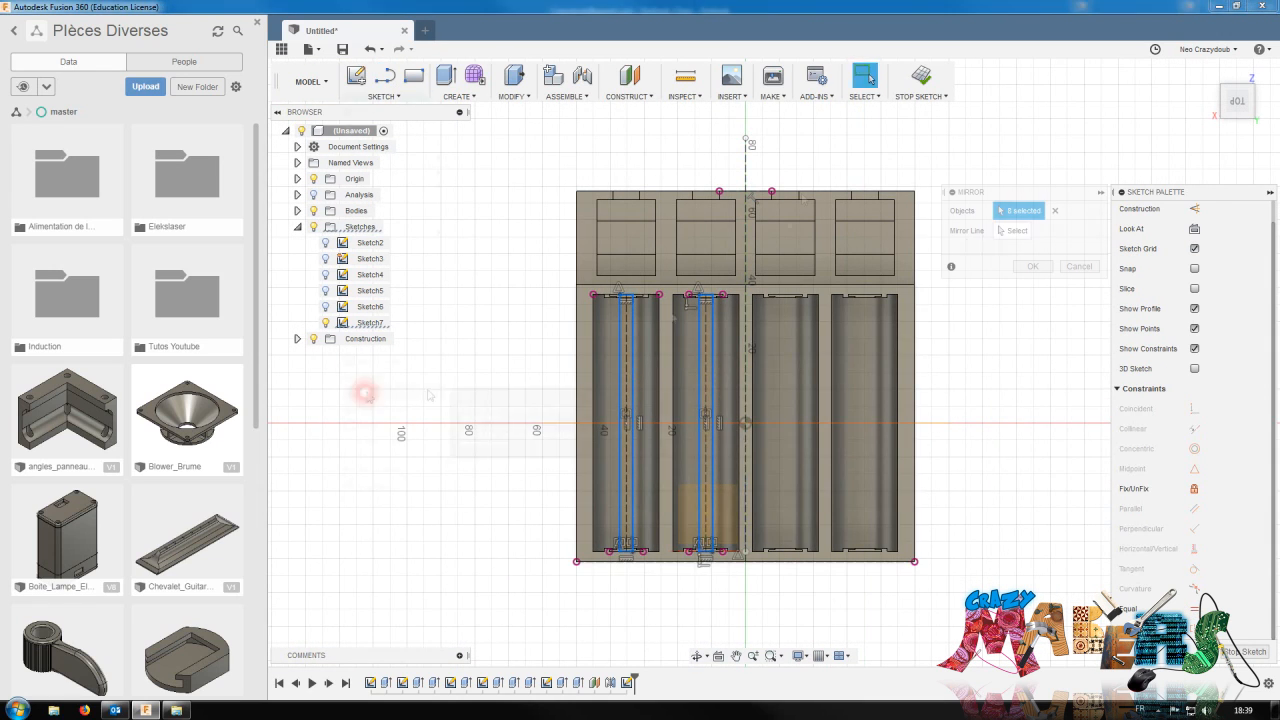
left_click(745, 170)
Extrude the four slot rectangles as a cut to the holder's bottom face, with an offset of -1 mm
key("e")
left_click(871, 386)
left_click(787, 386)
left_click_drag(1237, 101, 1214, 60)
left_click_drag(614, 372, 614, 413)
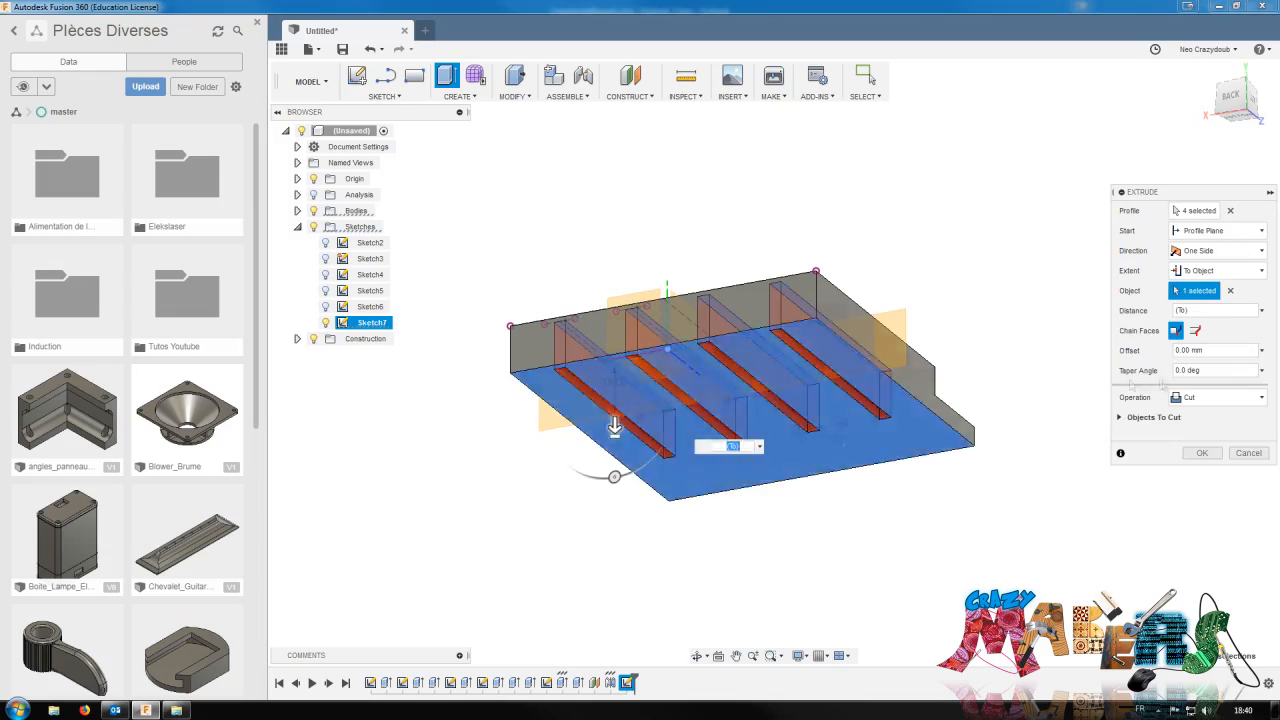
type("-1")
left_click(1197, 460)
Start a sketch on the holder's front side with a vertical construction line at the outermost notch's midpoint and a rectangle across that notch
middle_click_drag(986, 254, 960, 380, "shift")
scroll(773, 362, "up", 3)
mouse_move(773, 362)
middle_mouse_down("shift")
mouse_move(790, 430)
mouse_move(700, 350)
mouse_move(773, 362)
mouse_move(720, 300)
mouse_move(800, 400)
mouse_move(721, 480)
middle_mouse_up("shift")
left_click(721, 486)
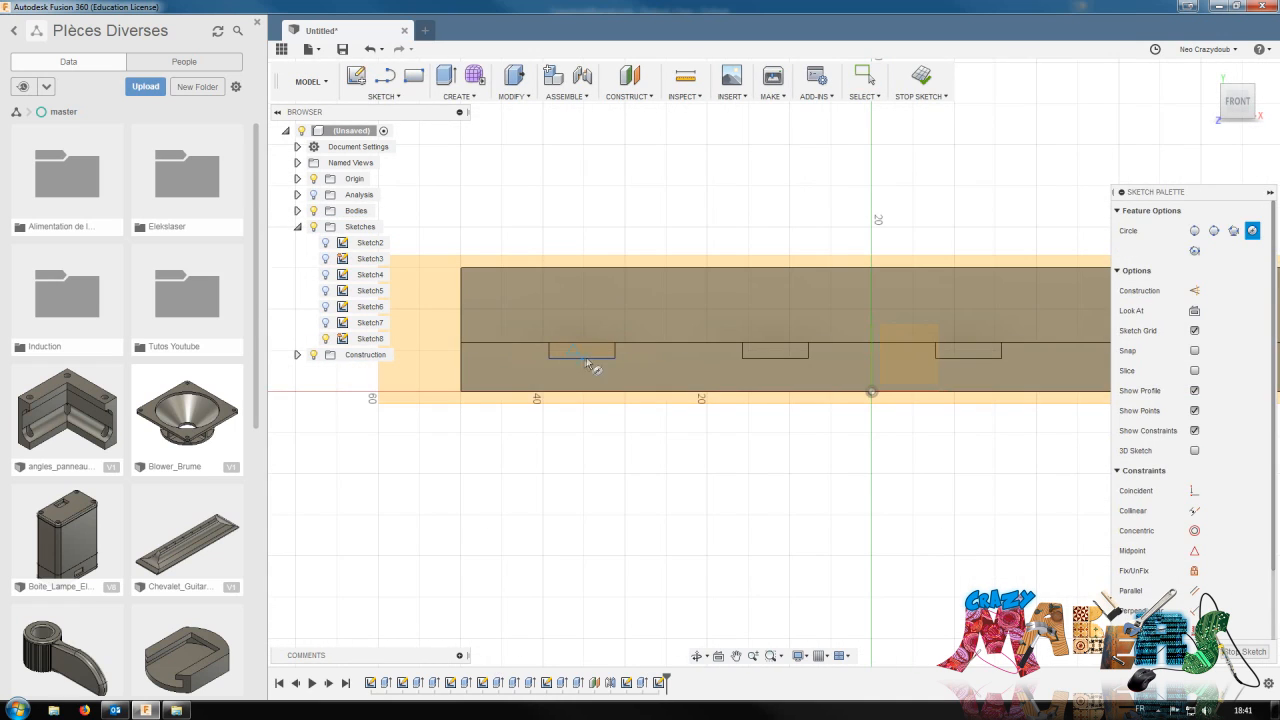
key("r")
left_click(538, 342)
left_click(625, 366)
key("Escape")
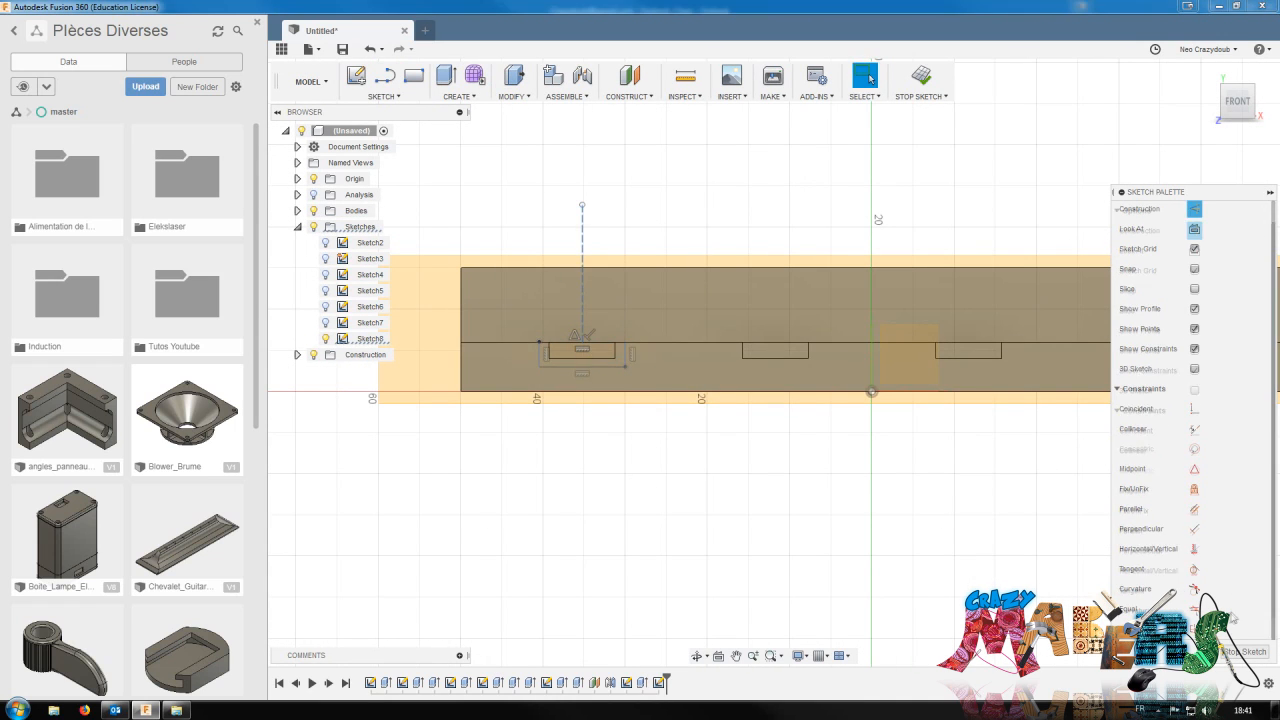
Dimension the outermost notch's rectangle to a width of 4 mm and make its sides symmetric about the vertical construction line
middle_click_drag(586, 214, 600, 318, "shift")
left_click(606, 313)
type("4")
key("Return")
scroll(549, 309, "down", 3)
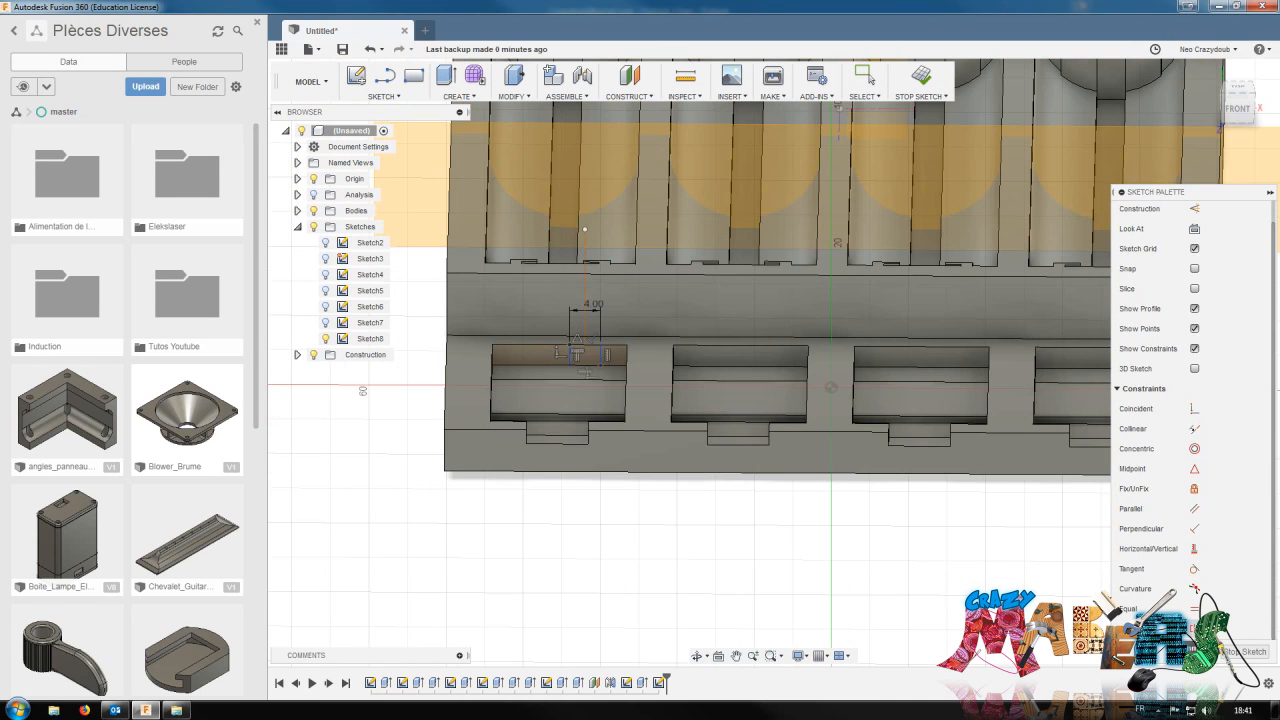
left_click(1237, 108)
left_click(570, 359)
left_click(1194, 628)
scroll(717, 441, "up", 2)
left_click(544, 321)
key("r")
left_click(707, 312)
left_click(791, 333)
key("ctrl+z")
Draw a vertical construction line upward from the midpoint of the second front notch
left_click(1195, 231)
key("l")
left_click(749, 333)
left_click(749, 140)
Draw a 4 mm wide rectangle across the second notch and make it symmetric about that notch's construction line
key("r")
left_click(734, 312)
left_click(763, 333)
key("Escape")
left_click(1194, 628)
scroll(755, 312, "up", 3)
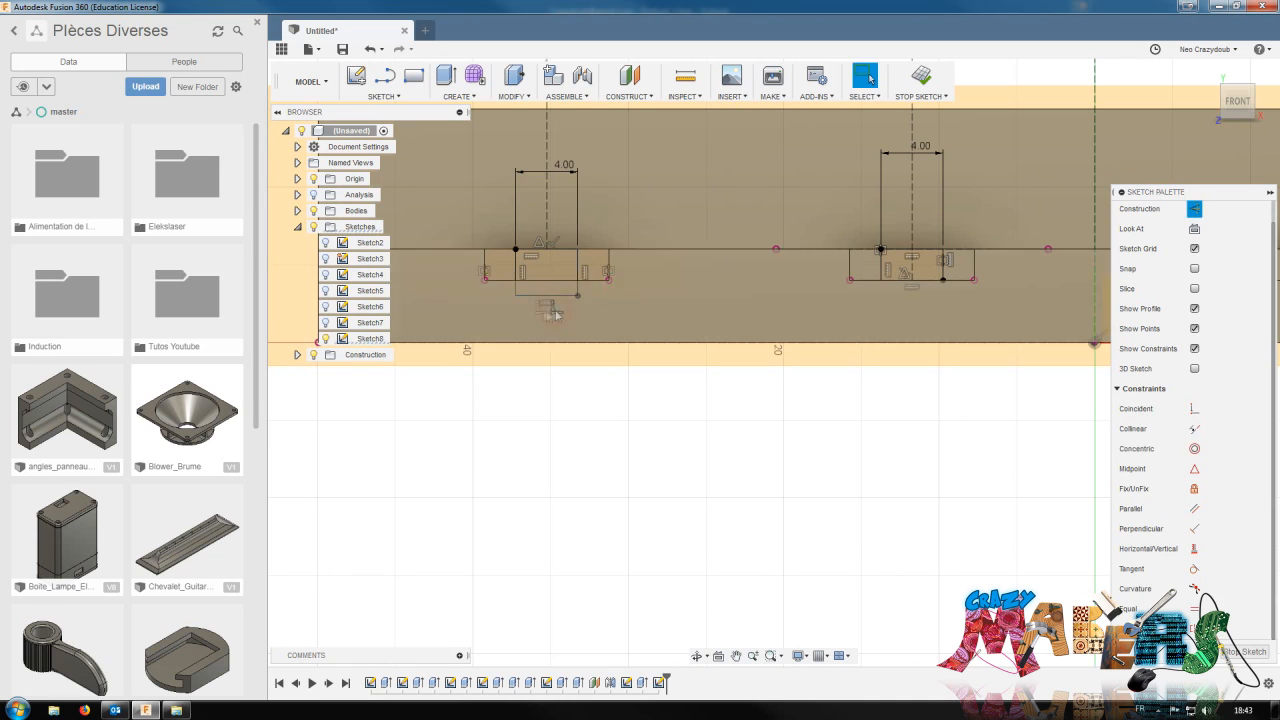
Mirror both 4 mm rectangles across the holder's centre construction line and extrude all four as a cut to the stepped face inside a channel's end
double_click(555, 296)
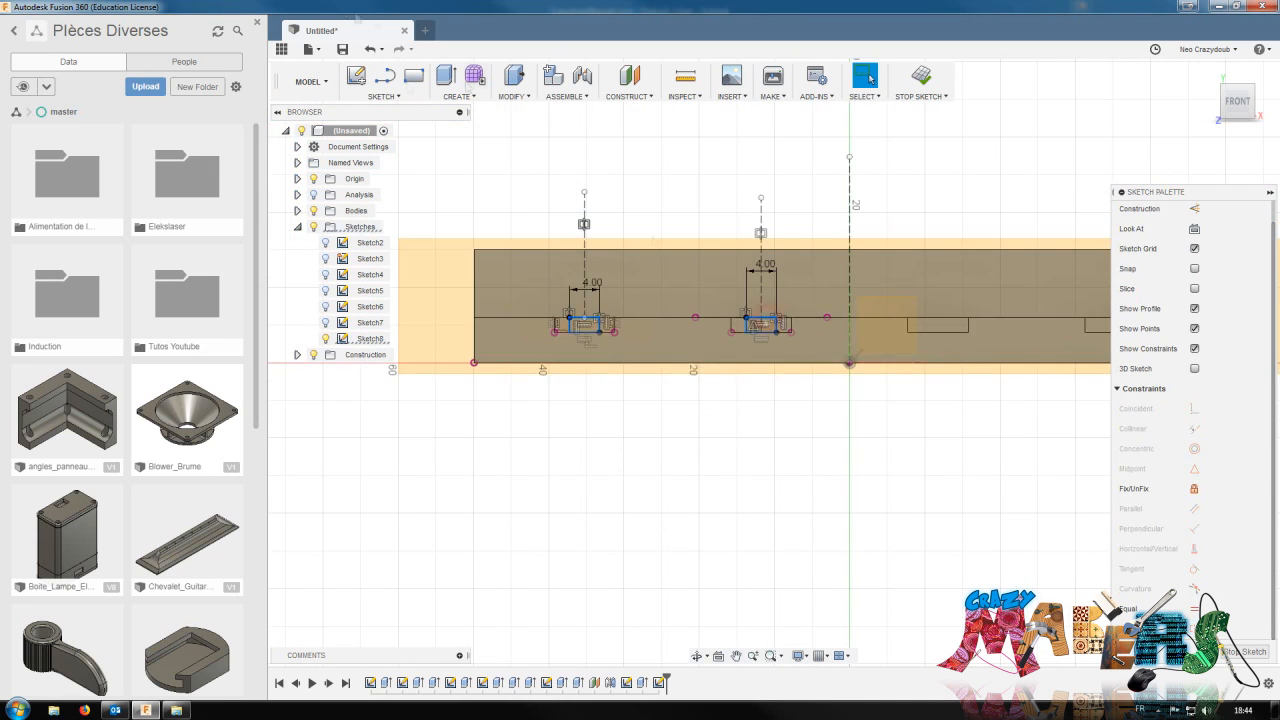
left_click(849, 224)
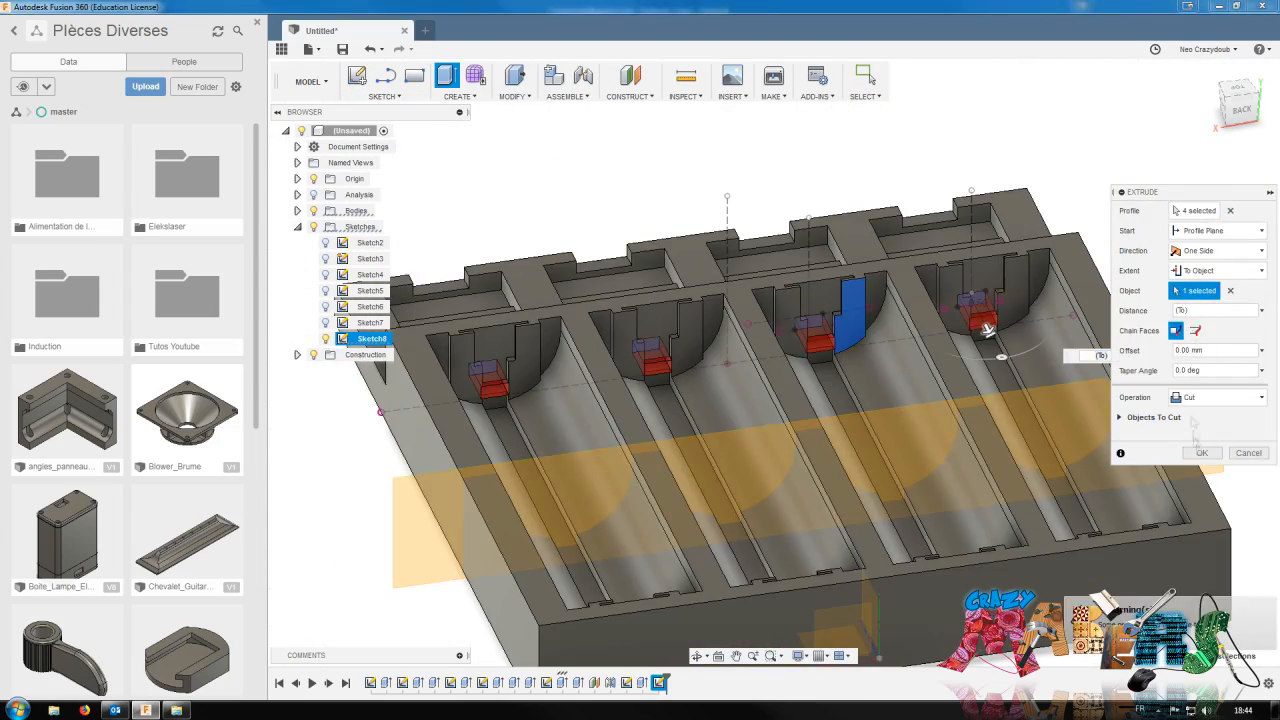
left_click(1201, 452)
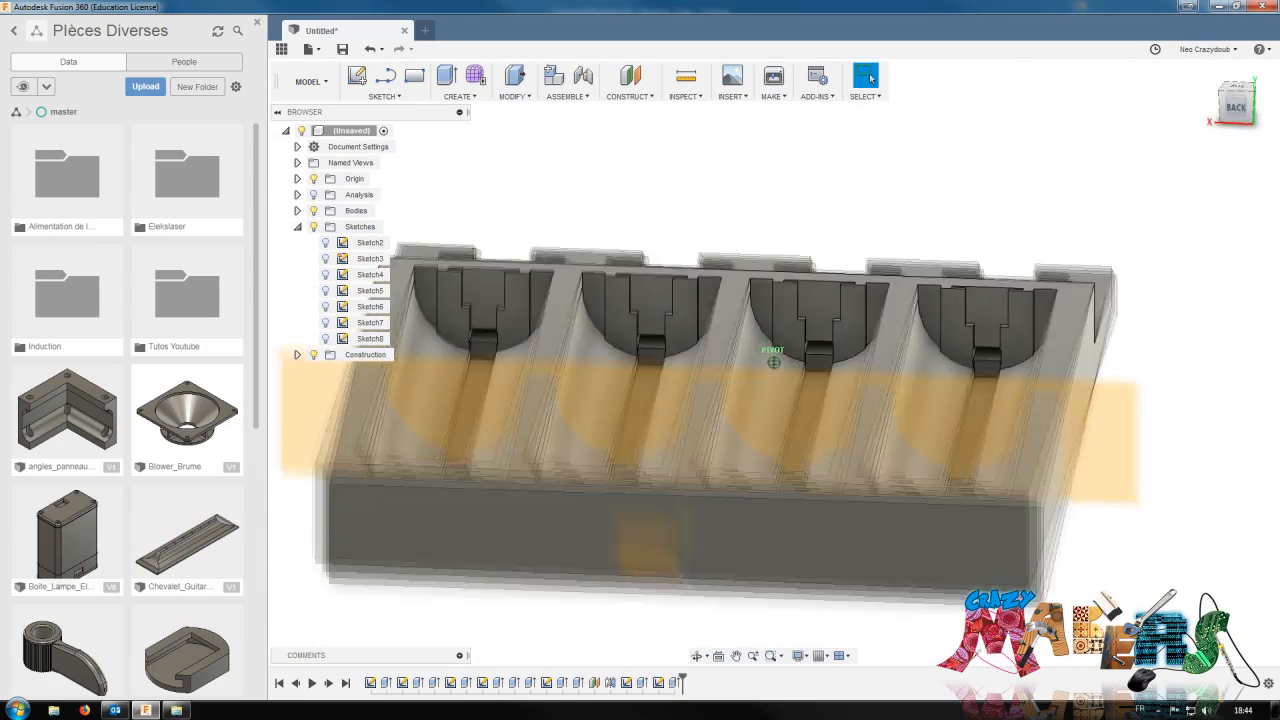
Open the modification commands for the holder's body
left_click(513, 96)
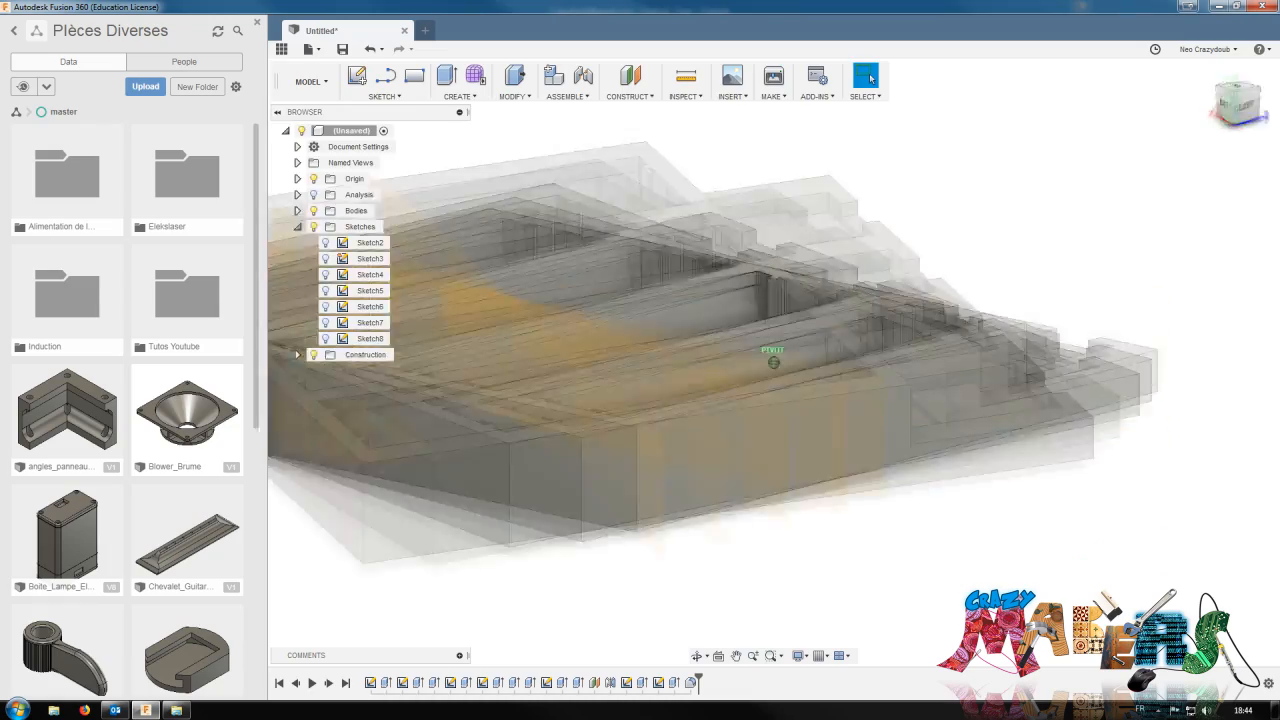